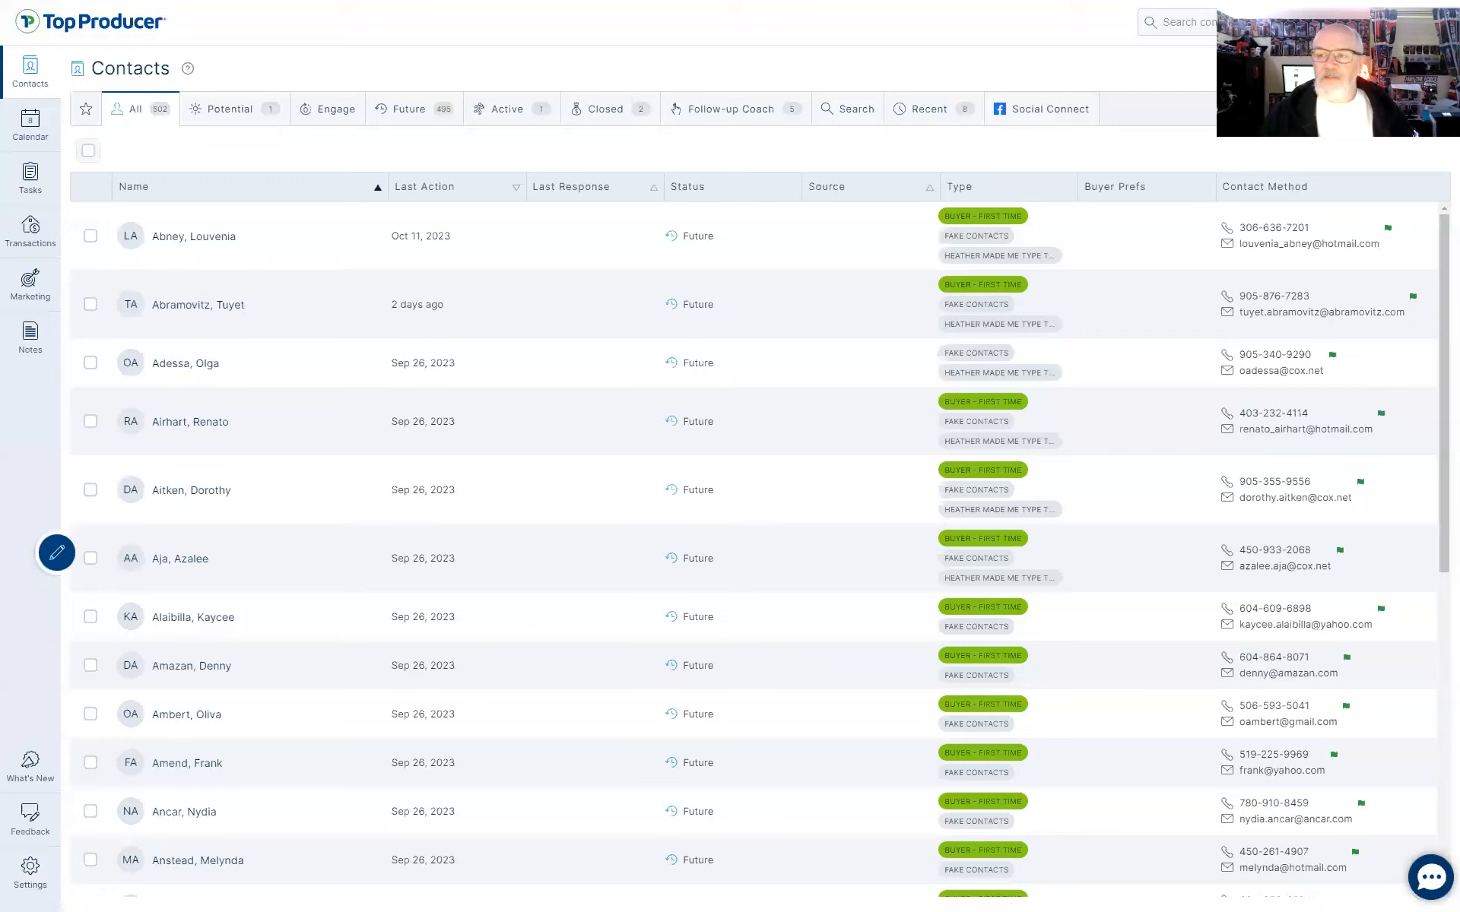
Open and dismiss the account menu, then view the Follow-up Coach's five suggested Future contacts.
click(1423, 22)
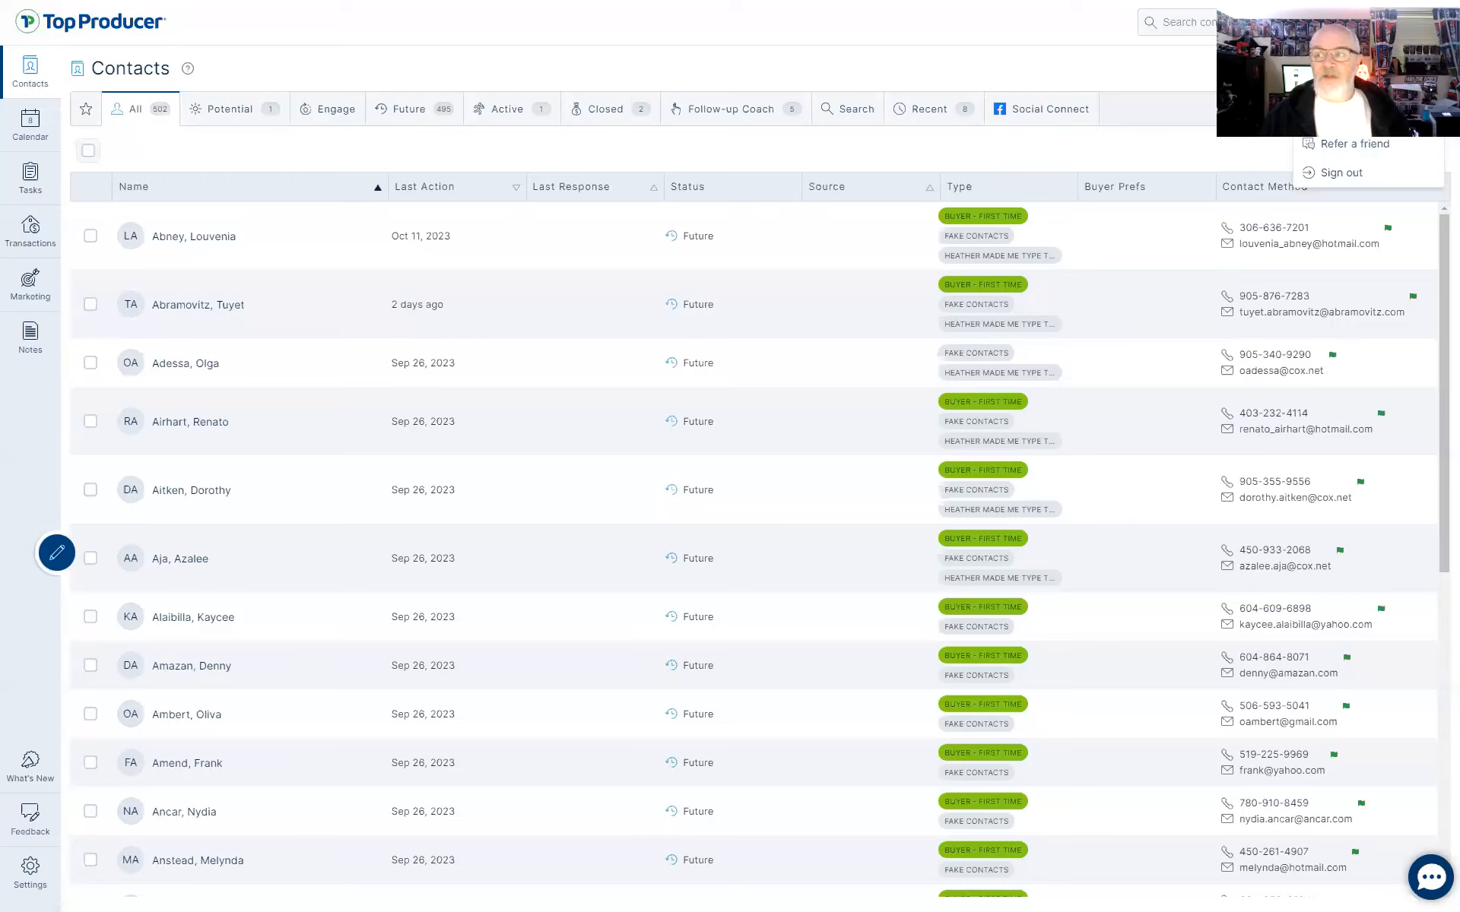
click(1355, 86)
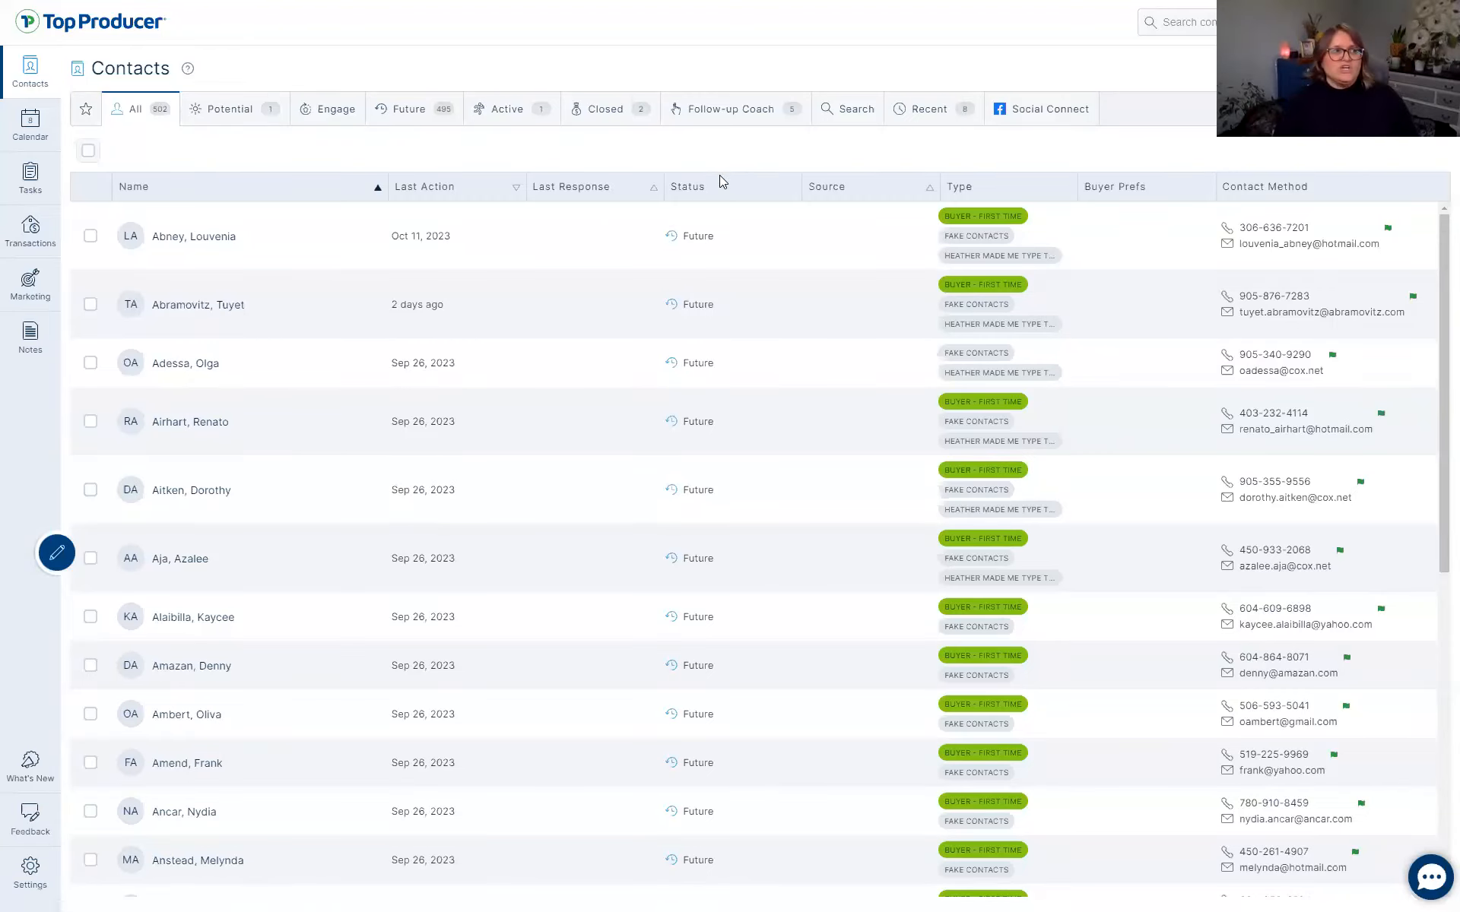
click(715, 115)
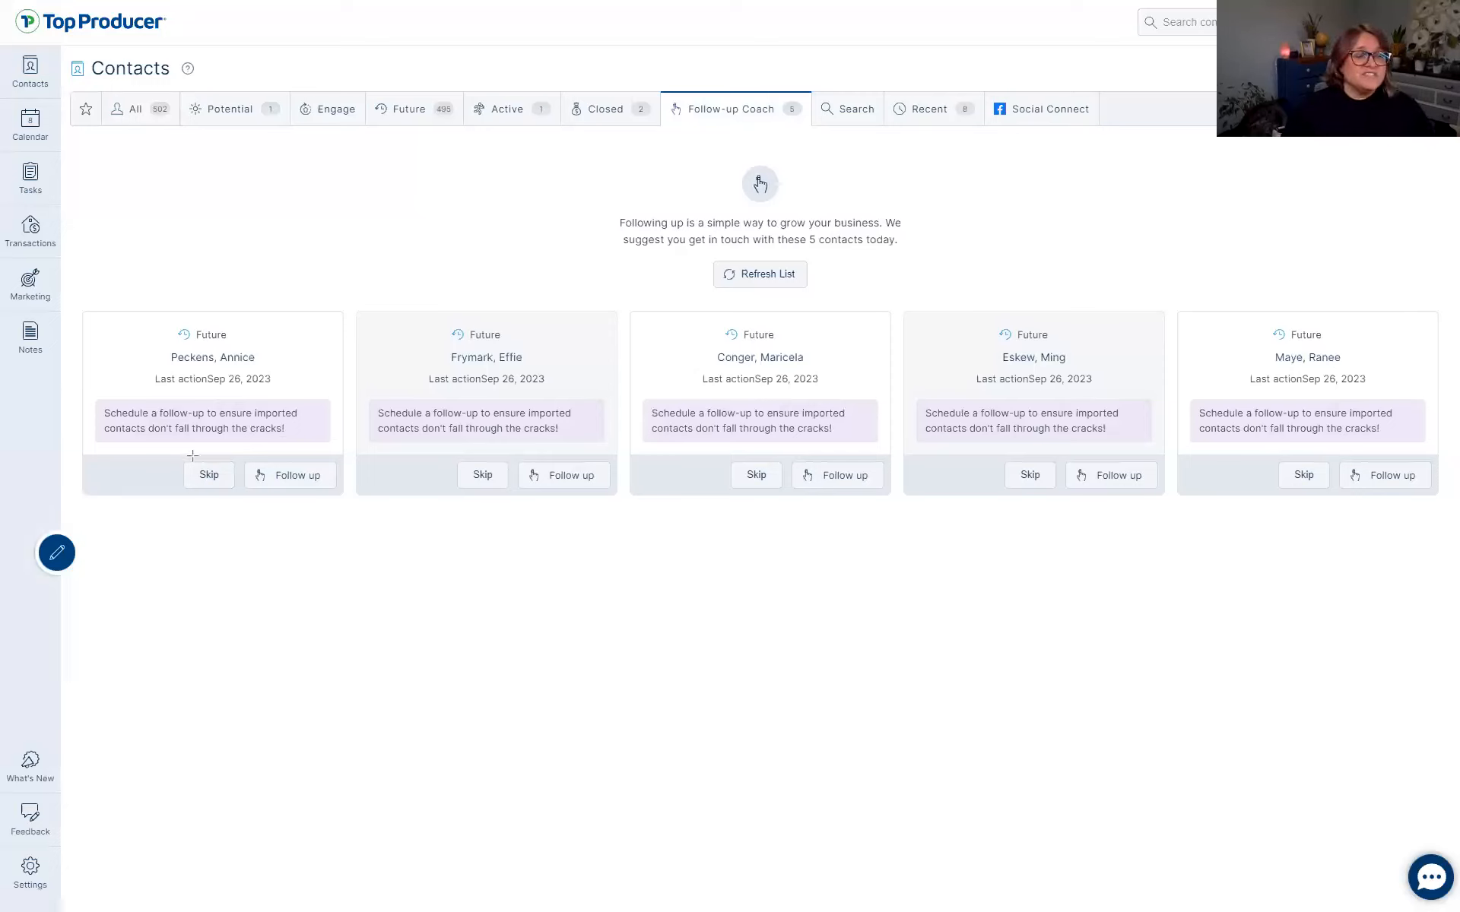
drag(174, 454, 346, 497)
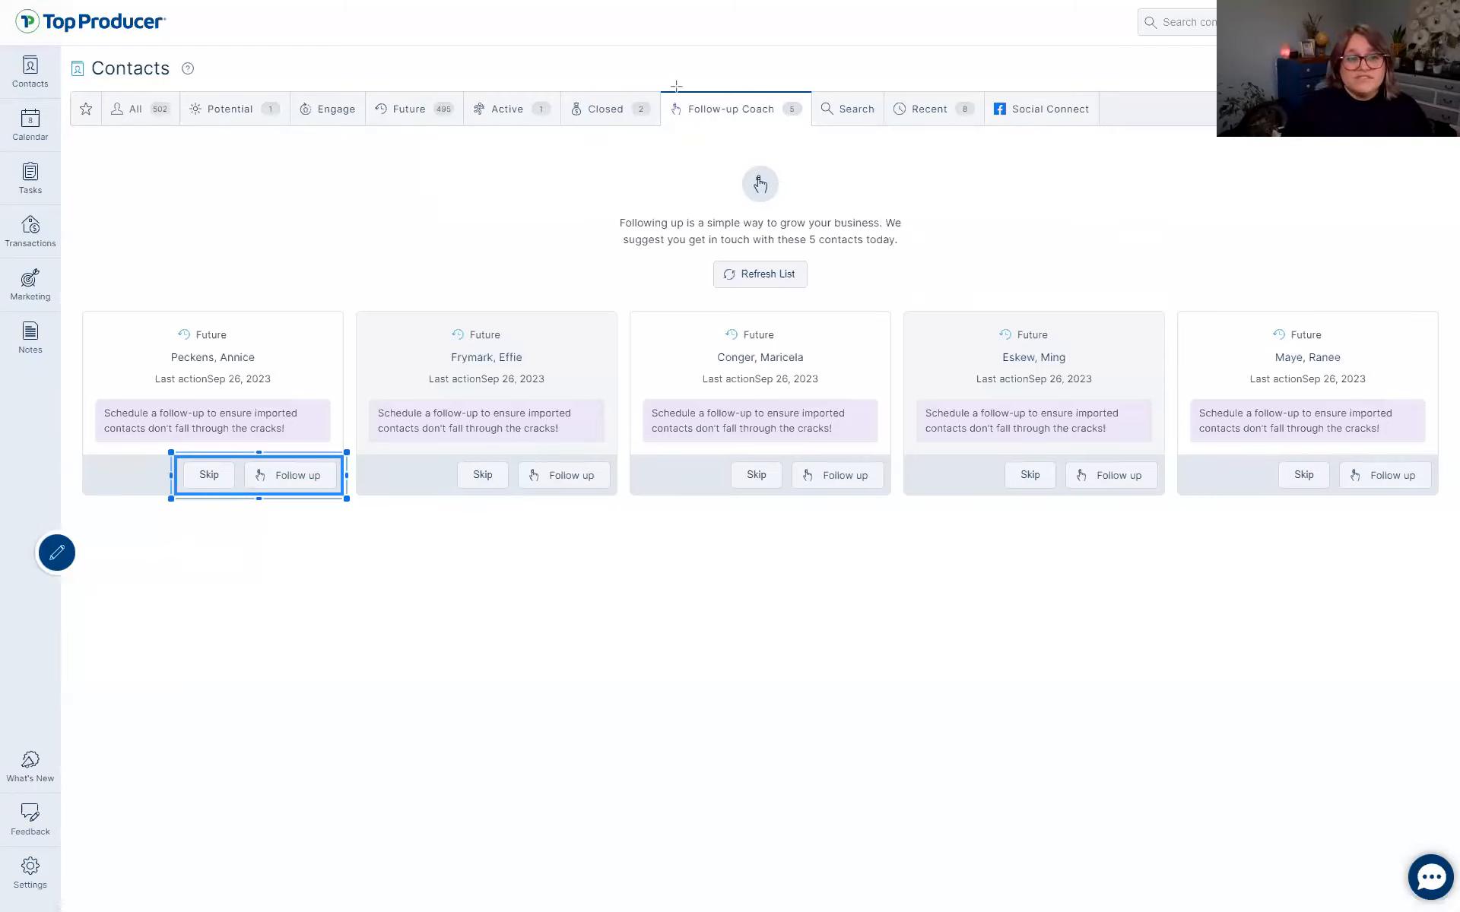
drag(659, 90, 815, 130)
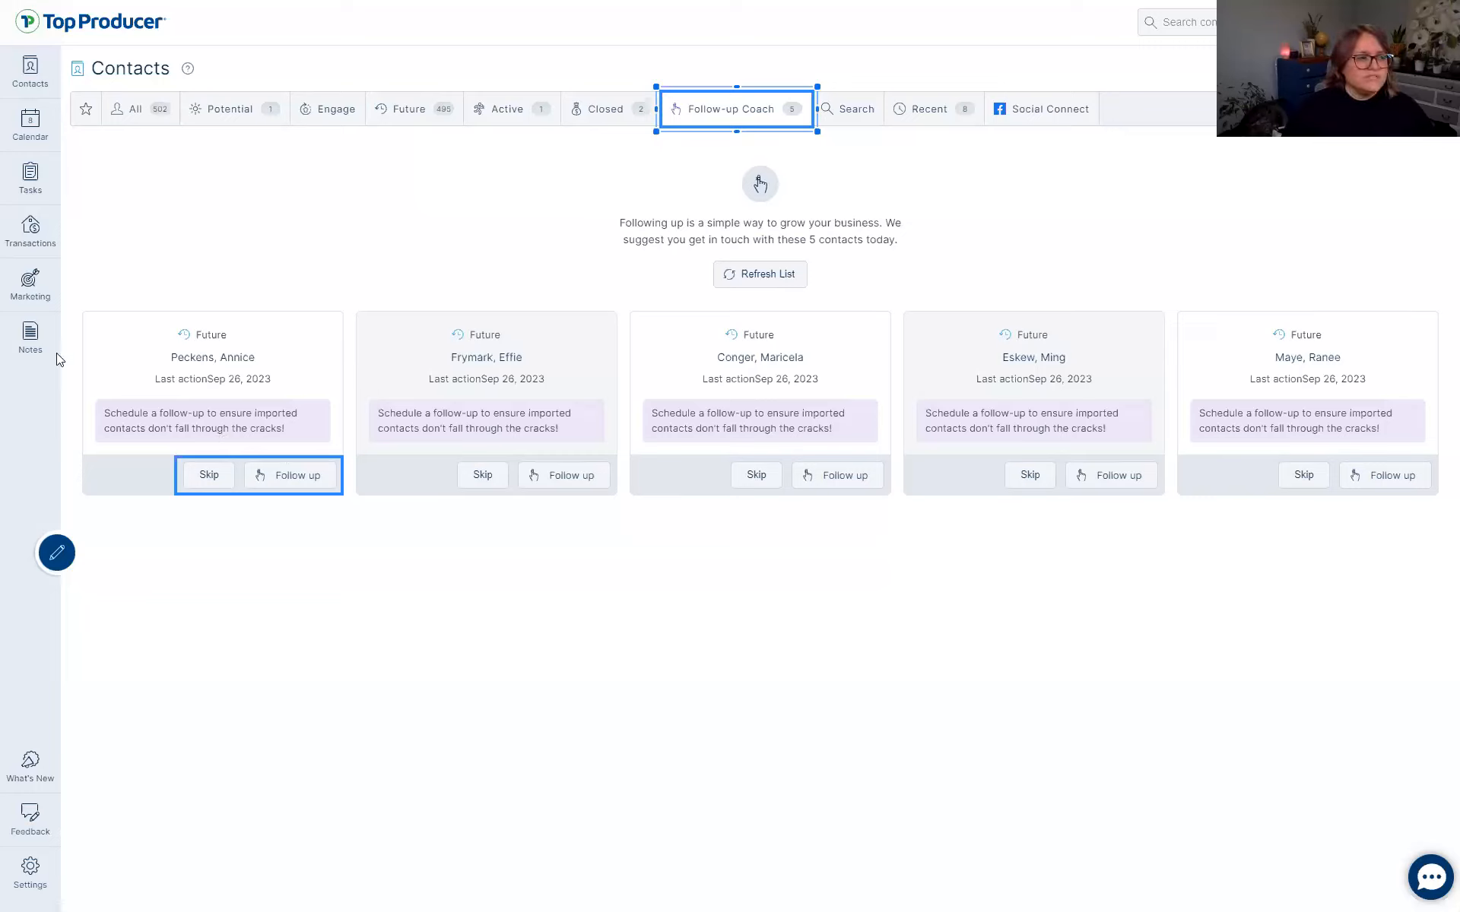
click(204, 460)
mouse_move(199, 462)
mouse_down()
mouse_move(190, 473)
mouse_move(232, 470)
mouse_move(228, 490)
mouse_move(199, 479)
mouse_move(214, 462)
mouse_up()
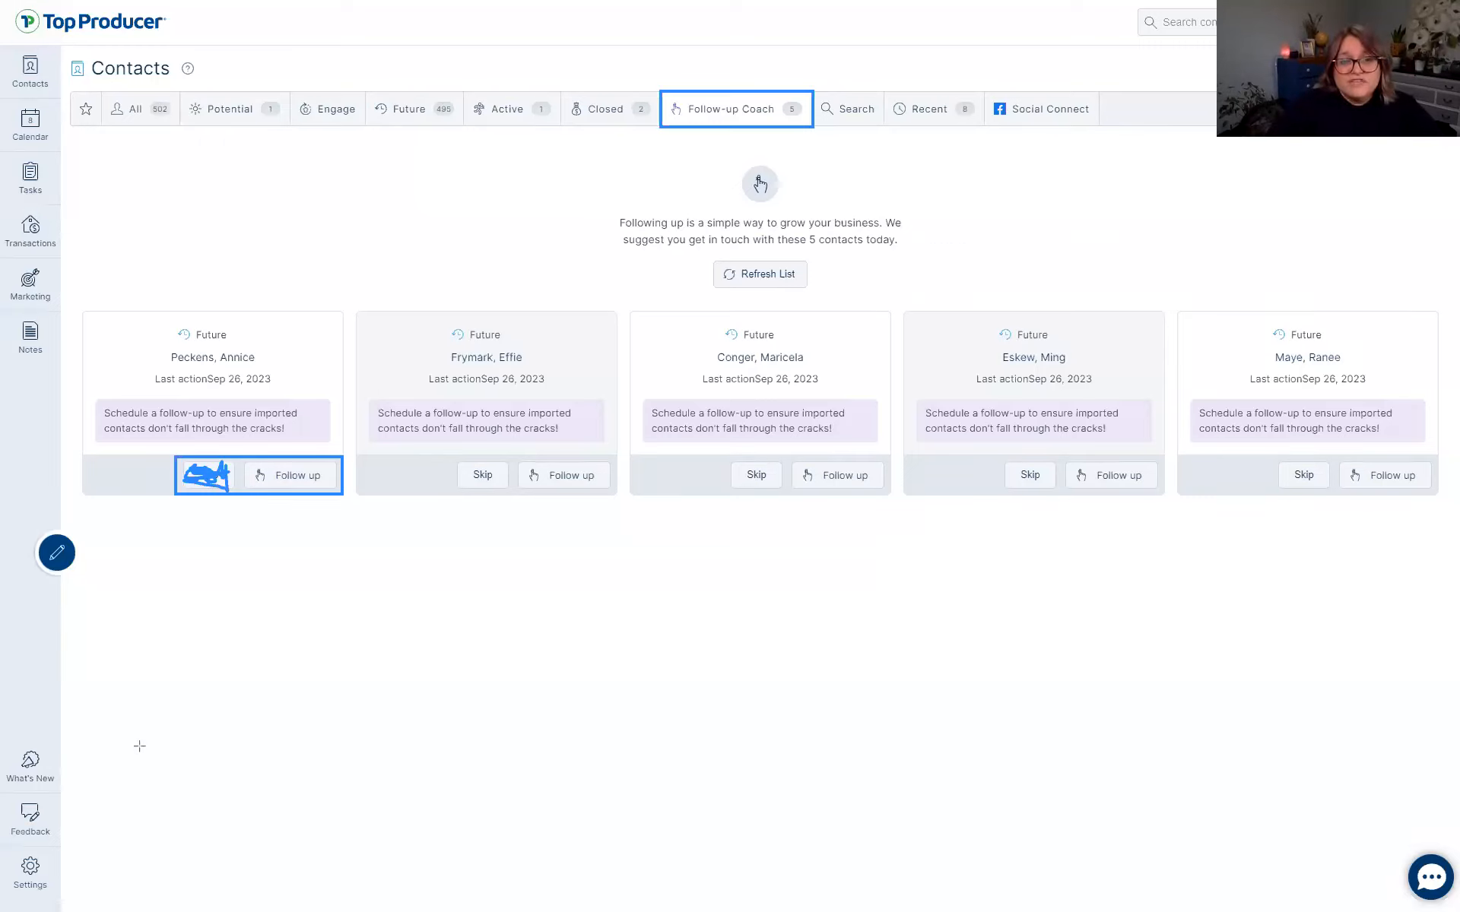
key(Escape)
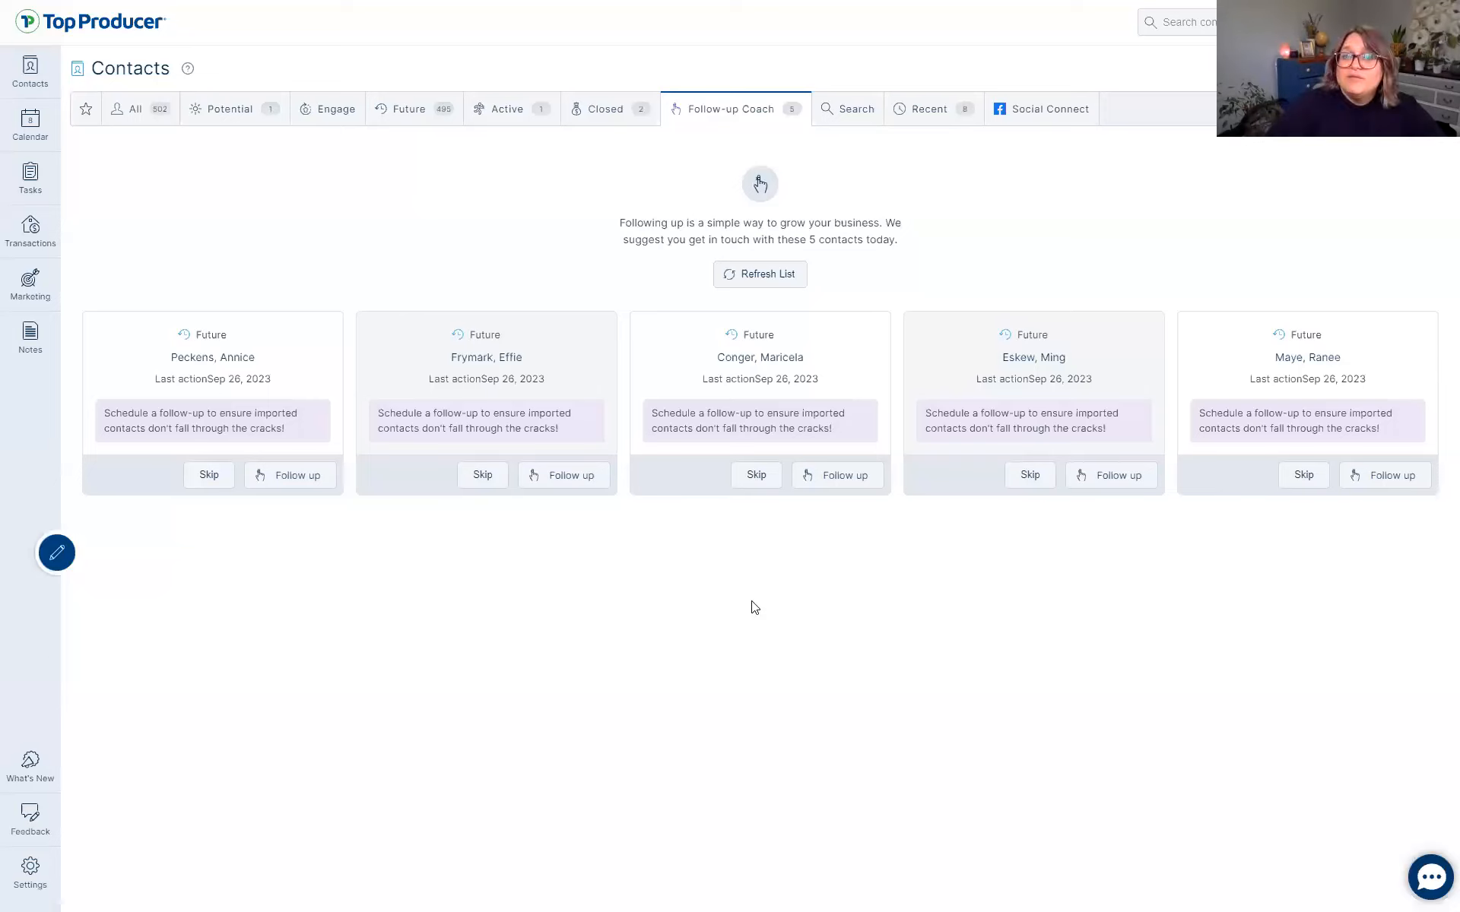
Go to Marketing's Task Plan Manager, glancing at the templates browser and lead response rules.
click(30, 283)
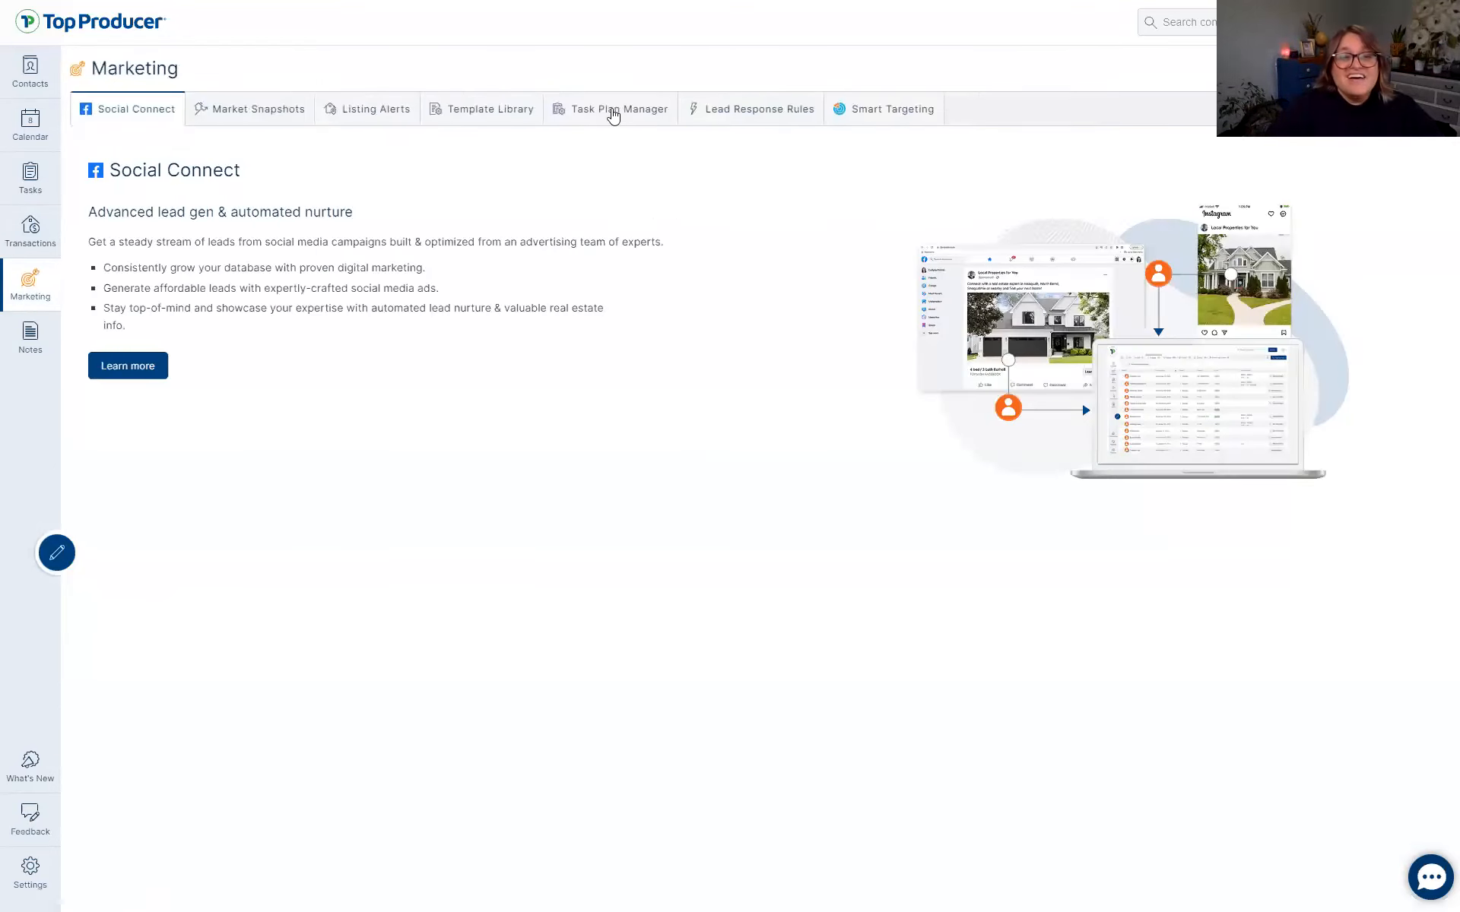
click(613, 115)
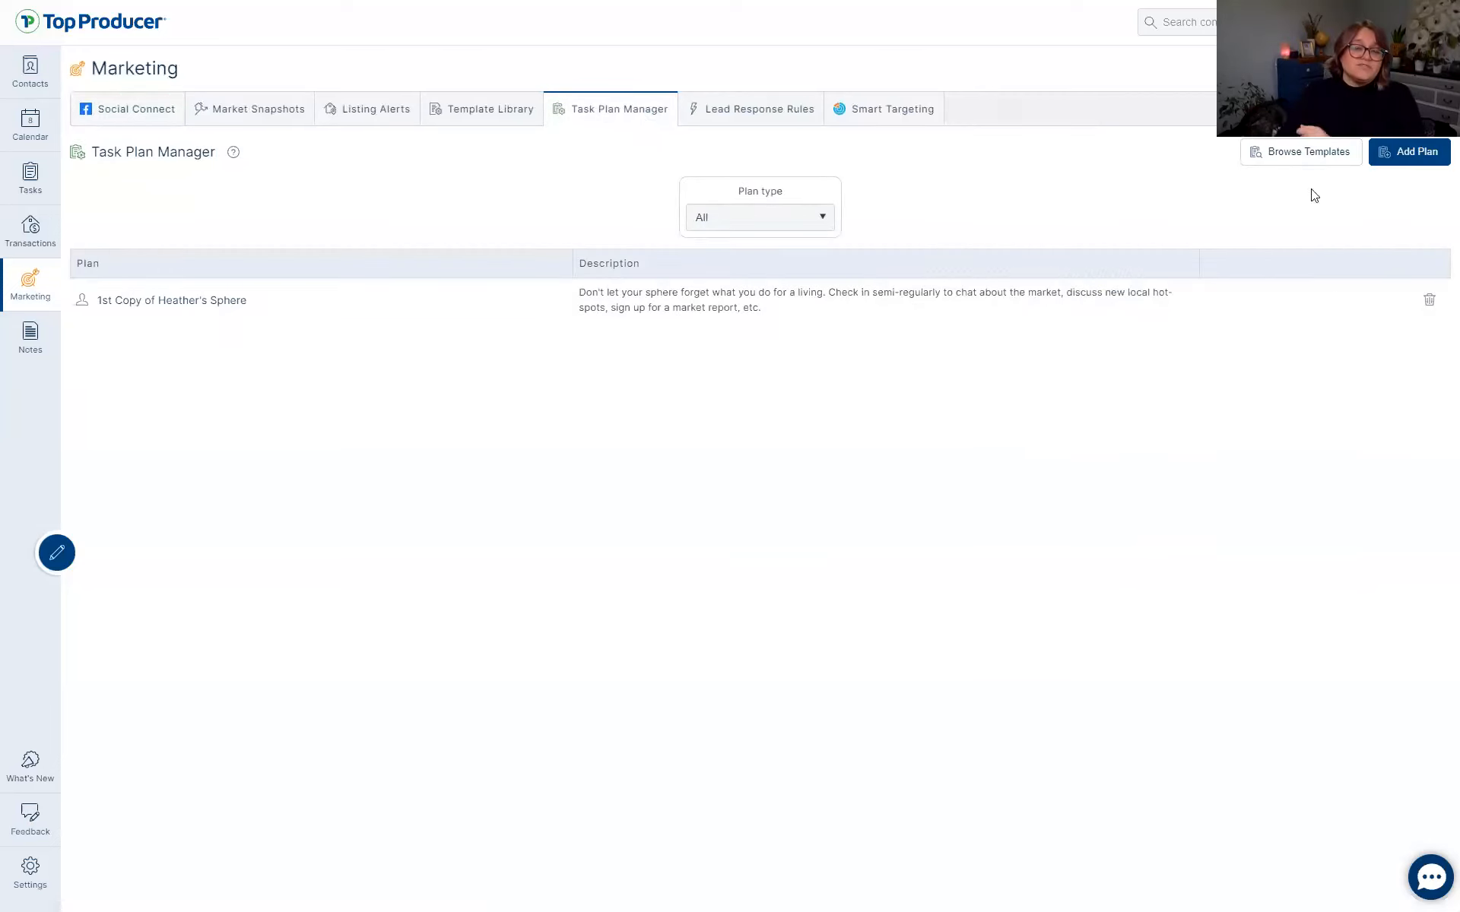
click(1277, 152)
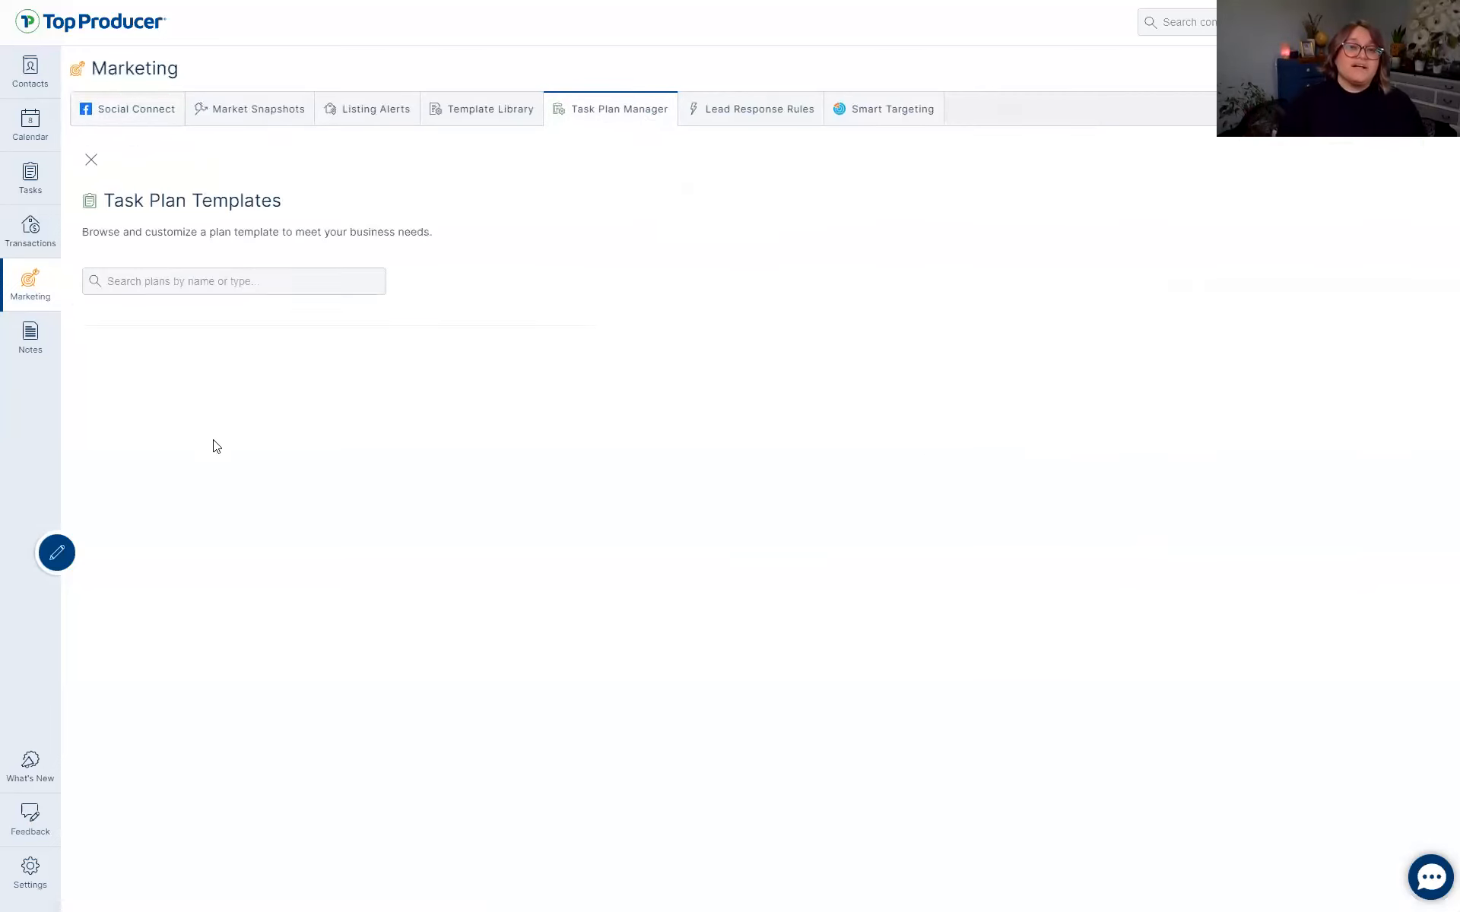
click(94, 157)
click(727, 109)
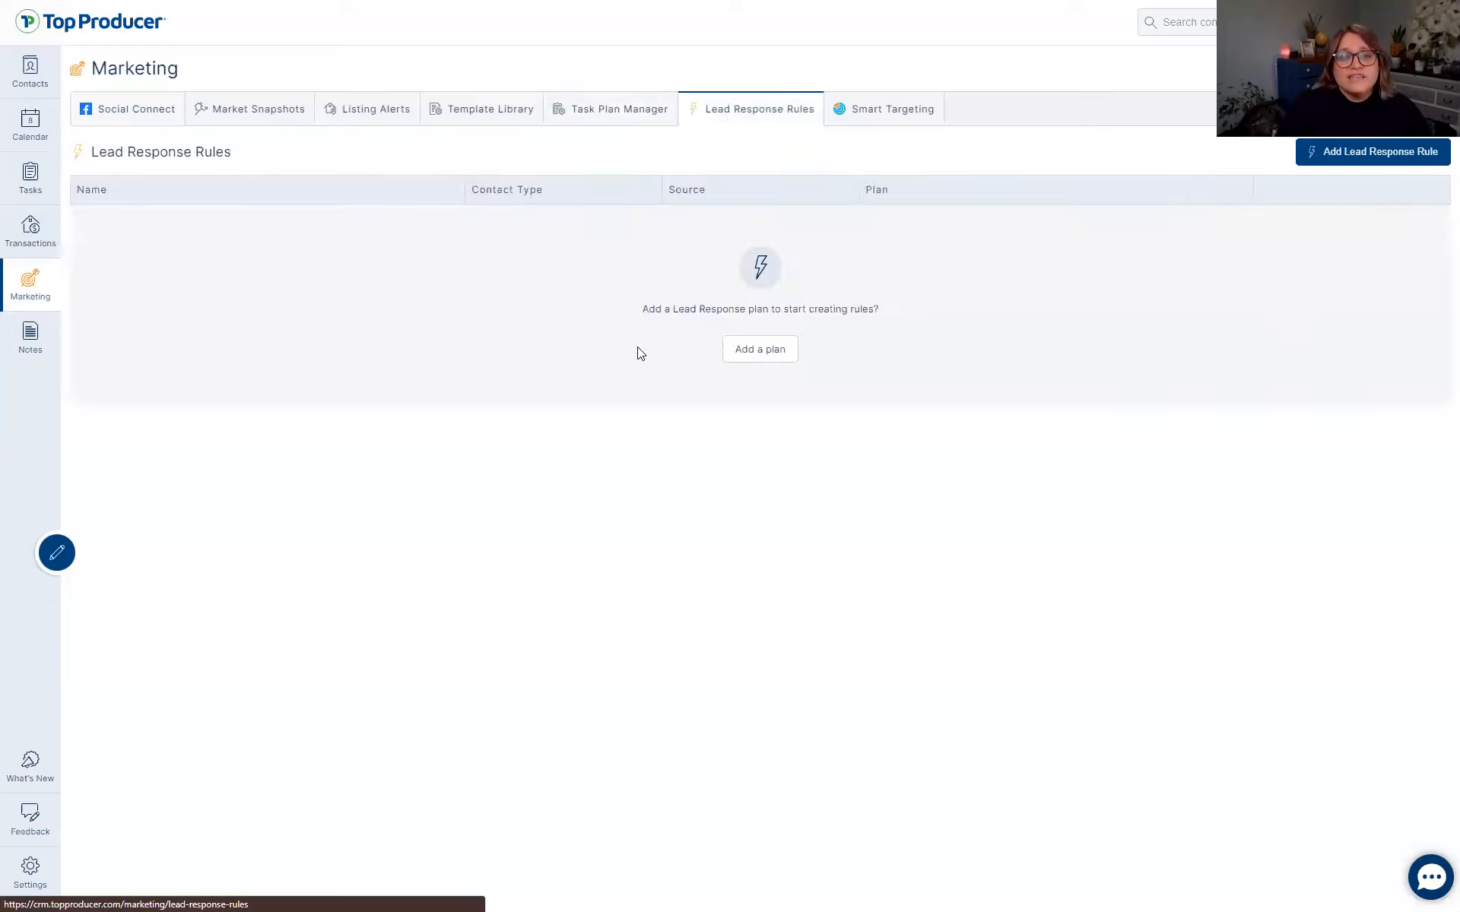
click(627, 112)
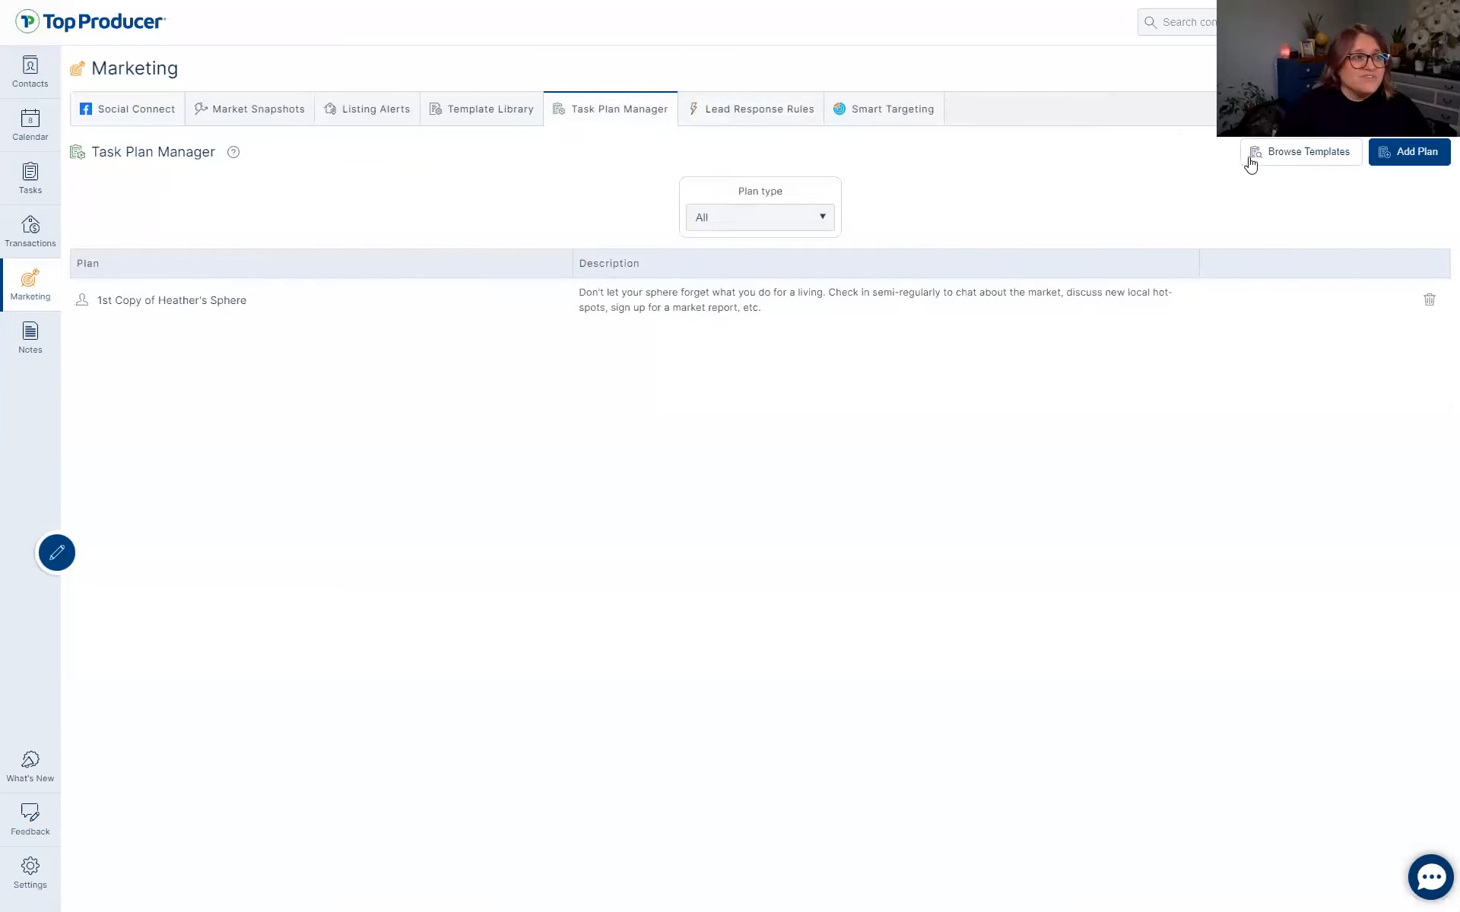
Reopen the Task Plan Templates browser from the task plan list.
click(1297, 157)
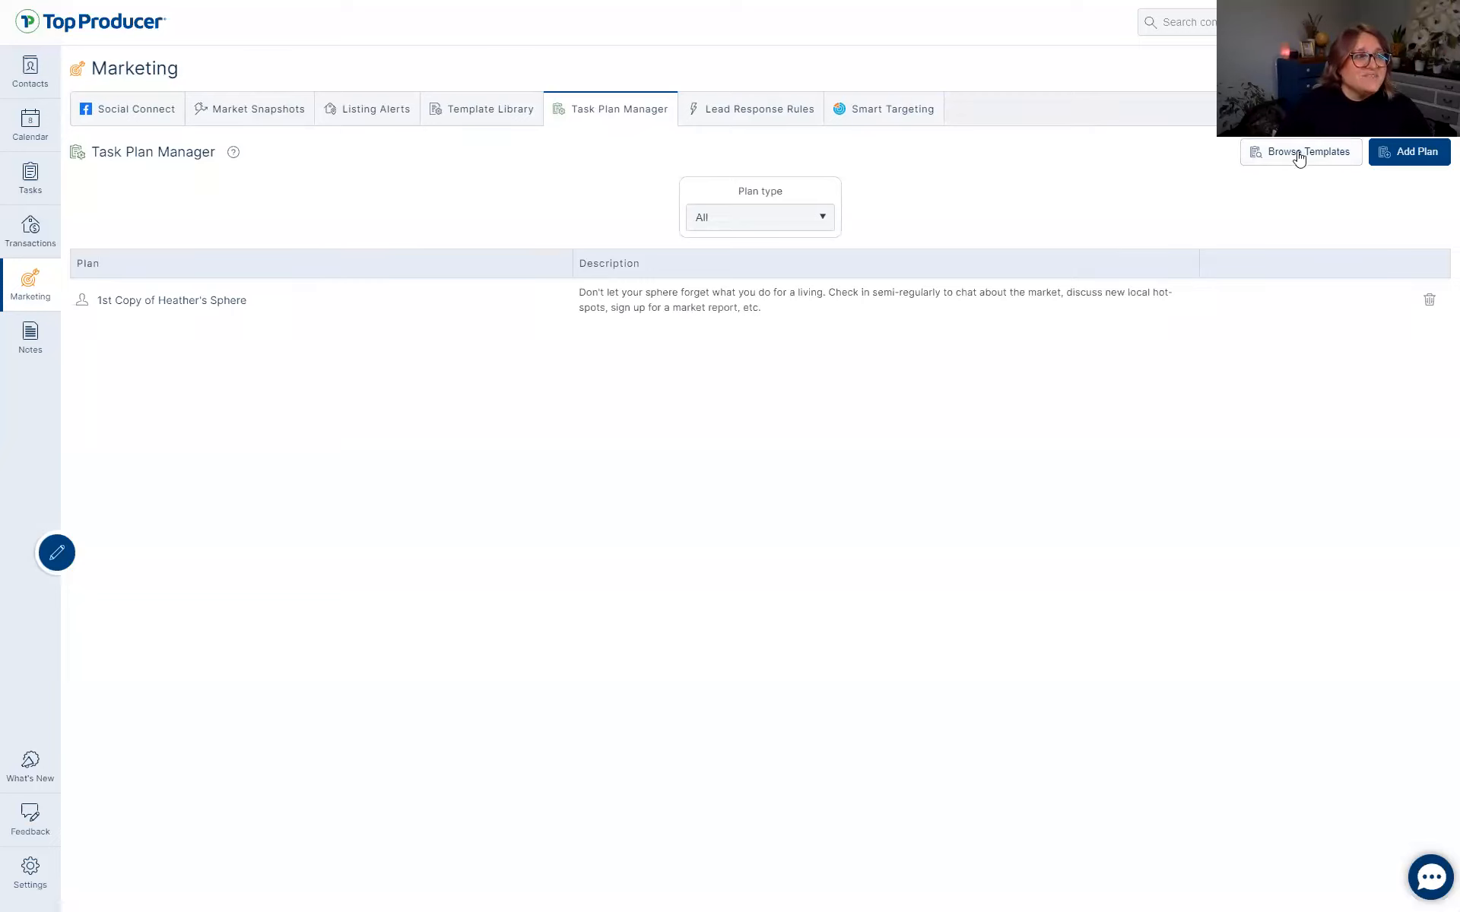
click(1297, 157)
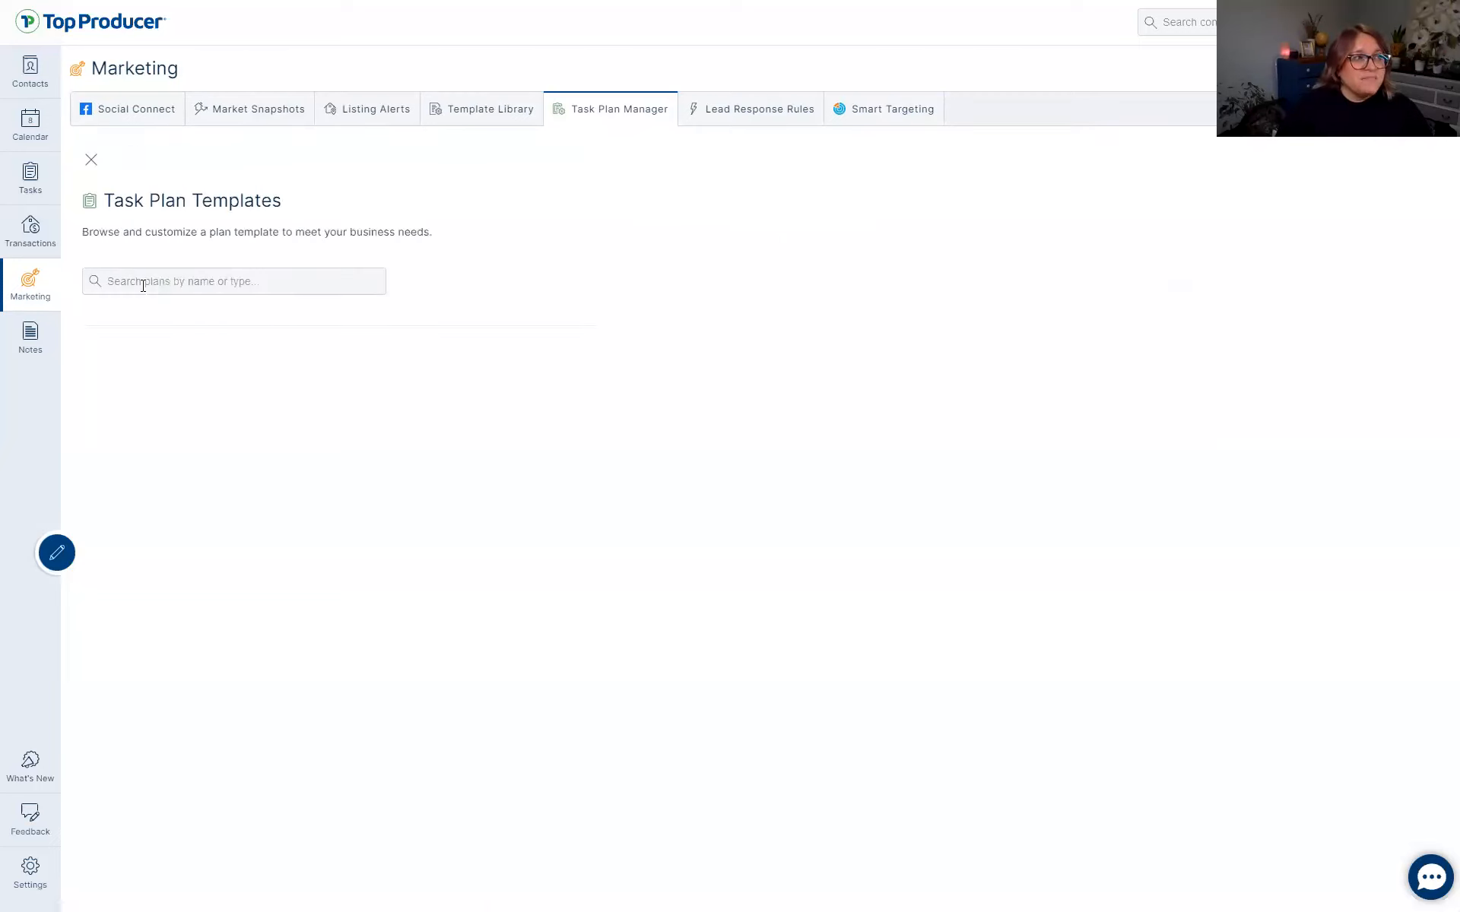
click(184, 283)
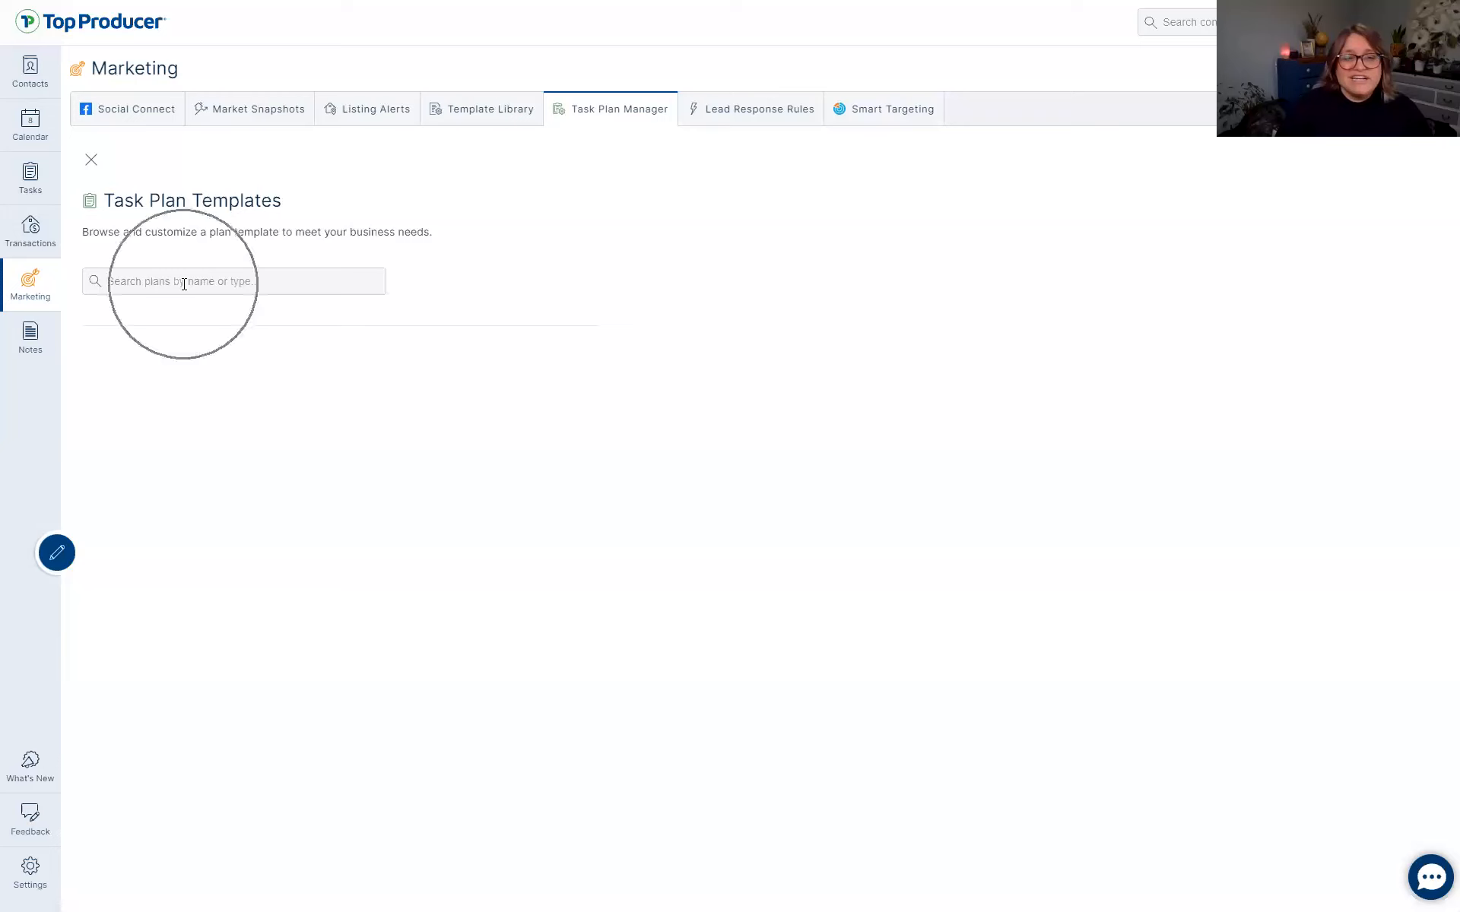
click(91, 159)
key(ctrl)
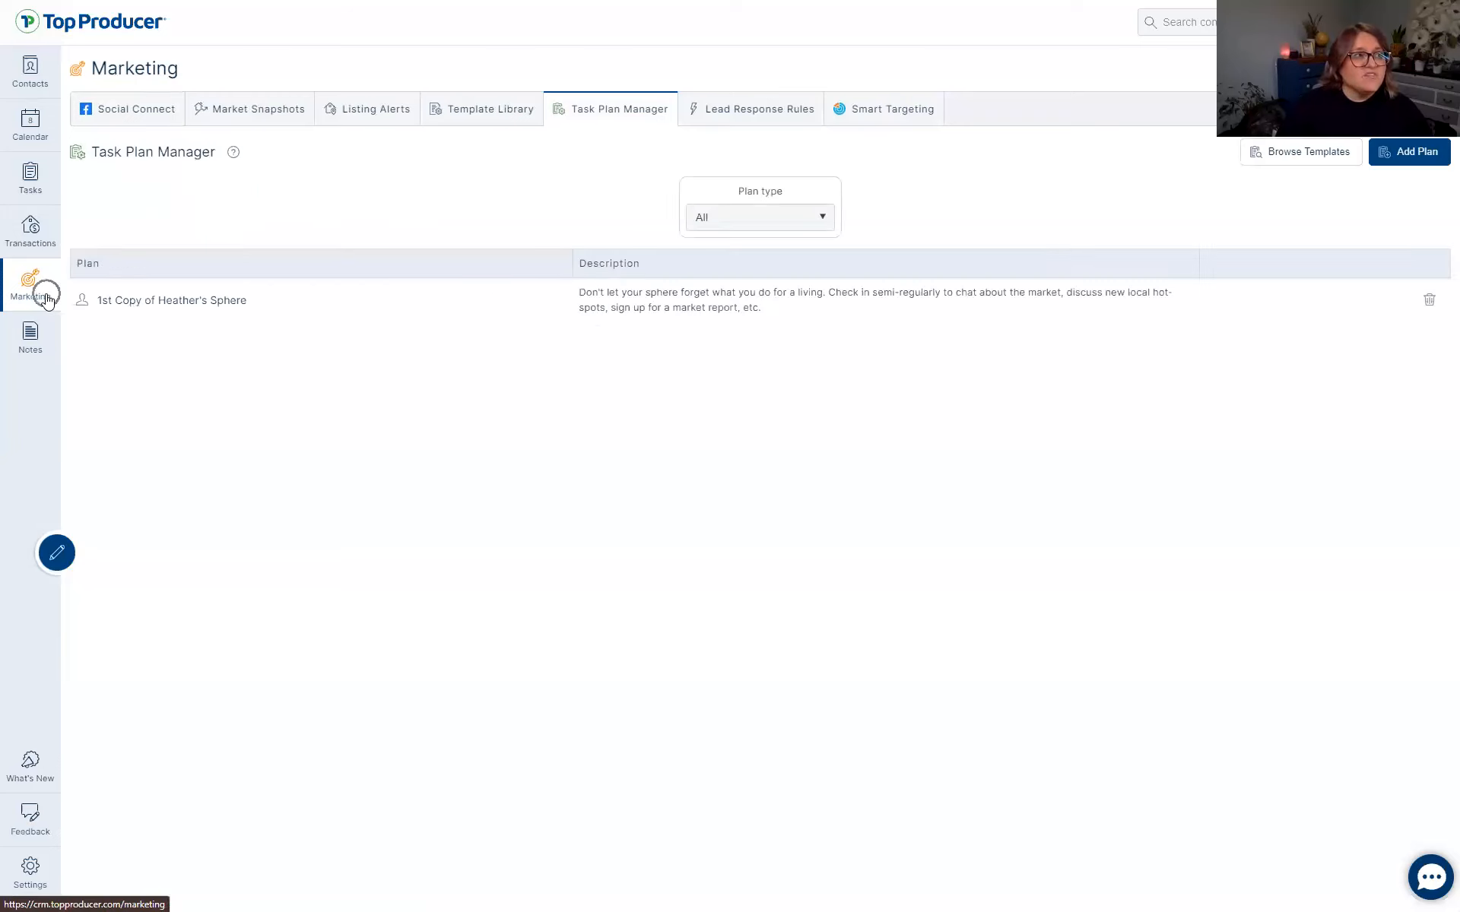
click(609, 114)
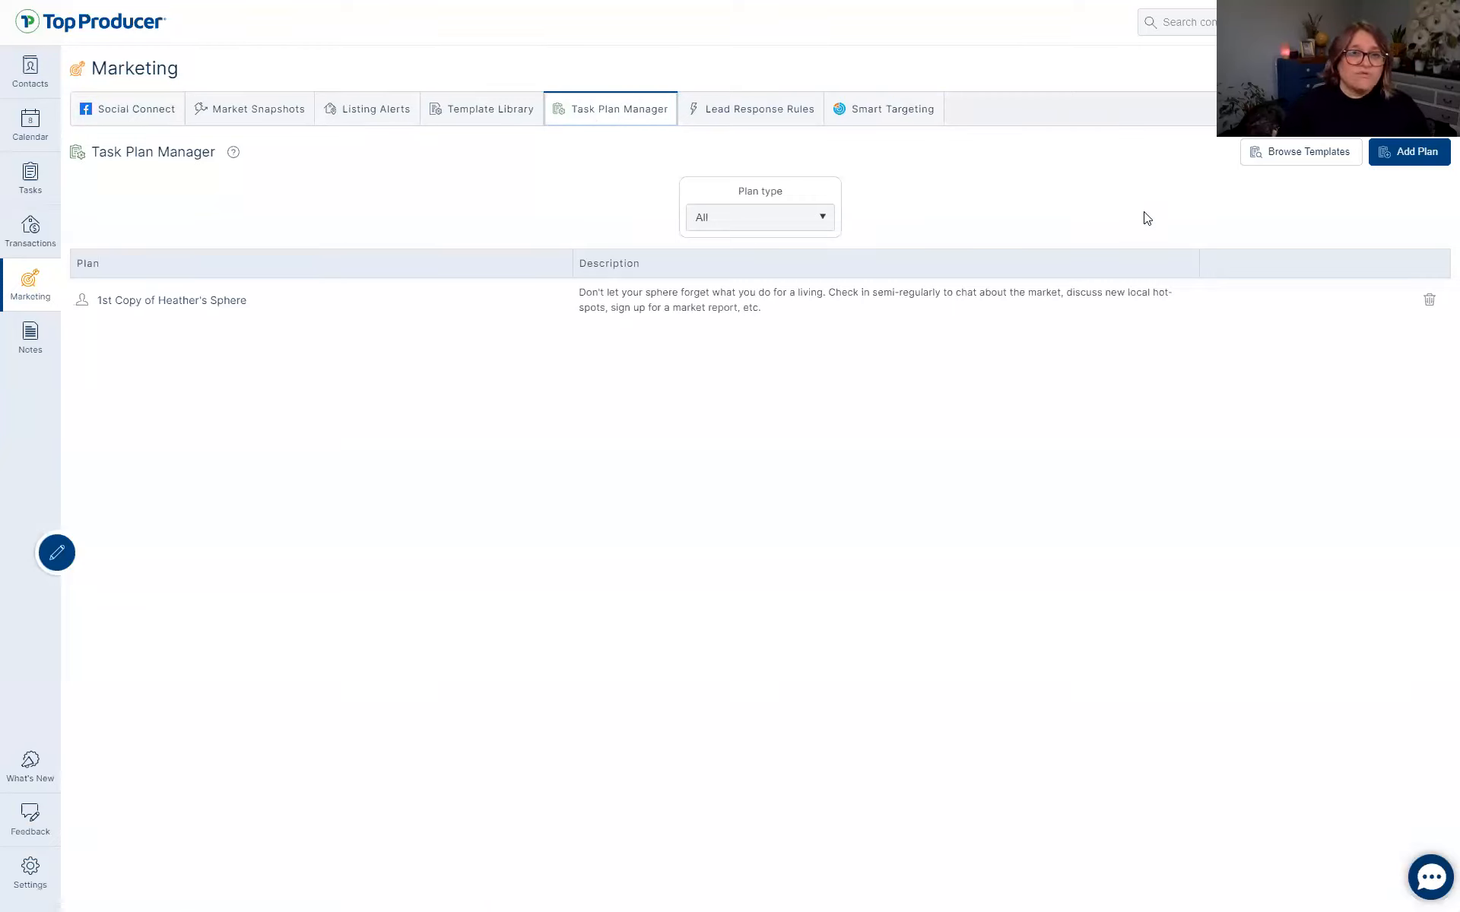
key(ctrl)
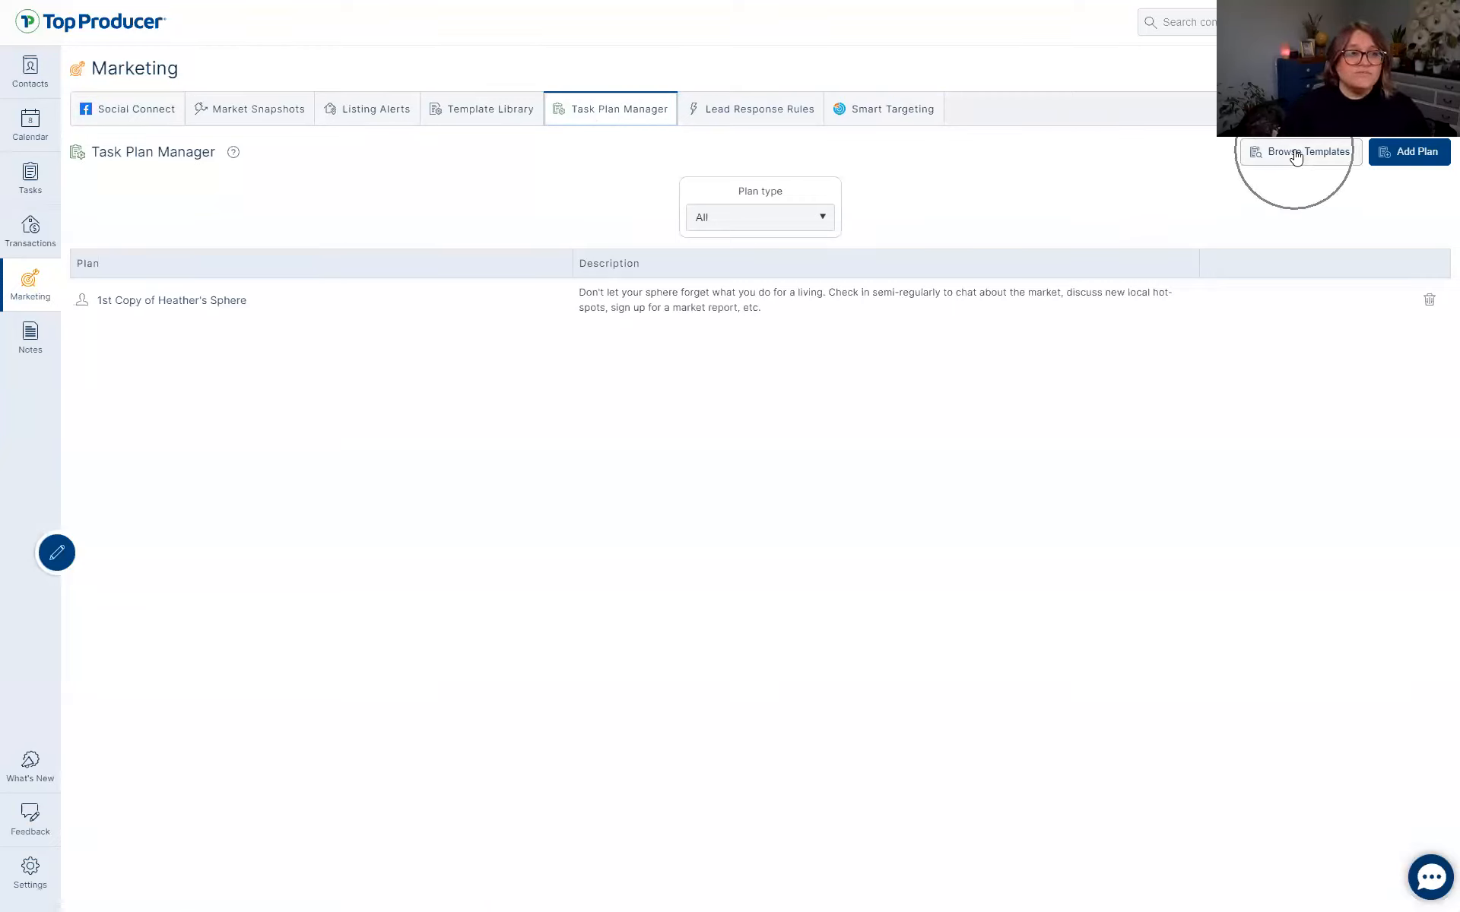
click(1296, 155)
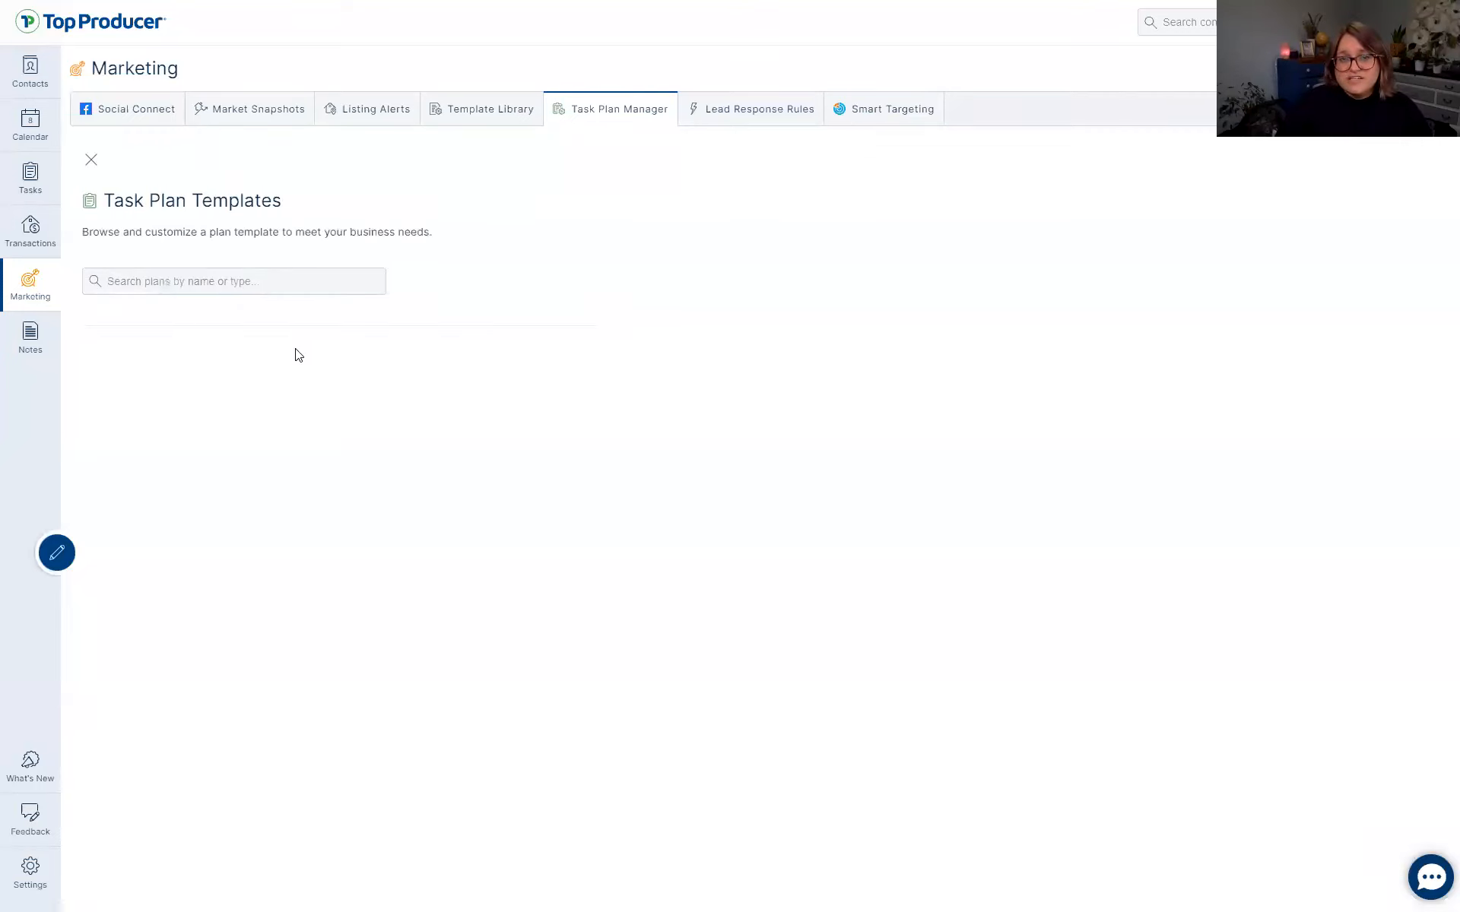
Select the Sphere template and review its 5 tasks spanning Day 90 to Day 365.
click(206, 279)
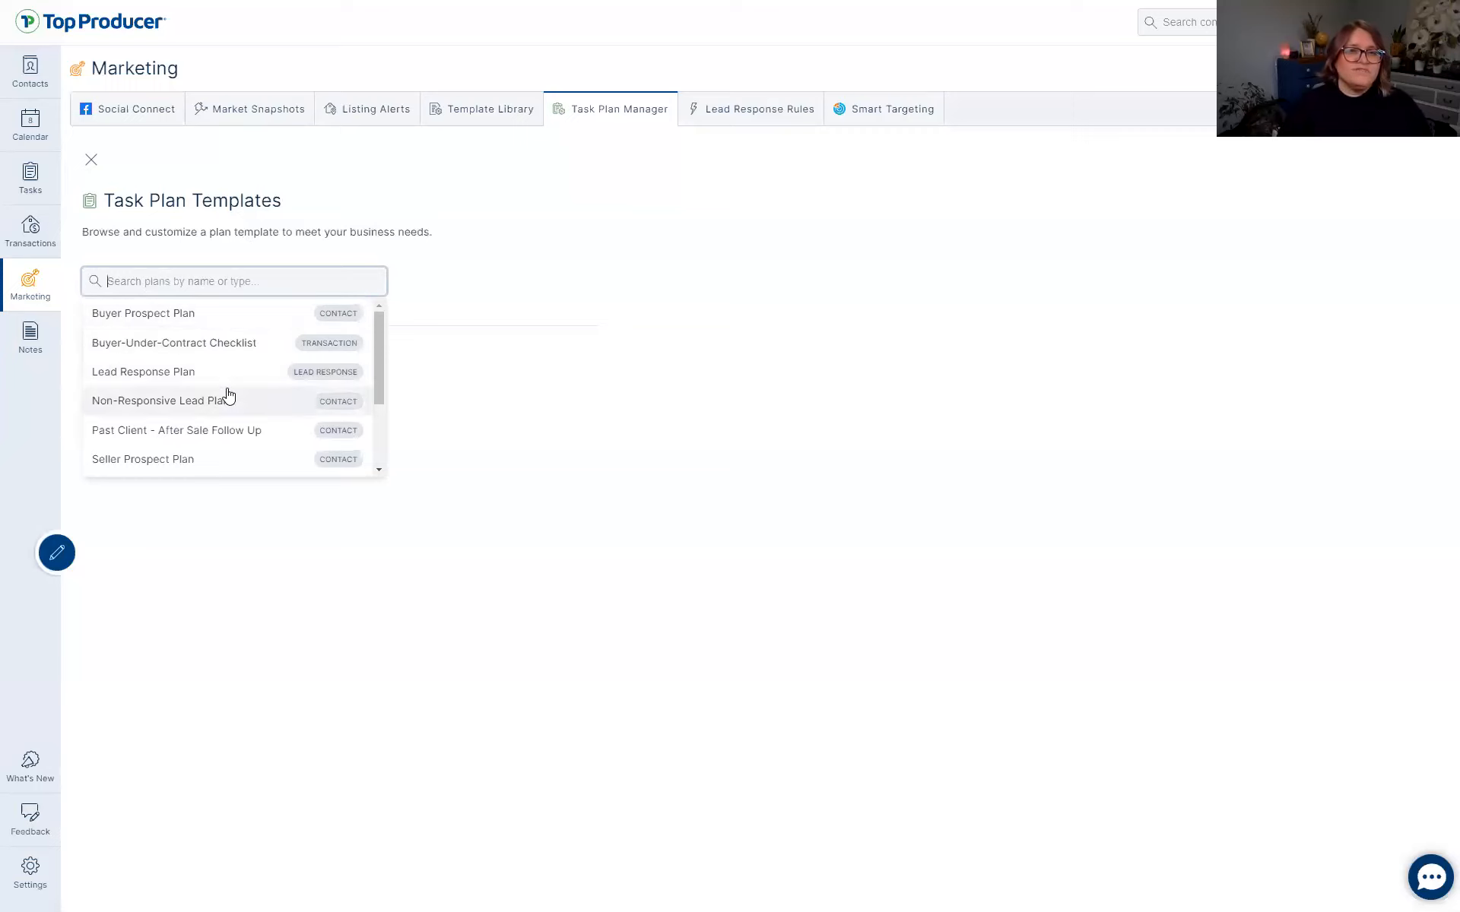
click(228, 394)
scroll(228, 394, down, 3)
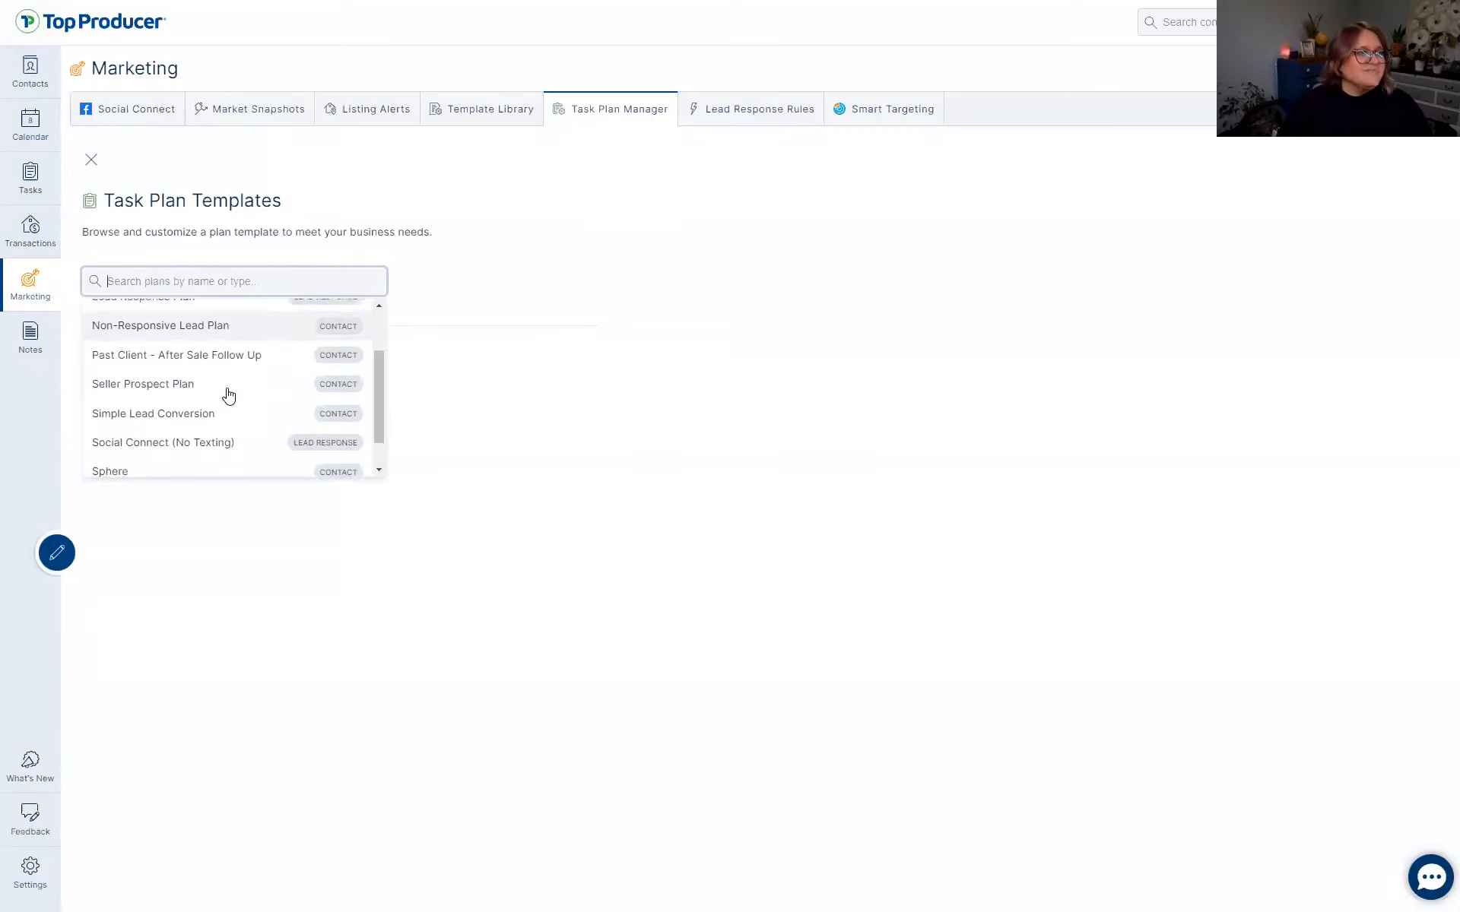
scroll(228, 394, up, 3)
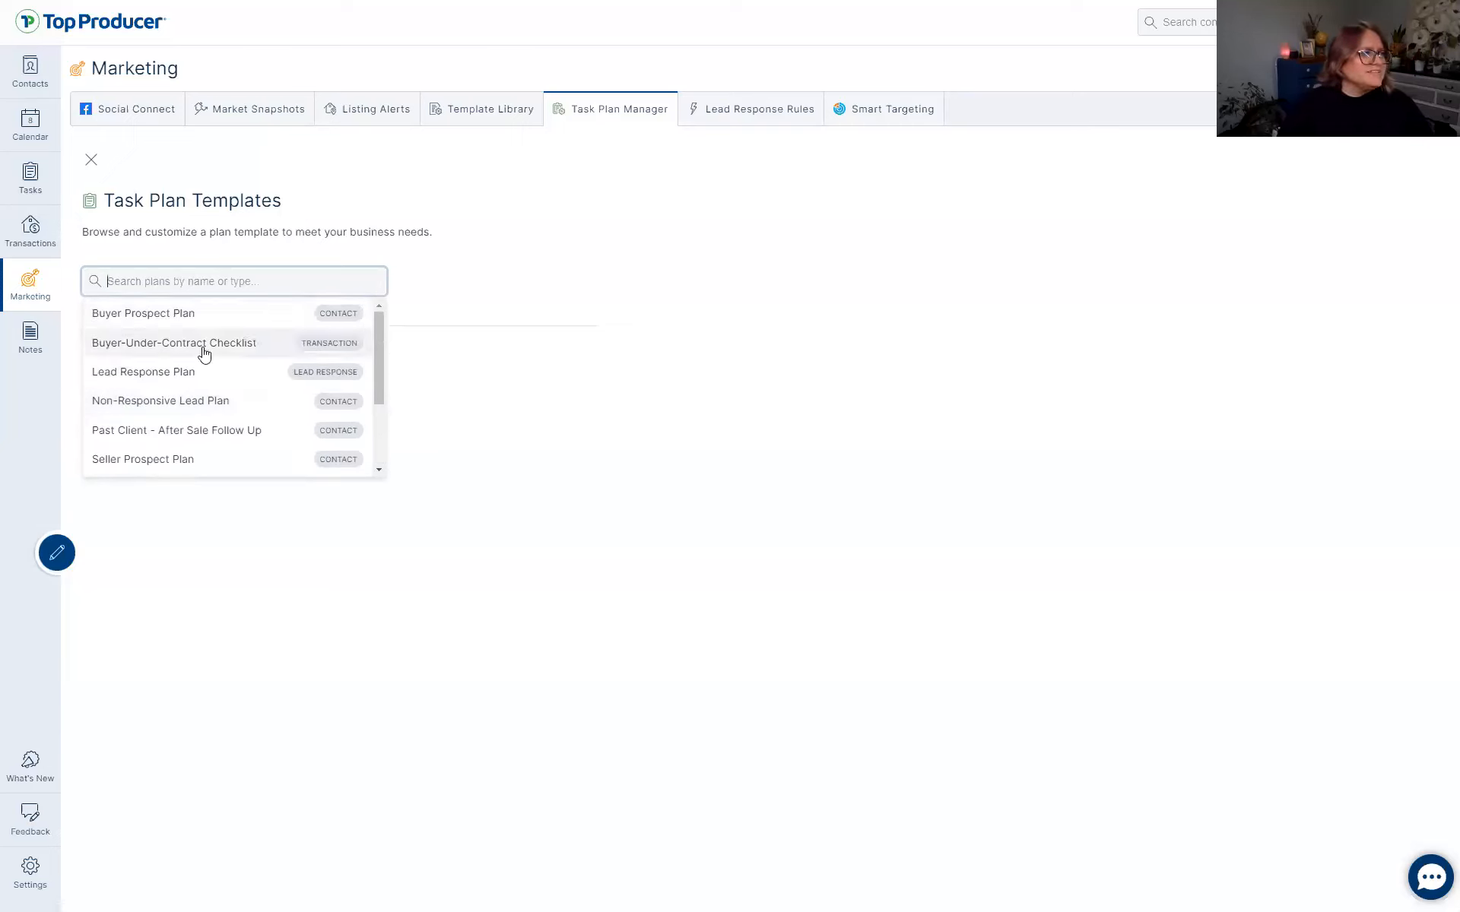
scroll(190, 456, down, 3)
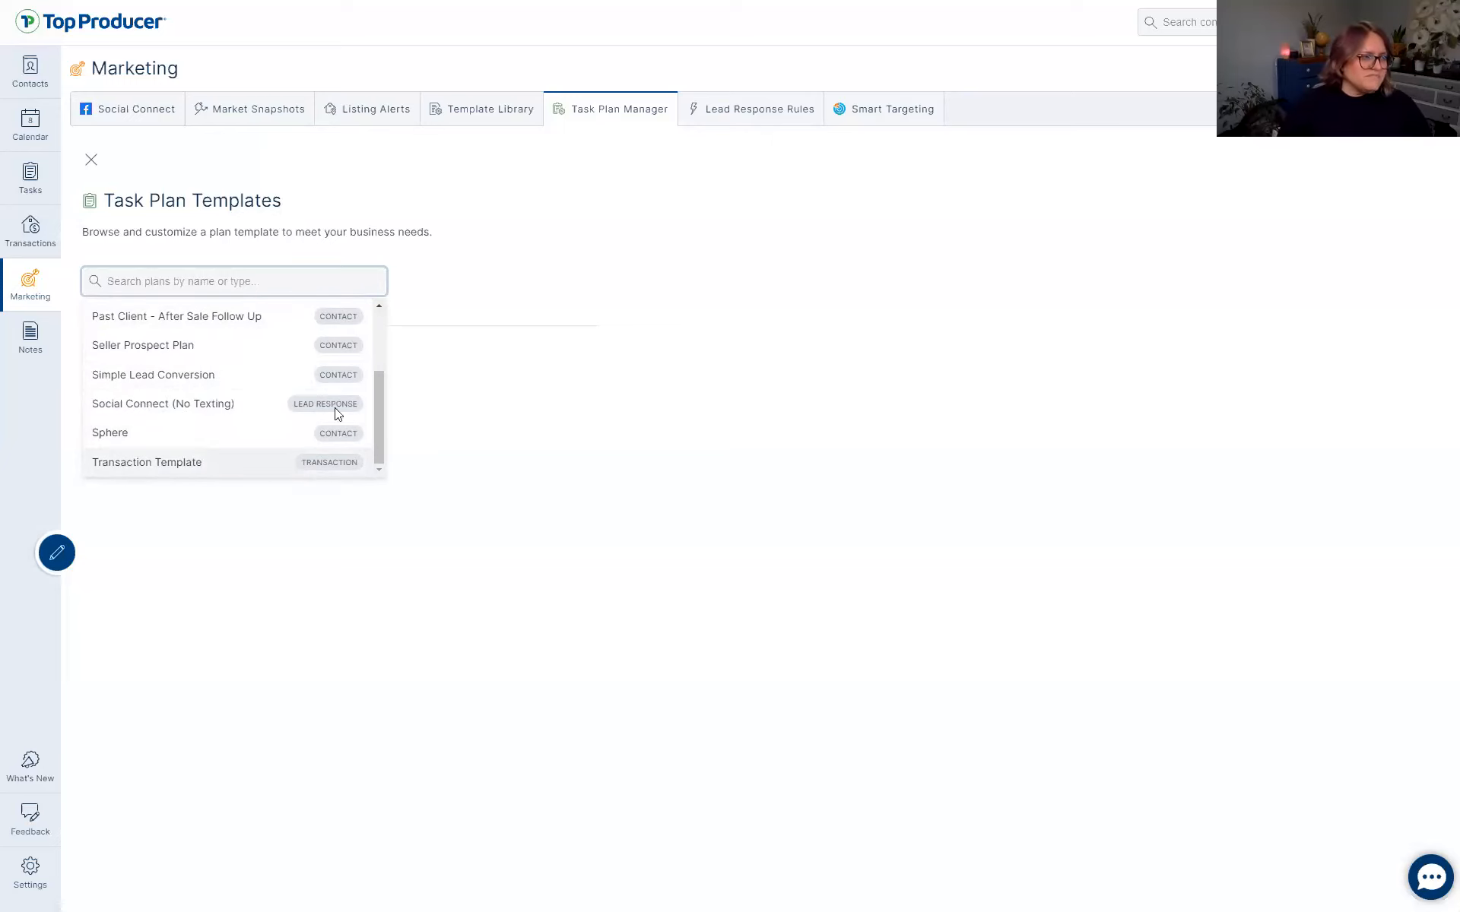
click(140, 431)
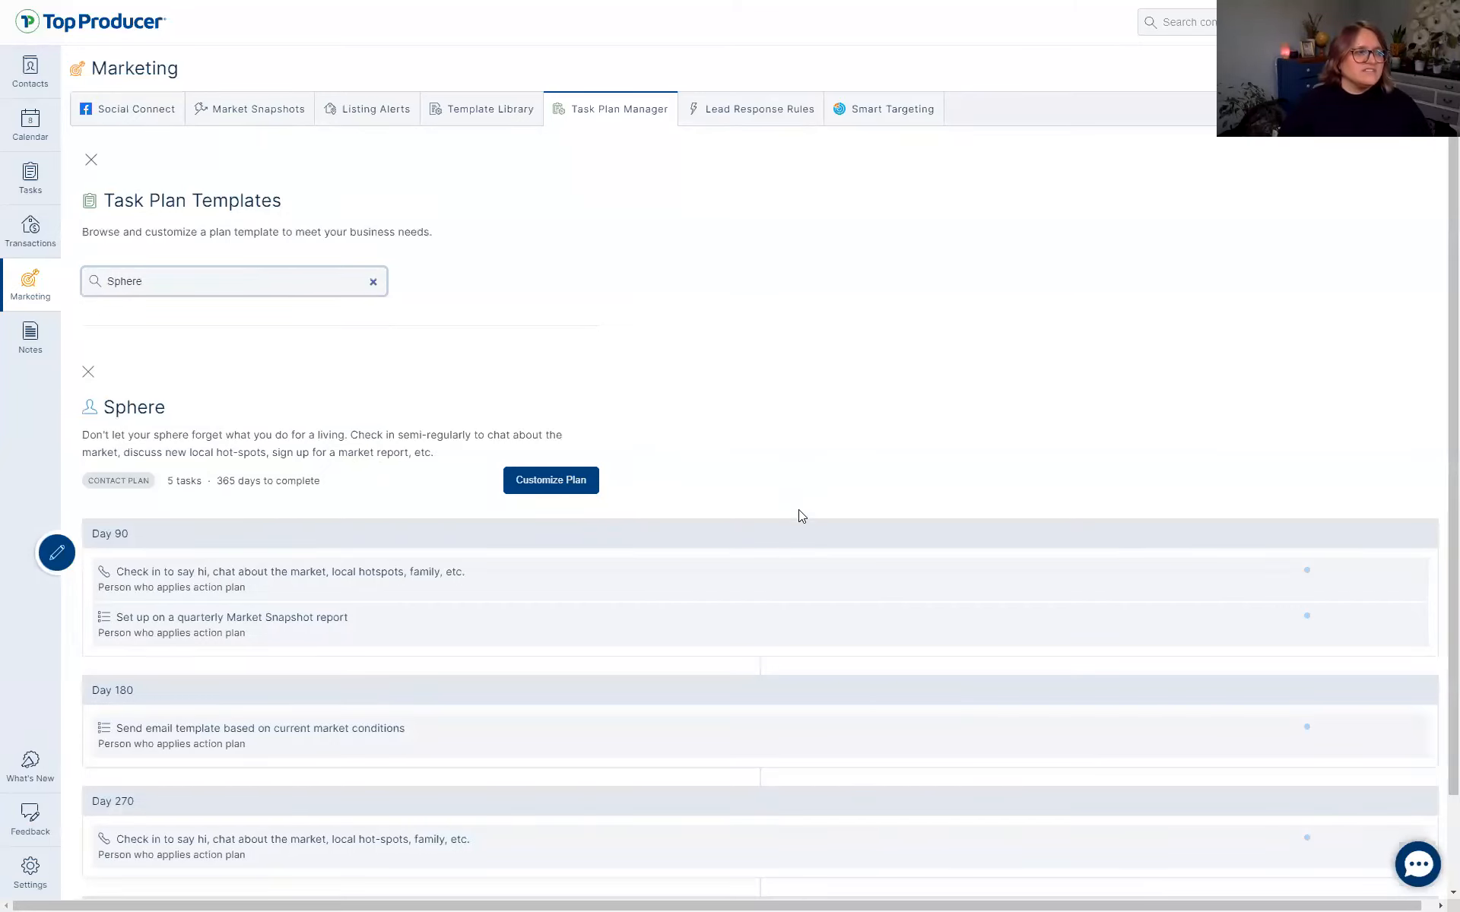
scroll(798, 517, down, 2)
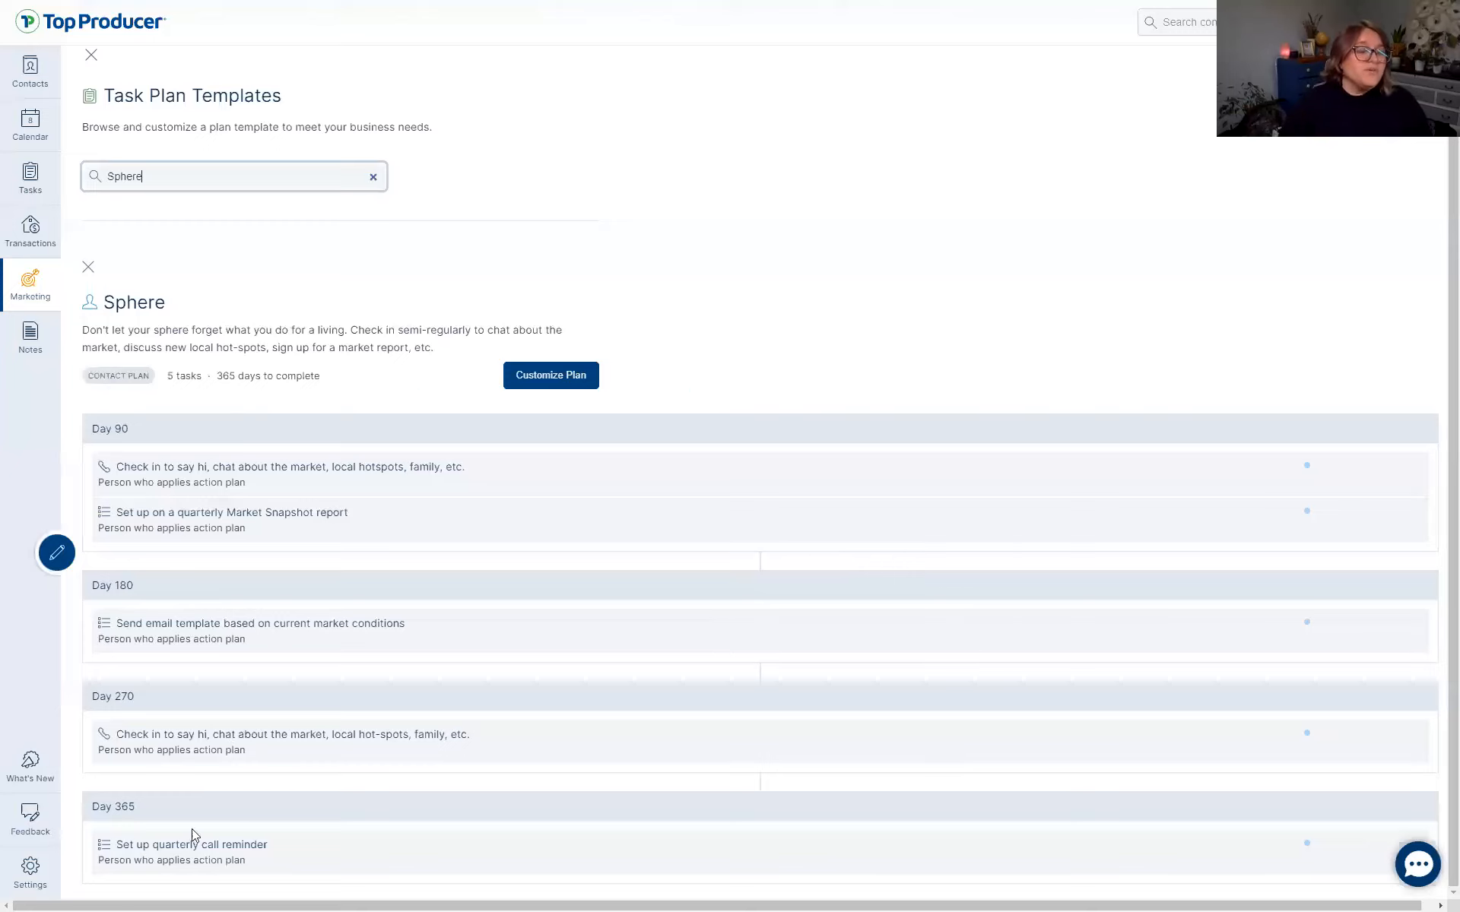
key(ctrl)
key(ctrl)
key(ctrl)
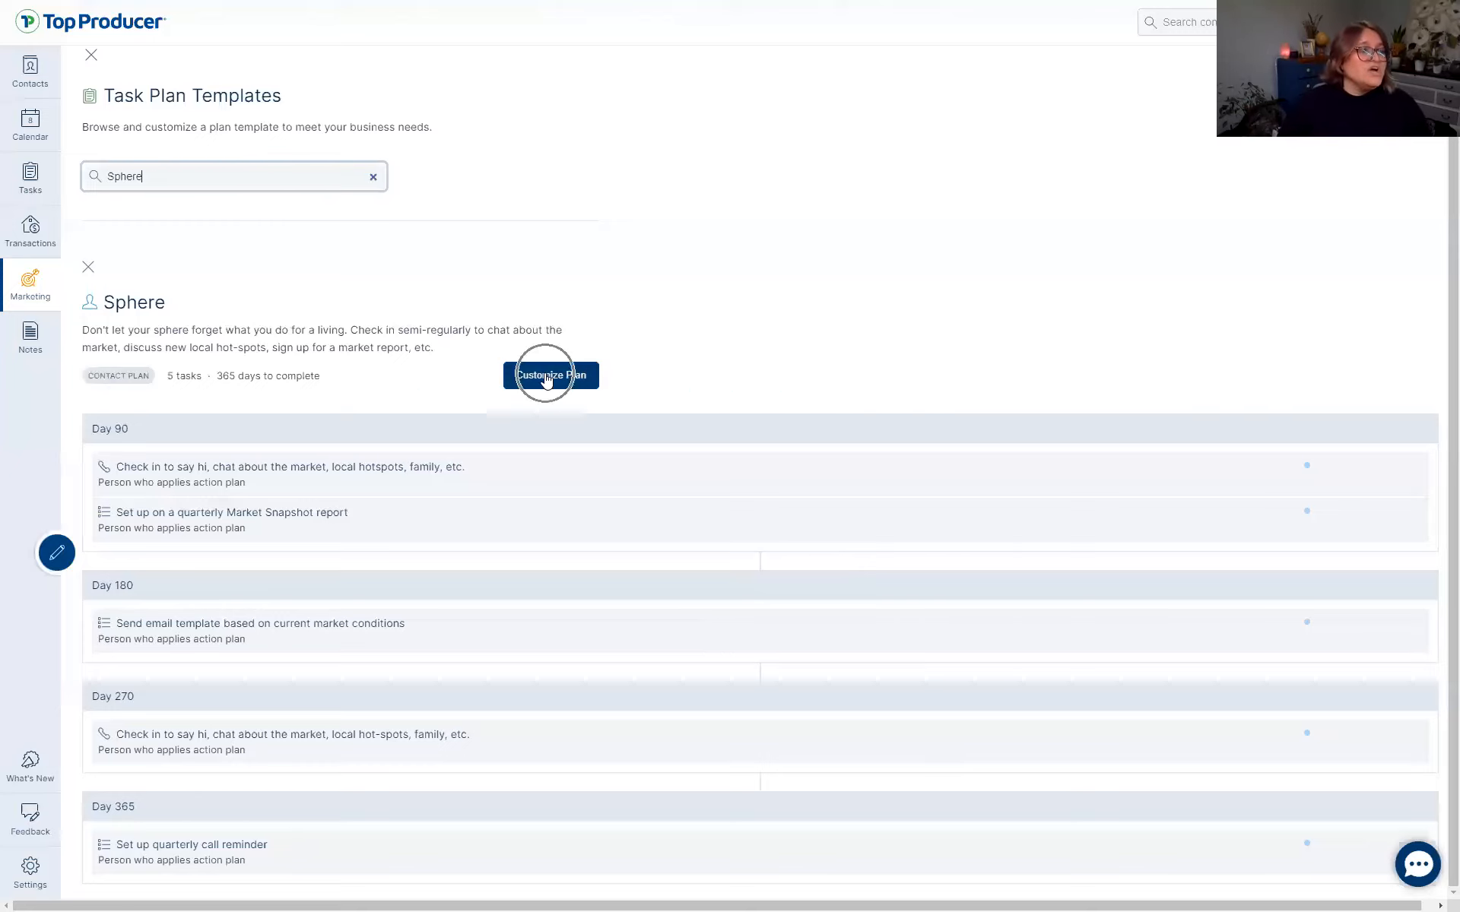
Customise the Sphere template, give the plan a ##-prefixed custom name, and save it.
click(546, 377)
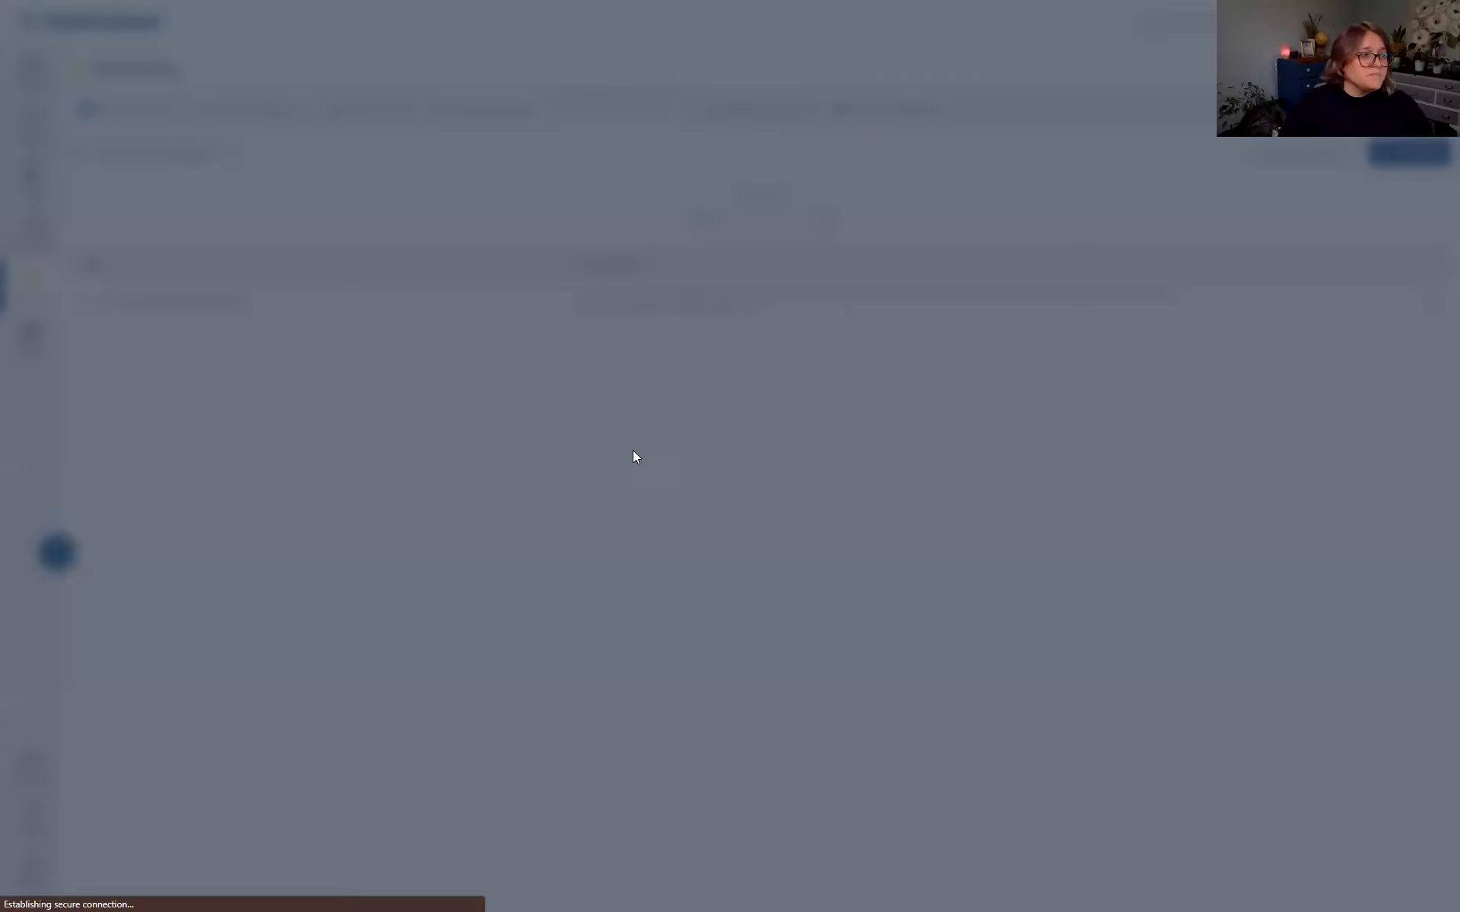
click(608, 600)
text(##)
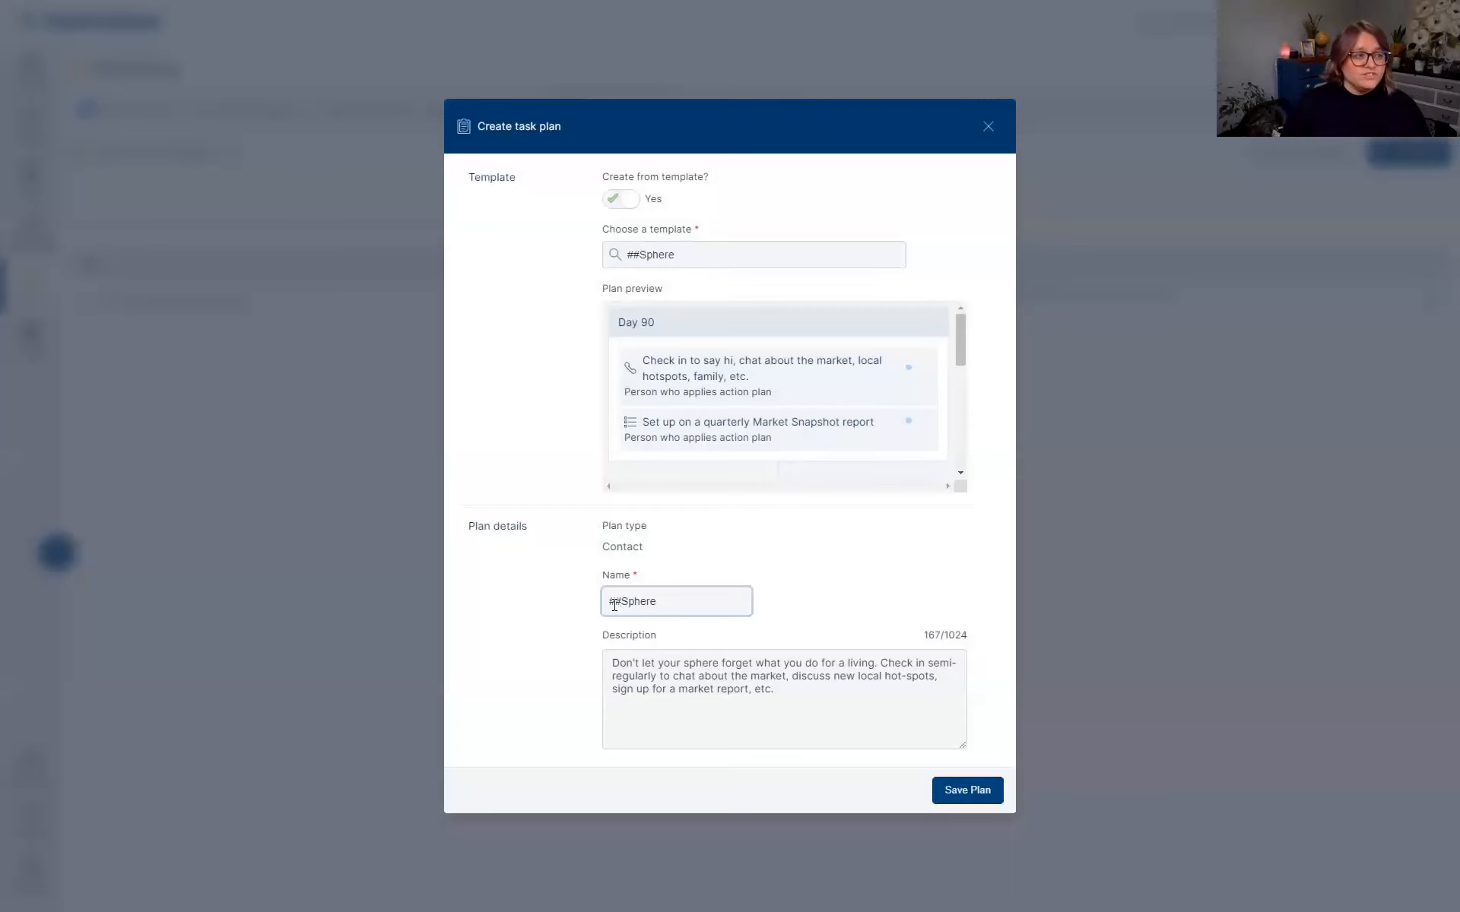
text(Heather's )
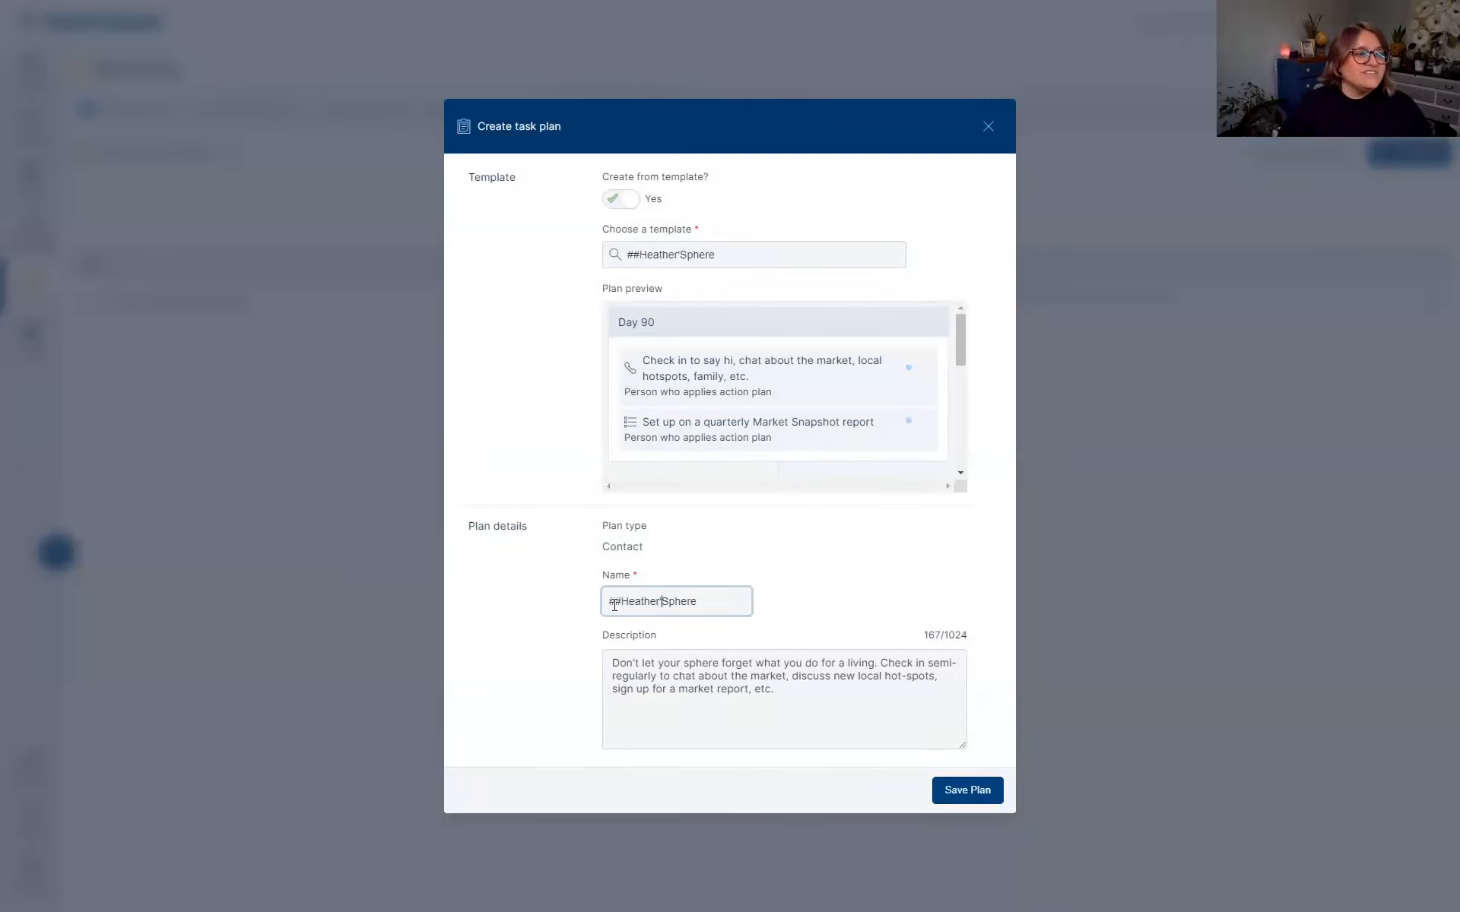
text(cool)
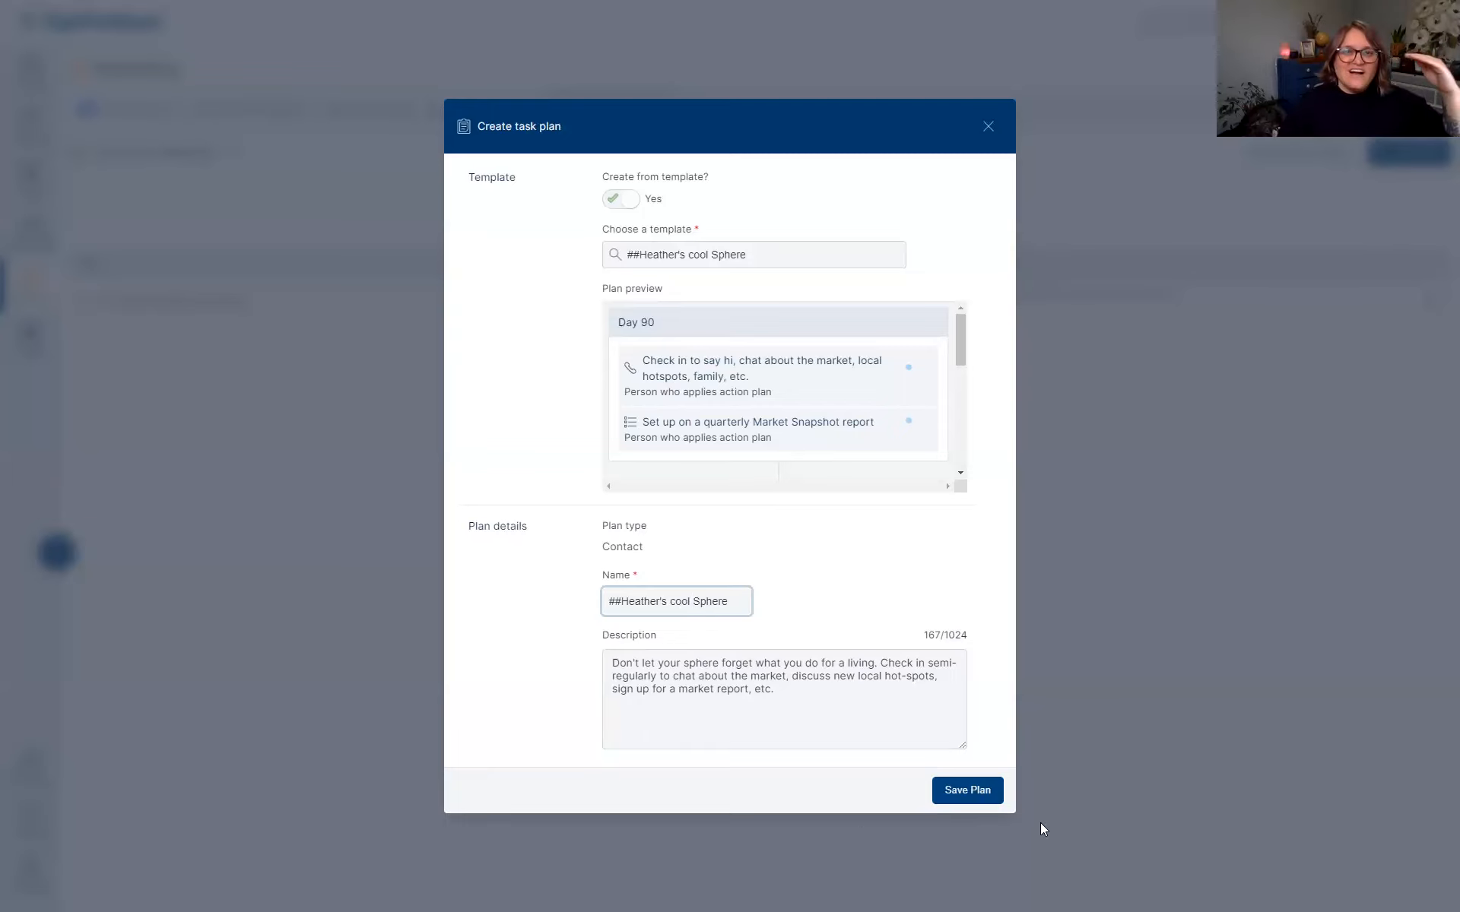
click(971, 798)
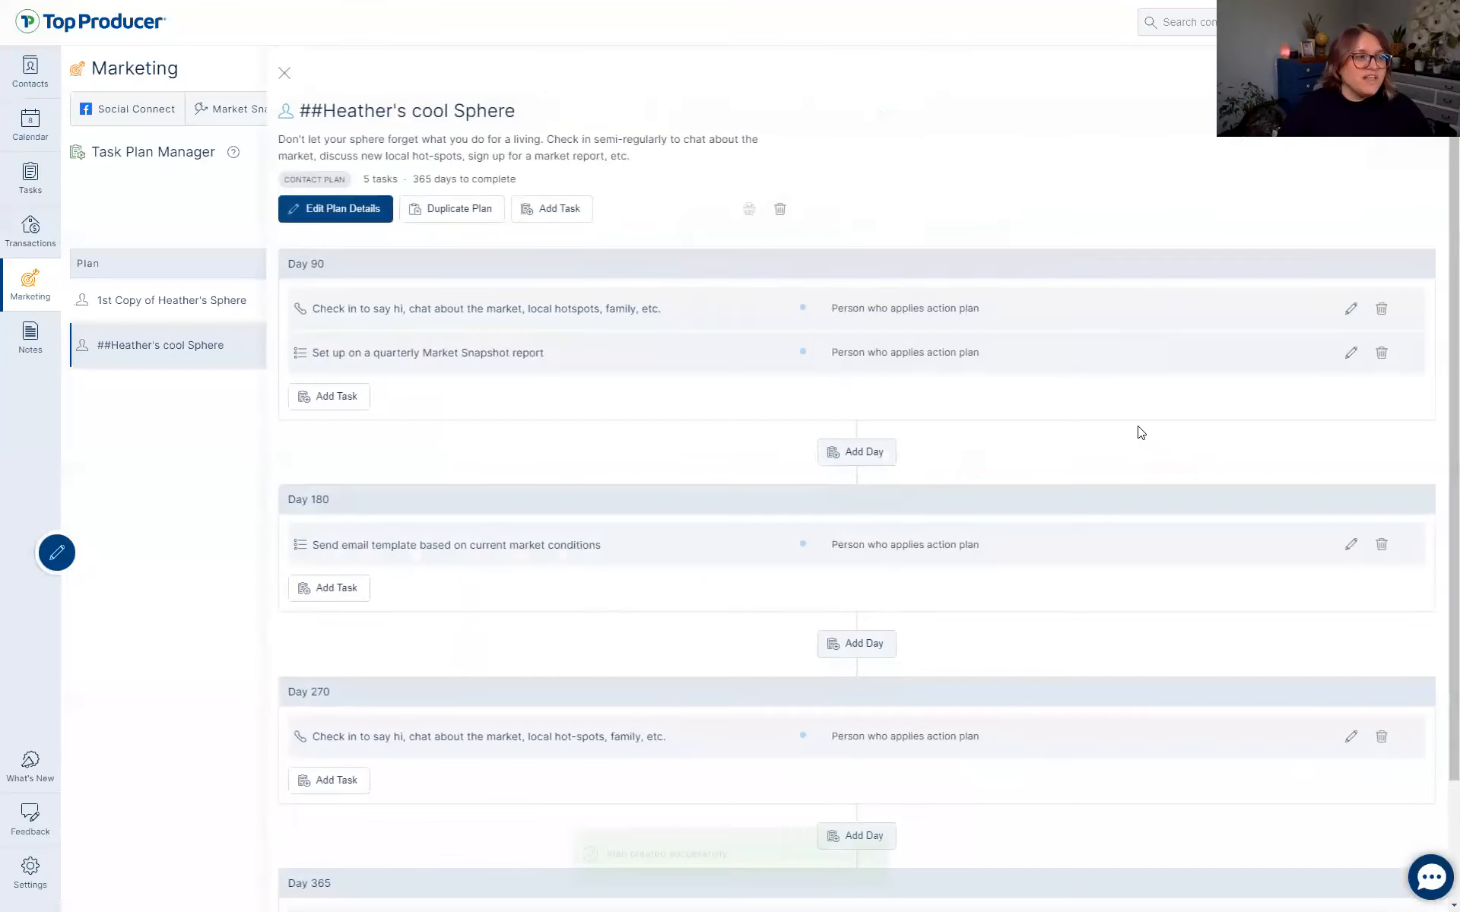
Add a Day 0 to-do titled 'Reminder task is added' with a reminder note to the plan.
click(150, 356)
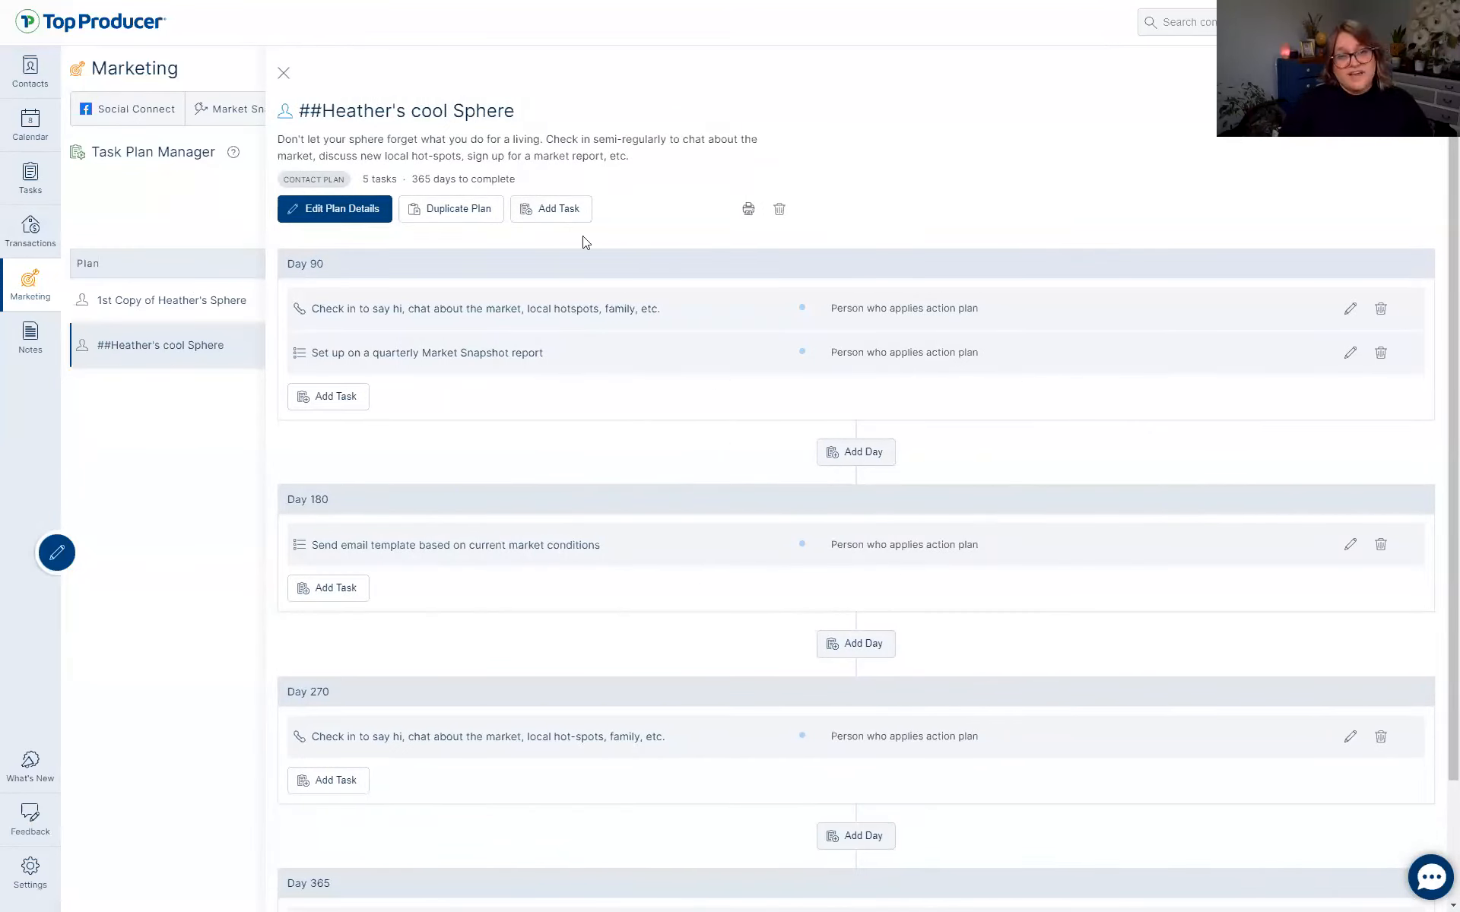
click(543, 217)
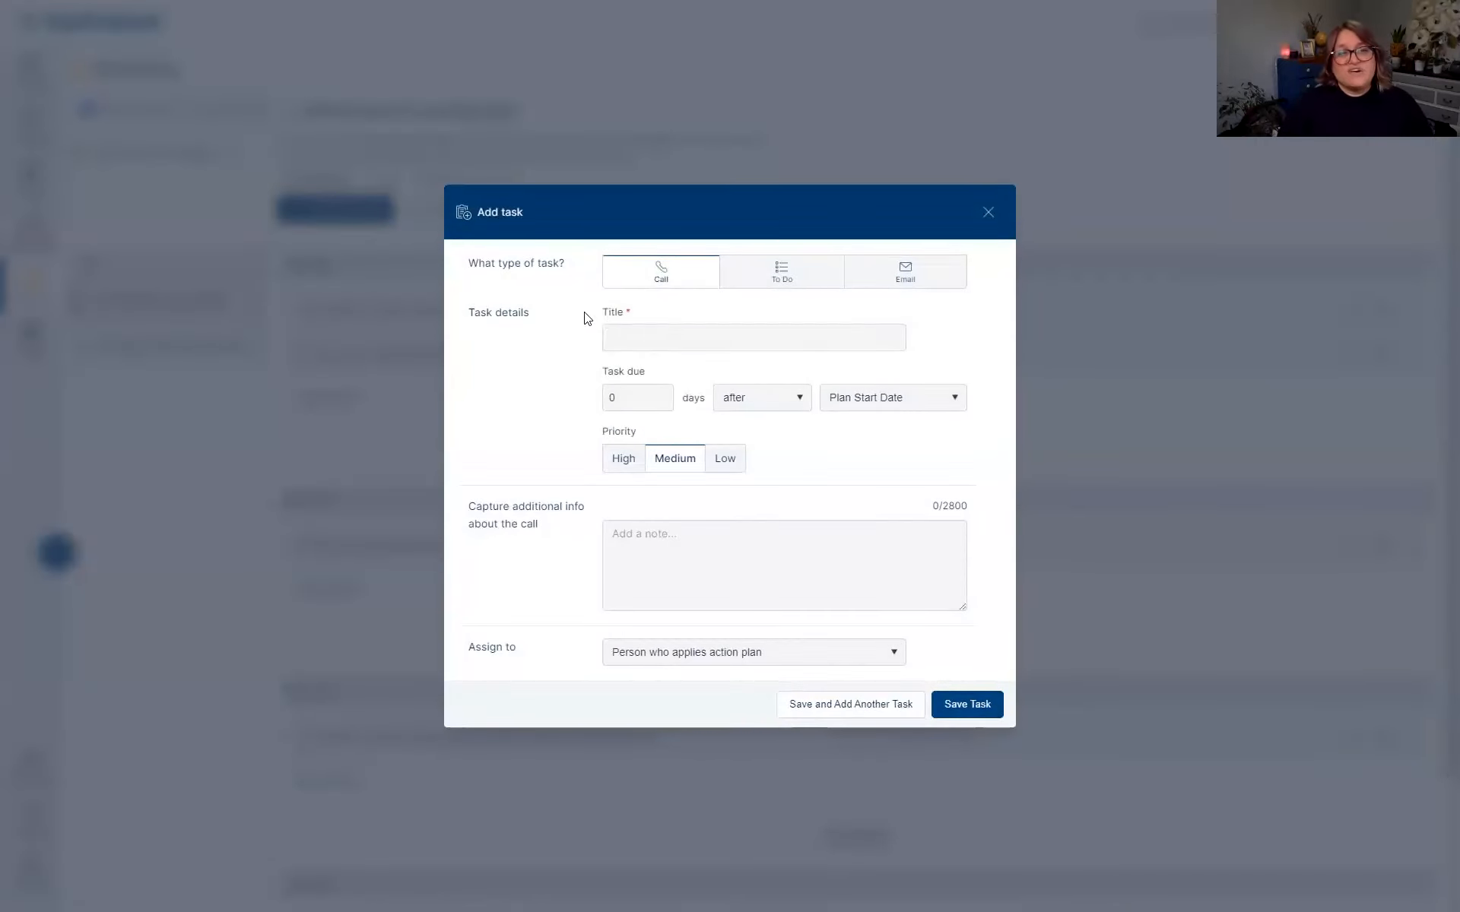
click(643, 334)
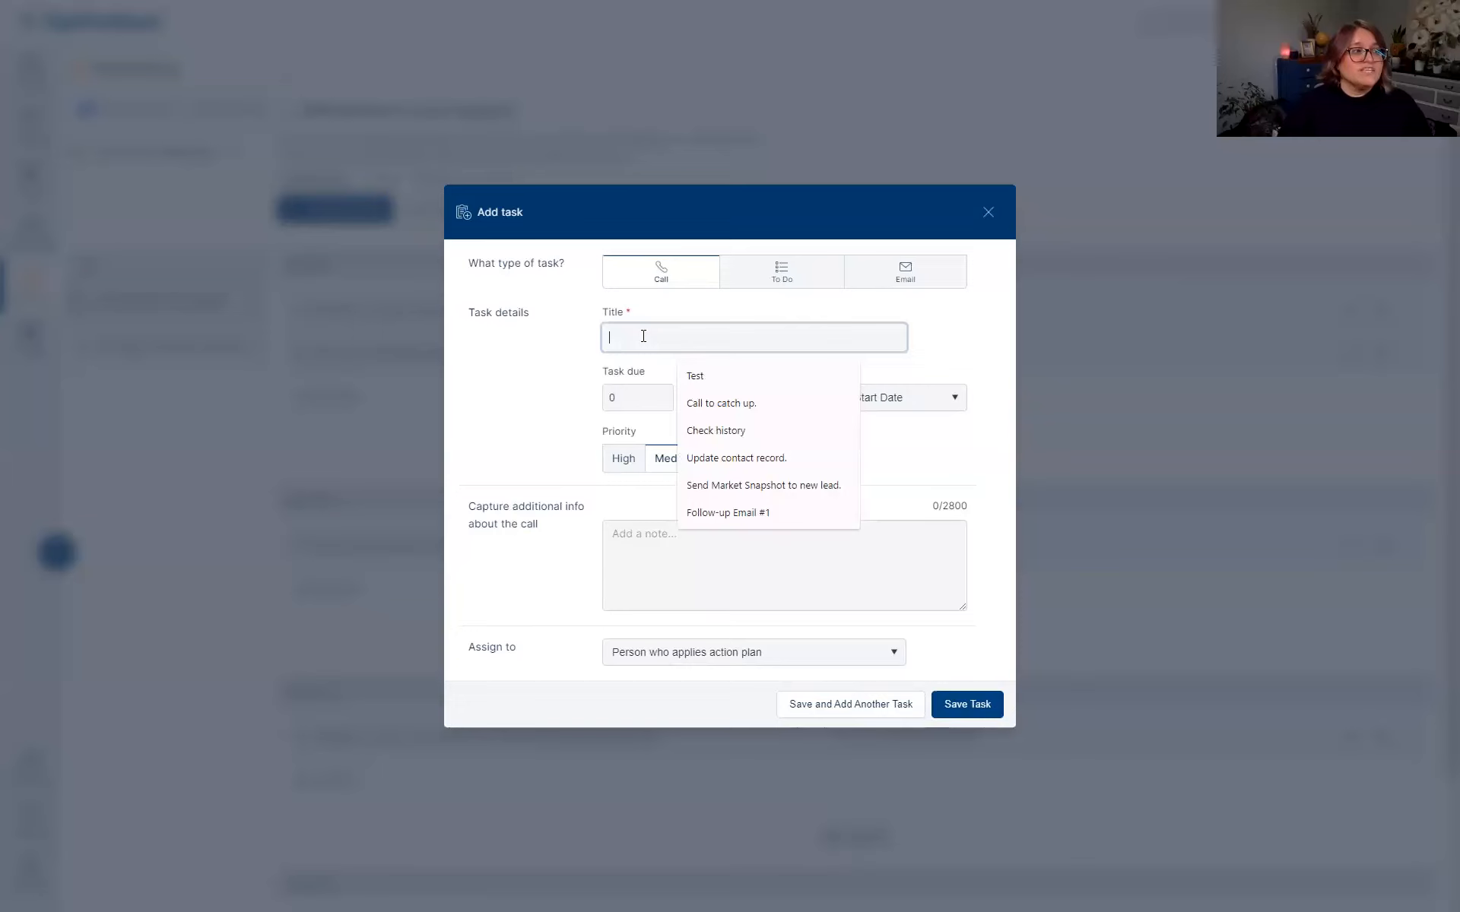
text(Reminder task)
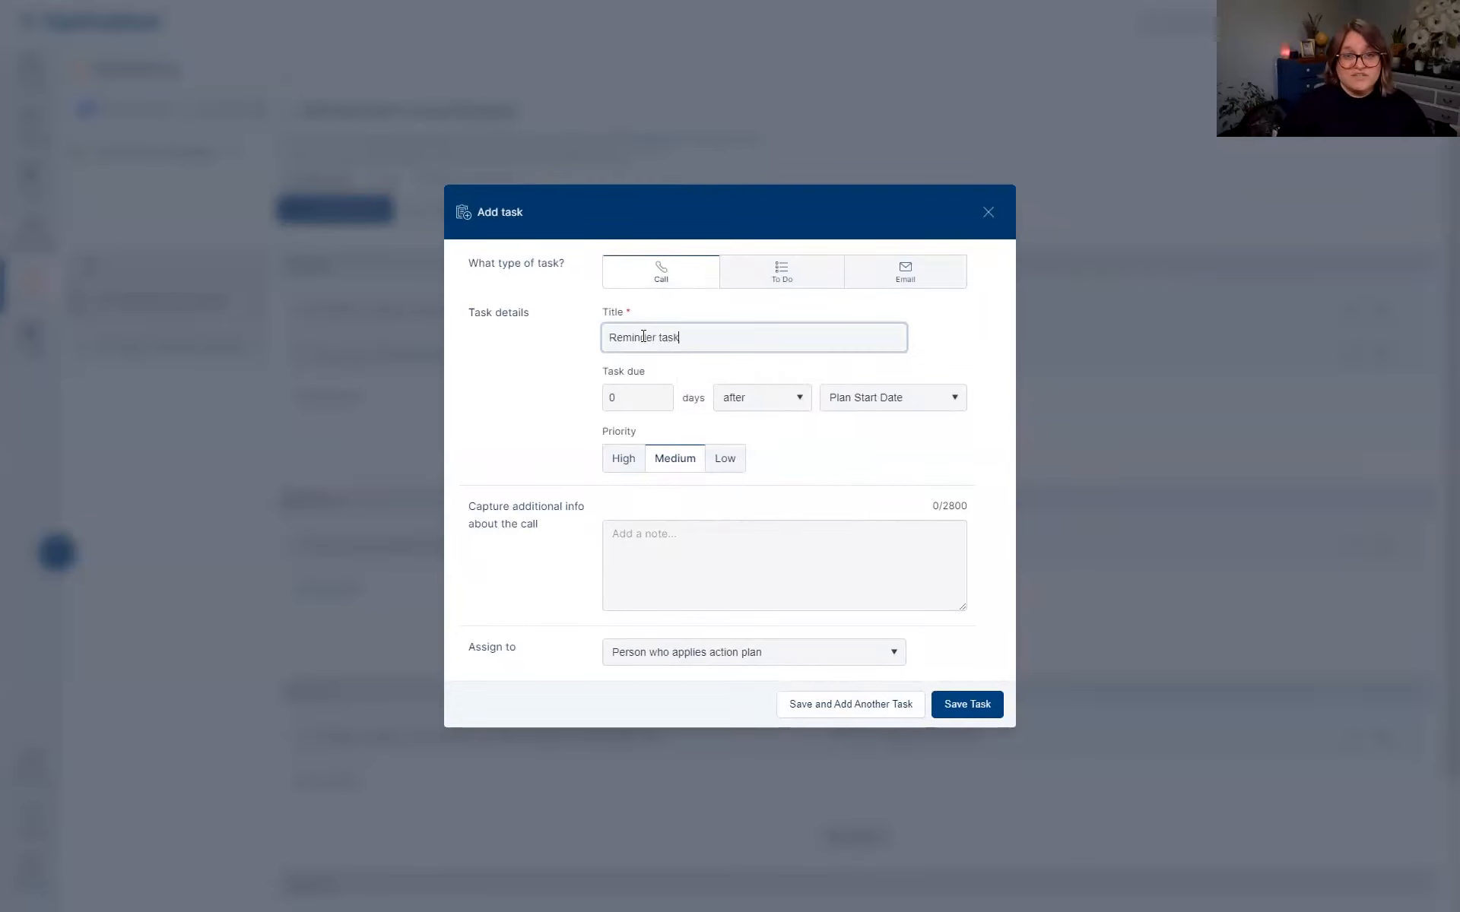
text( is added in)
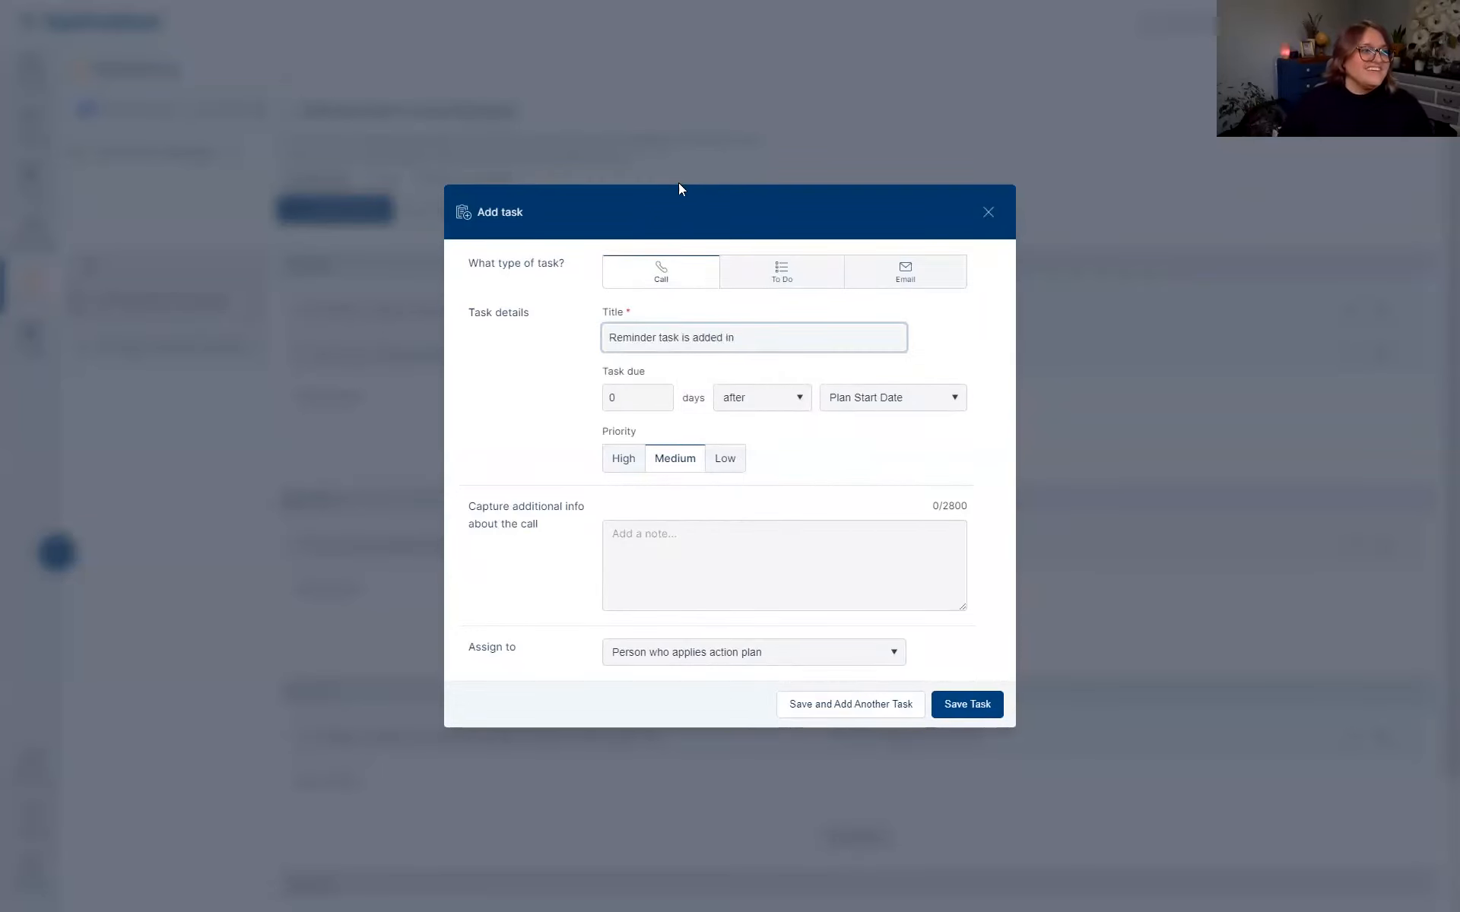
click(782, 270)
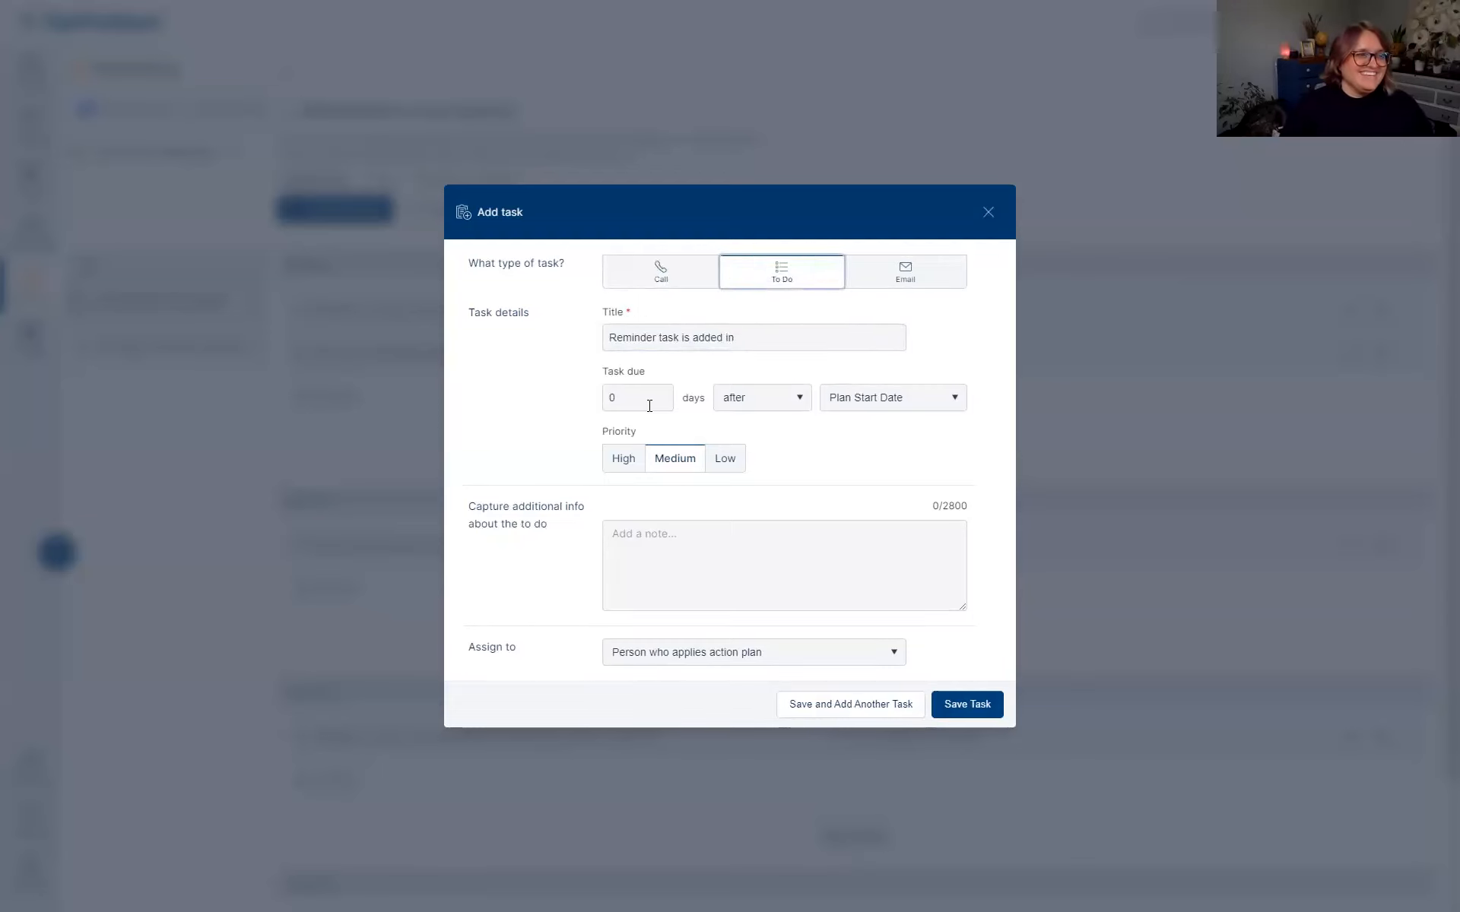
click(681, 538)
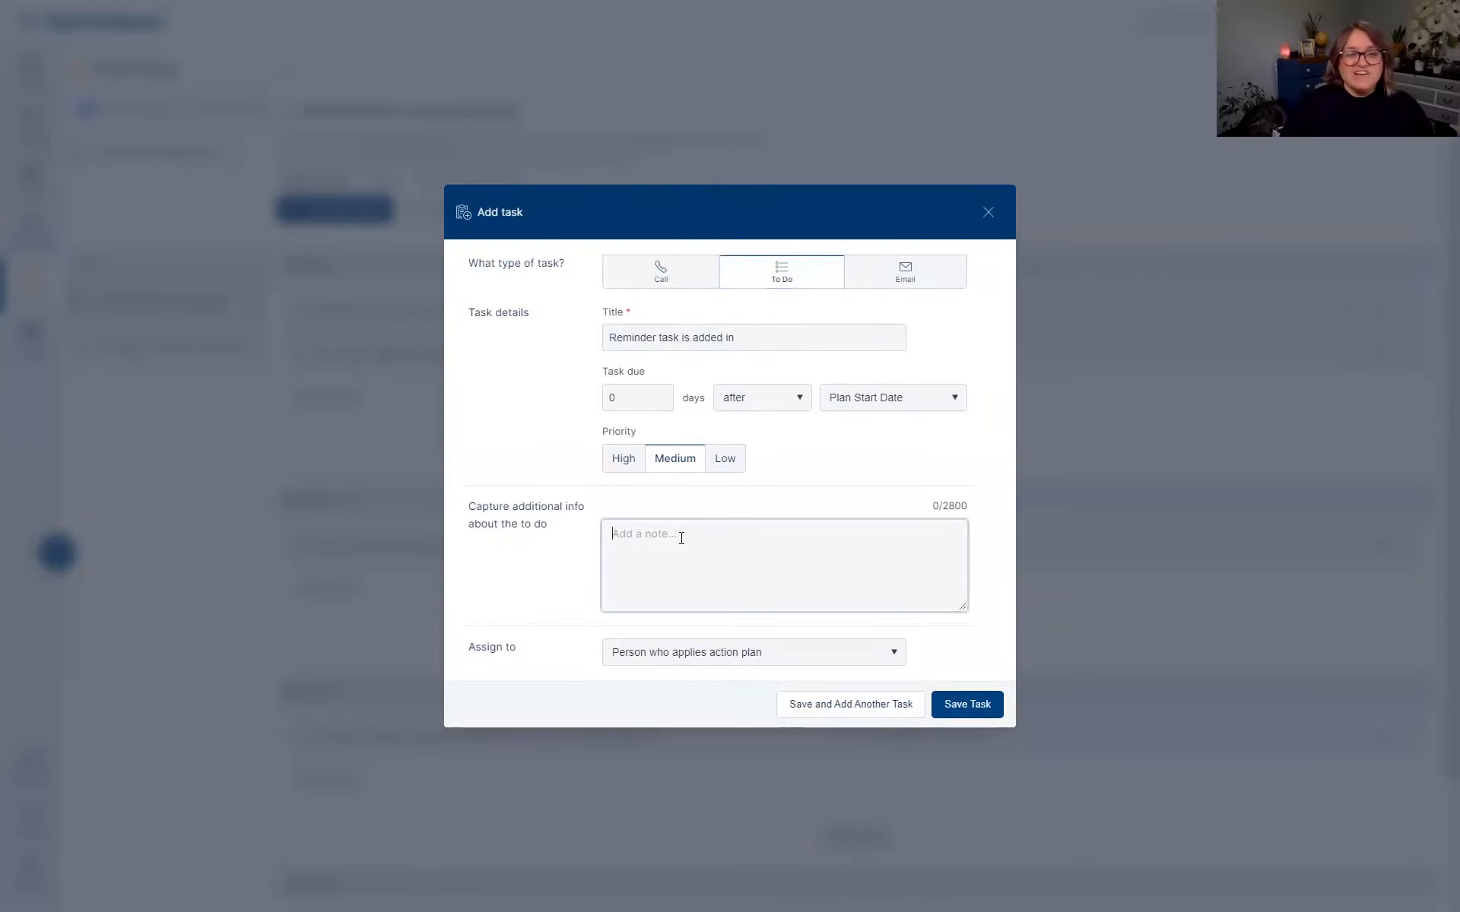
text(Heather is t)
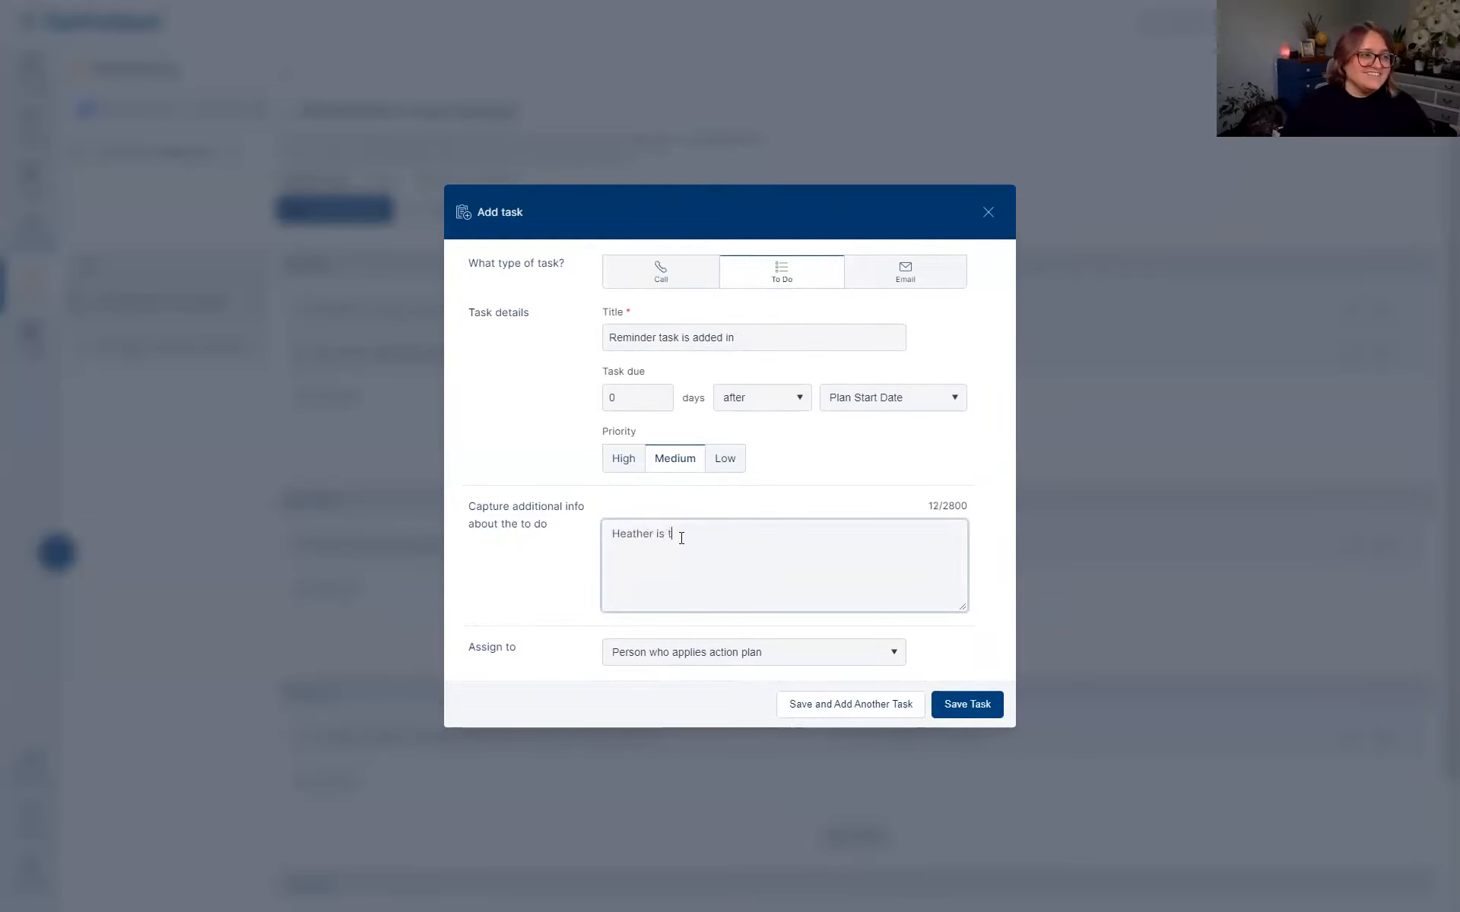
text(hinking of Paris)
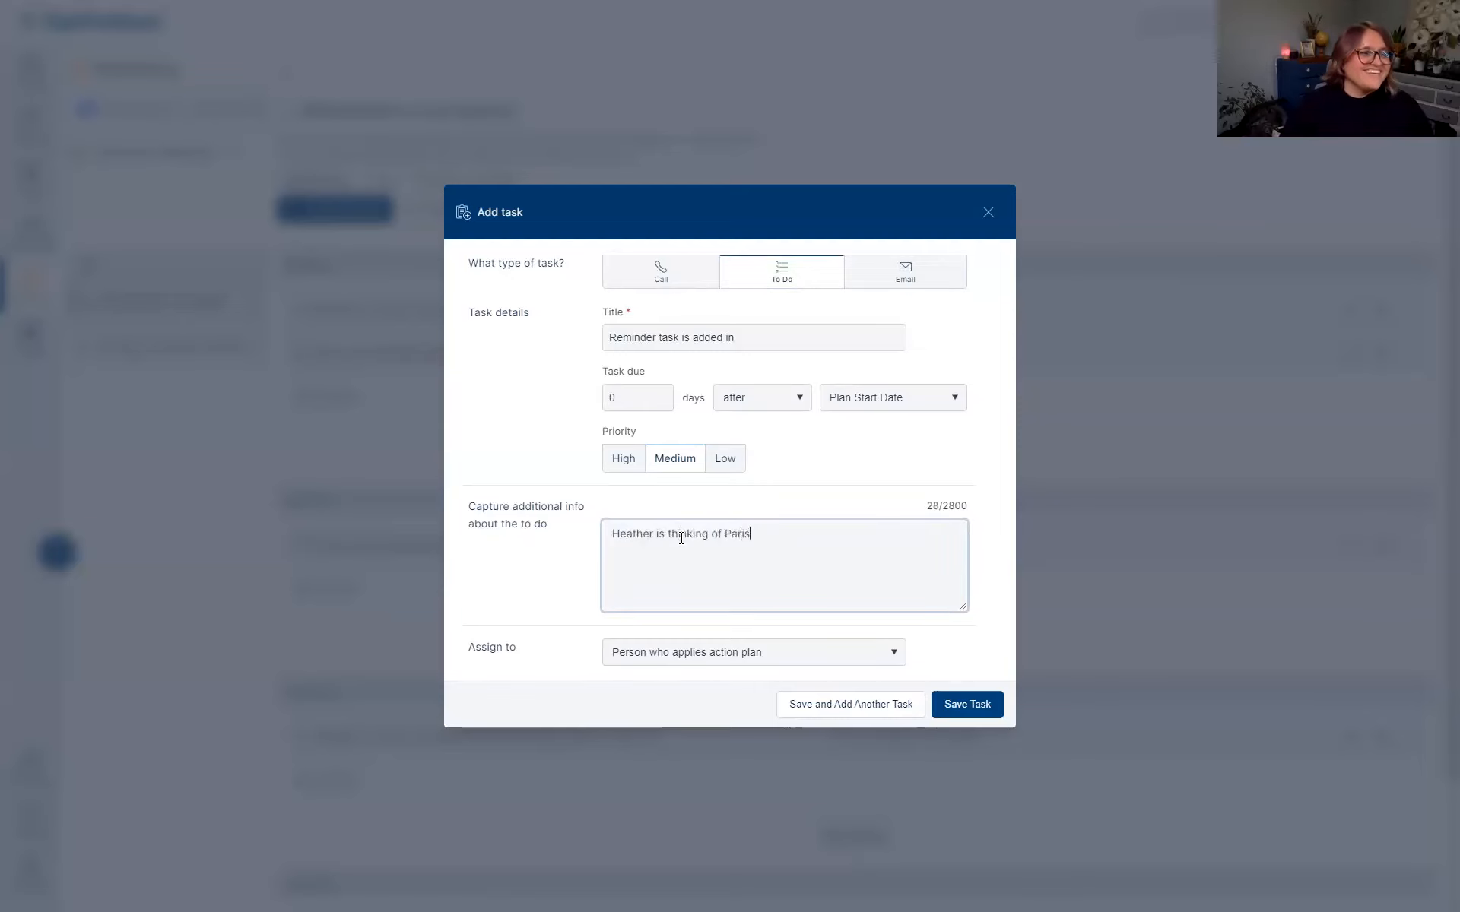
text(, need to remind her o)
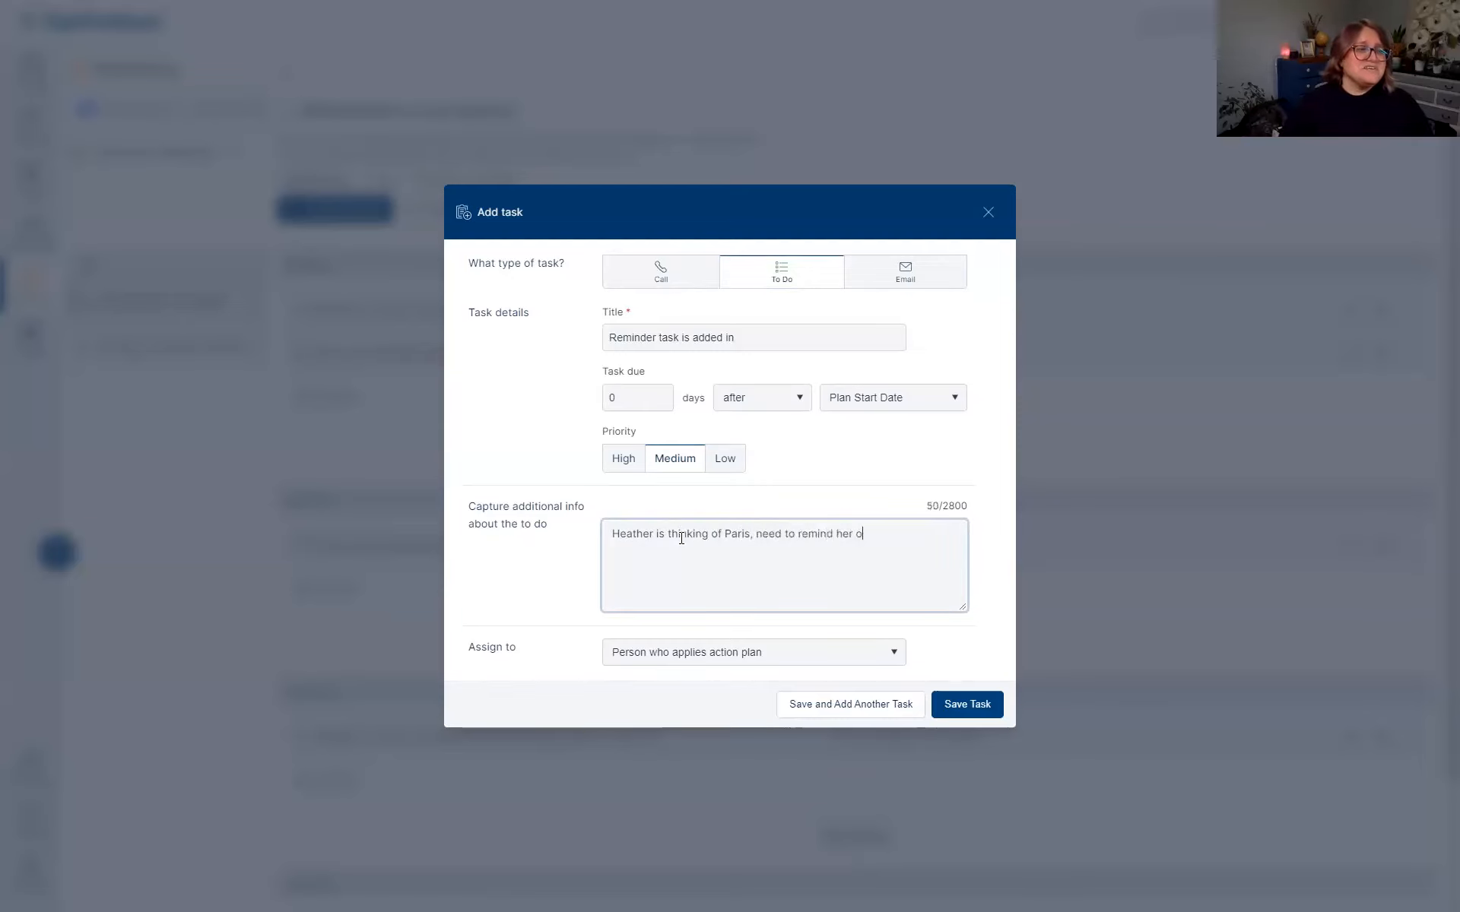
text(f the tasks)
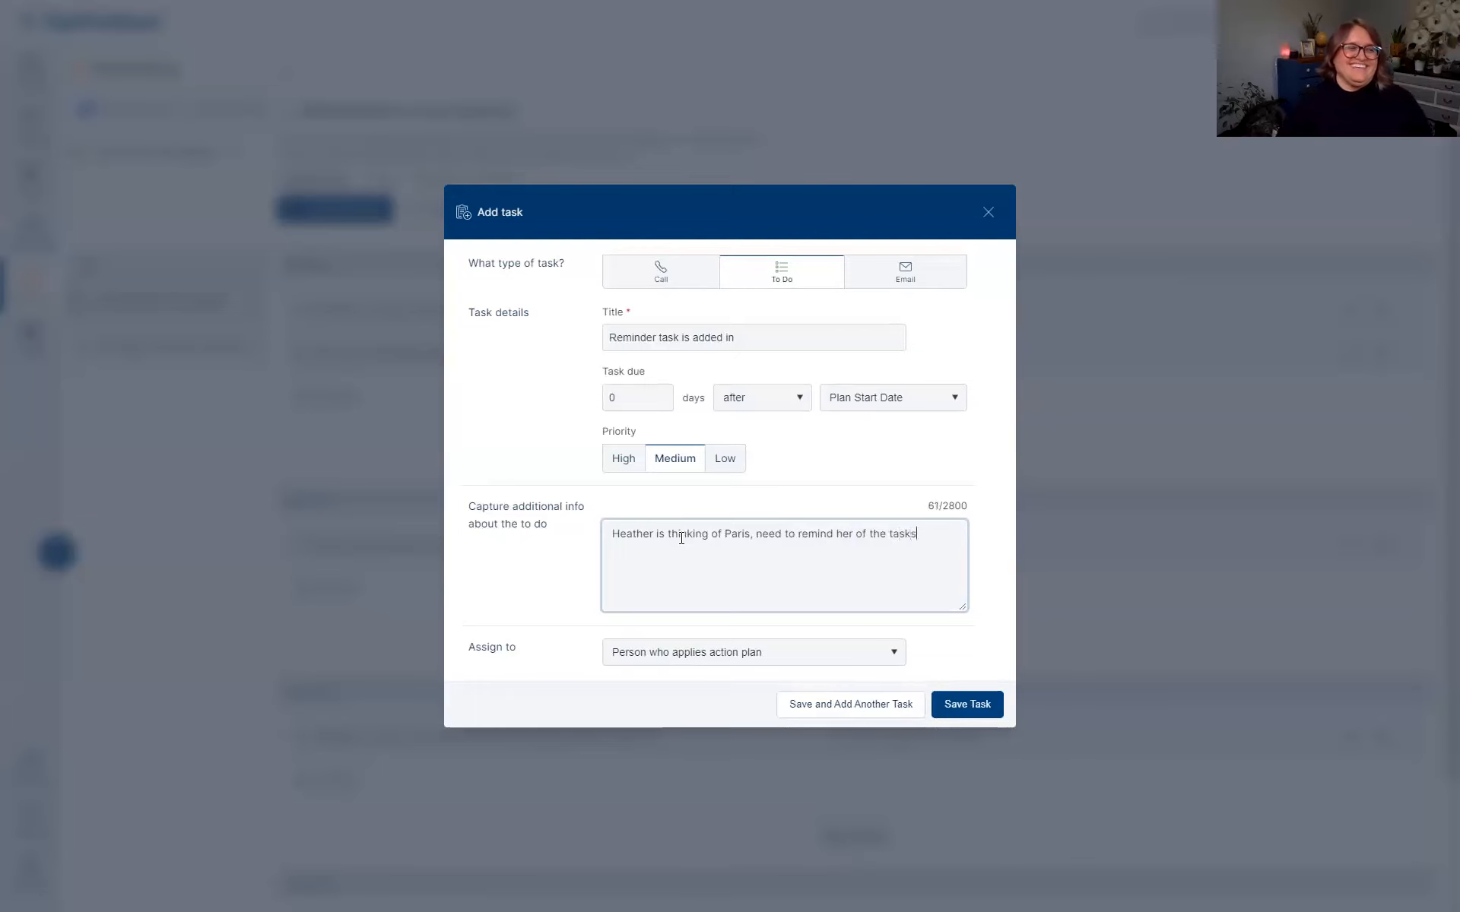
text( at hand :))
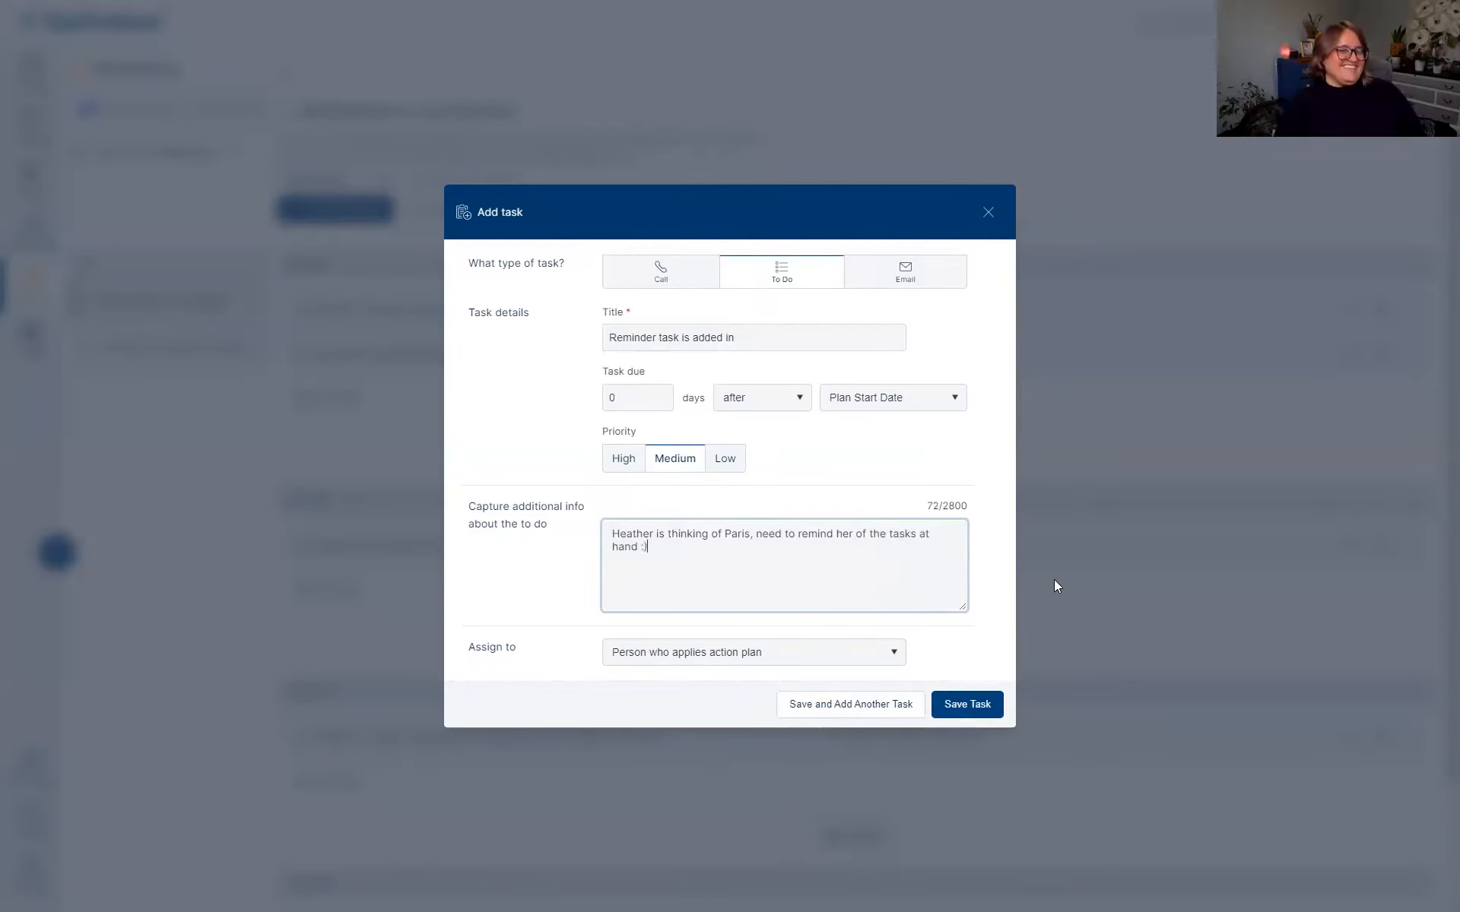
click(979, 706)
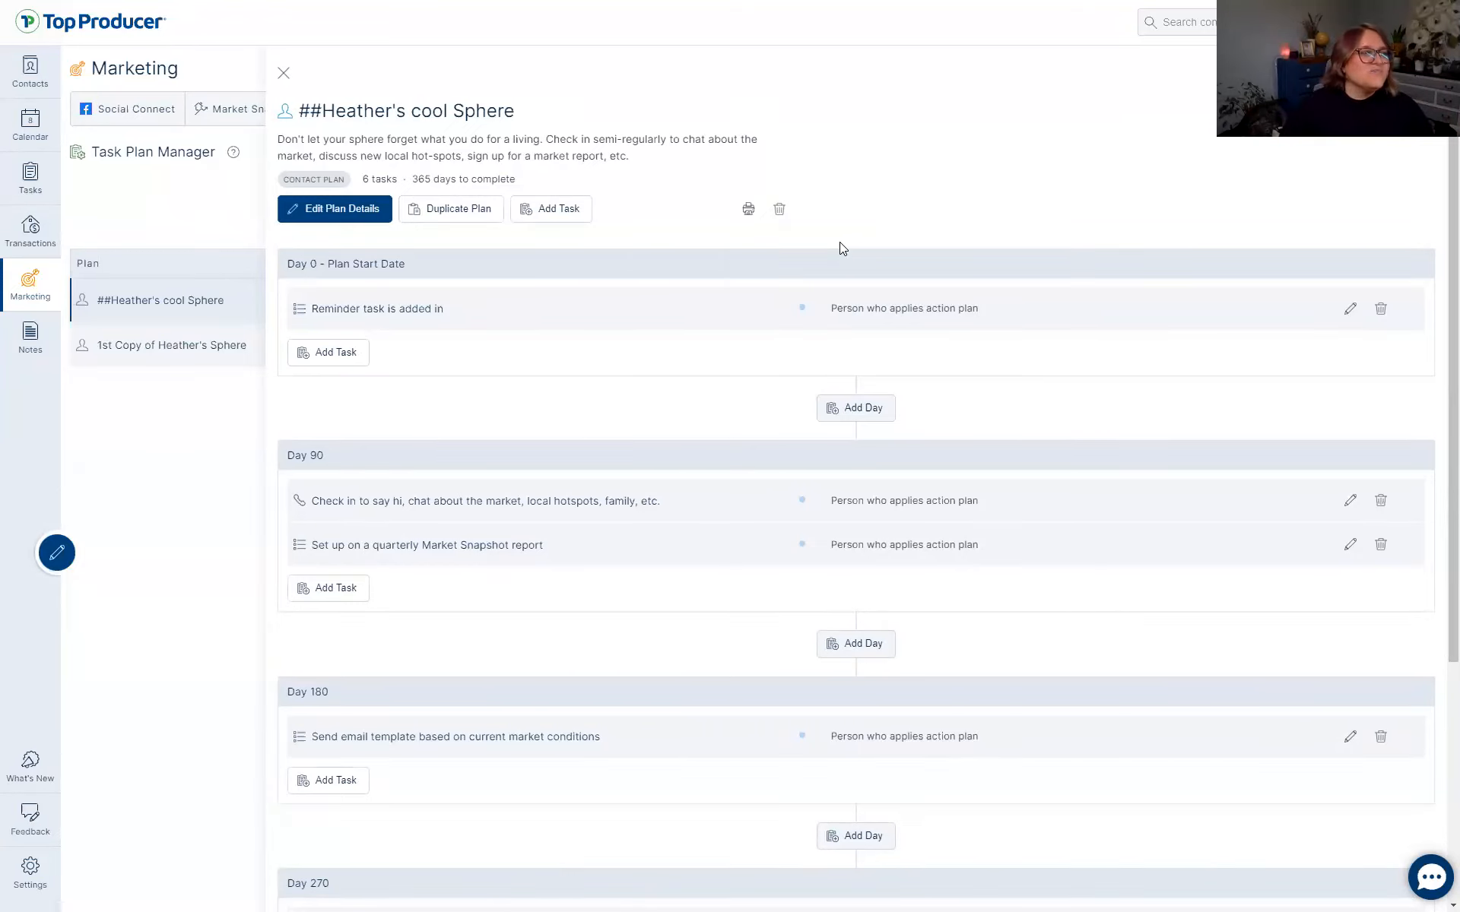
Scroll through the Sphere plan's tasks to Day 365, then close its detail panel.
scroll(836, 623, down, 5)
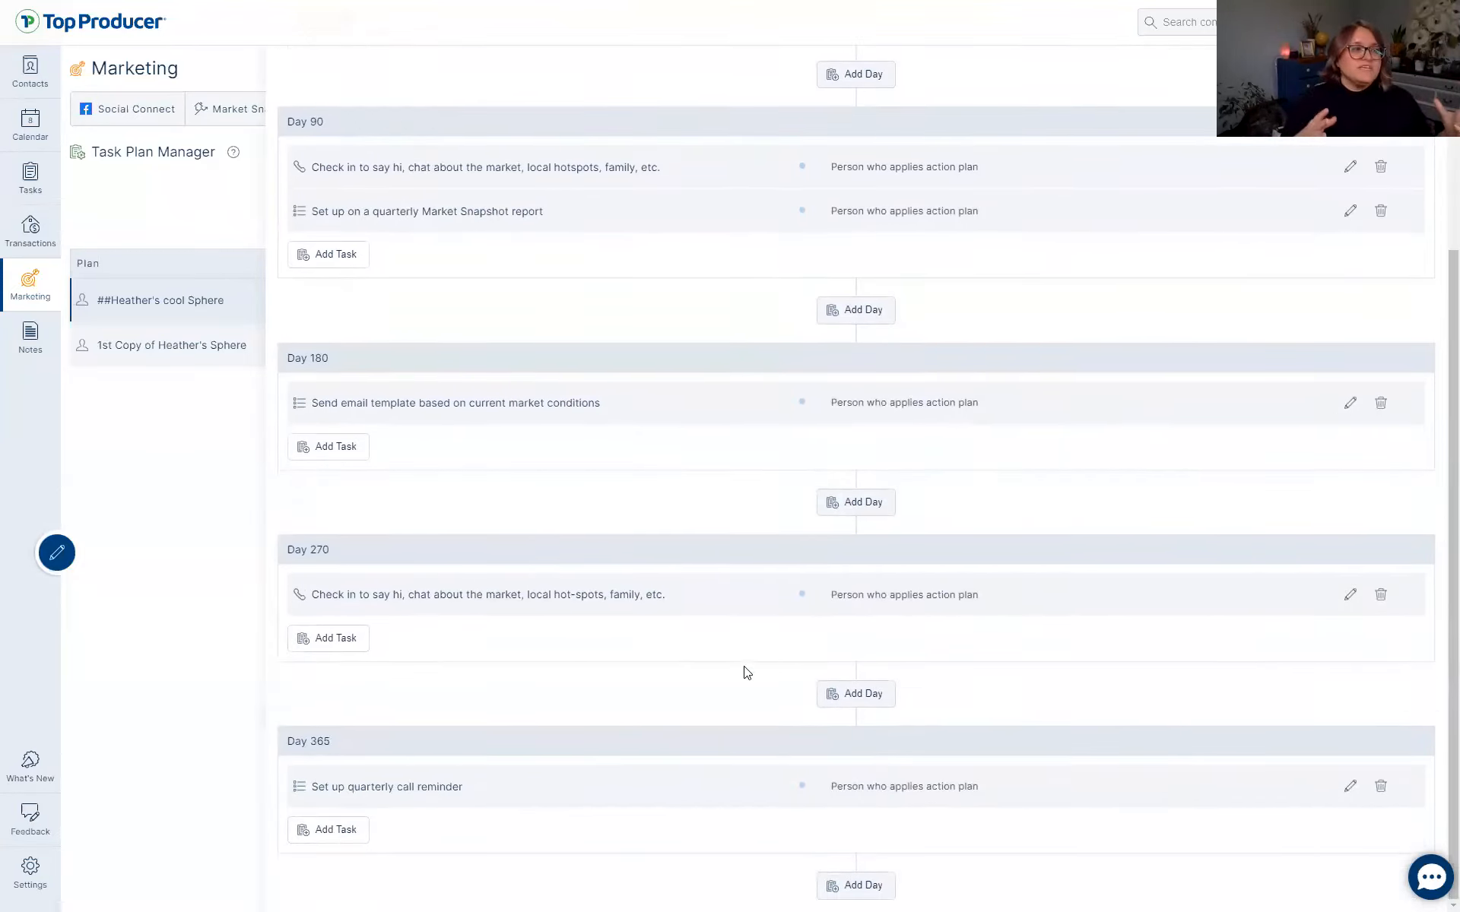
scroll(737, 655, up, 5)
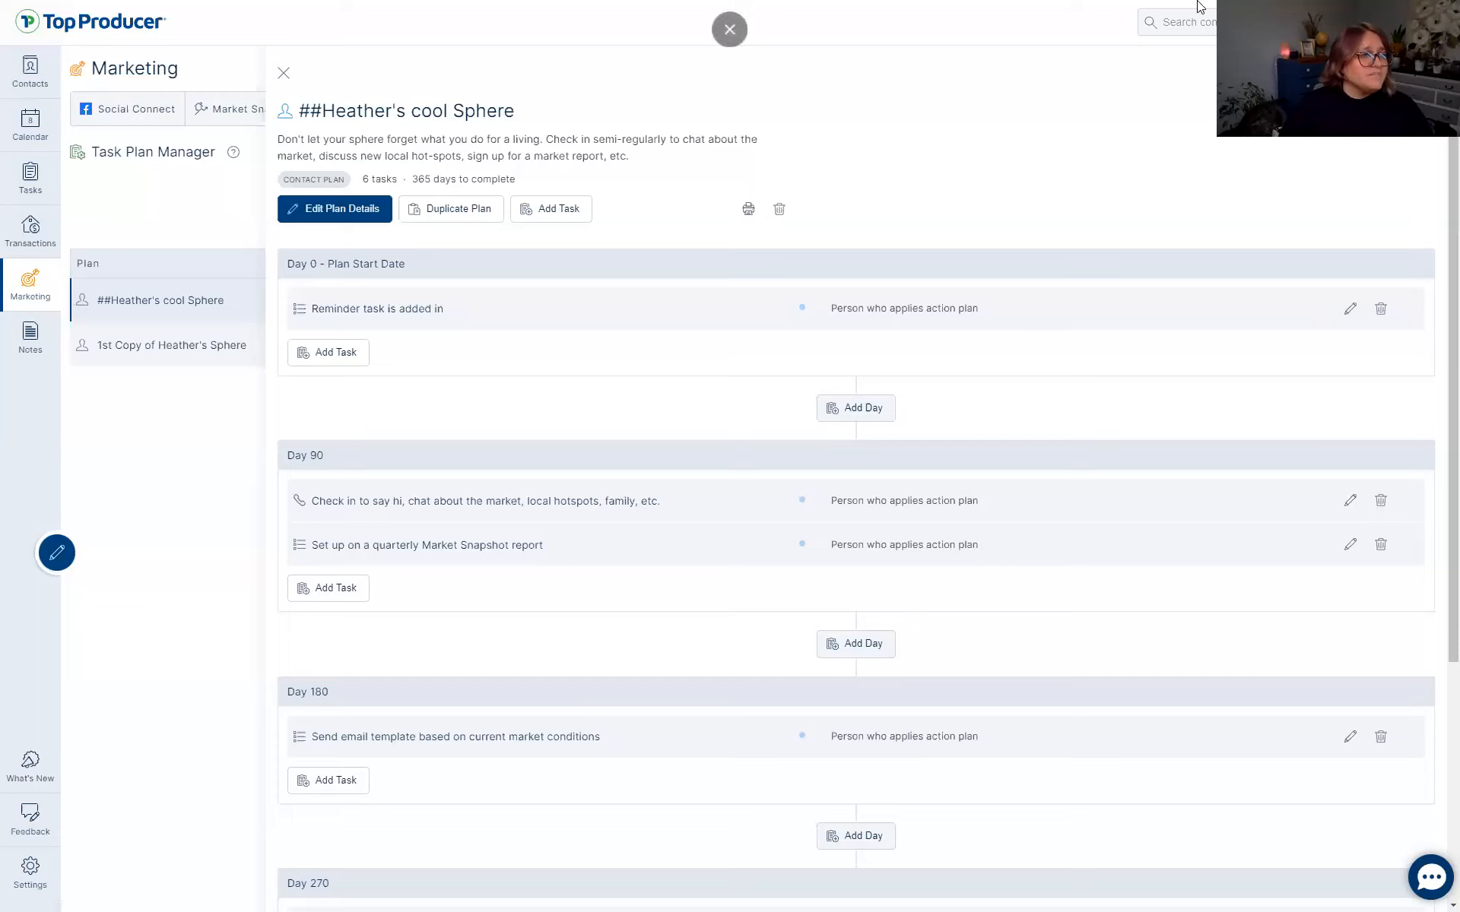
click(283, 73)
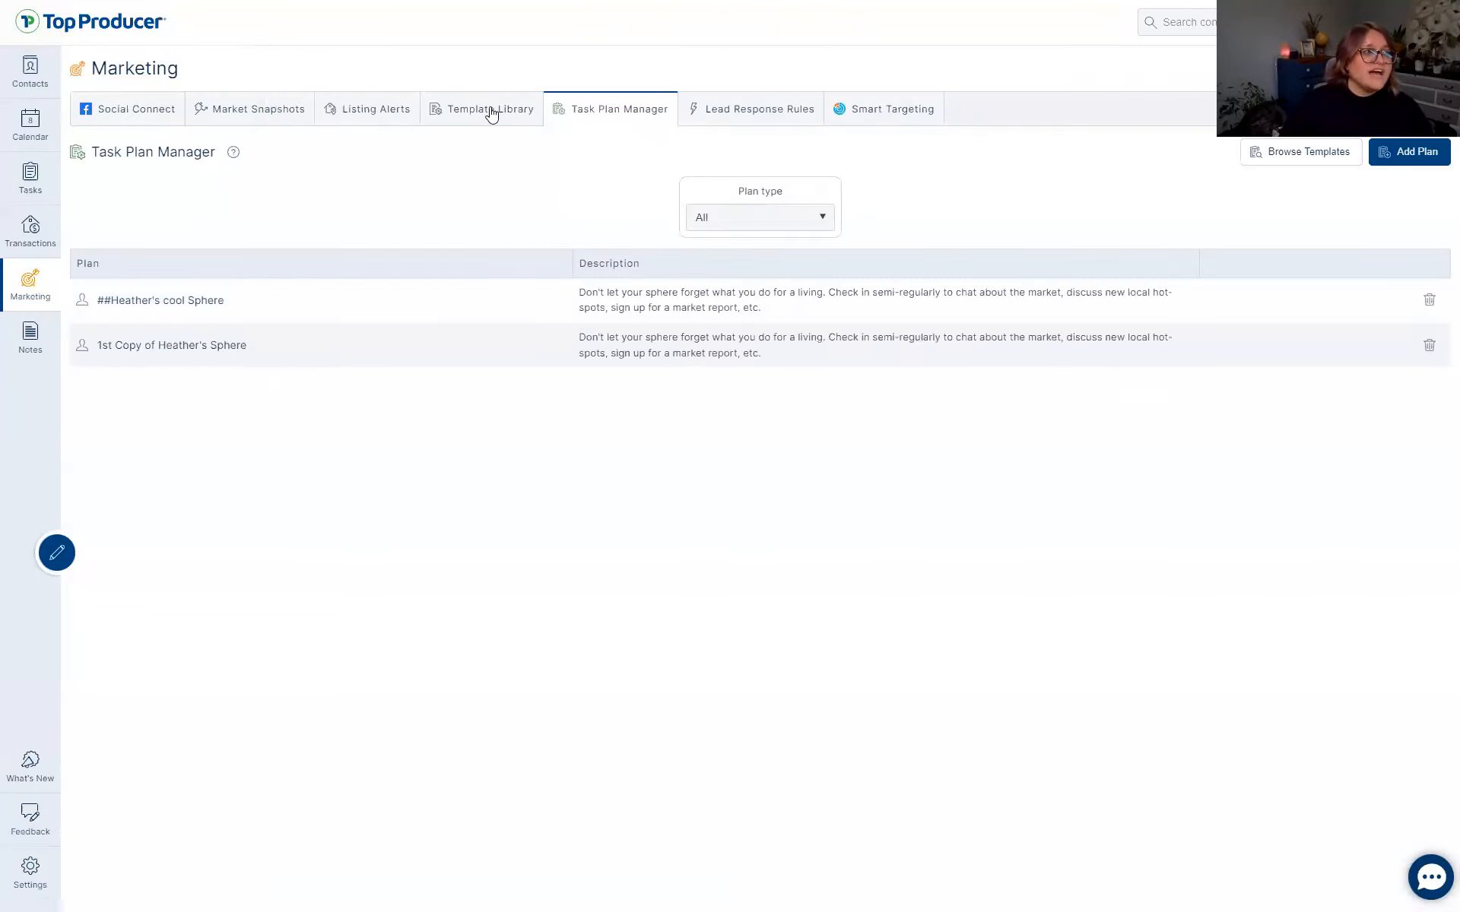
Switch to Marketing's Template Library tab.
click(489, 110)
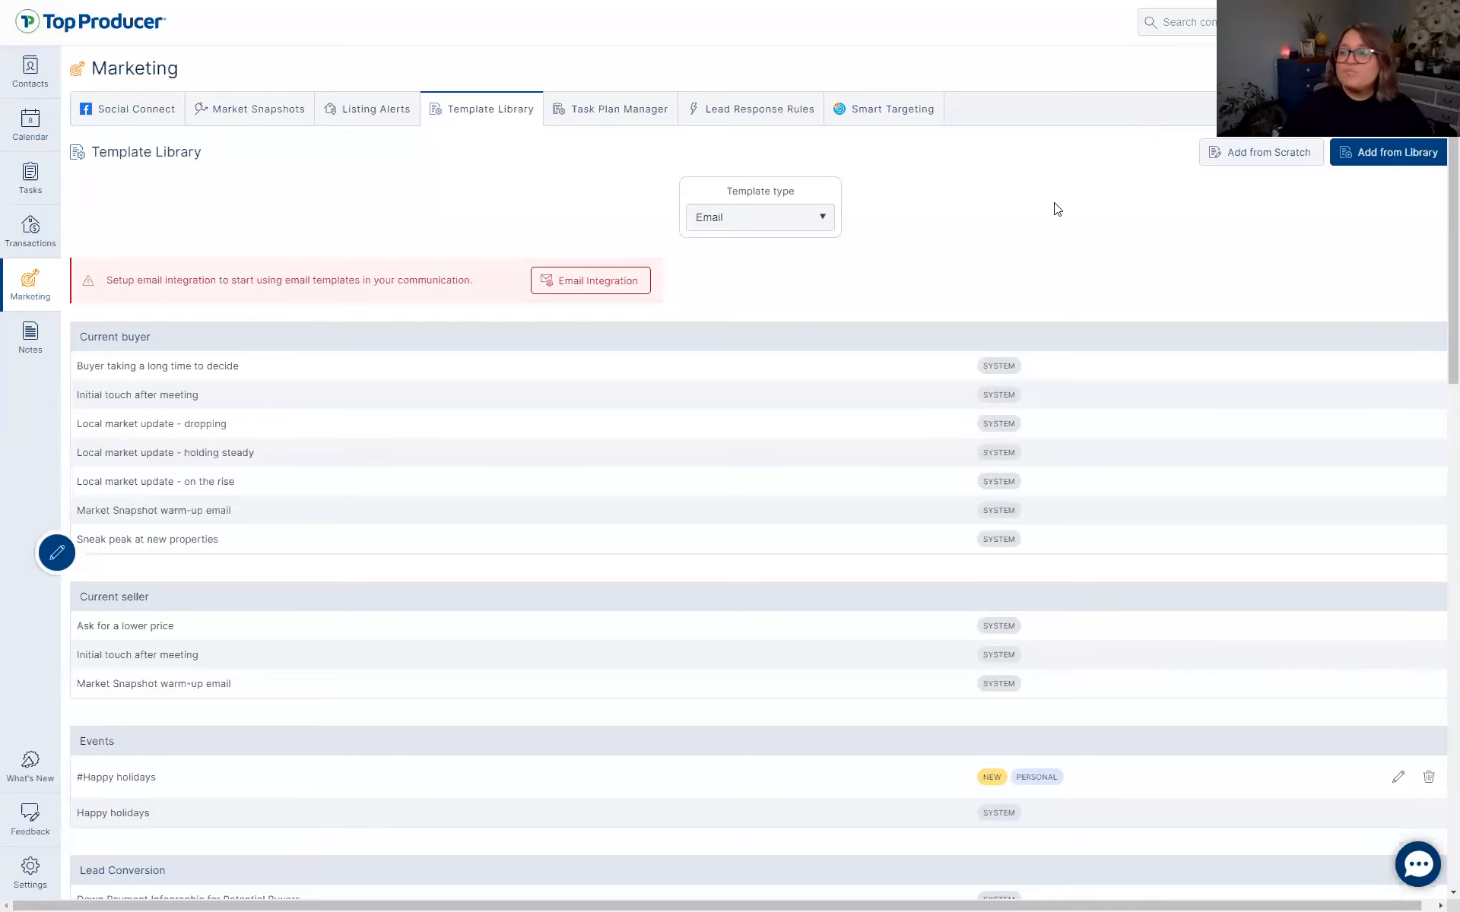
Open the account dropdown with Refer a friend and Sign out.
click(1426, 22)
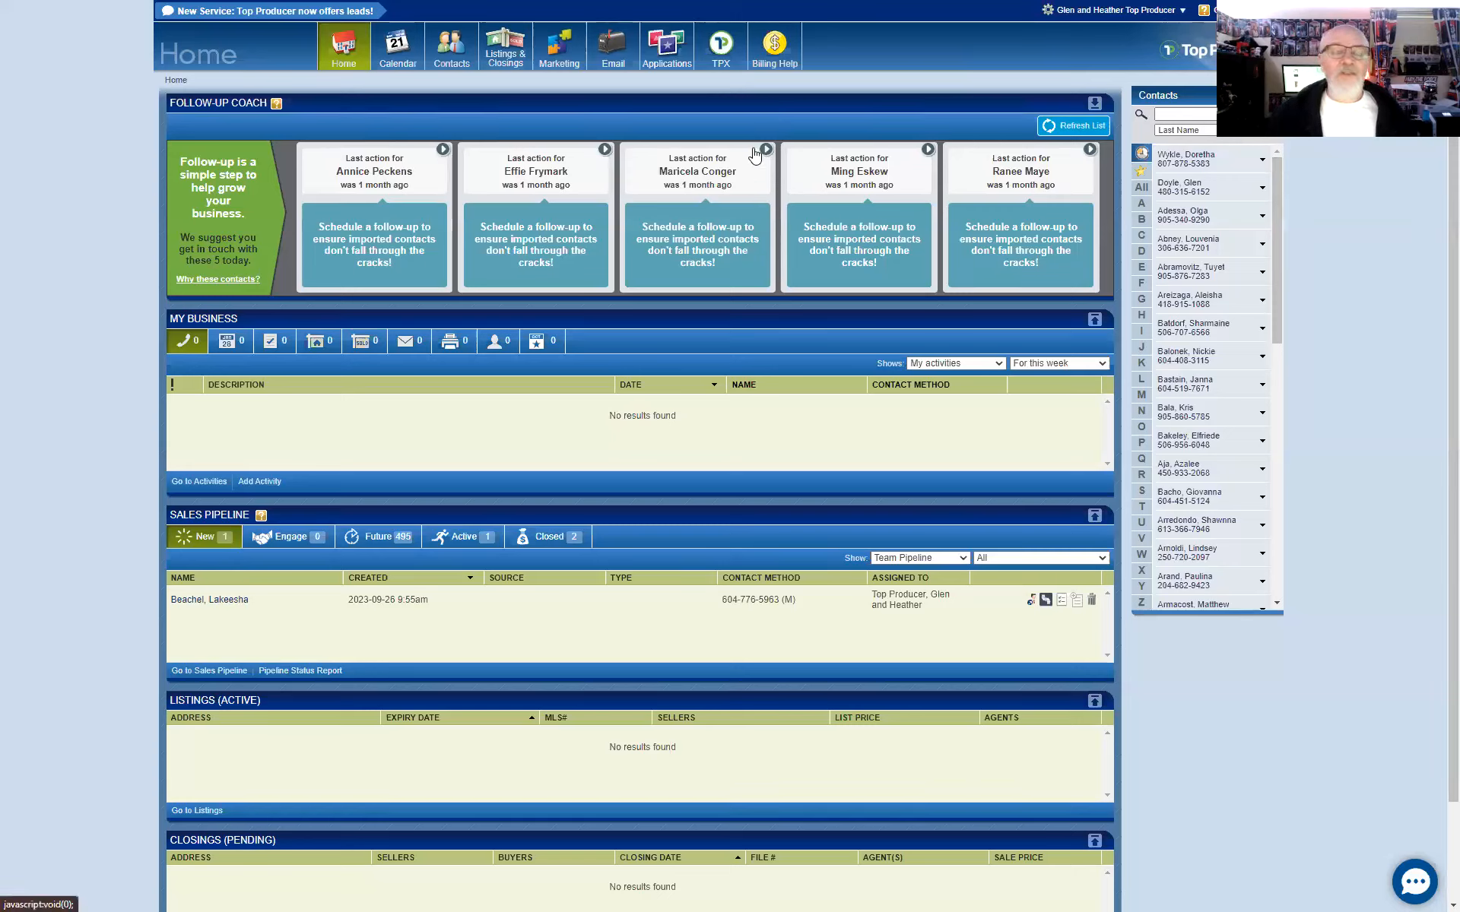
Show the Email Template Library, including the personal '#Happy holidays' template under Events.
click(1136, 12)
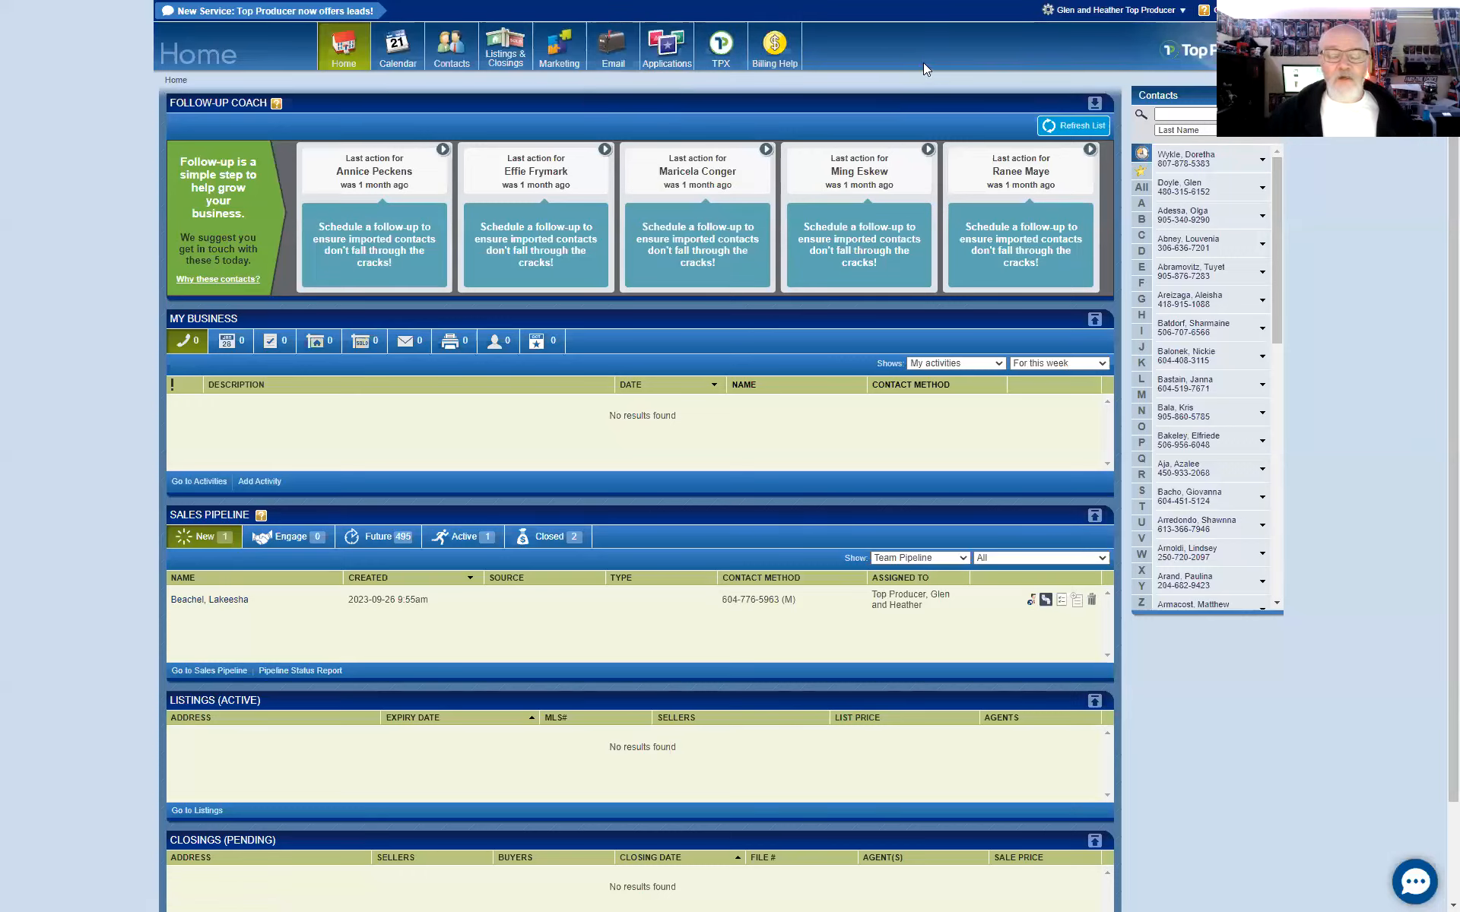
mouse_move(616, 66)
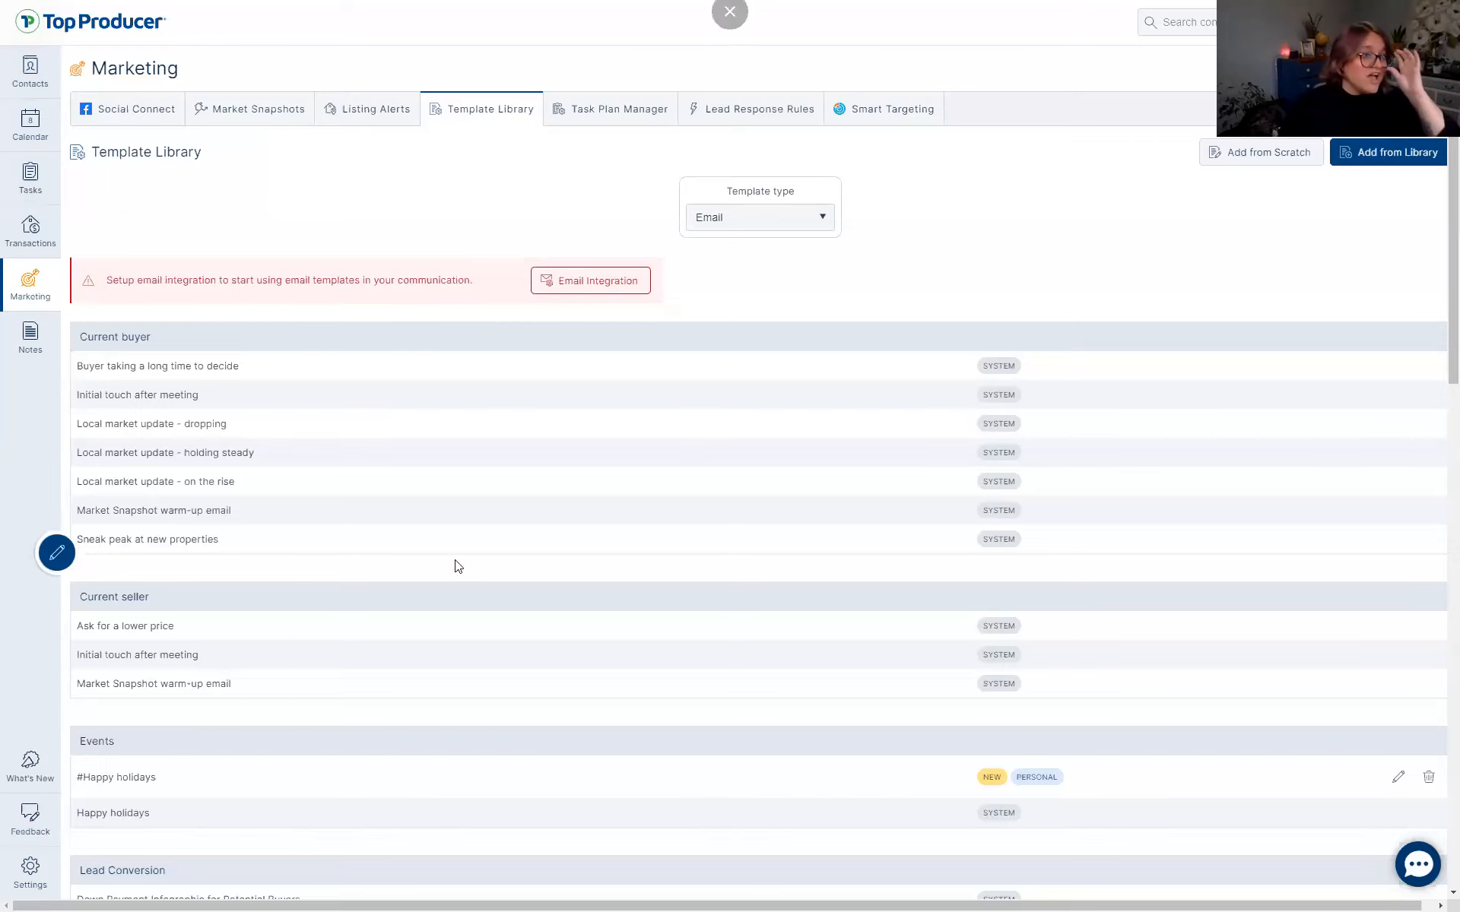
Start a new email template named '!!!Happy Anniversary!!!' in the Events category.
click(1292, 151)
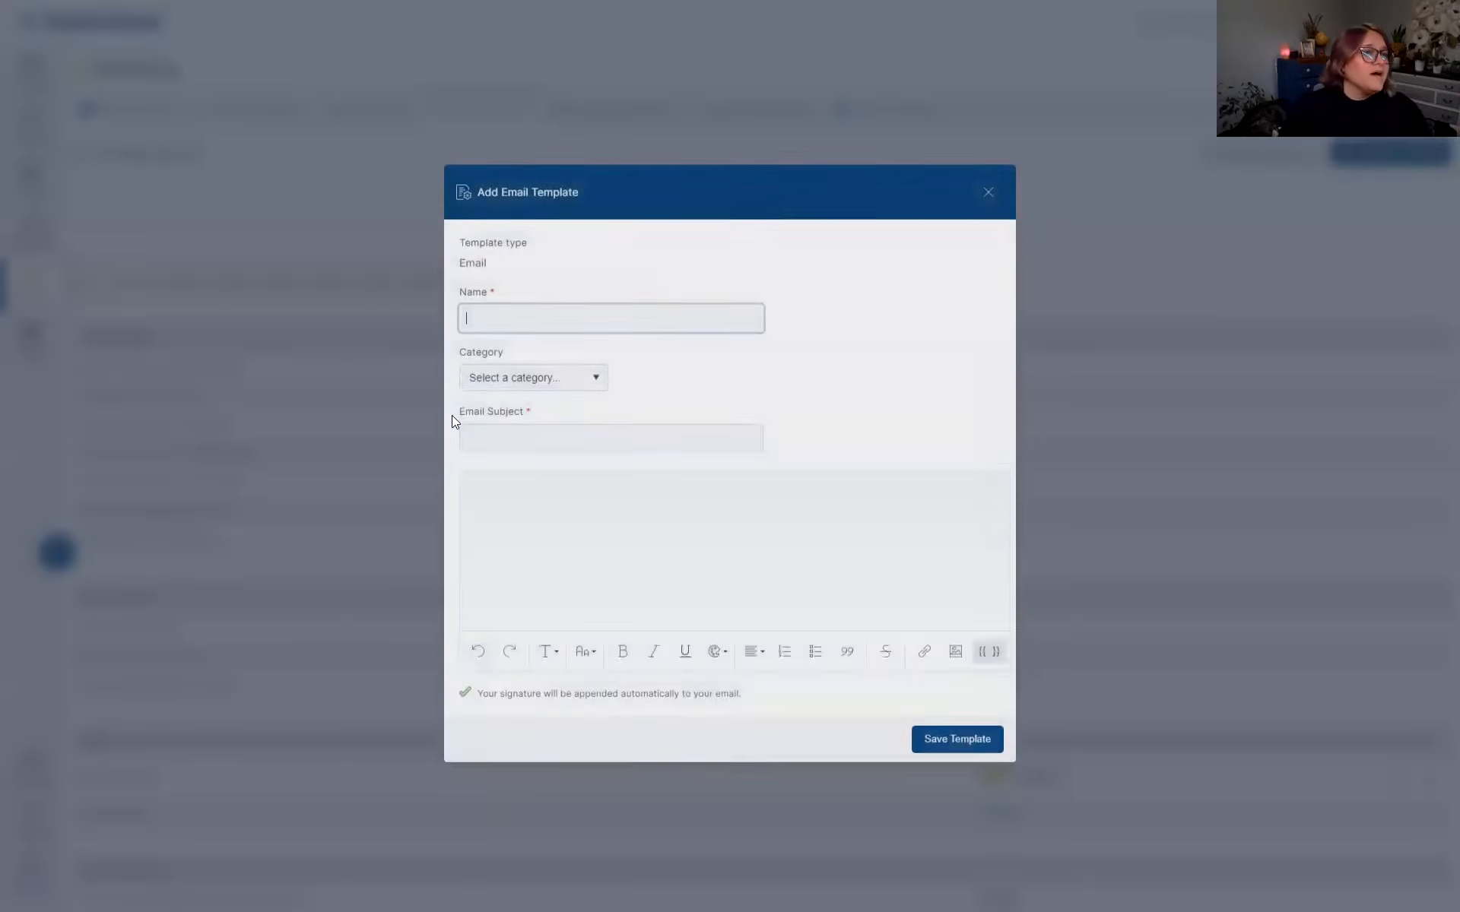
text(H)
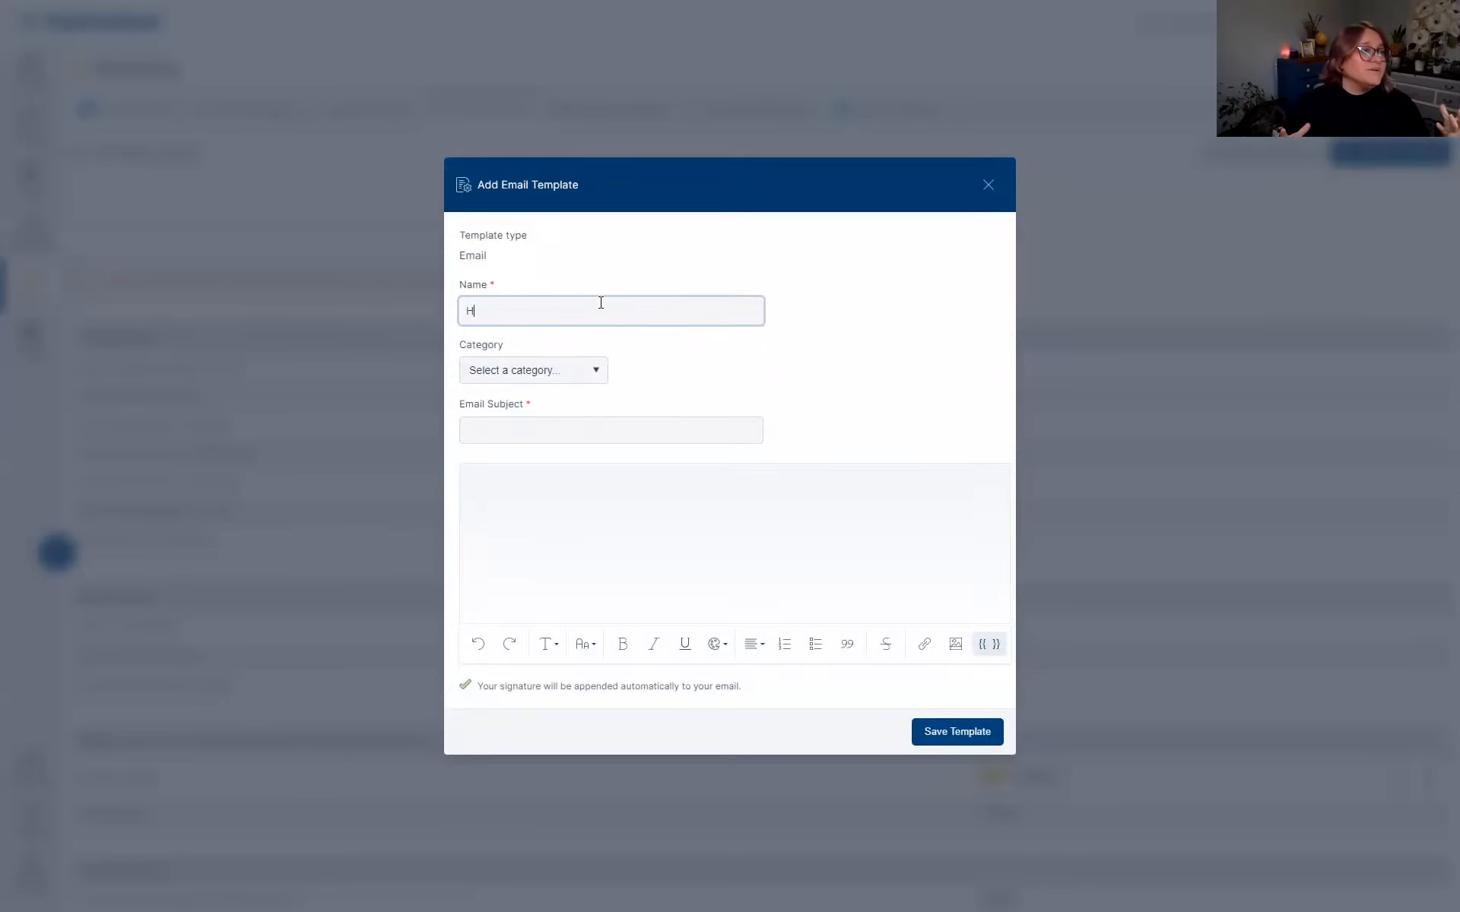
text(appy Anniverar)
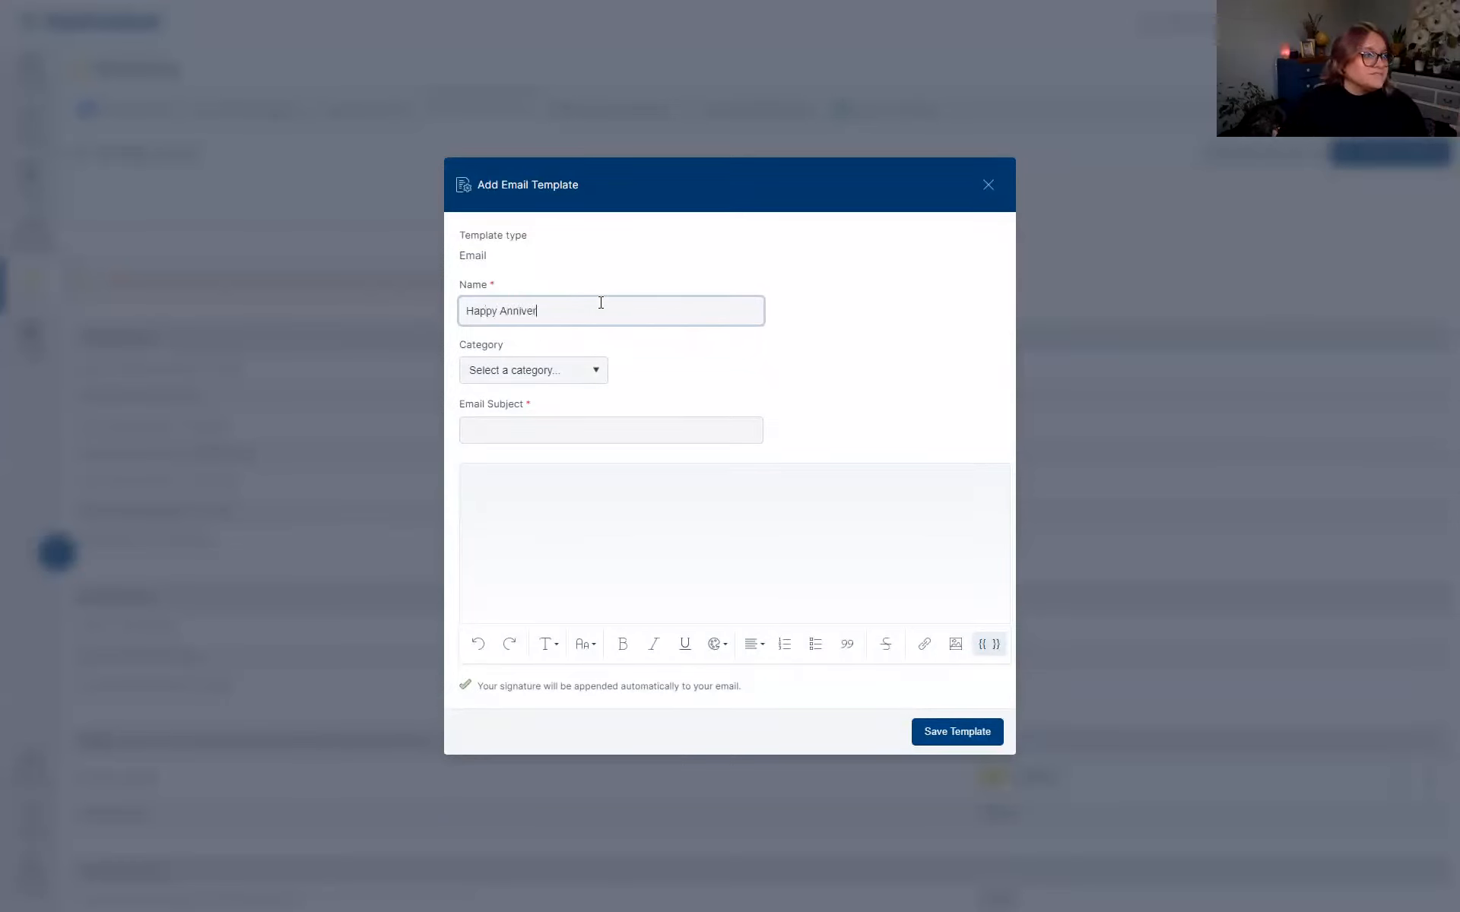
key(BackSpace)
key(BackSpace)
text(sary!!!)
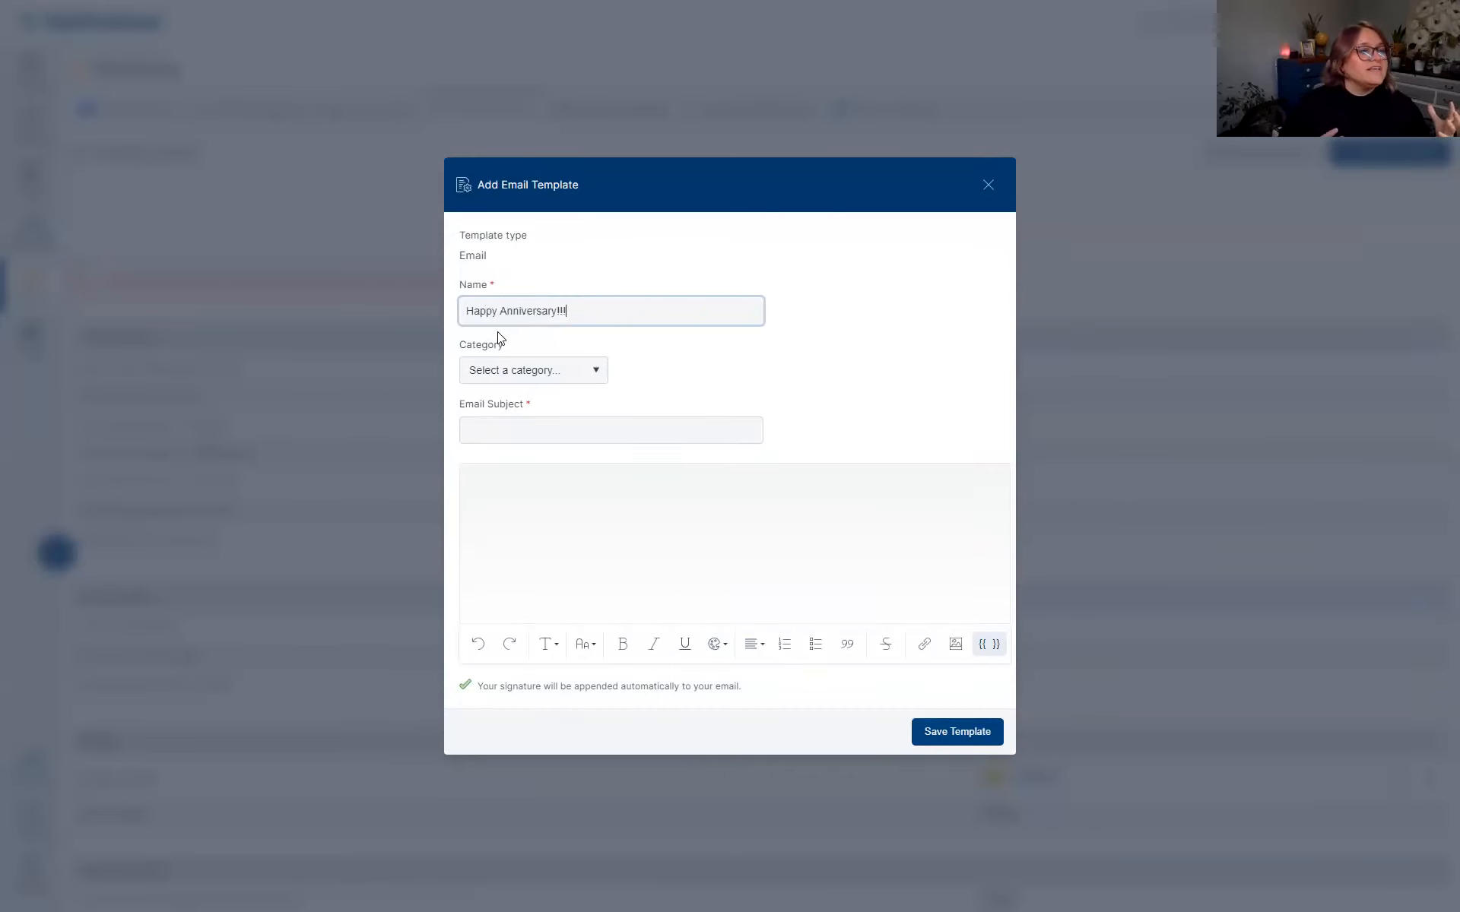
click(461, 312)
text(!!)
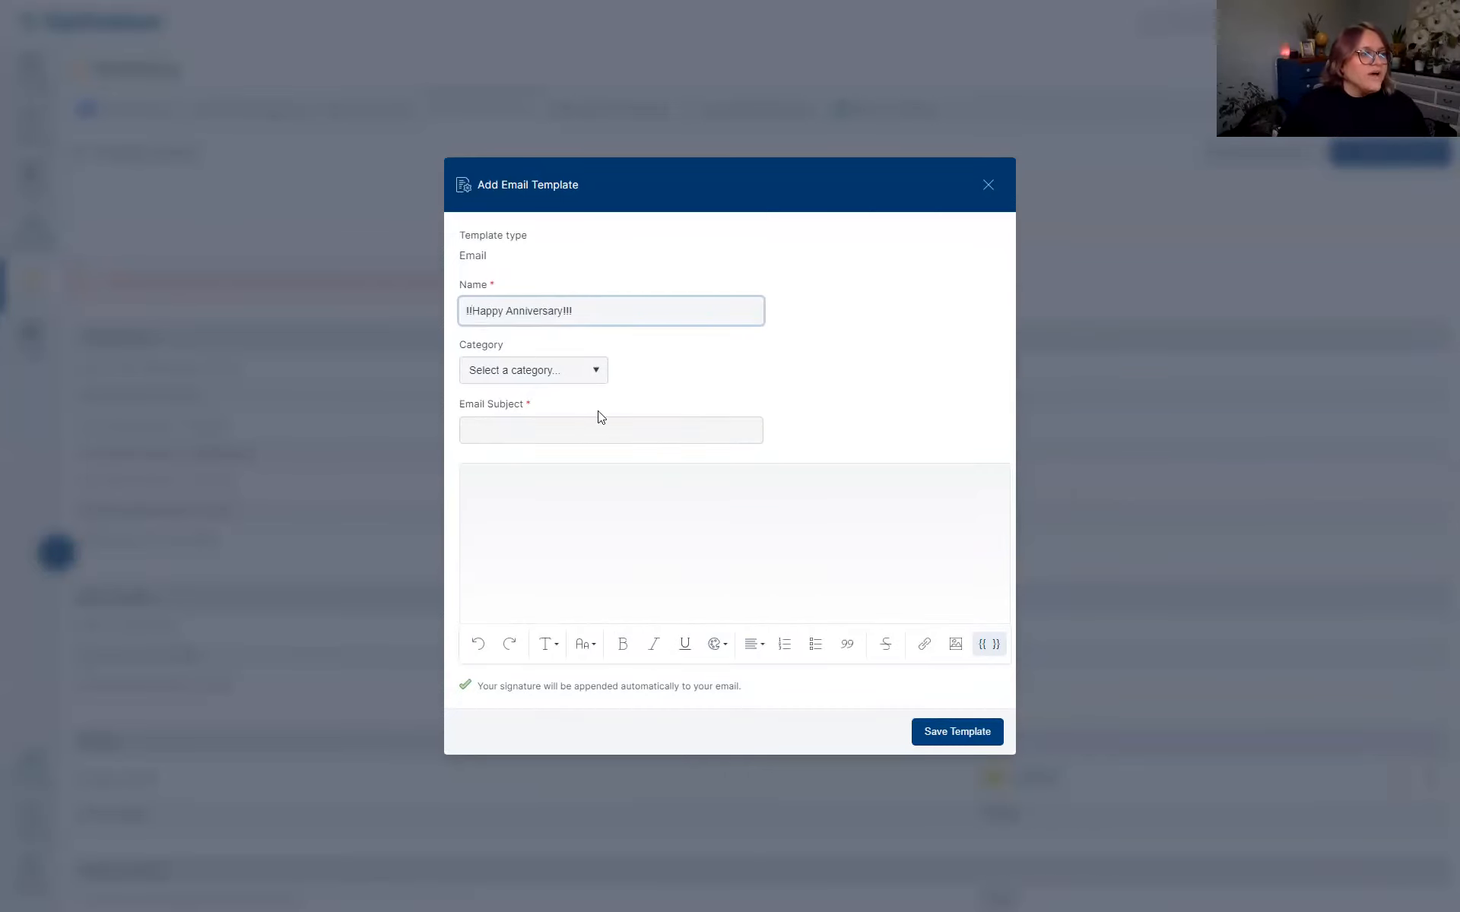
click(536, 370)
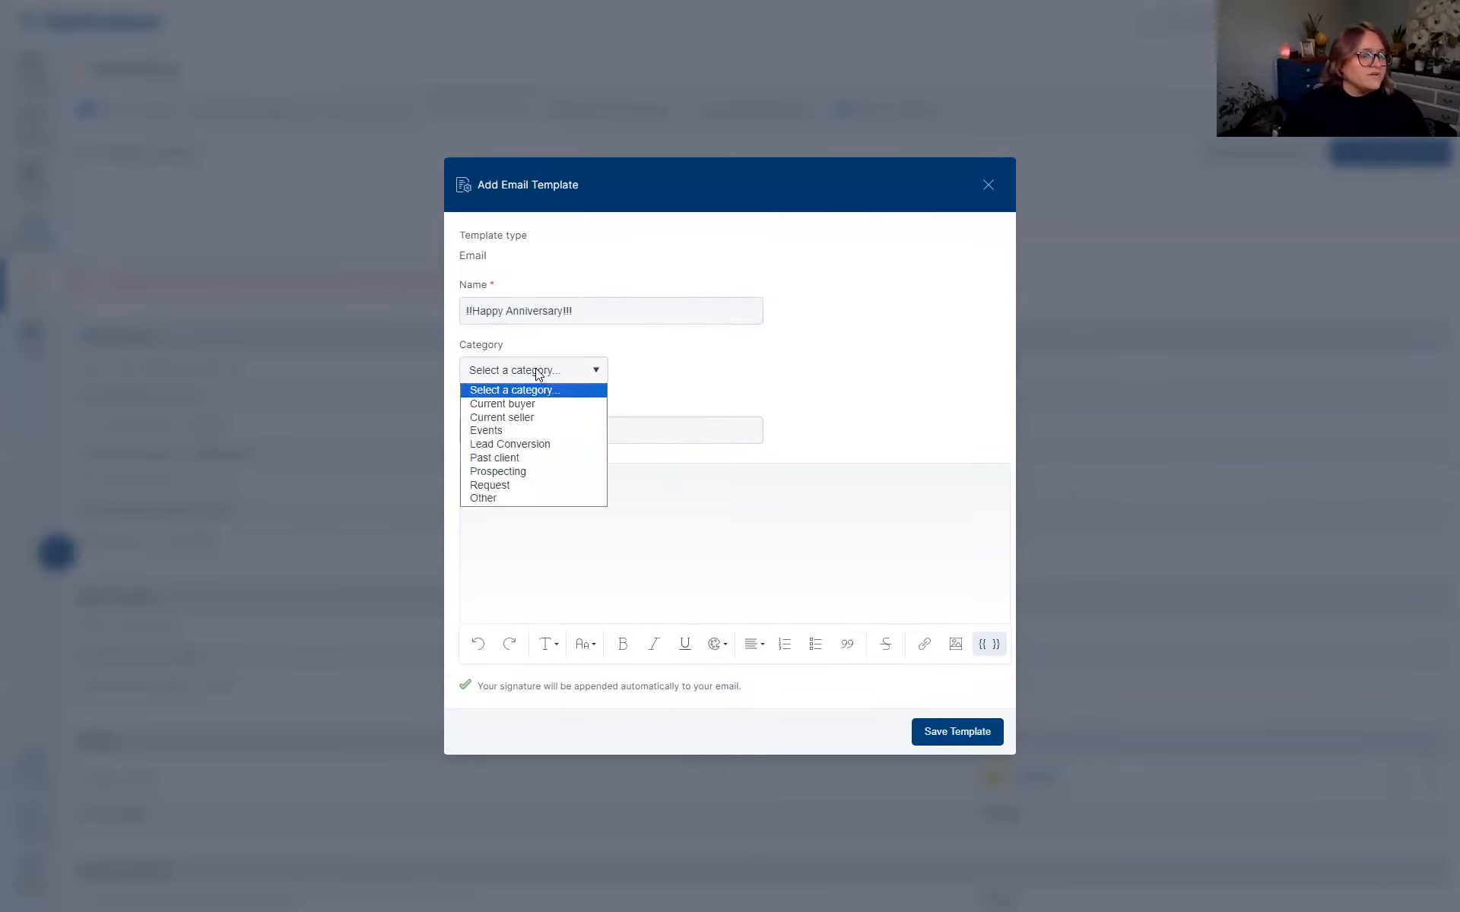
click(542, 431)
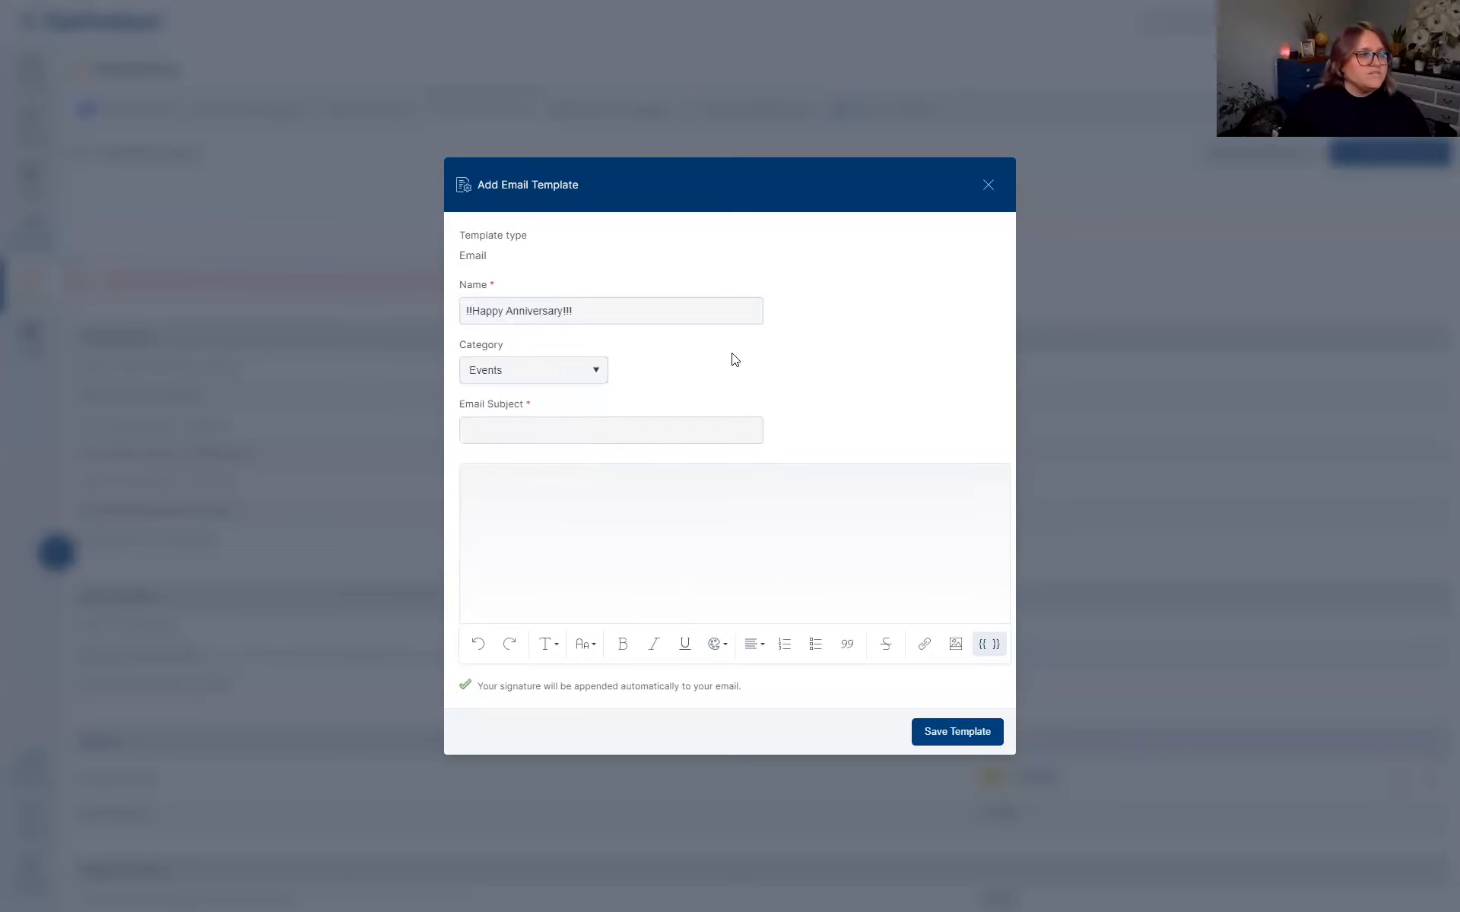
Set subject 'Happy Anniversary' and body 'Hello' plus the First name merge field, then close the form.
click(531, 429)
text(Happy Anniversary!)
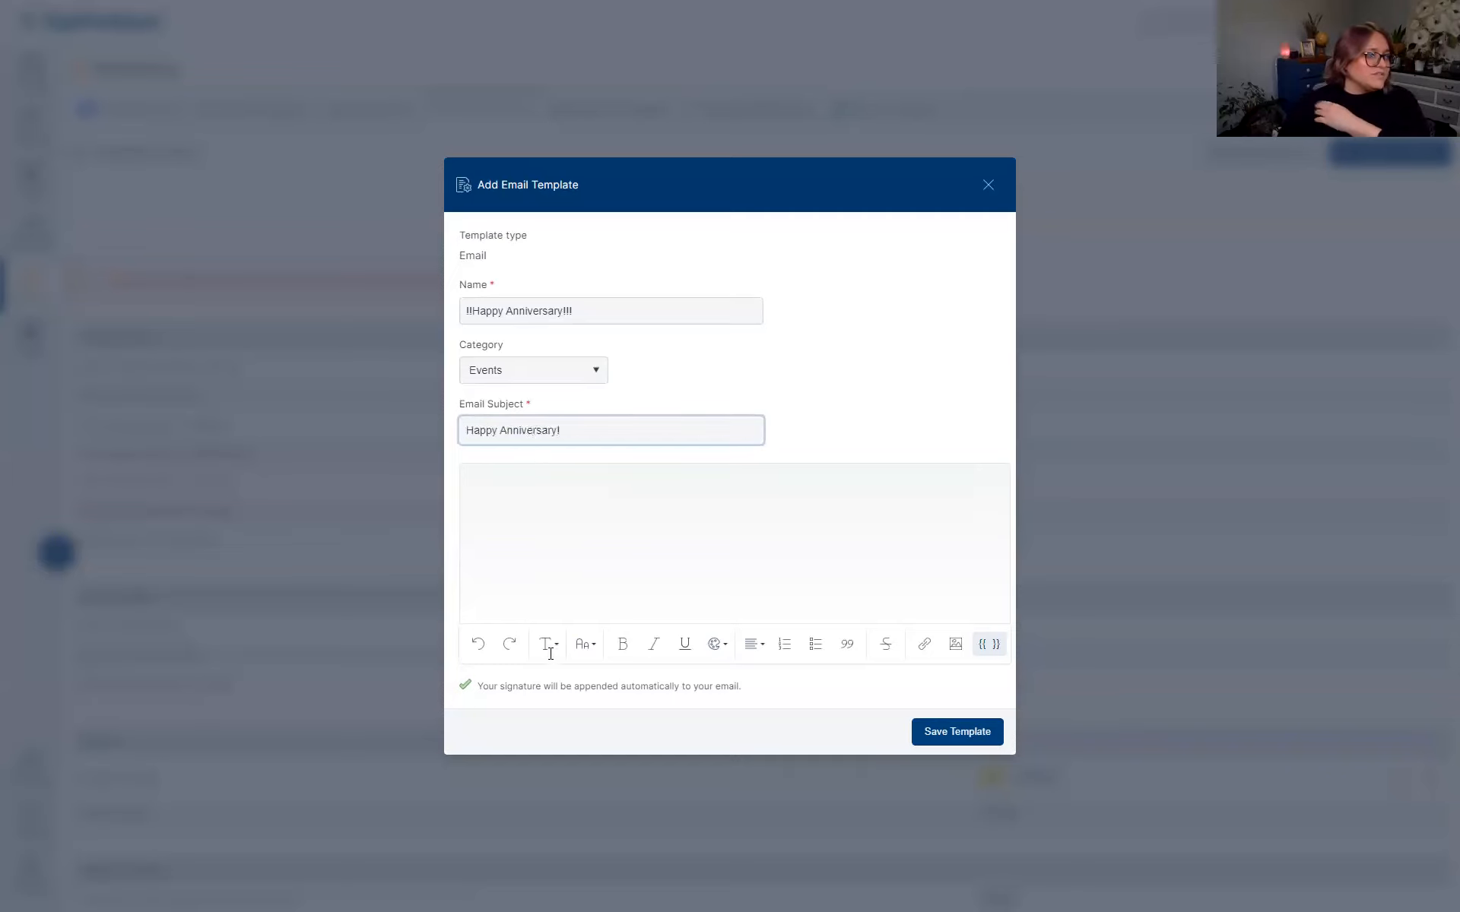
click(560, 486)
text(Hello)
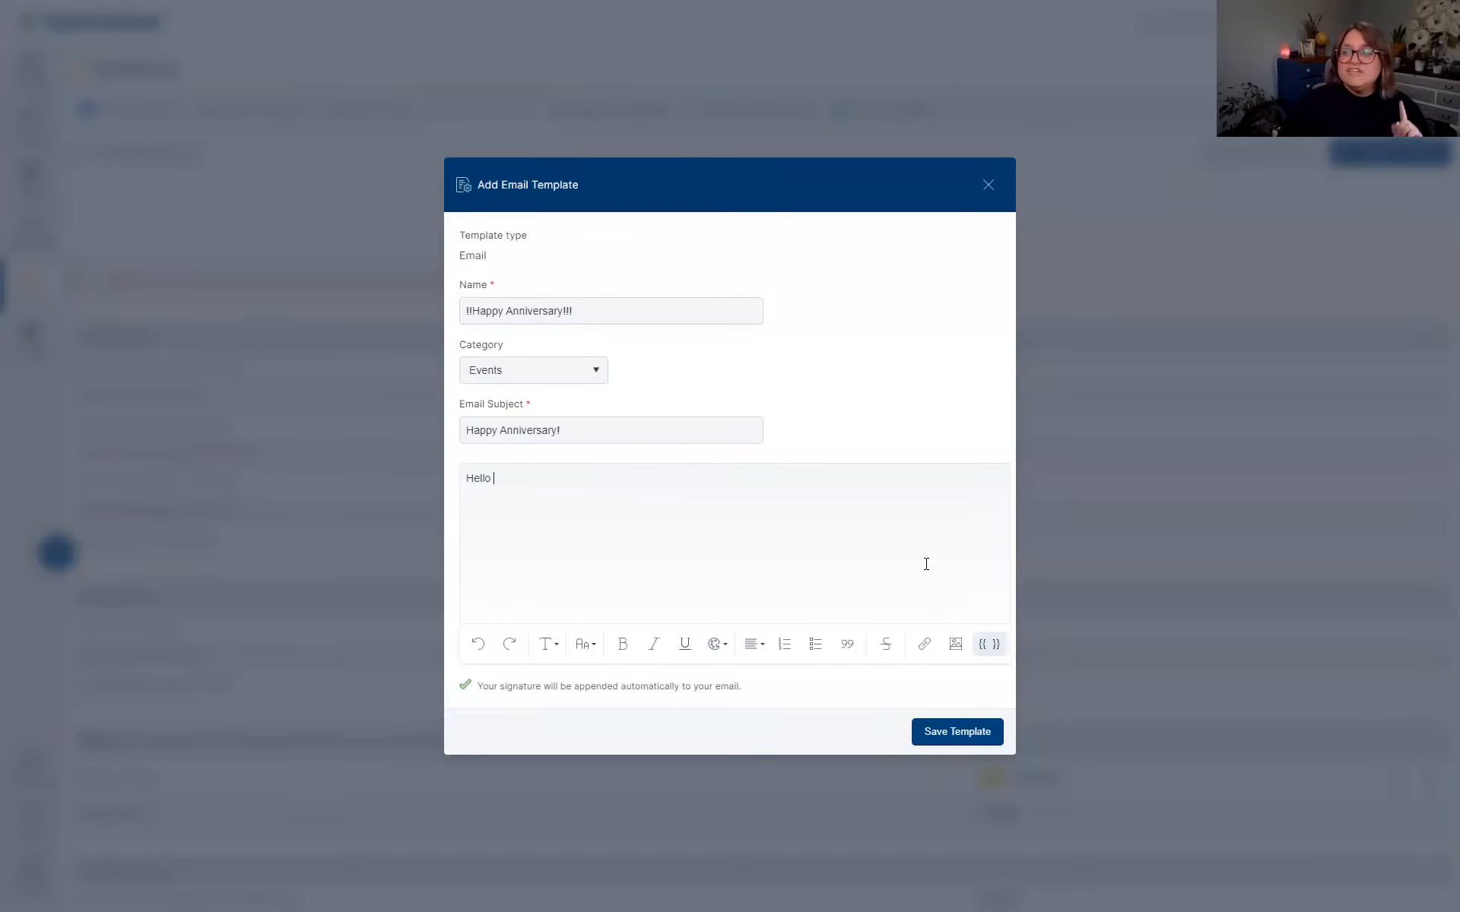
click(990, 644)
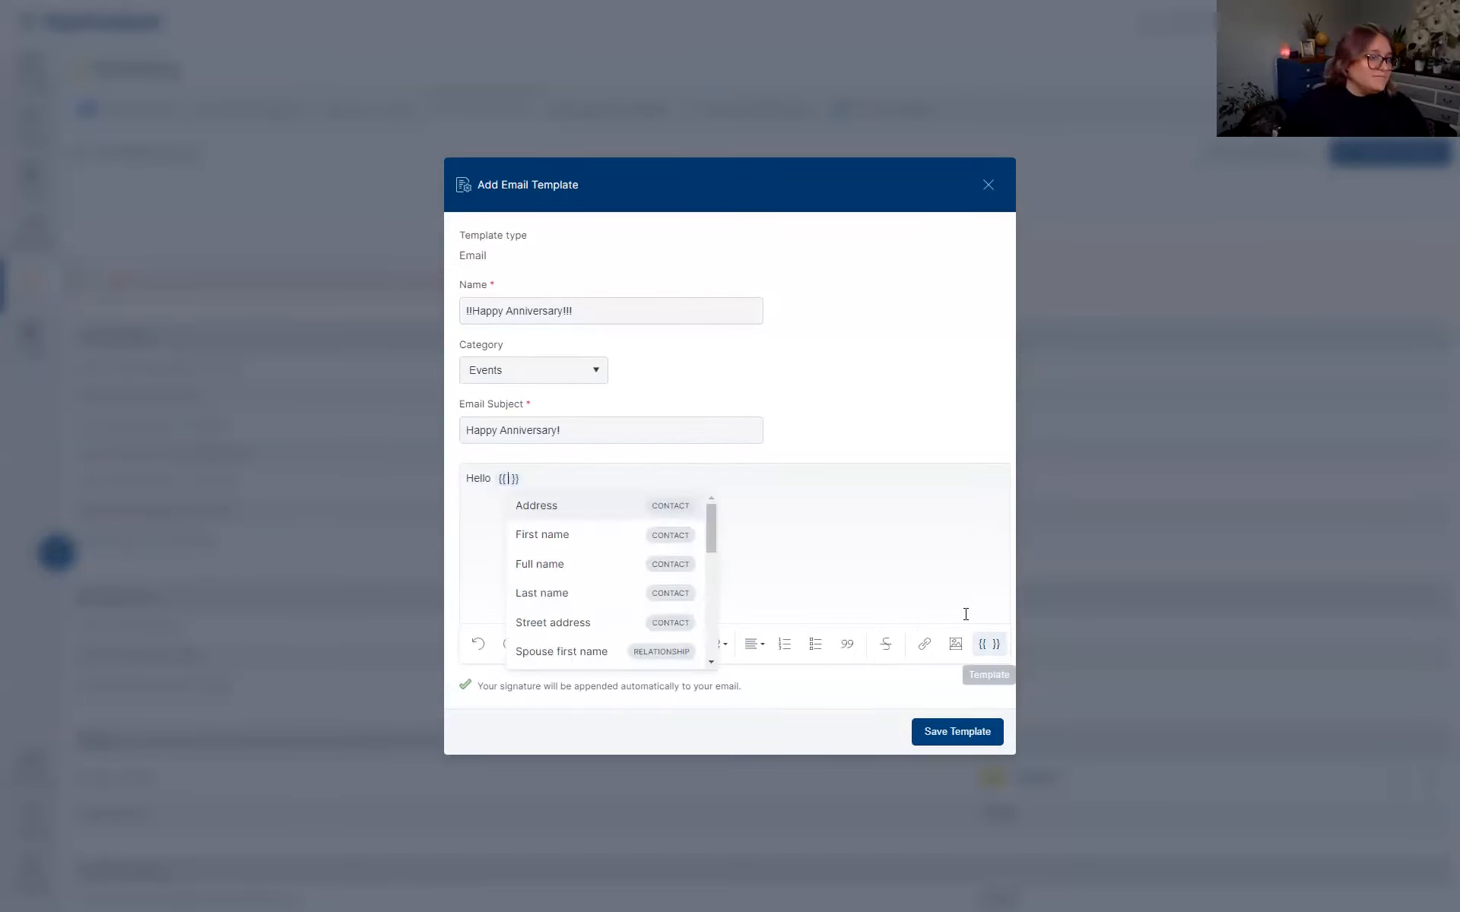
click(524, 535)
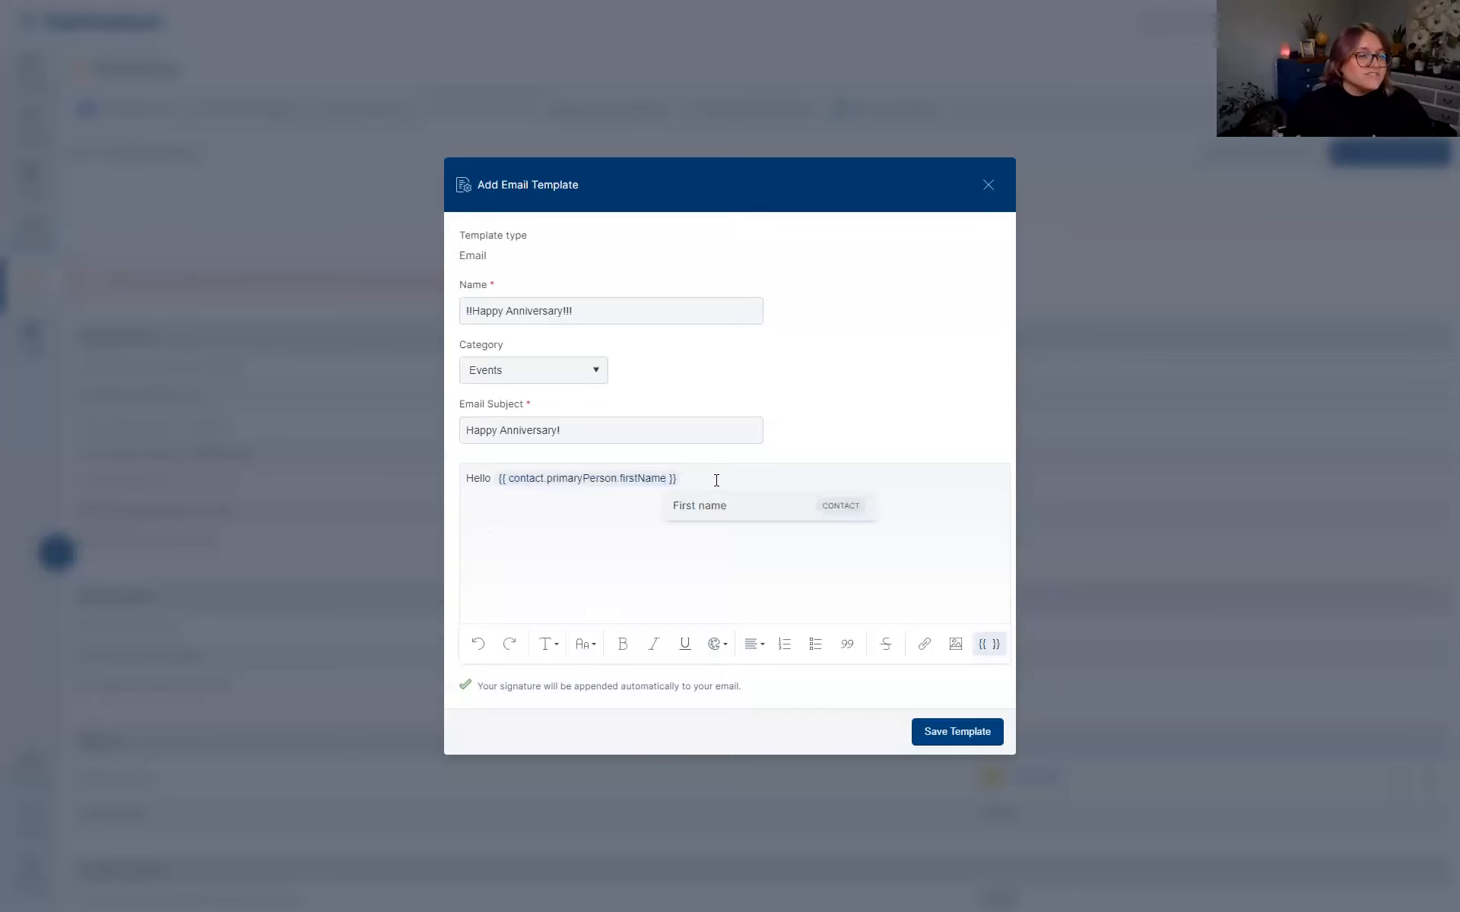
click(689, 571)
click(706, 482)
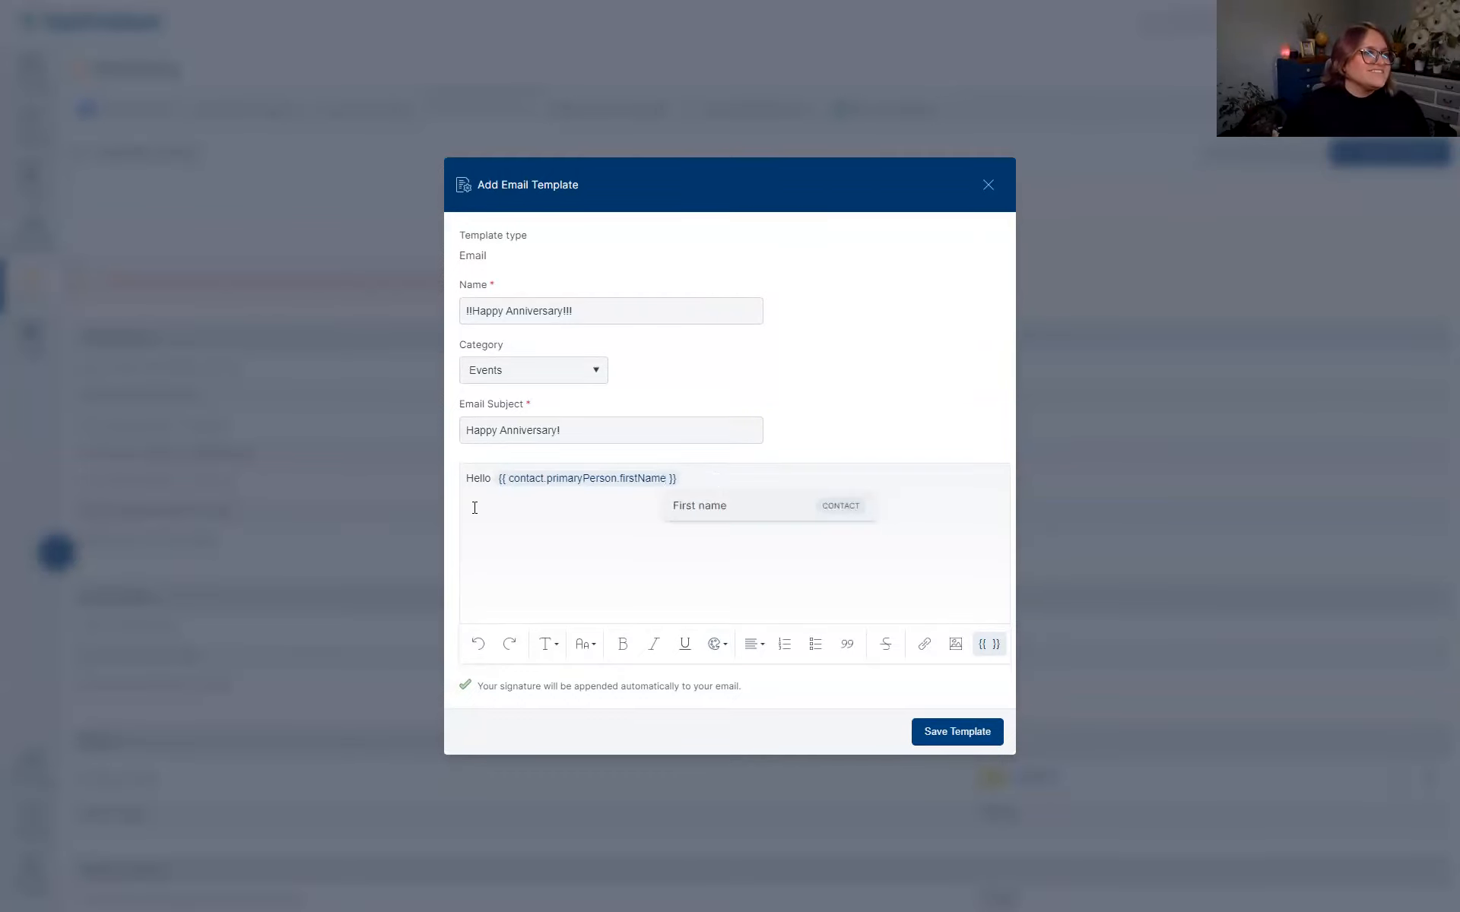
click(988, 184)
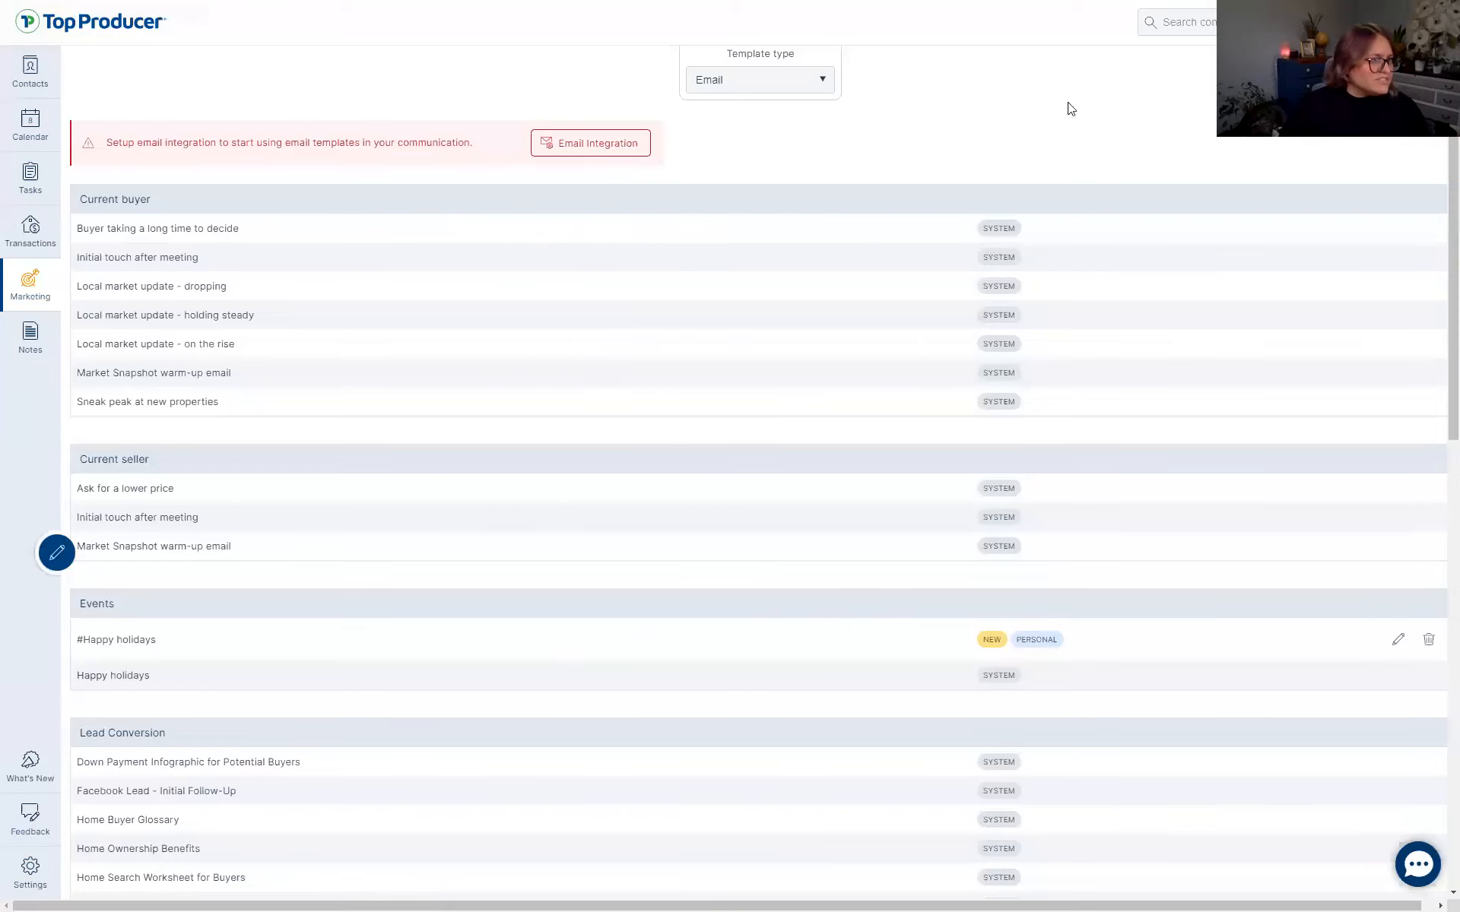
Leave the anniversary template form and return to the full list of 502 contacts.
scroll(787, 403, up, 2)
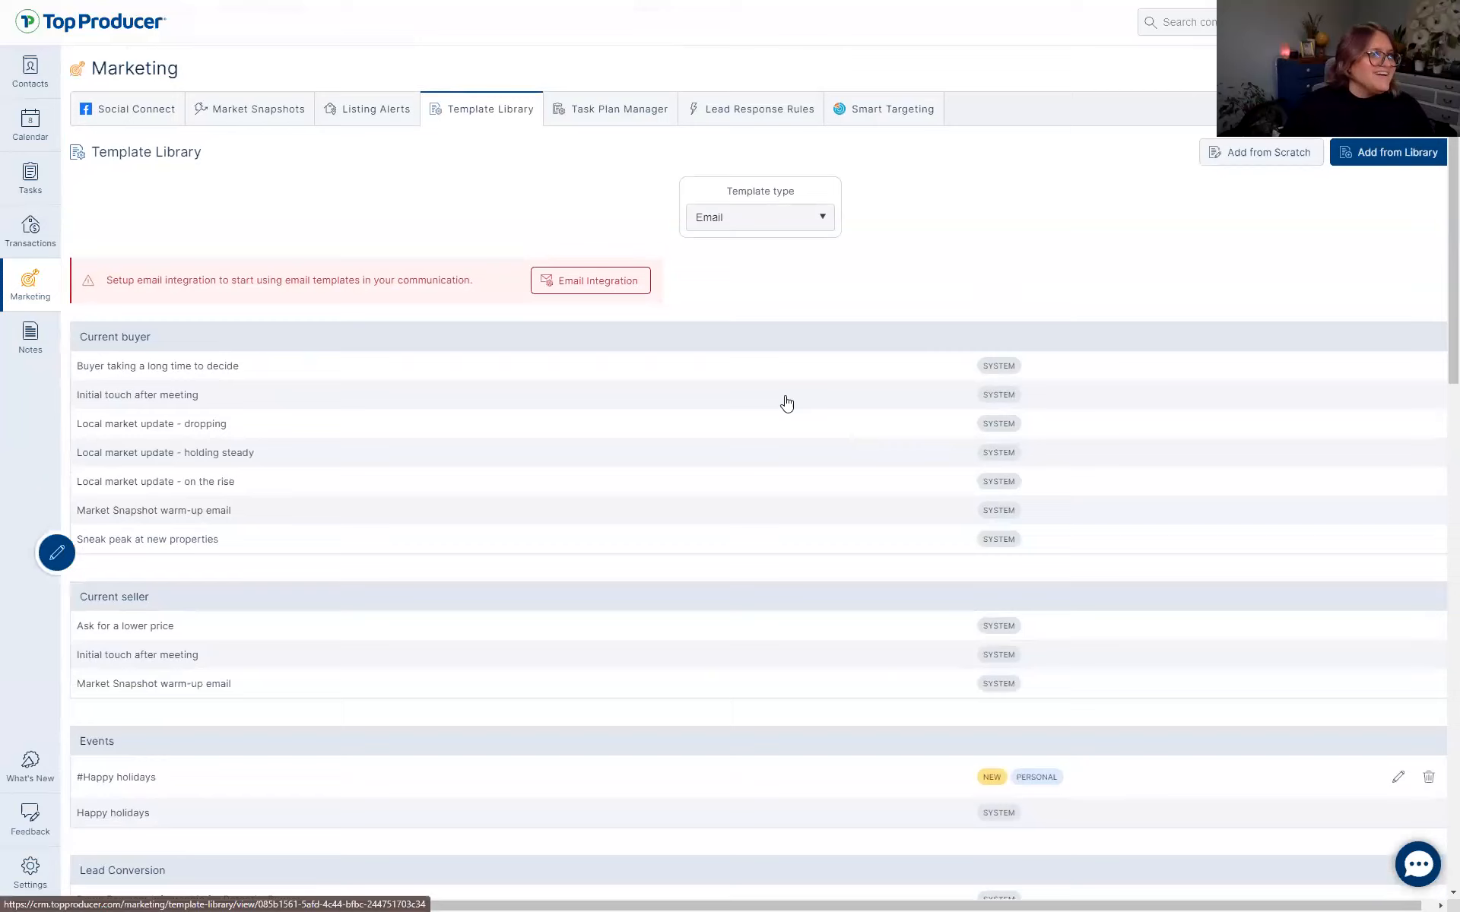
click(29, 84)
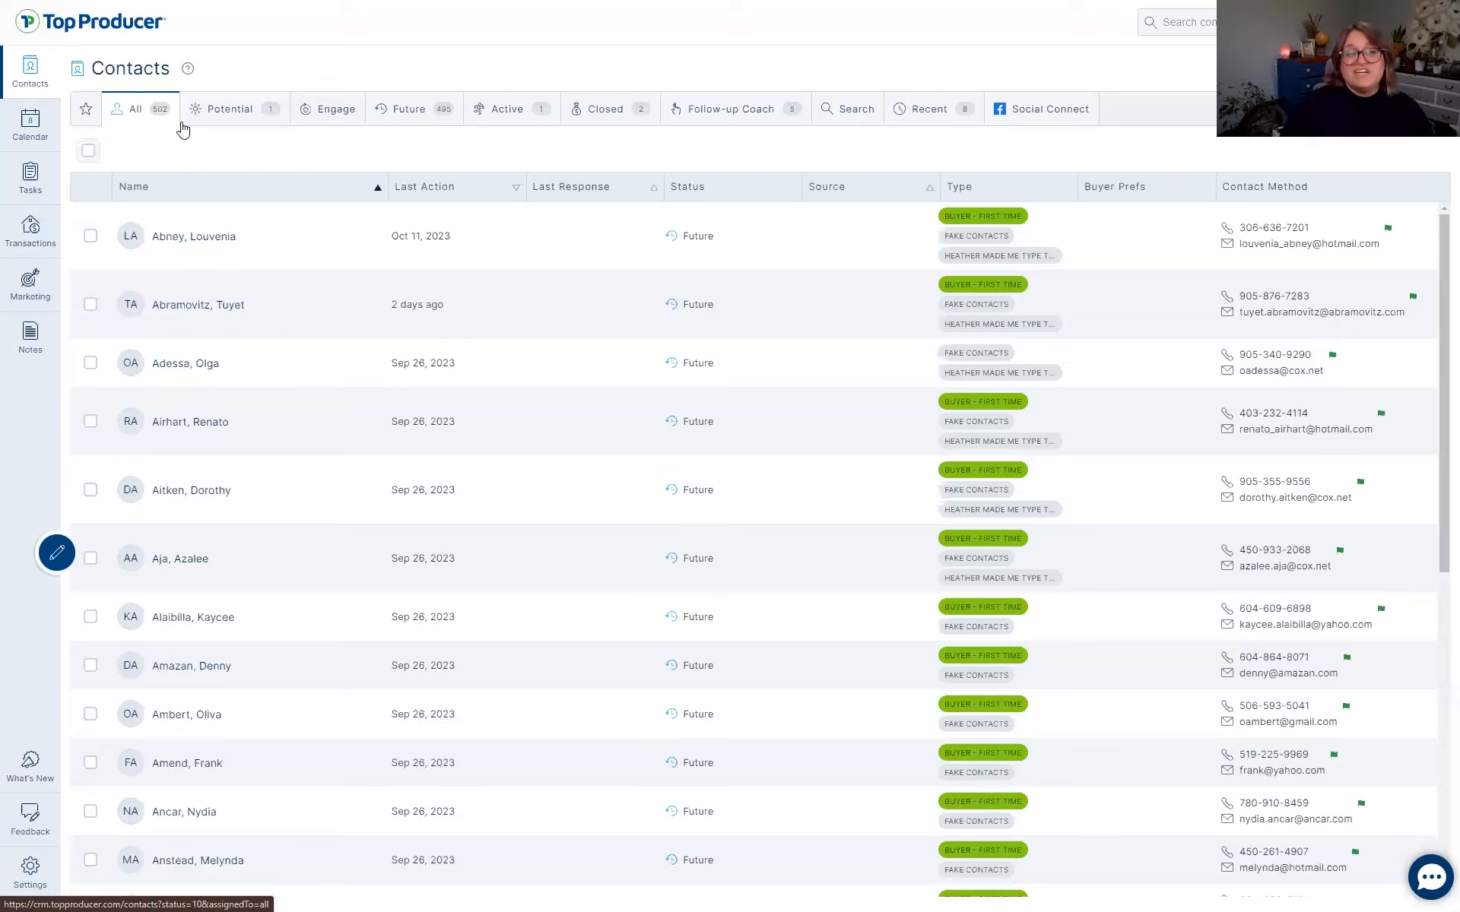
Browse the Potential and Engage lists, ending on the 495 Future contacts.
click(203, 115)
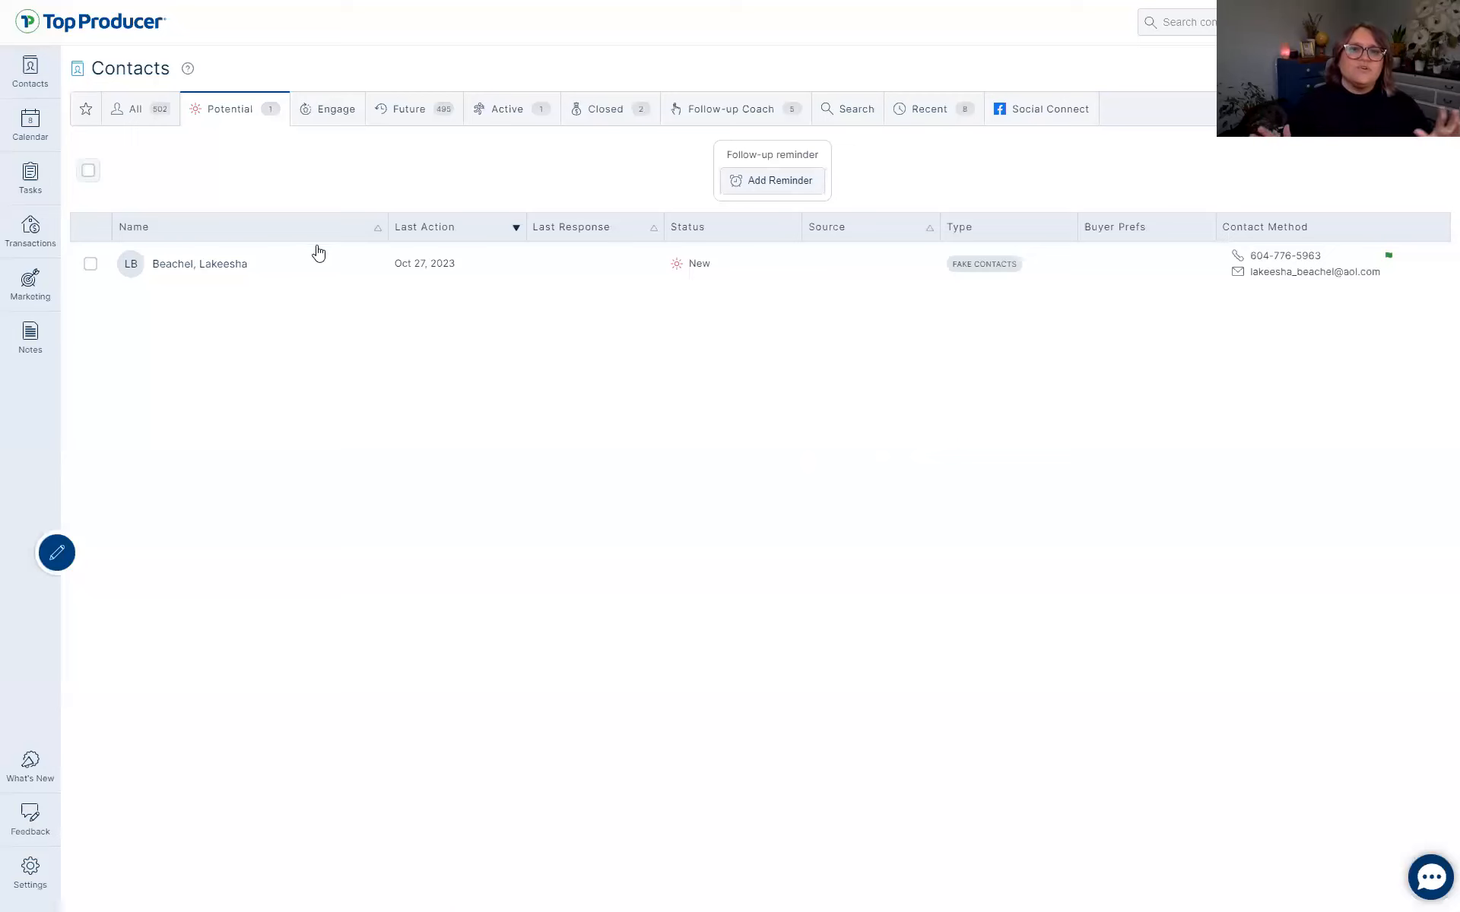
click(334, 118)
click(397, 109)
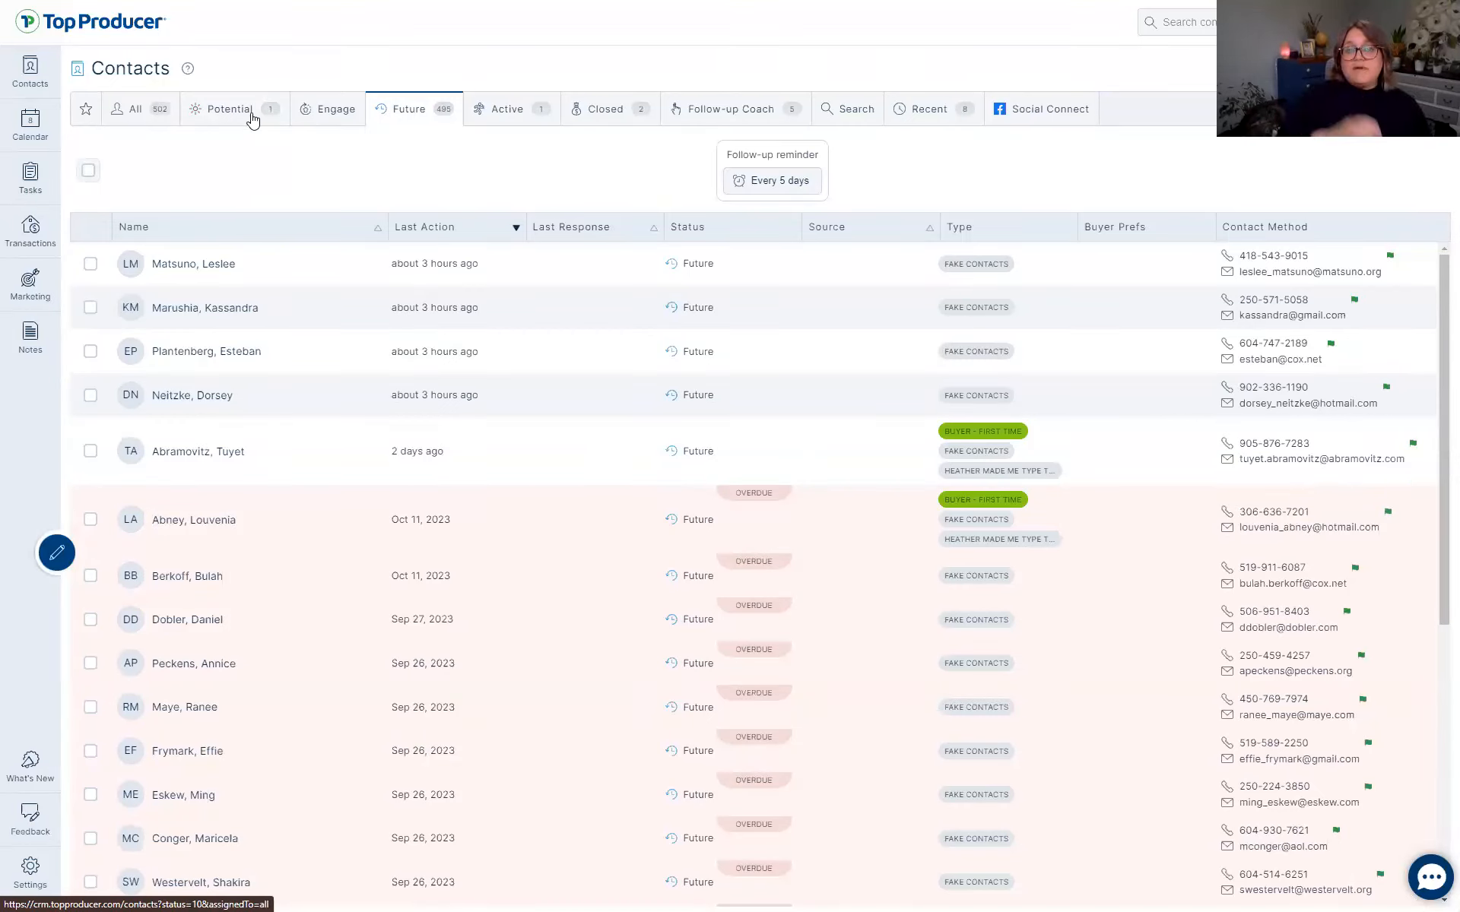
Reset the contact tabs to their defaults, then view the now-empty Engage list.
click(1323, 109)
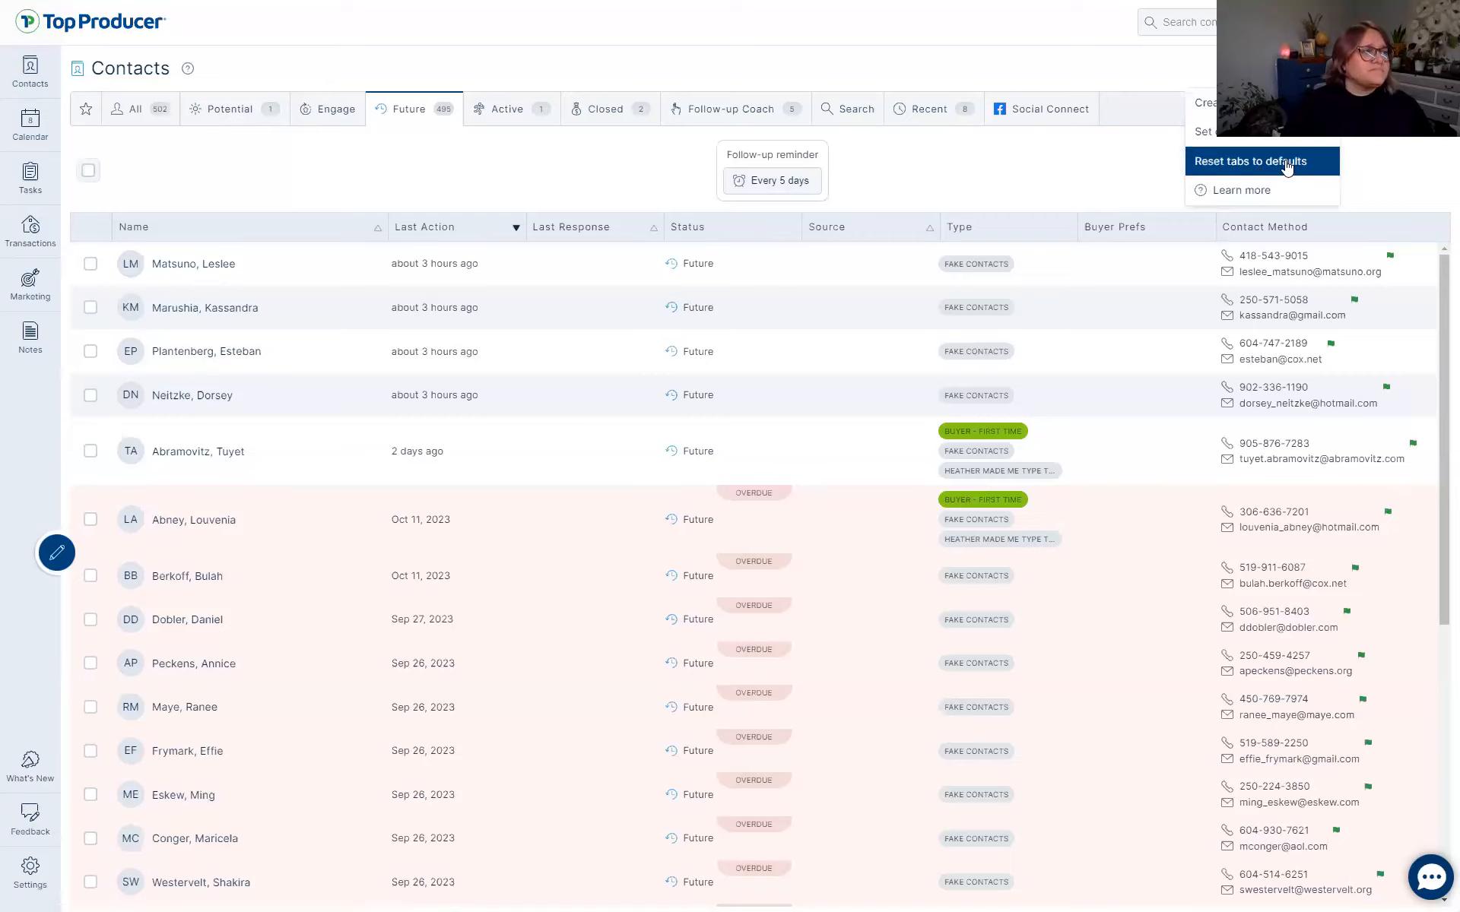
click(1259, 163)
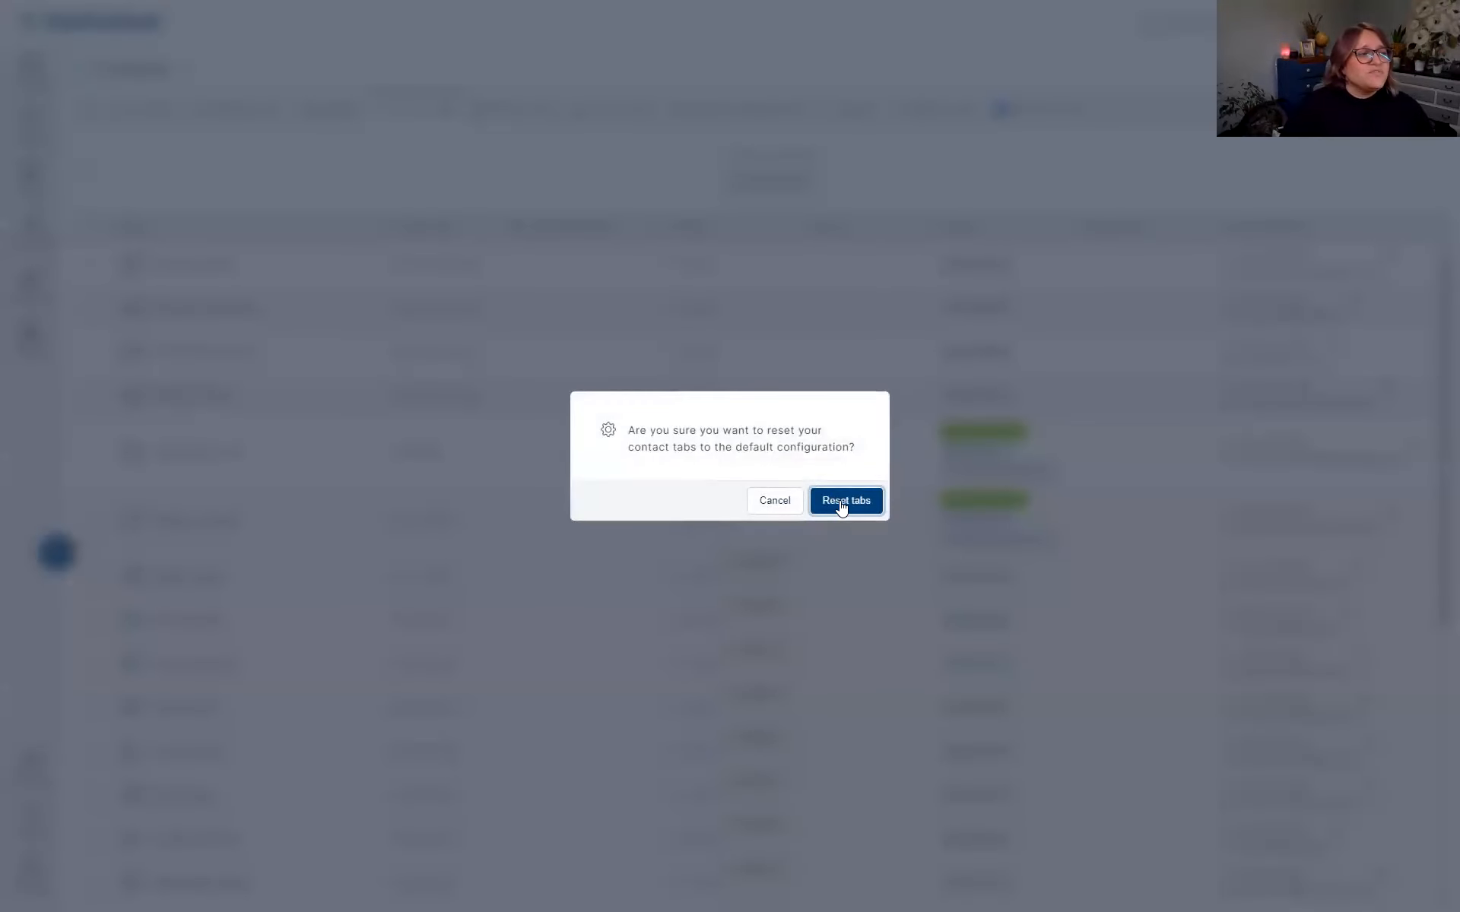
click(843, 500)
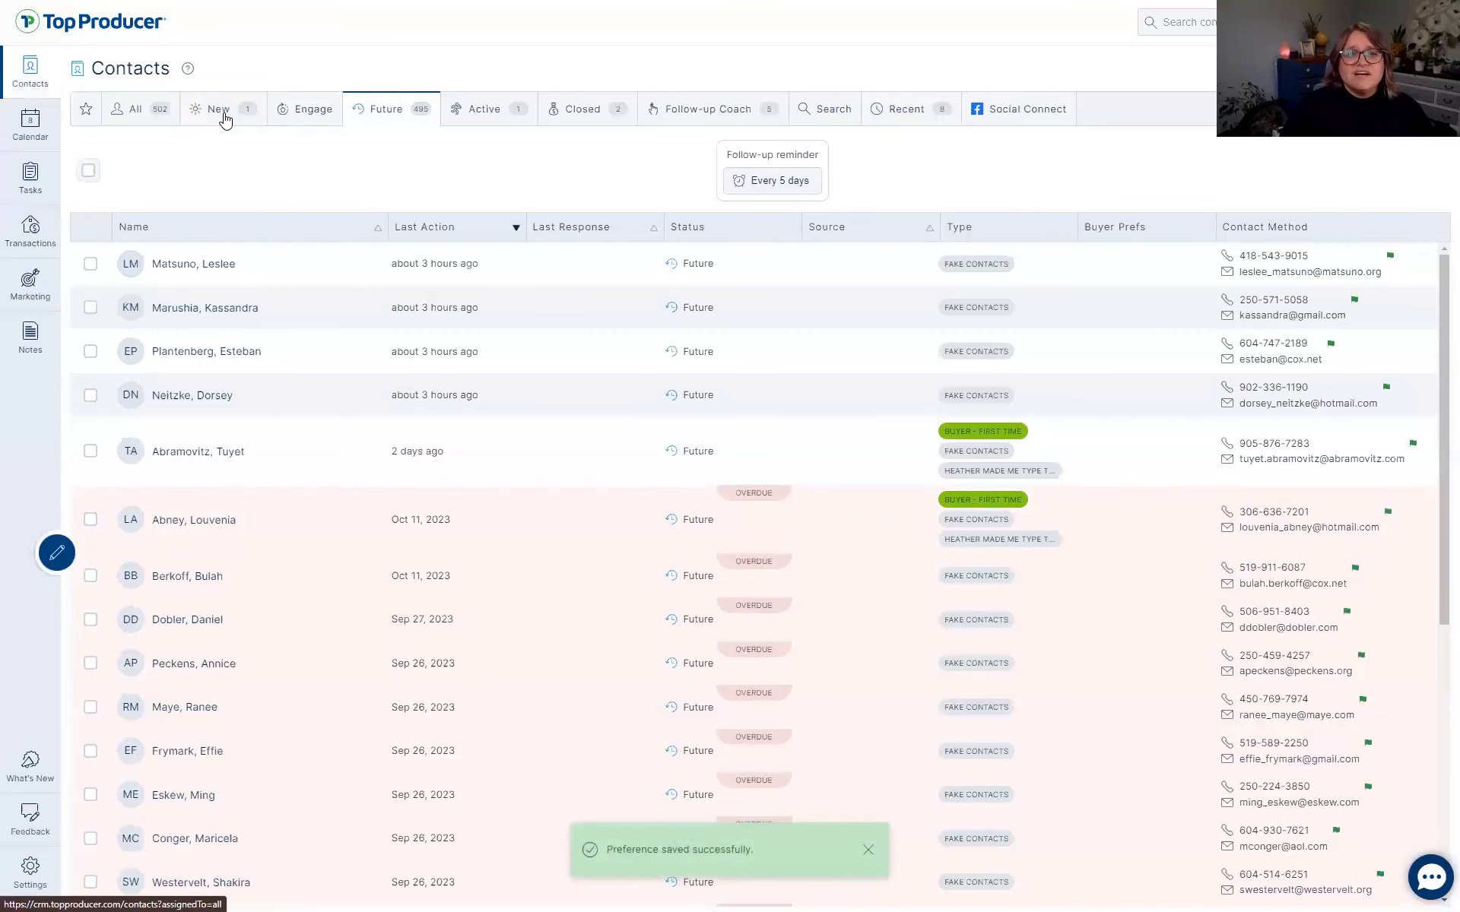
click(283, 114)
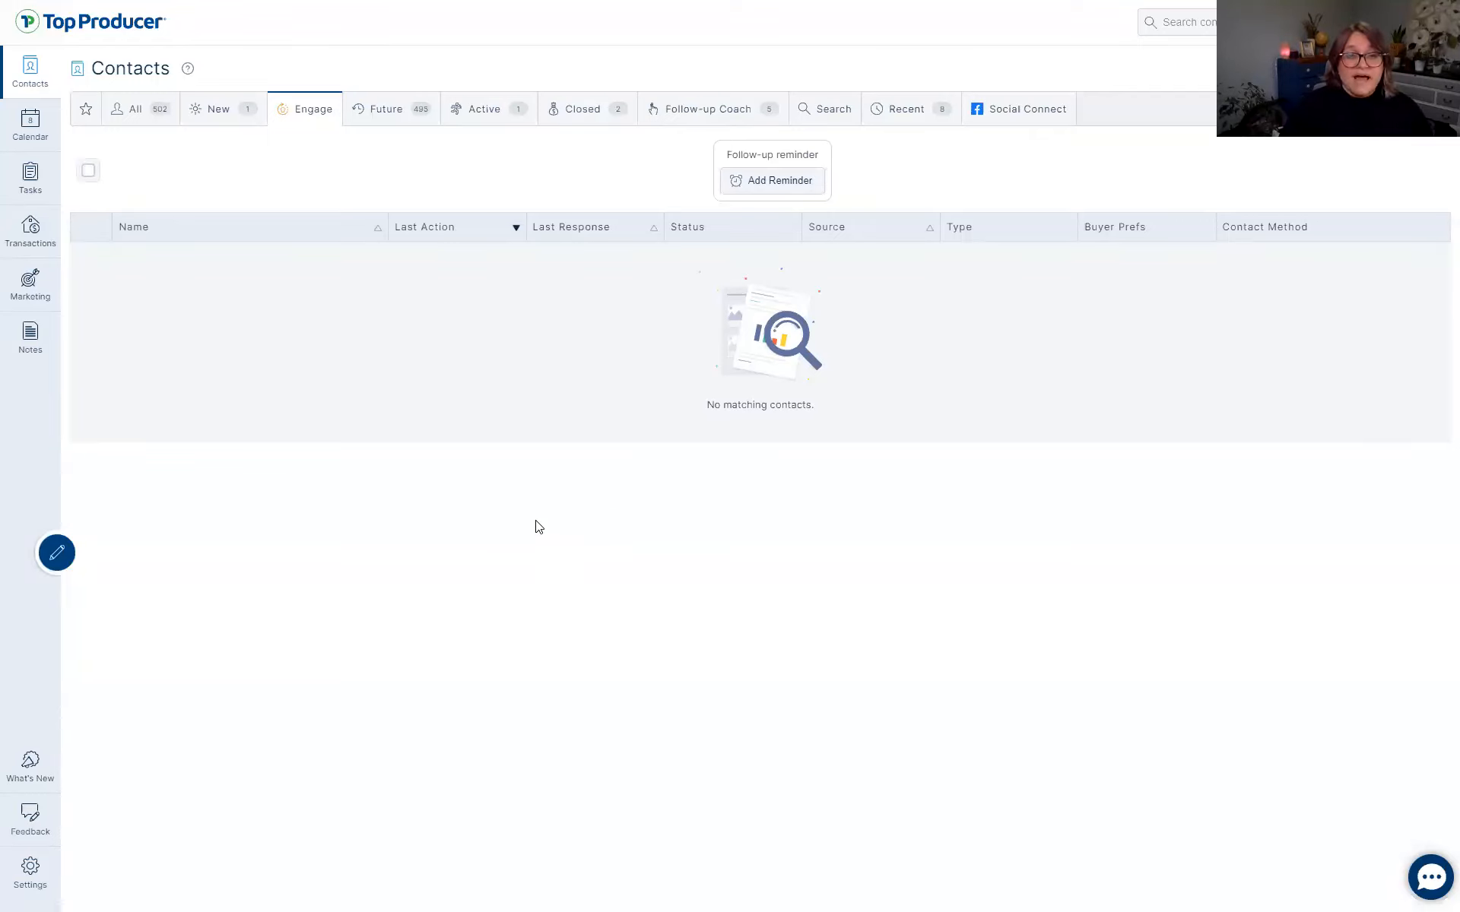
View the Future, Active and Closed contact lists, then bring up the tab options menu.
click(380, 111)
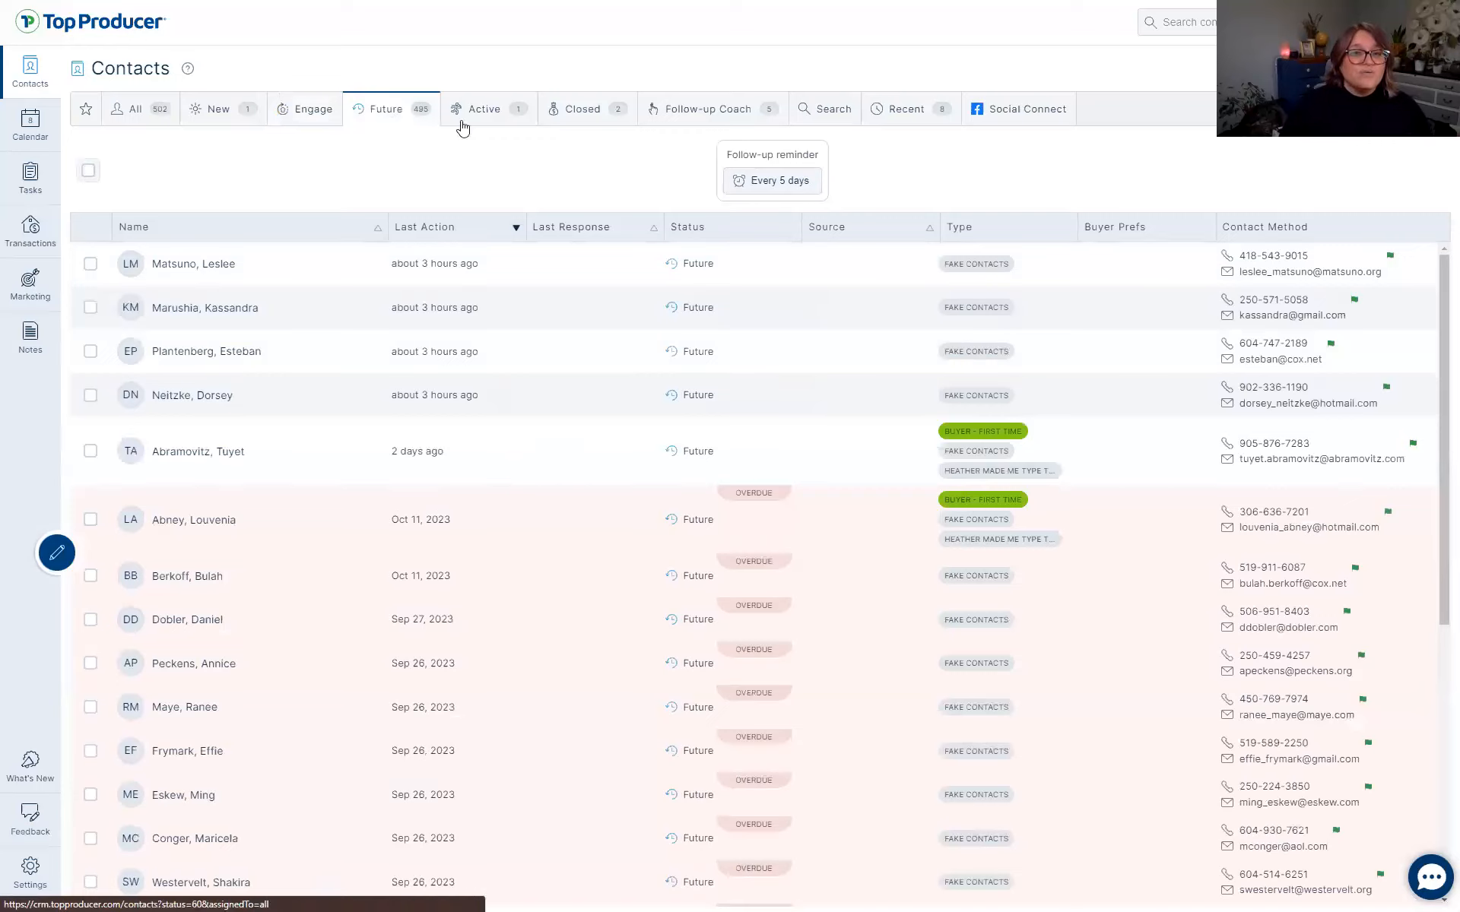
click(463, 122)
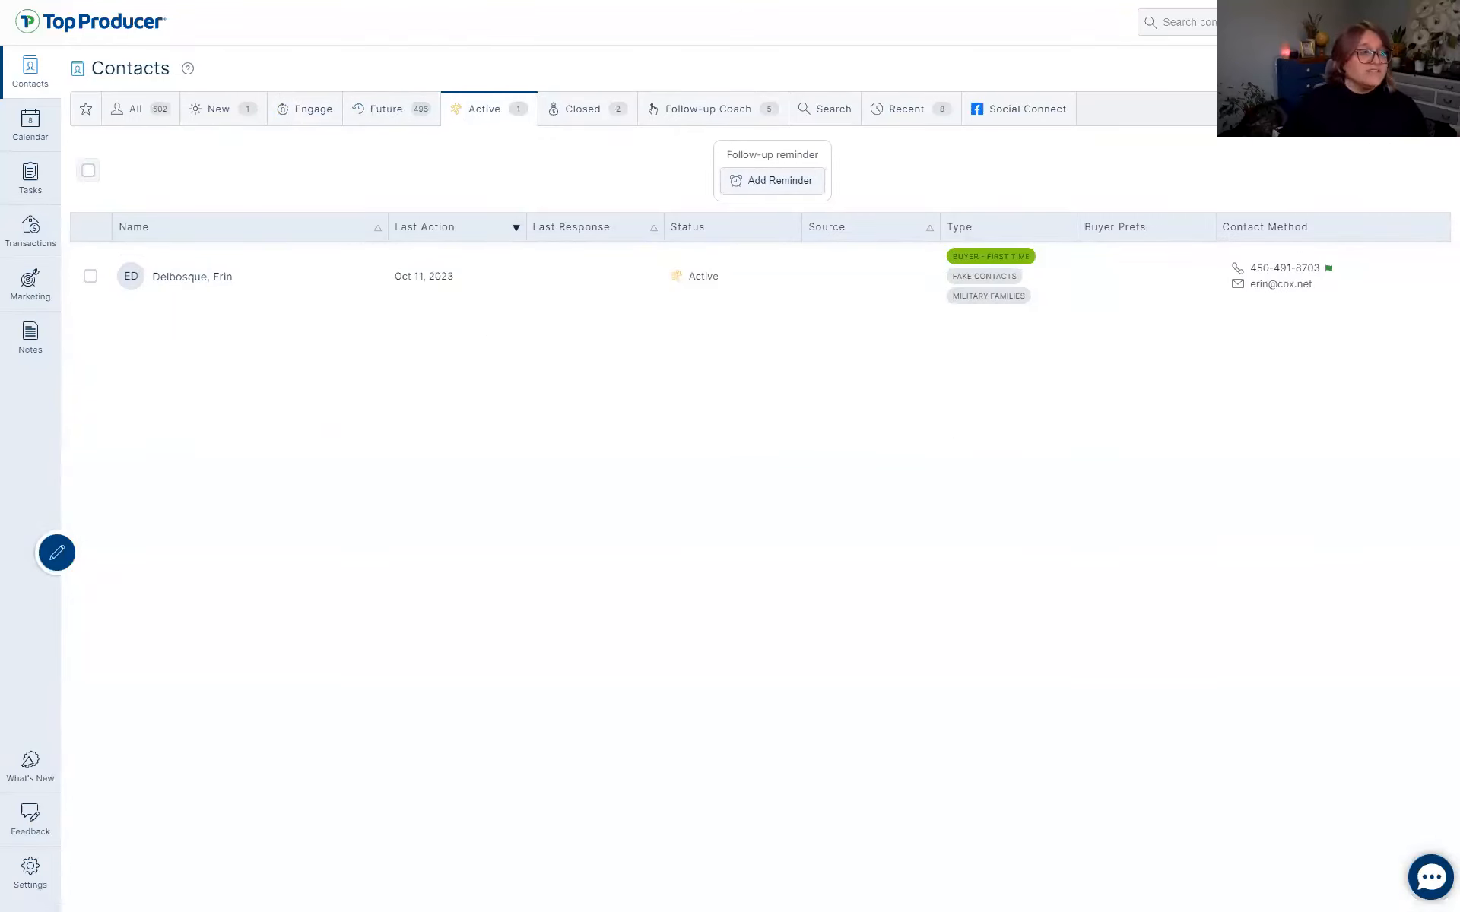
click(584, 108)
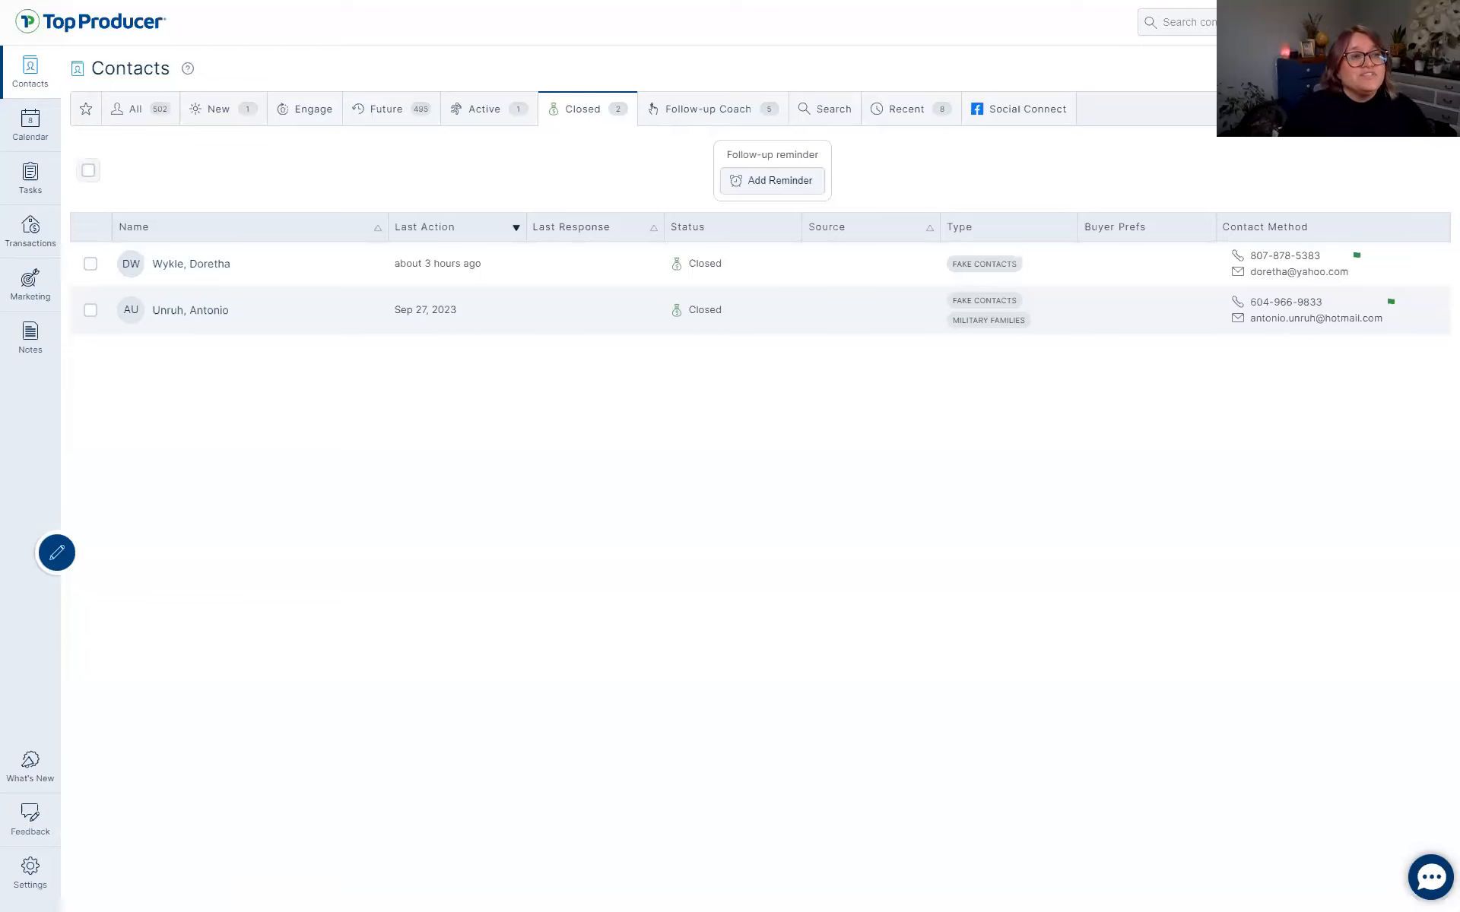
click(1291, 70)
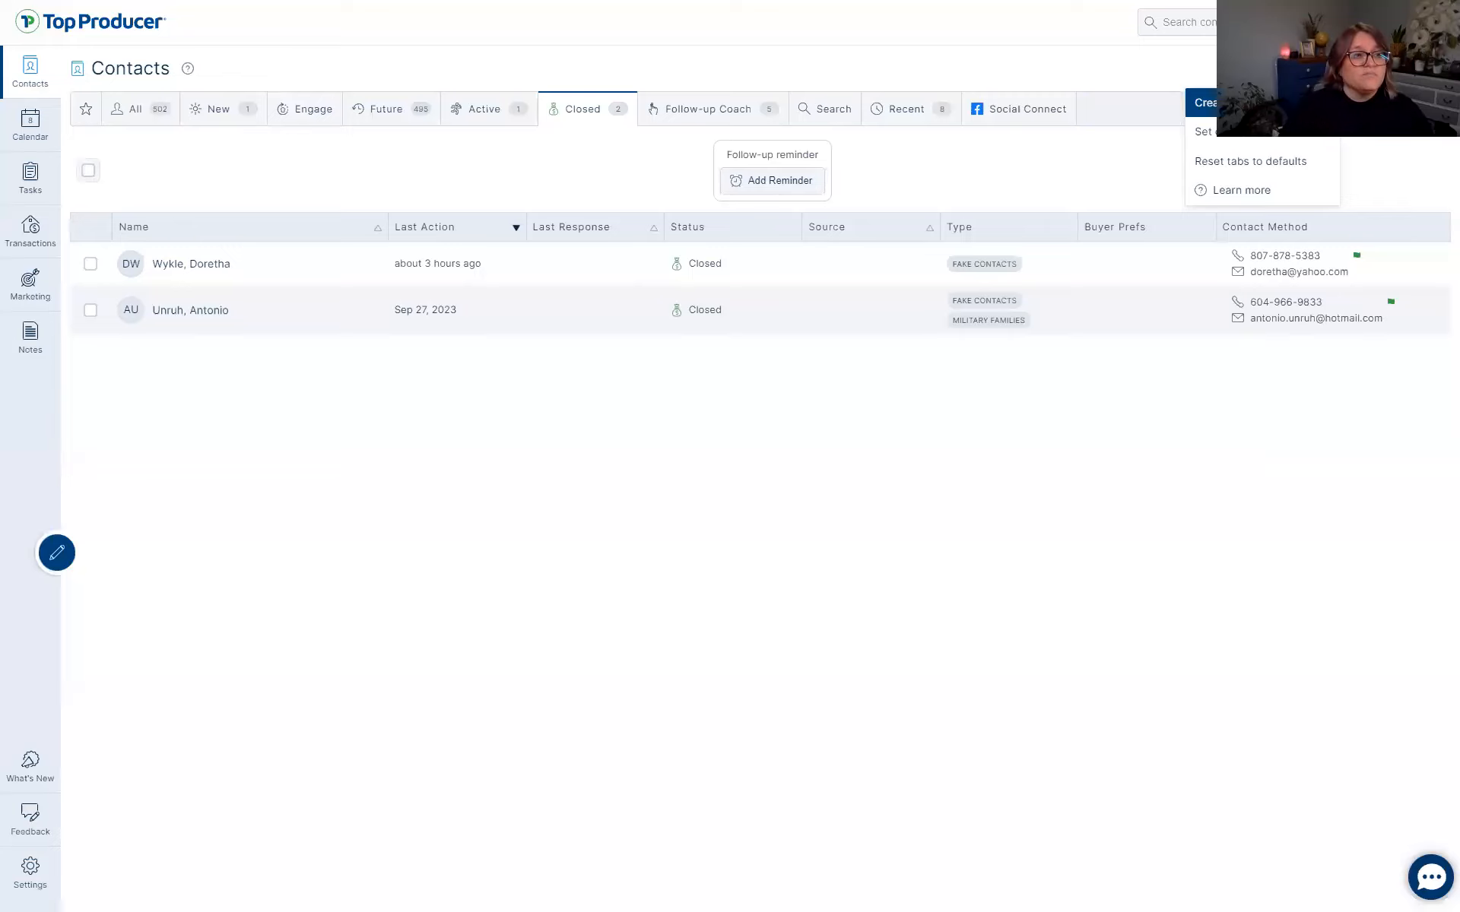
Create a 'Hot Lead!' contact tab filtered to contacts with New status.
click(1248, 102)
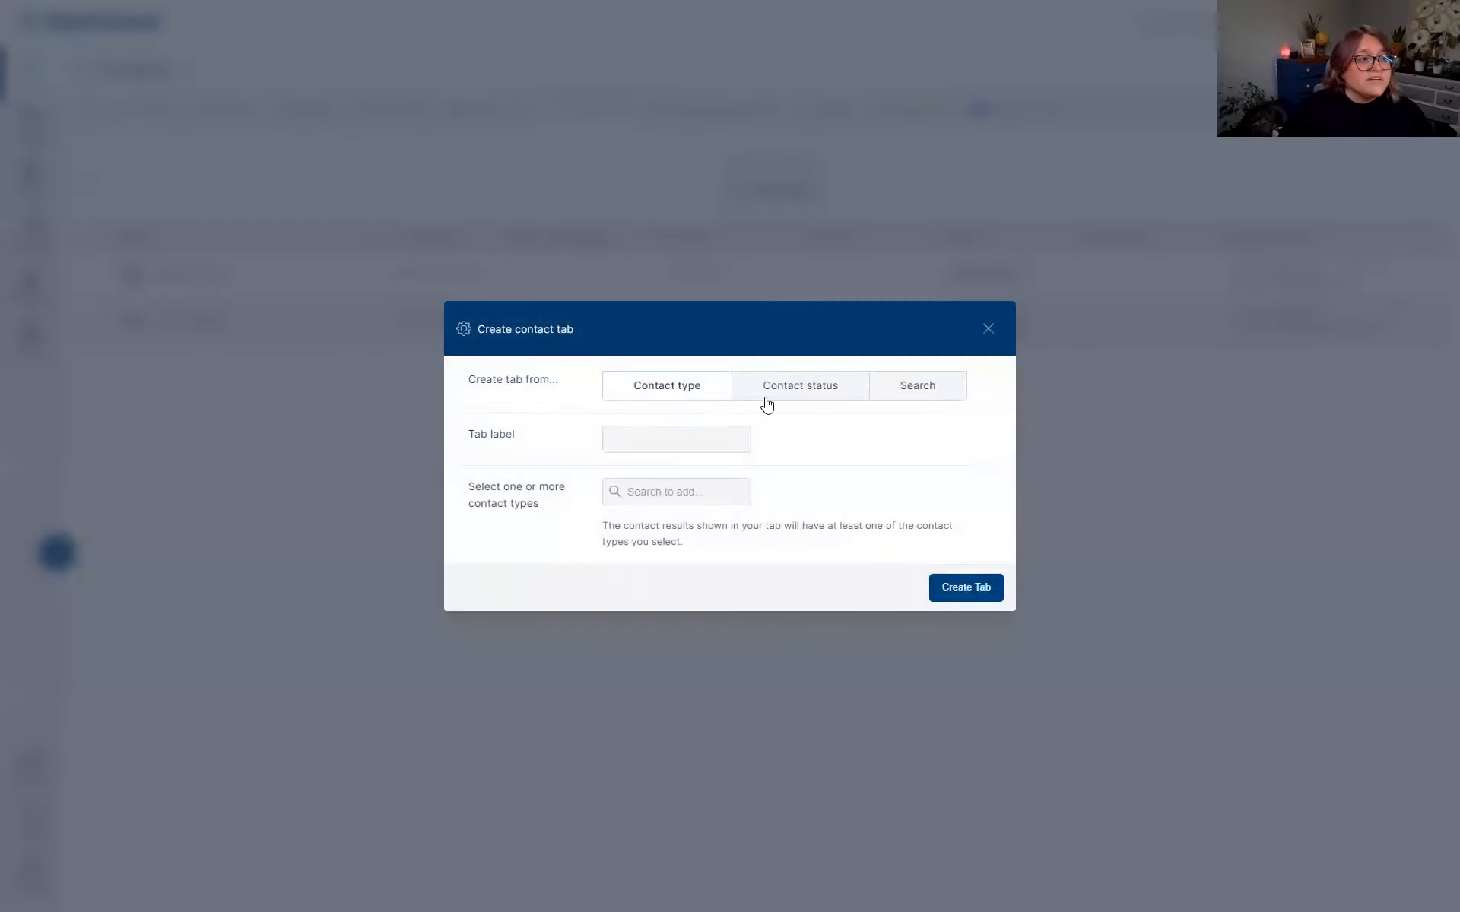
click(779, 398)
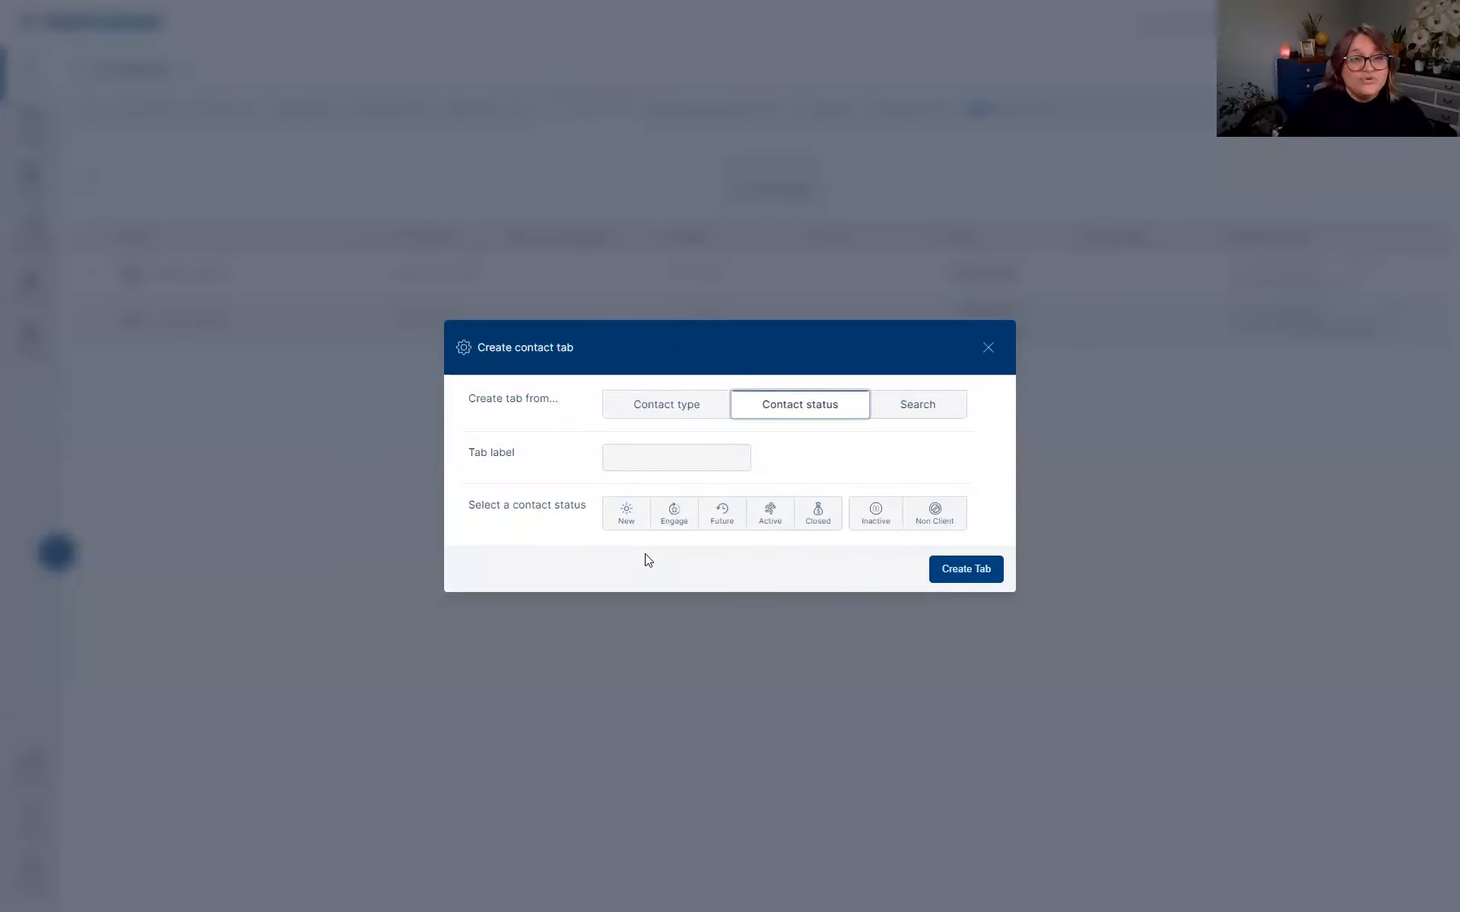
click(608, 512)
click(656, 455)
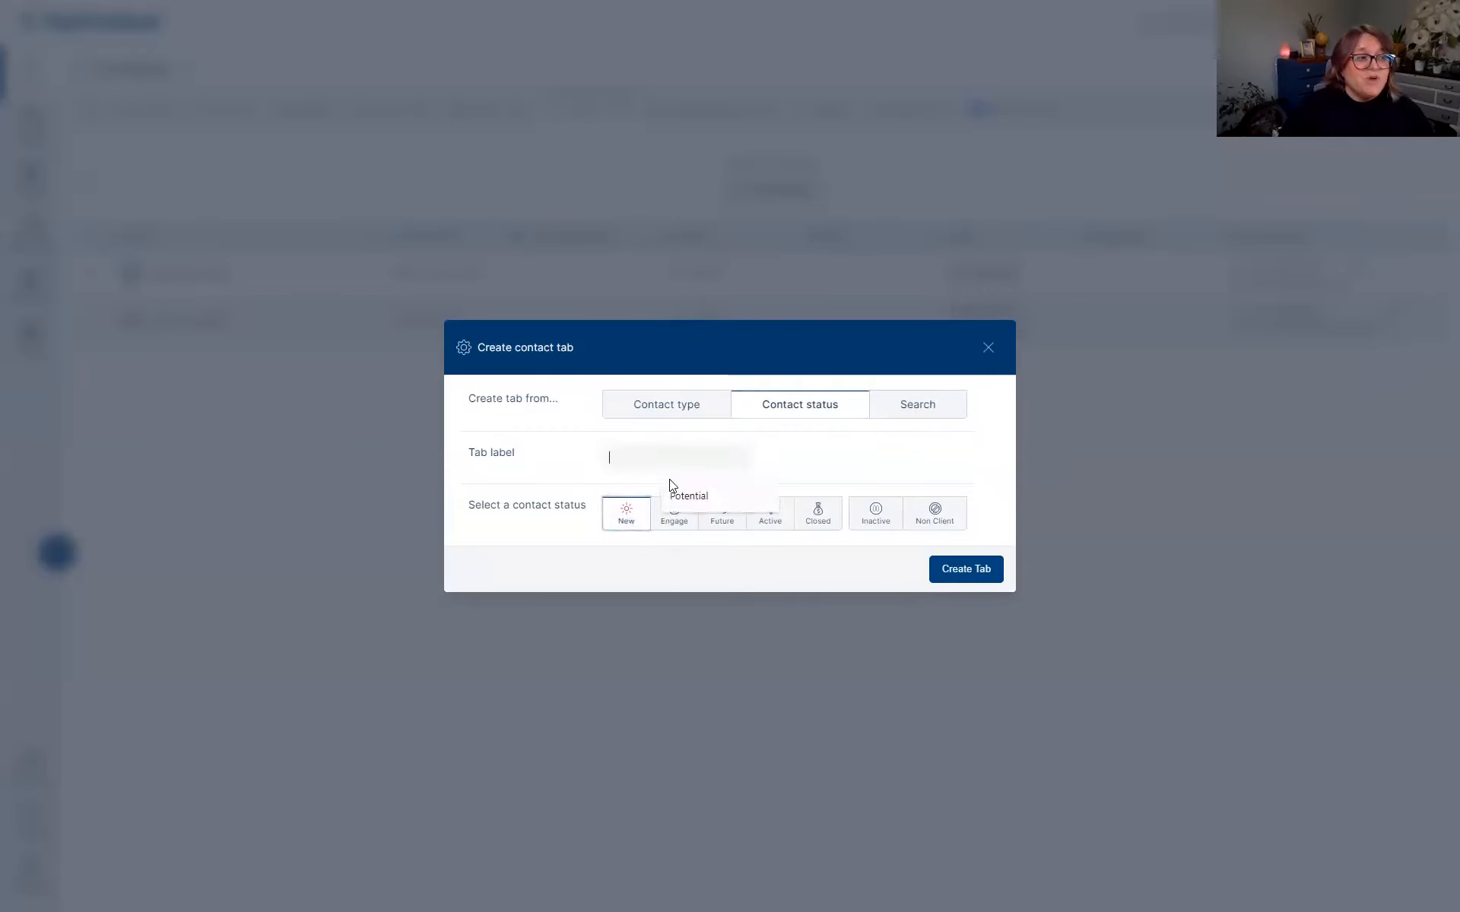
text(Hot Lead!)
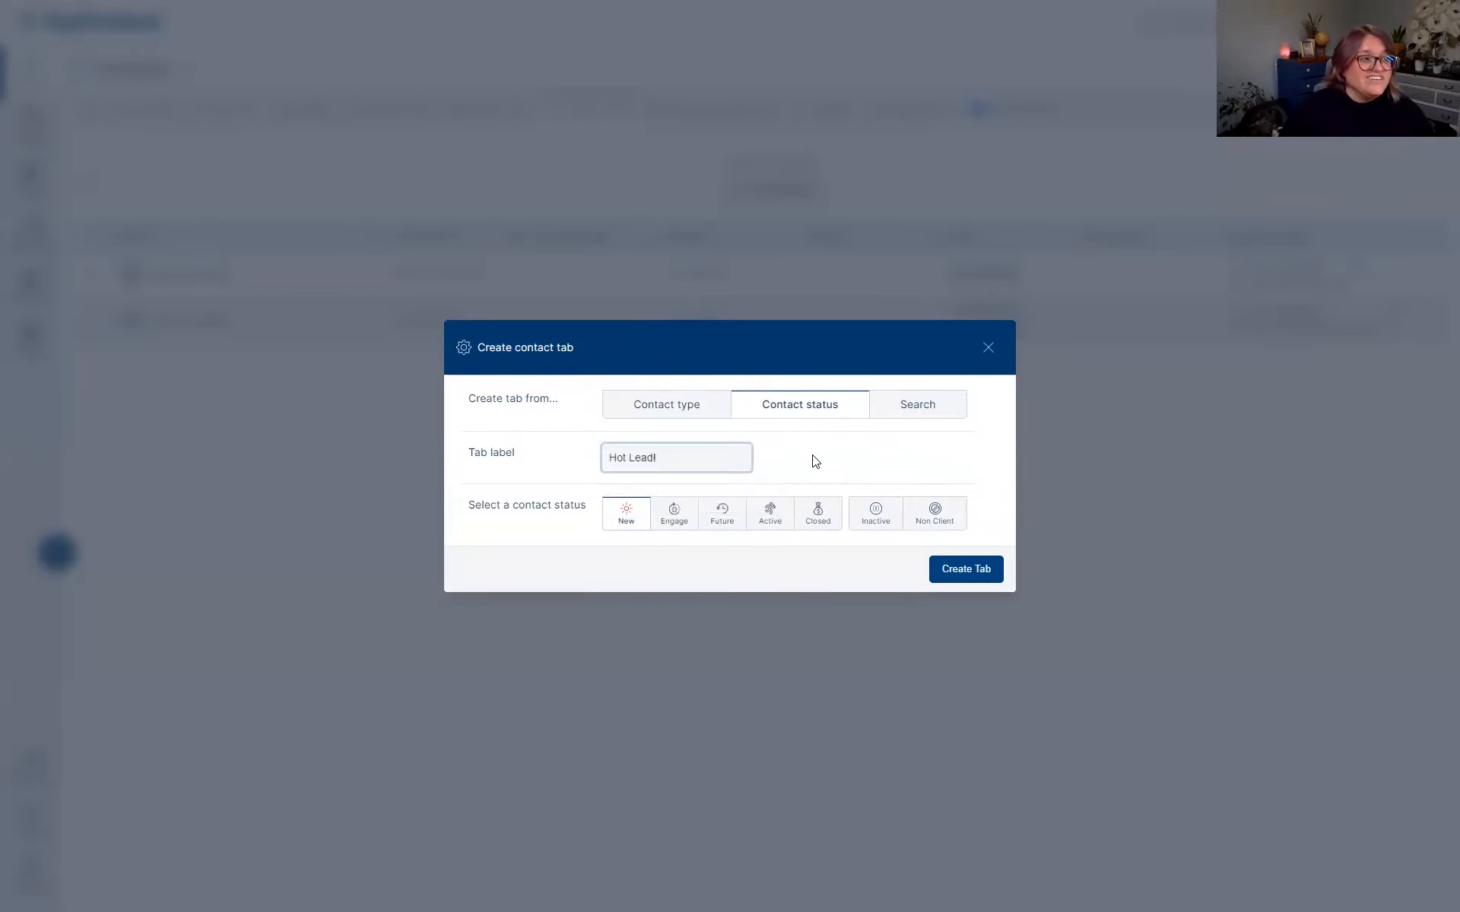
click(981, 572)
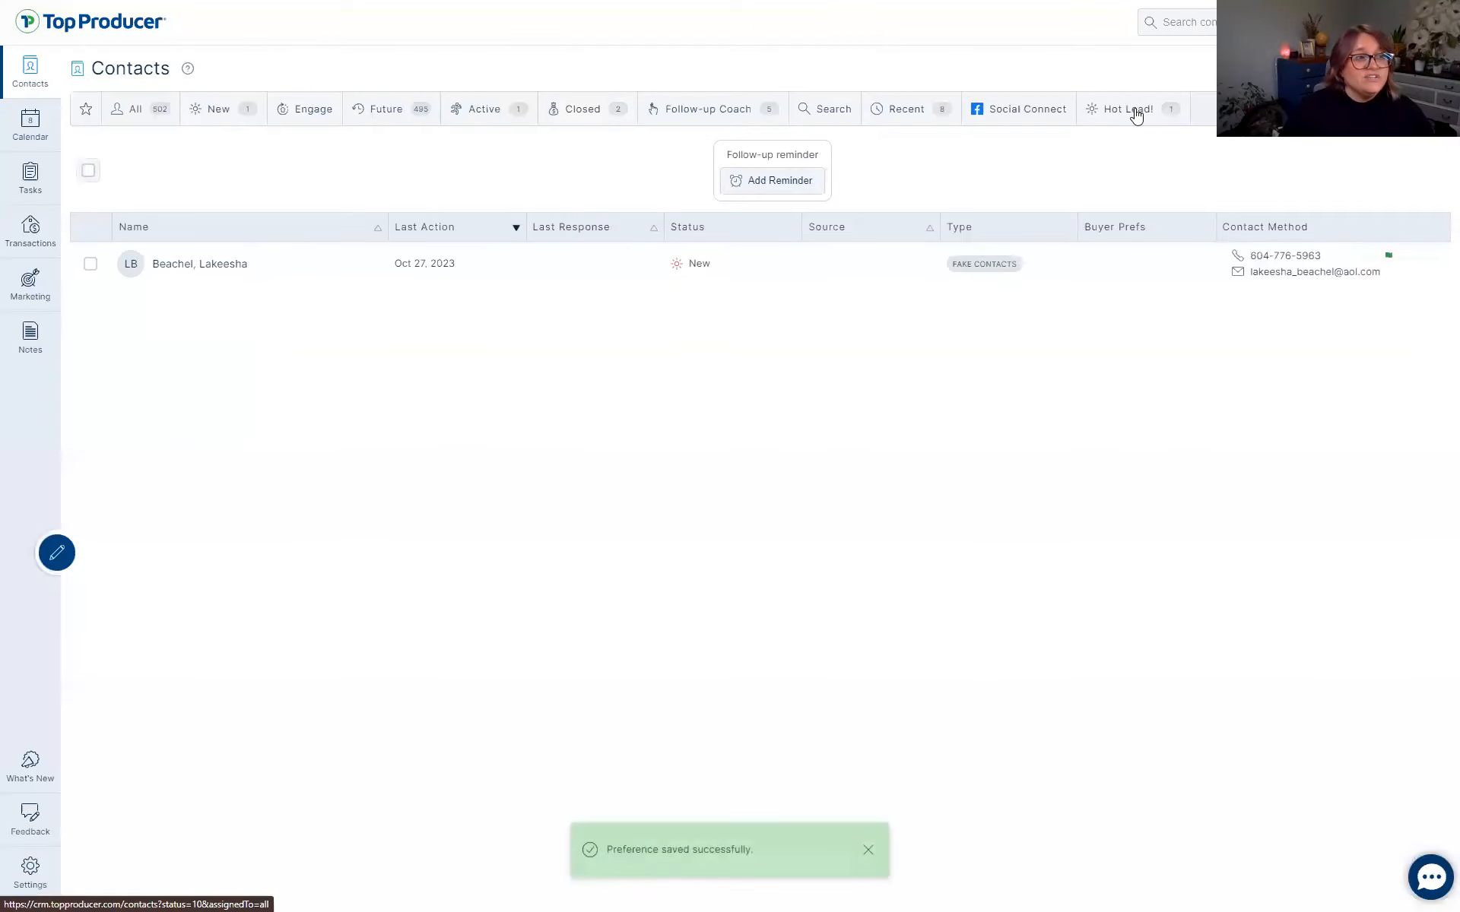
Move Hot Lead! beside New, then delete the New tab so Hot Lead! follows All.
drag(1133, 111, 320, 122)
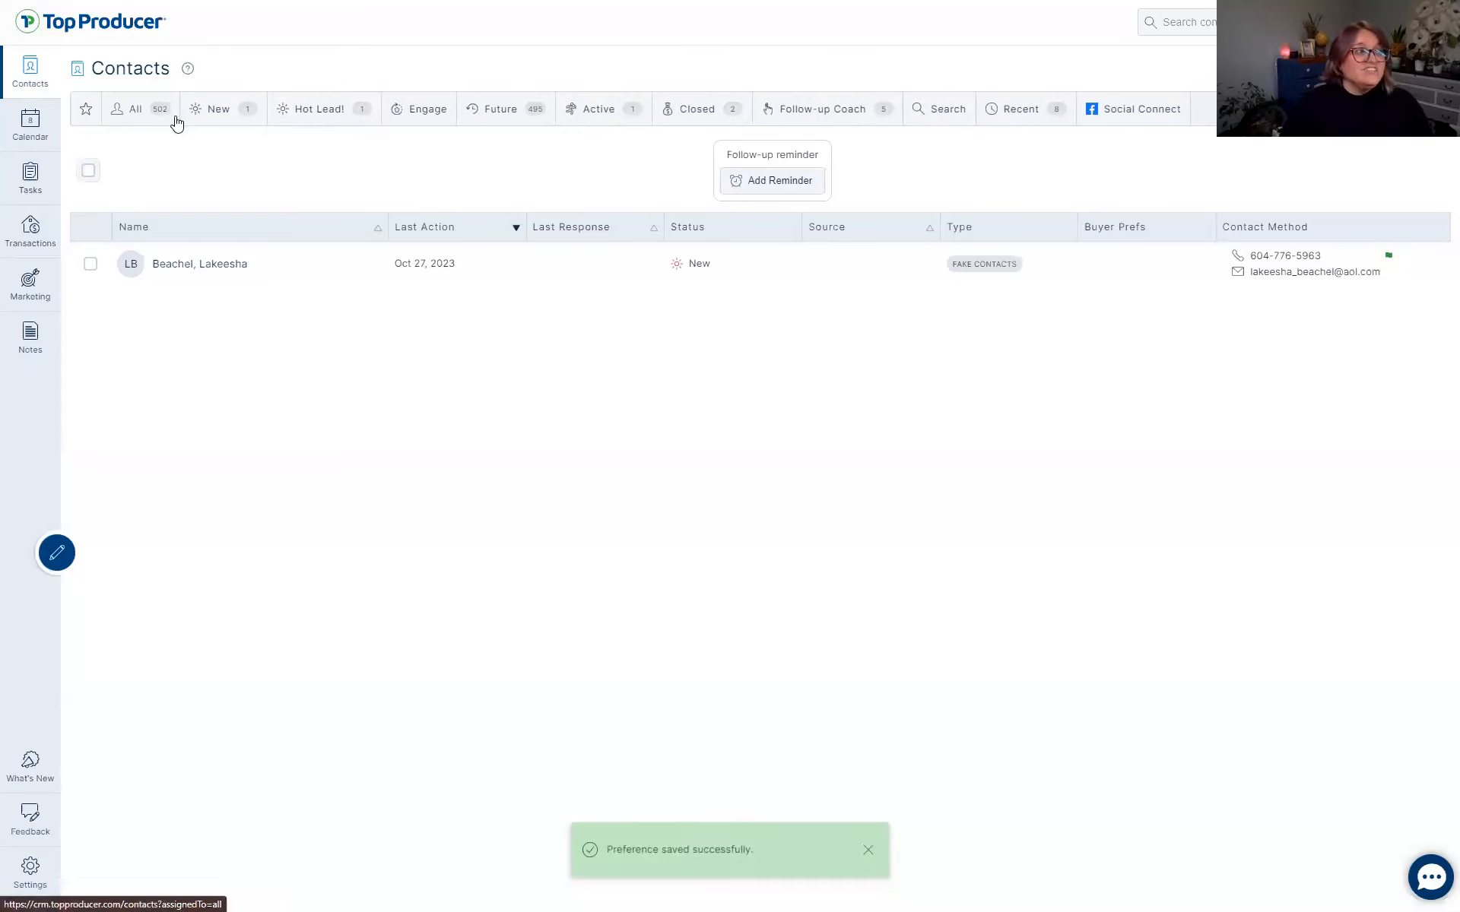
click(213, 111)
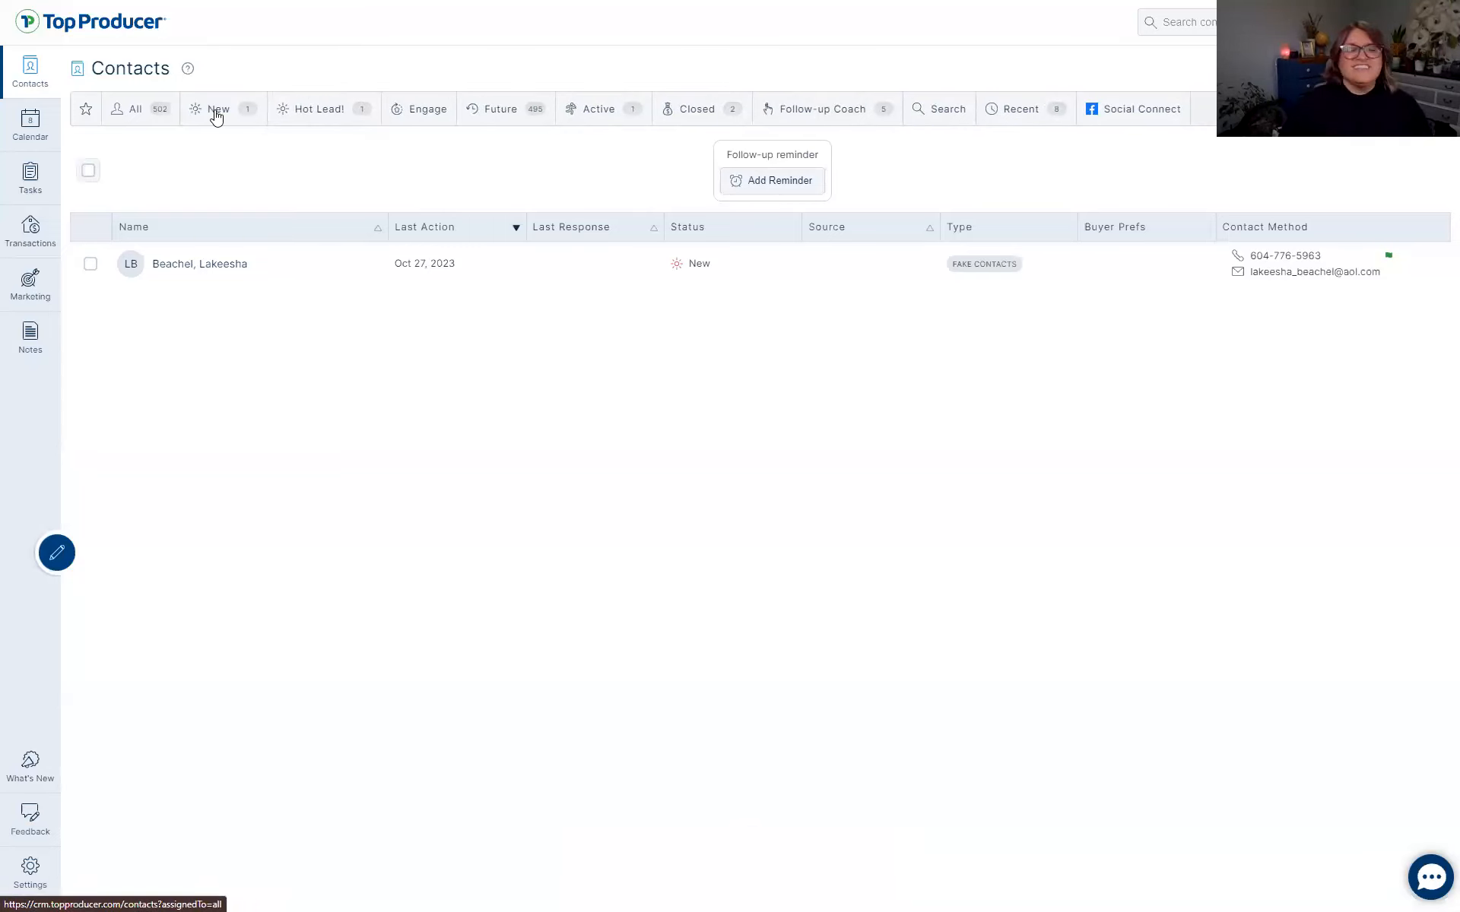
drag(215, 110, 243, 191)
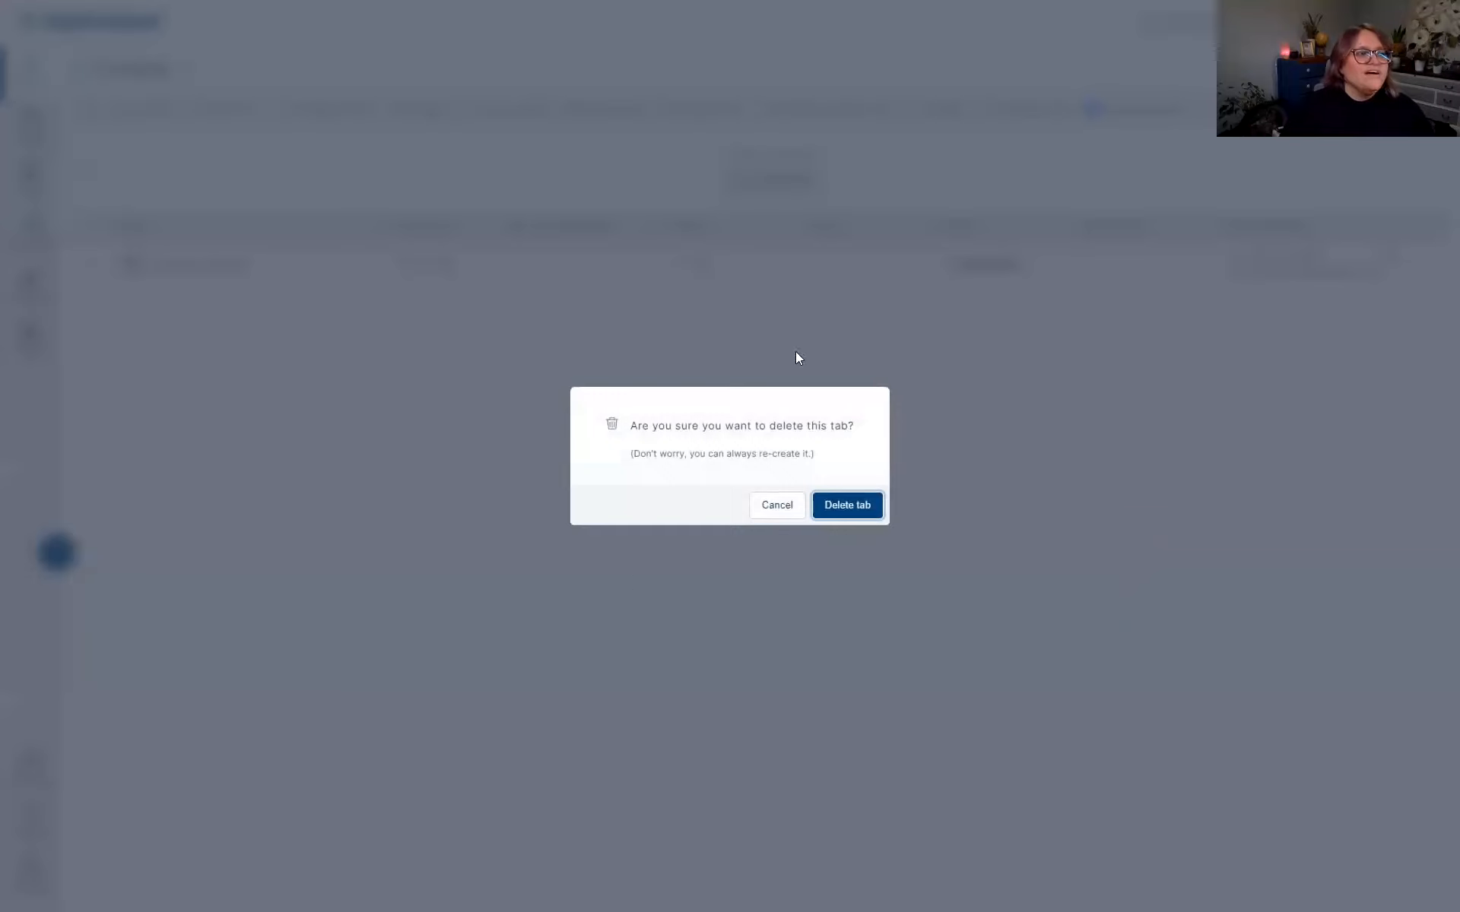
click(854, 506)
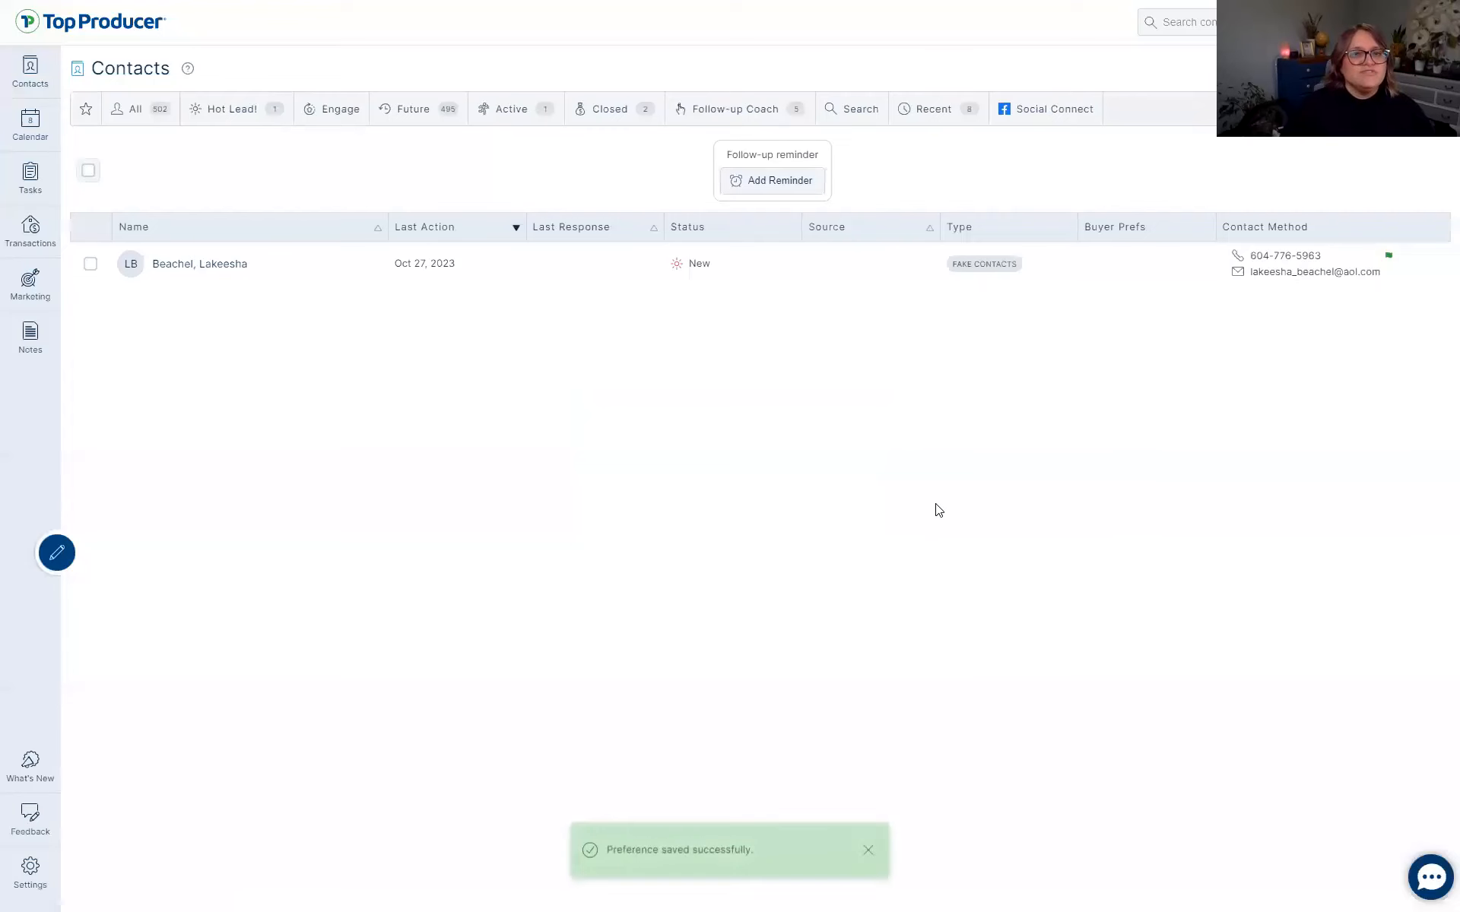
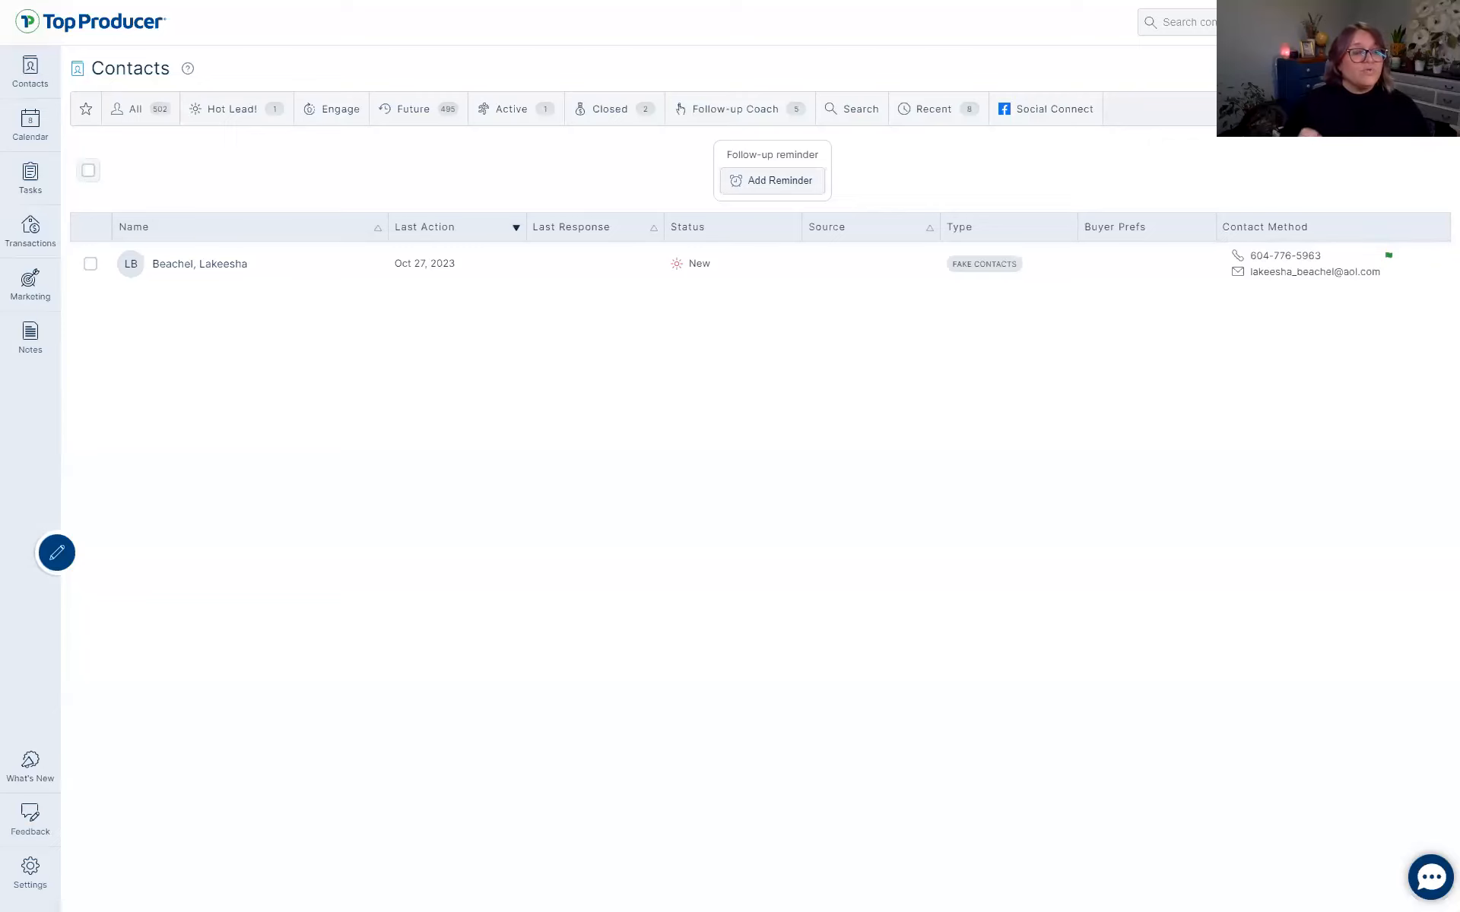
Create a contact tab labelled 'Heather Investments' filtered to the 'Heather made me type this' type.
click(1298, 71)
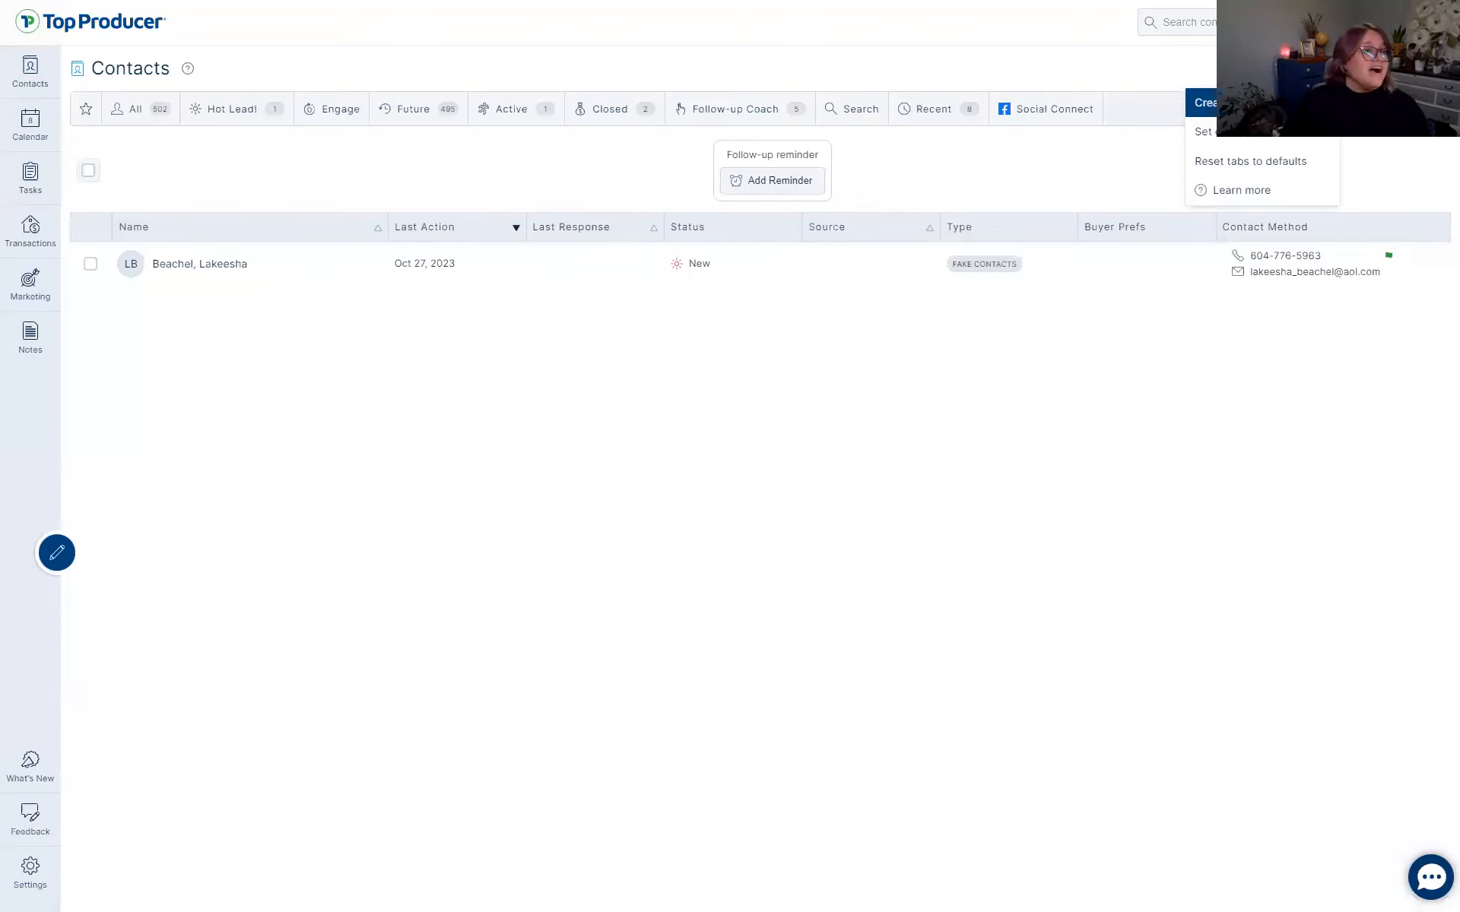
click(1203, 102)
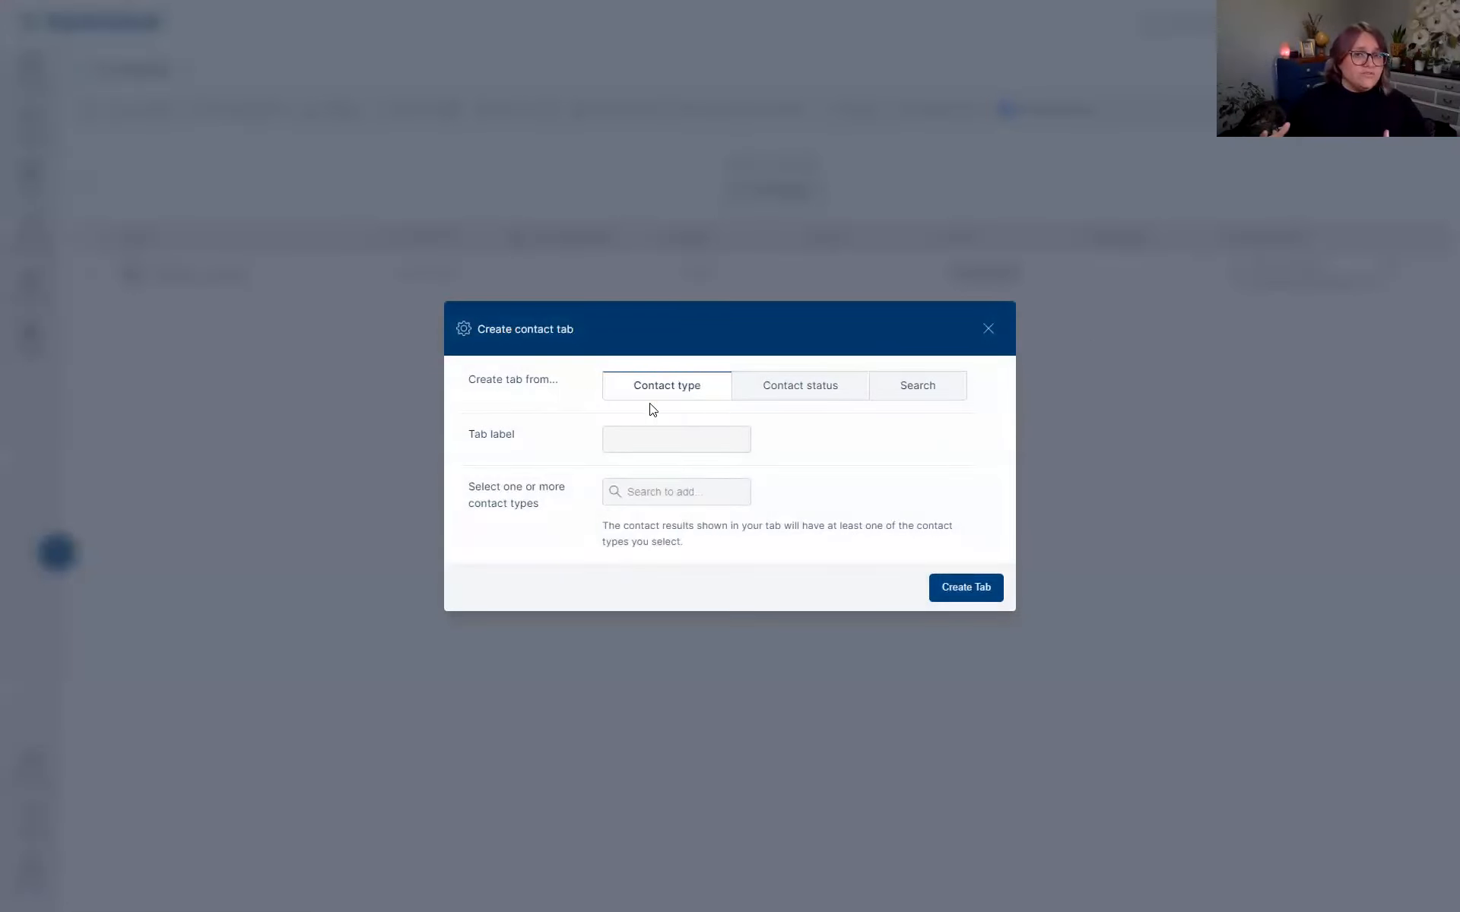
click(670, 391)
click(670, 390)
click(670, 391)
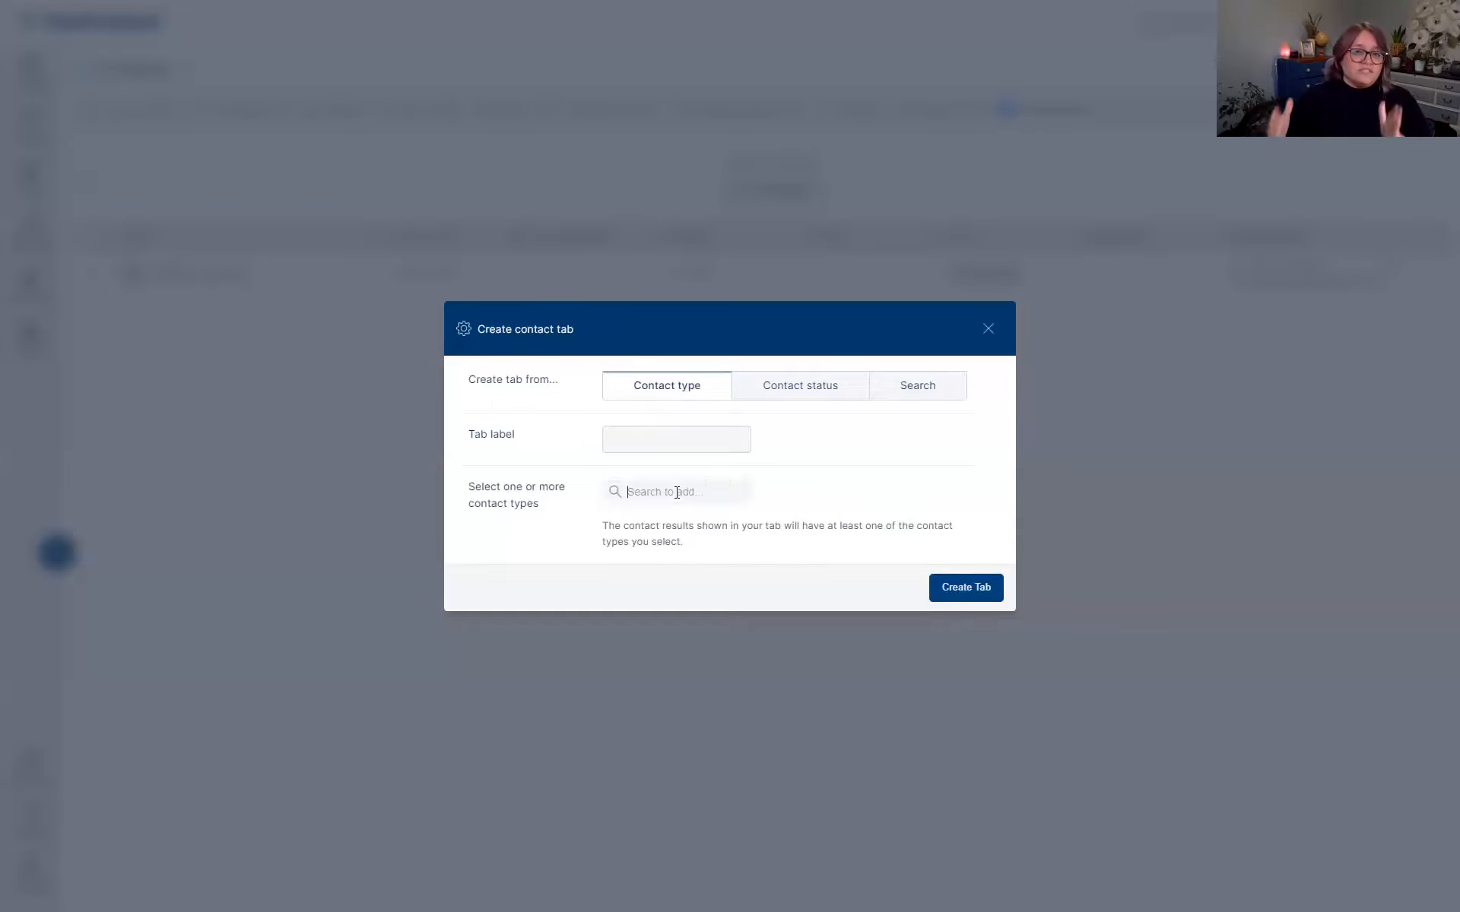
click(642, 492)
scroll(700, 624, down, 3)
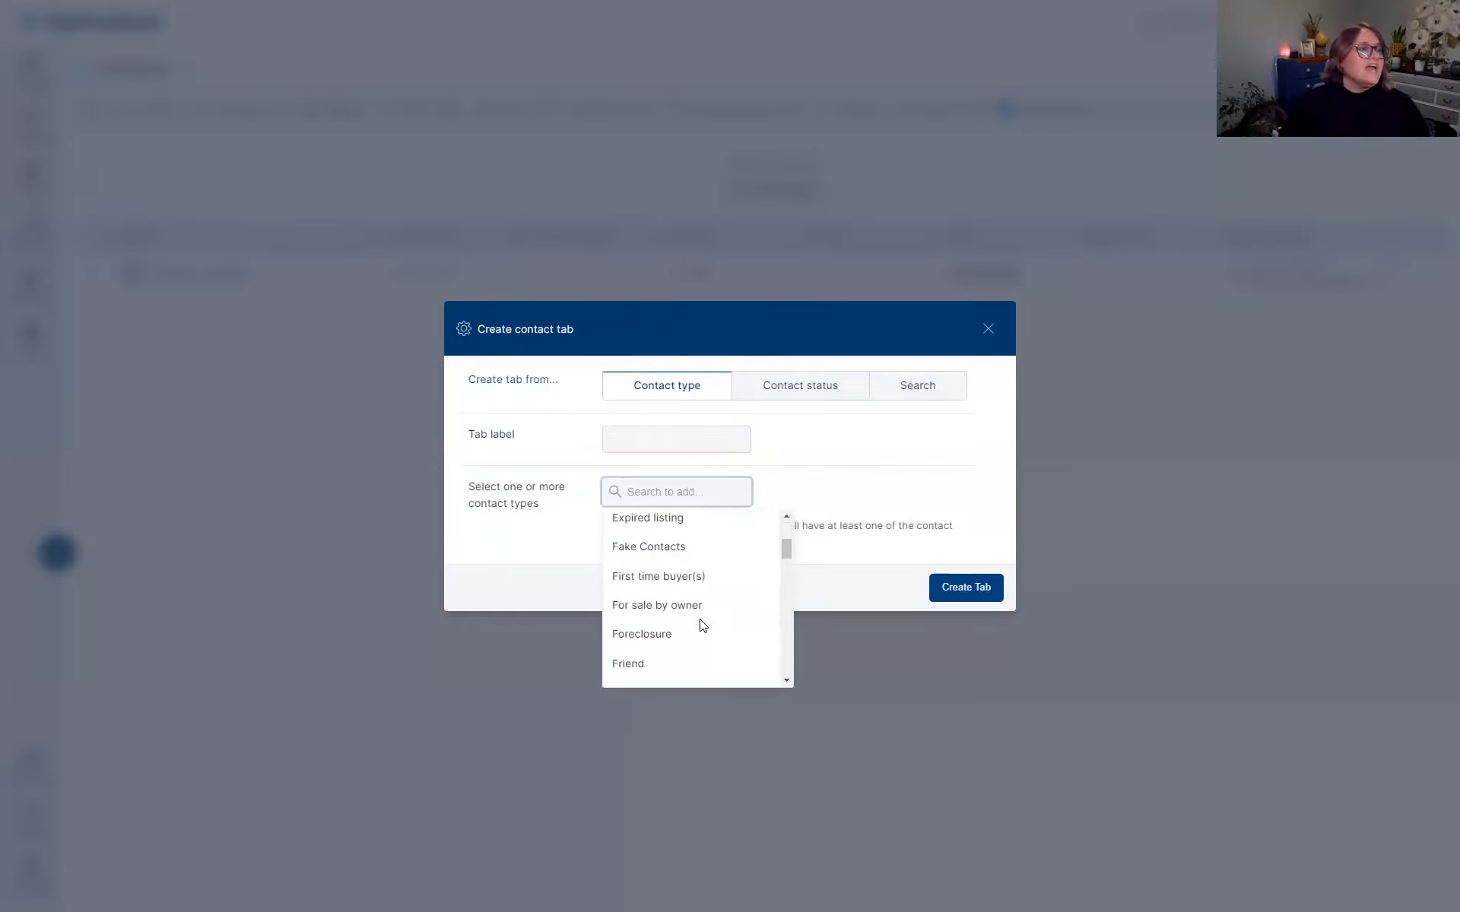
scroll(703, 626, down, 1)
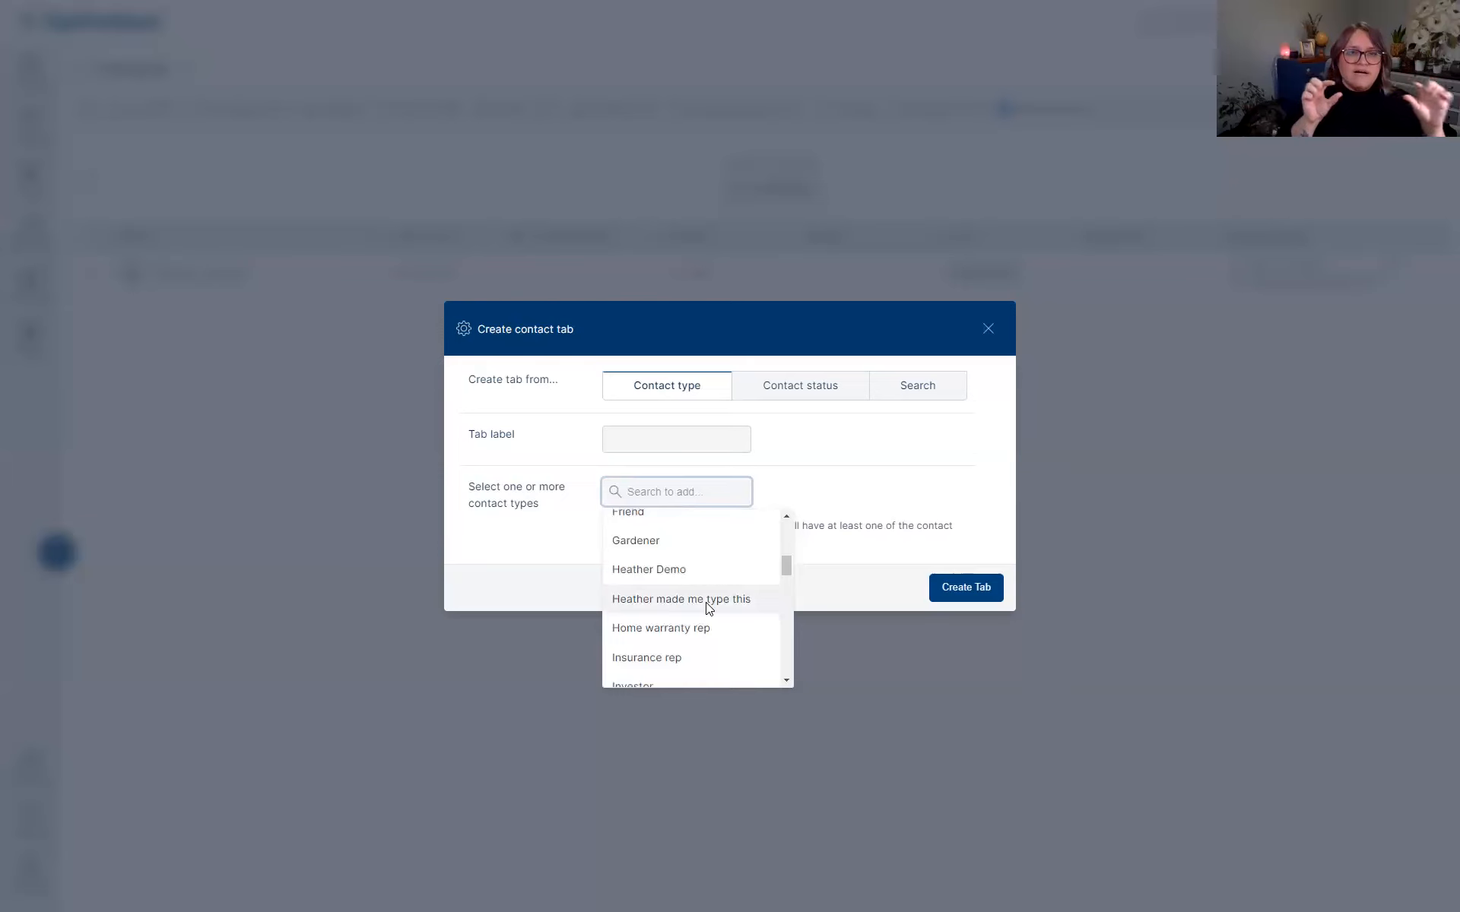
click(701, 601)
click(667, 421)
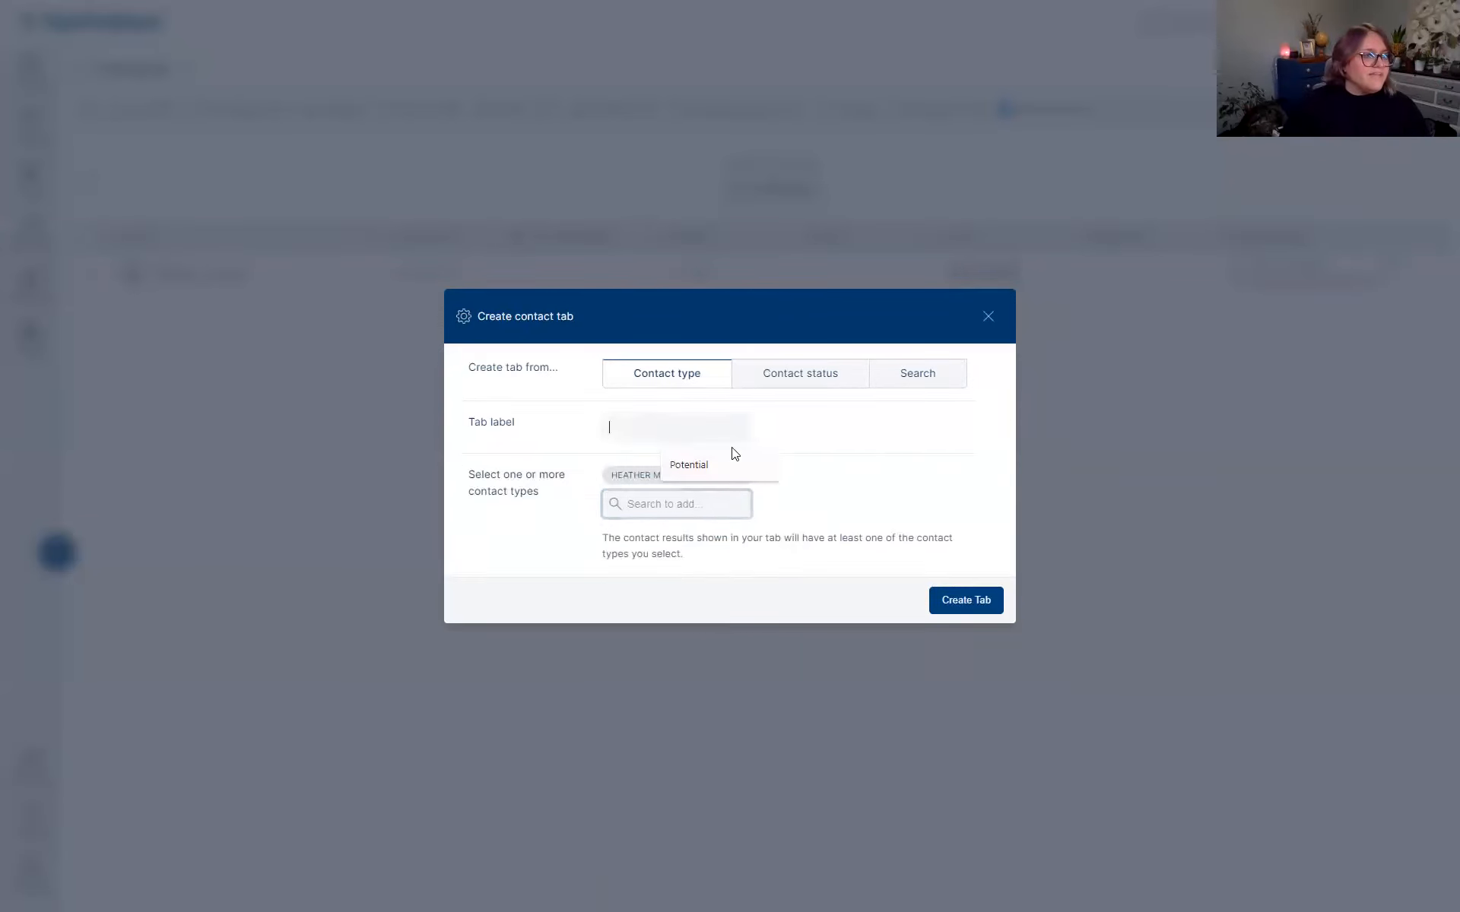
text(Heather)
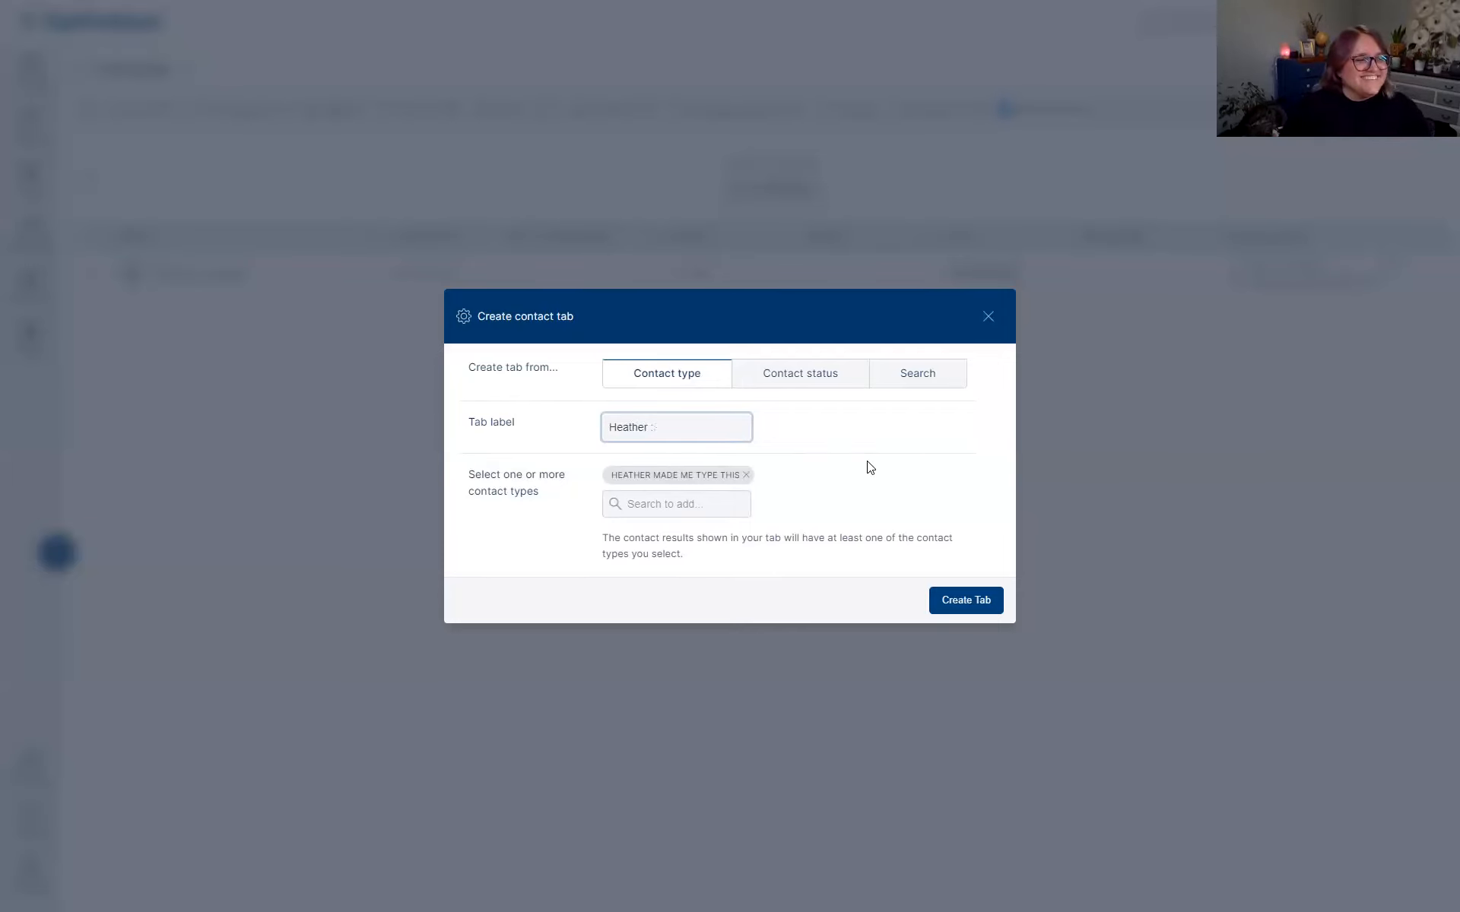
text(Investments)
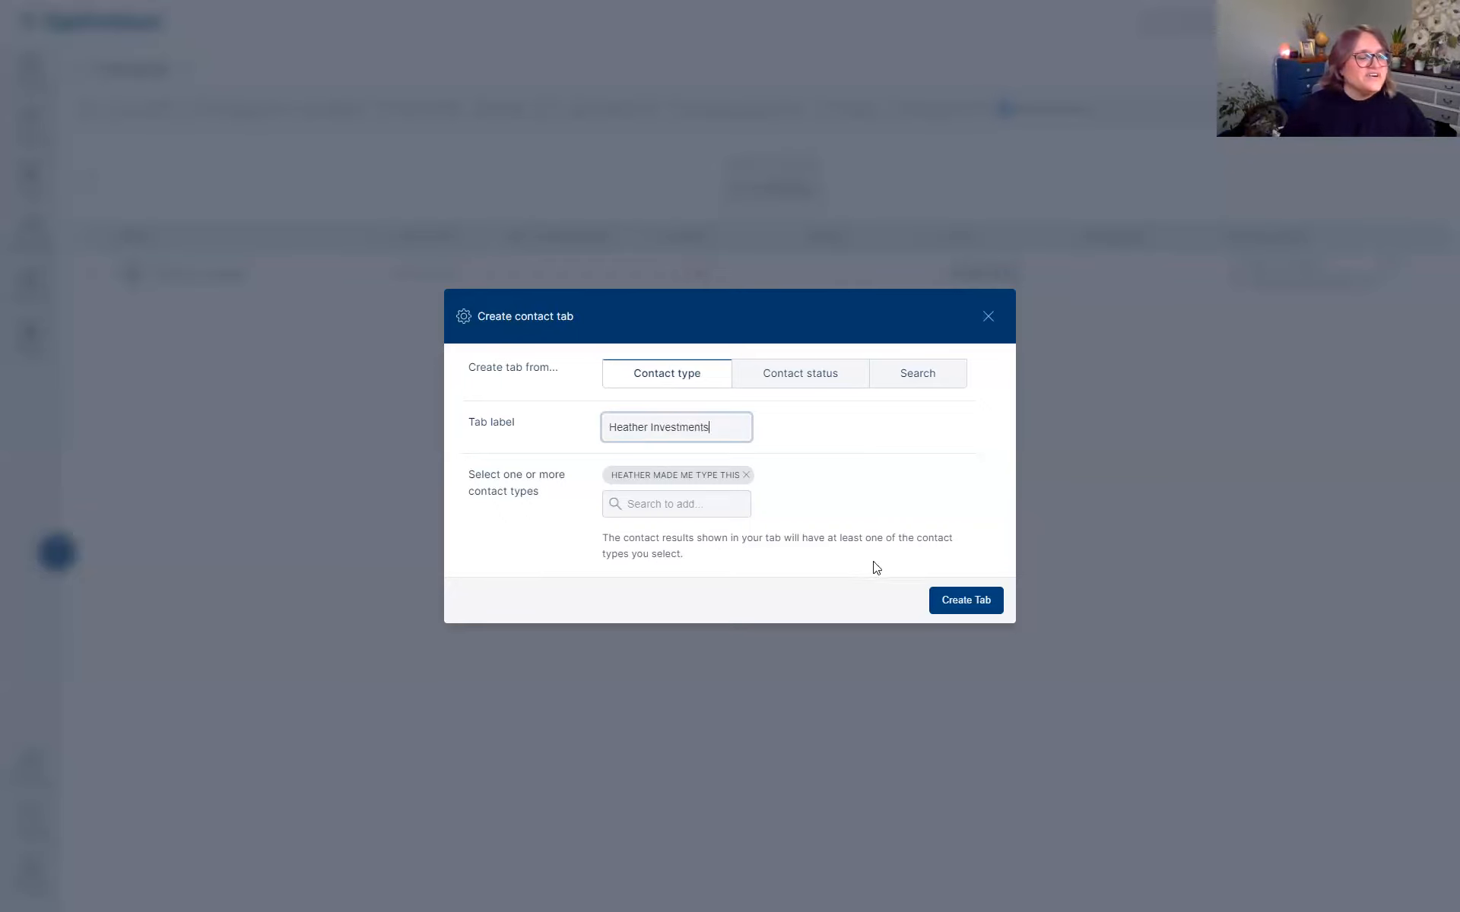
click(951, 603)
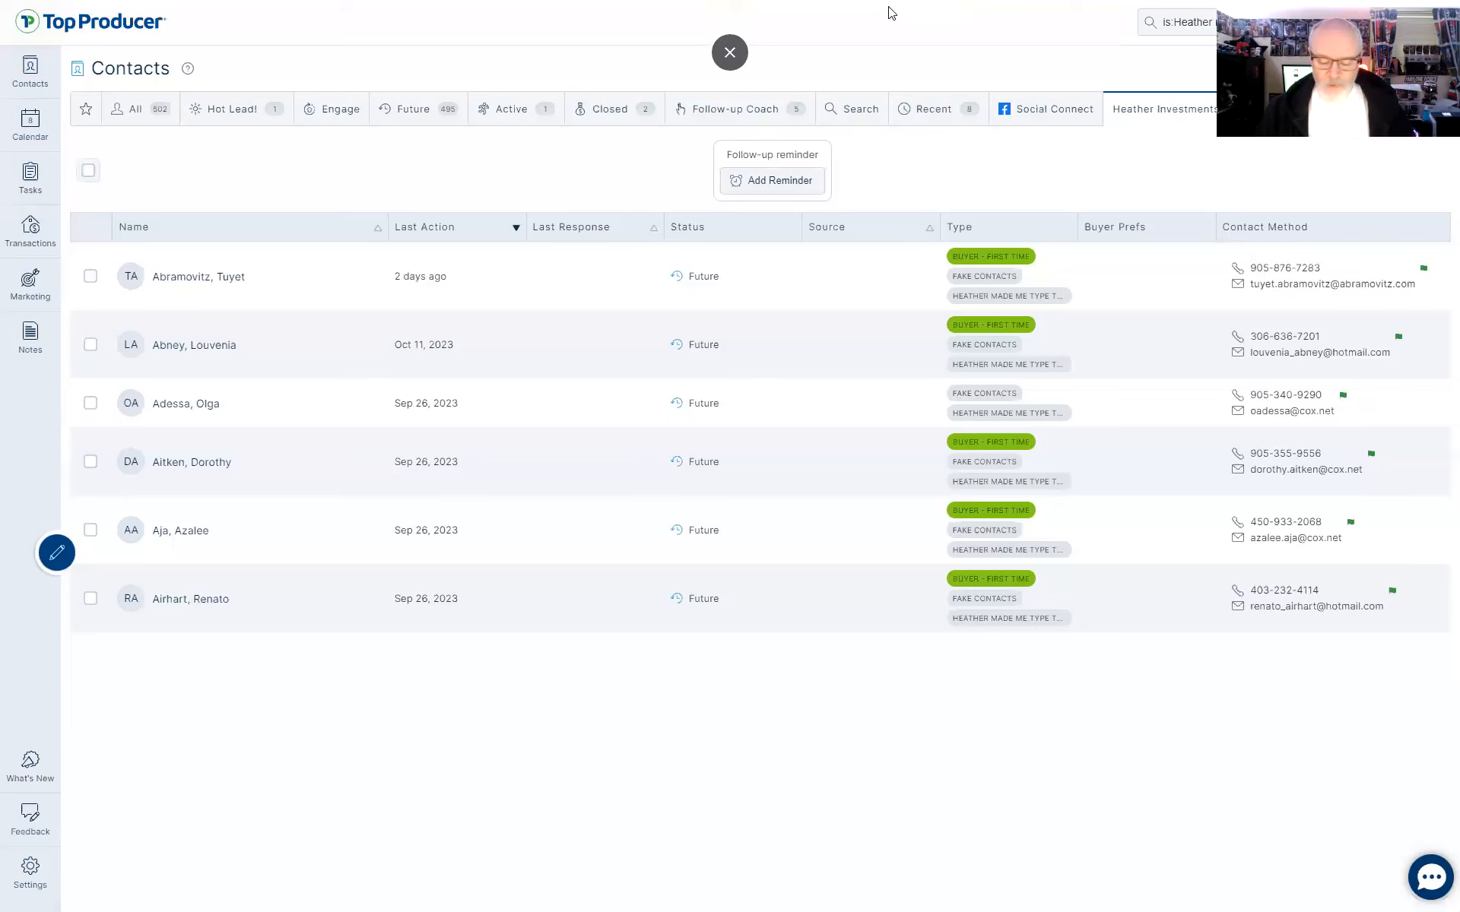
Detach the Top Producer Contacts page into its own window, resized over the old home page.
click(730, 52)
drag(312, 13, 457, 199)
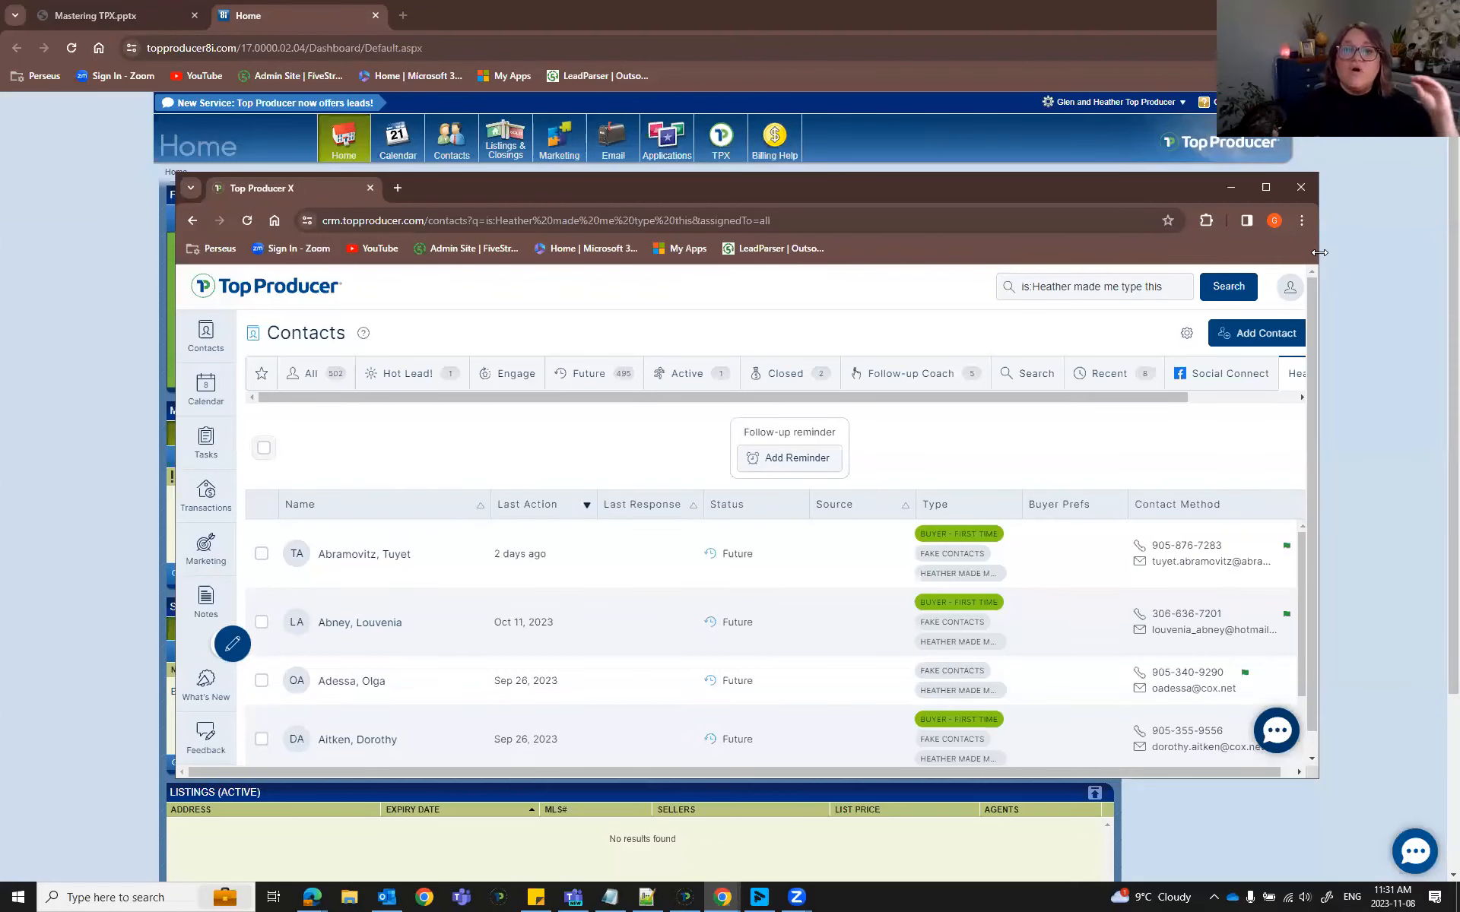
drag(1319, 252, 1061, 248)
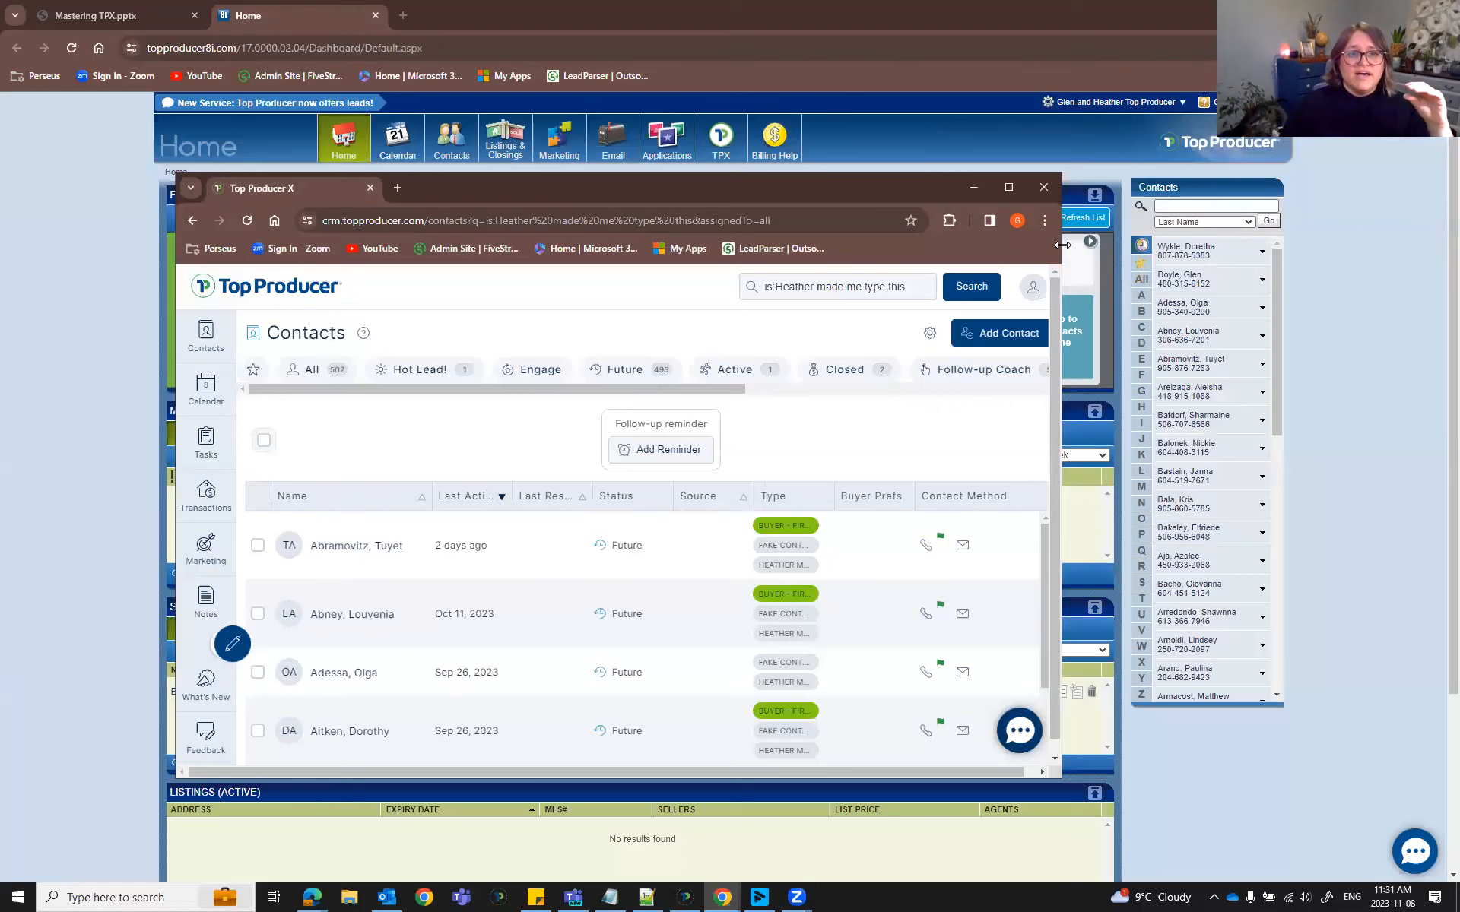
drag(1062, 245, 1173, 245)
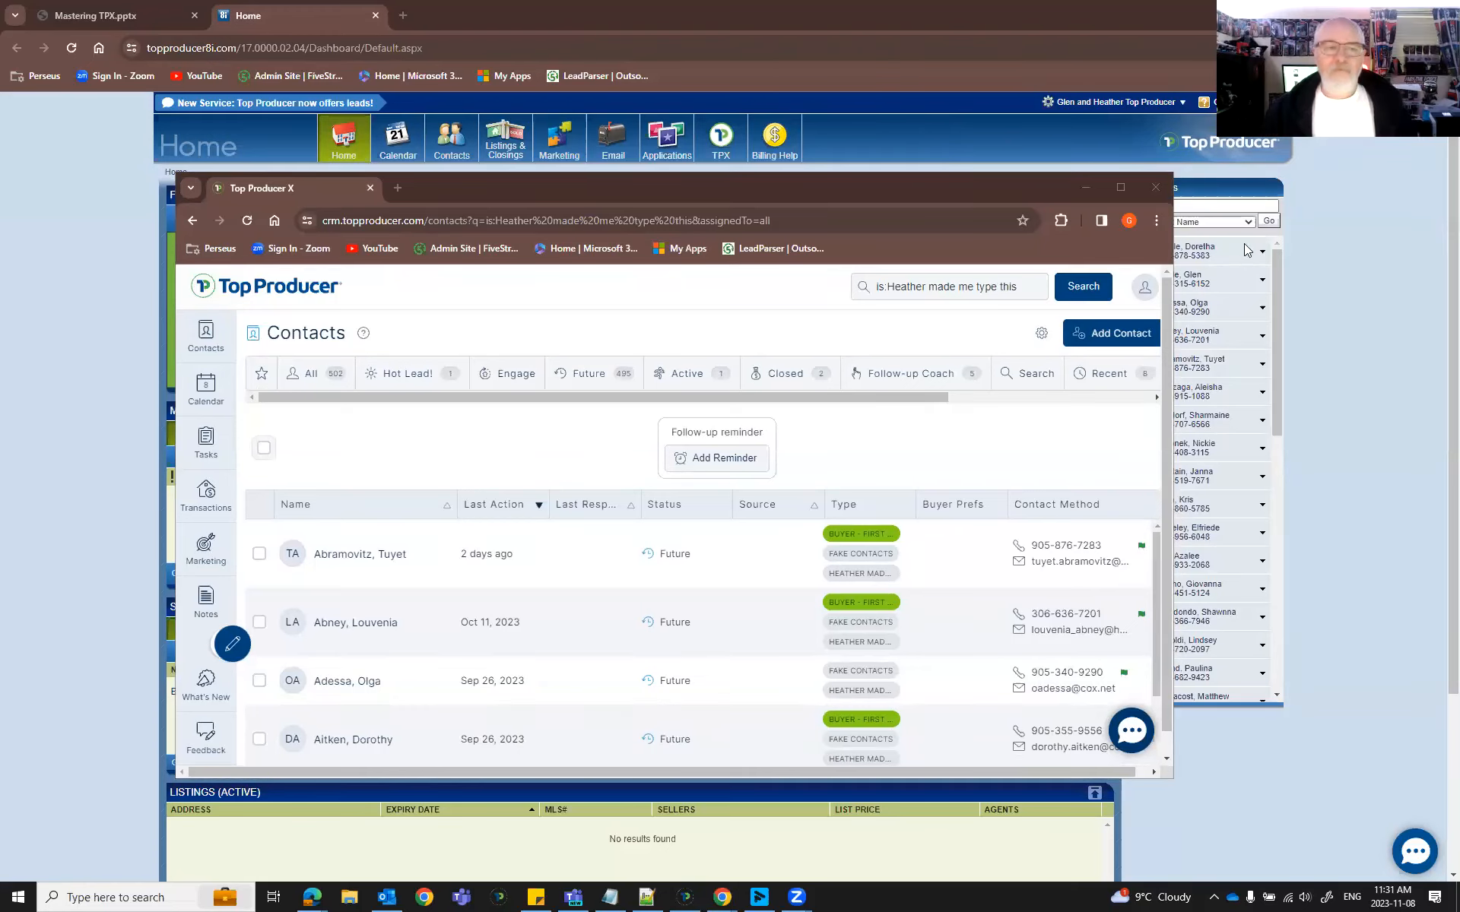
Close the old Top Producer home tab and bring the contacts window forward.
click(374, 15)
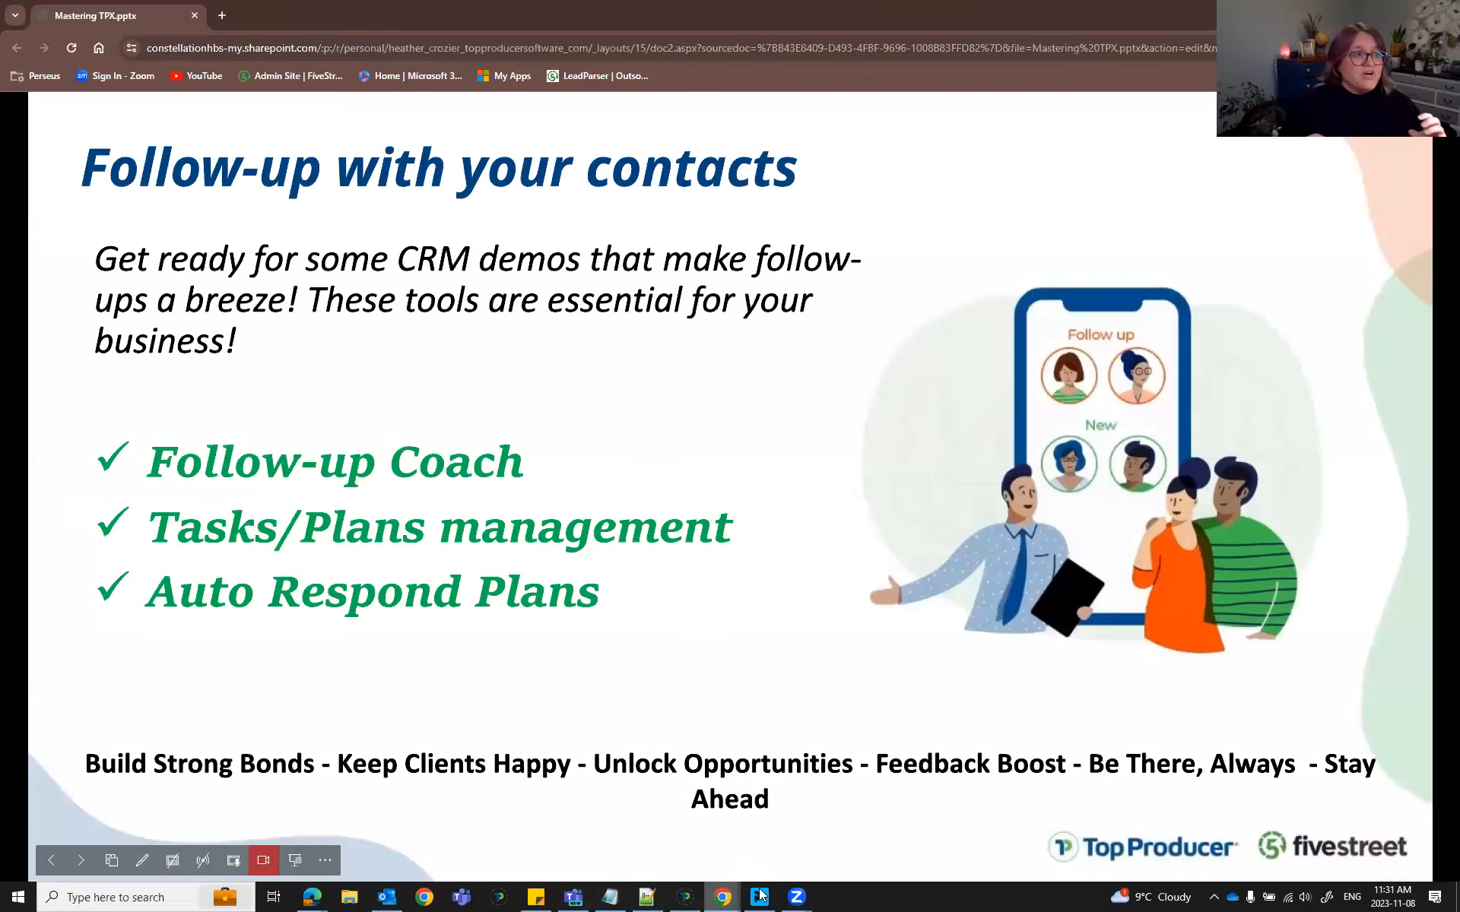
mouse_move(731, 895)
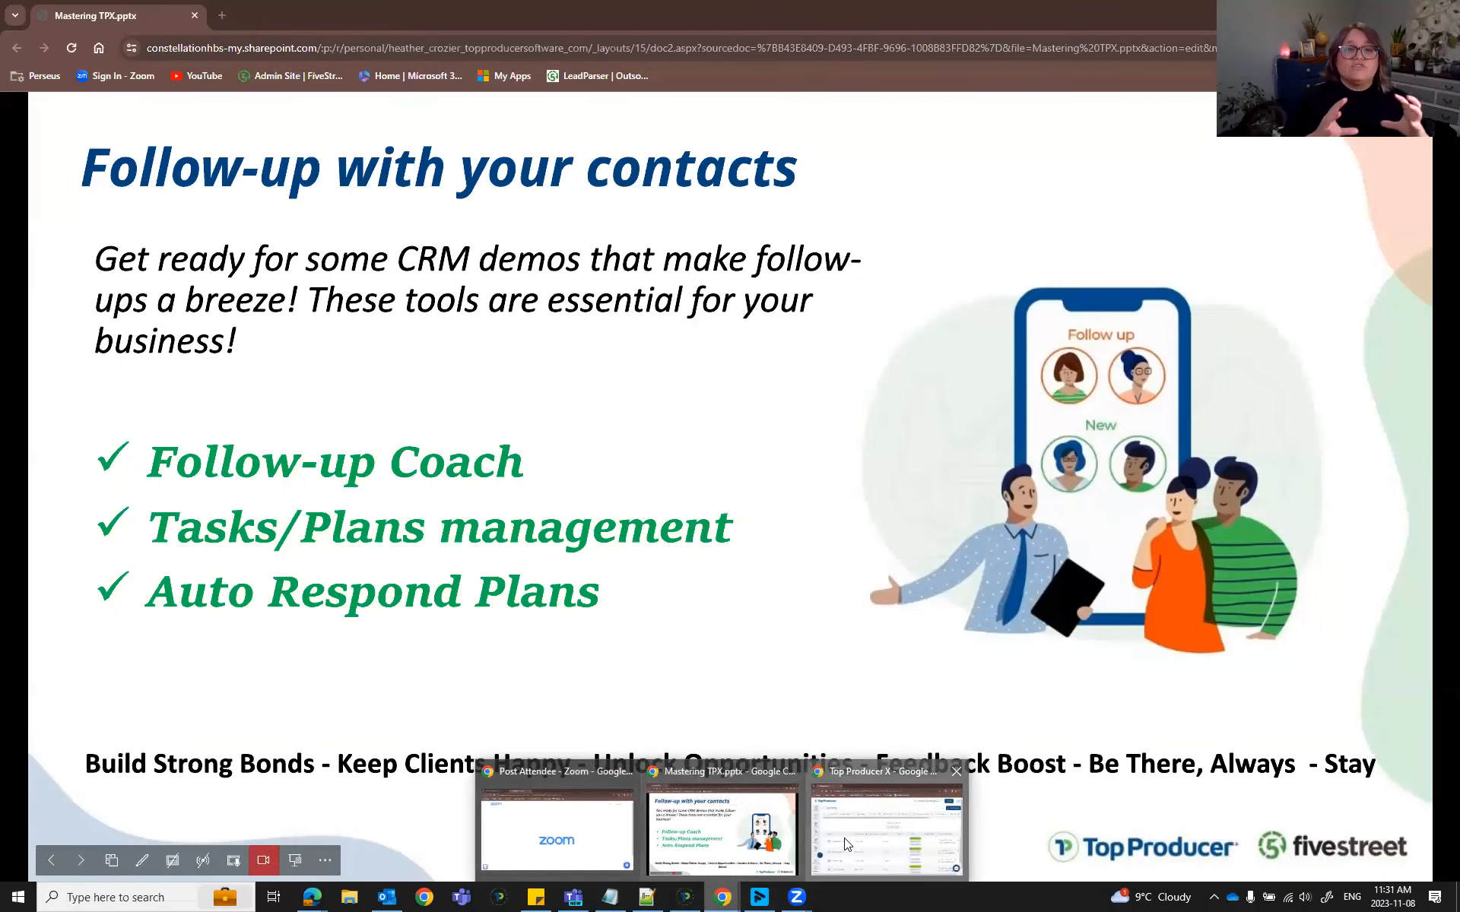
click(848, 844)
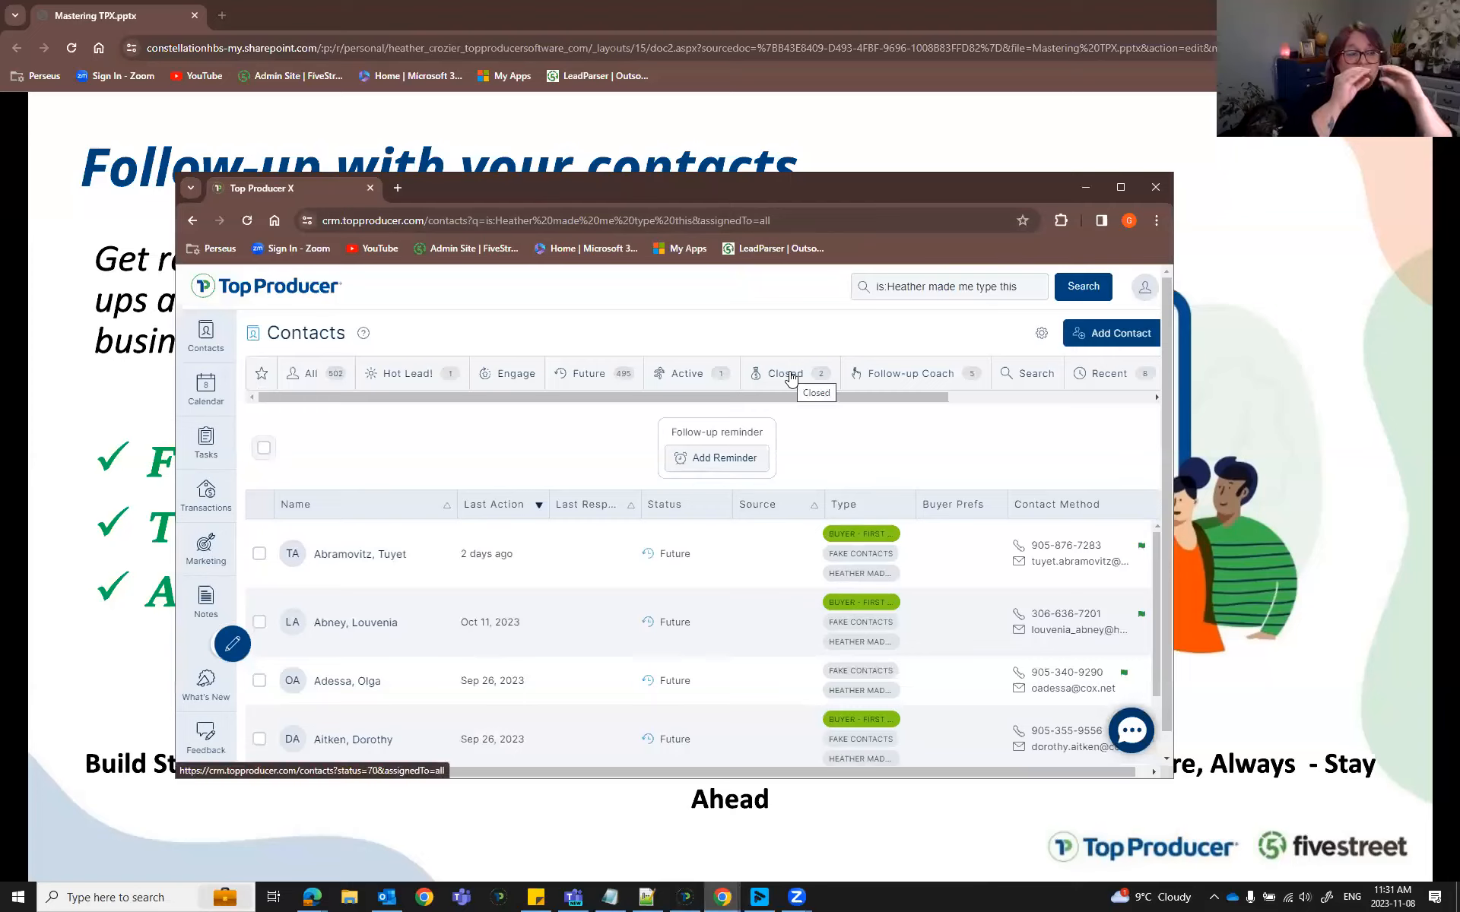
Dock the Top Producer contacts page back into the main Chrome window beside the presentation.
drag(389, 399, 773, 406)
drag(552, 407, 355, 404)
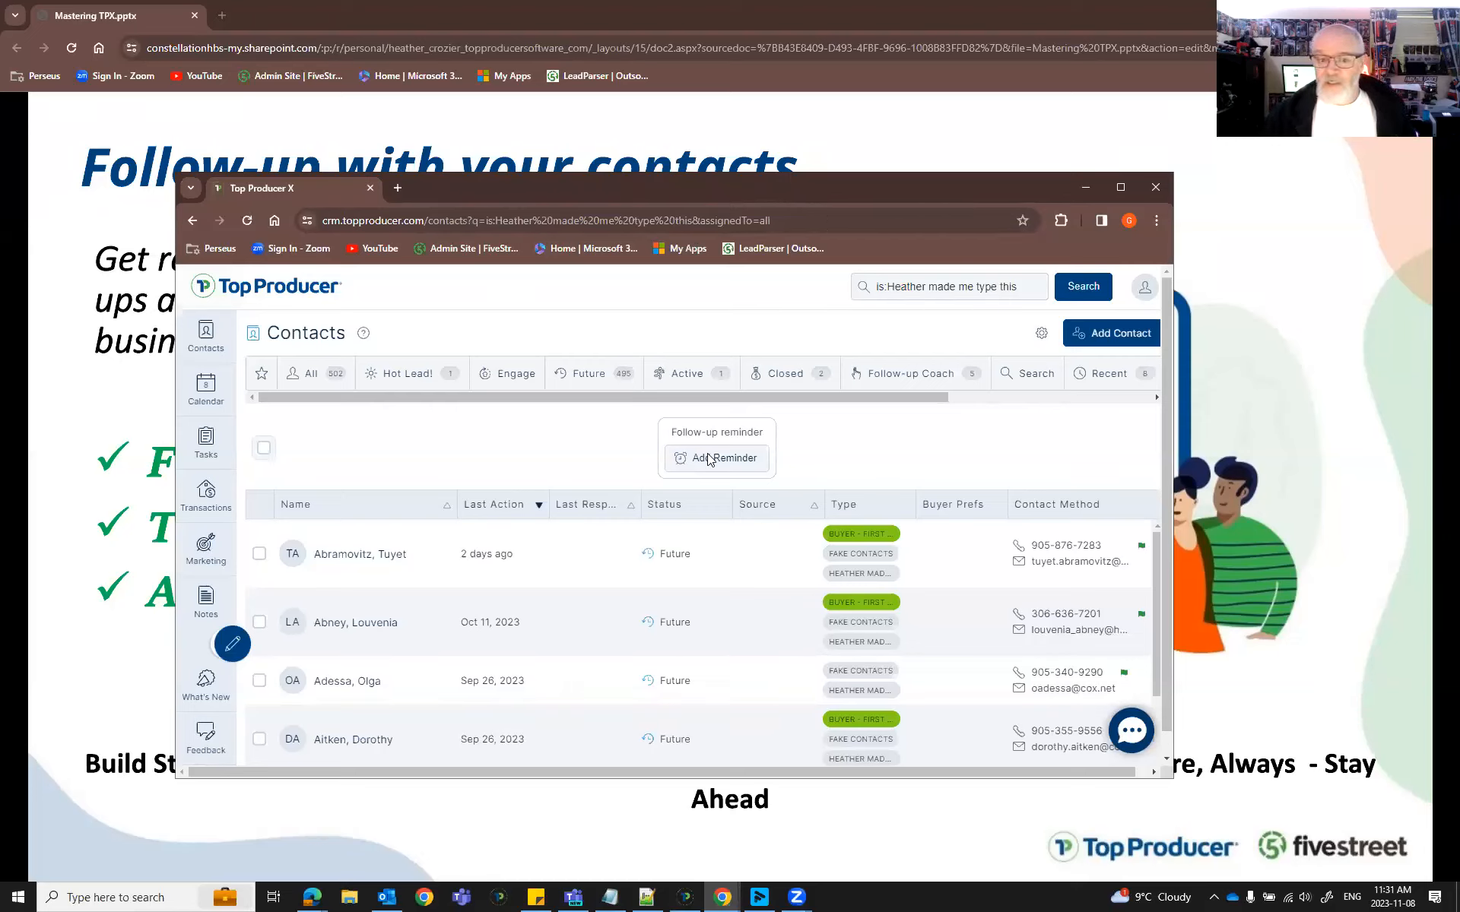
drag(328, 394, 882, 413)
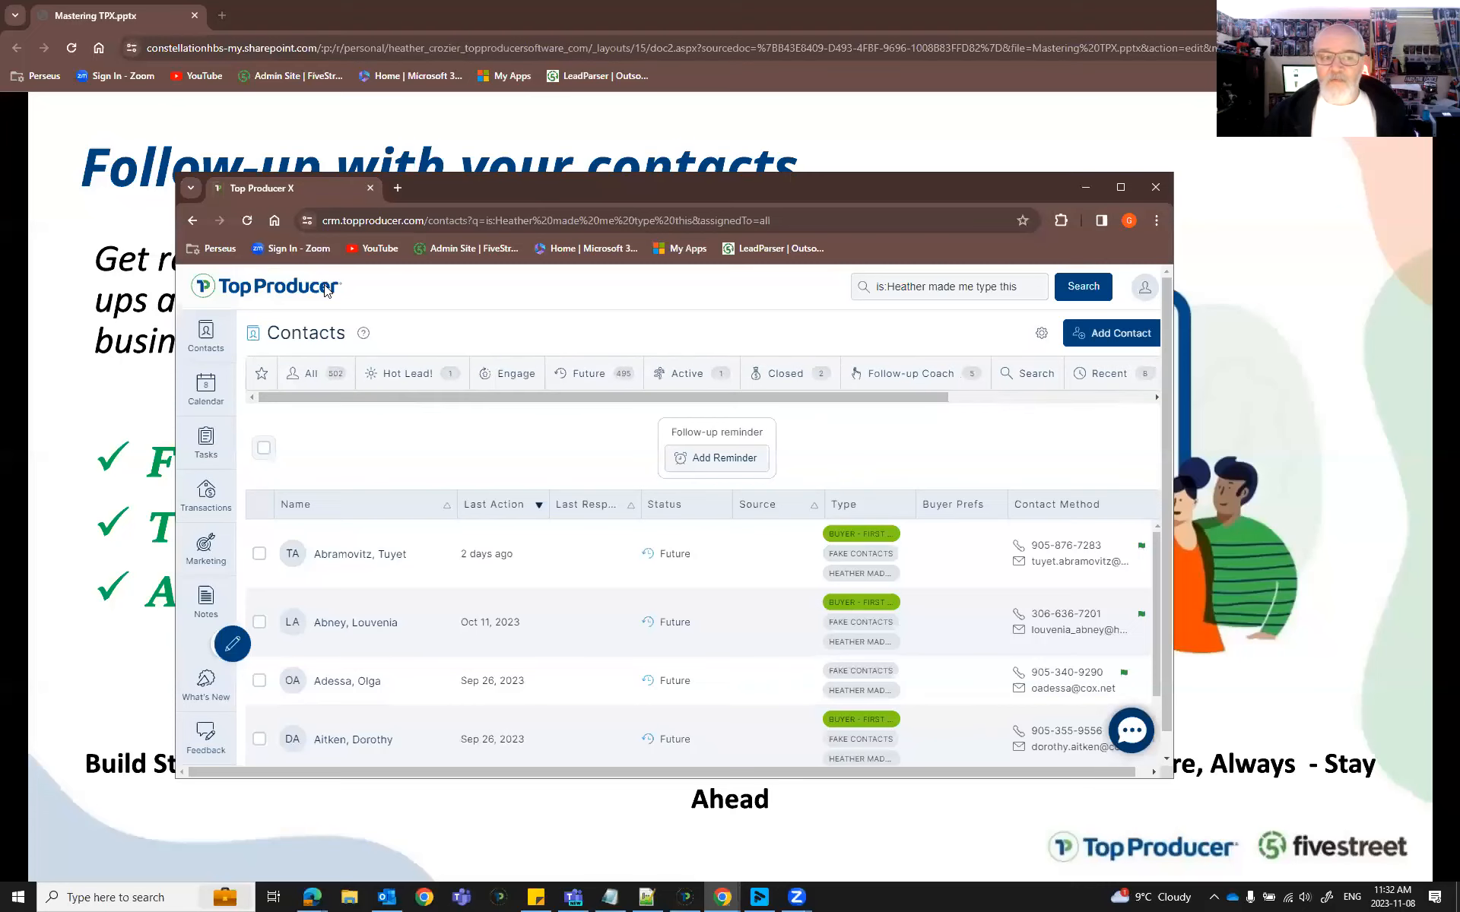
drag(276, 193, 292, 13)
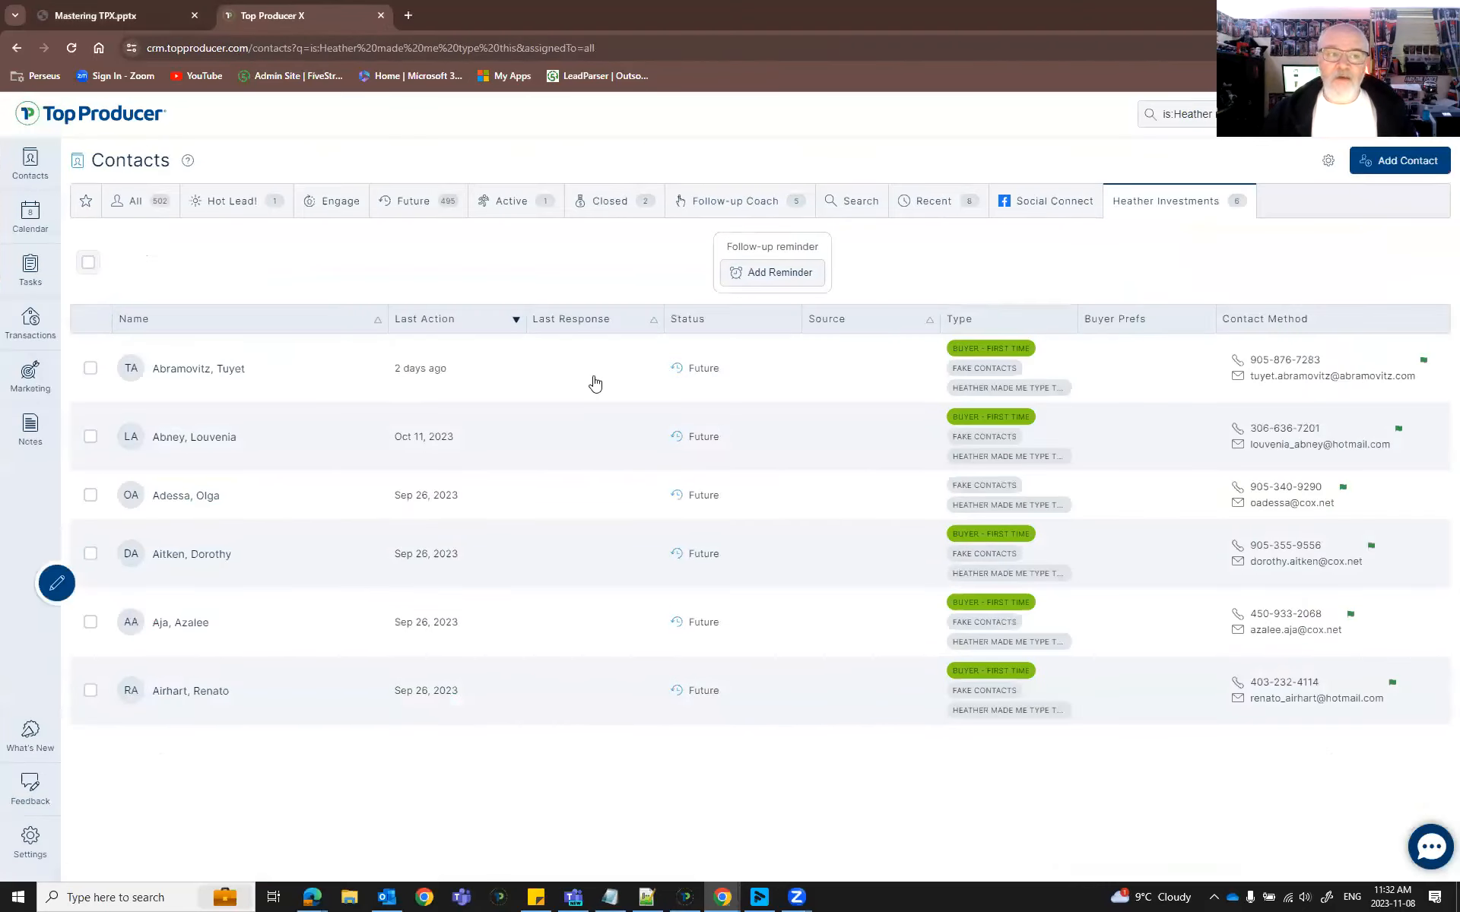
Go full screen and start a new contact tab with the Heather Demo and Buyer types.
key(F11)
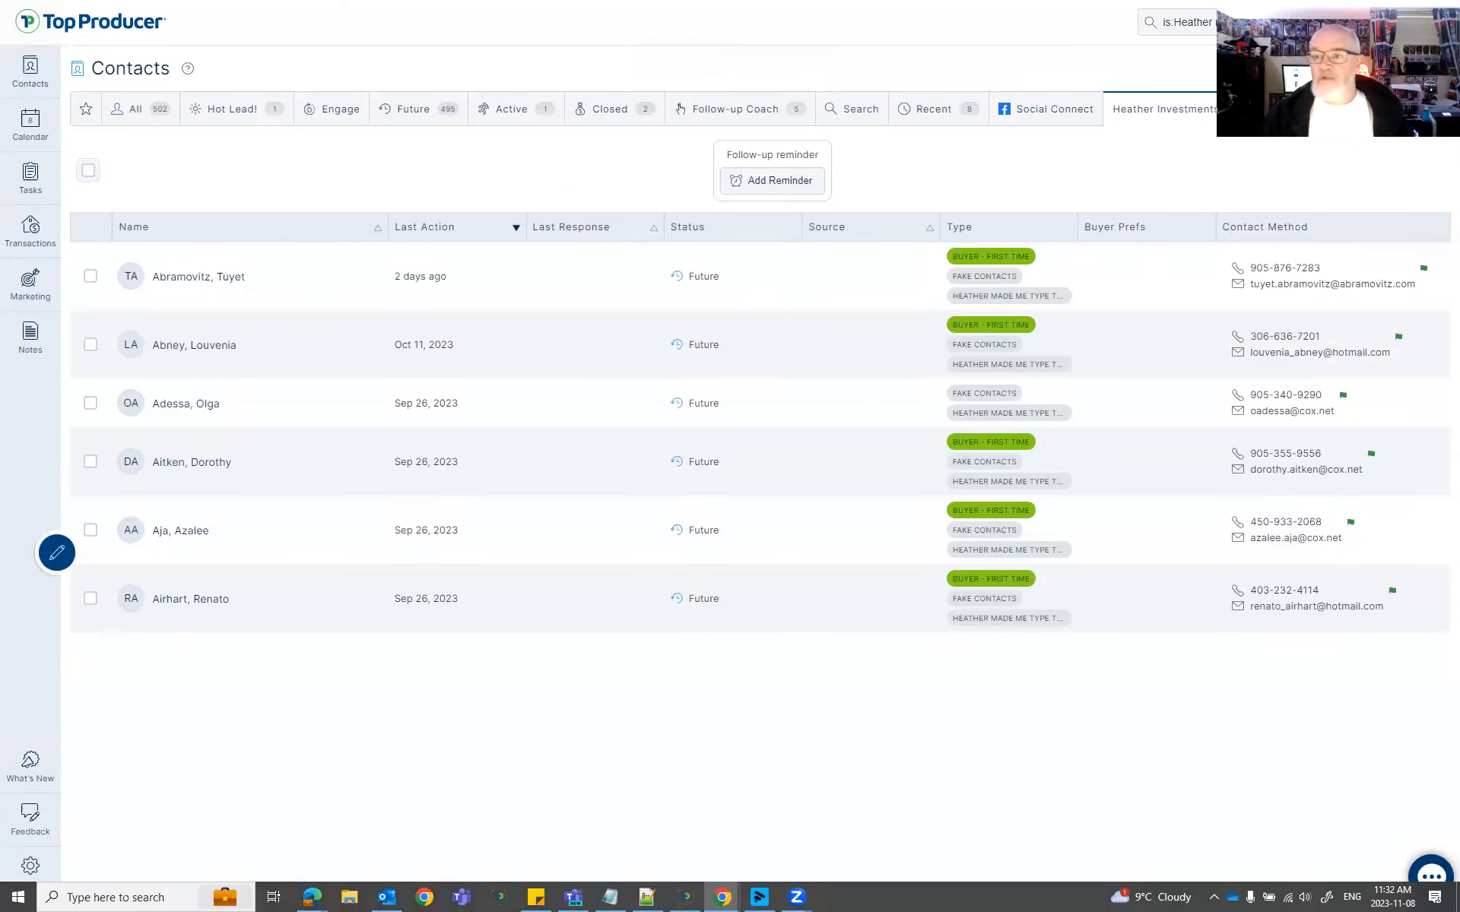
click(1325, 108)
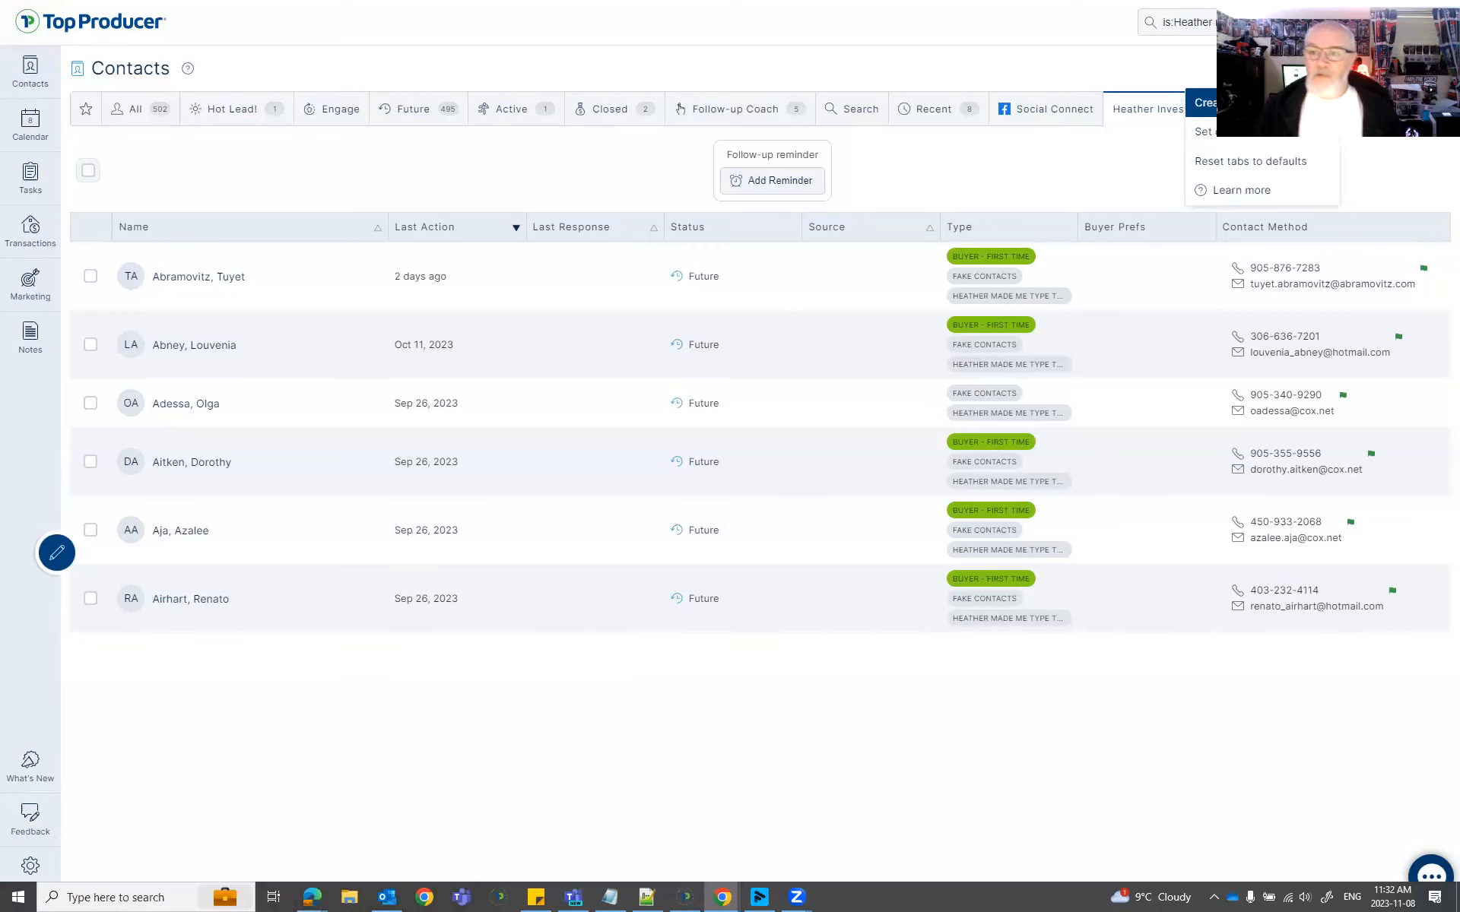
click(1209, 102)
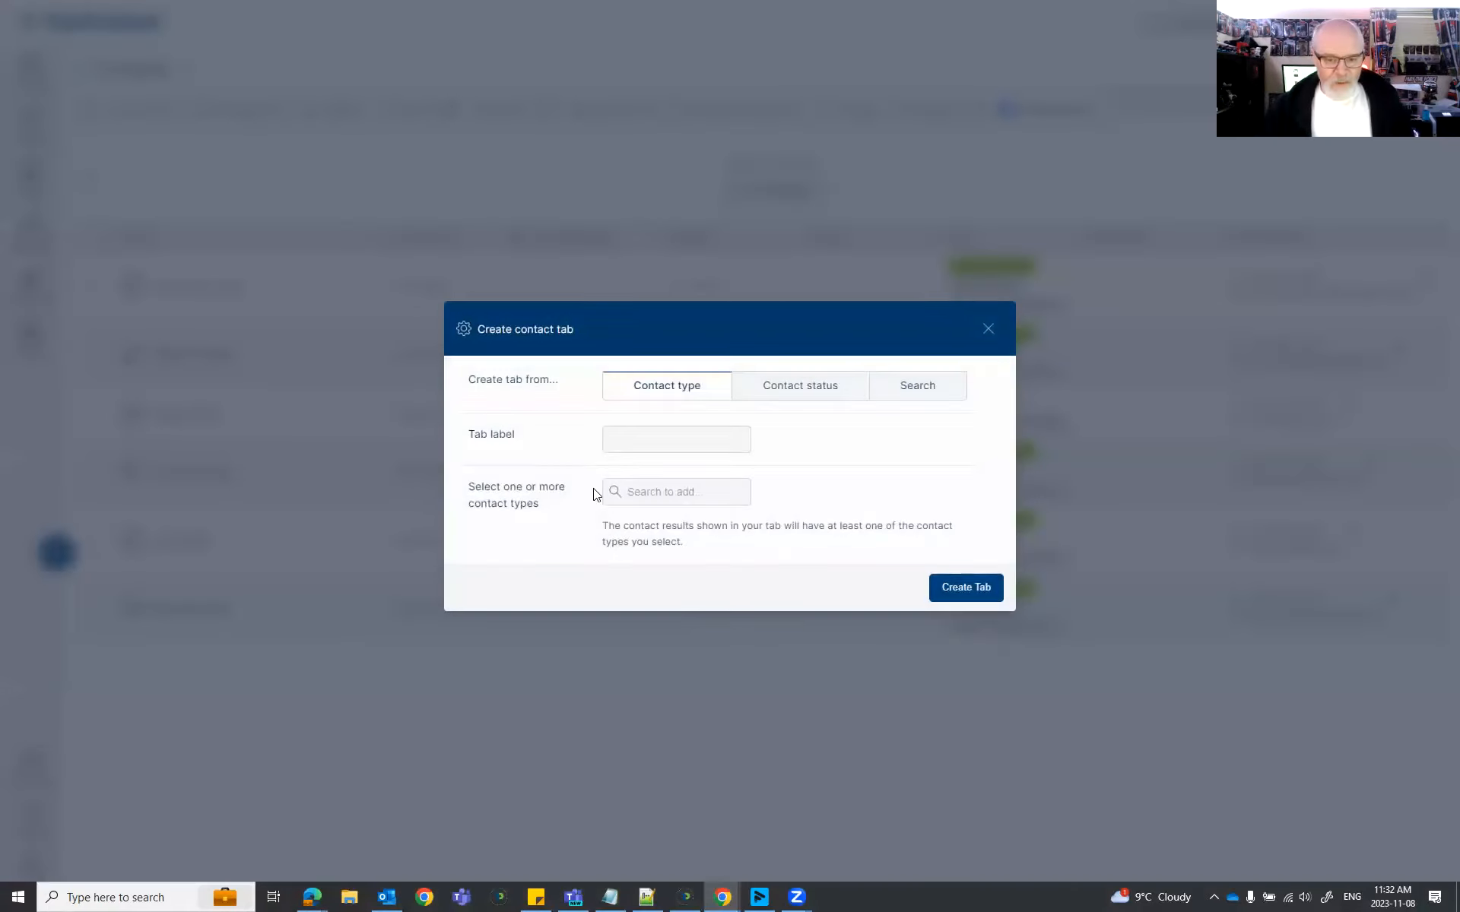
click(632, 491)
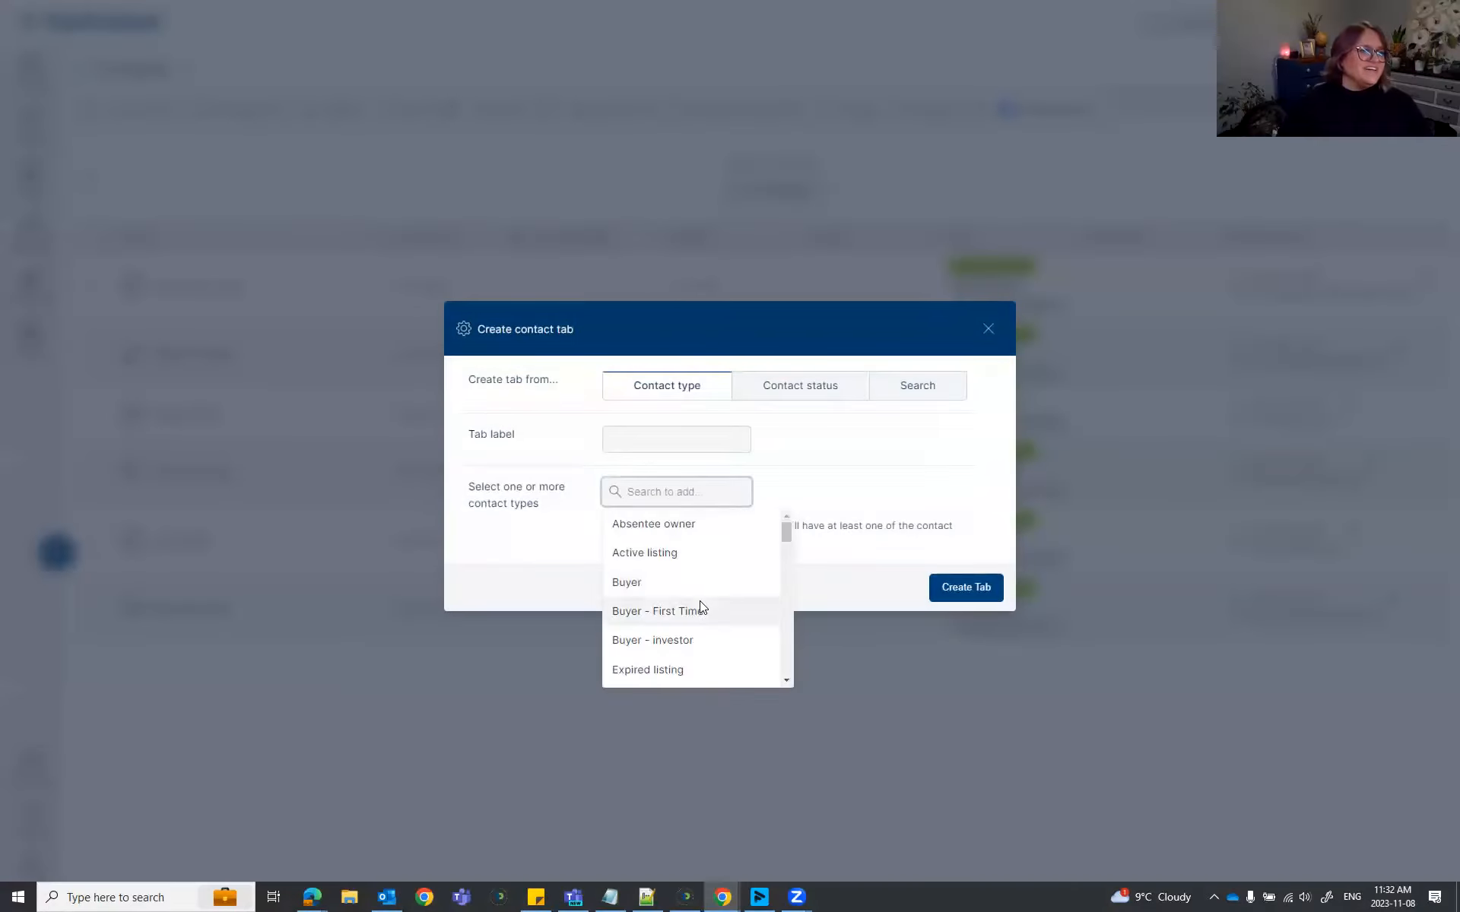
scroll(700, 601, down, 3)
scroll(696, 567, up, 2)
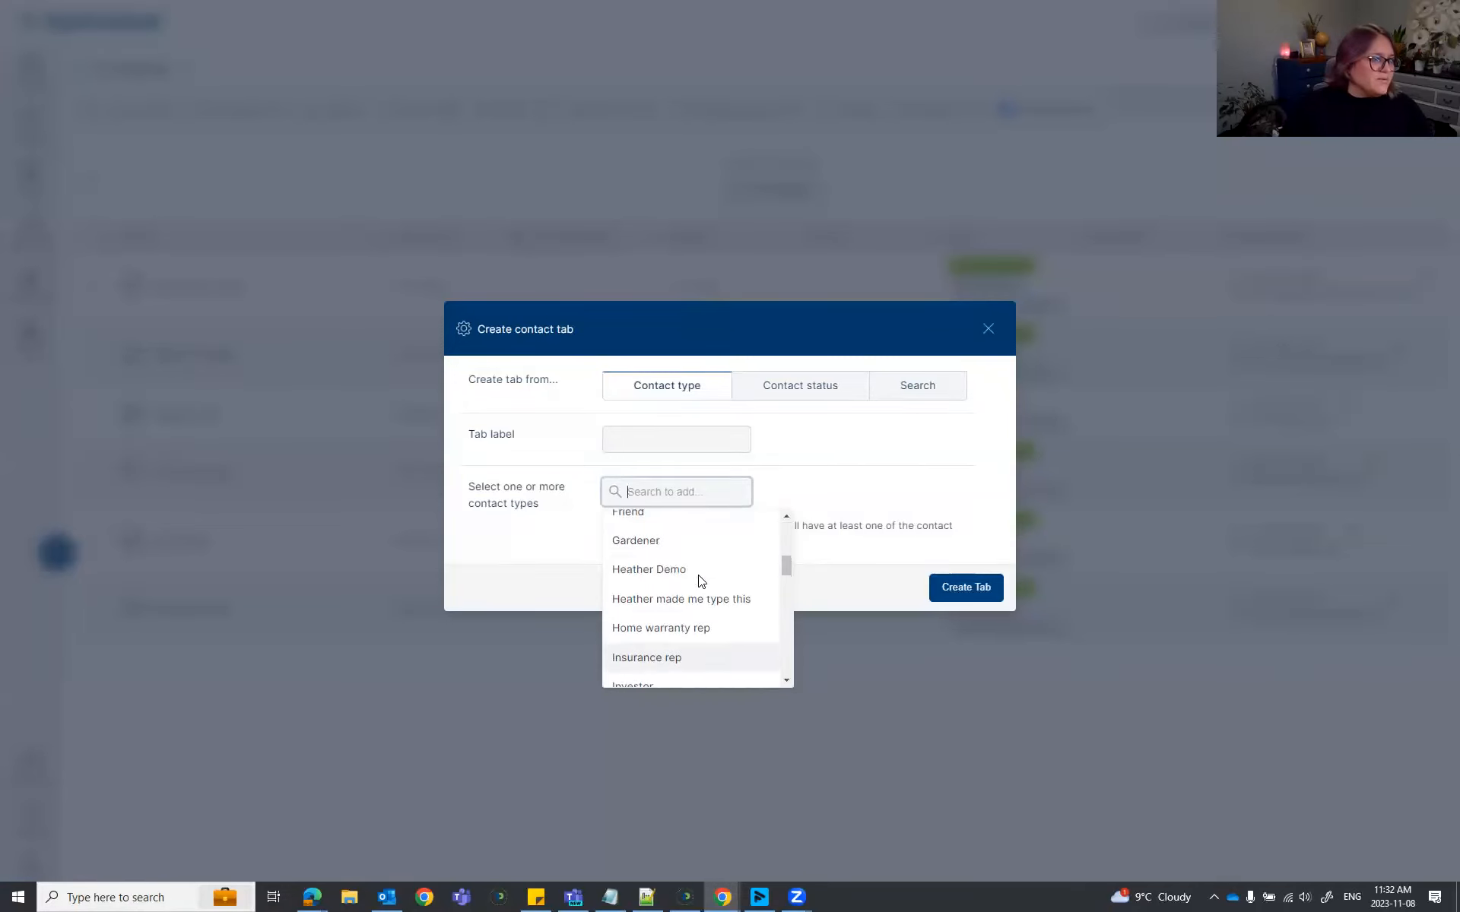
click(691, 572)
click(677, 505)
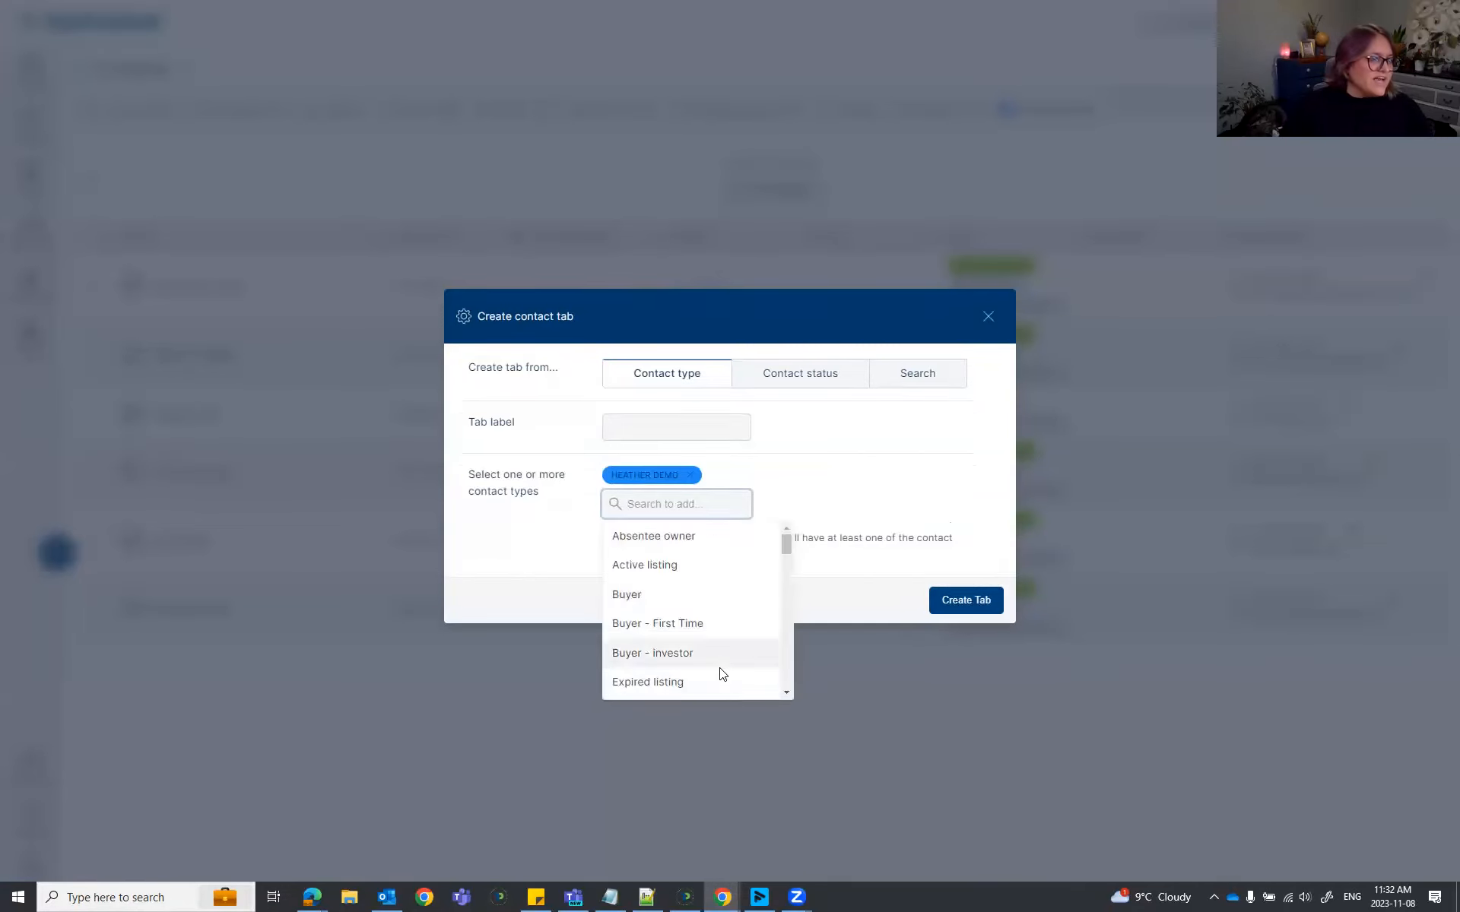
click(681, 600)
Add the Military families and Buyer - First Time types, label the tab 'De', and create it.
click(674, 512)
scroll(694, 593, down, 6)
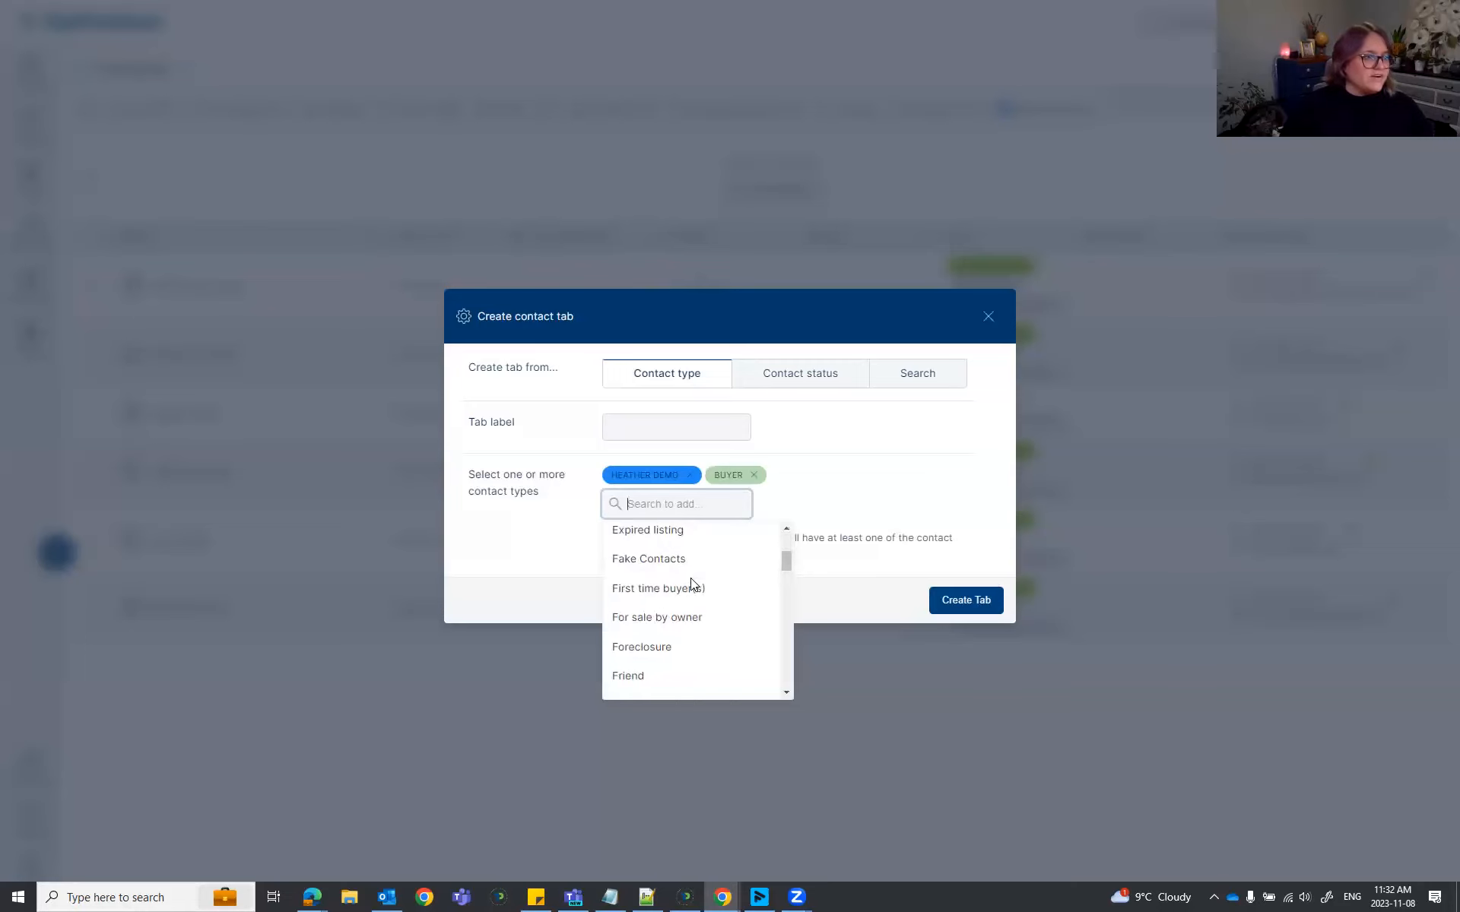
scroll(698, 615, down, 5)
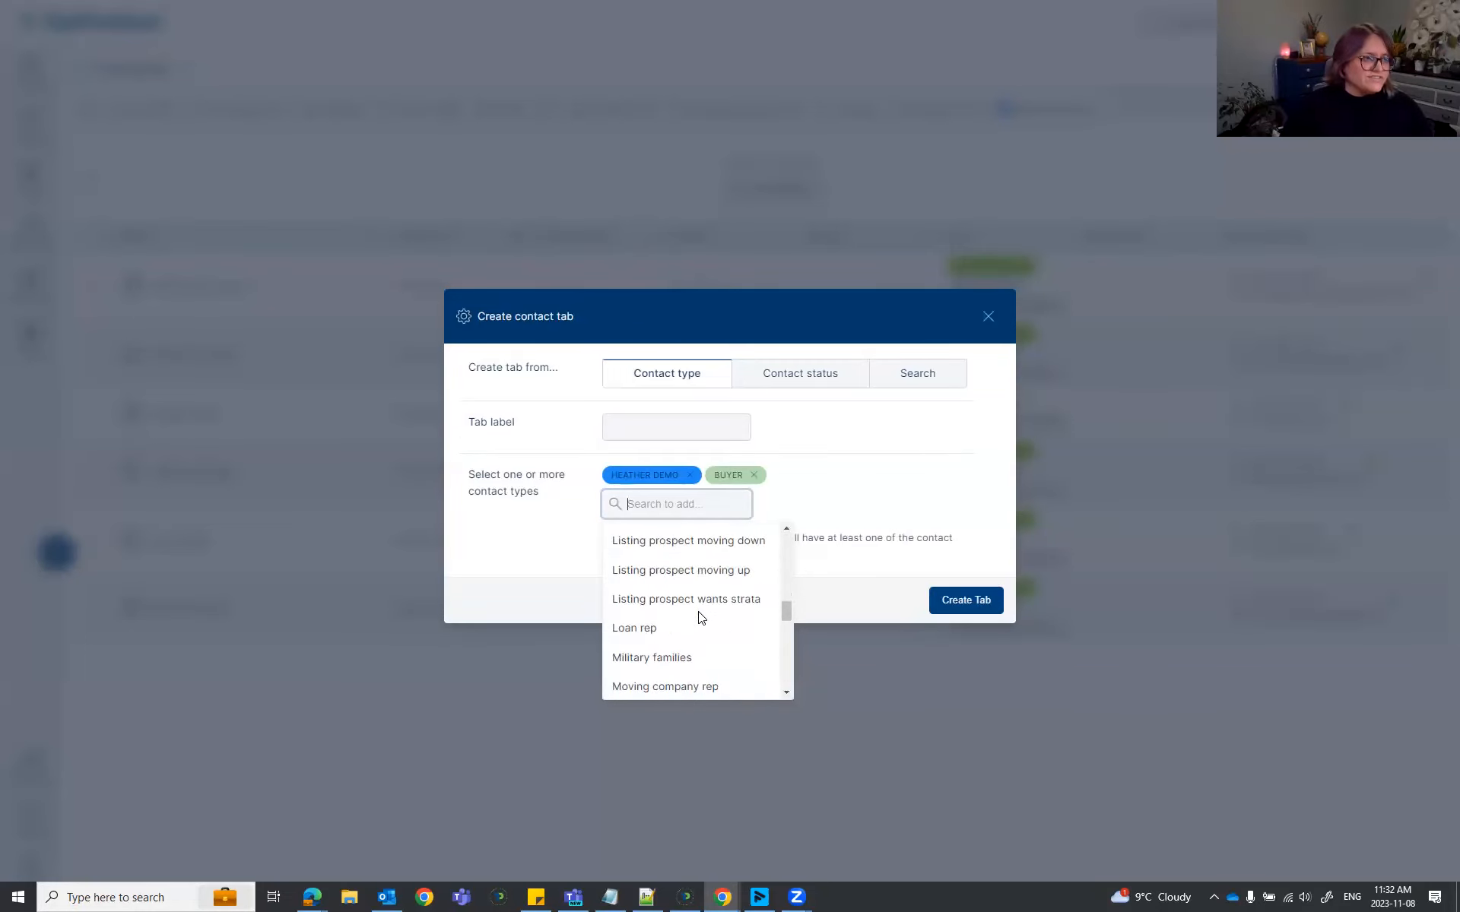
click(674, 662)
click(673, 503)
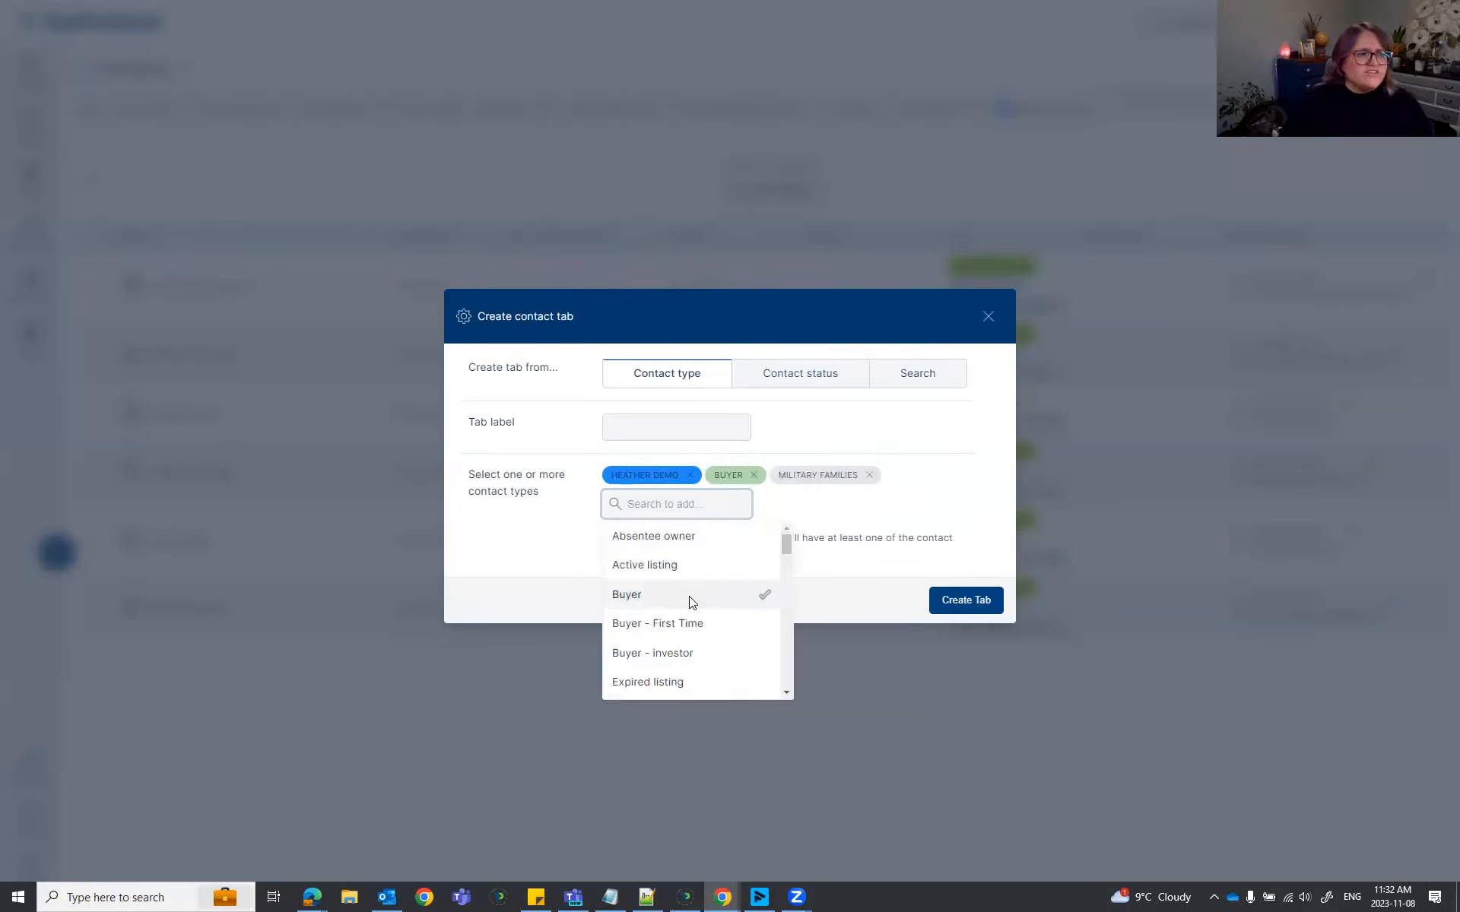
click(689, 619)
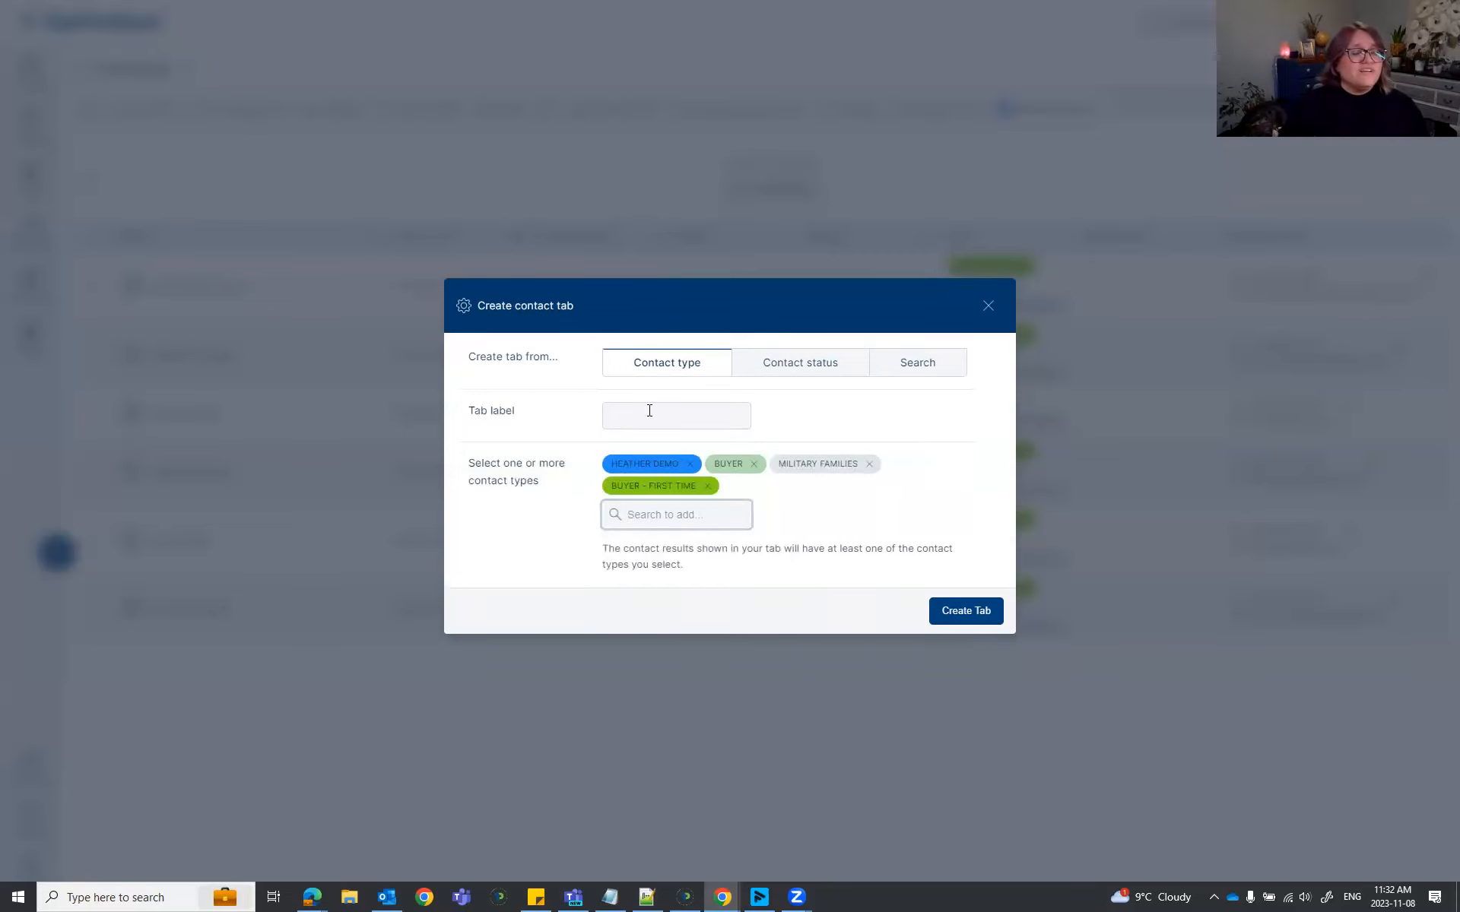
click(670, 426)
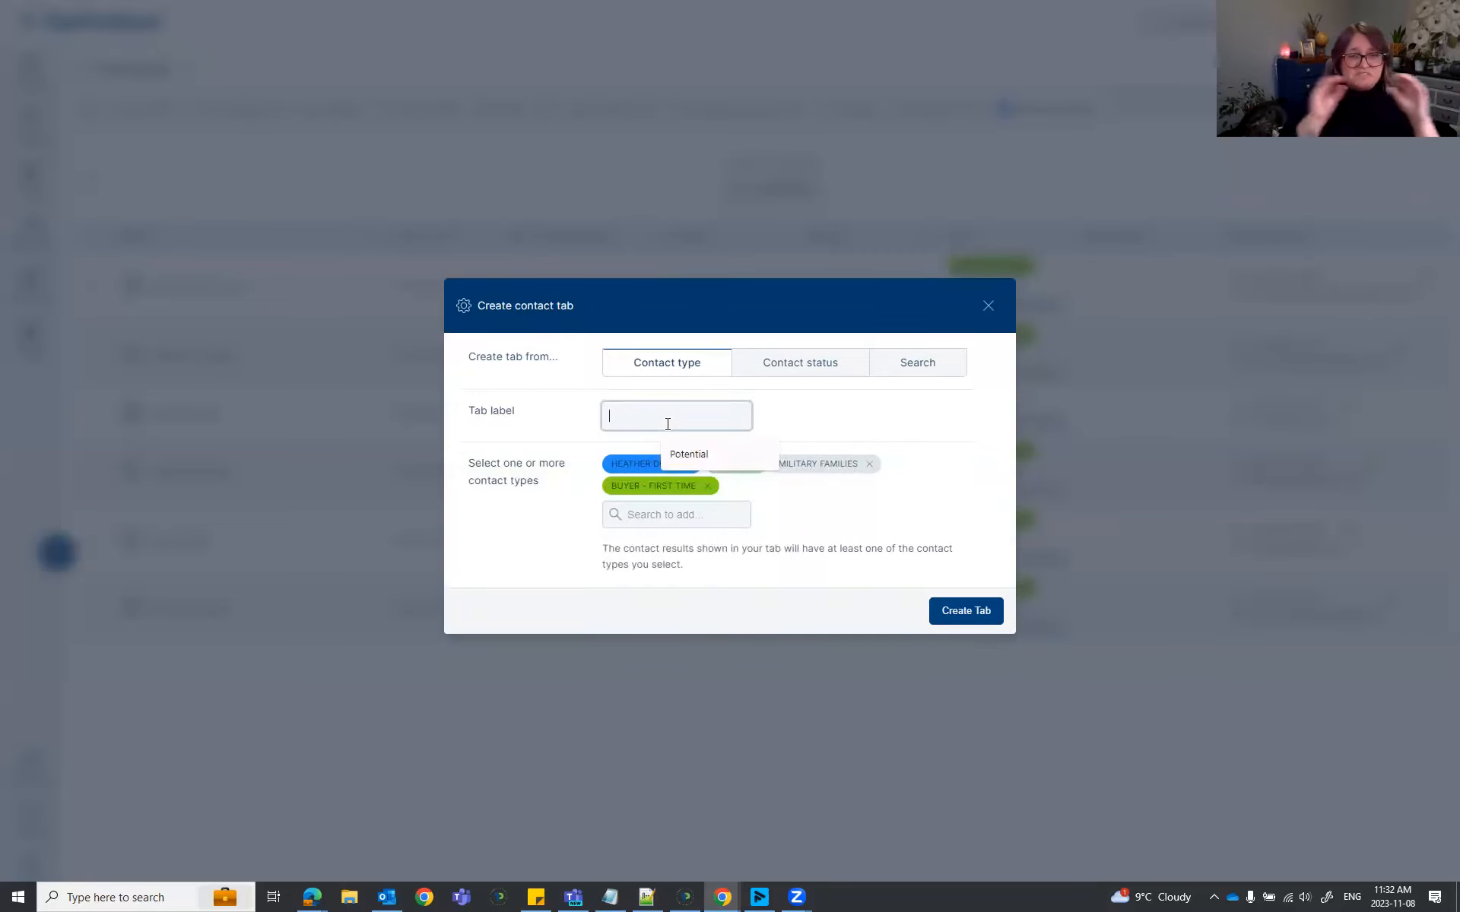
text(Demo of lots)
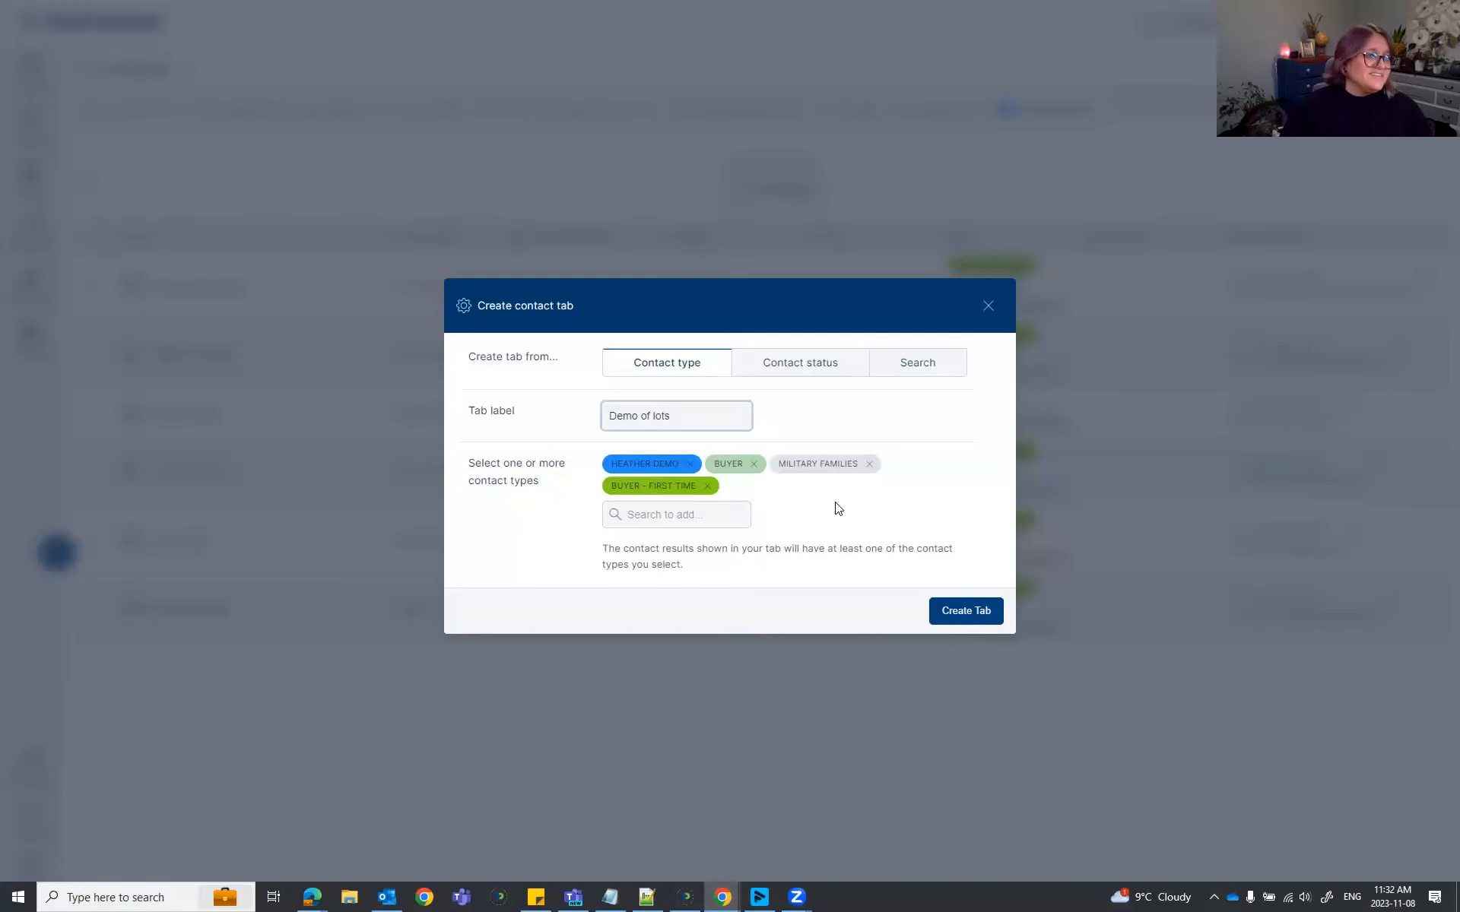
click(963, 614)
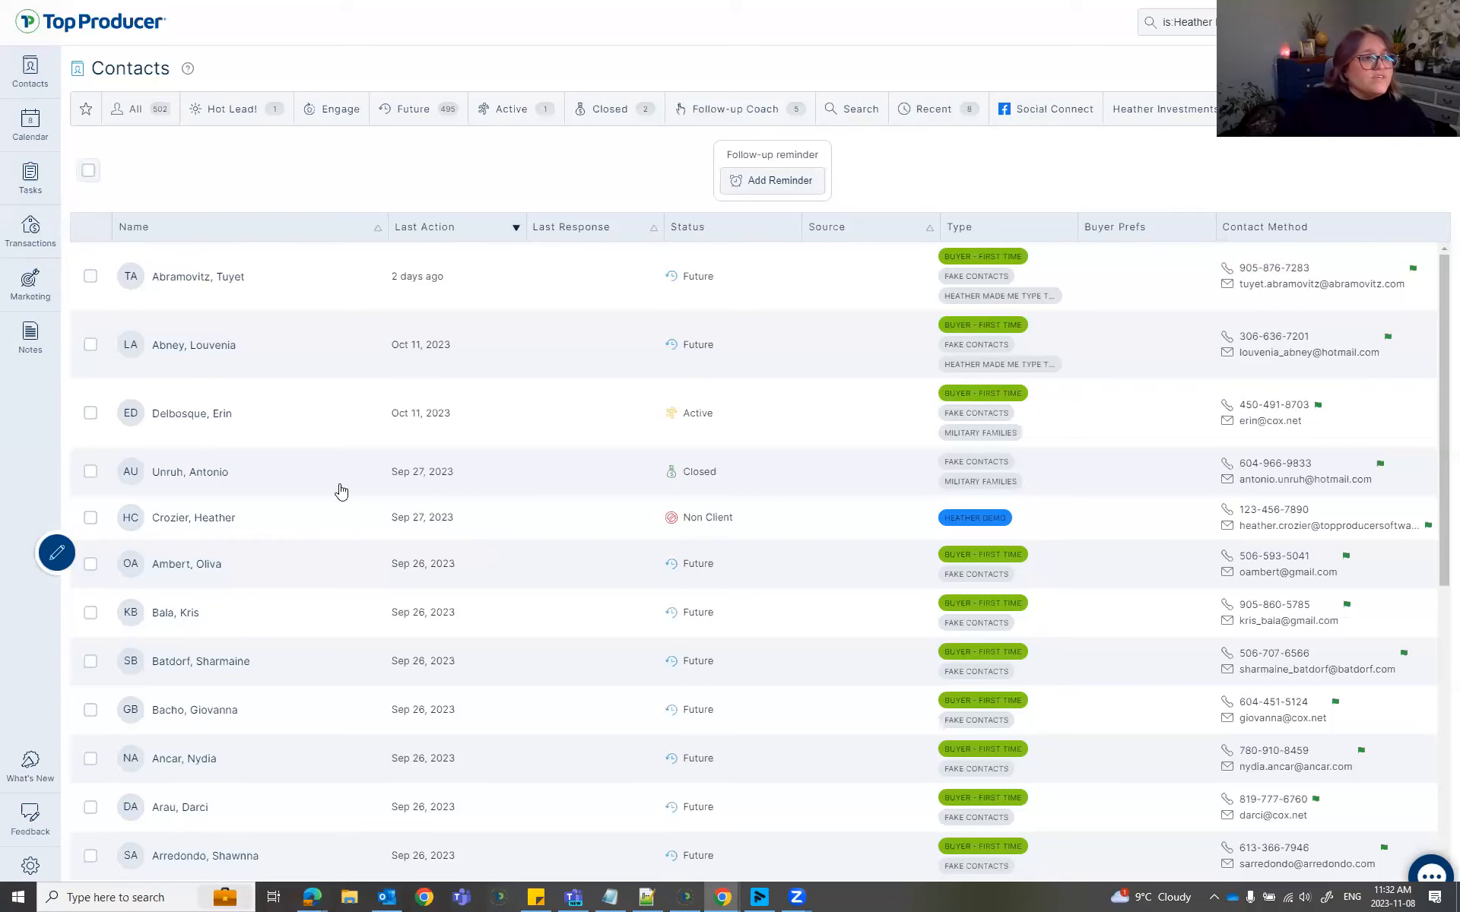
Browse the new tab's contact list and open the first contact's details.
scroll(1110, 515, down, 1)
scroll(1110, 515, down, 5)
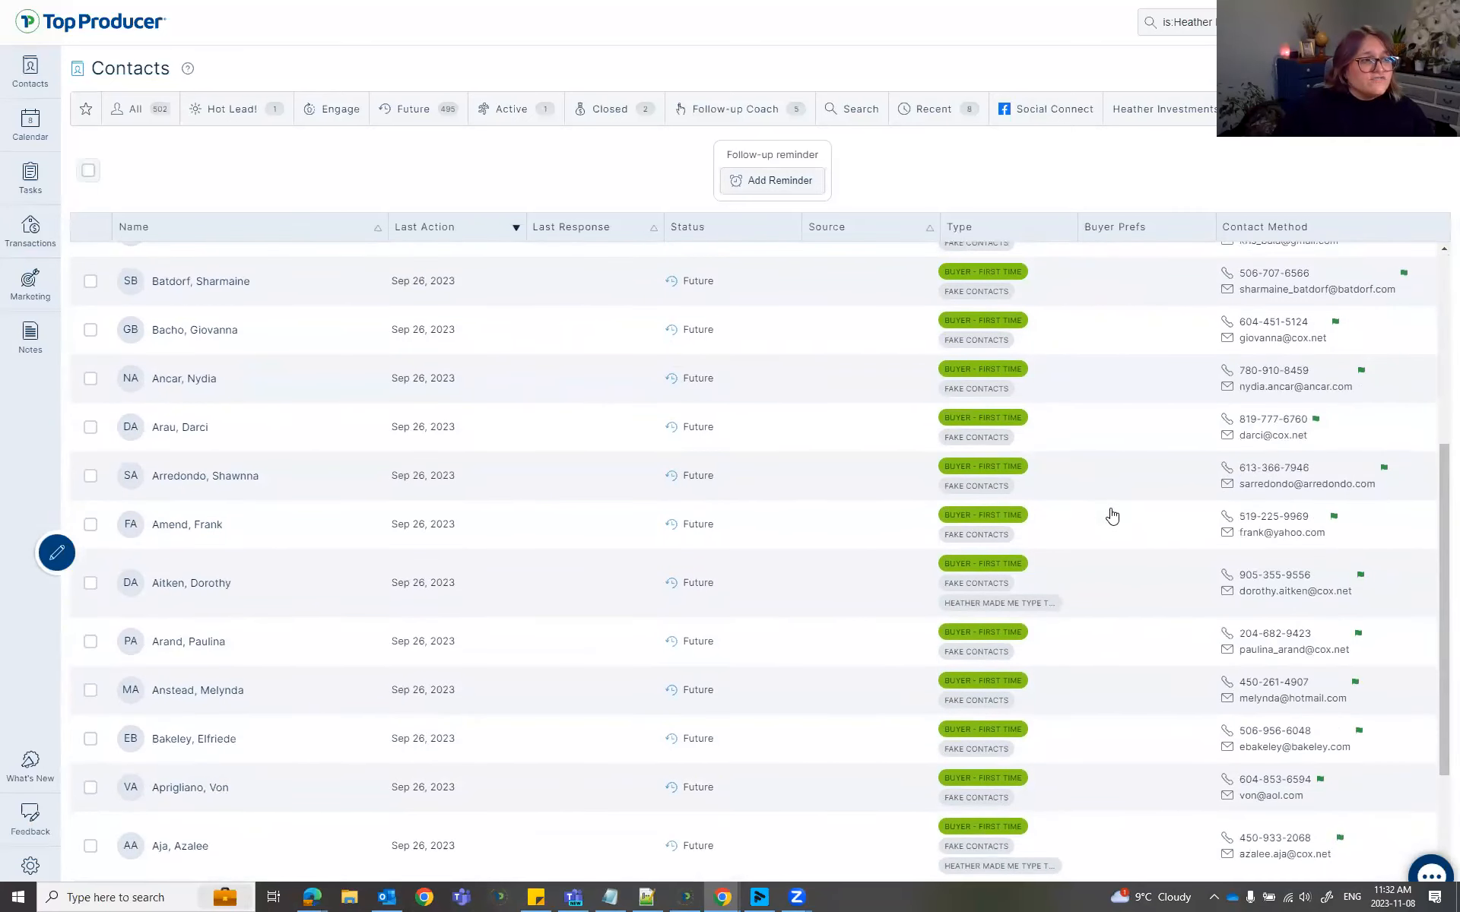
scroll(1110, 515, up, 6)
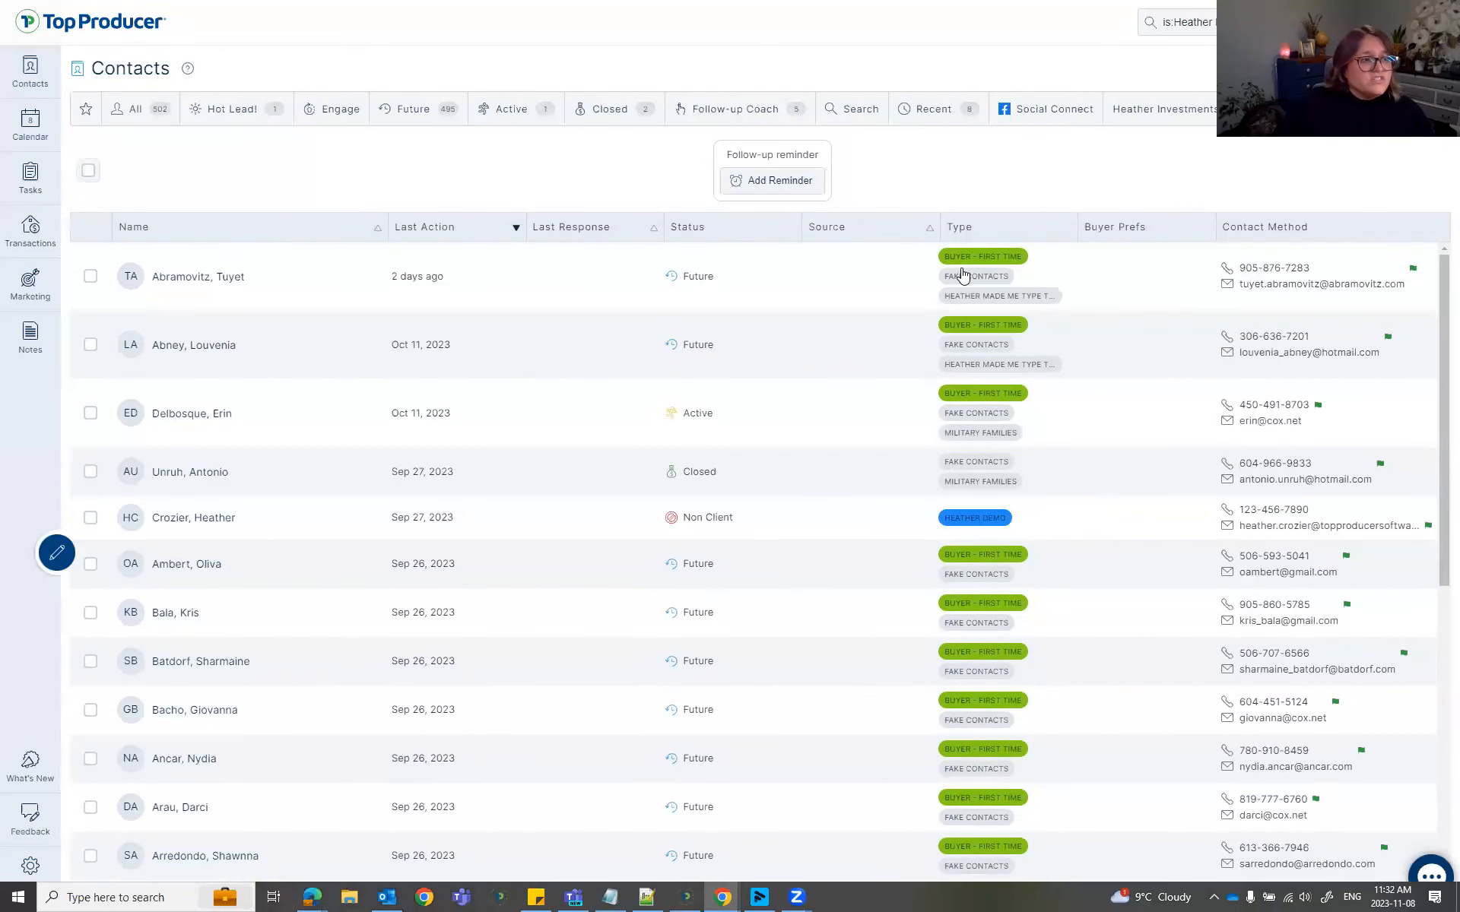
click(992, 258)
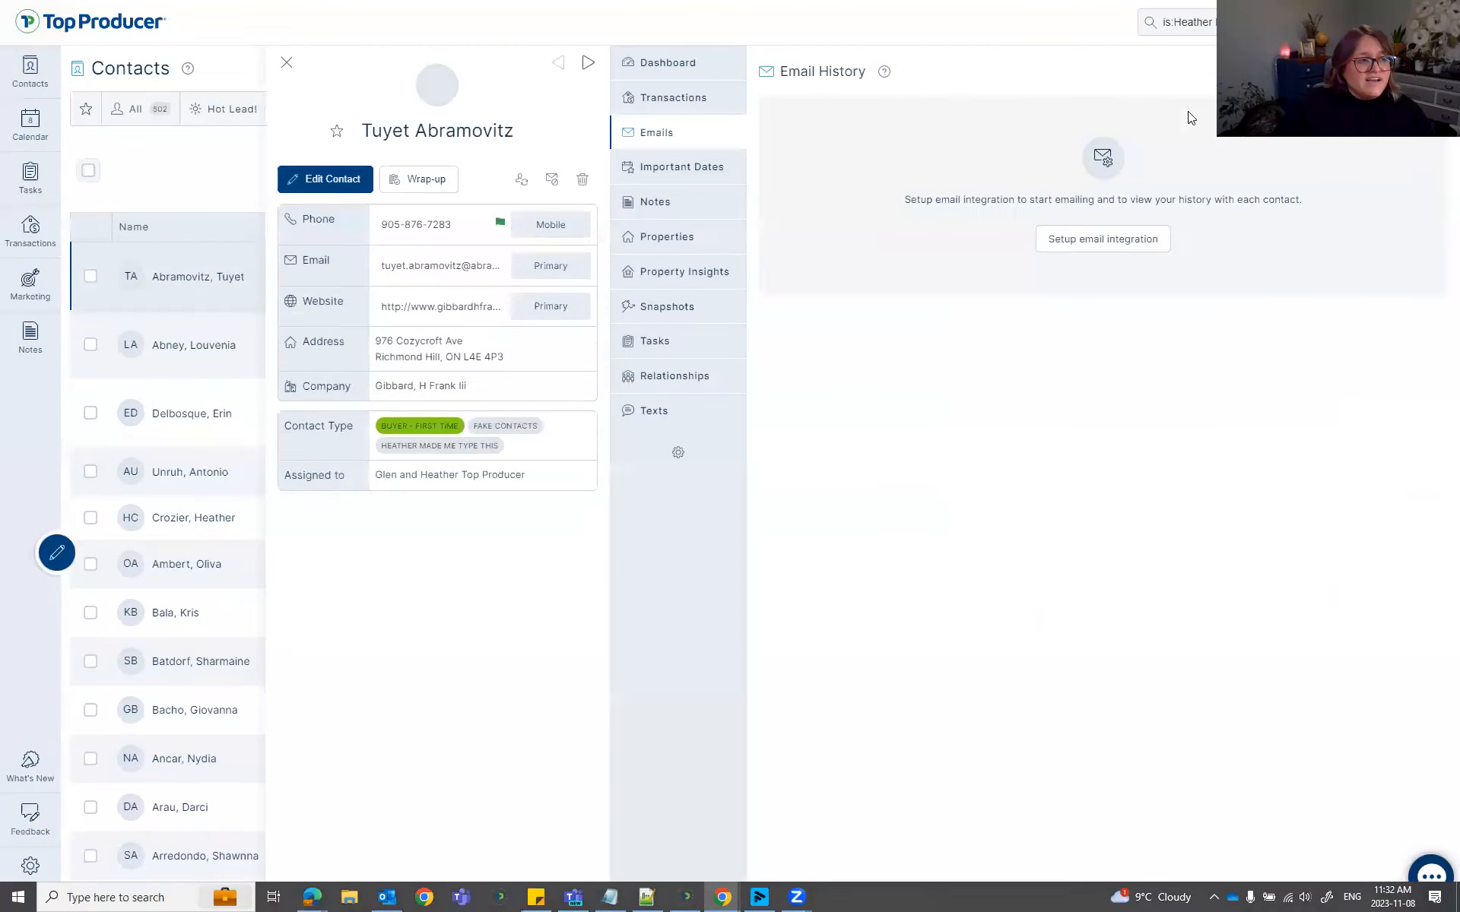
Close the contact panel and filter the list by the Buyer - First Time type tag.
click(285, 62)
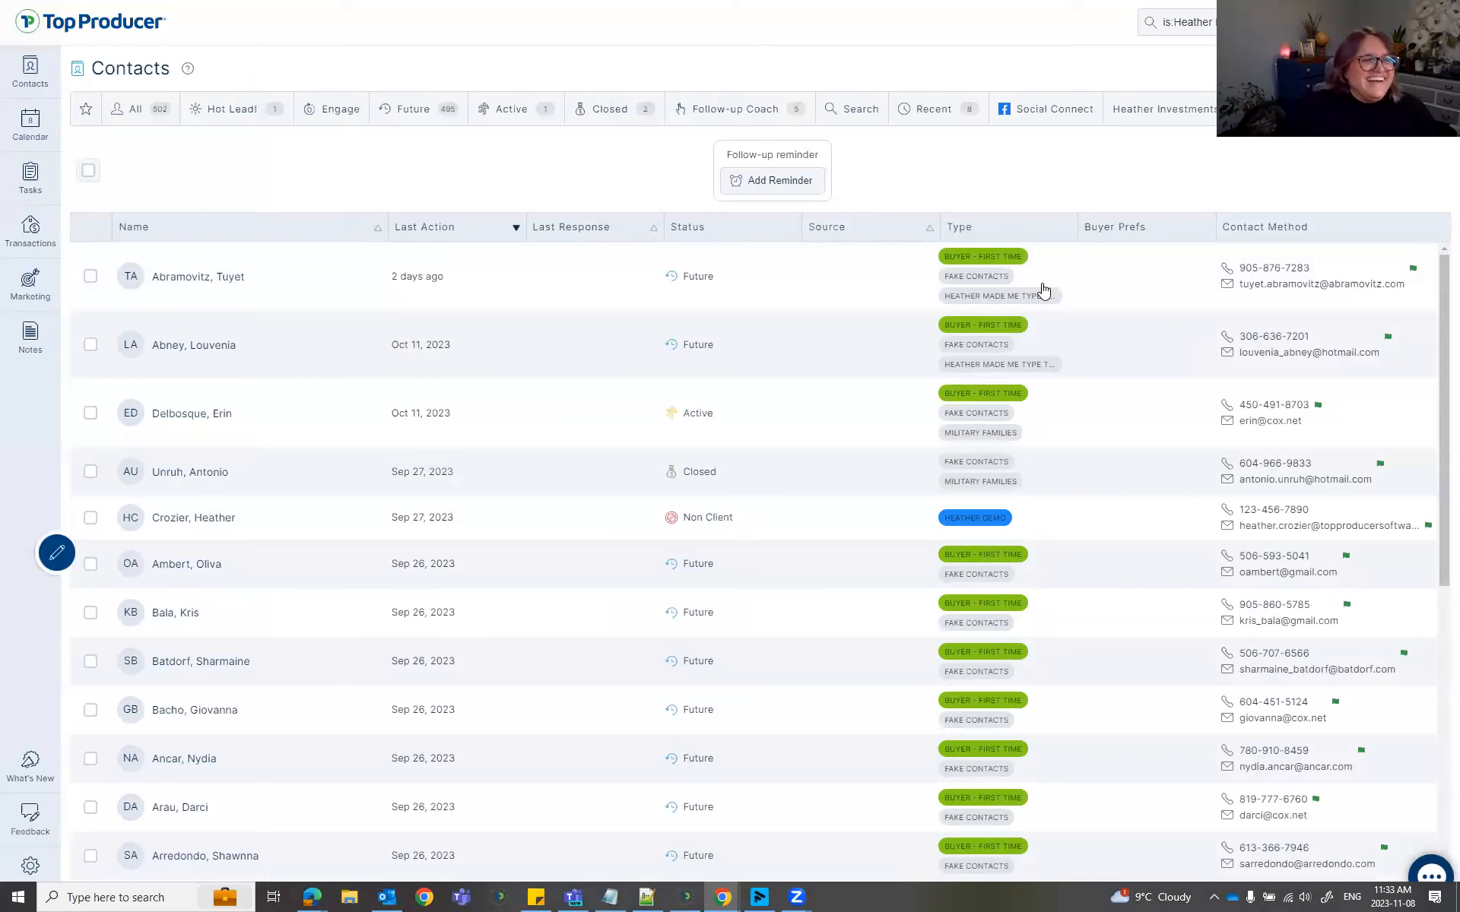
click(971, 261)
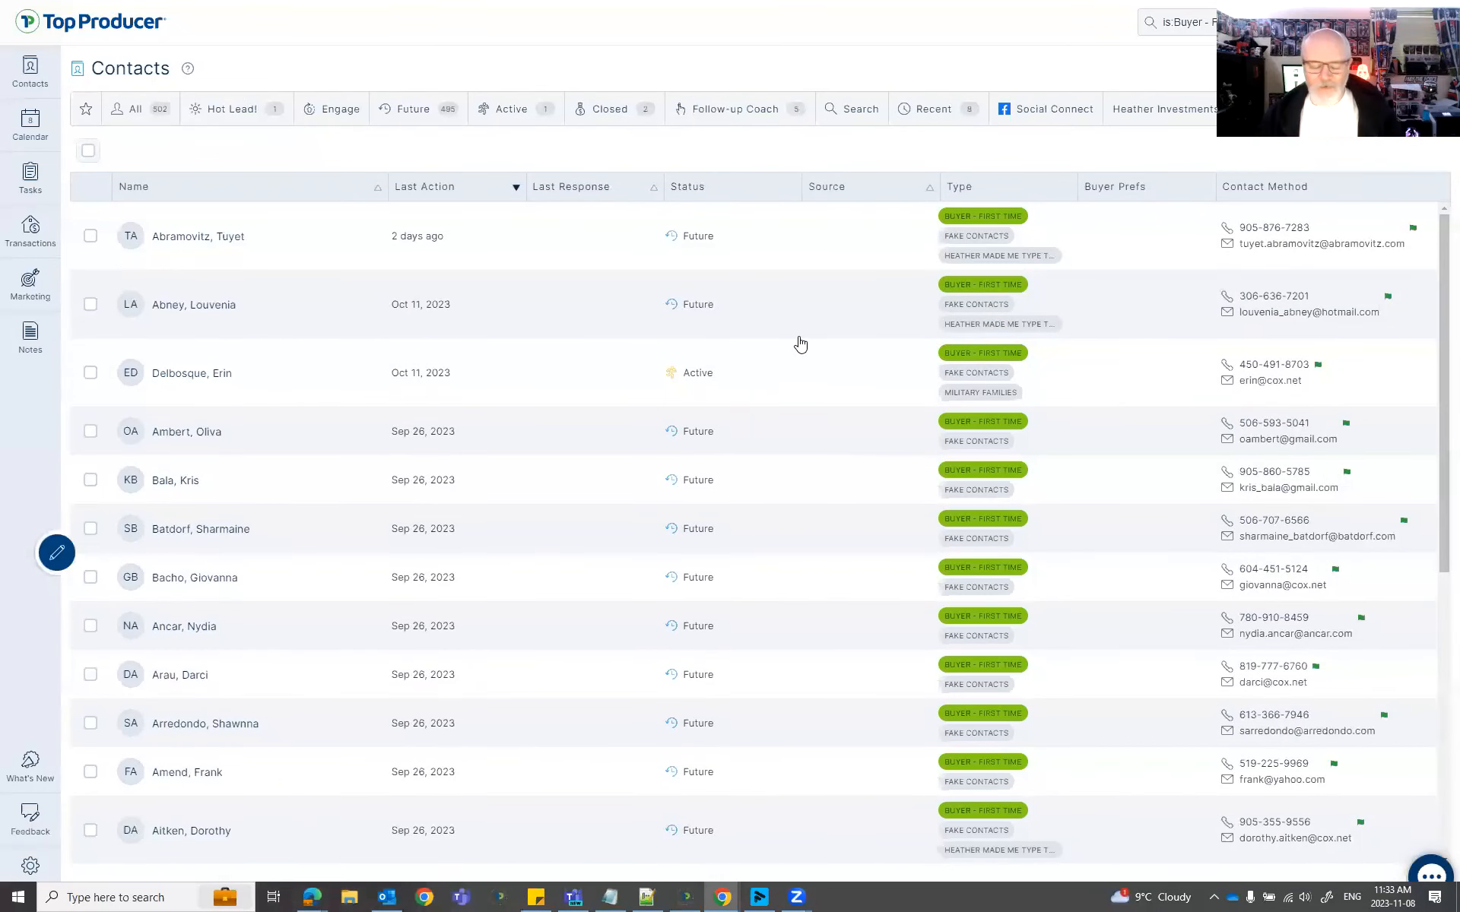
scroll(798, 400, down, 5)
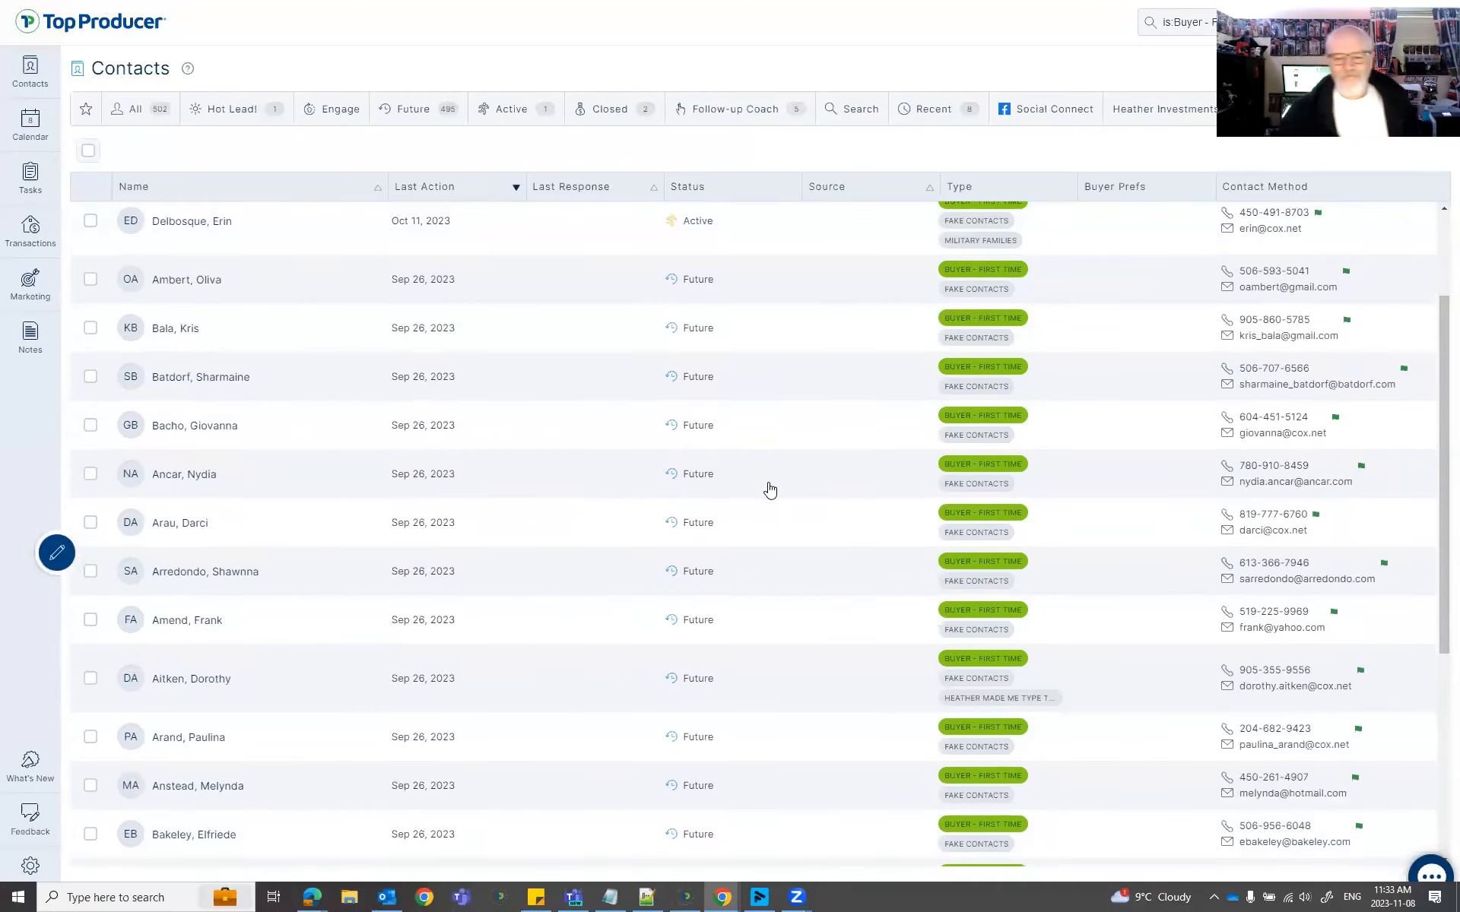
scroll(789, 448, up, 5)
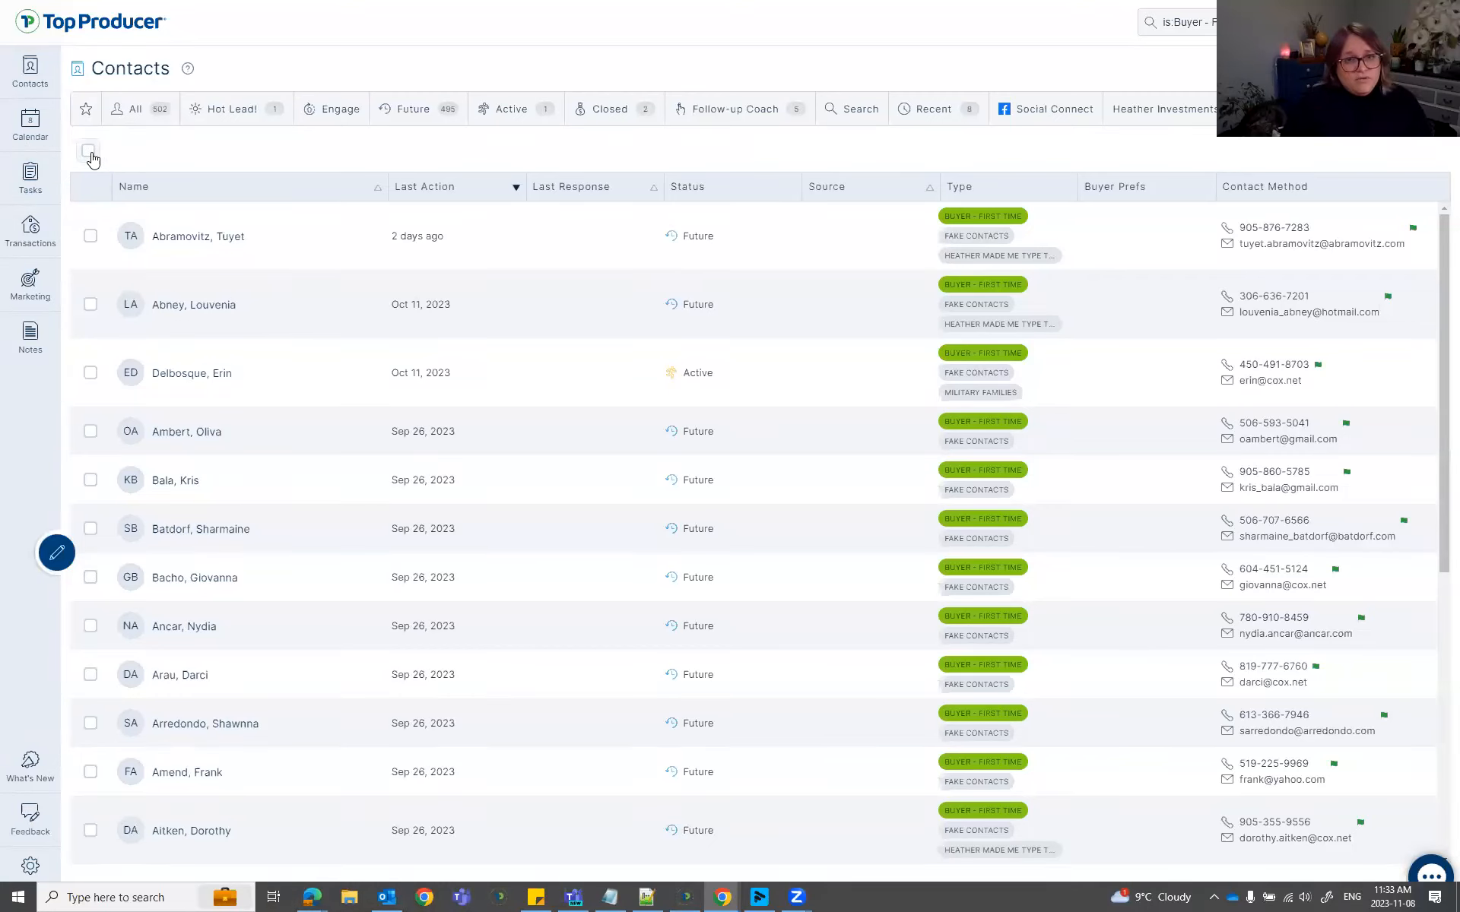
click(90, 236)
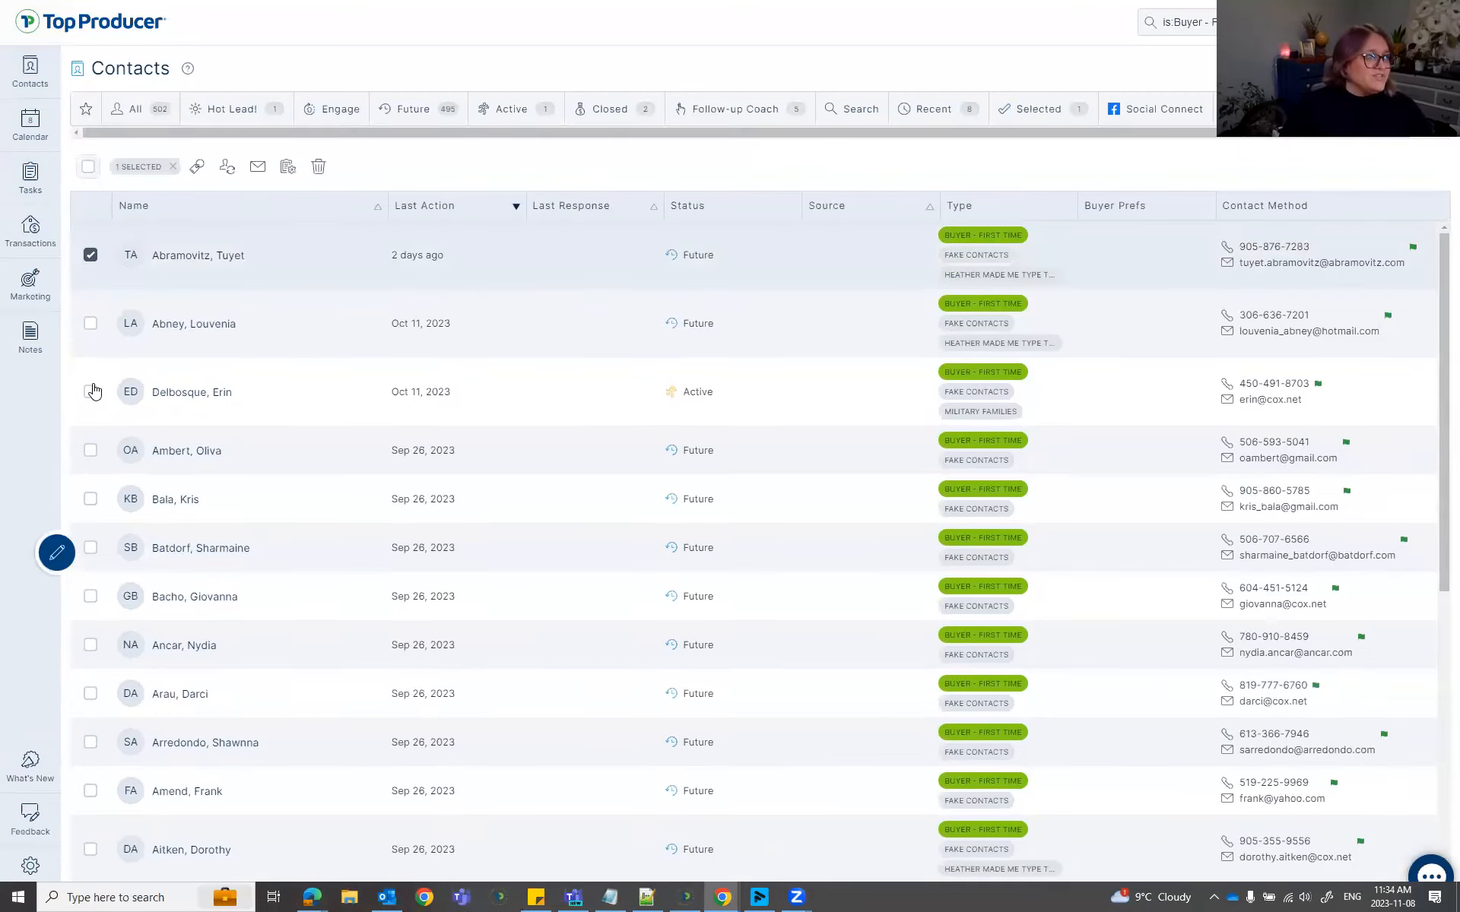
click(90, 392)
click(90, 499)
click(90, 548)
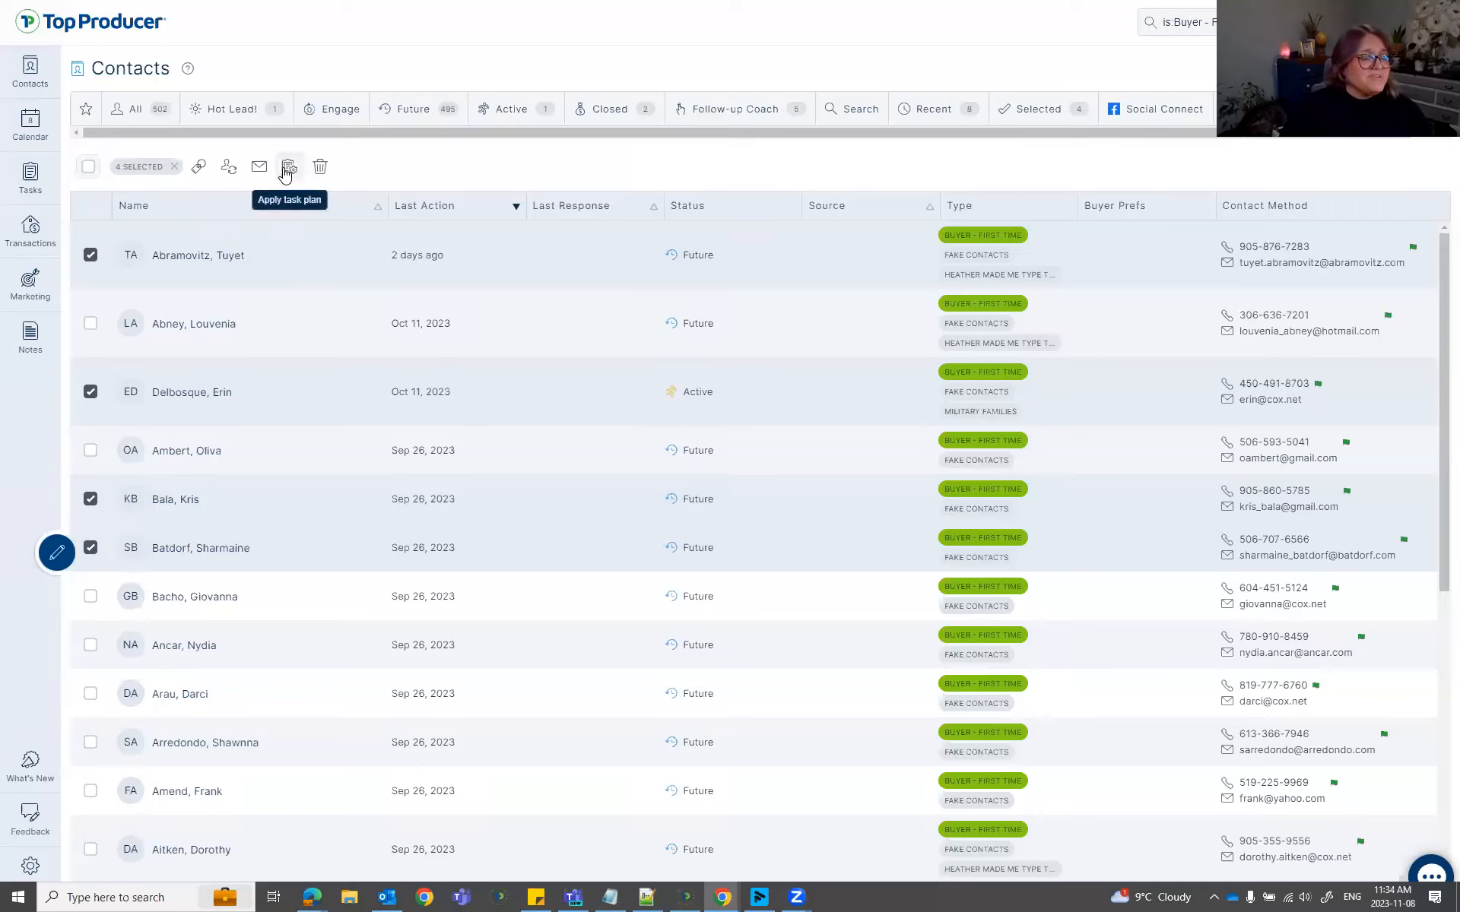
key(ctrl)
key(ctrl)
key(ctrl)
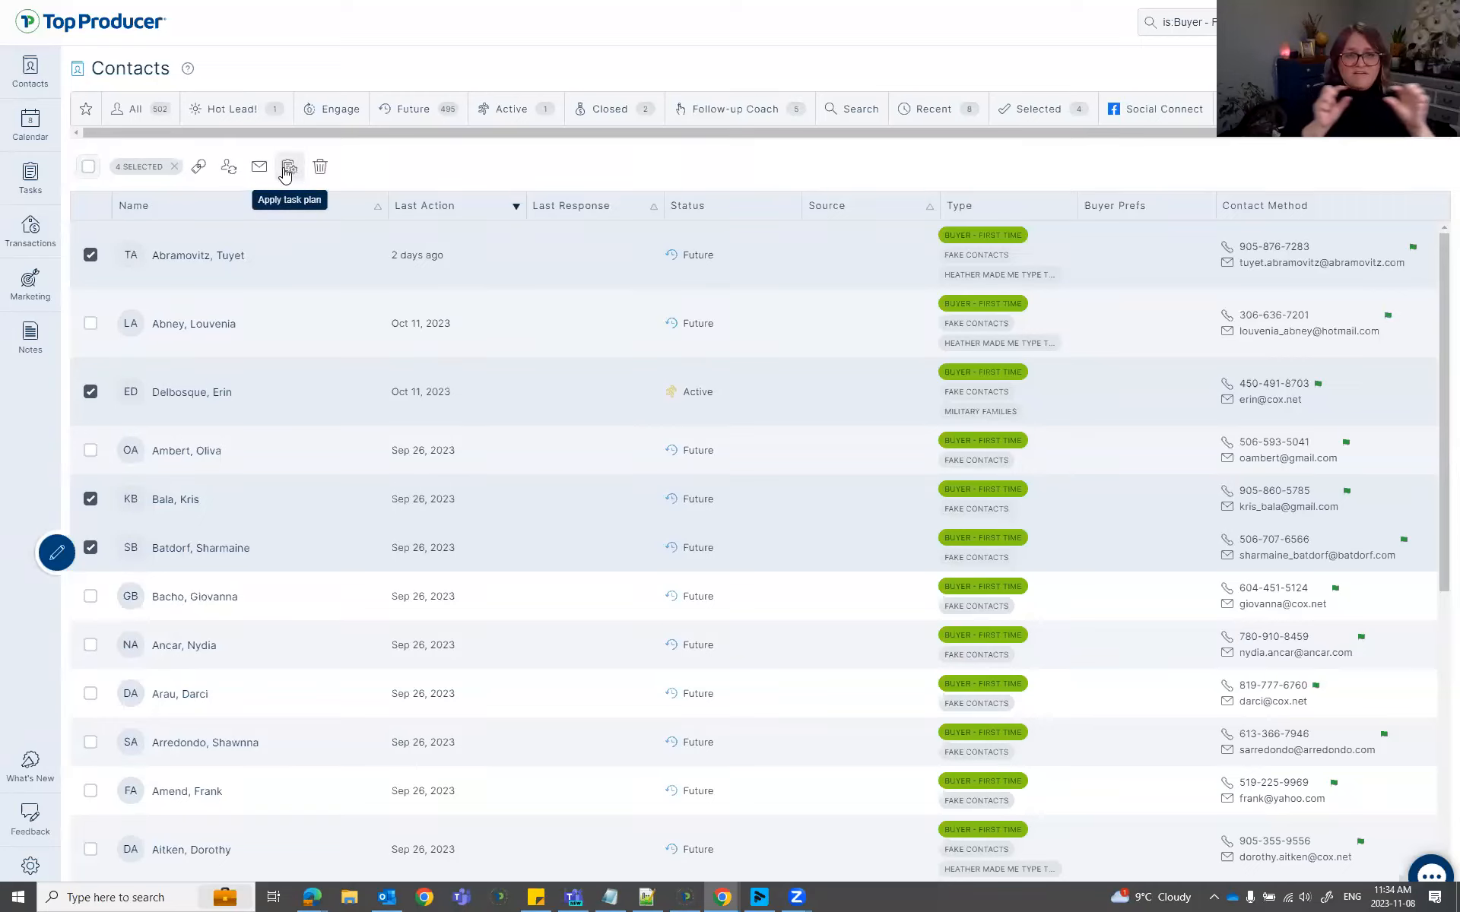
key(ctrl)
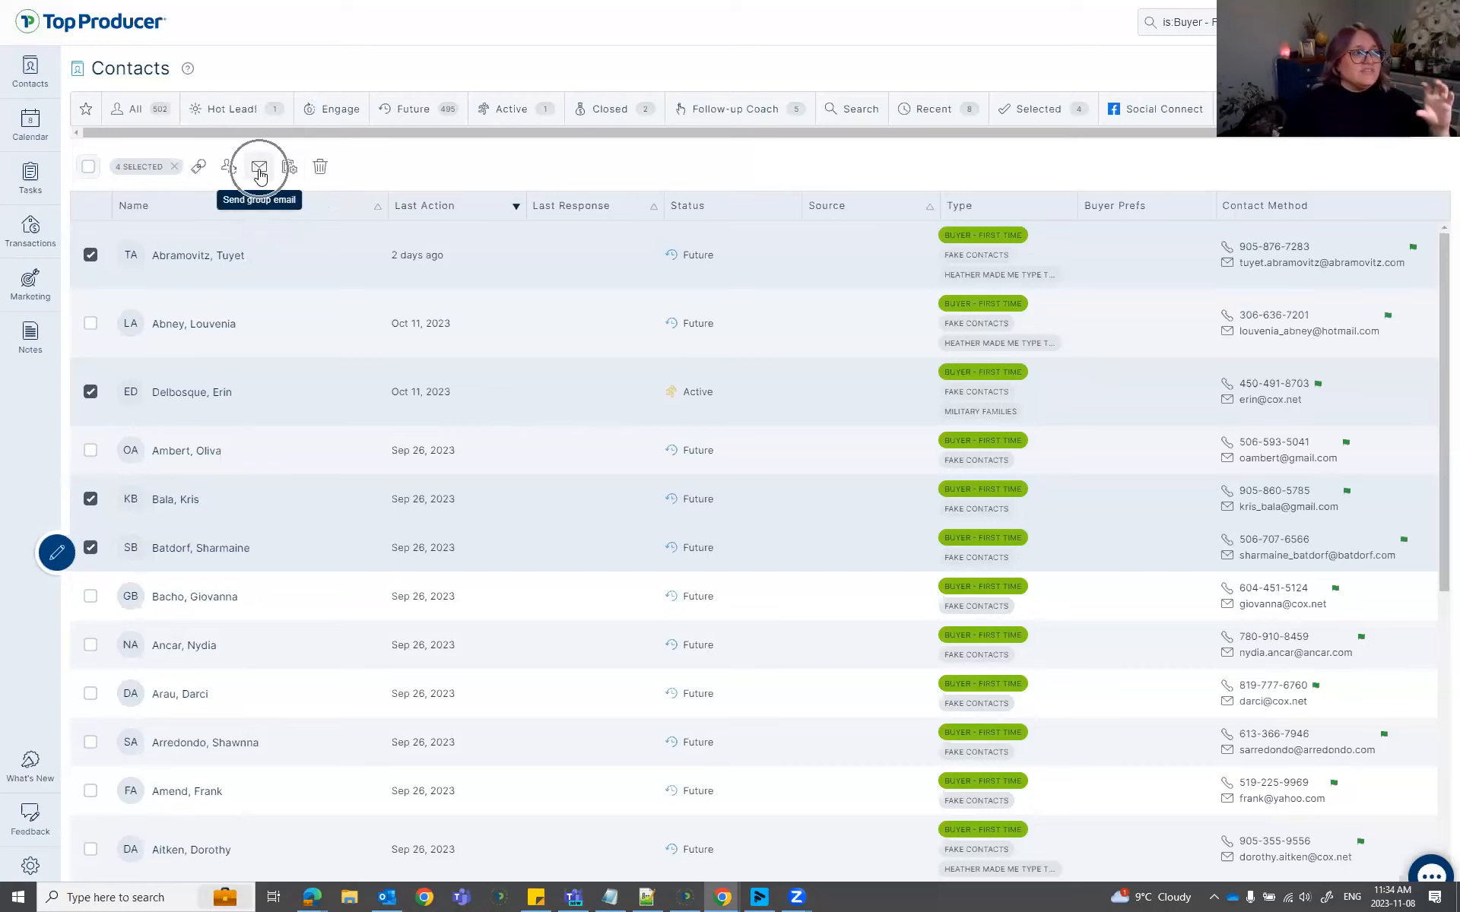
key(ctrl)
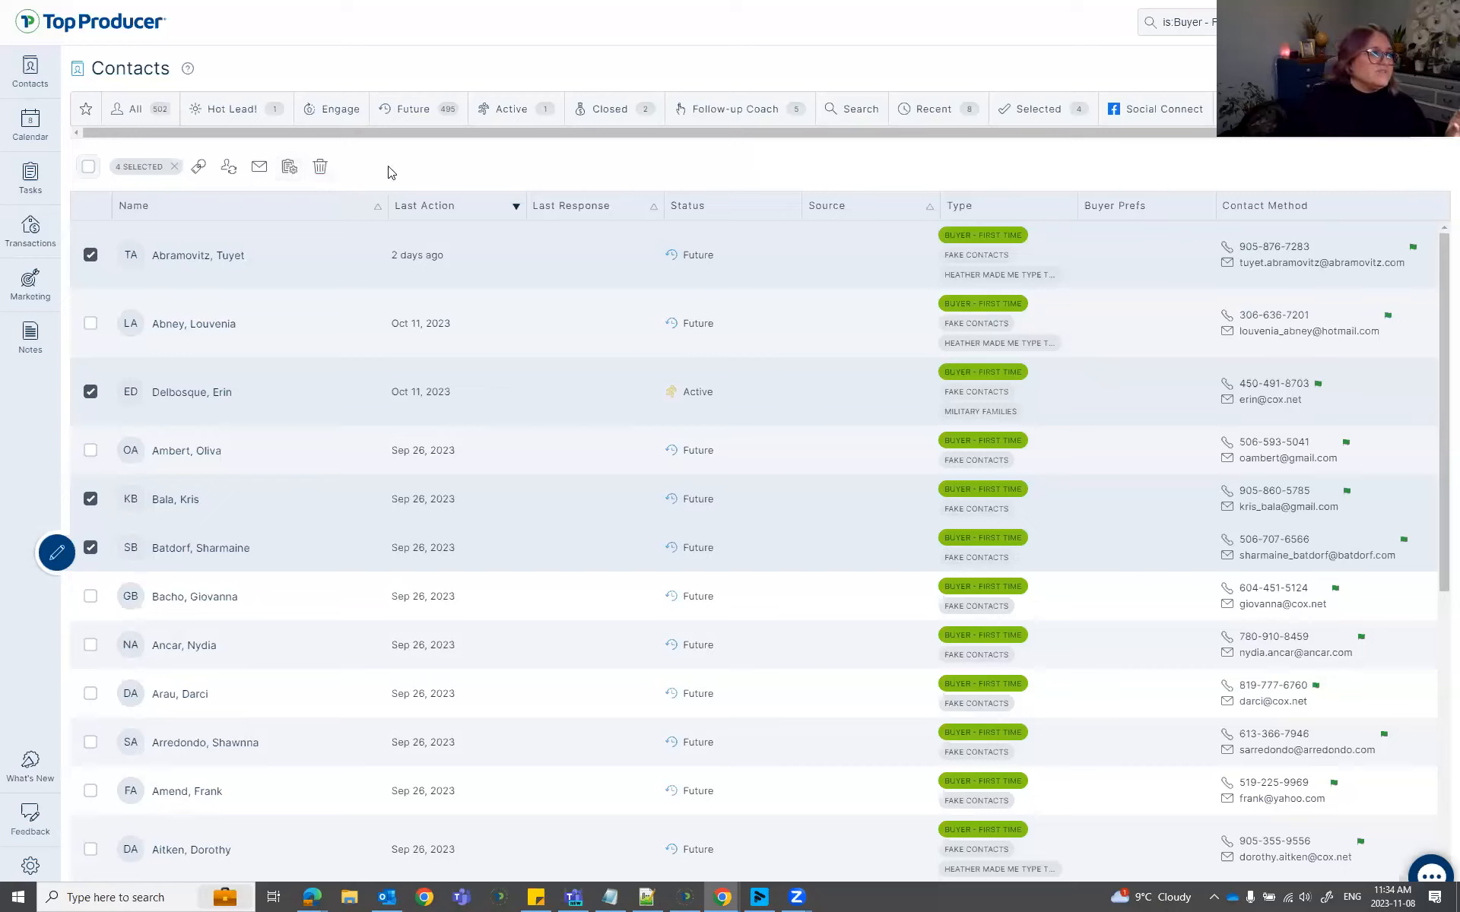
key(ctrl)
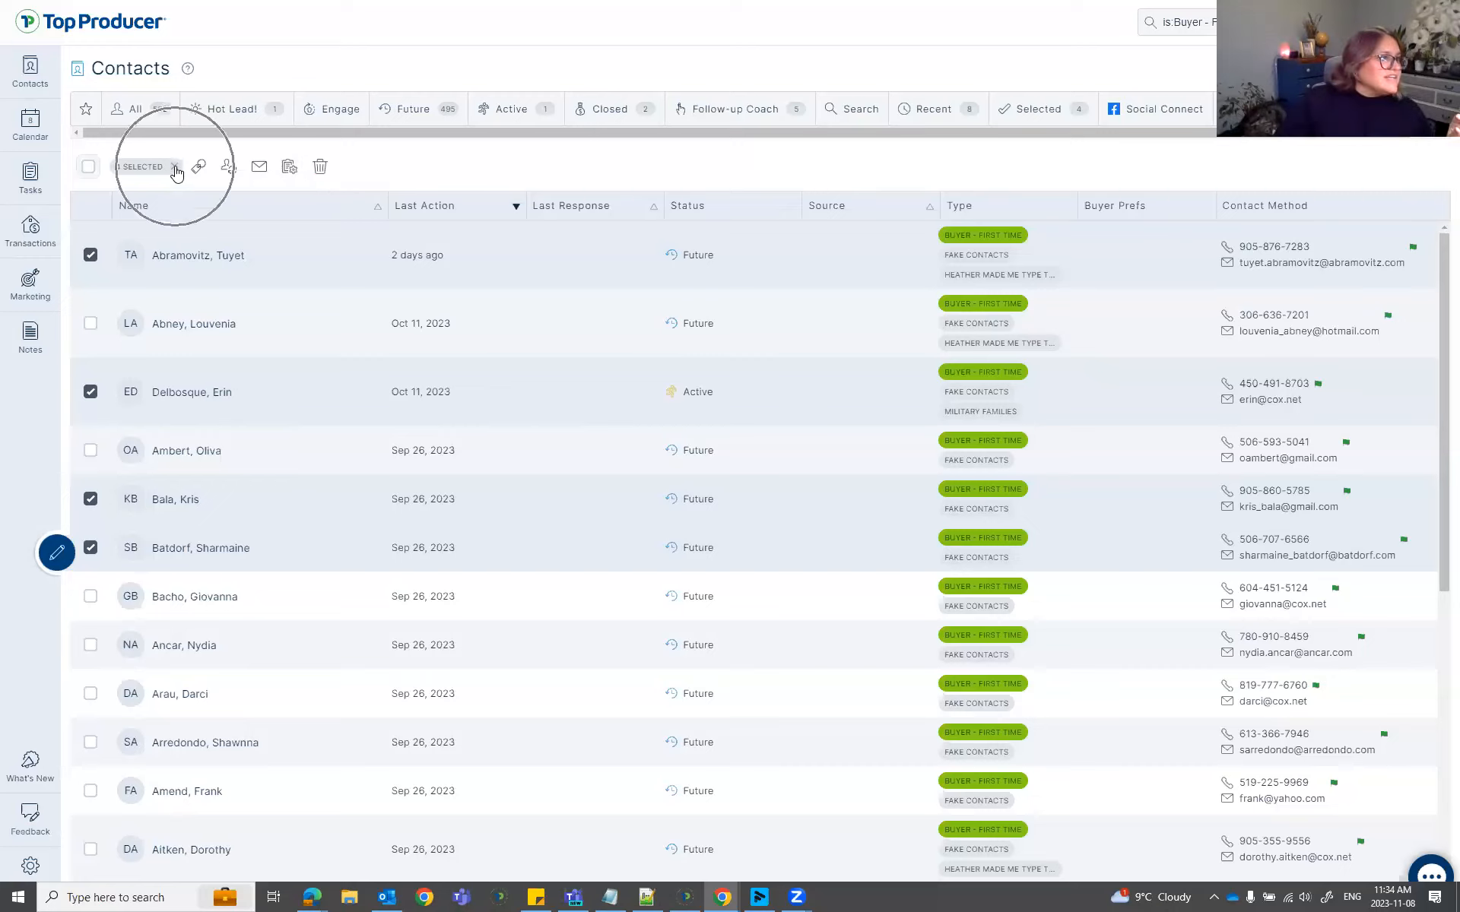
click(175, 168)
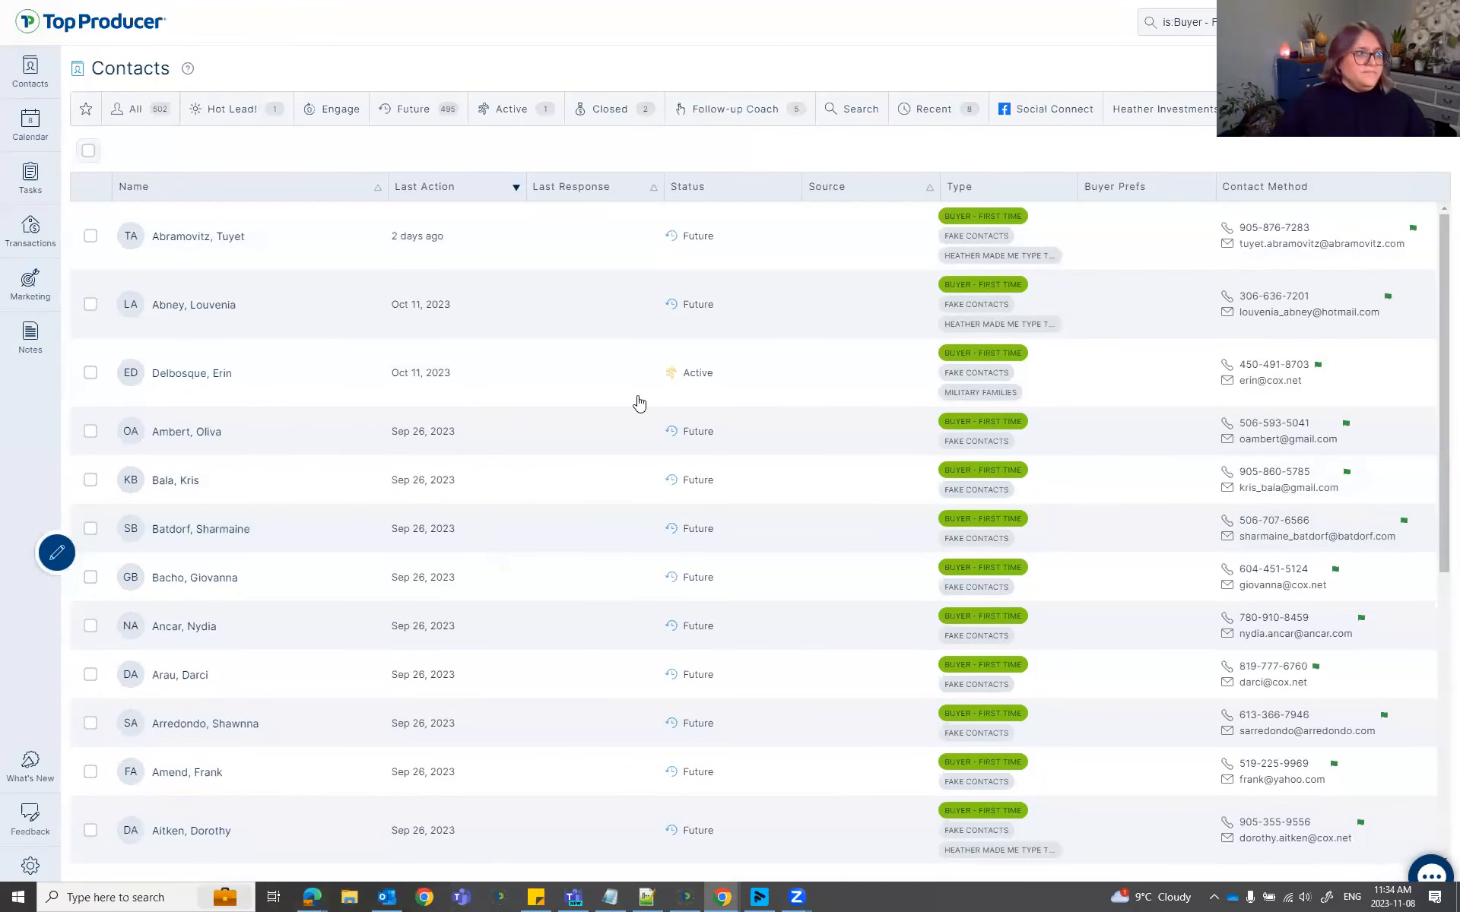
Select all 22 contacts, then dismiss the group email notice and the action plan setup.
click(89, 151)
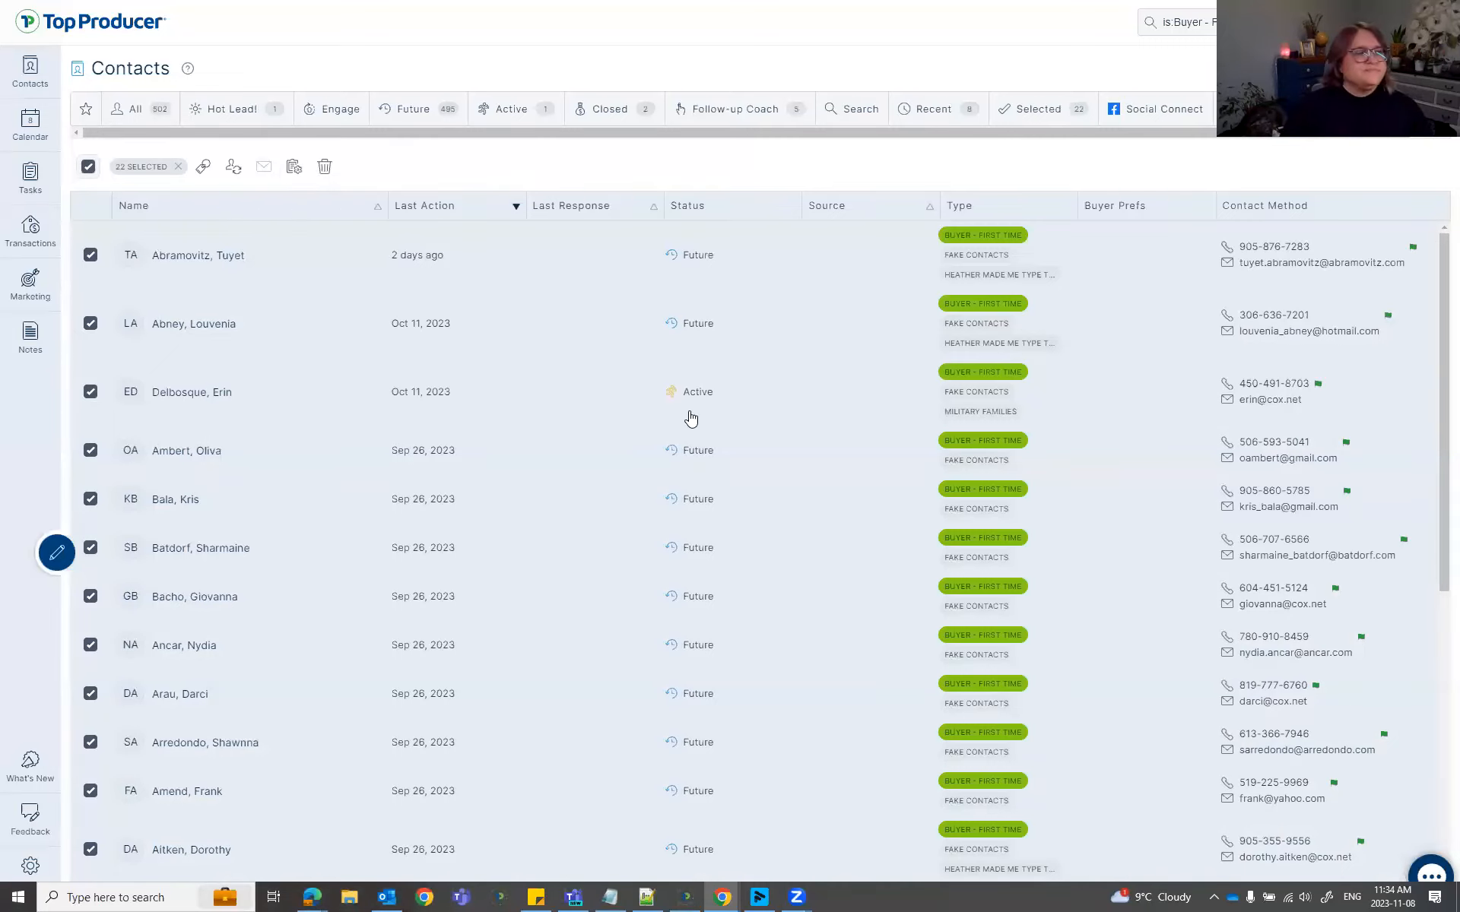
click(268, 164)
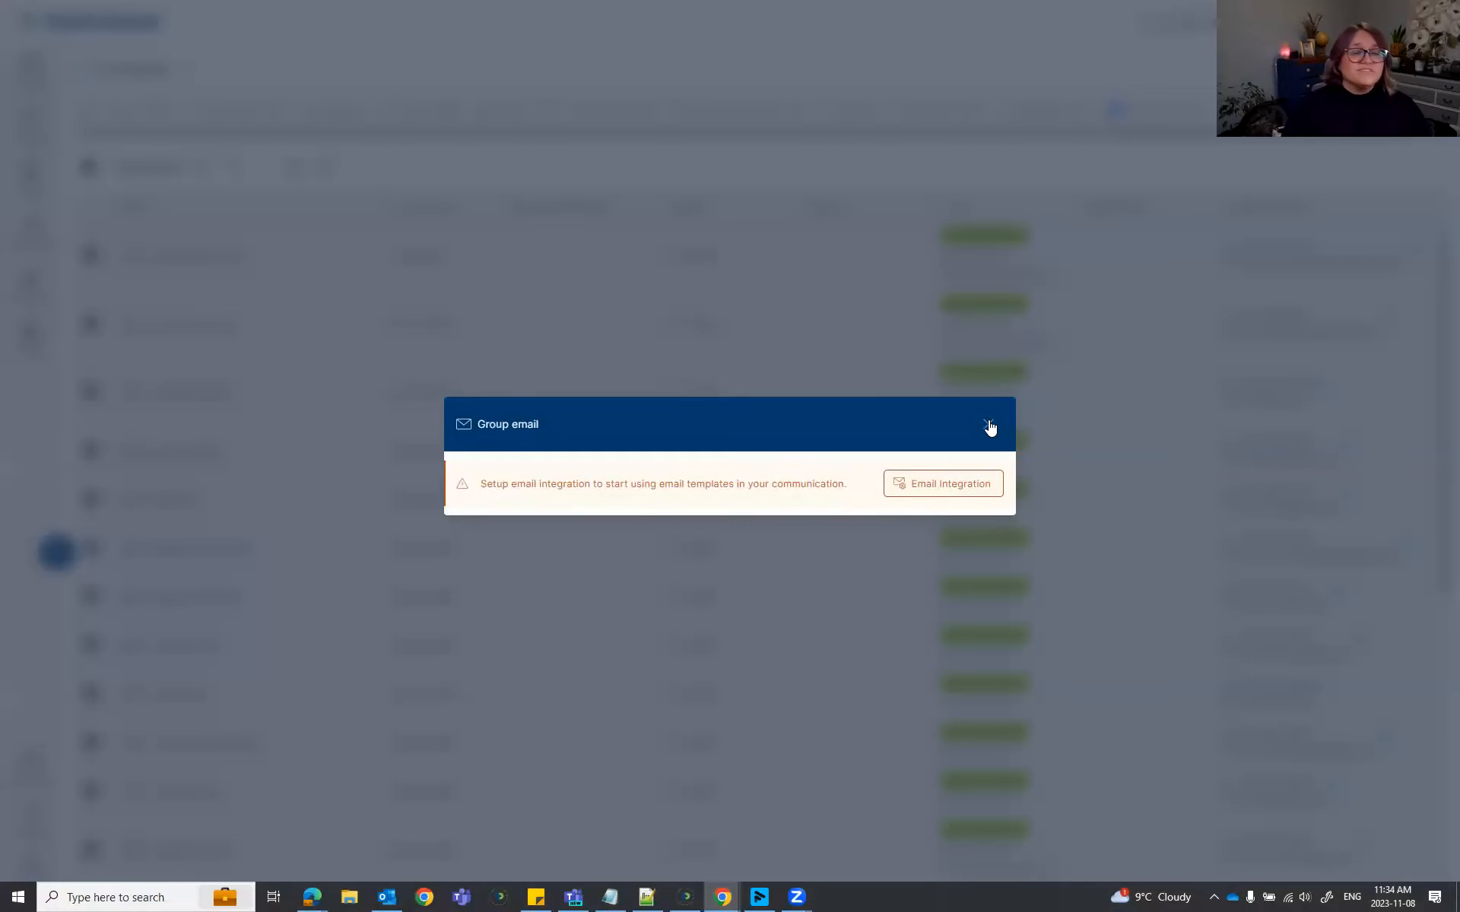
key(Escape)
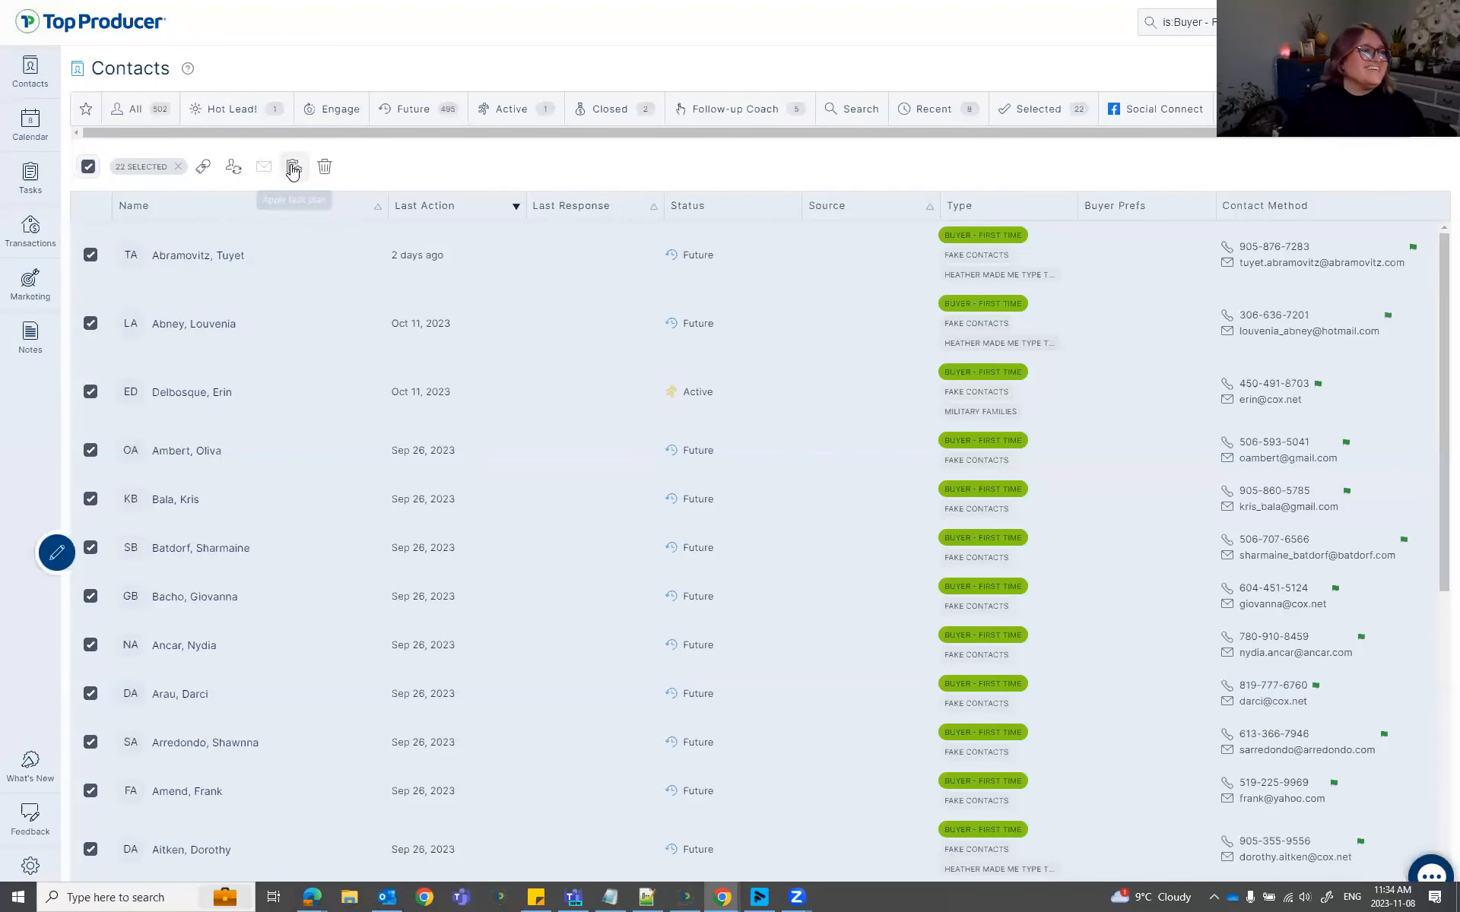
click(293, 168)
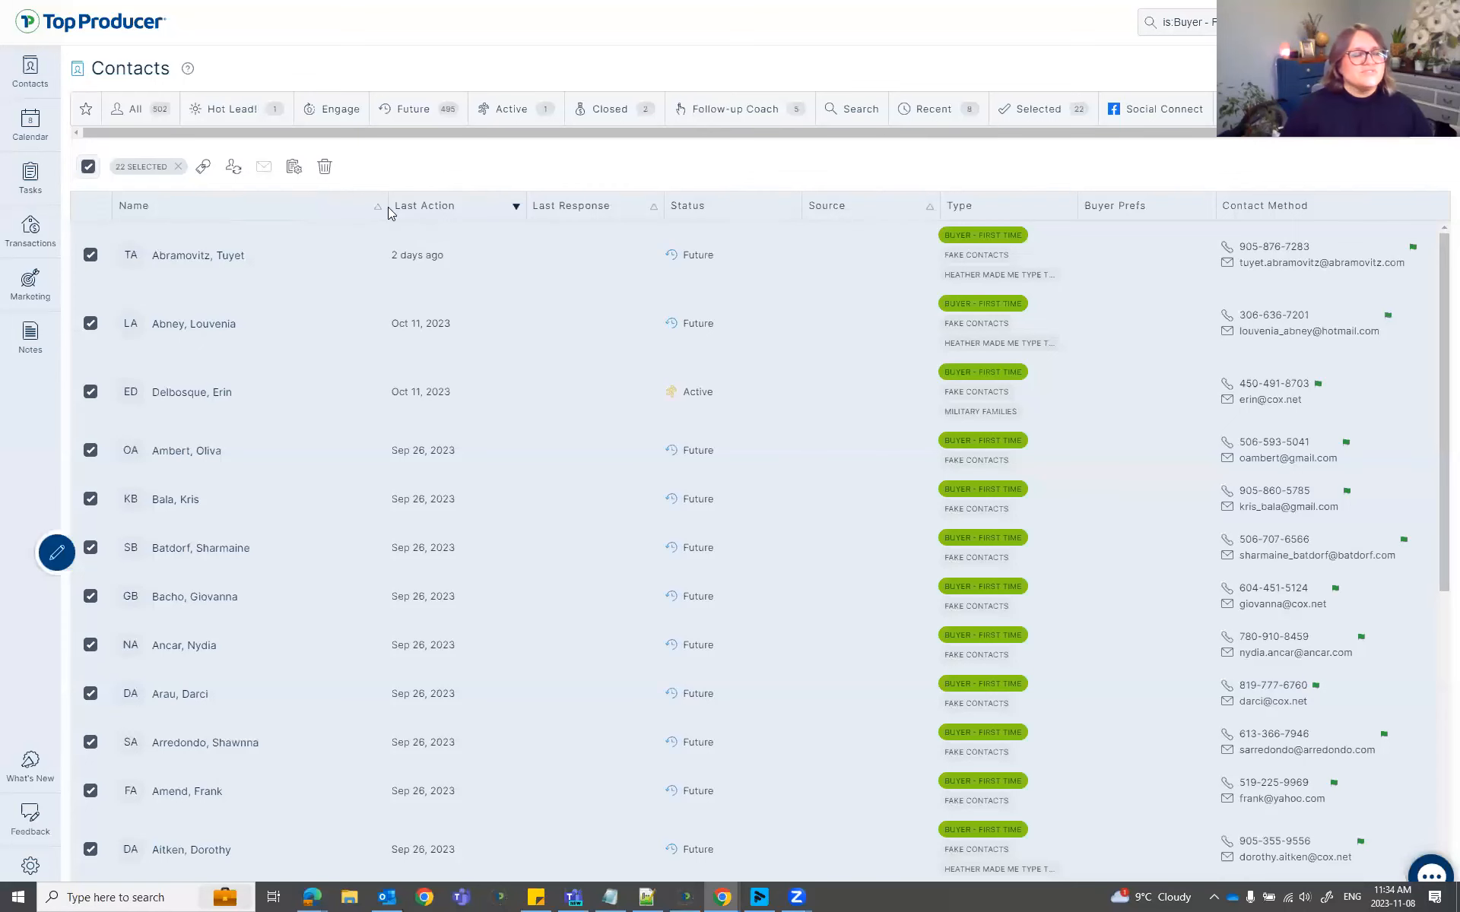
click(988, 291)
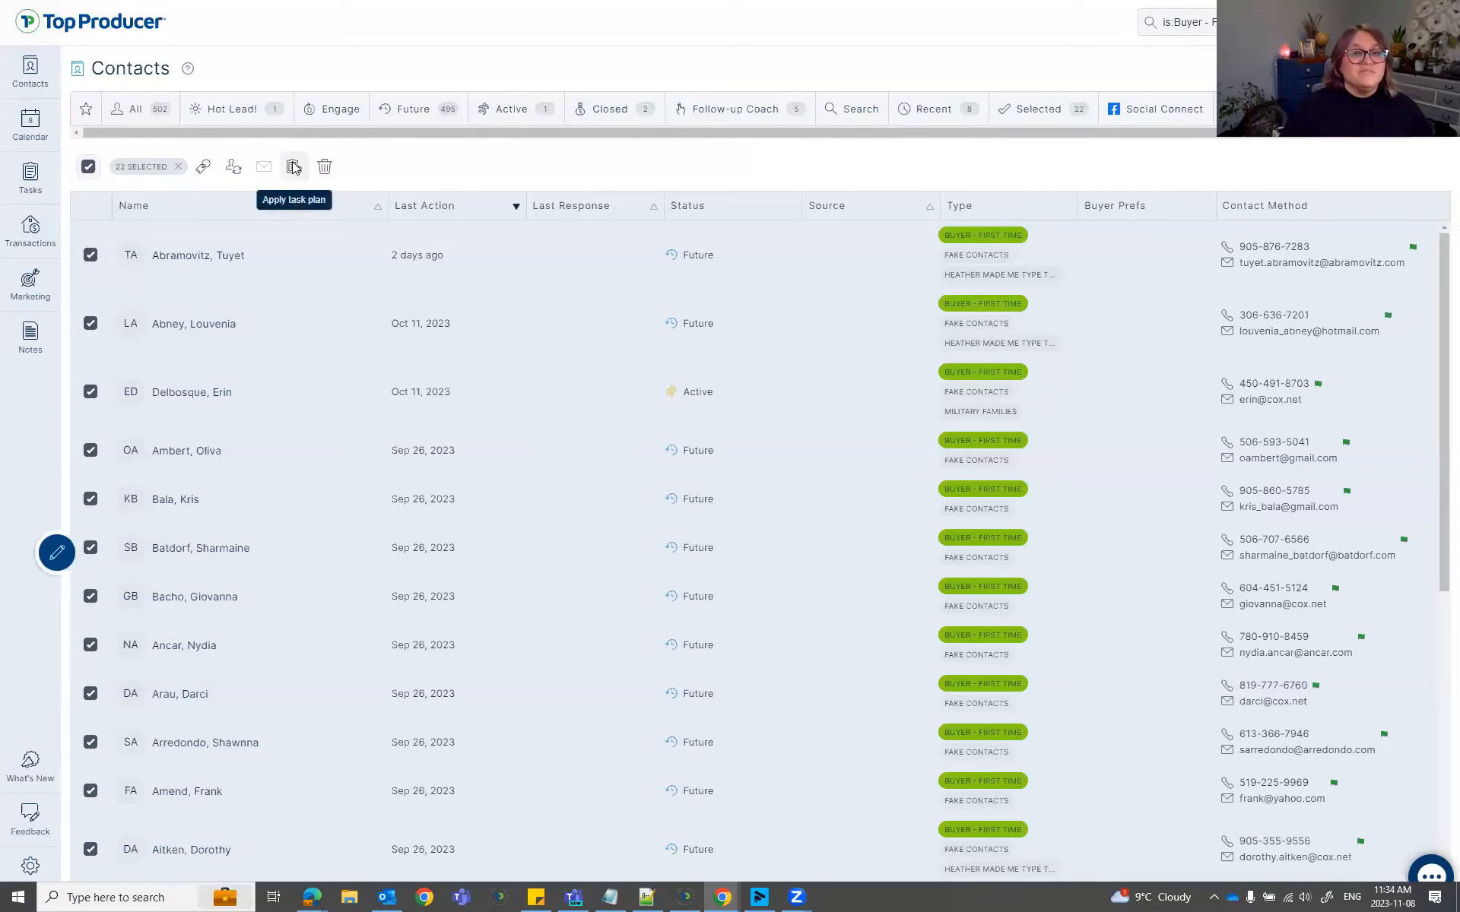
Apply the '1st Copy of Heather's Sphere' action plan to the 22 selected contacts.
click(295, 166)
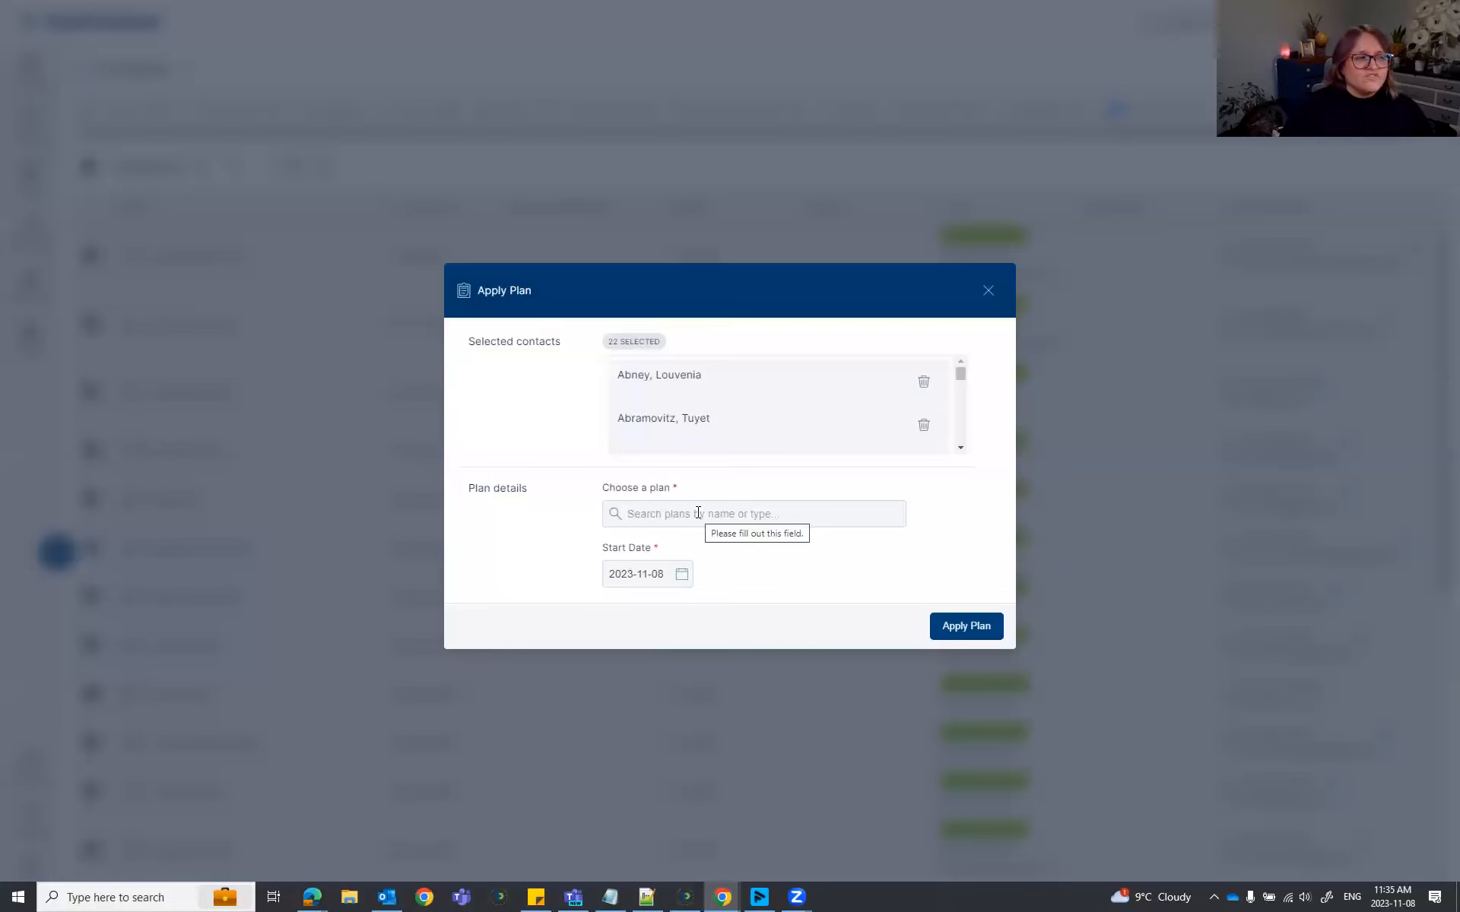
key(ctrl)
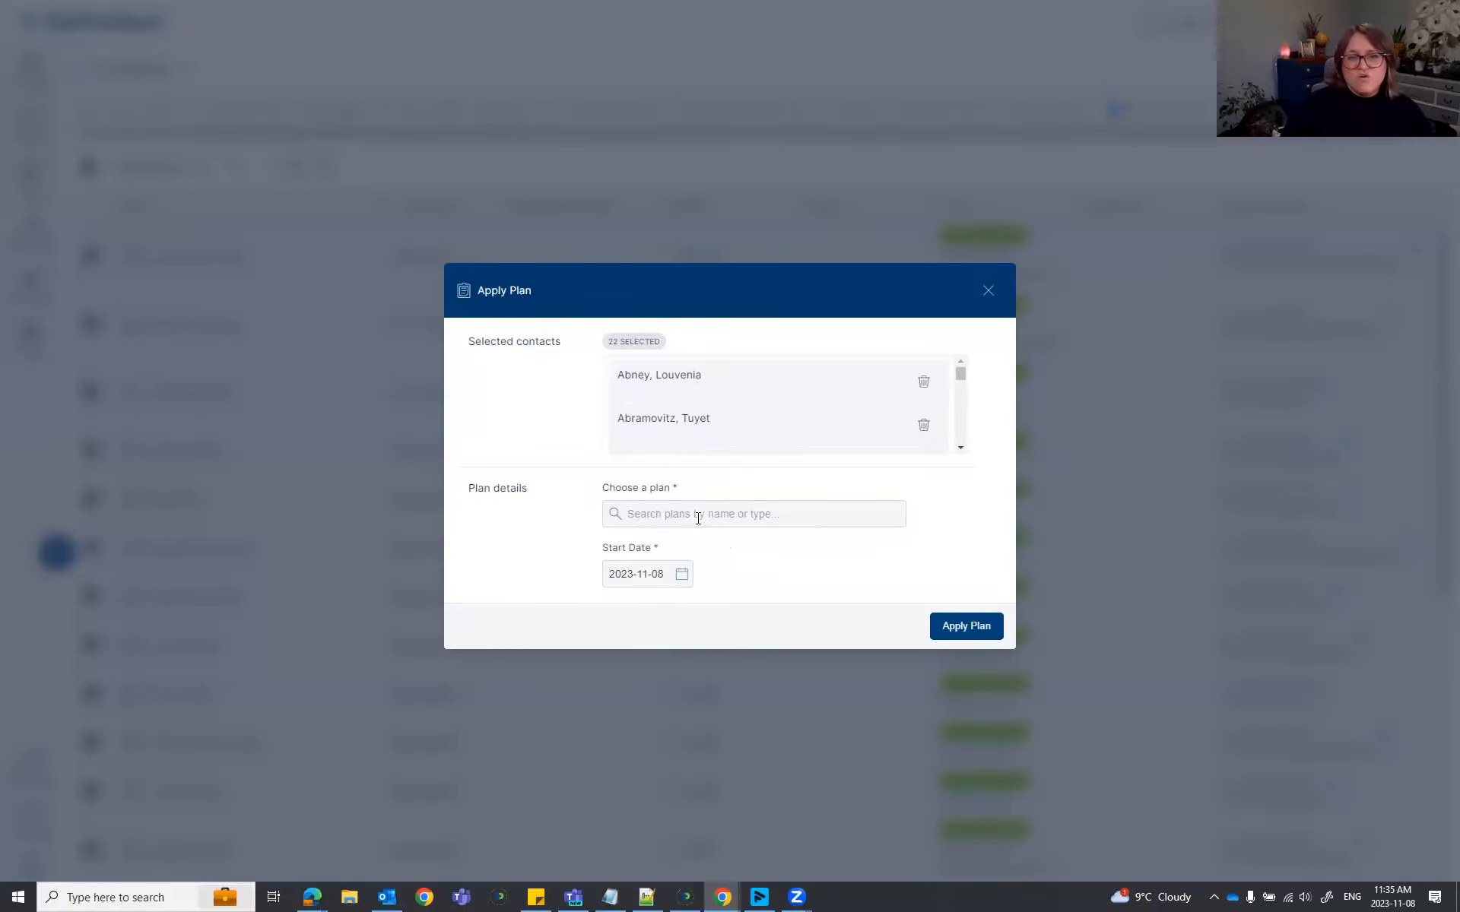
key(ctrl)
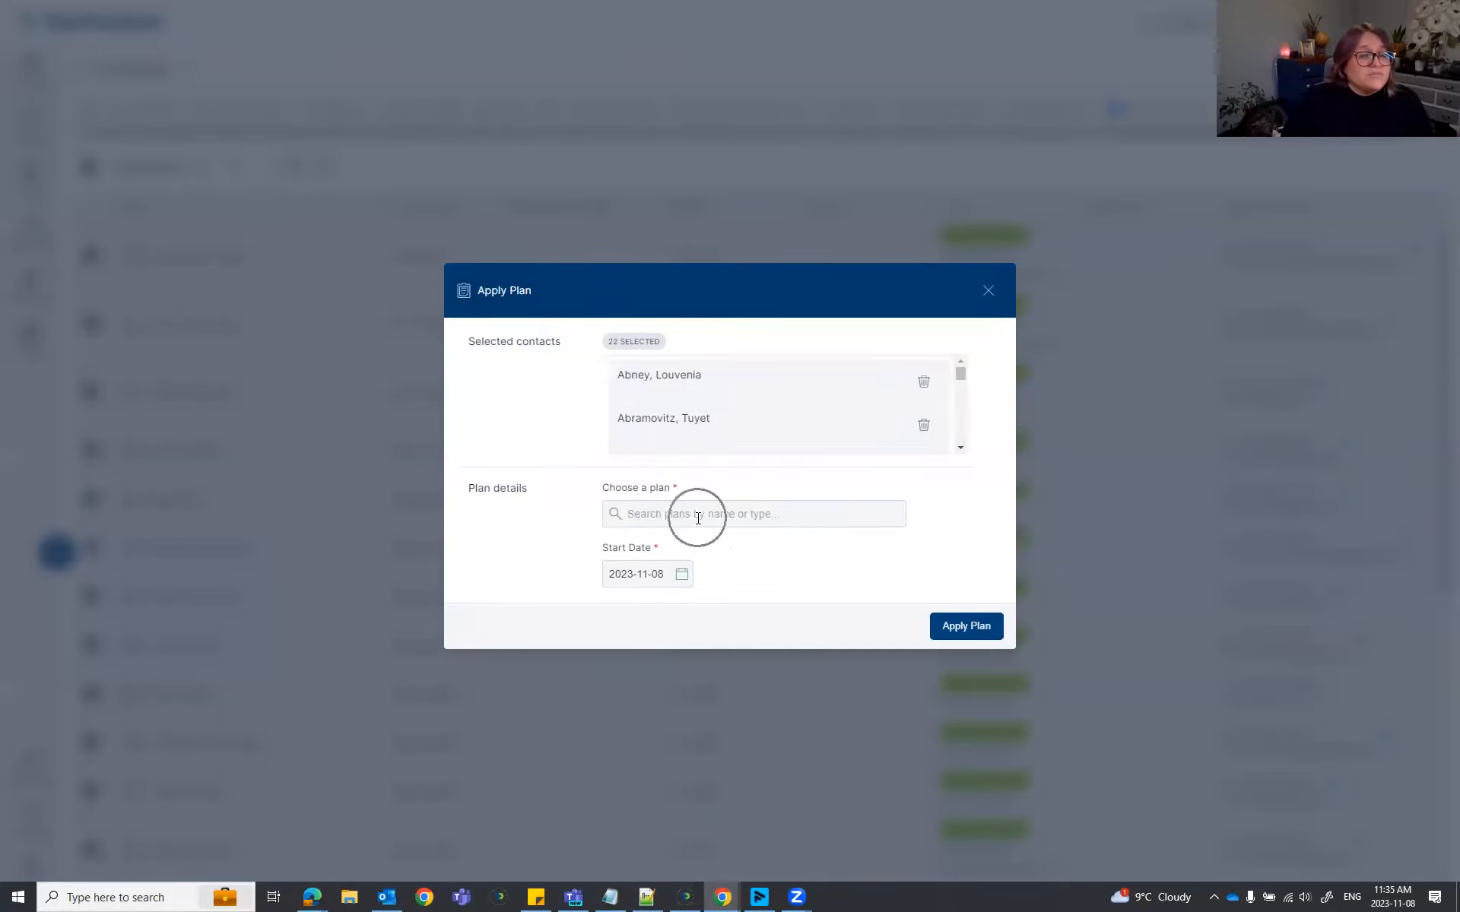
click(698, 517)
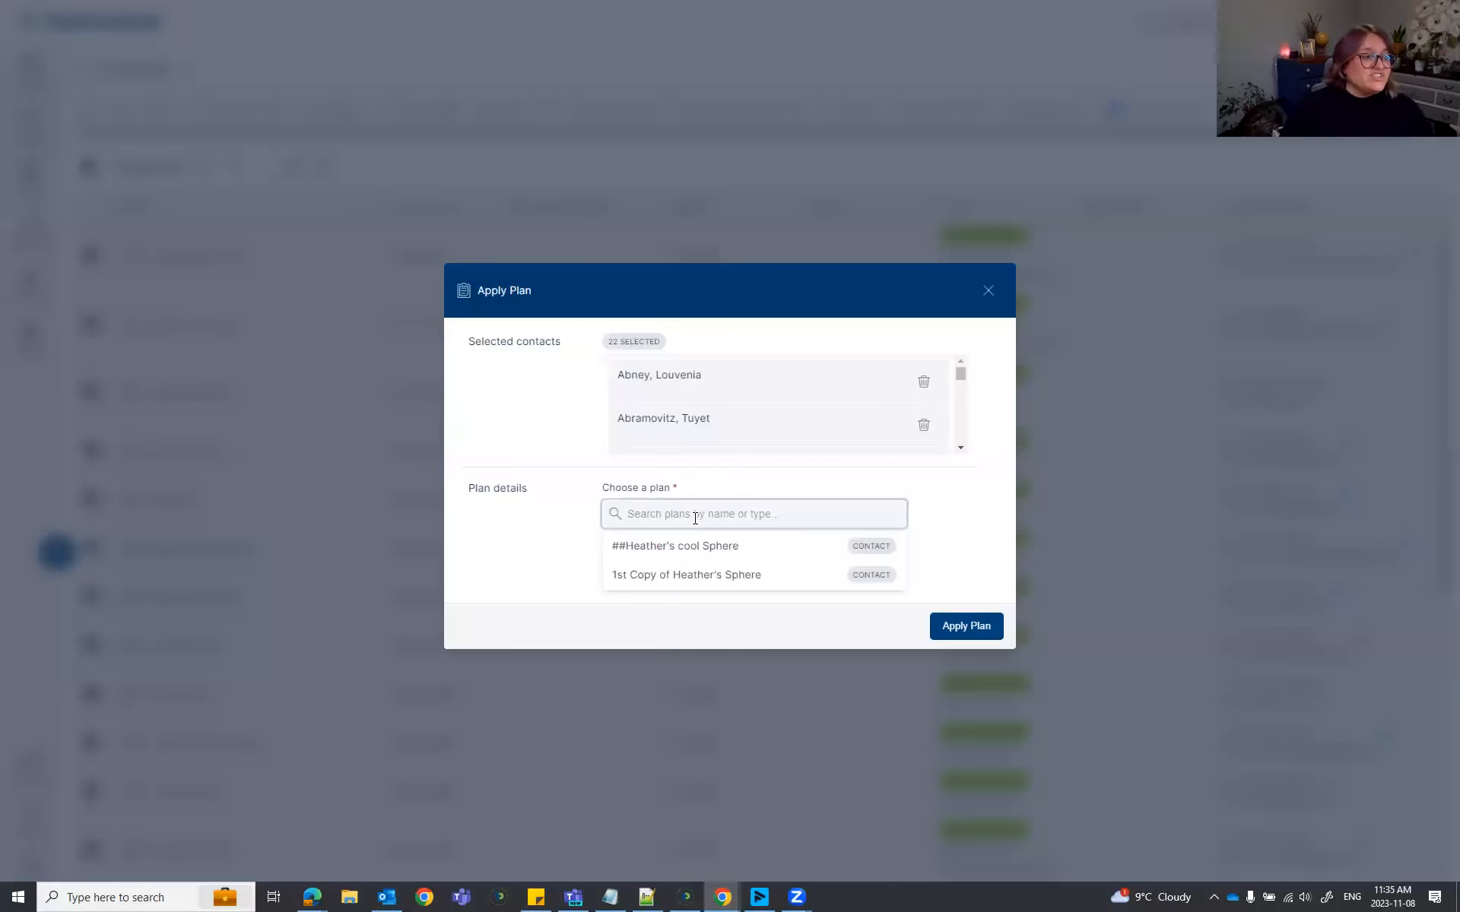
click(681, 576)
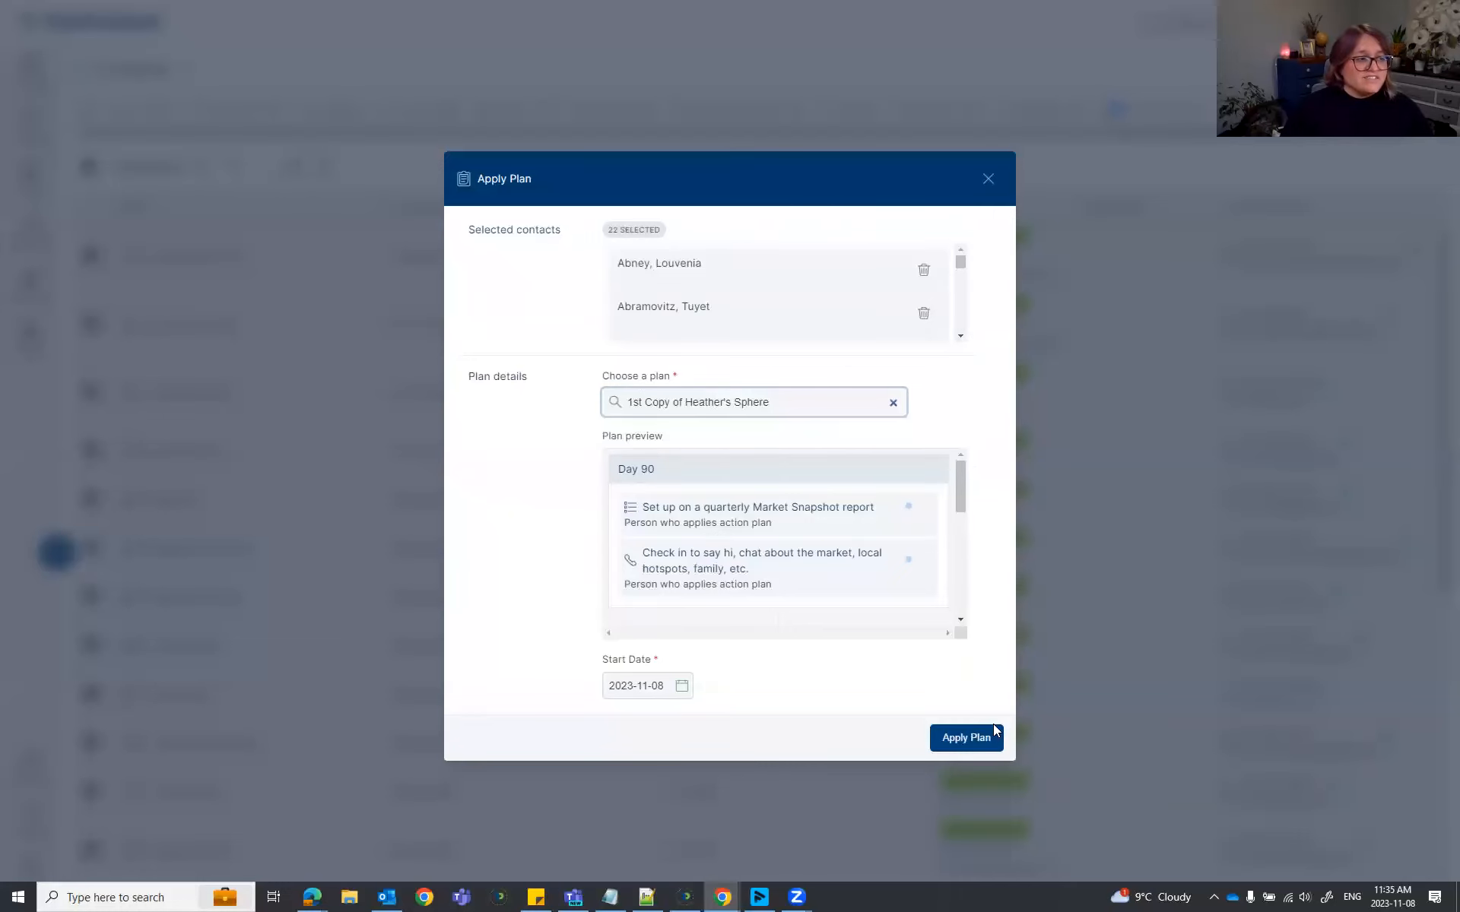
click(950, 741)
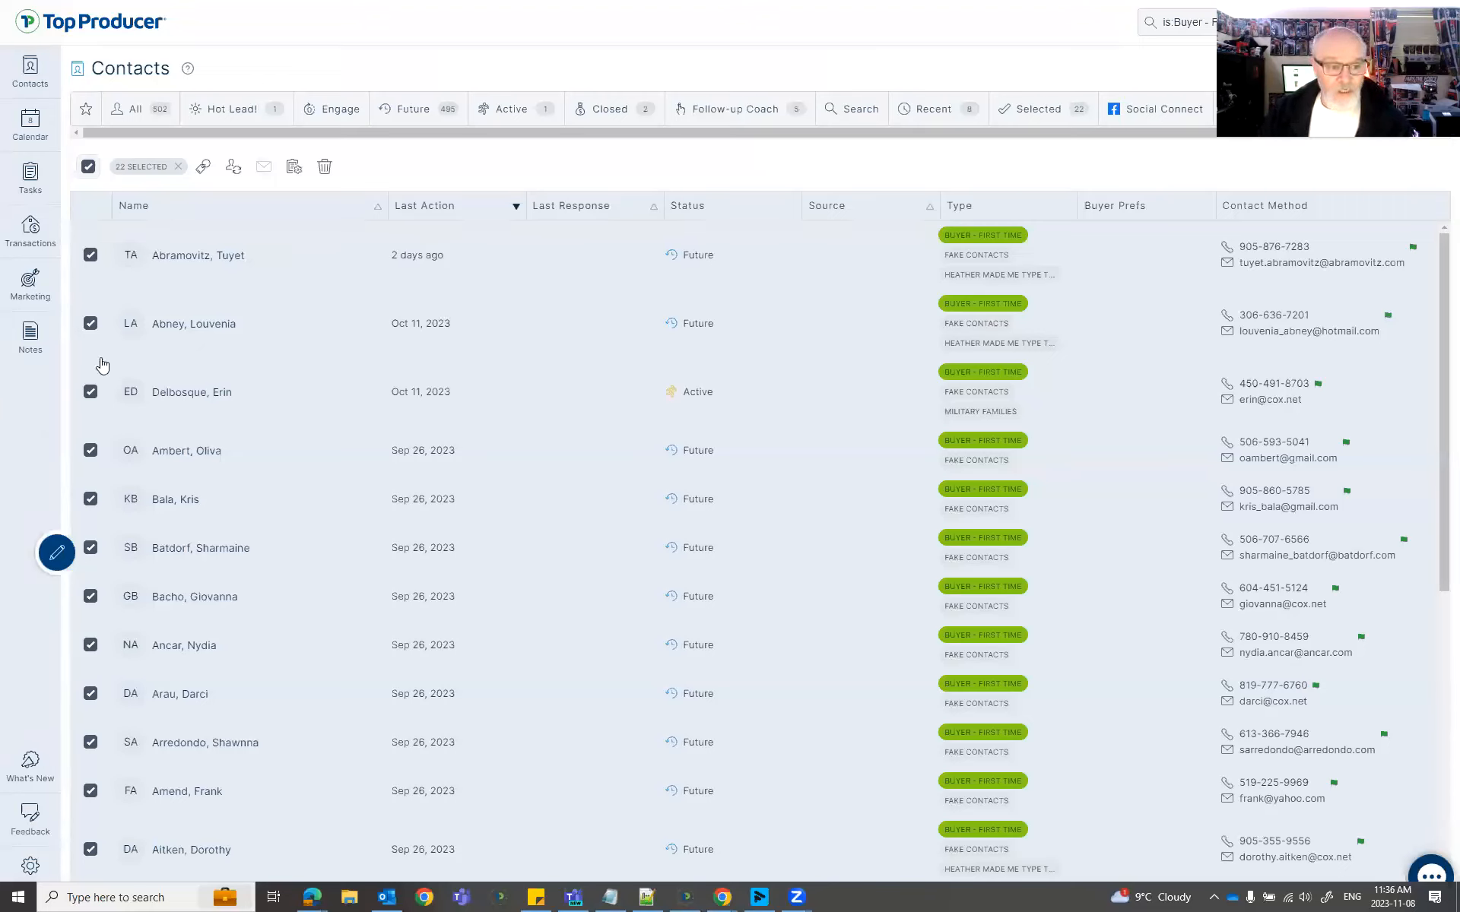
mouse_move(393, 331)
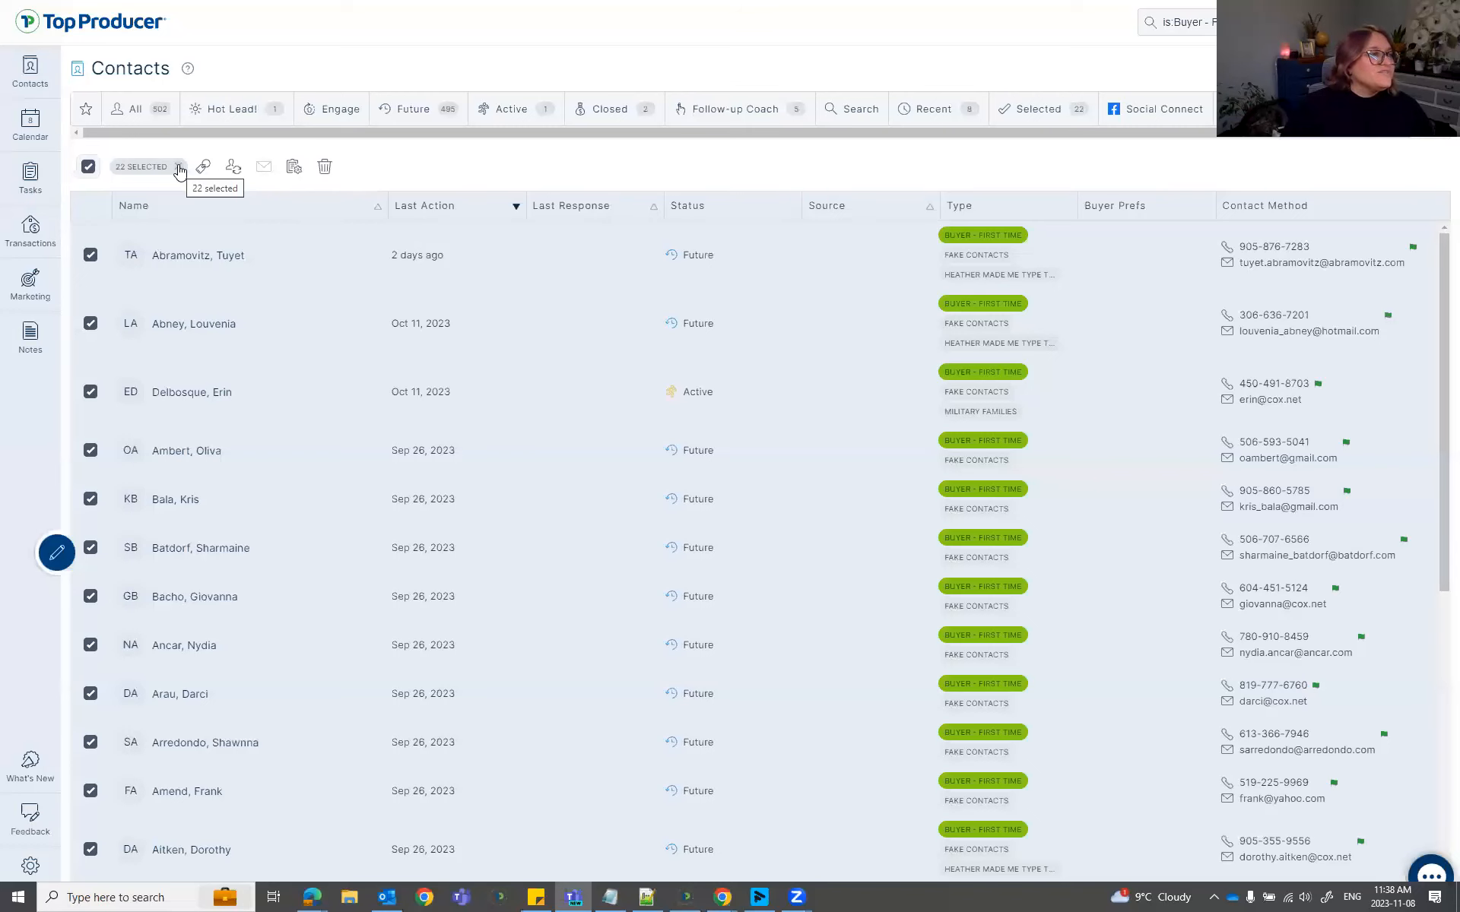
Clear the row selection and open a first-time buyer's record on Important Dates.
click(178, 168)
scroll(289, 536, down, 8)
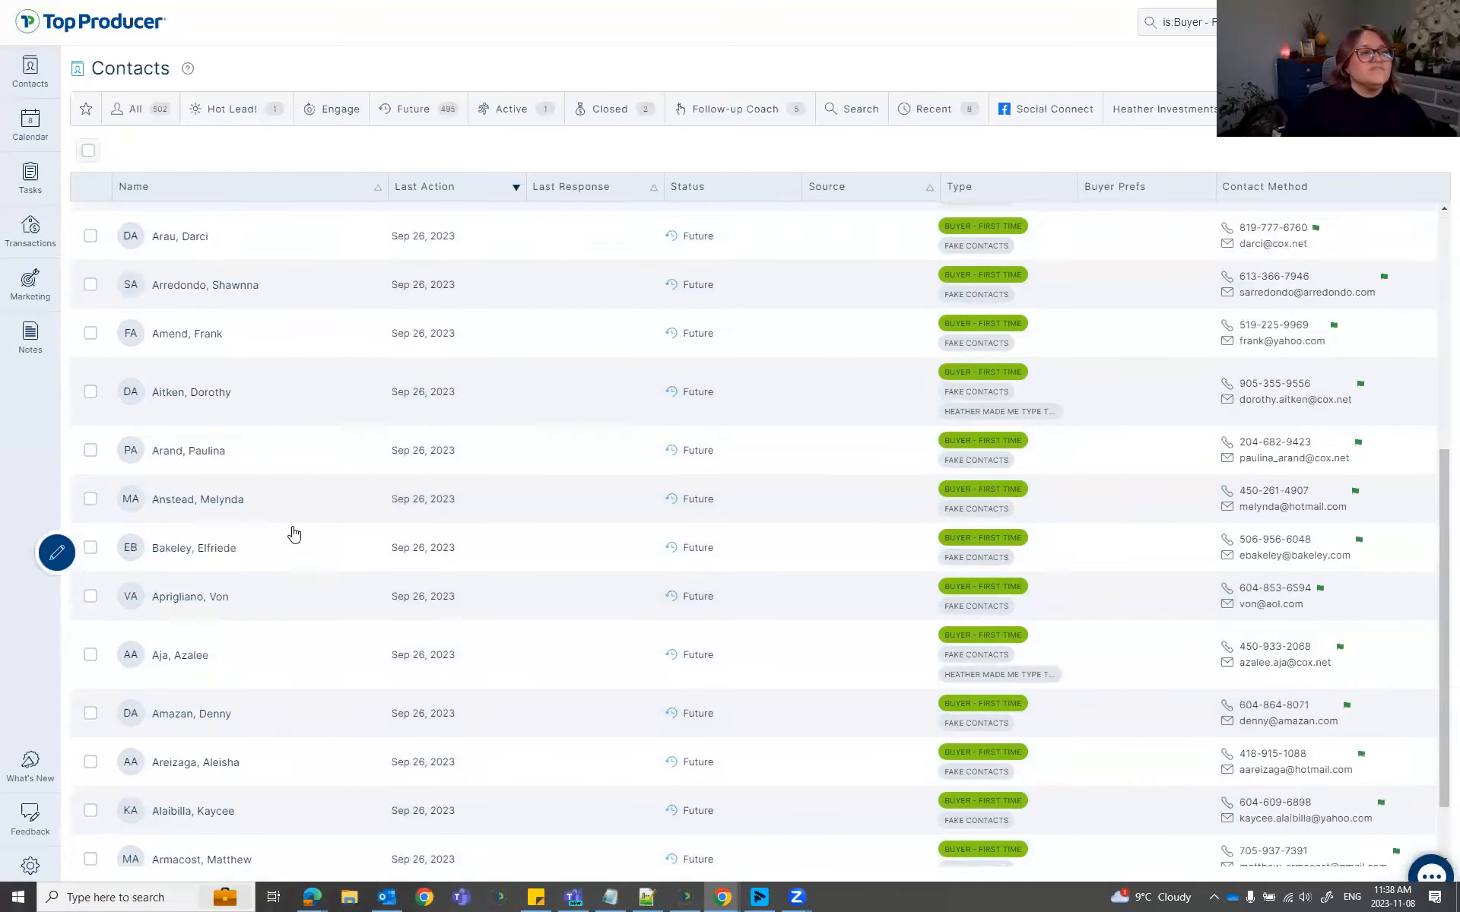
click(186, 630)
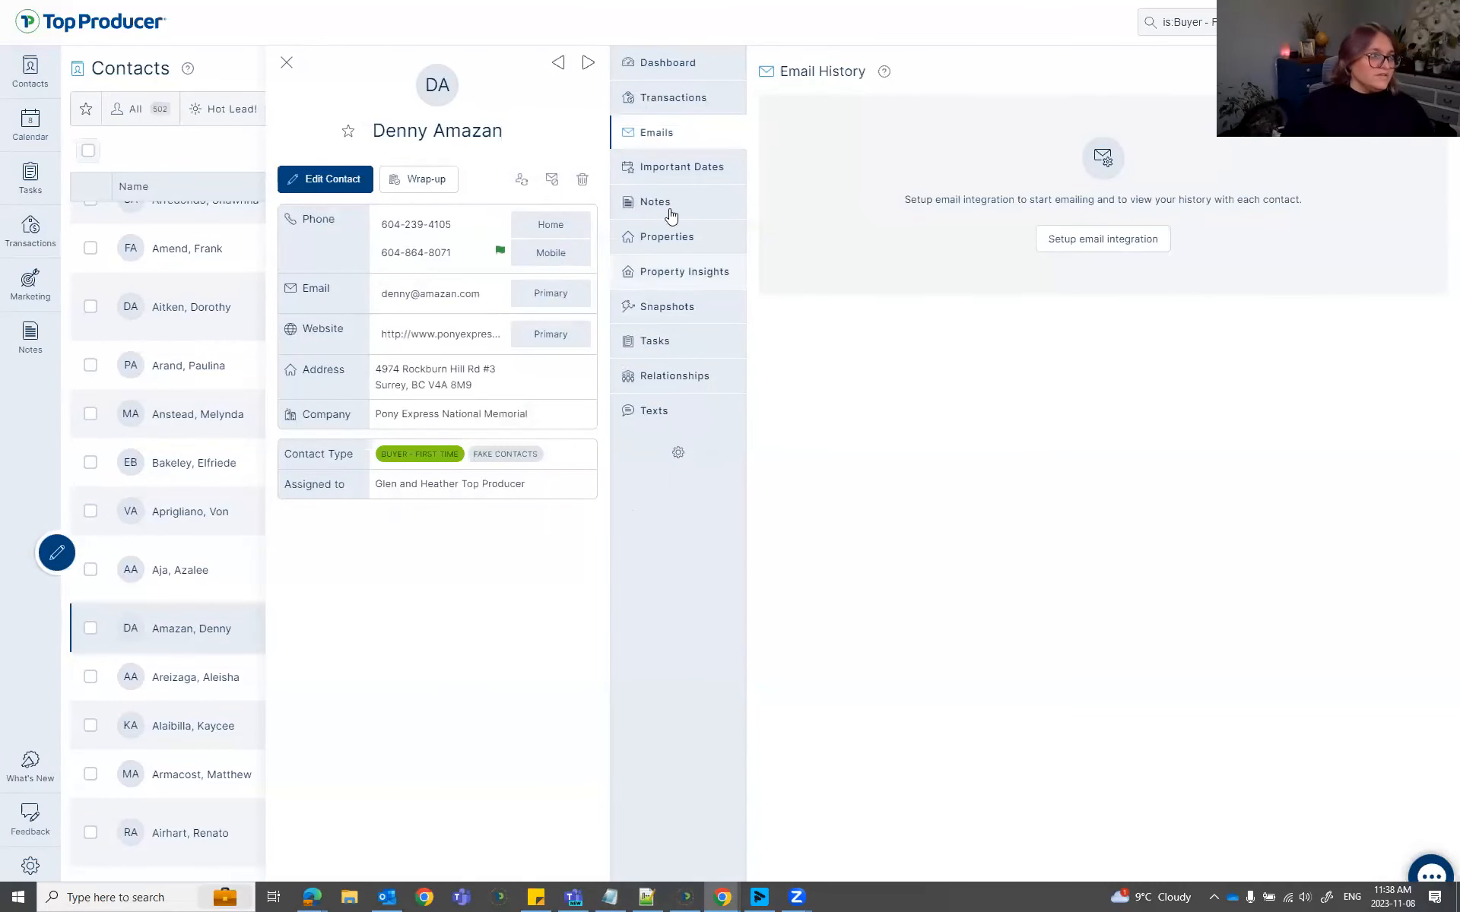
click(683, 171)
click(682, 172)
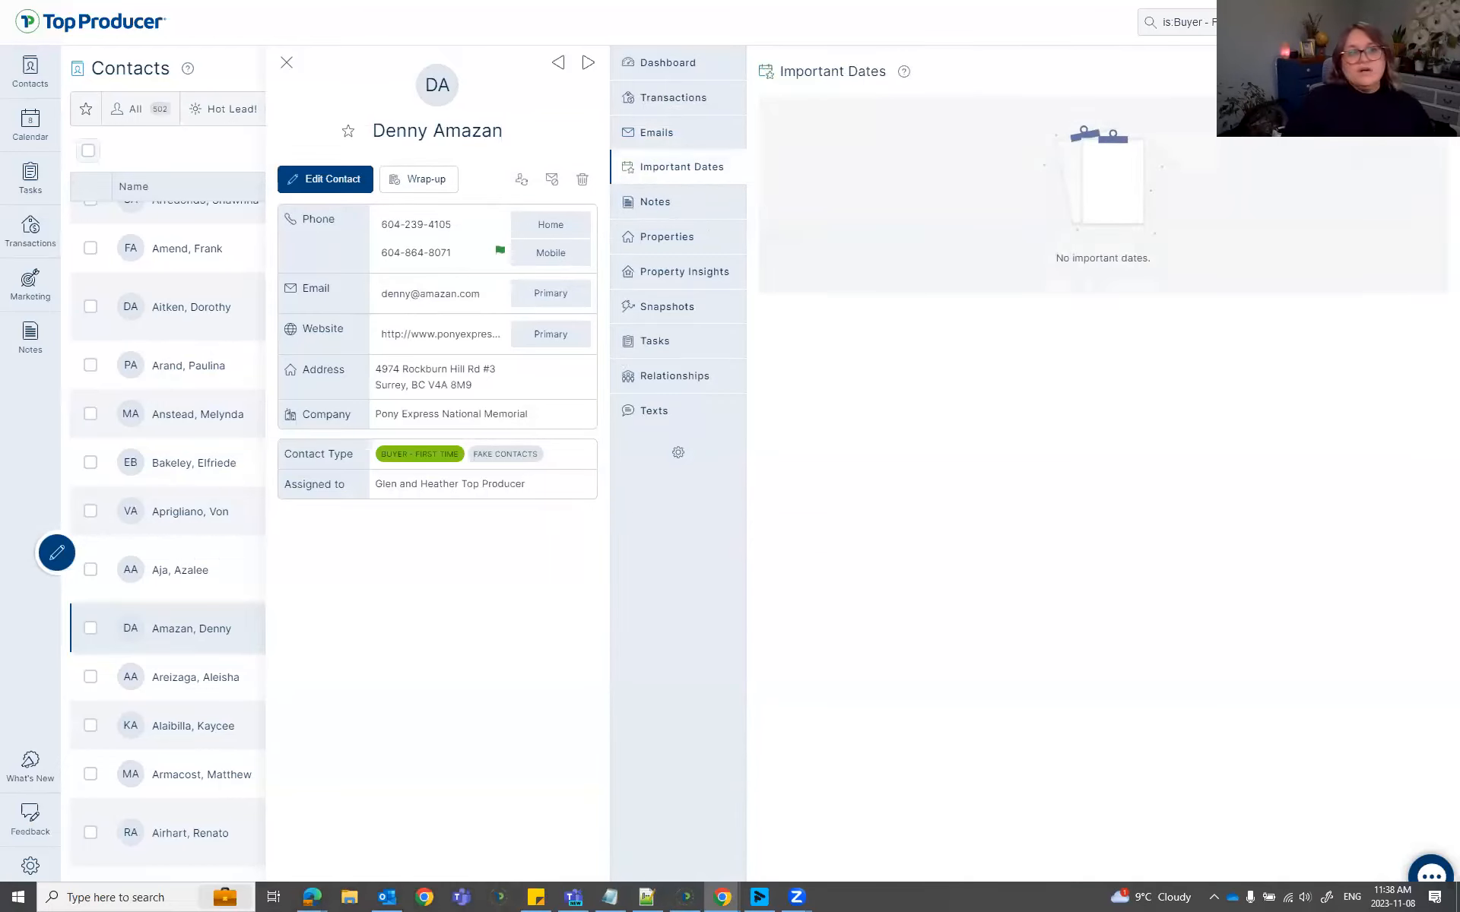
Add and save an annually repeating important date titled 'Housavirsy'.
click(1401, 71)
click(760, 412)
text(Housev)
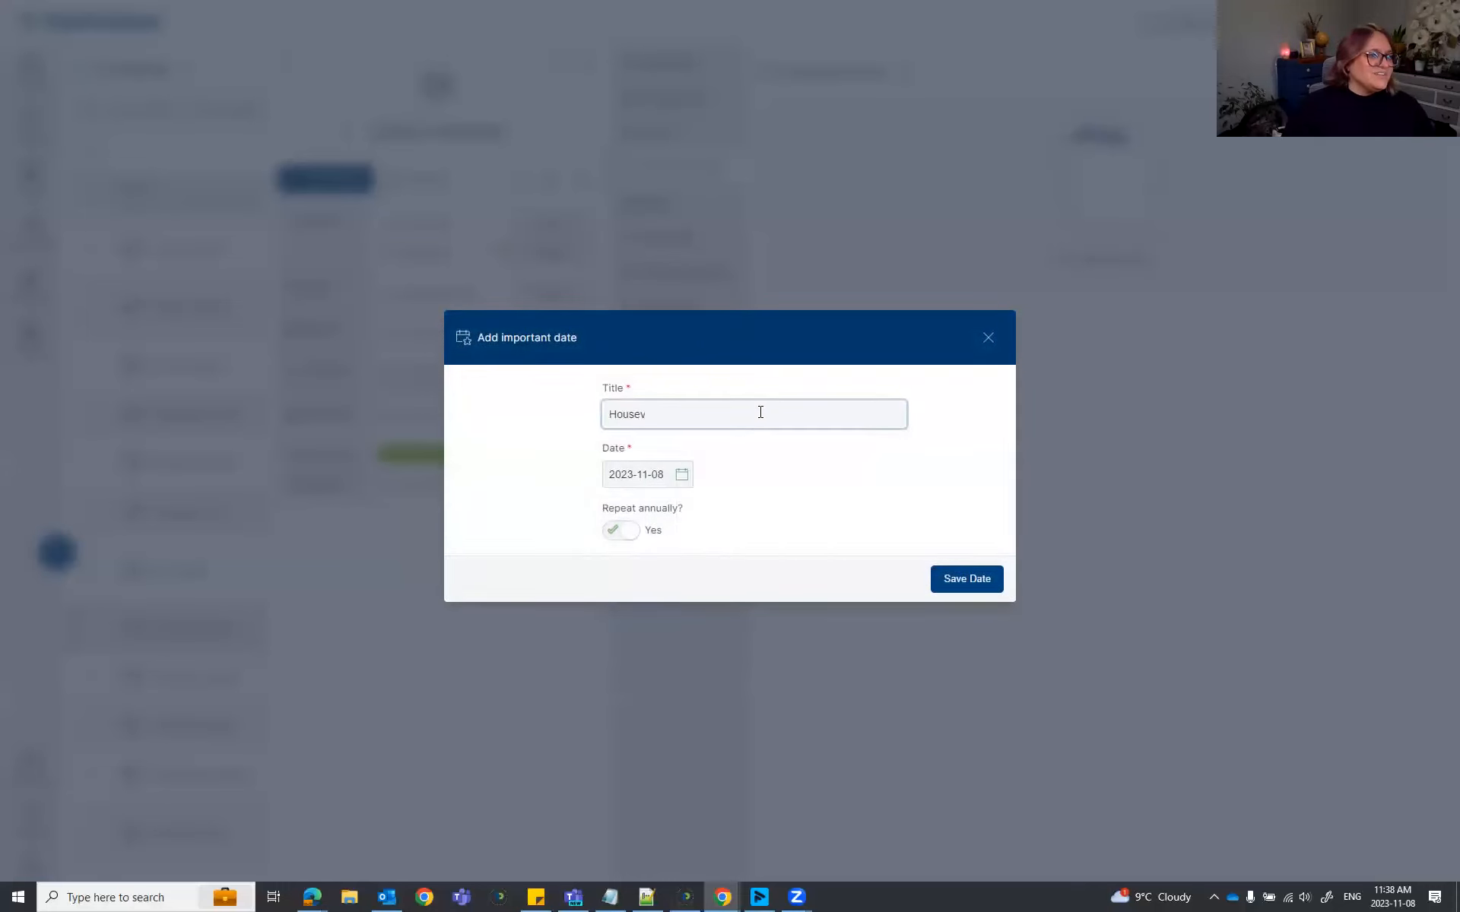
text(avirser)
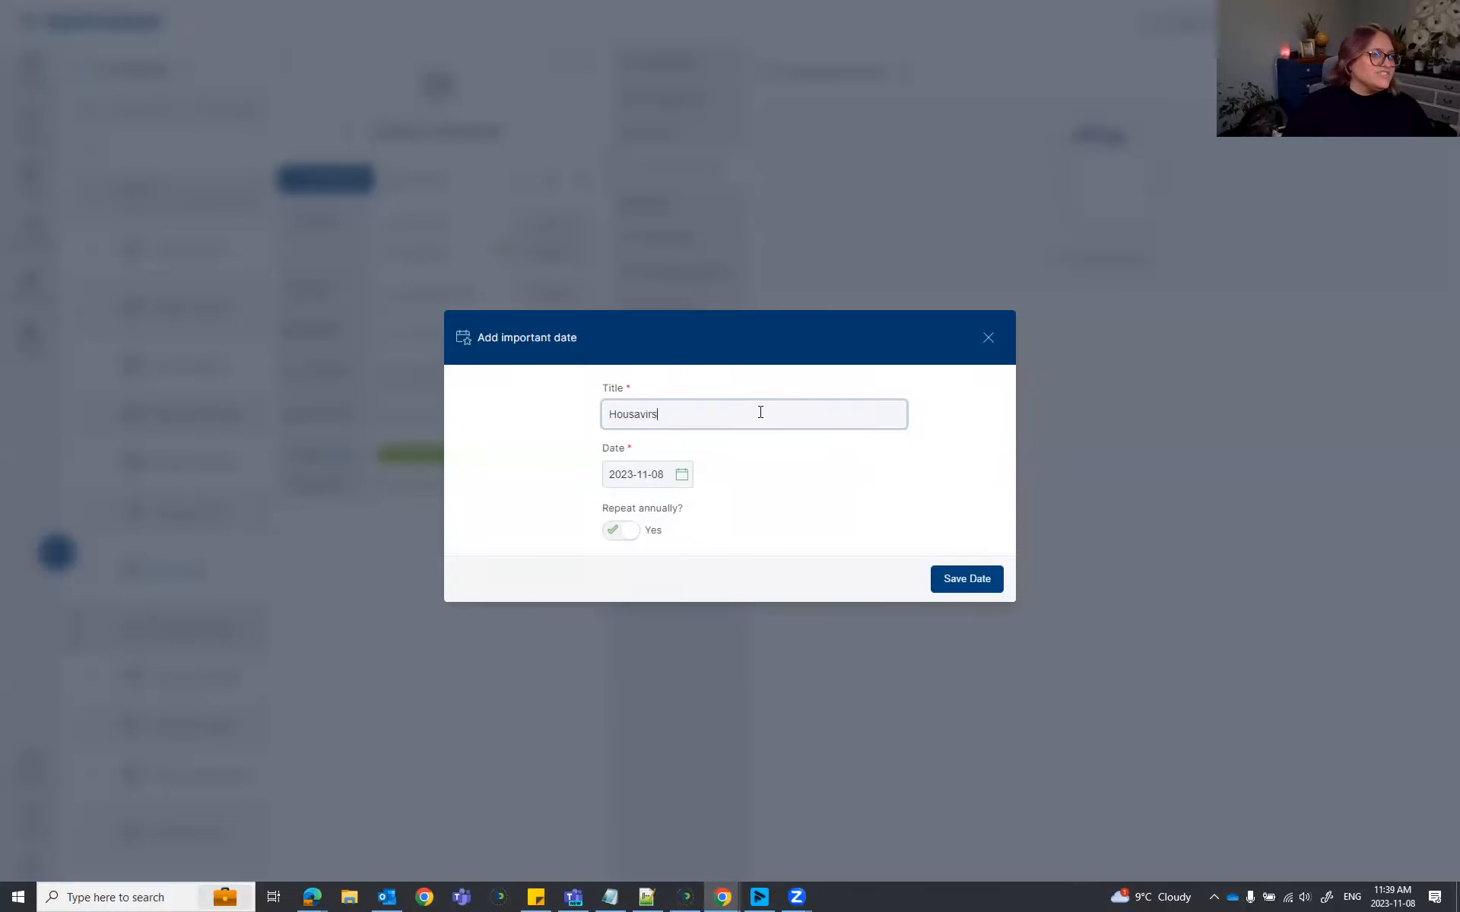
key(BackSpace)
key(BackSpace)
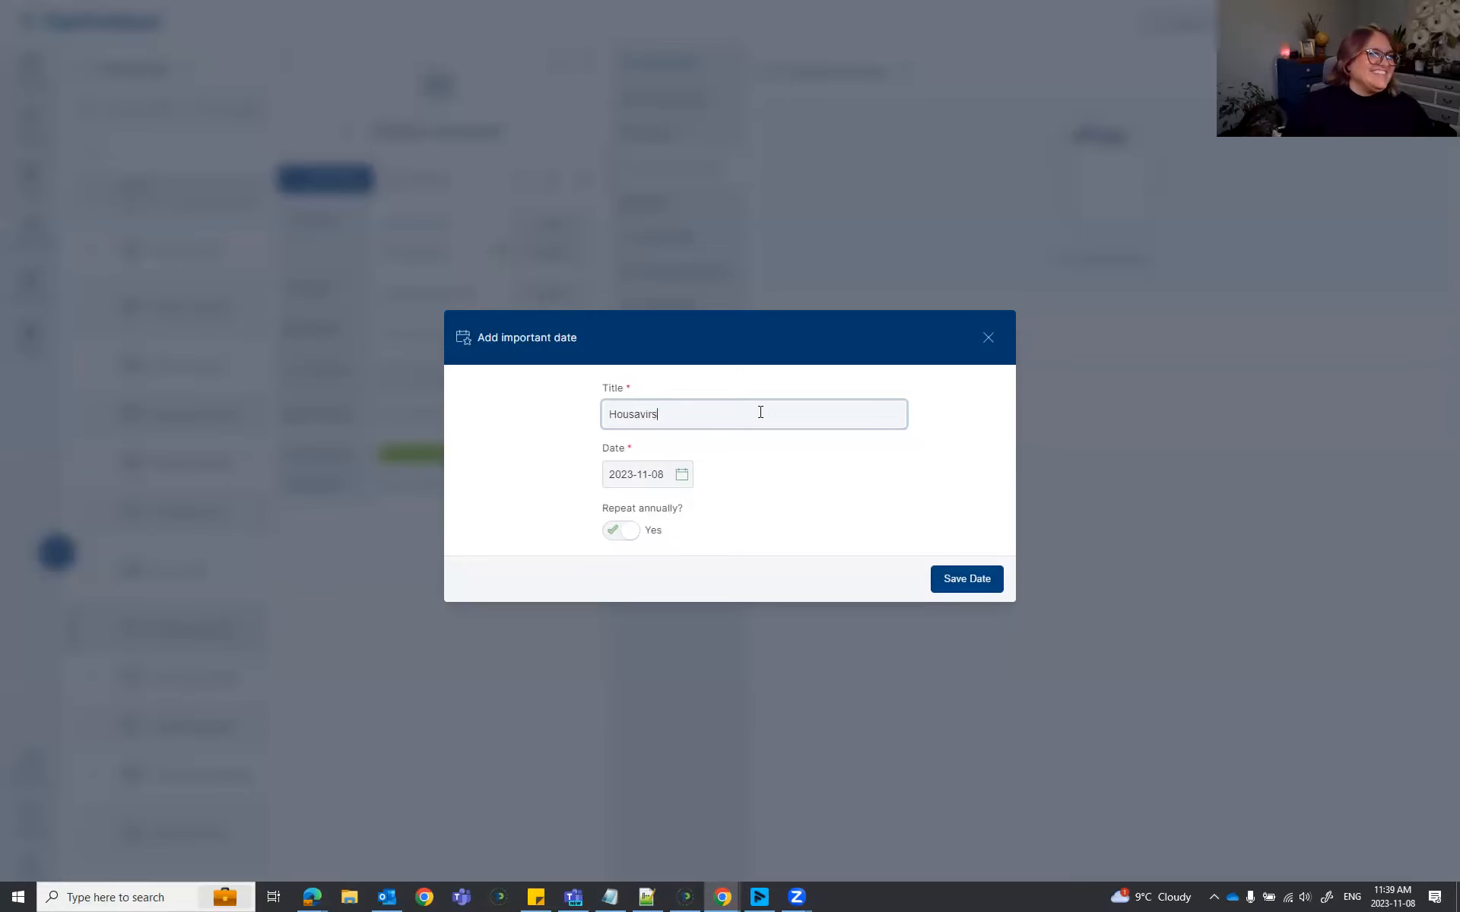
text(y)
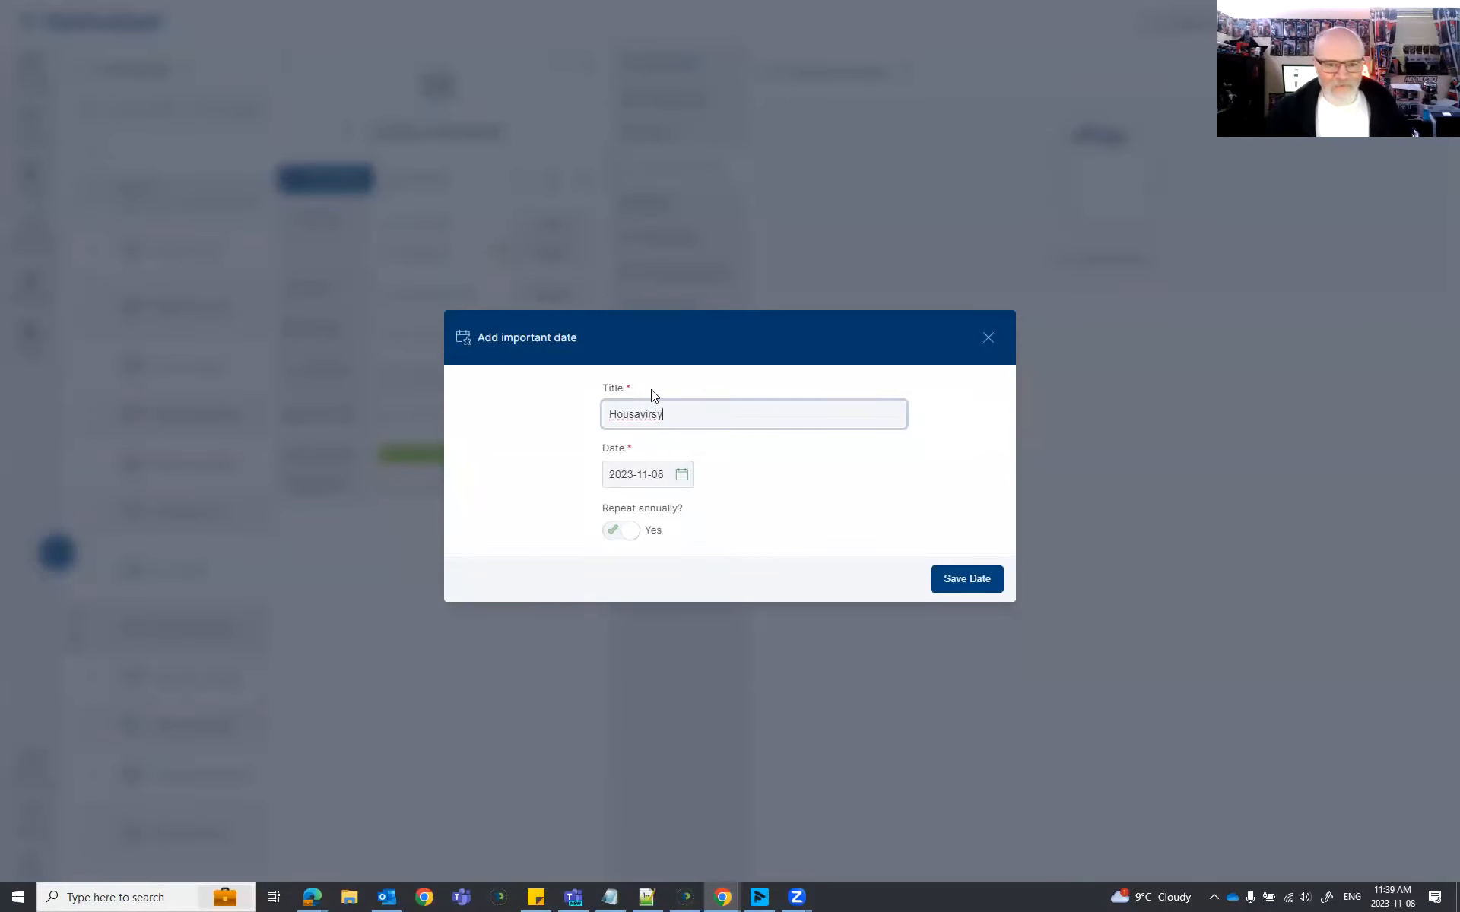
click(984, 587)
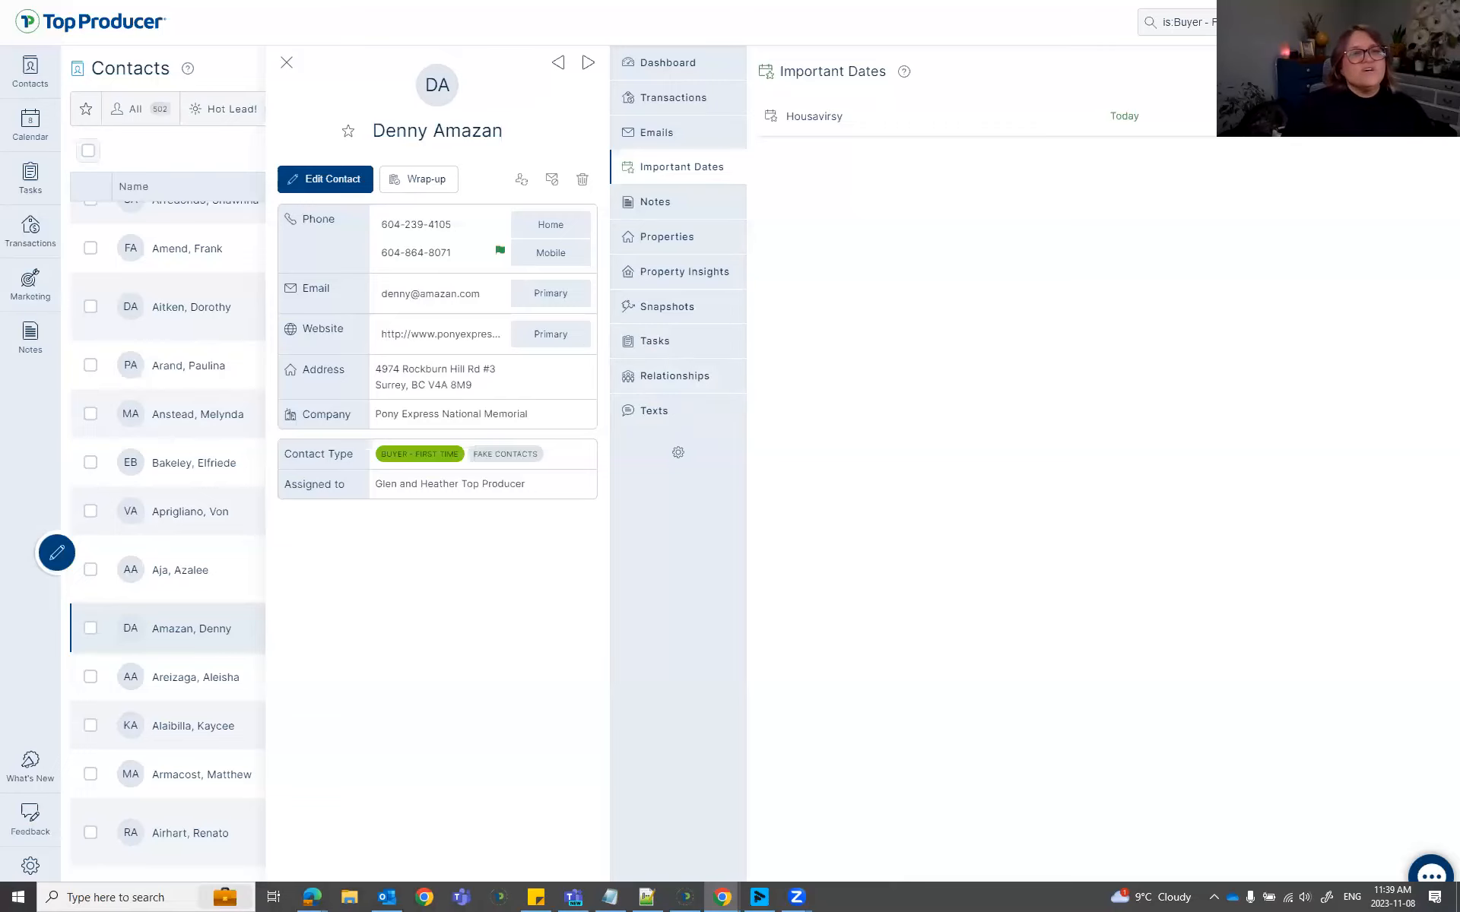
List all upcoming important dates under Tasks and inspect the Housavirsy contact's record.
click(38, 188)
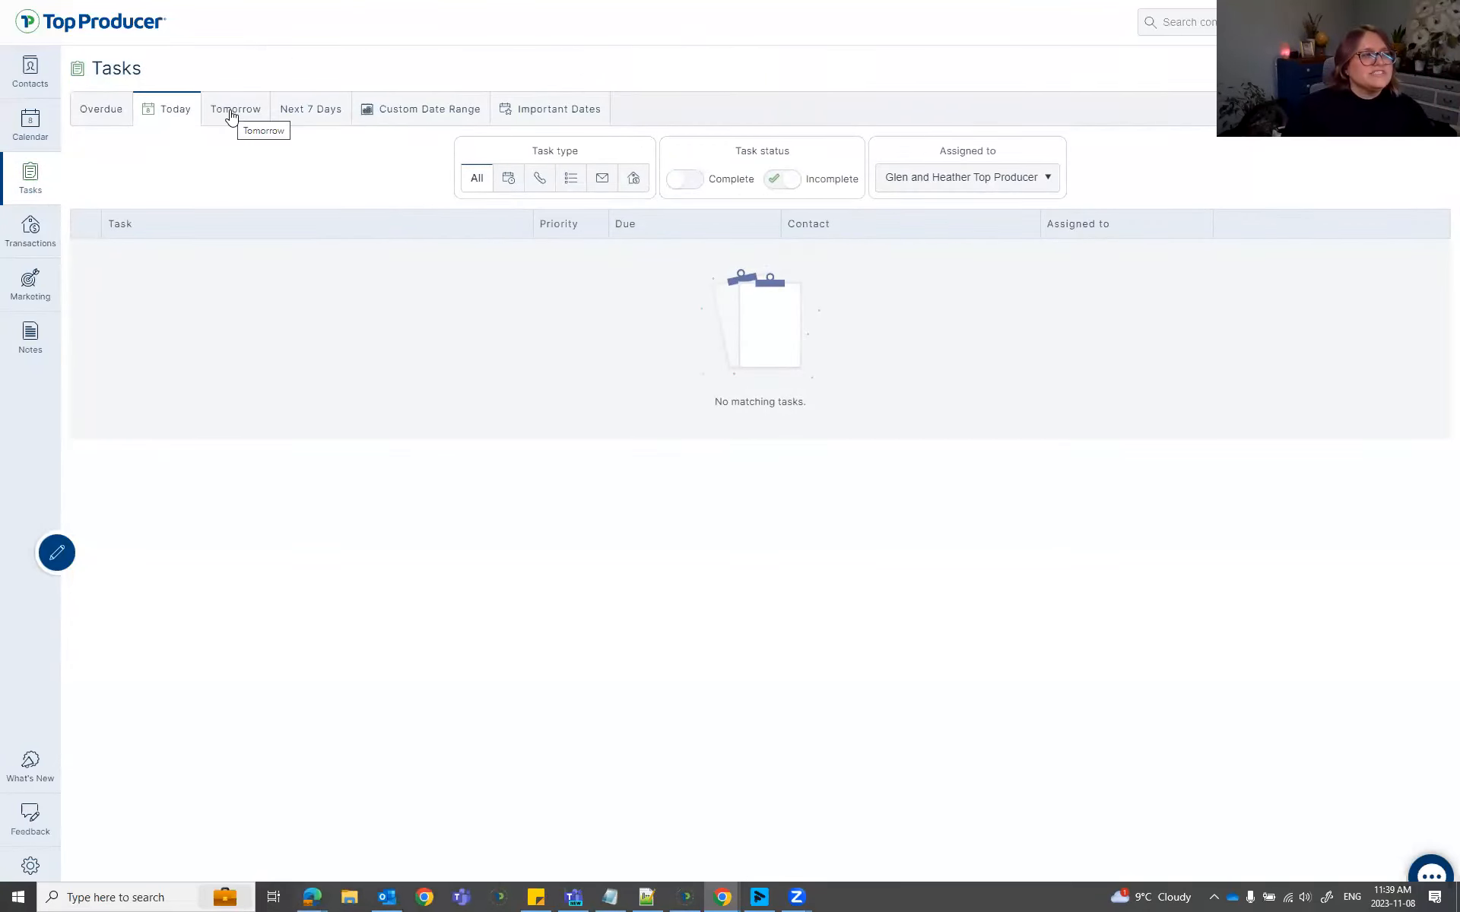
click(548, 109)
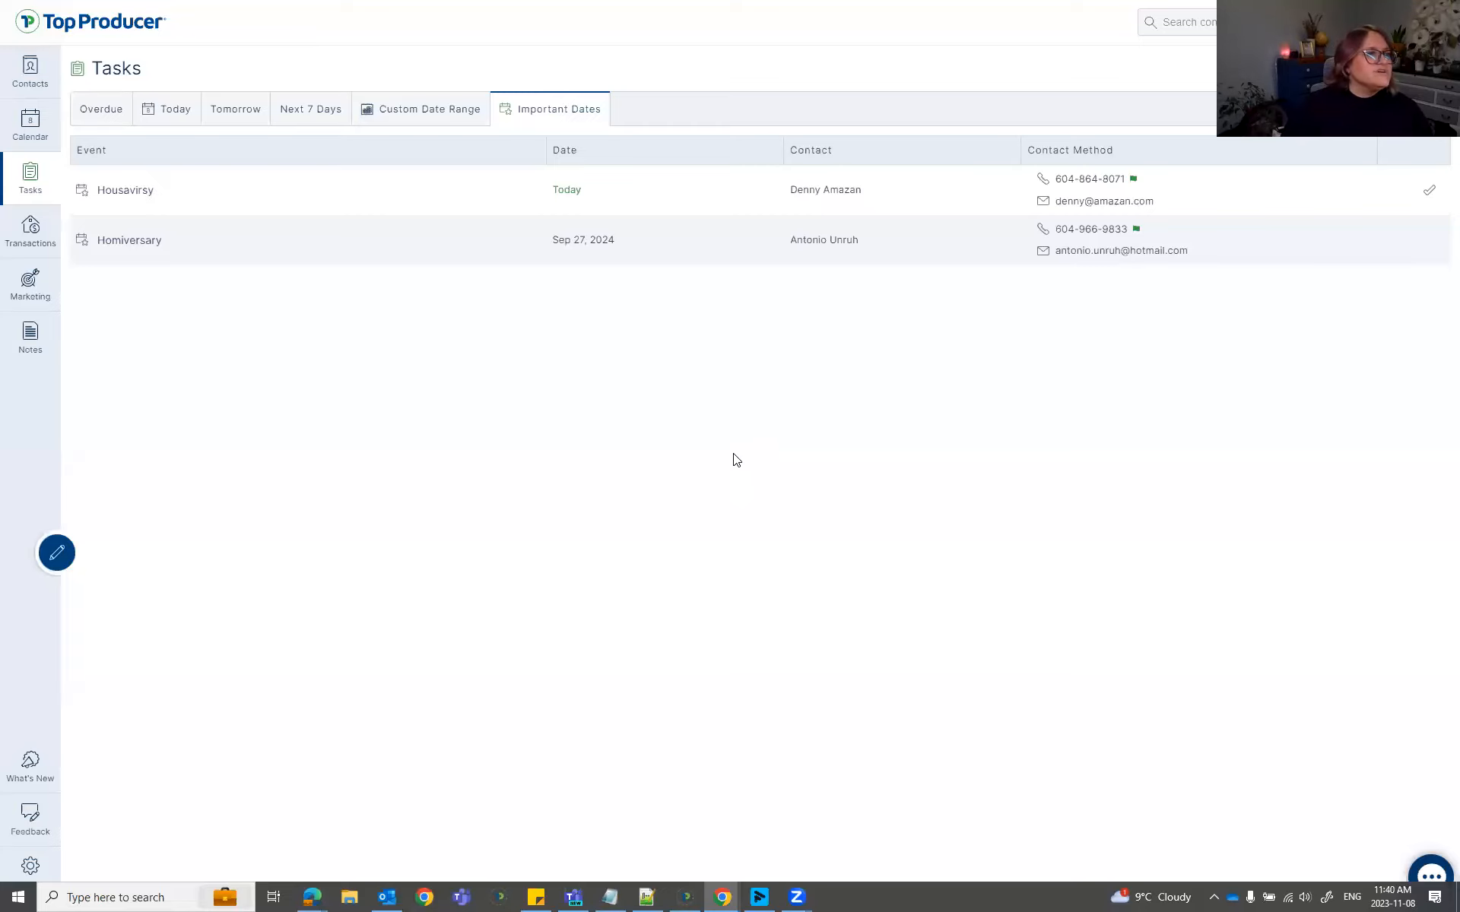
click(129, 191)
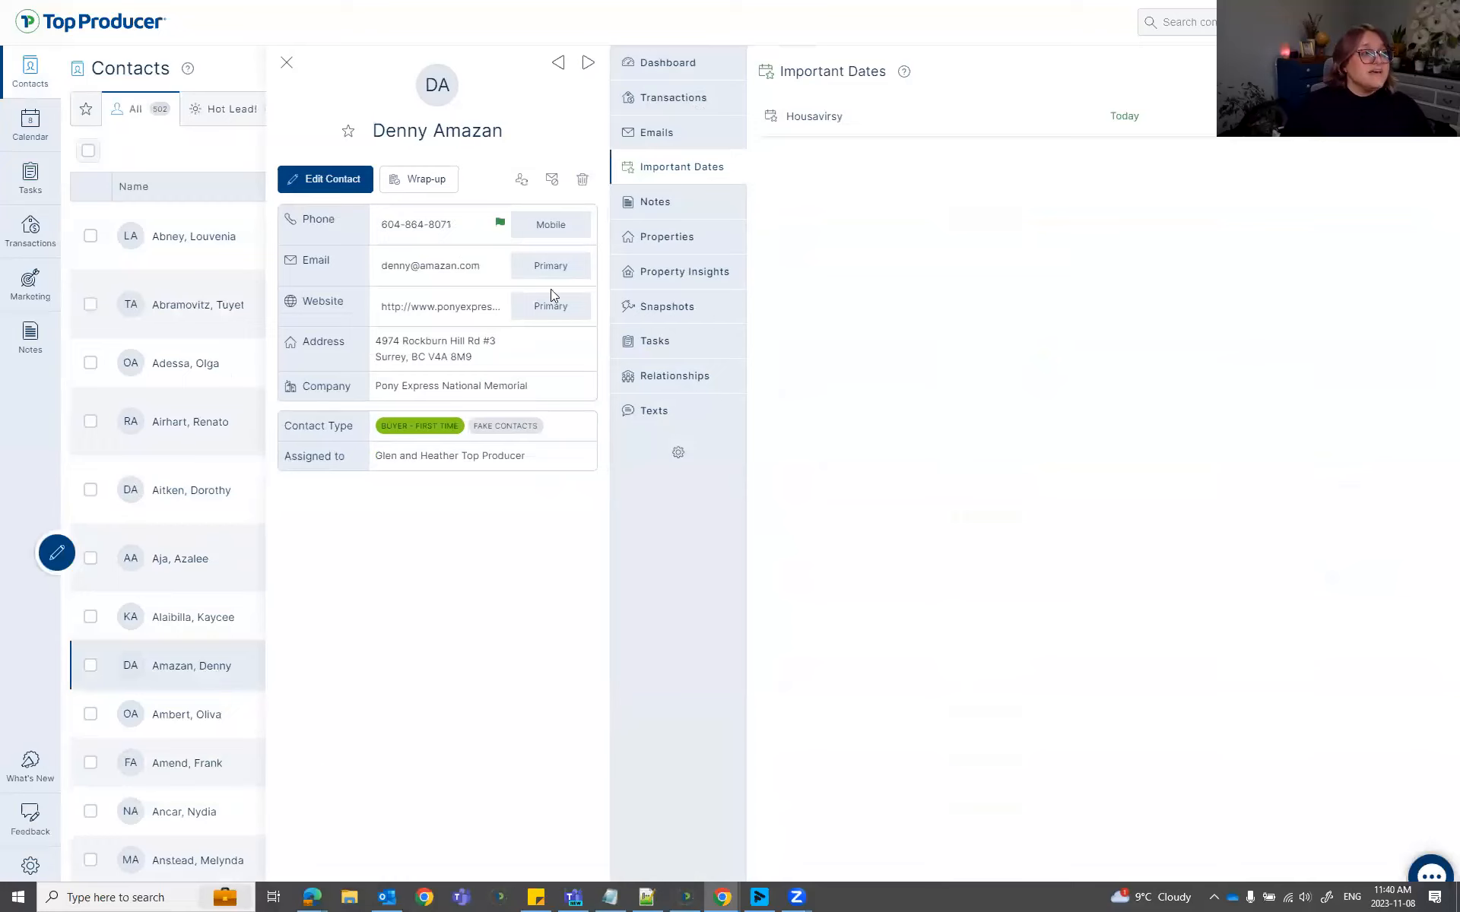
click(287, 62)
Return to the Important Dates list and start an email to the Housavirsy contact.
click(32, 179)
click(581, 101)
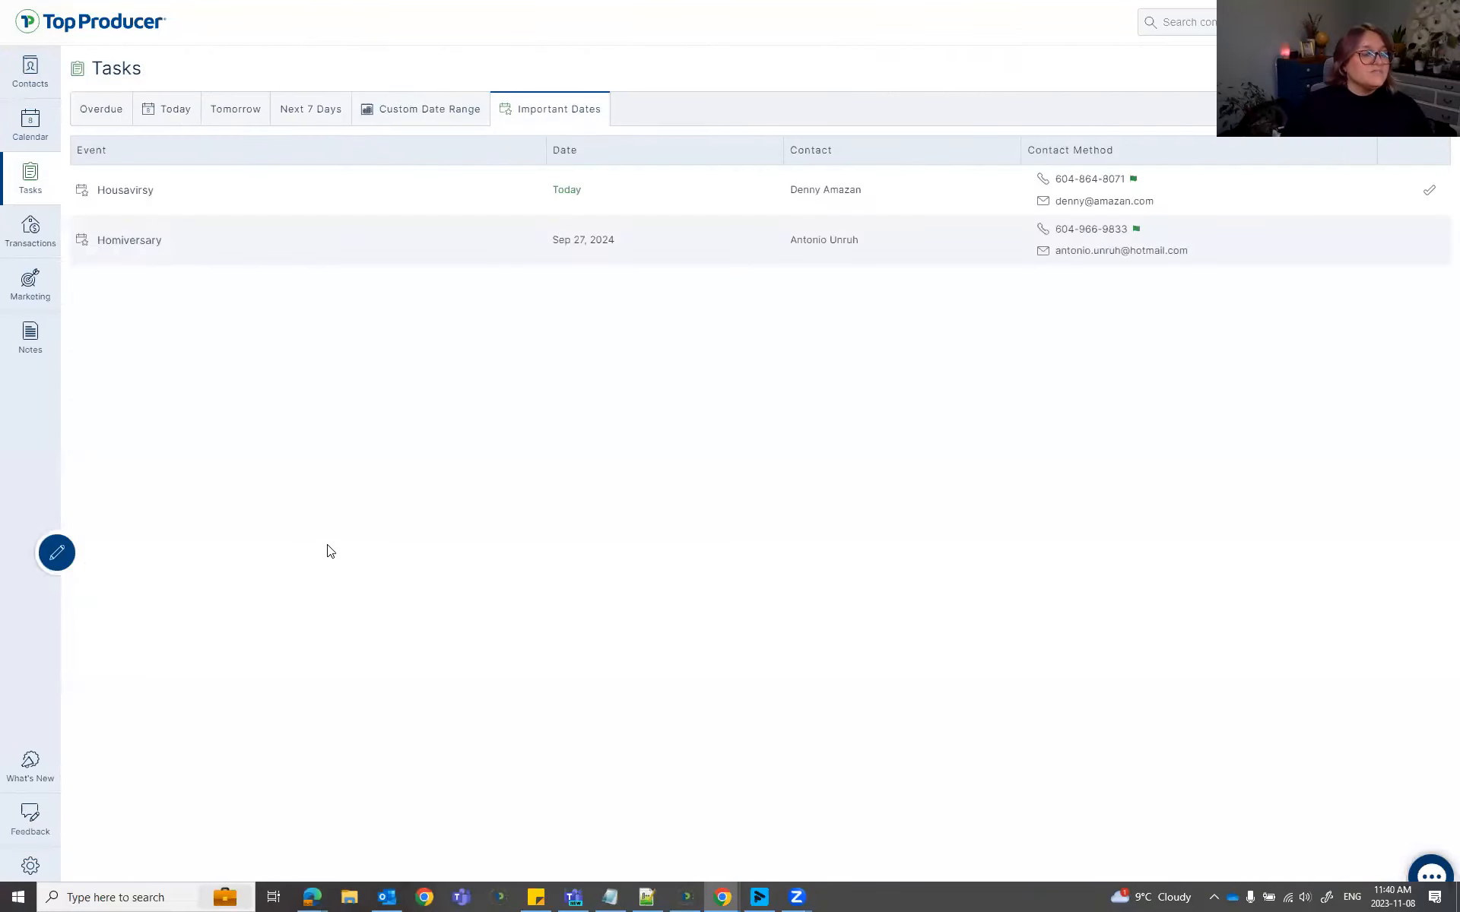
click(1127, 204)
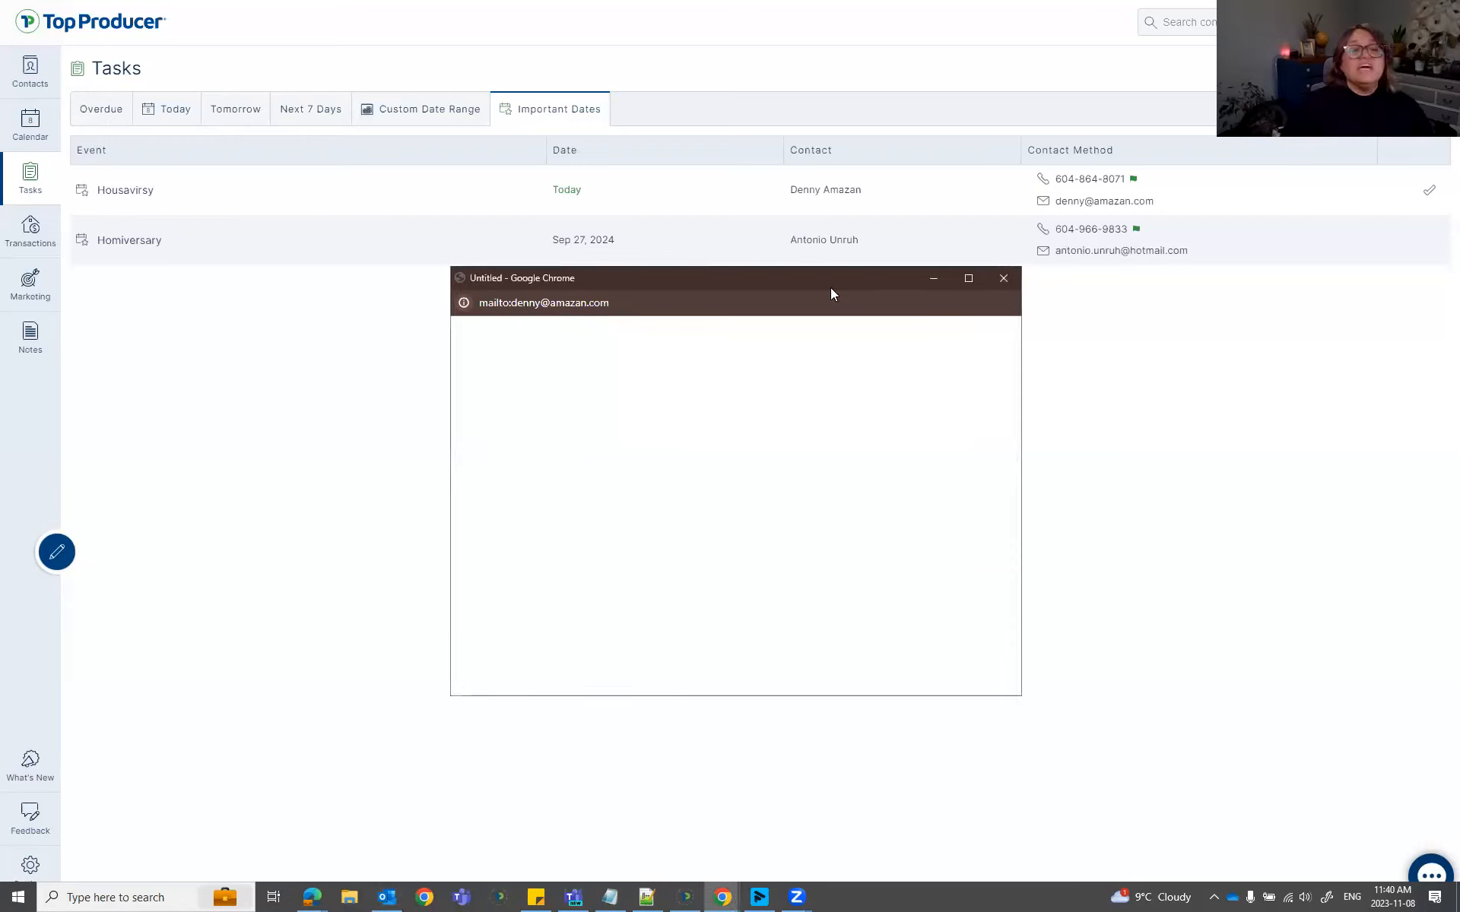
Close the Untitled mailto popup window.
click(1001, 283)
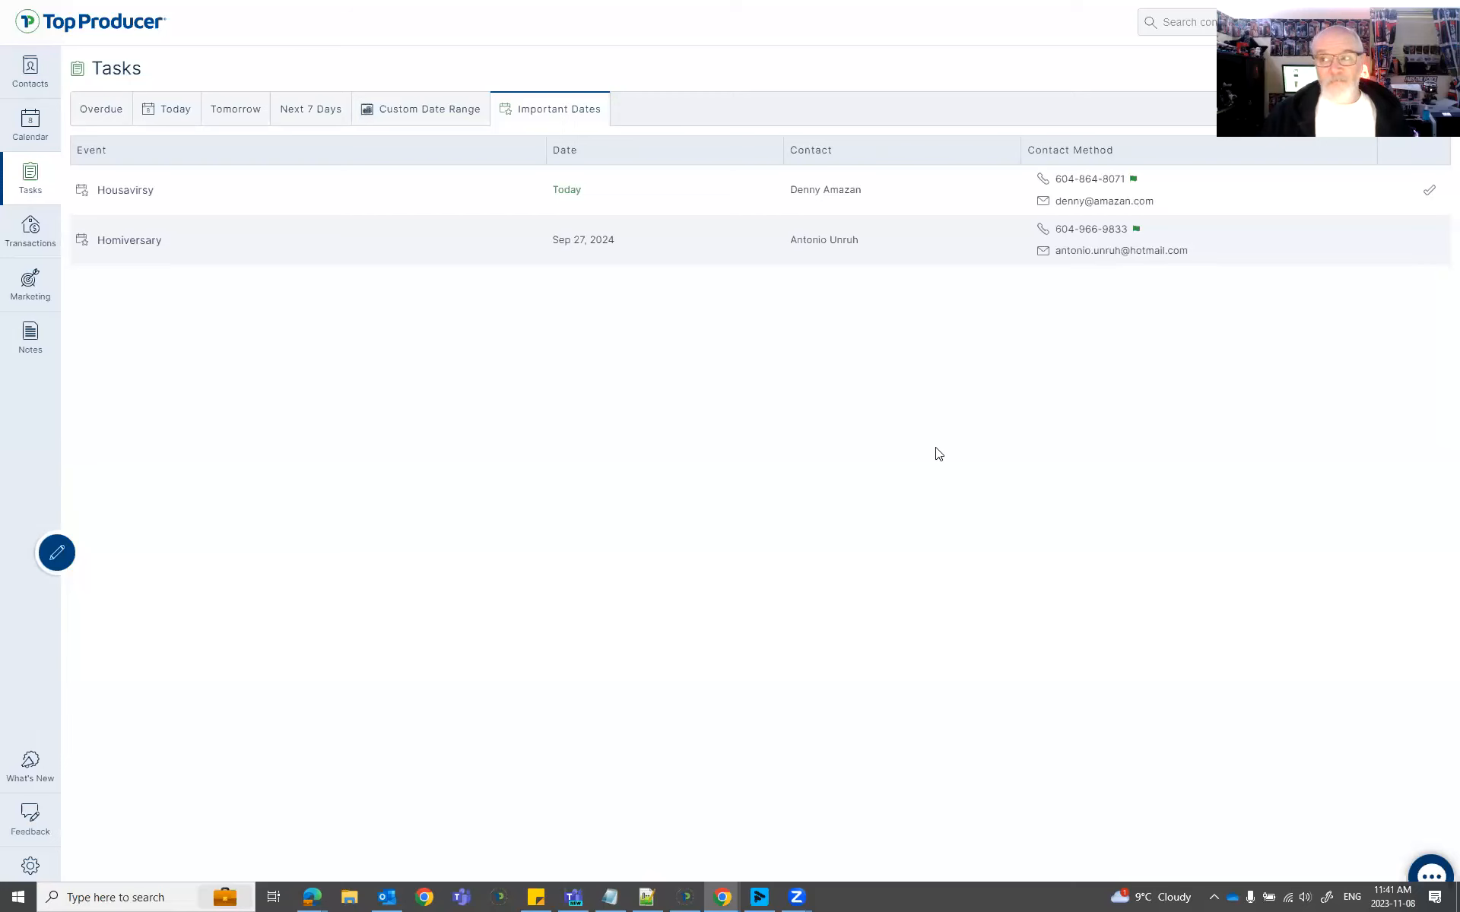
Review the first contact's record from the Contacts list, then view today's Tasks.
click(24, 71)
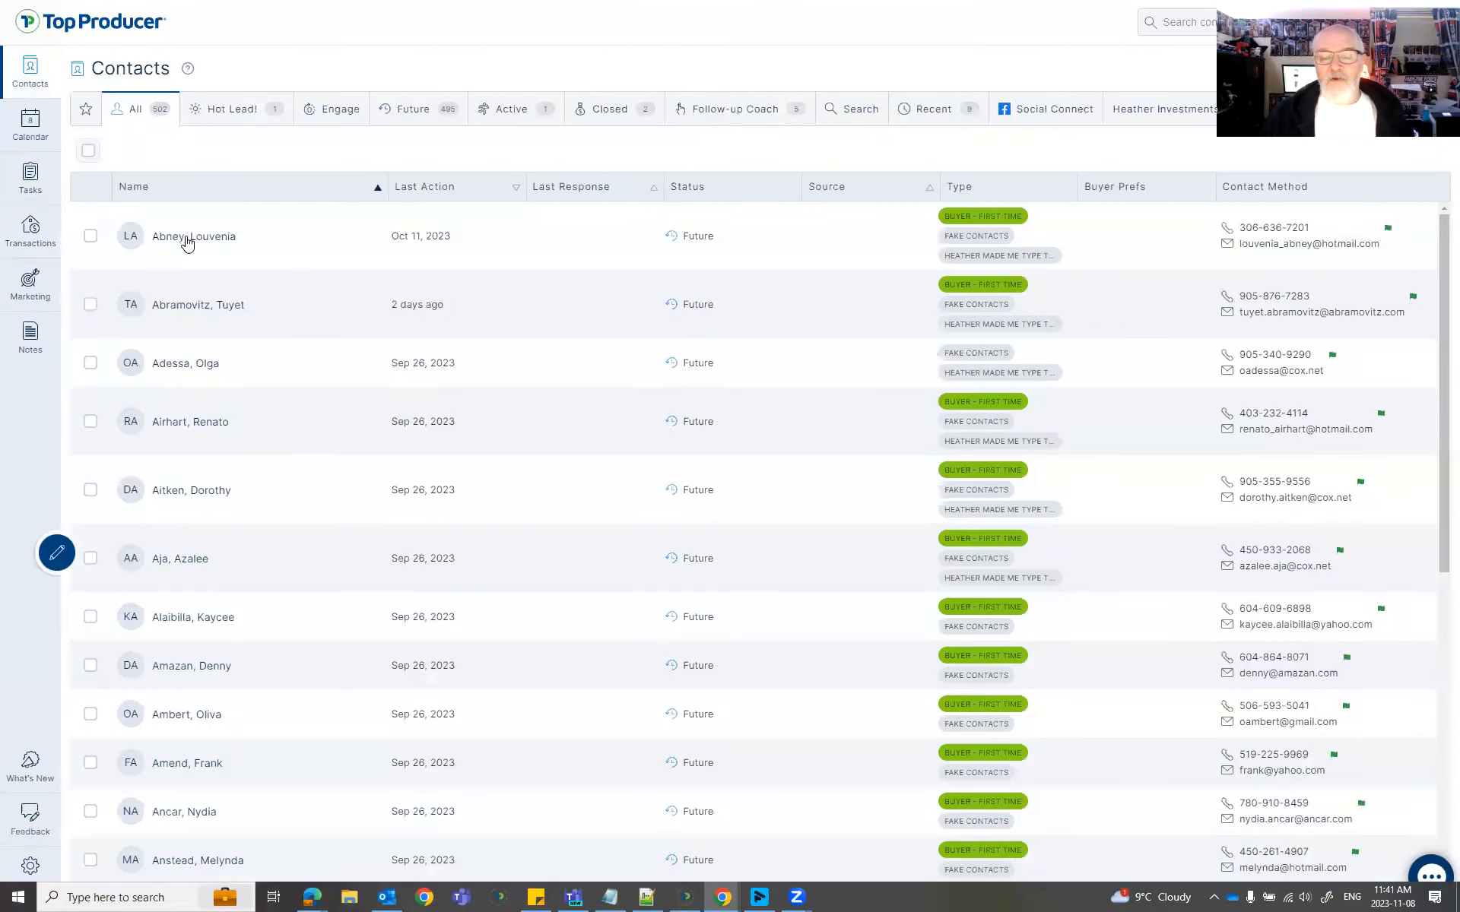
click(839, 254)
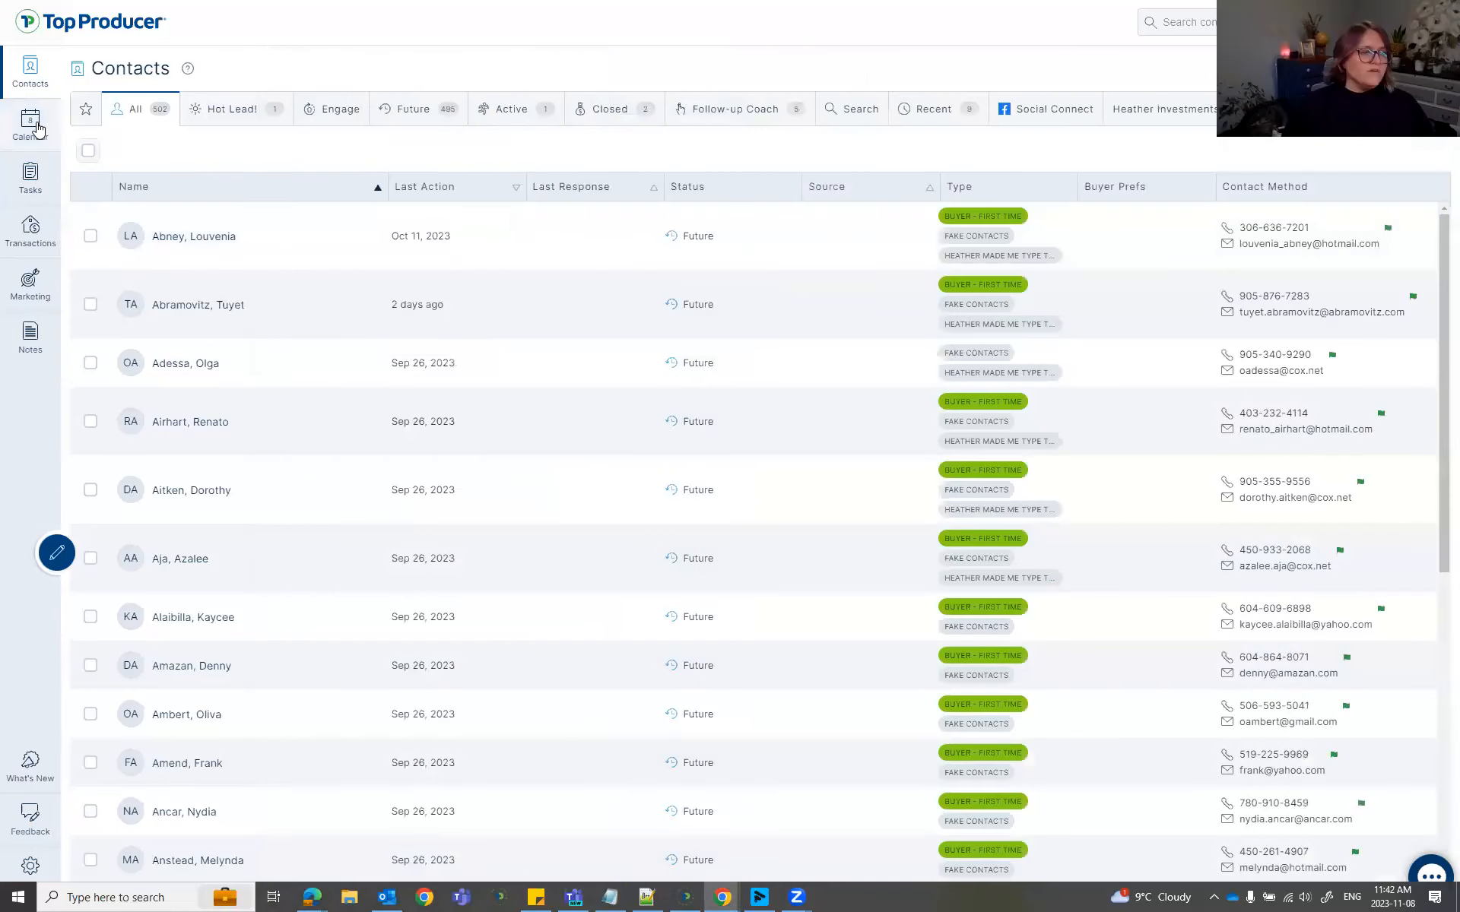
click(30, 177)
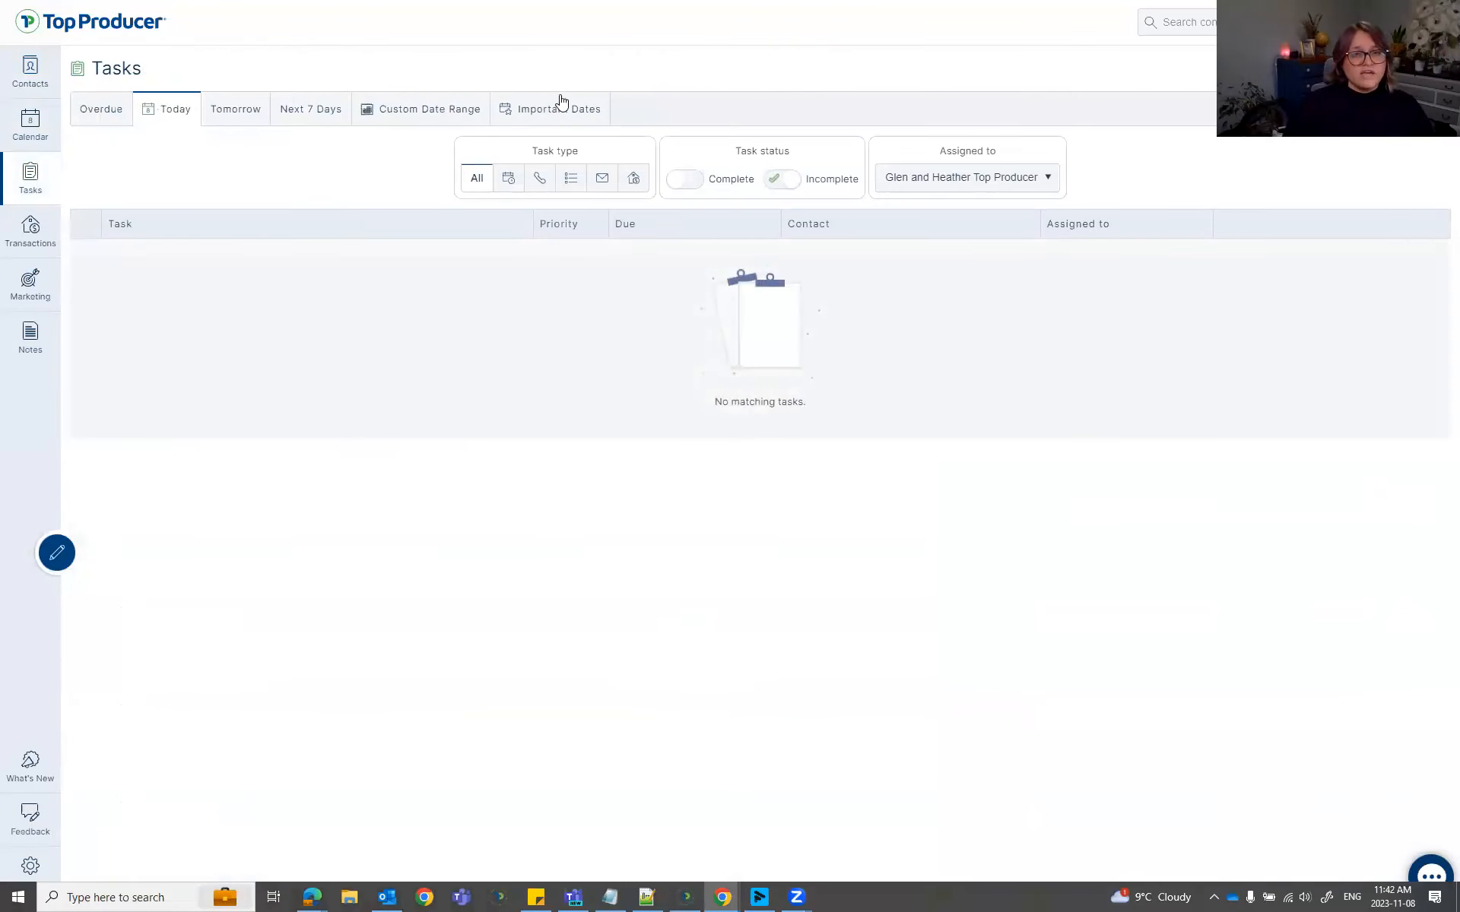
From Important Dates, open the Housavirsy event's contact and show their Tasks list.
click(561, 109)
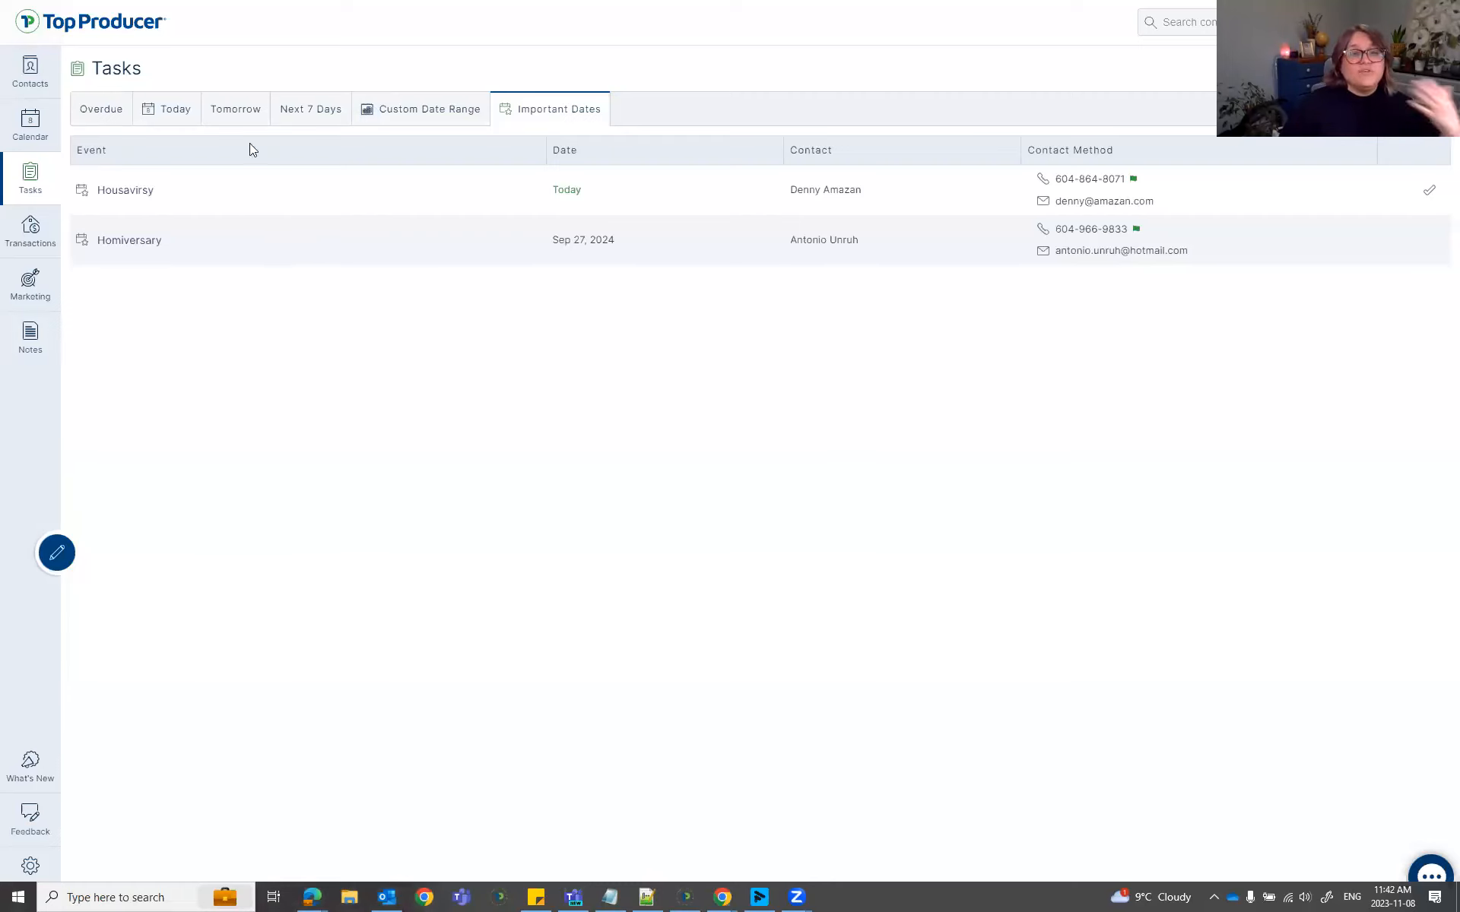
click(837, 196)
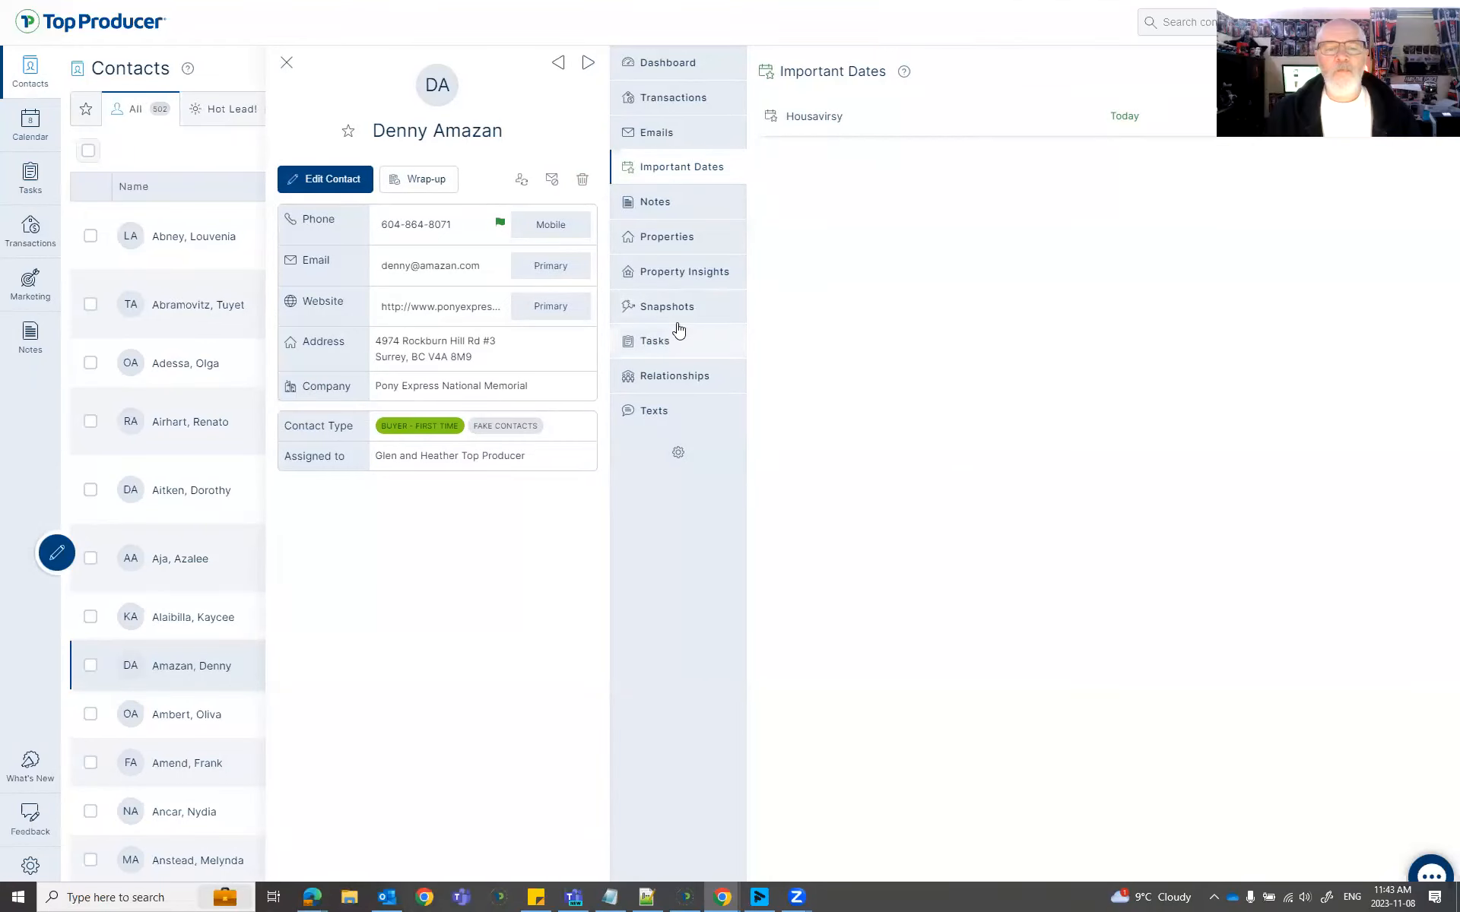
click(654, 345)
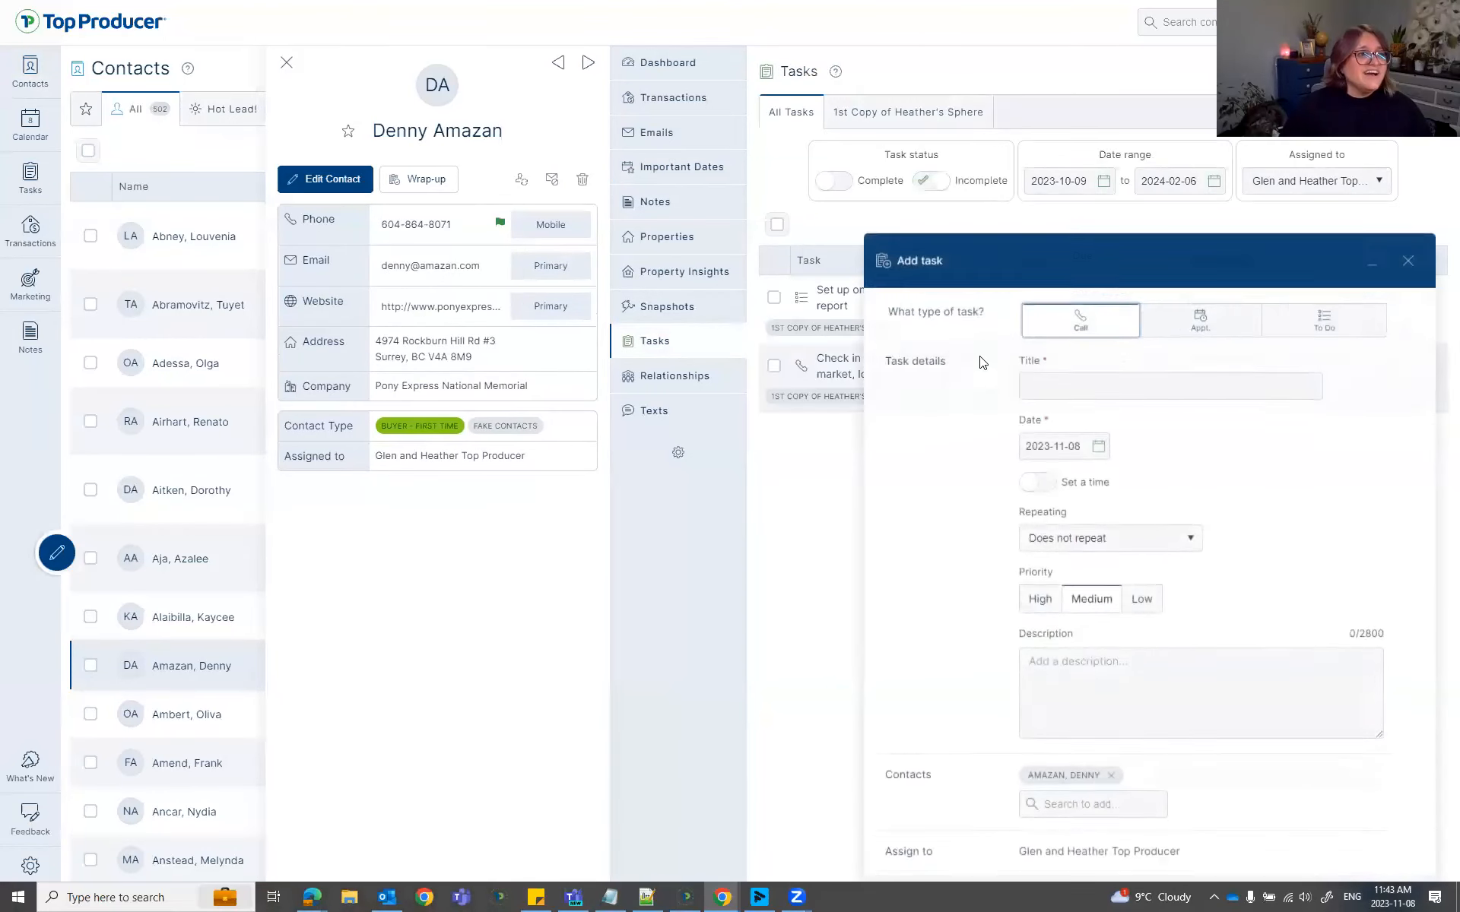
Save an appointment task 'Upcoming Home Anniversary' on 2024-11-01, 11:43 AM–12:13 PM.
click(1098, 442)
click(1233, 488)
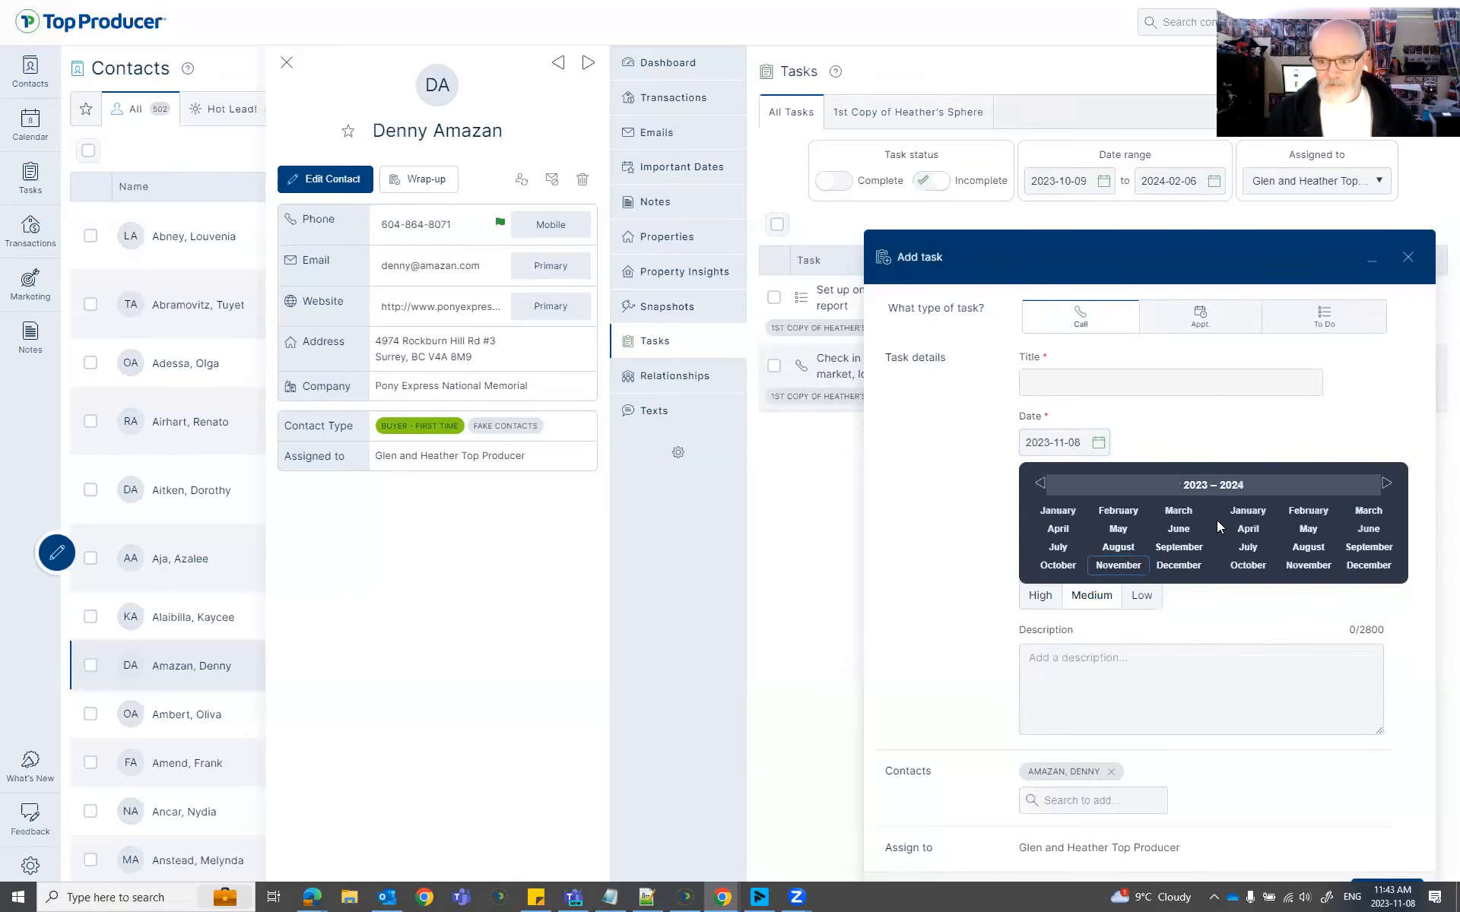
click(1309, 566)
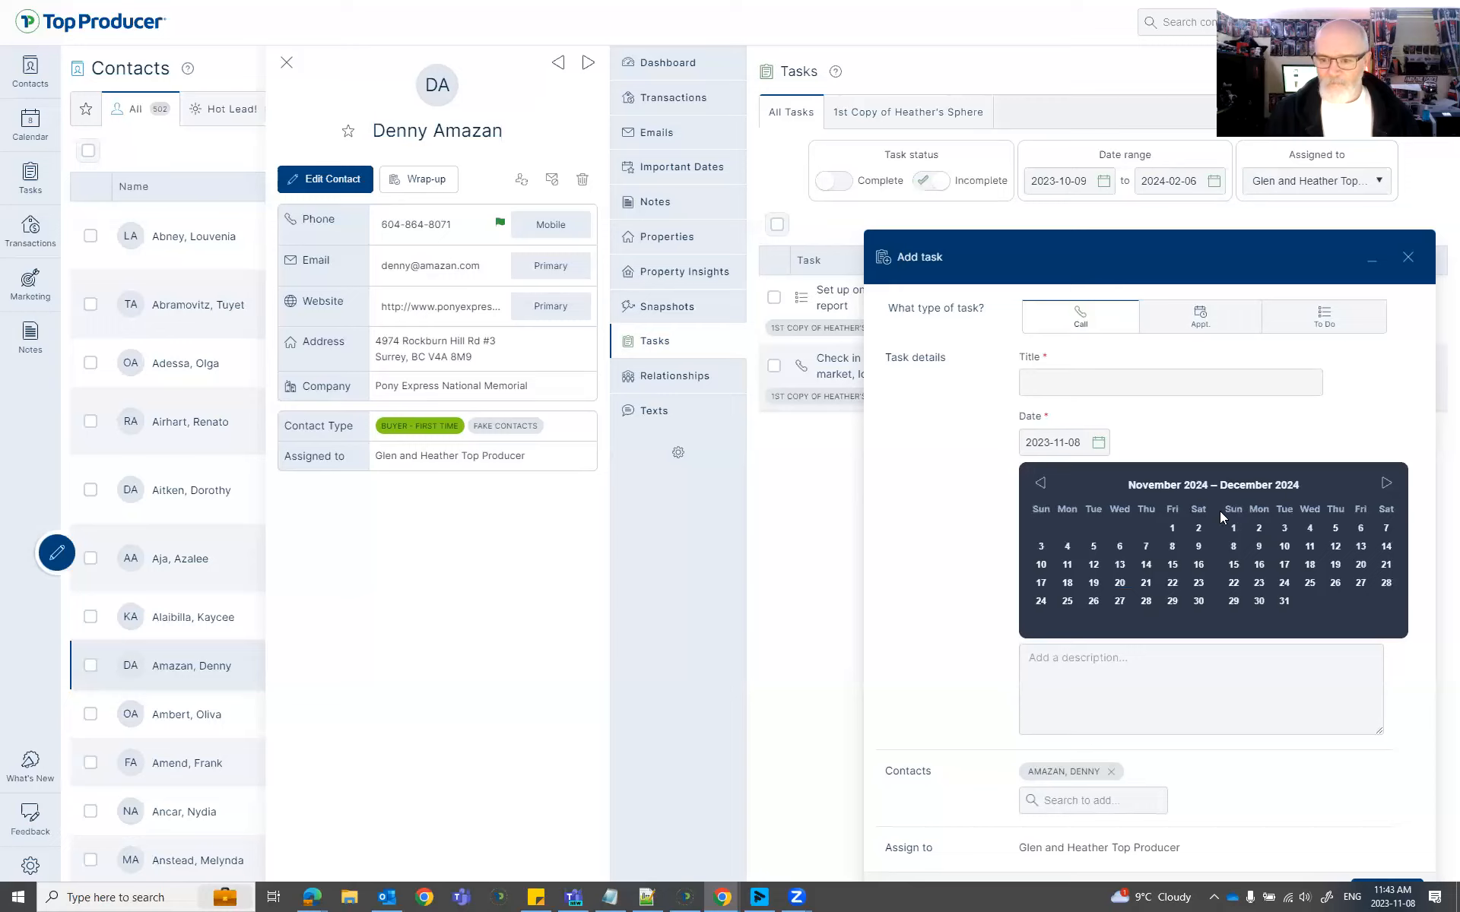
click(1172, 530)
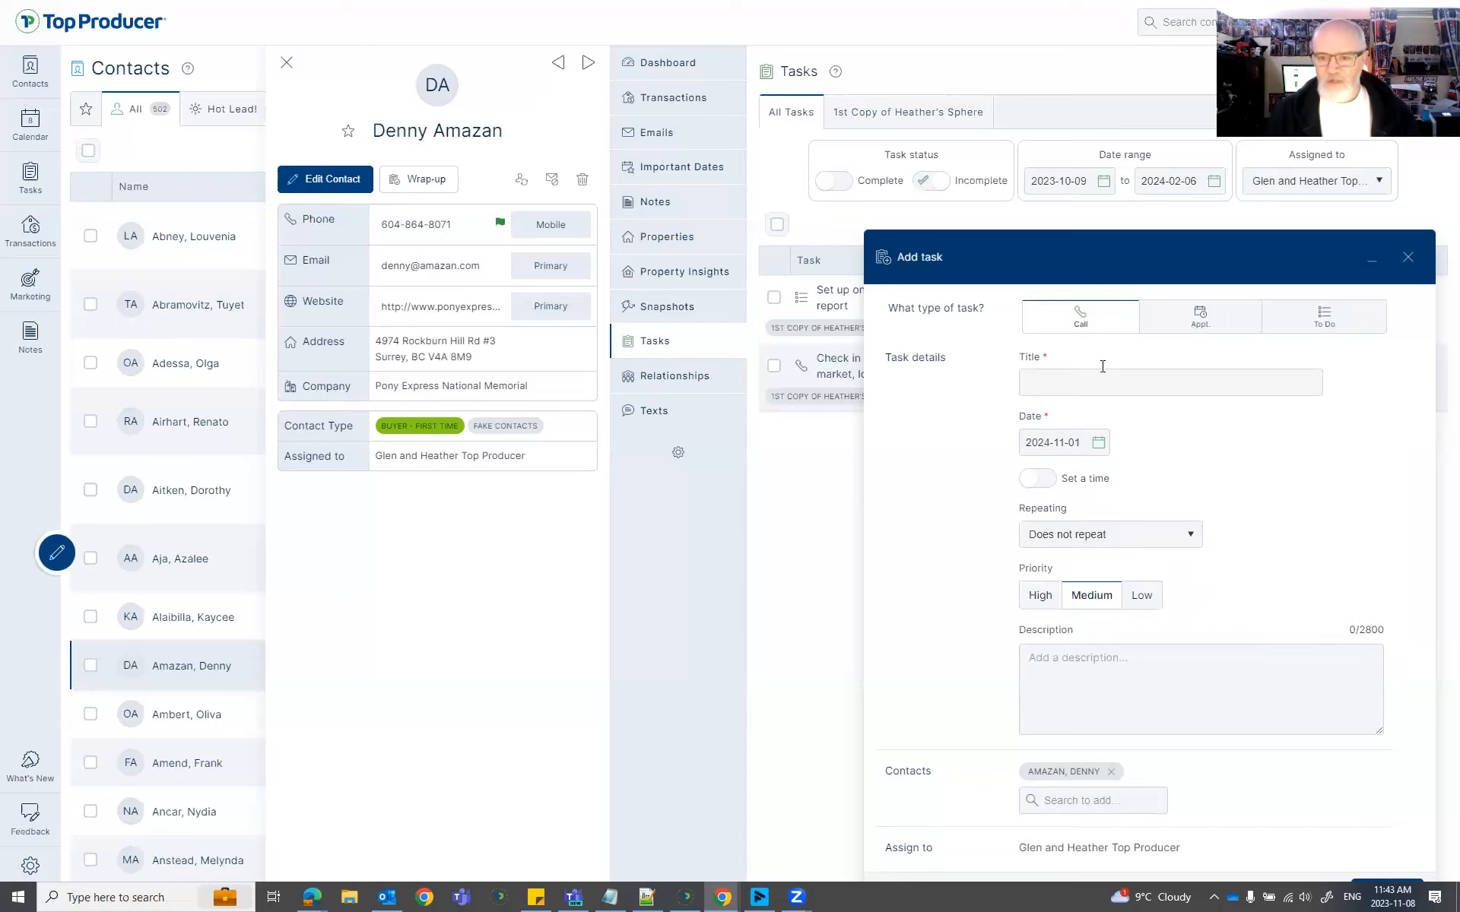
click(1077, 389)
text(Up)
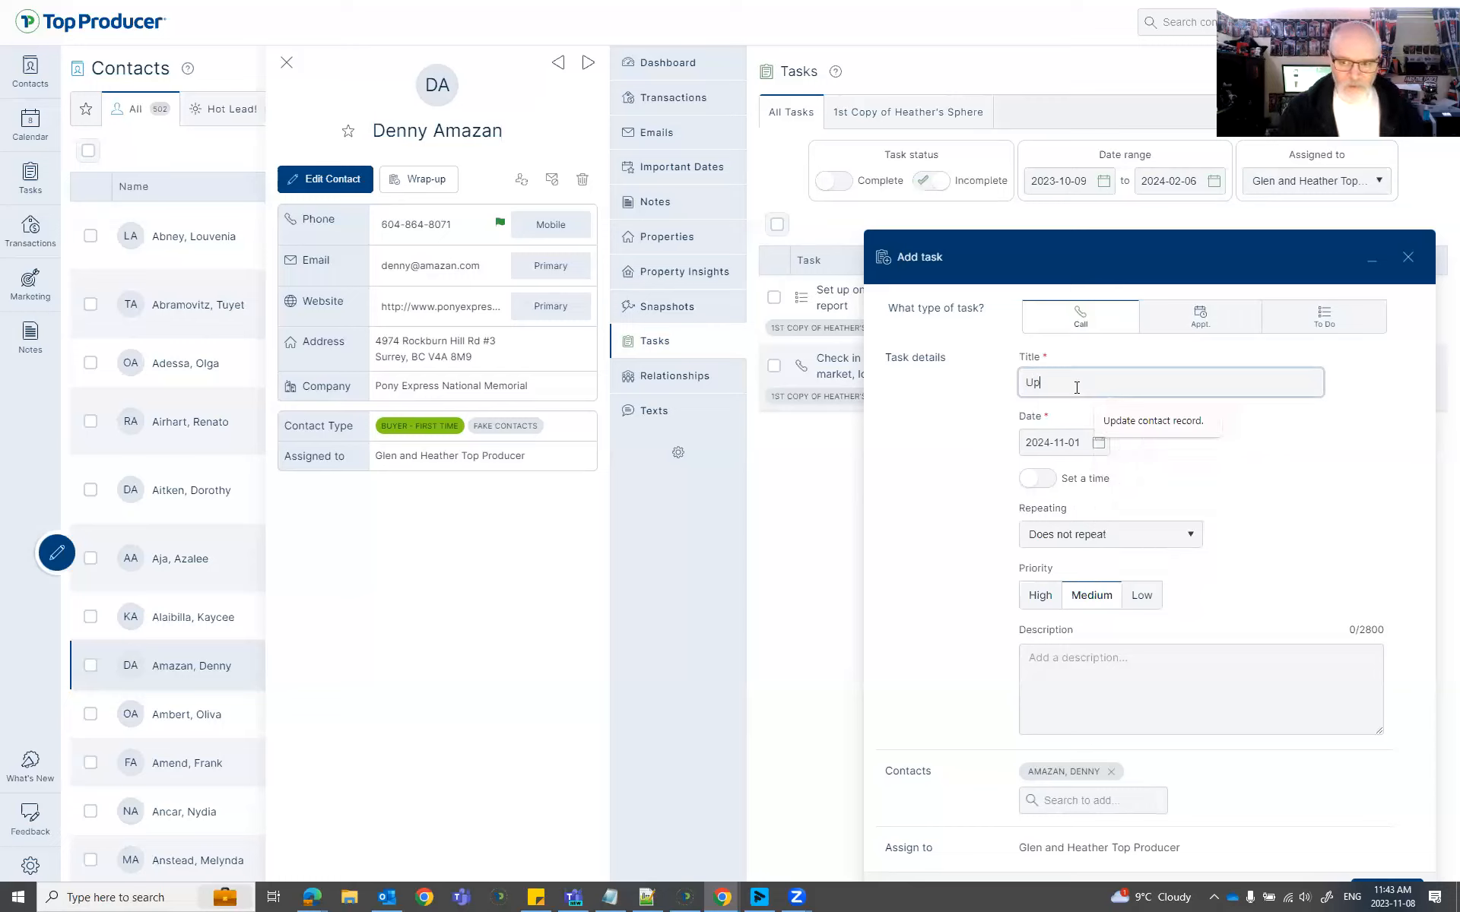
text(coming Home Anniversary)
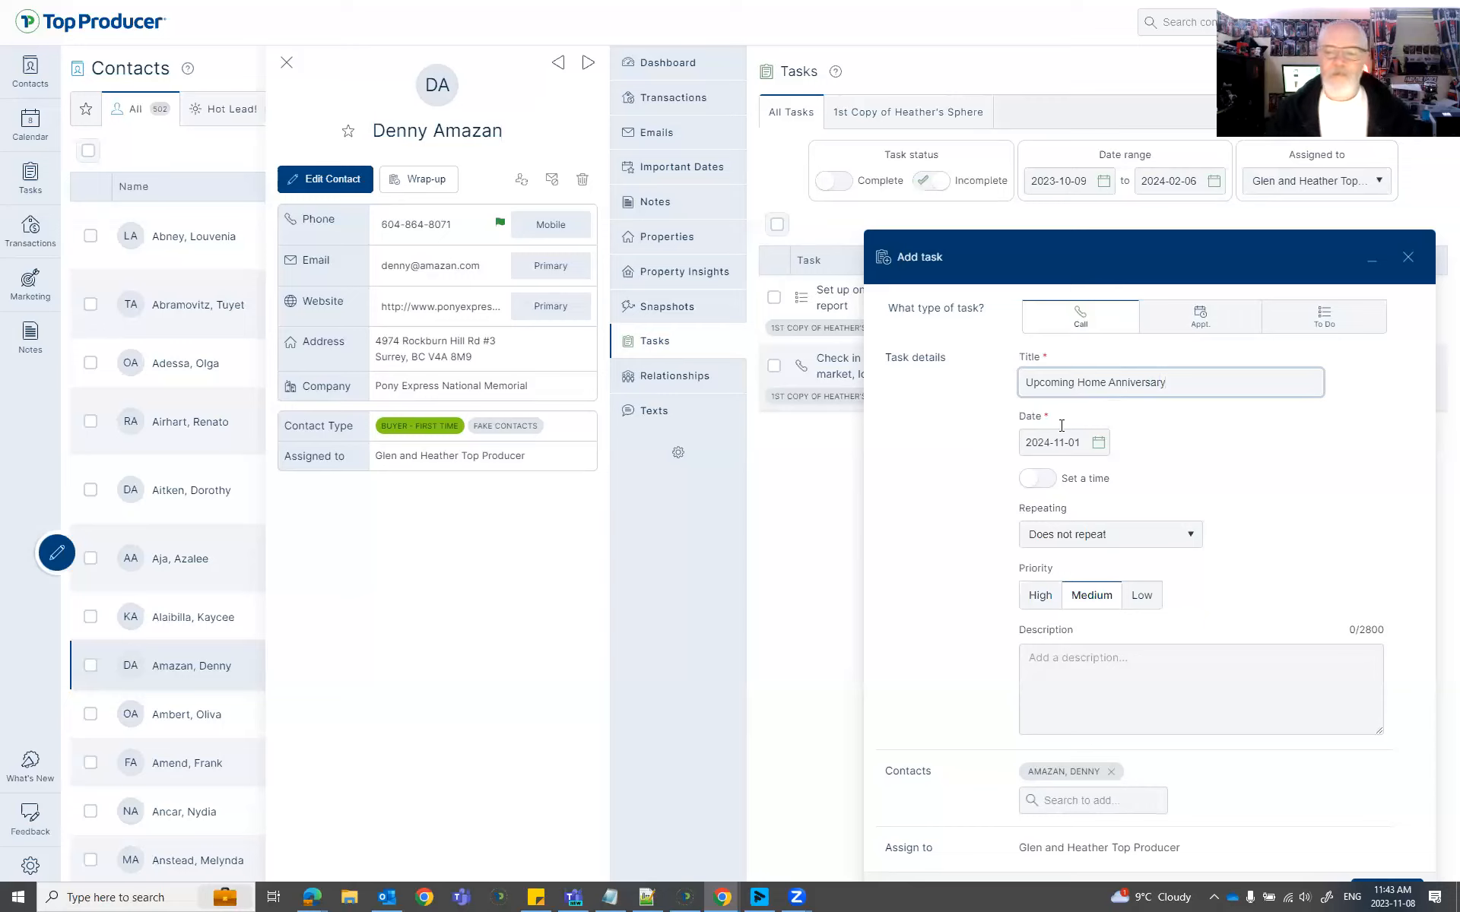
click(1197, 324)
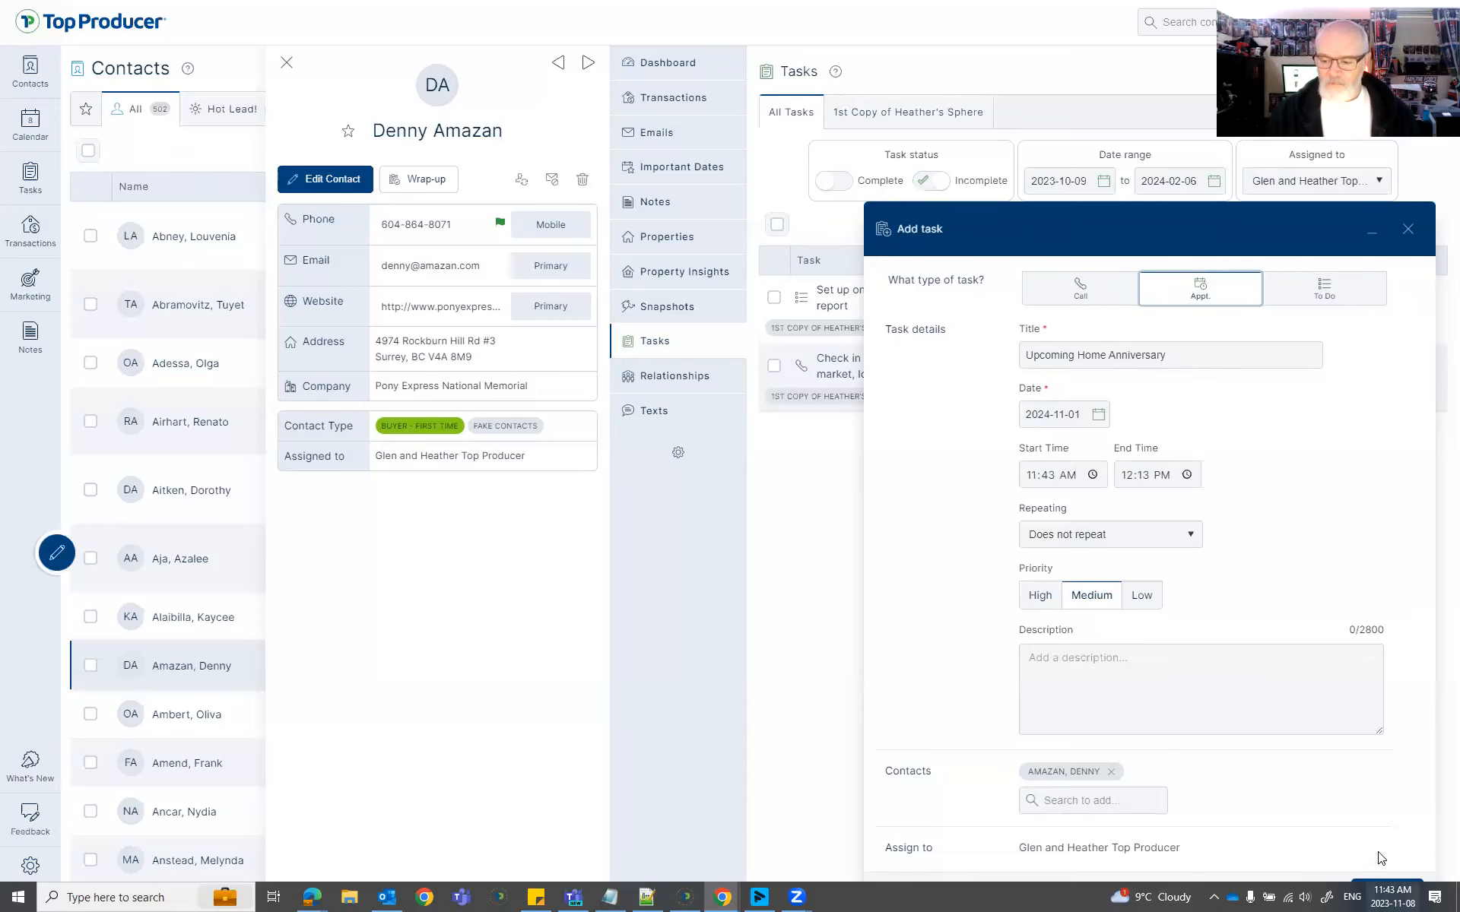
key(F11)
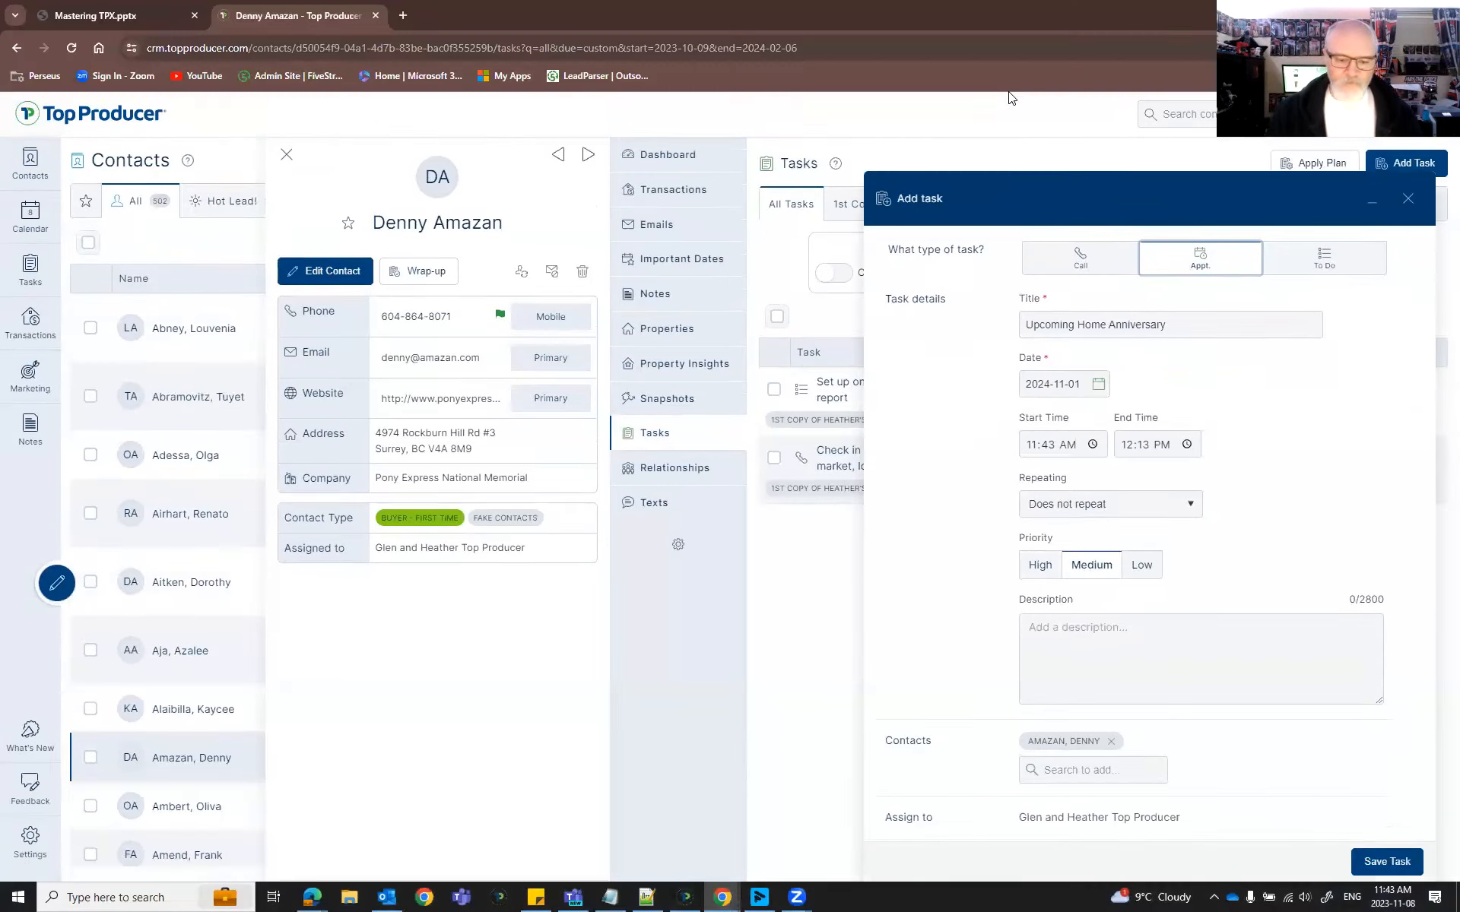
key(F11)
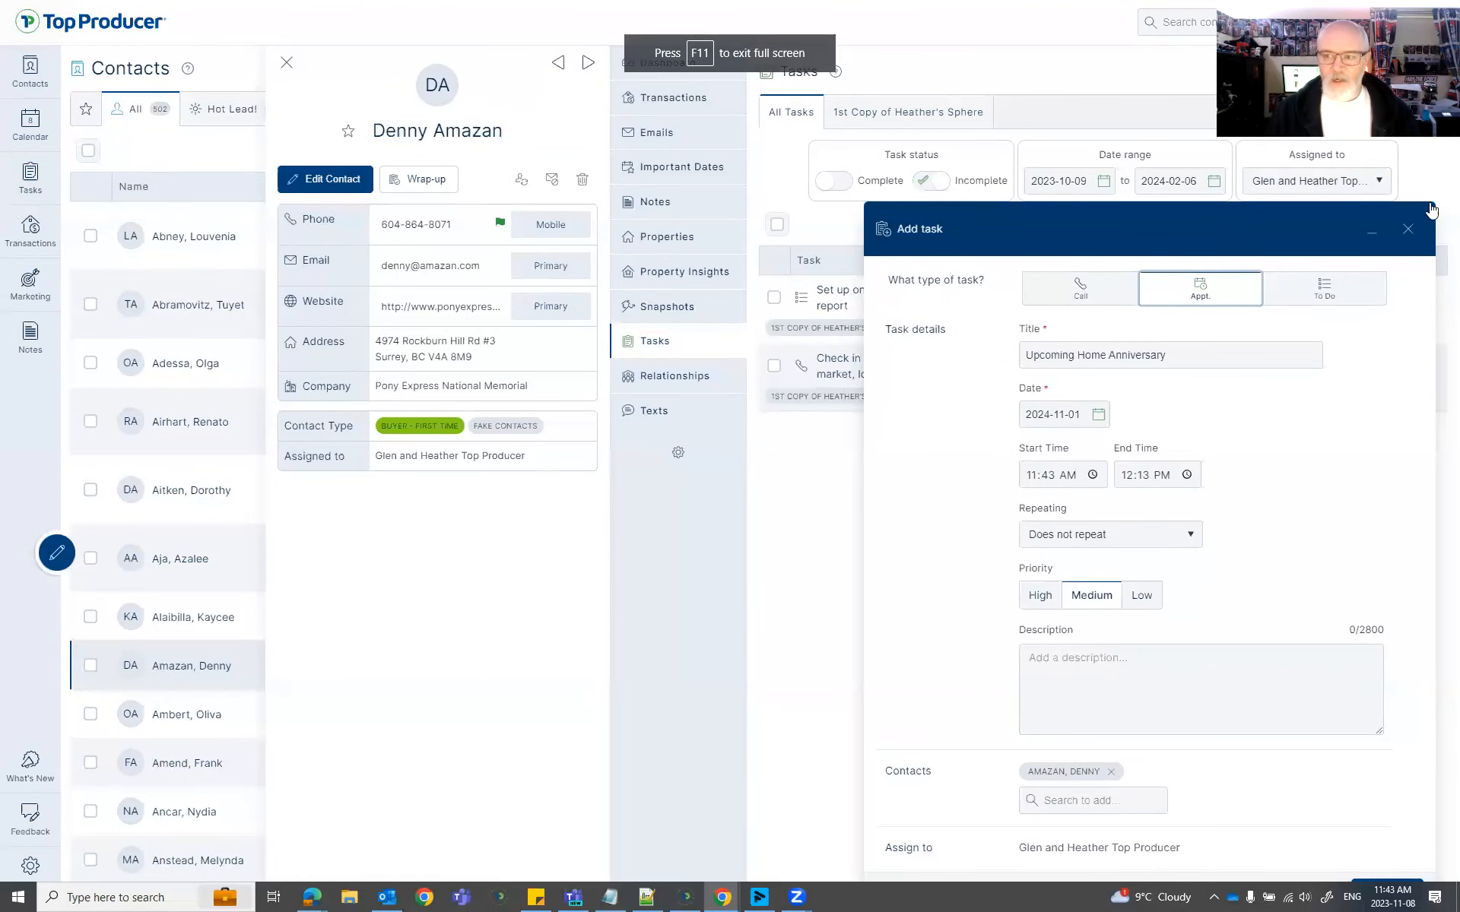
click(1396, 881)
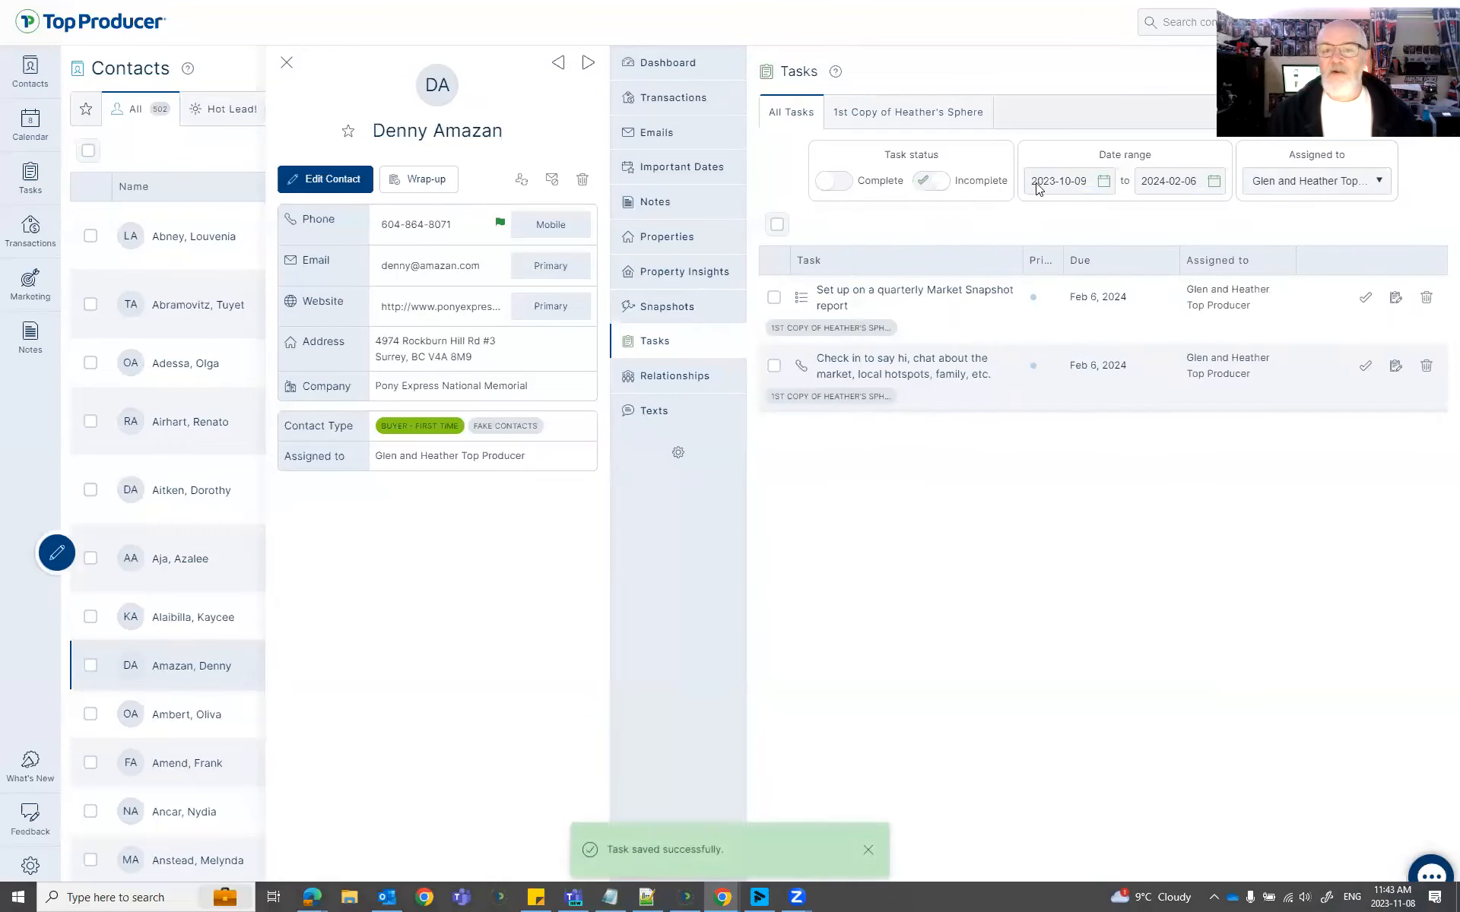
Set the task list's date range end to 2024-12-01 so later tasks show.
click(1213, 182)
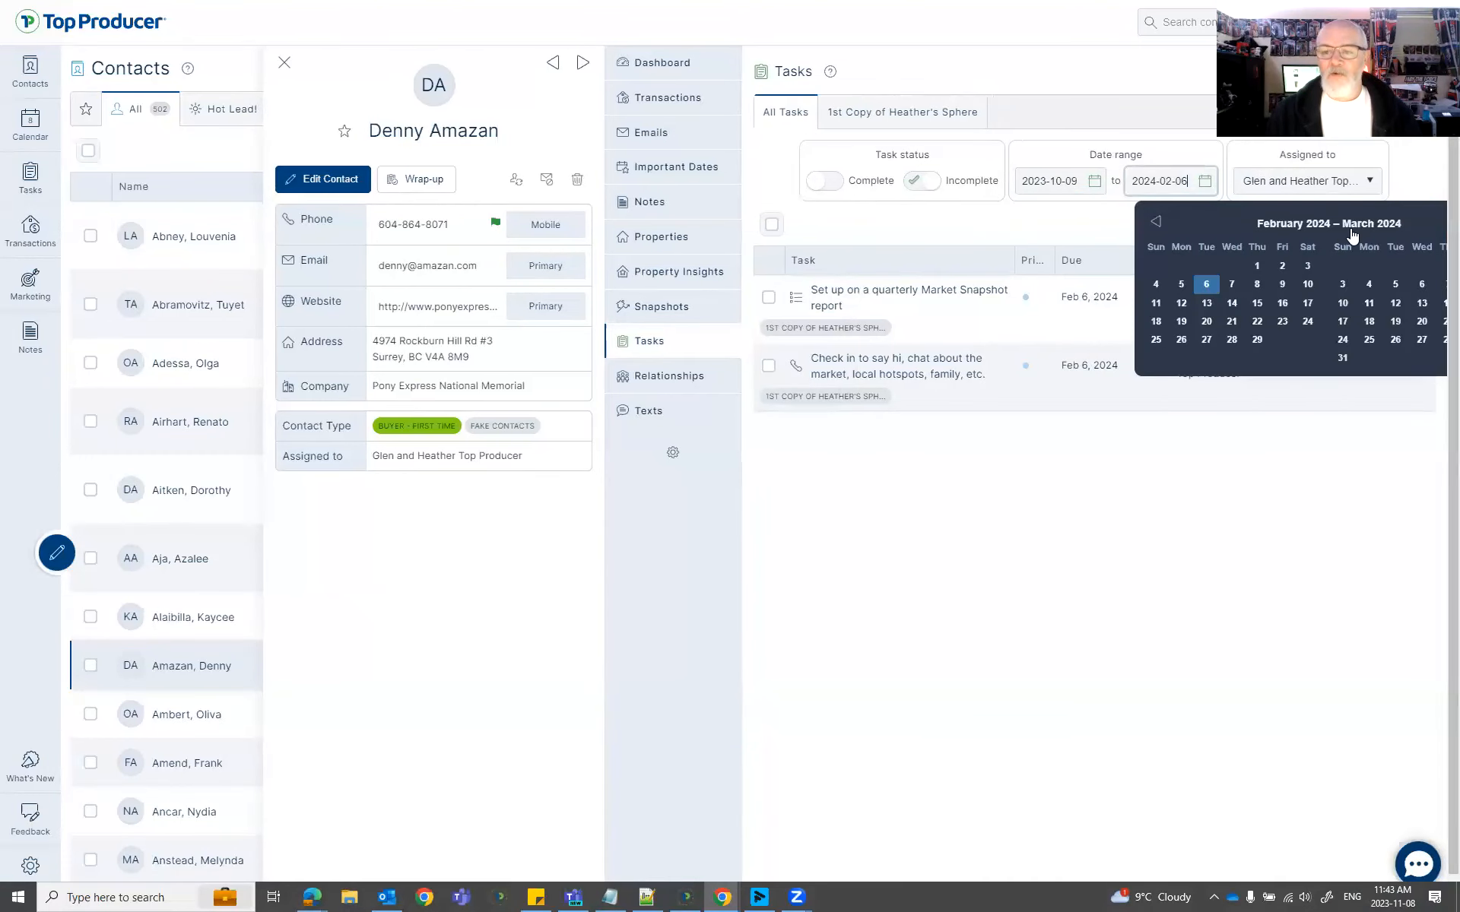
click(1349, 228)
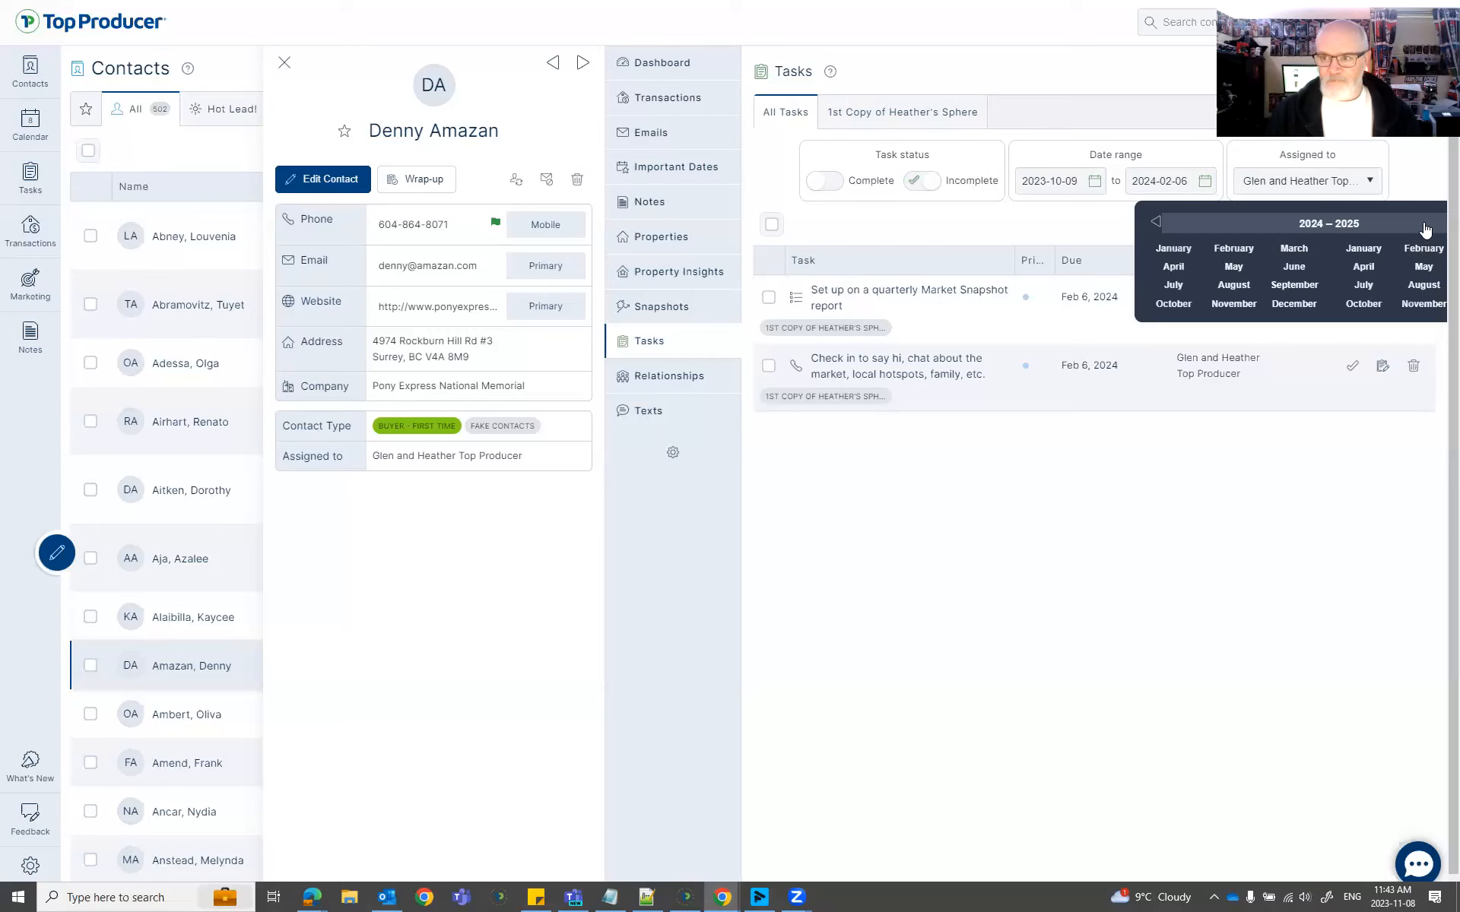
drag(845, 87, 1285, 225)
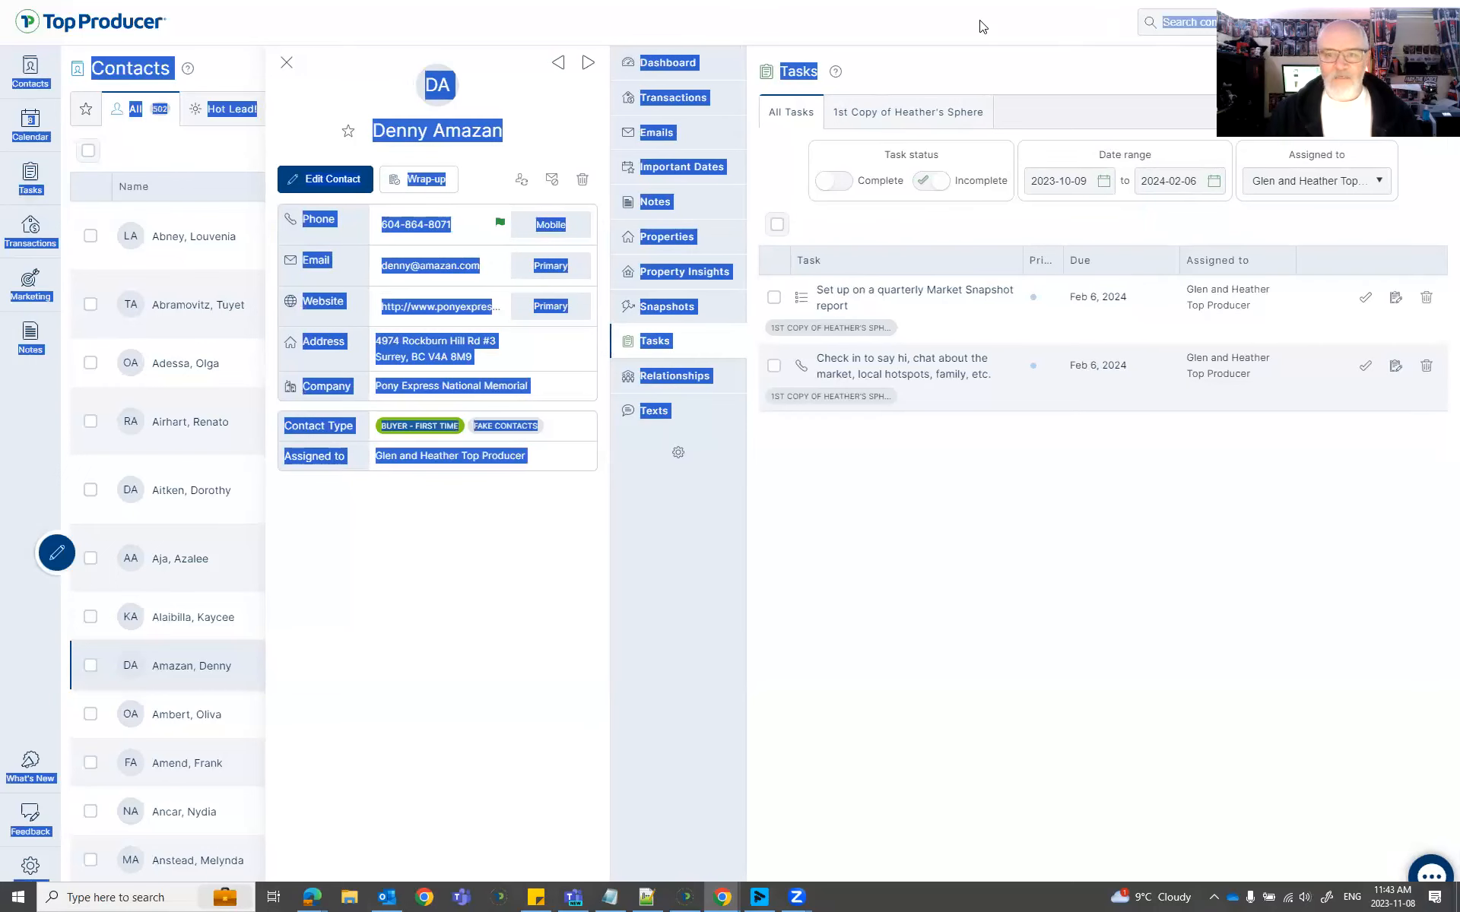
key(F11)
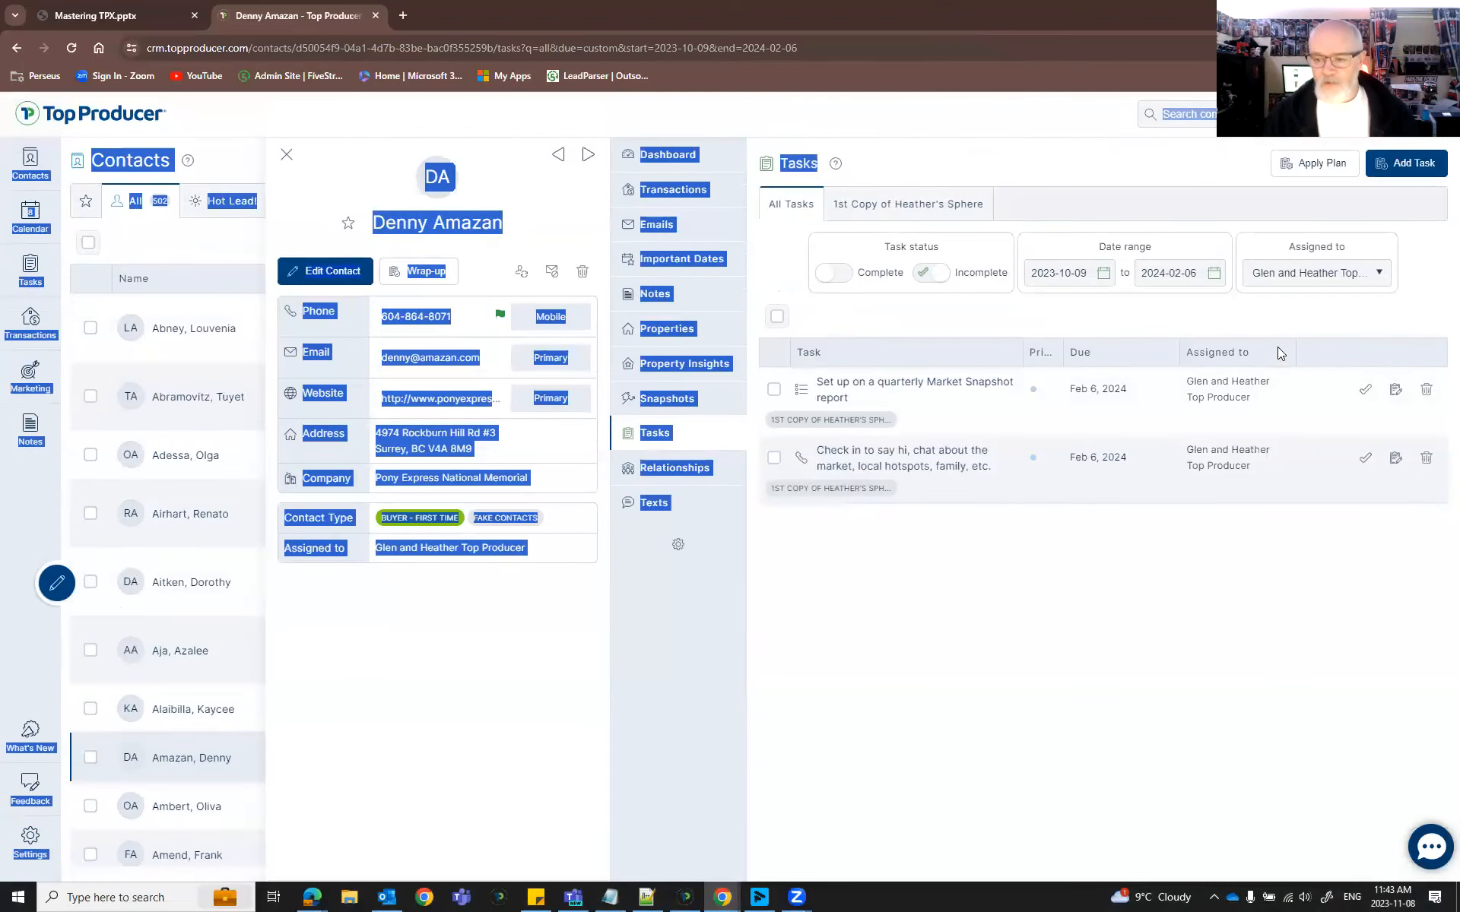
click(1175, 266)
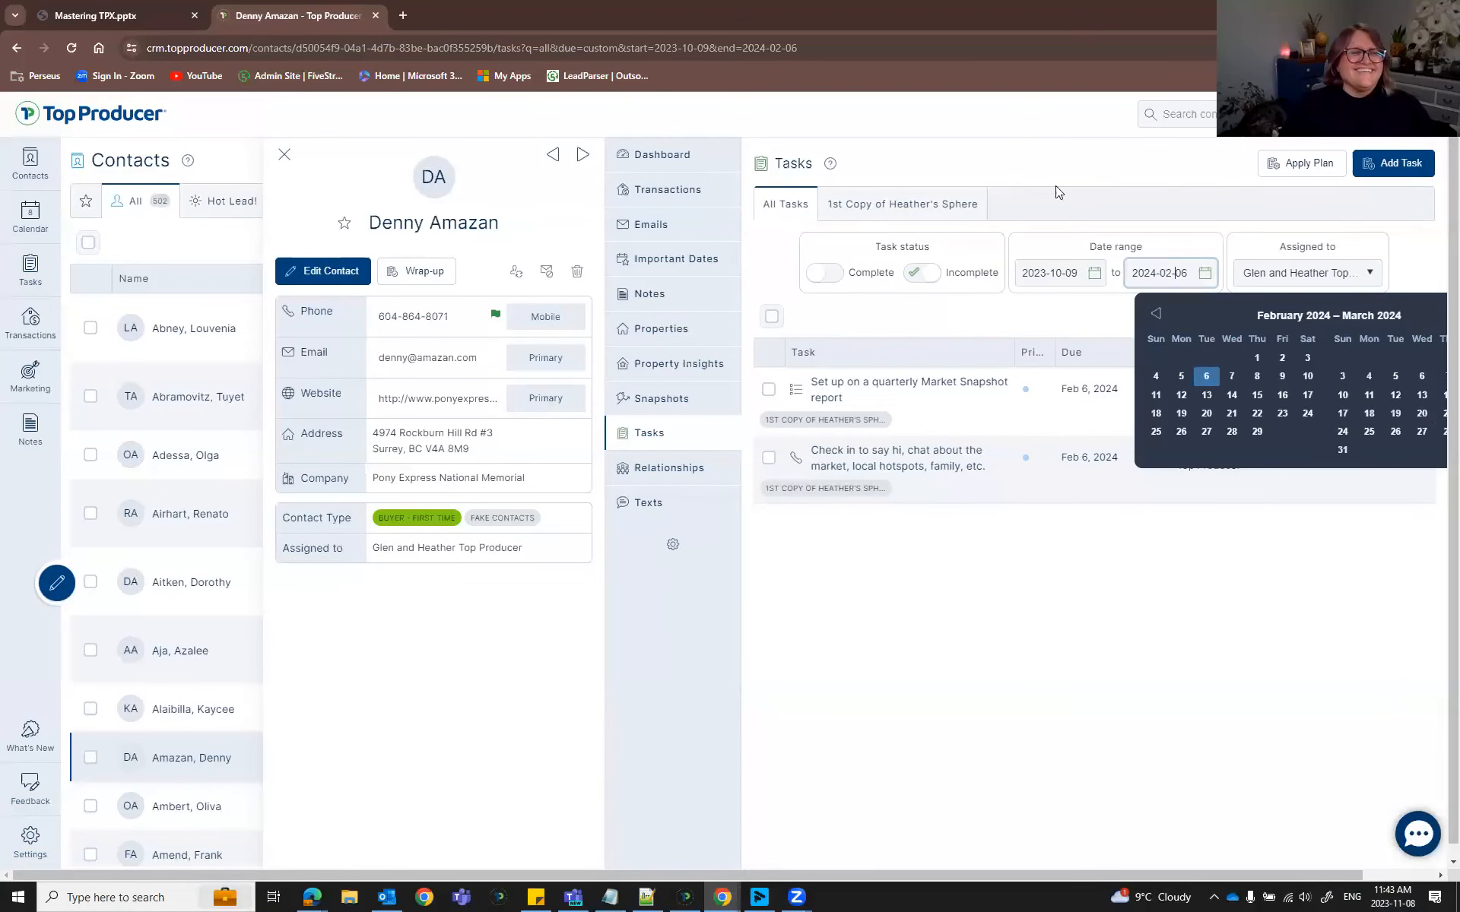
click(1368, 319)
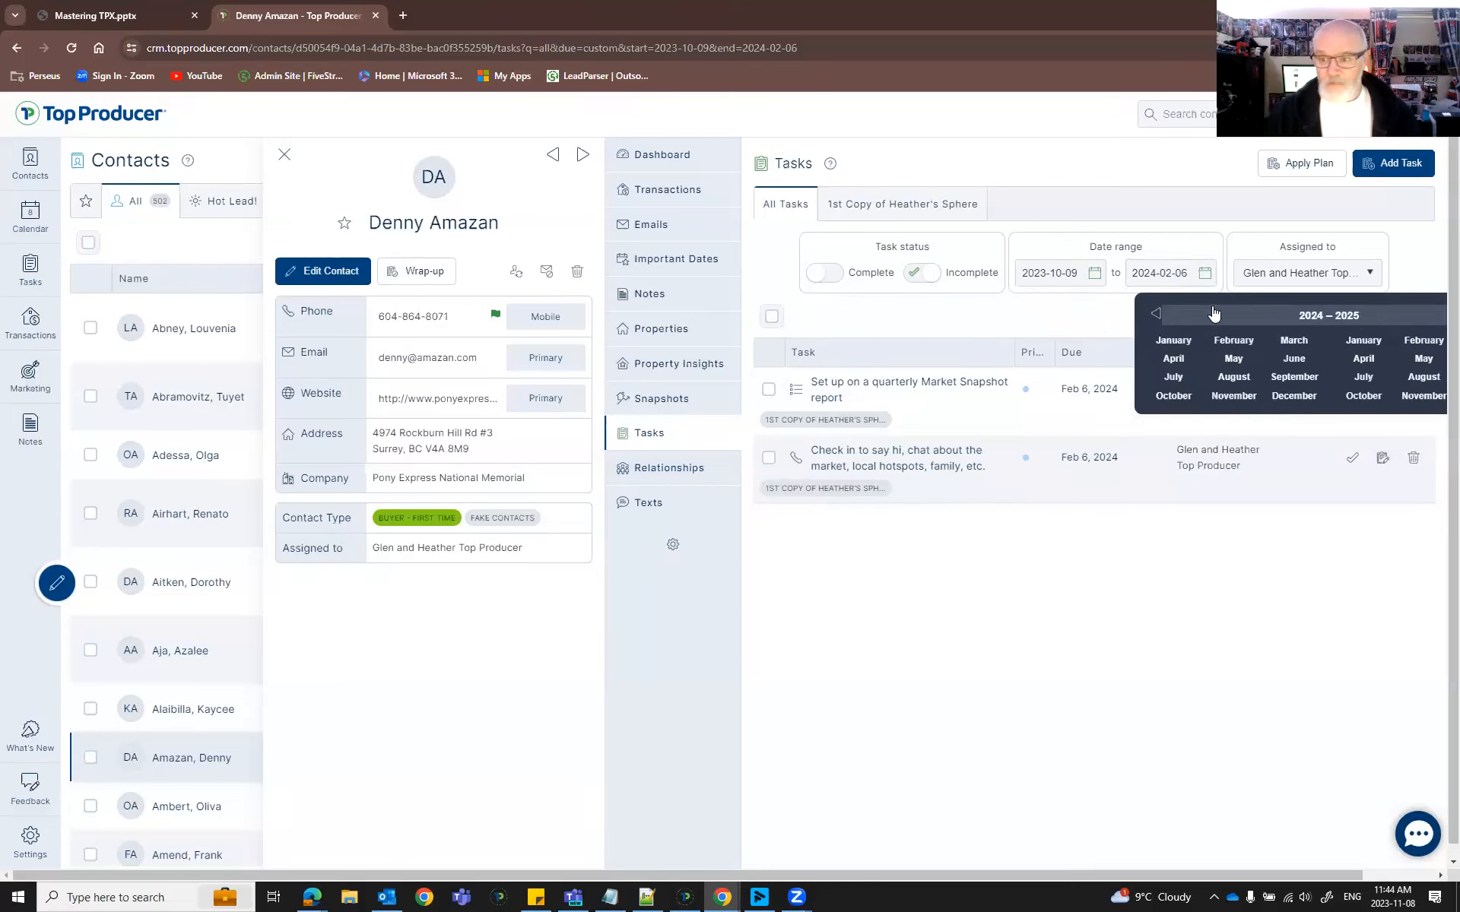
click(1295, 402)
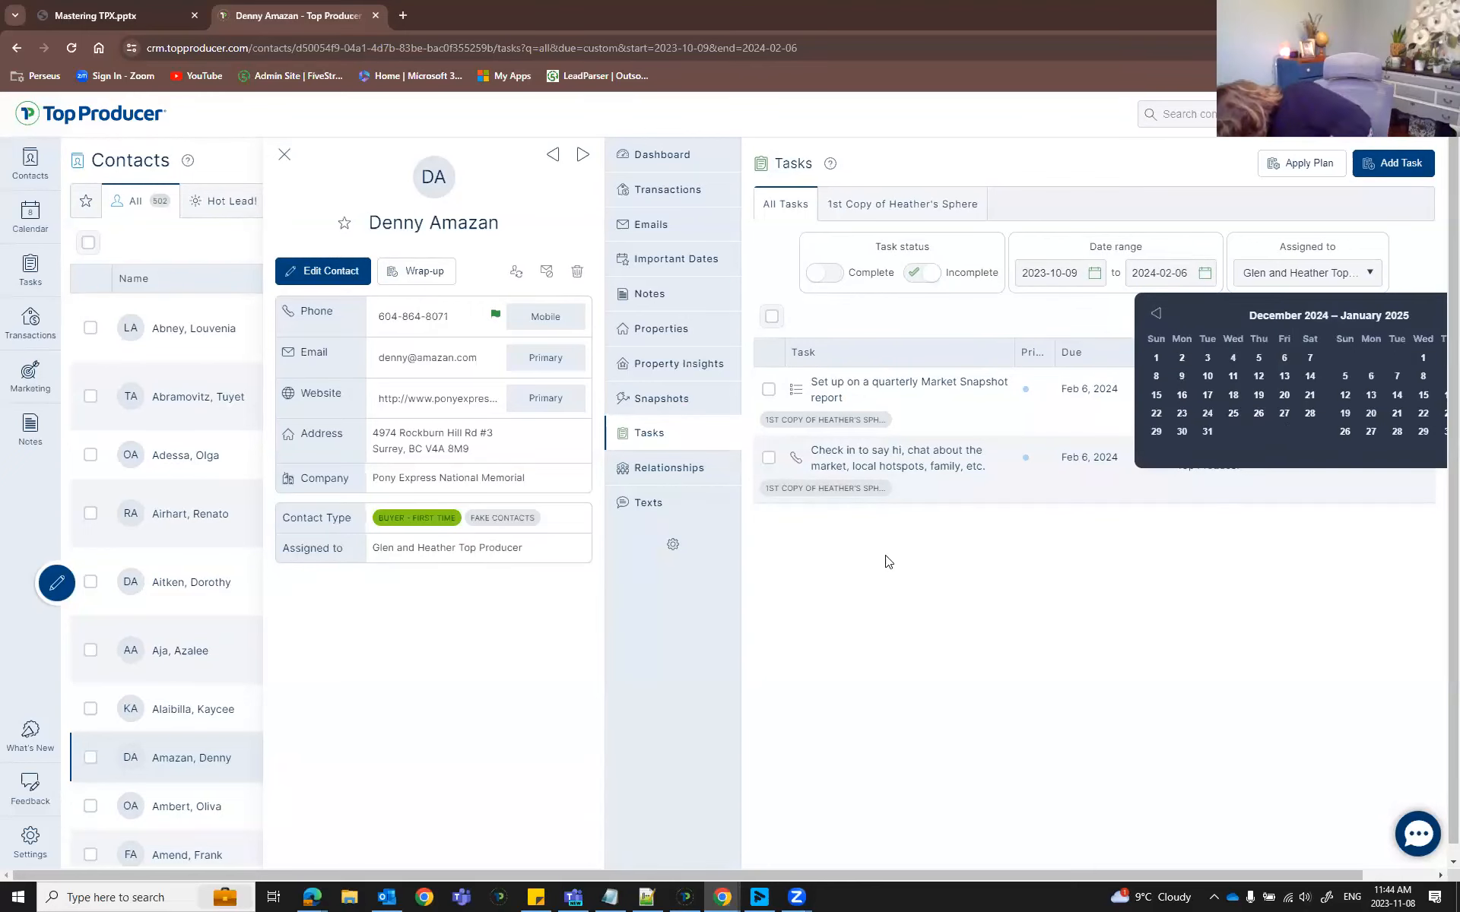
click(1156, 357)
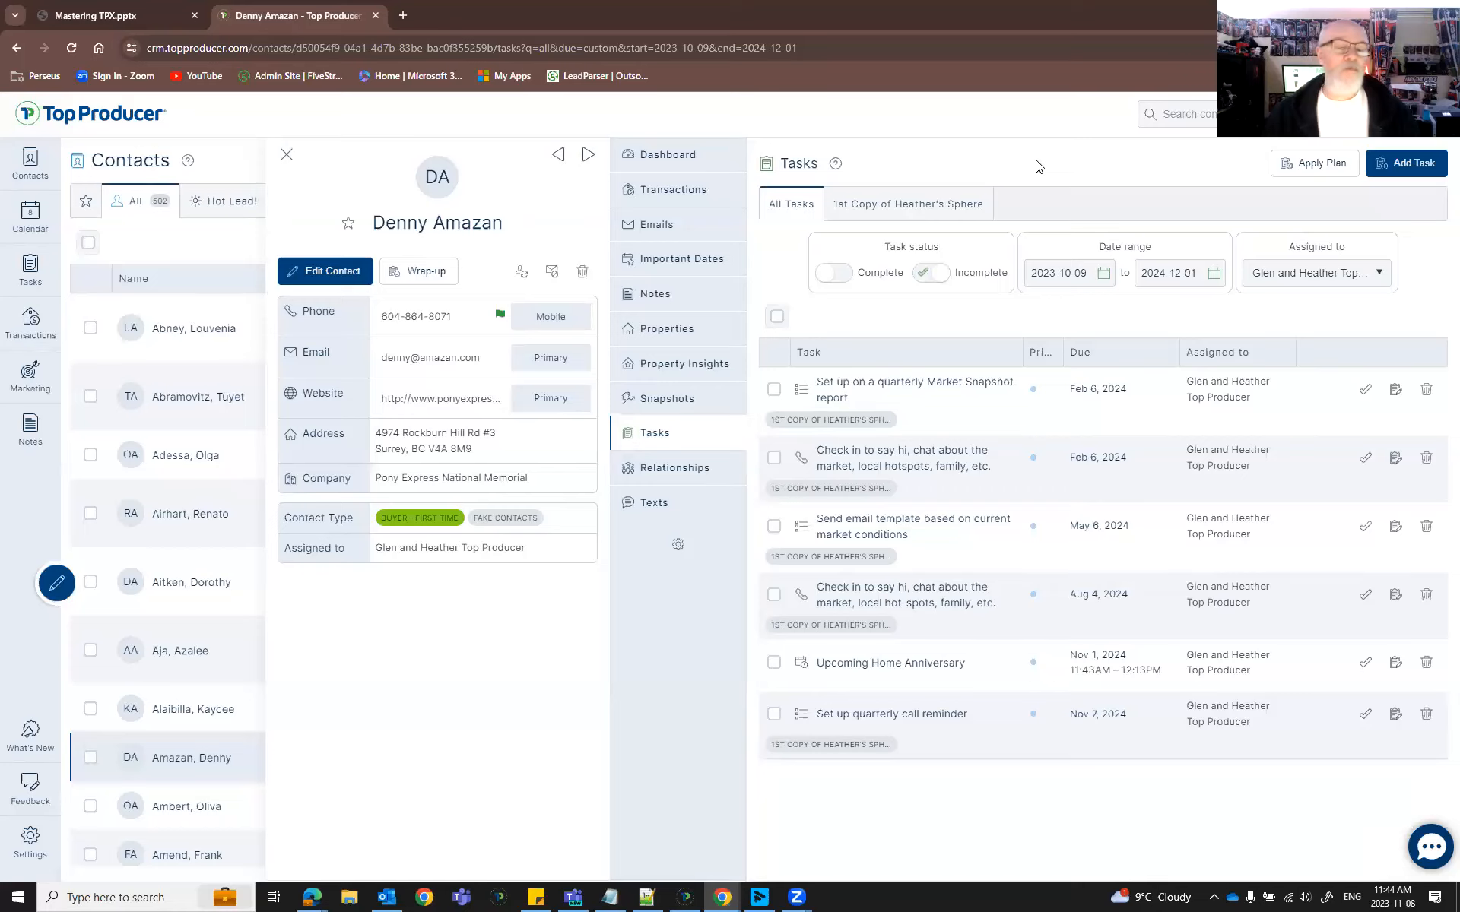
Close the contact's detail panel, returning to the list of all 502 contacts.
click(286, 155)
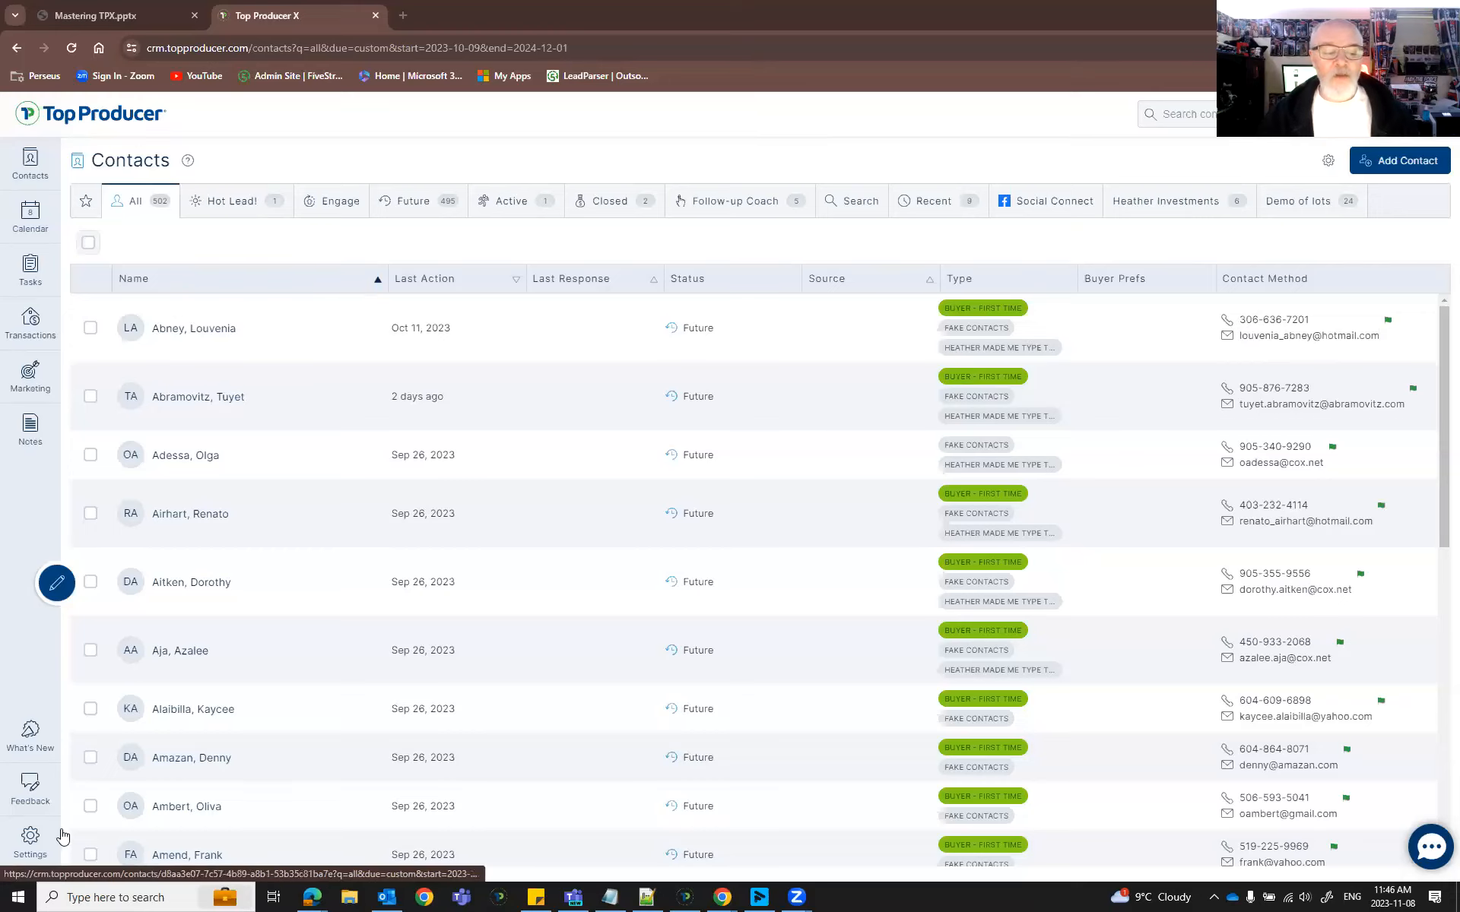
click(40, 789)
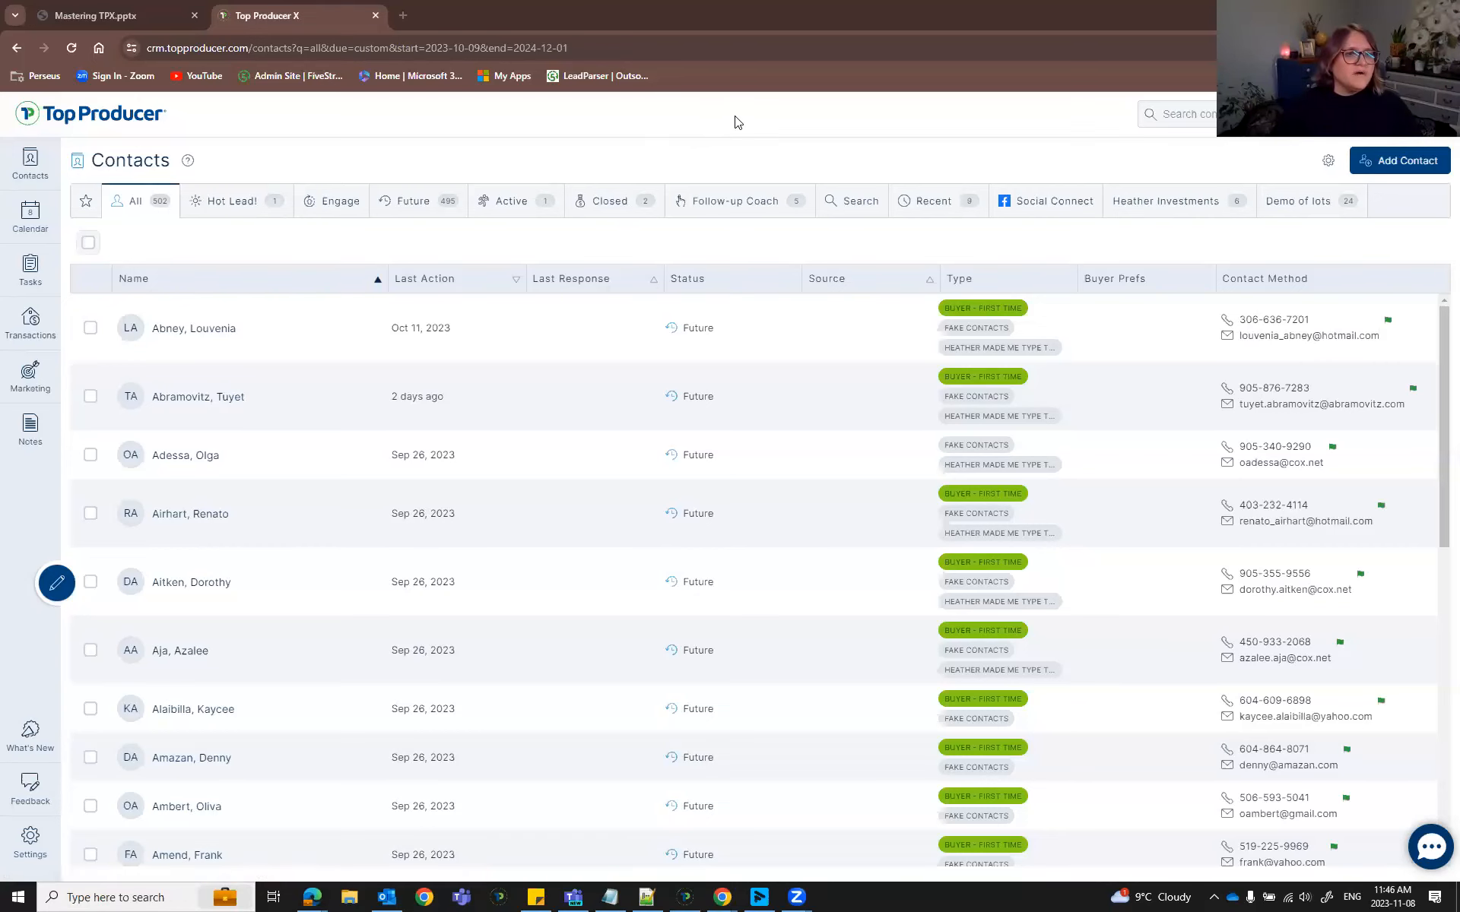
Put Chrome into full-screen mode (F11) so the Contacts list fills the screen.
key(F11)
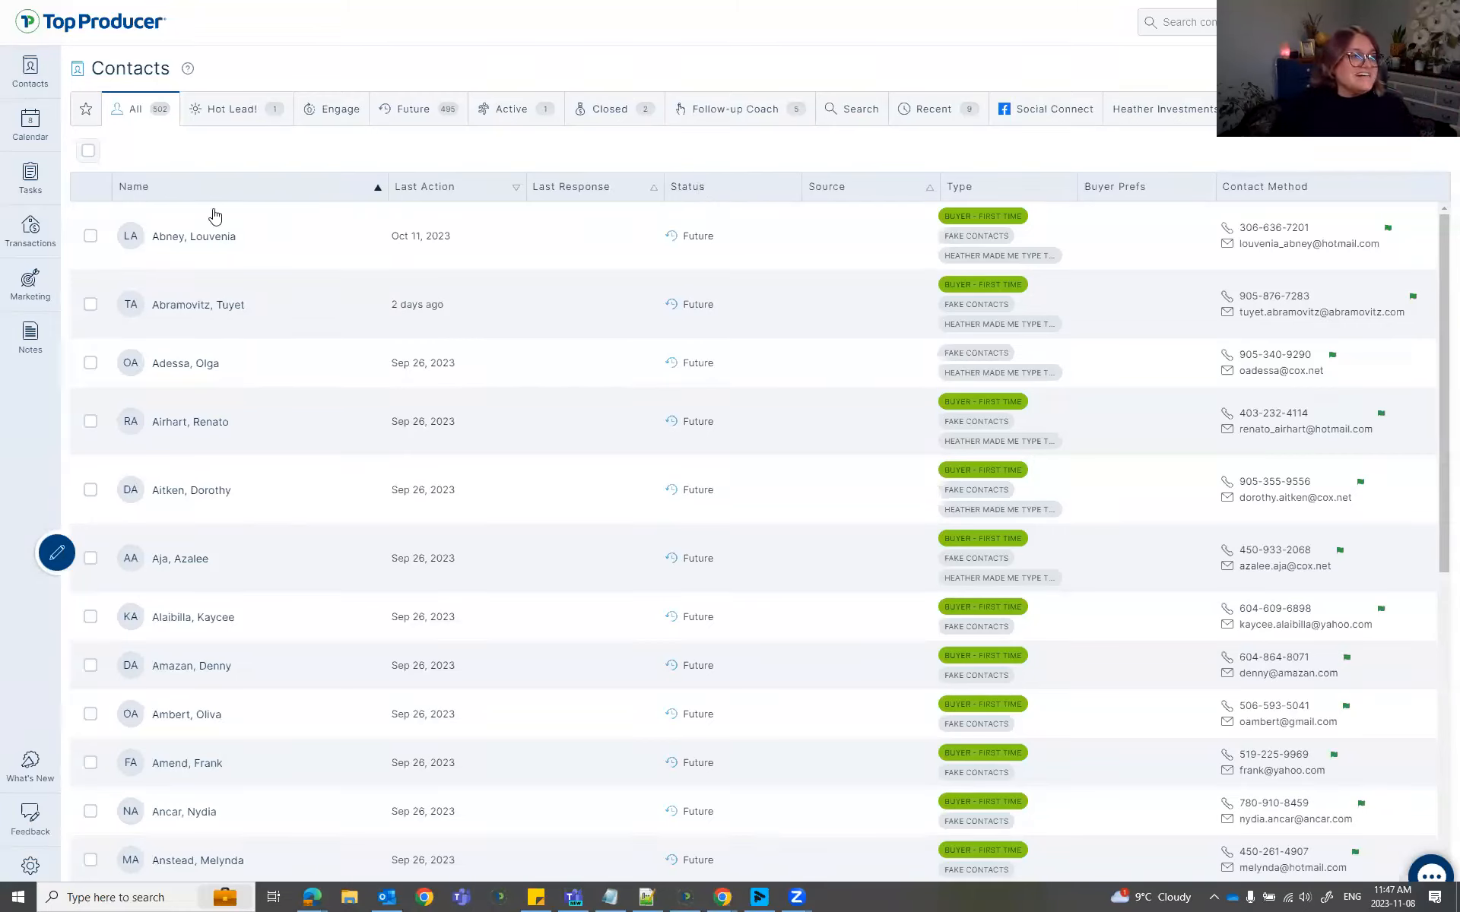
Open the first contact's Property Insights and start adding a new property insight.
click(403, 236)
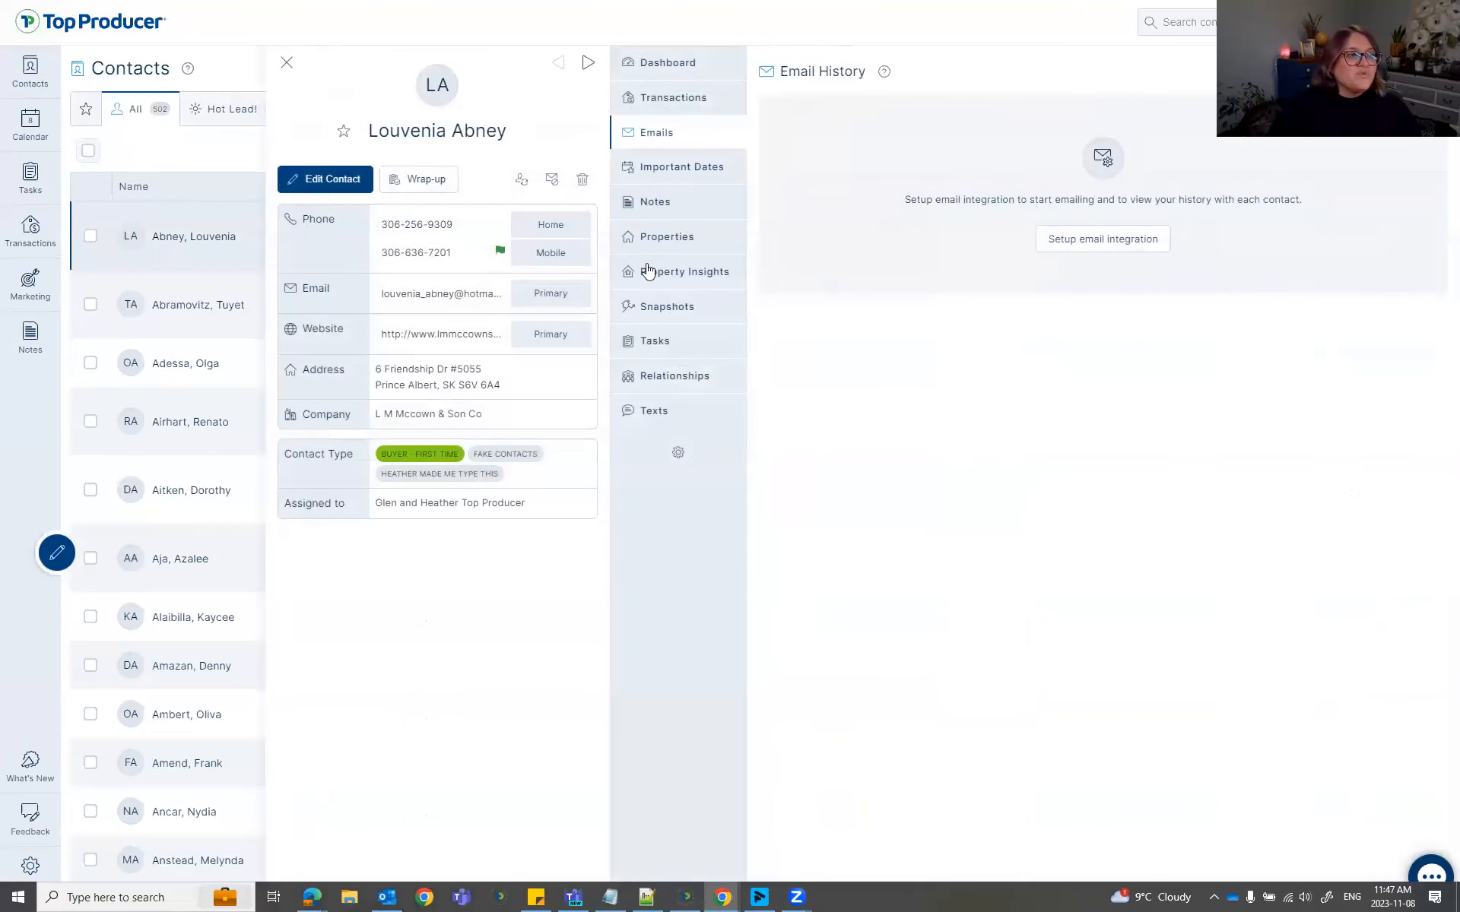
click(646, 271)
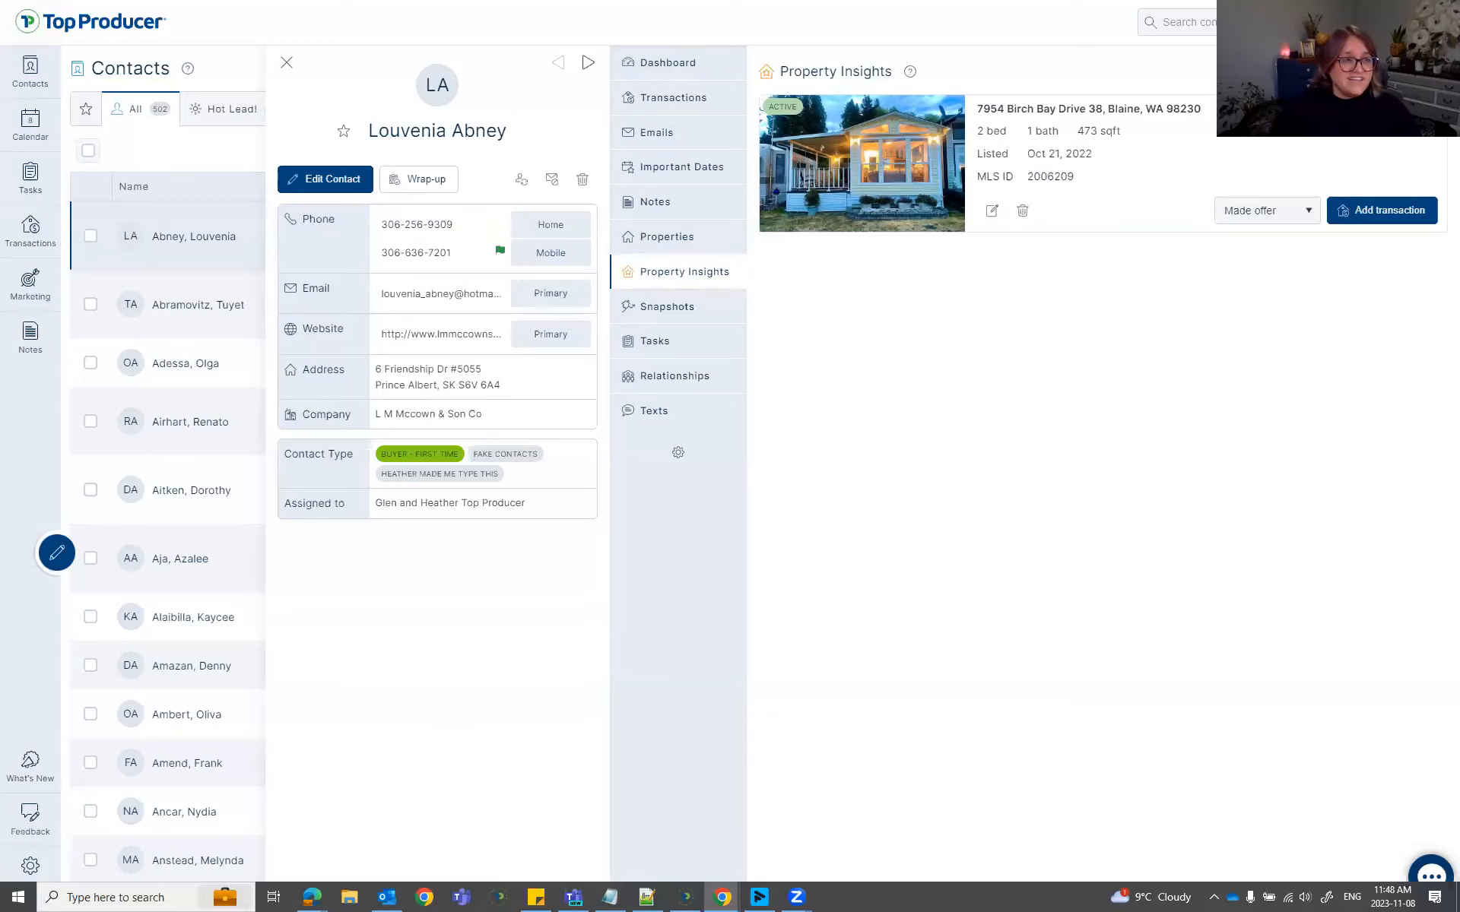
click(1422, 70)
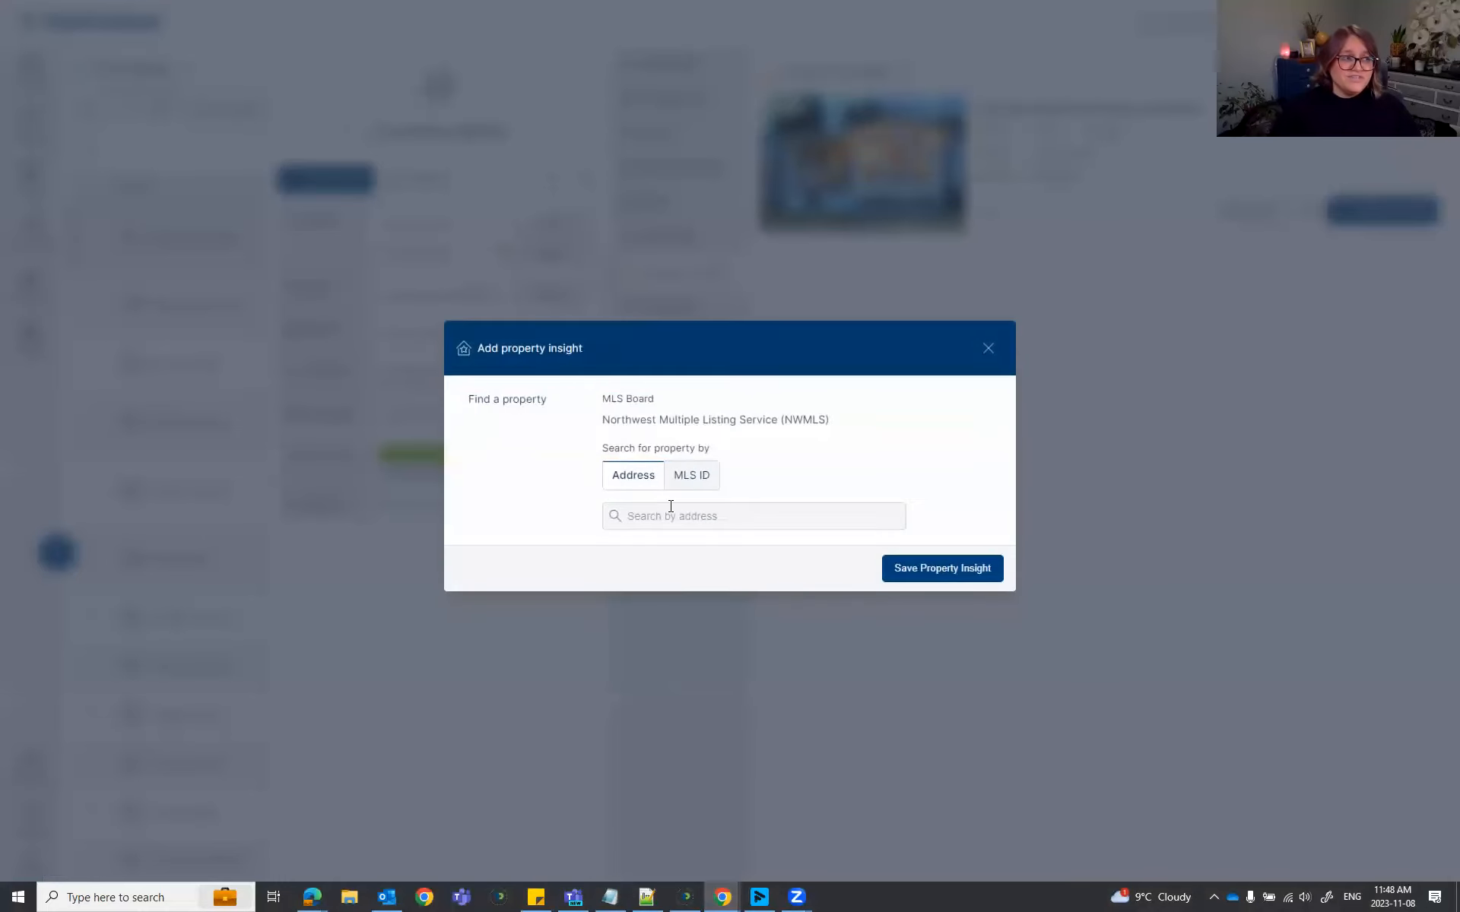
click(671, 508)
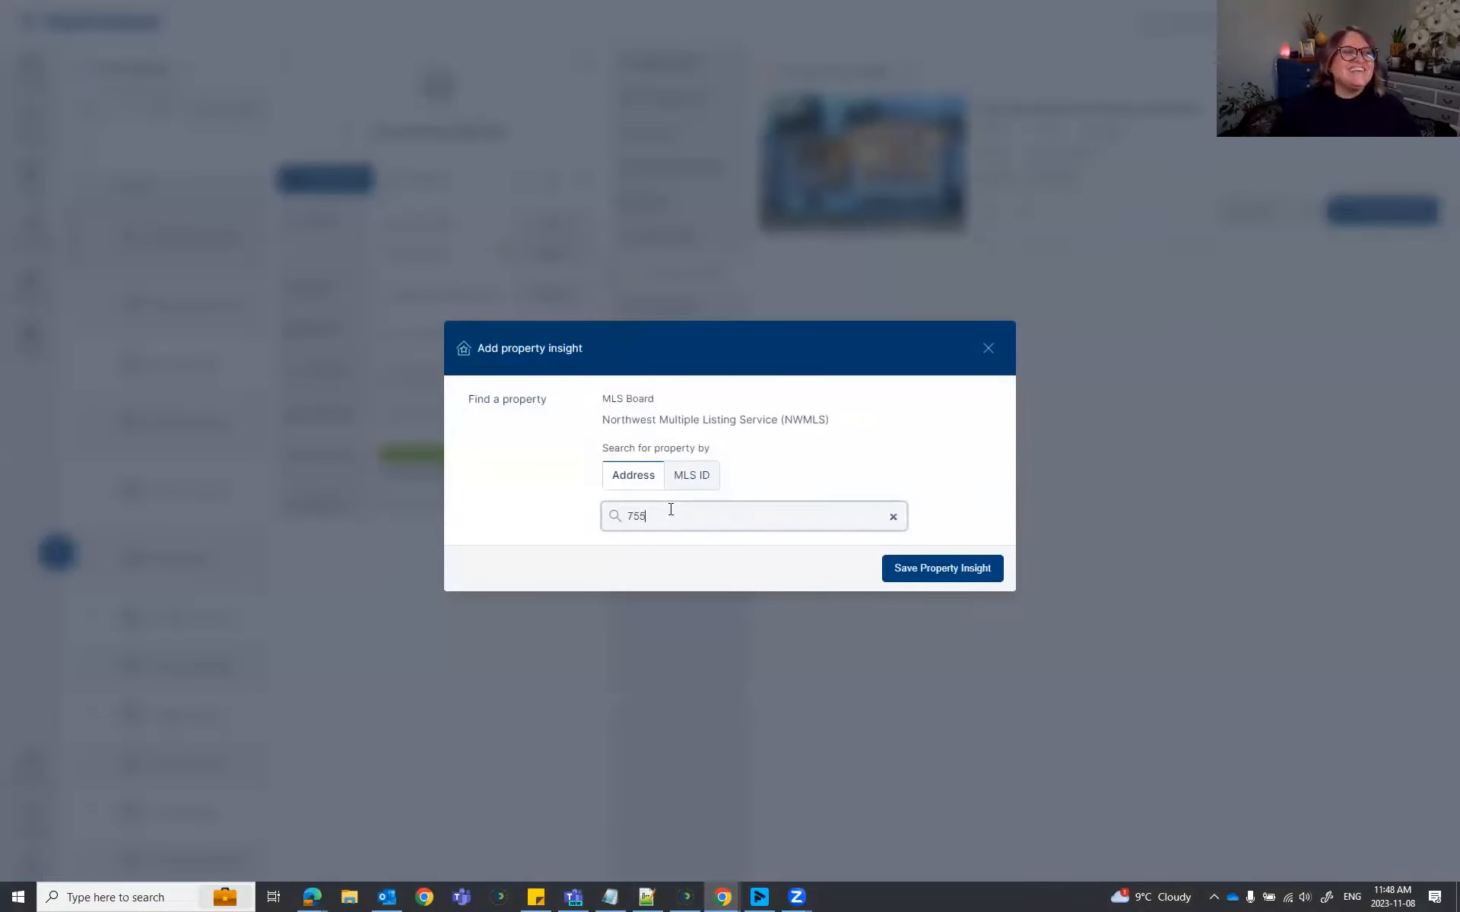
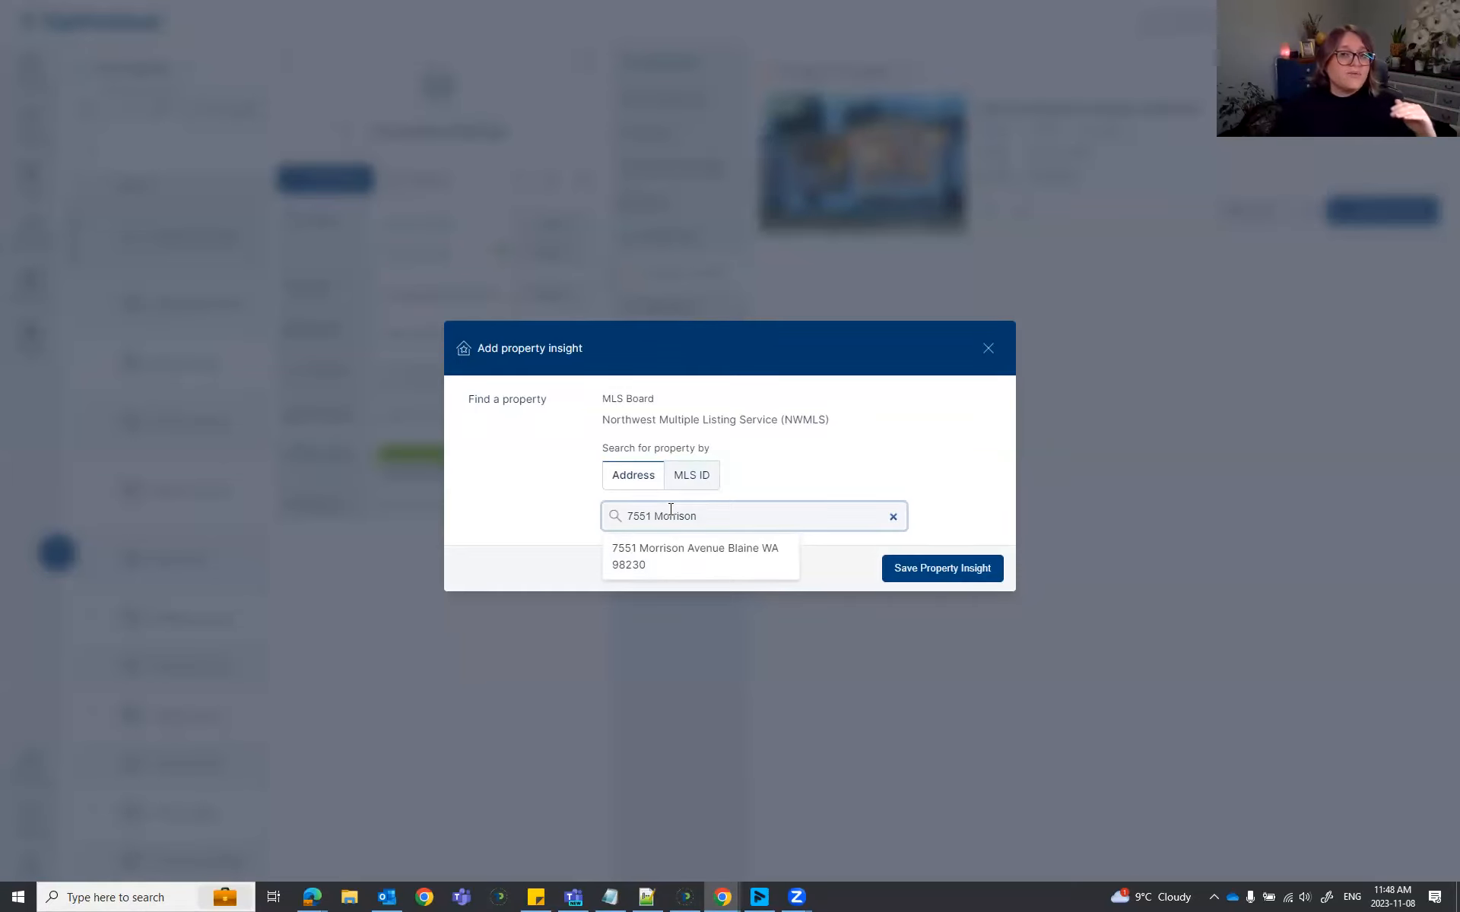
click(704, 550)
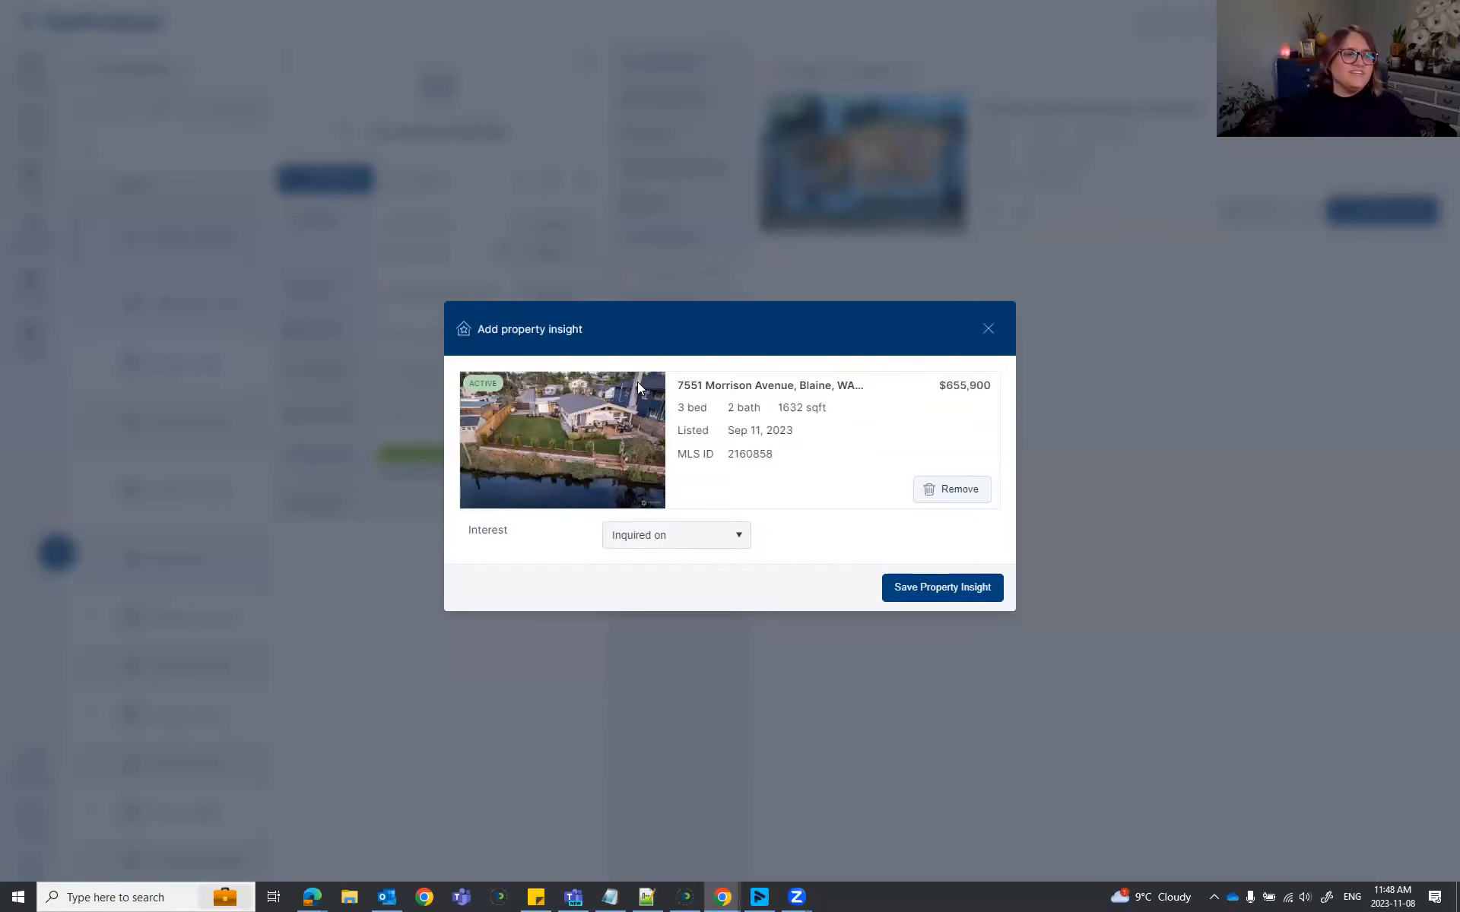
click(980, 603)
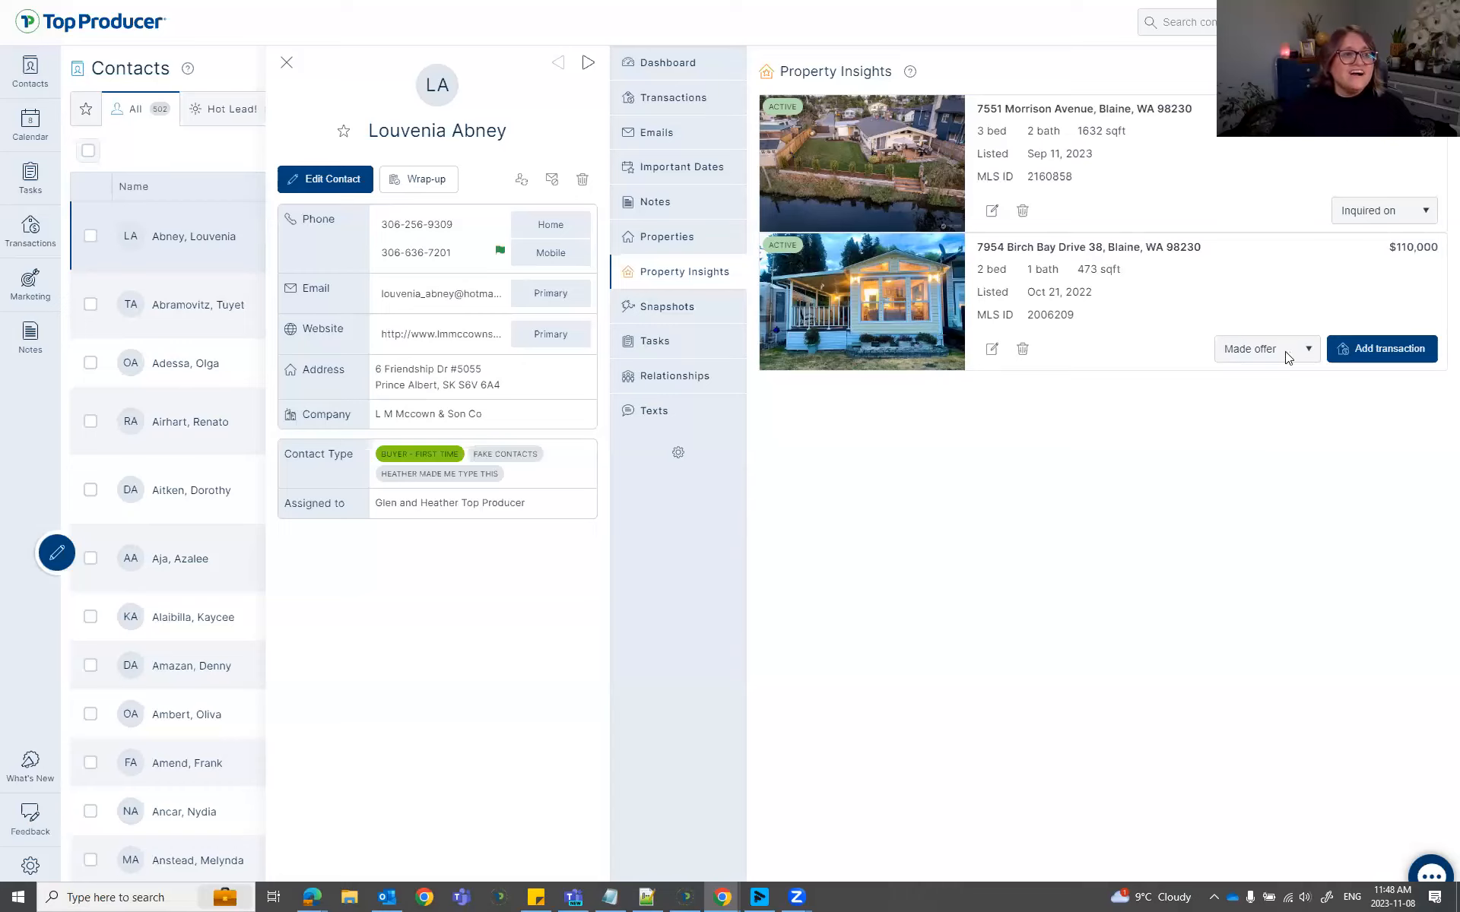
click(1382, 216)
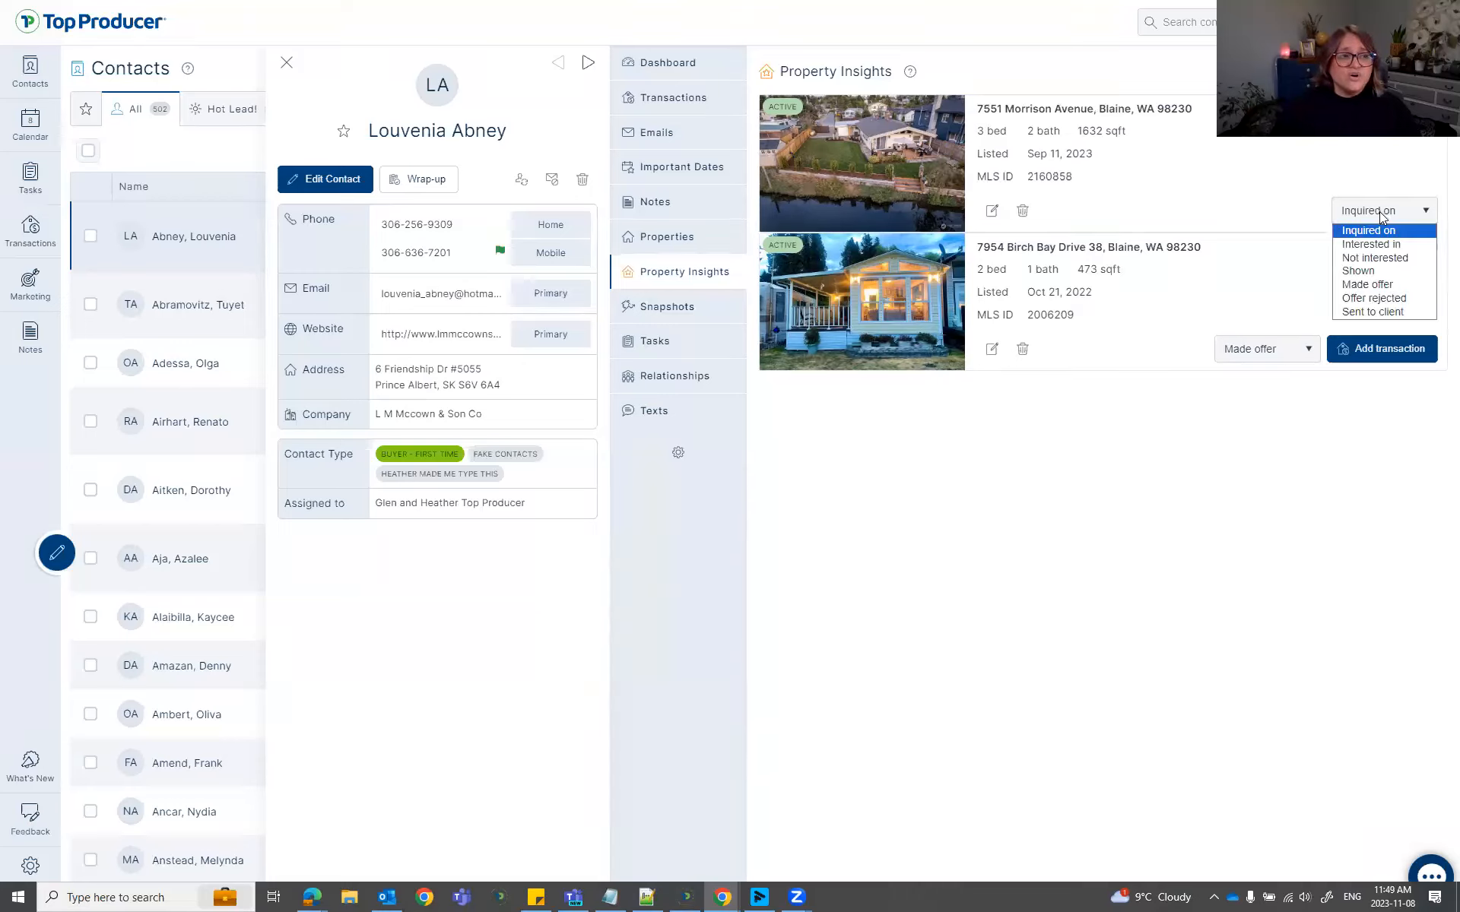
click(1361, 271)
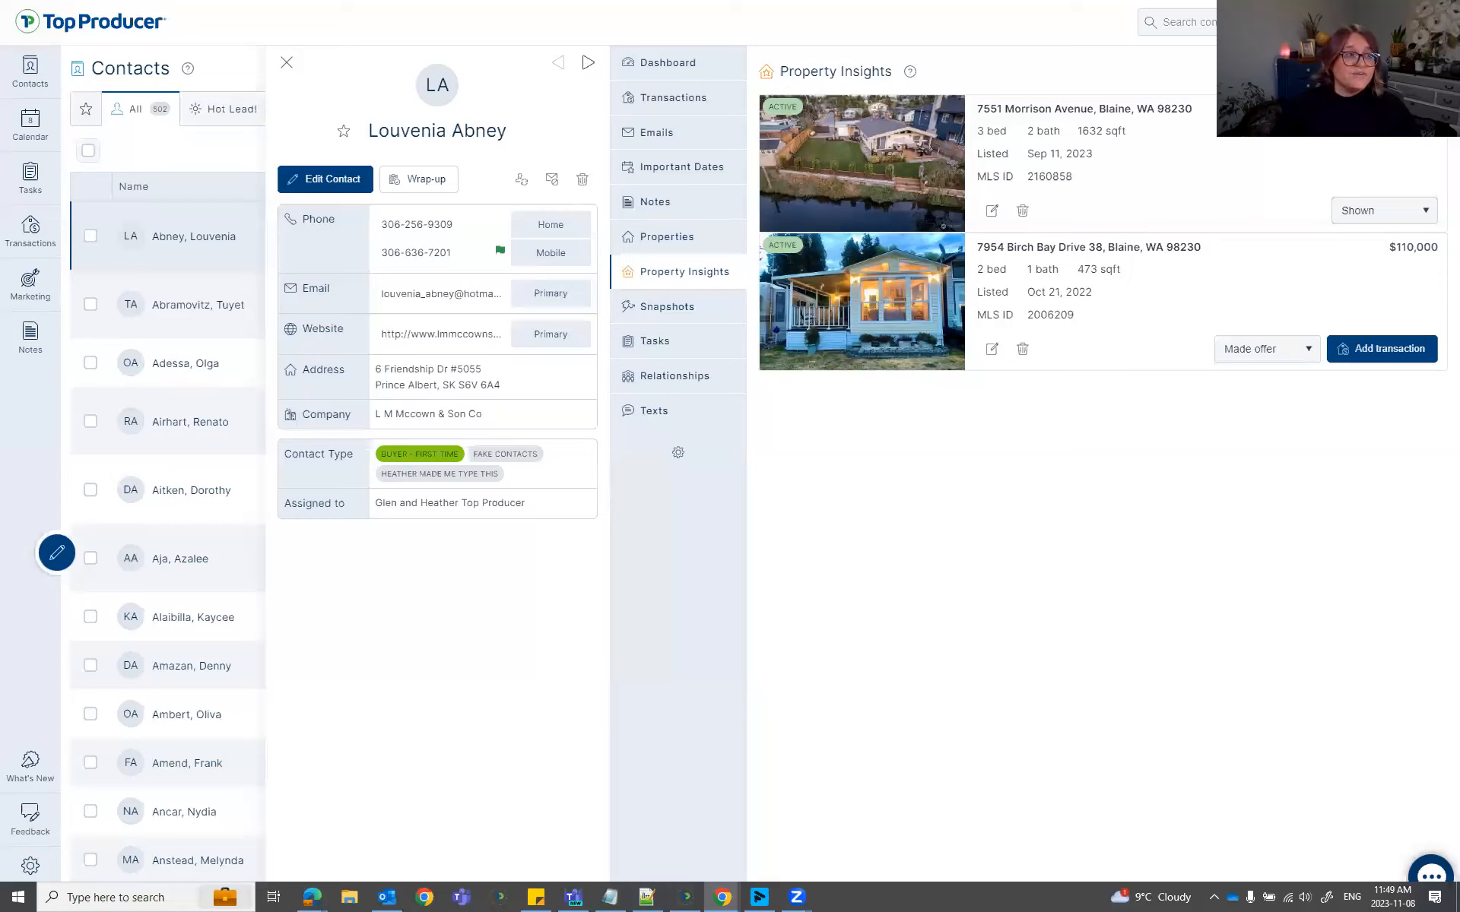
Save a Morrison Avenue note: 'They loved the water view, with the possible flooded location'.
click(992, 211)
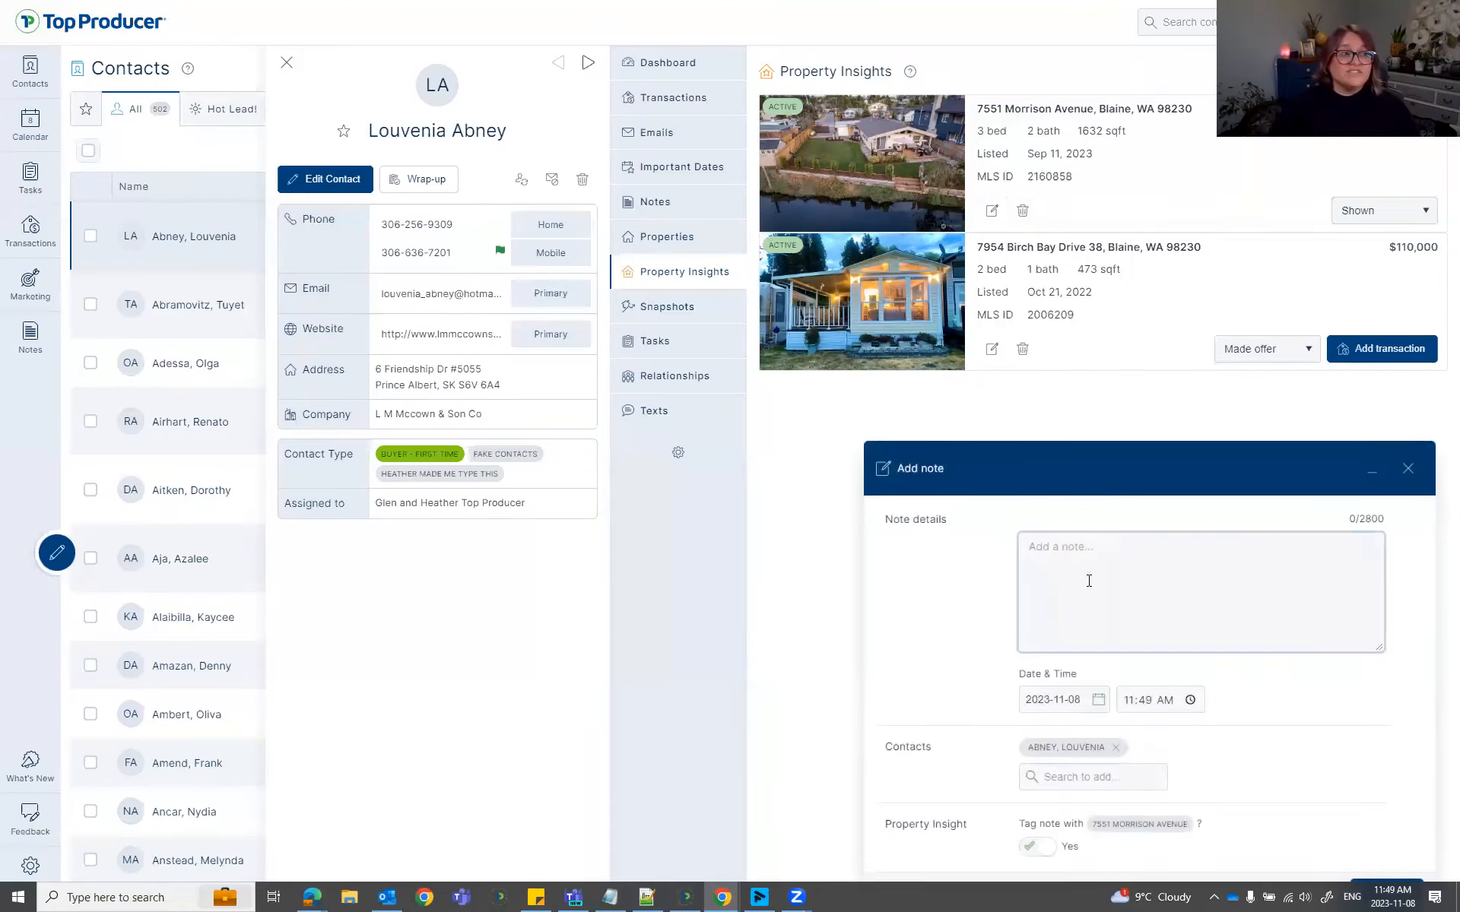
text(Cus)
key(BackSpace)
key(BackSpace)
key(BackSpace)
text(They loved the water view, with the)
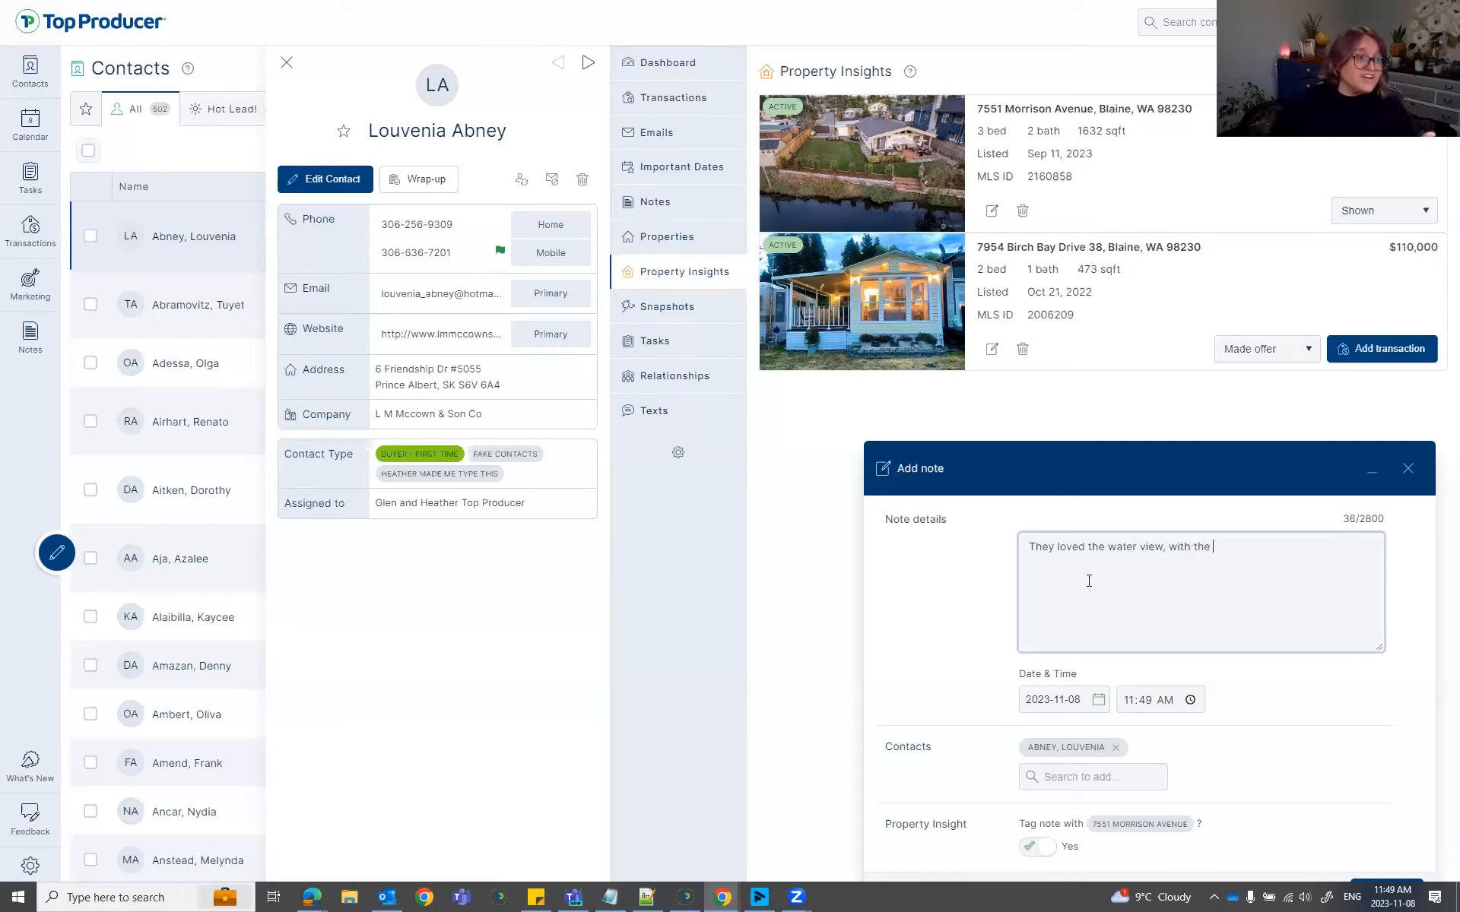
text( possible flooded location there Could tie up the boat!)
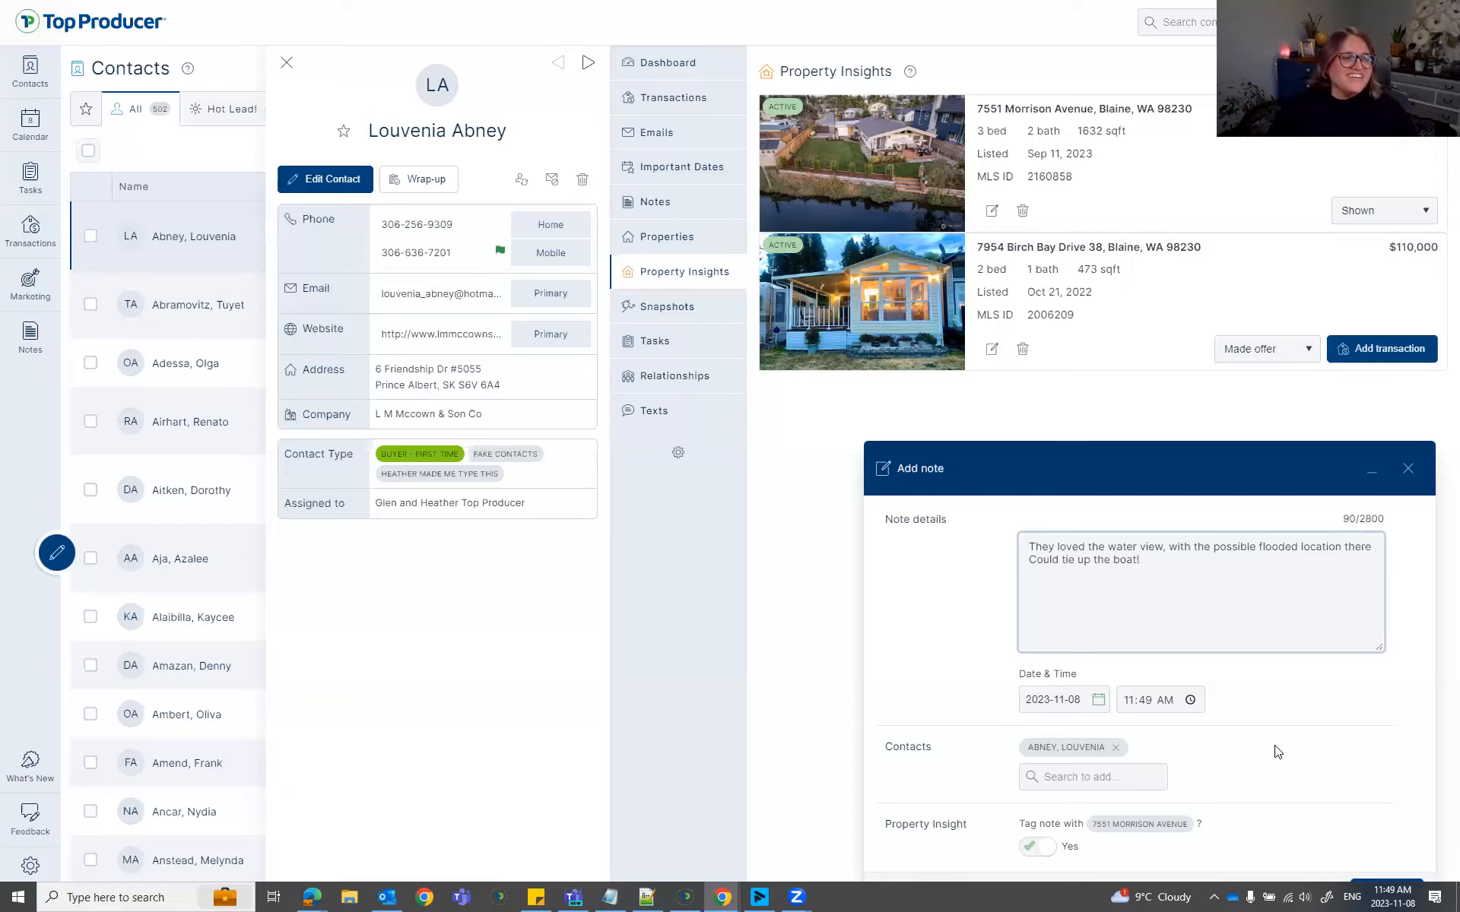
click(1385, 886)
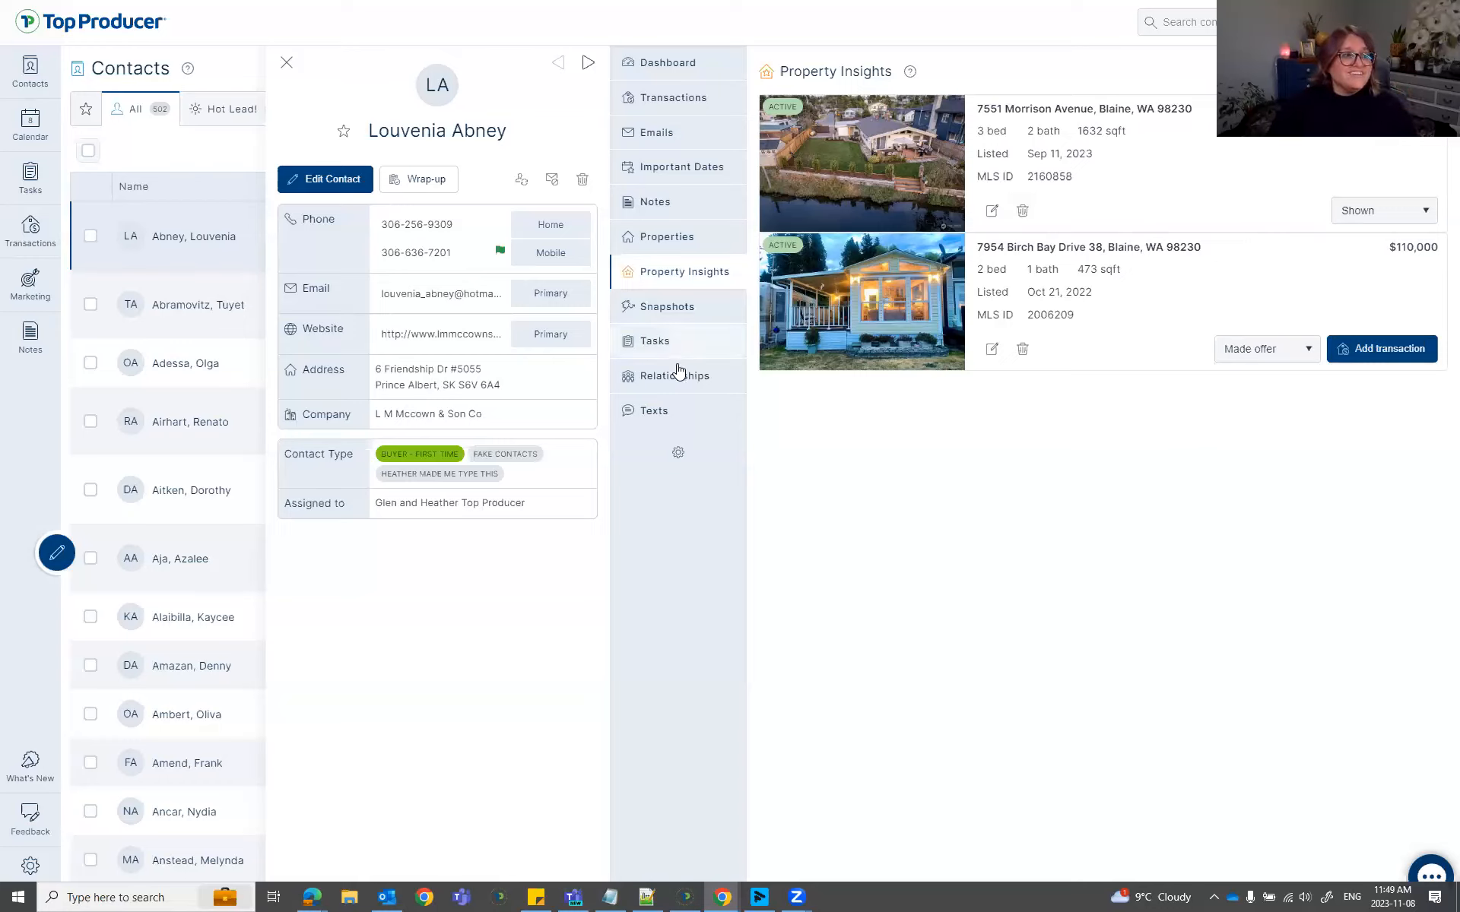
click(652, 202)
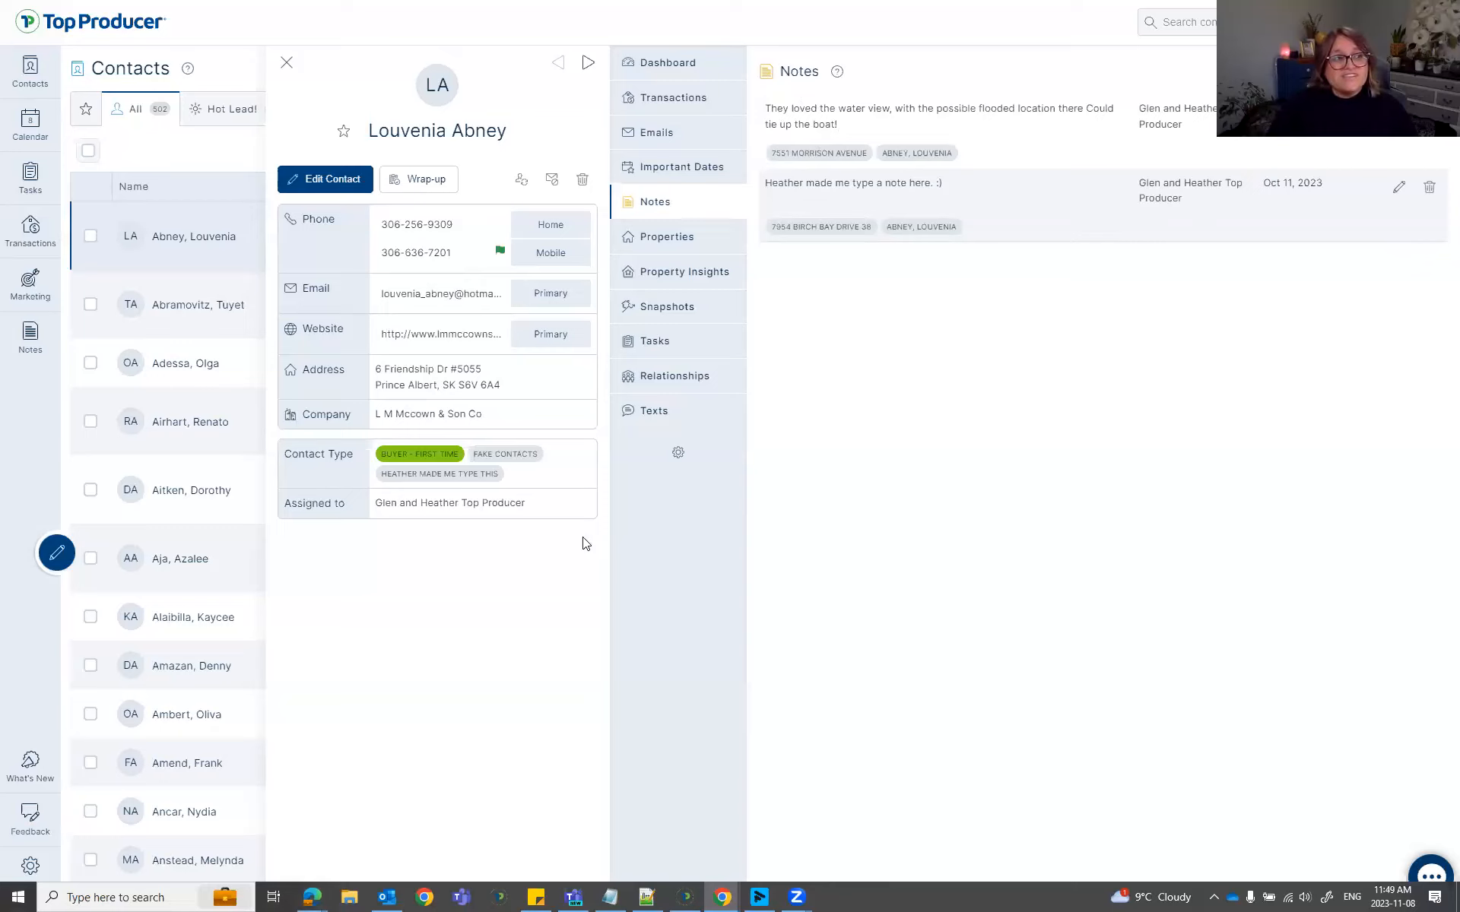
click(658, 76)
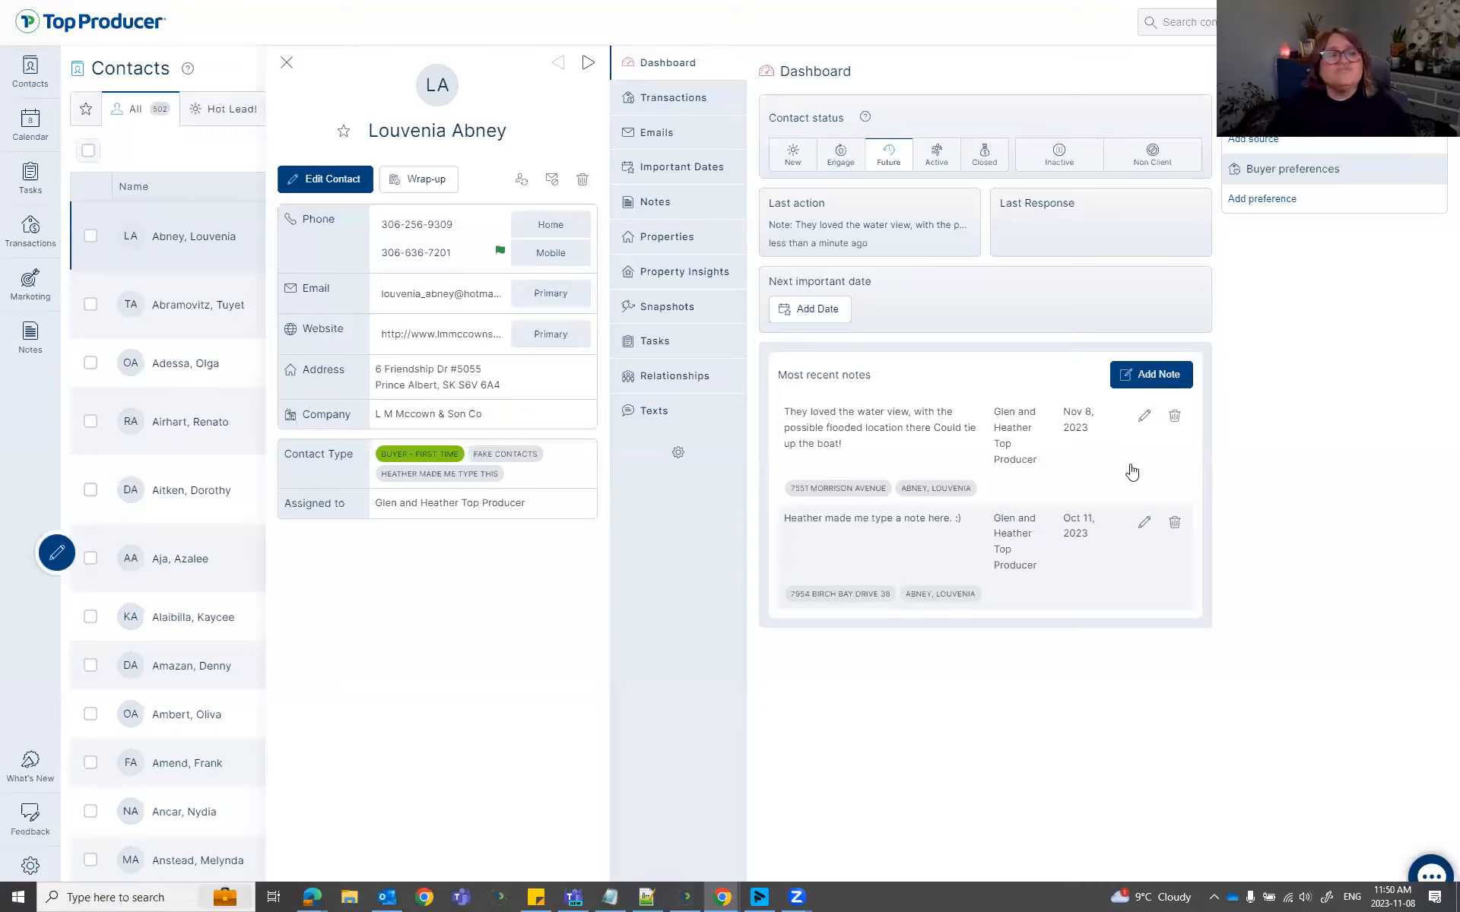
click(664, 272)
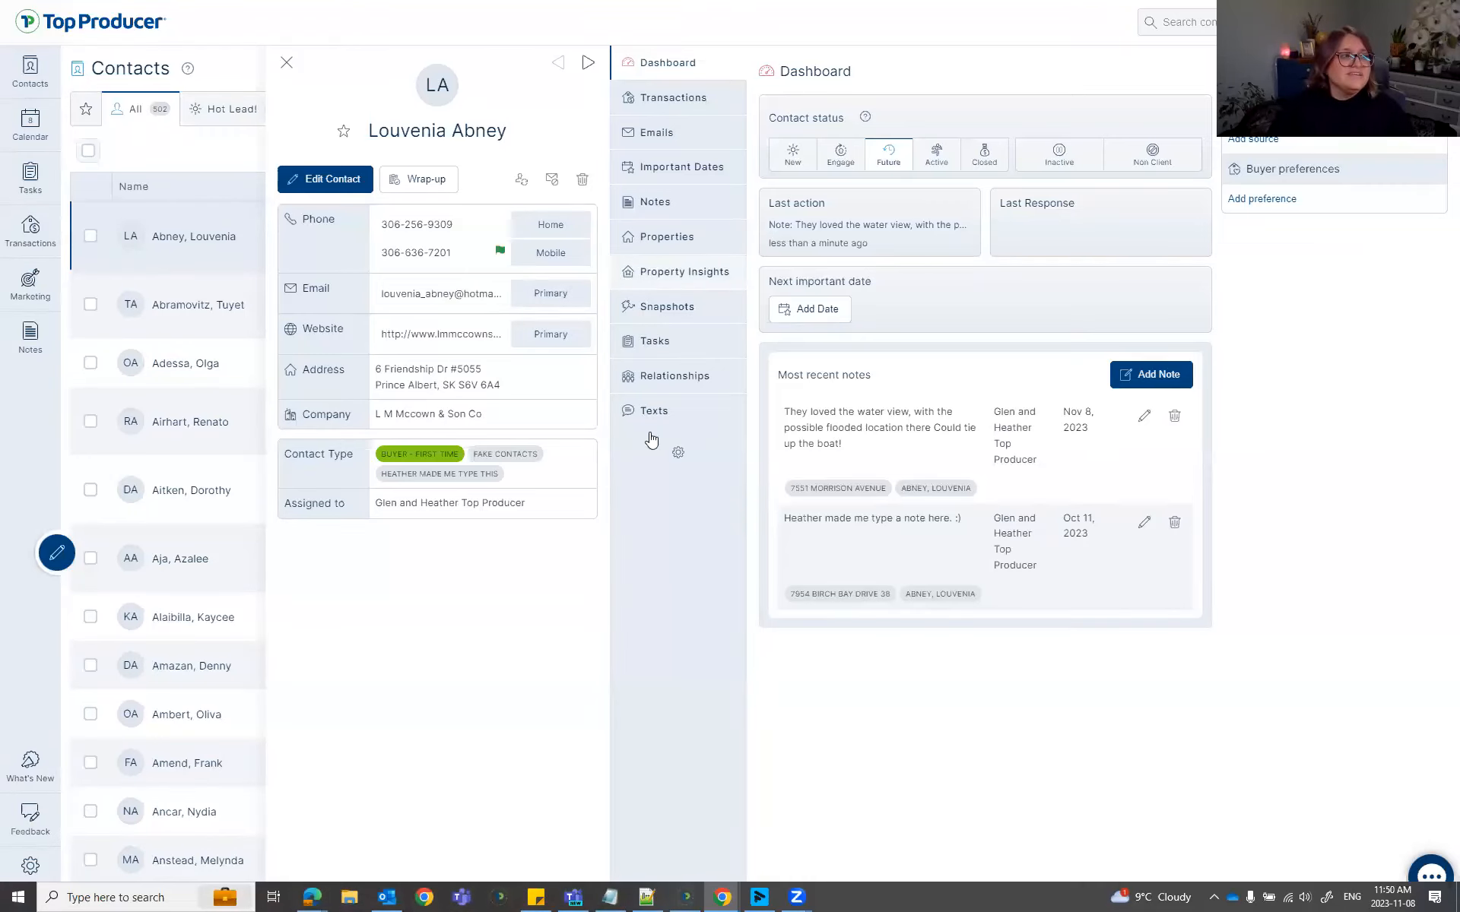
click(1380, 71)
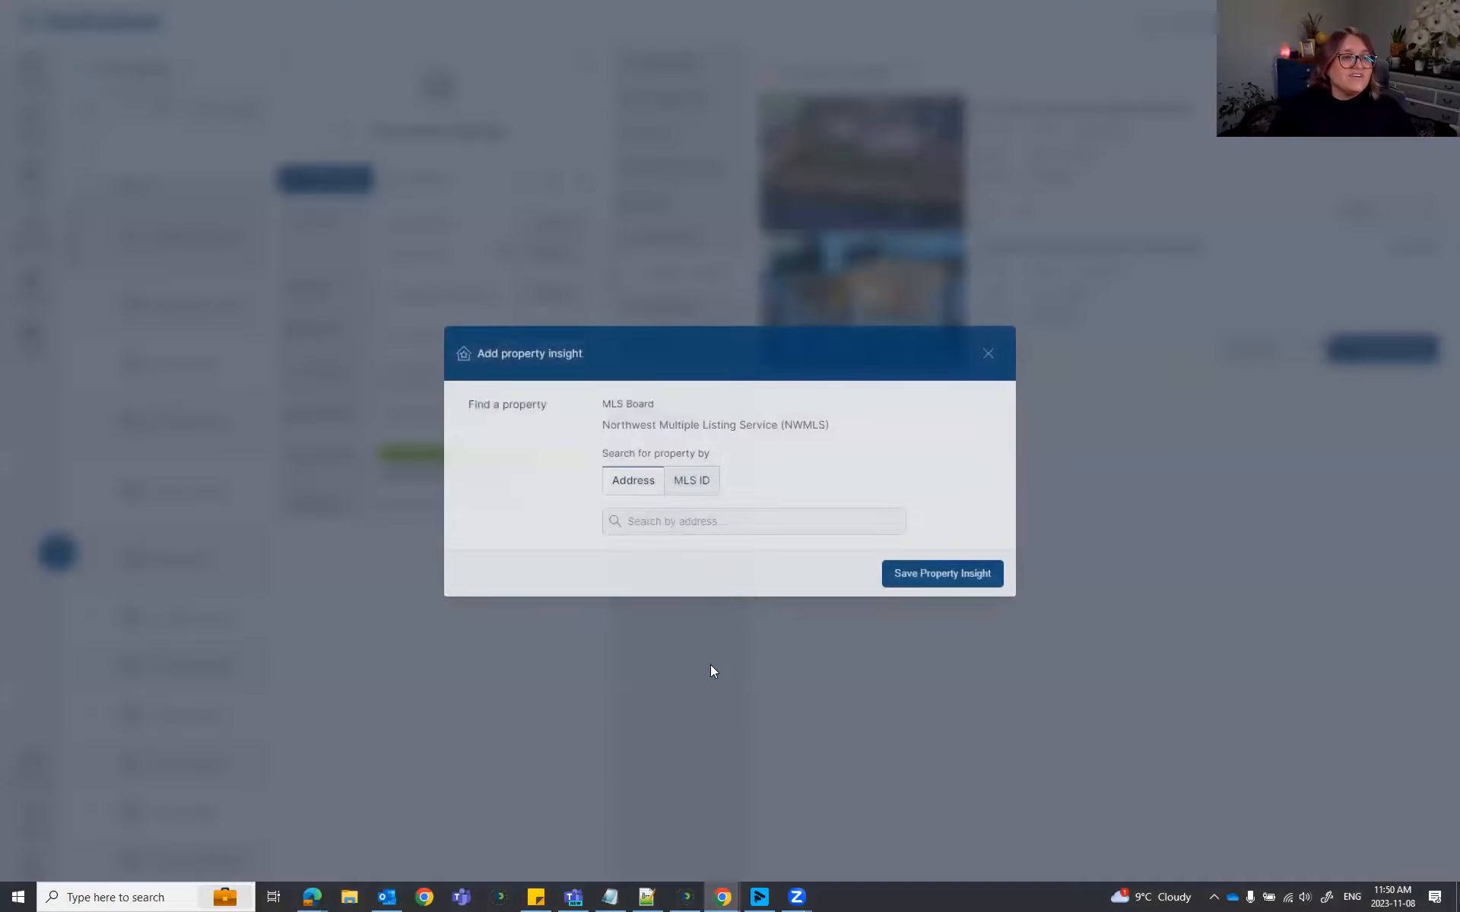
click(695, 475)
click(681, 516)
right_click(682, 517)
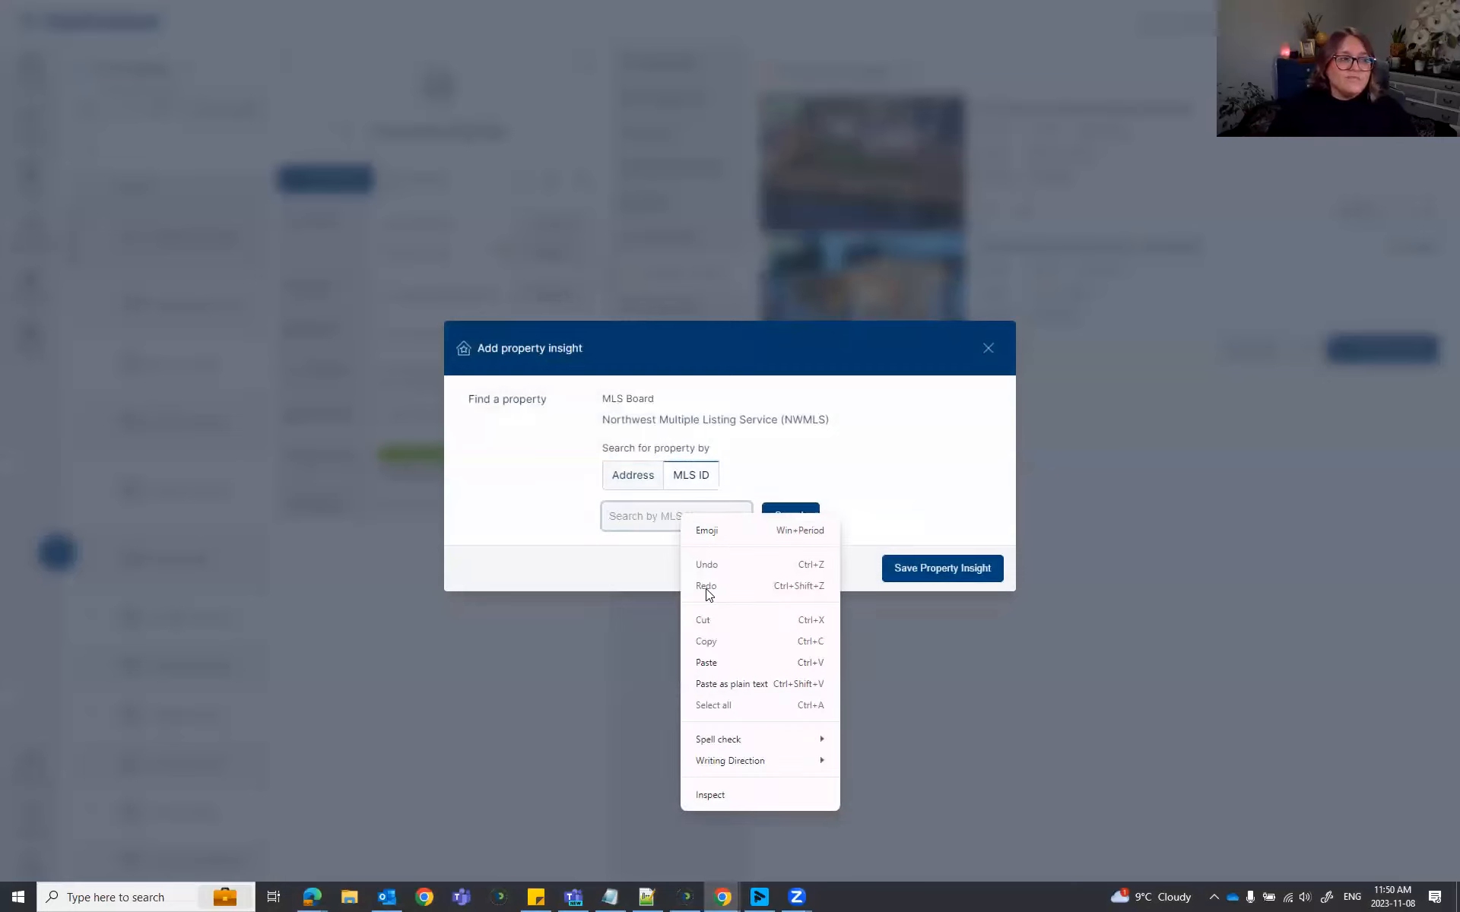
click(722, 660)
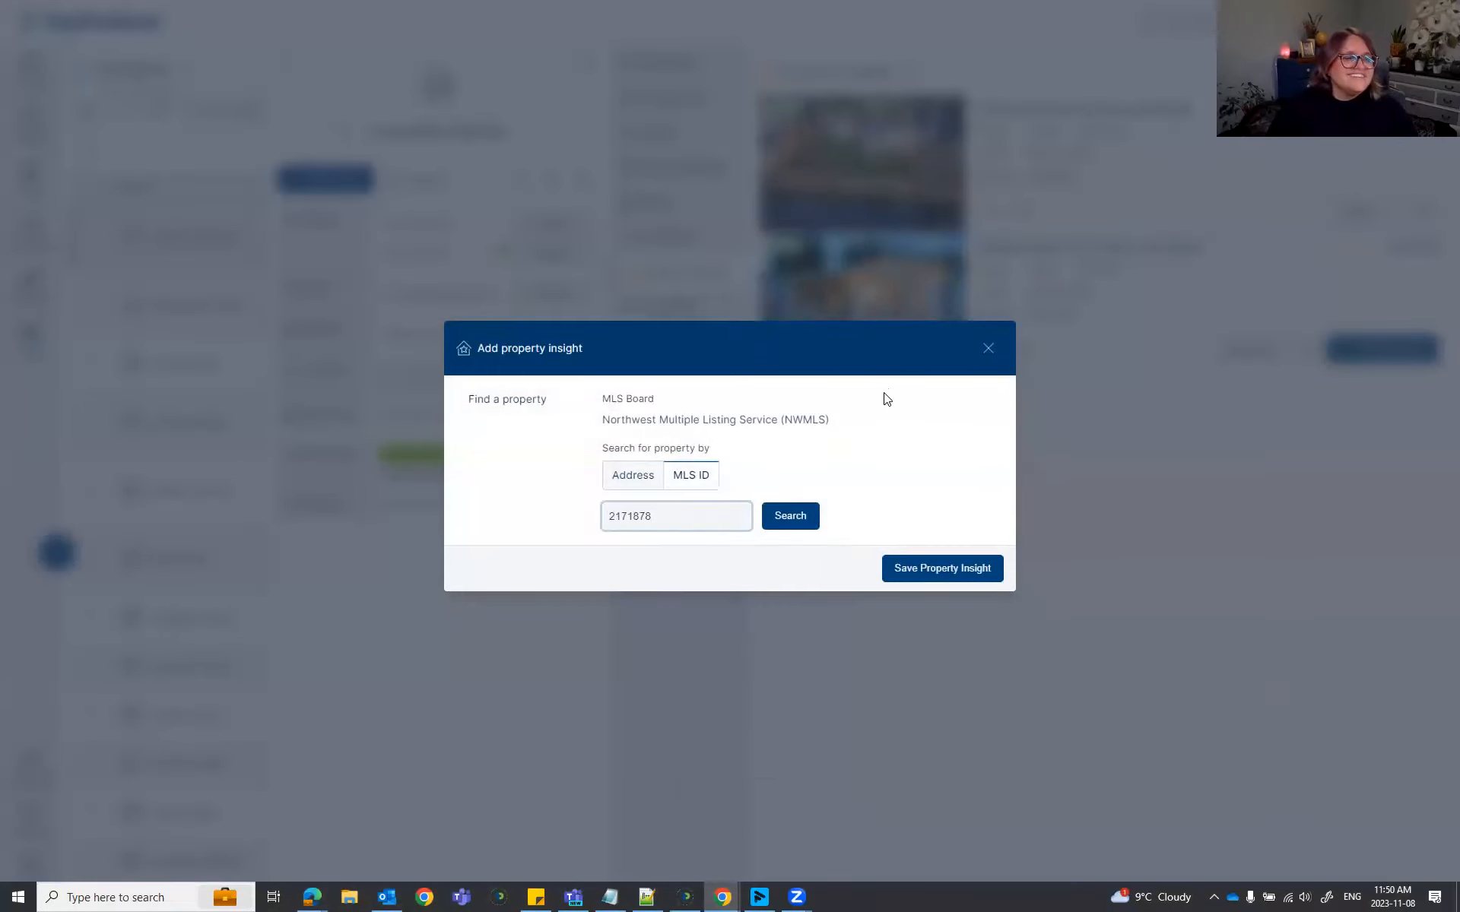
click(799, 515)
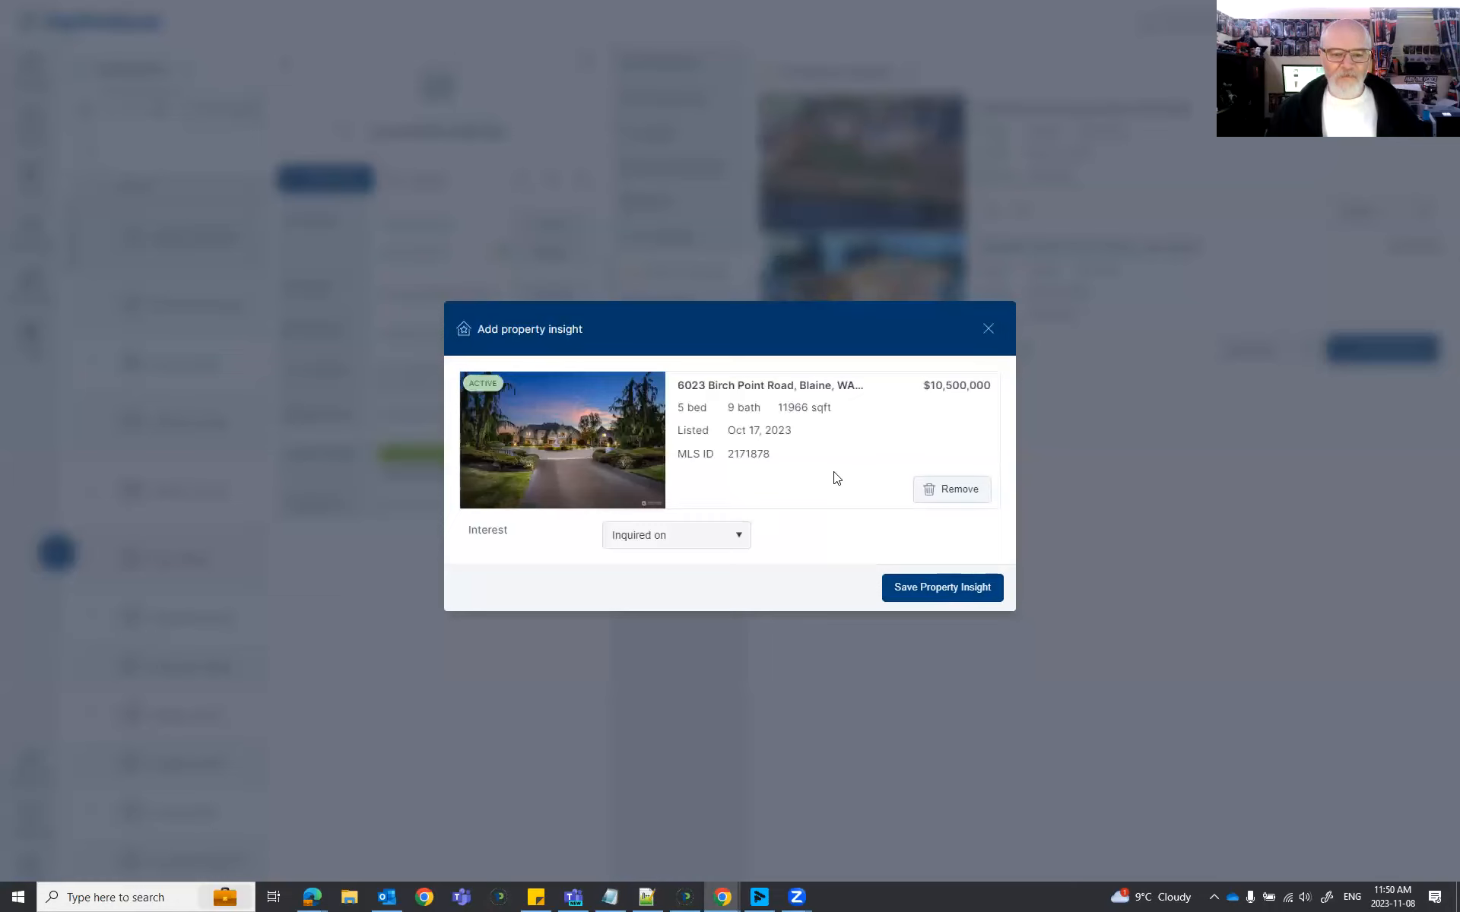
triple_click(935, 387)
click(994, 396)
drag(994, 390, 884, 439)
click(884, 443)
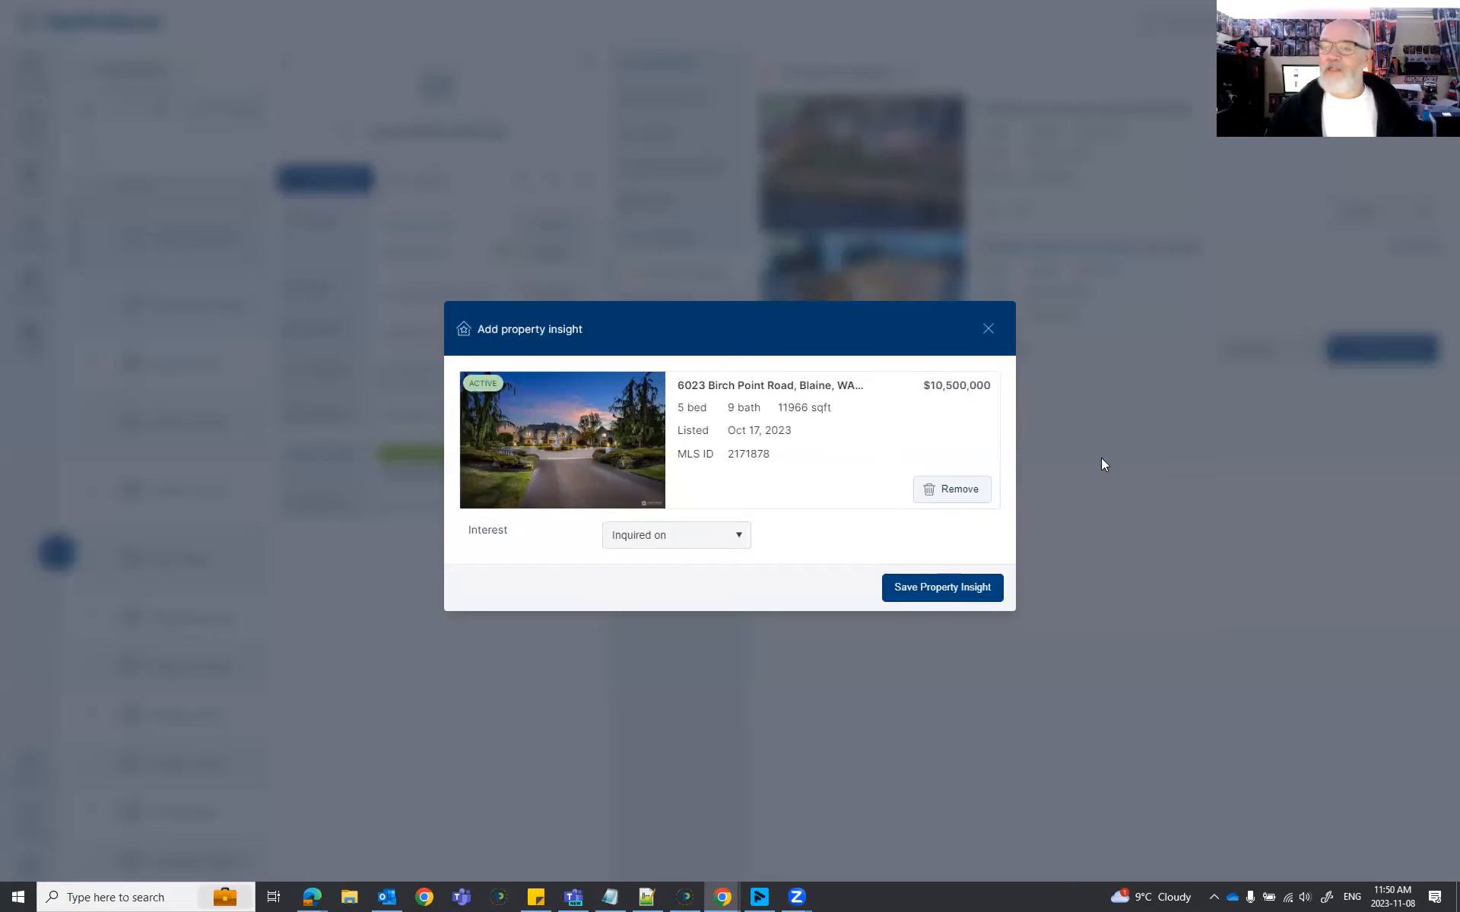
click(942, 590)
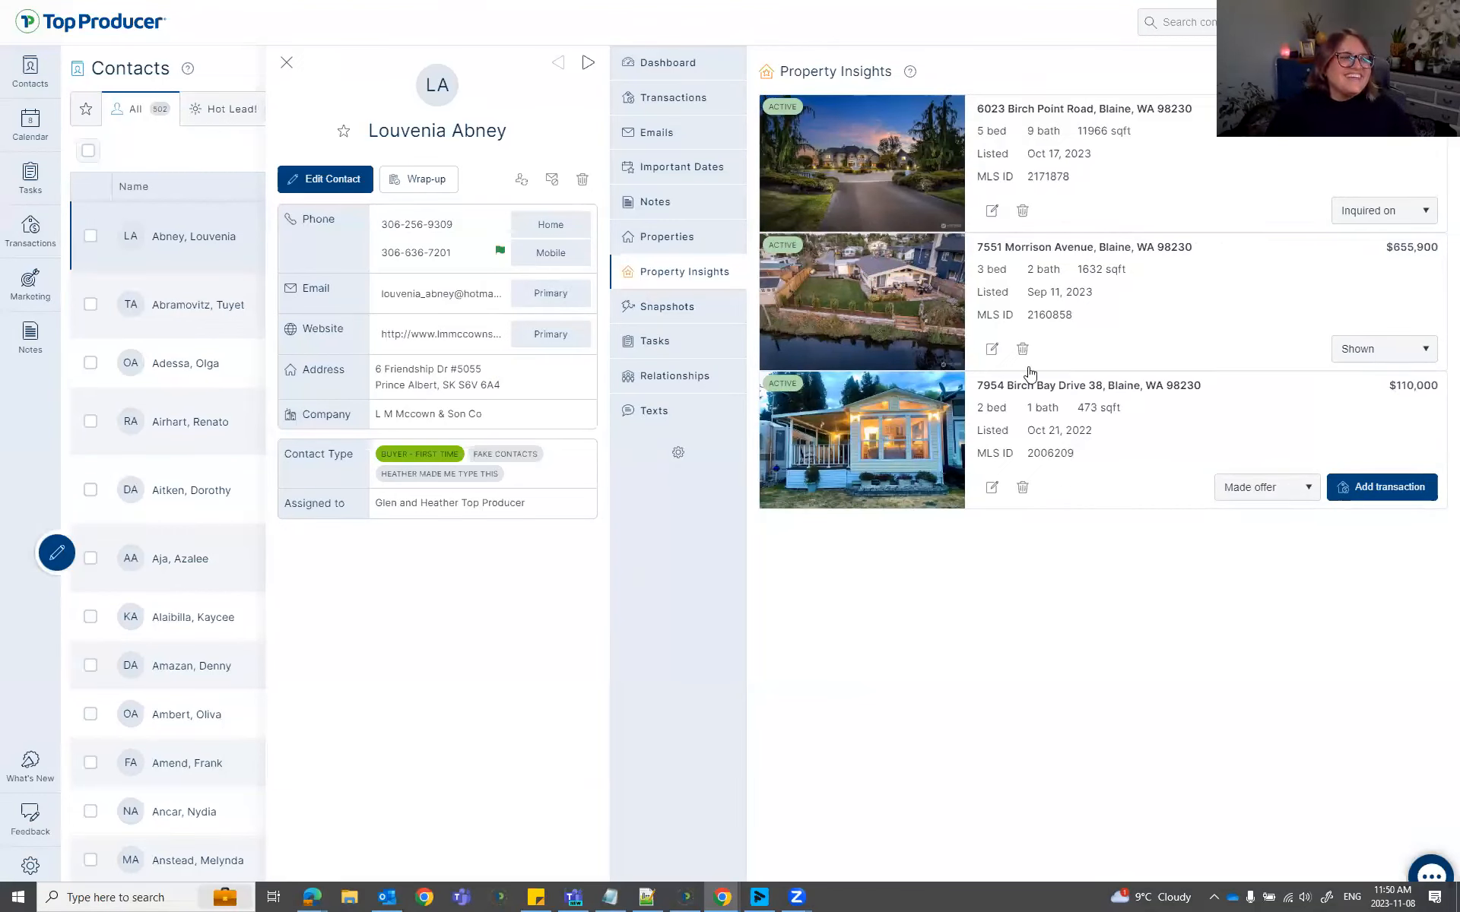
click(991, 211)
text(WOW AT THE PRICE!?!?!?!)
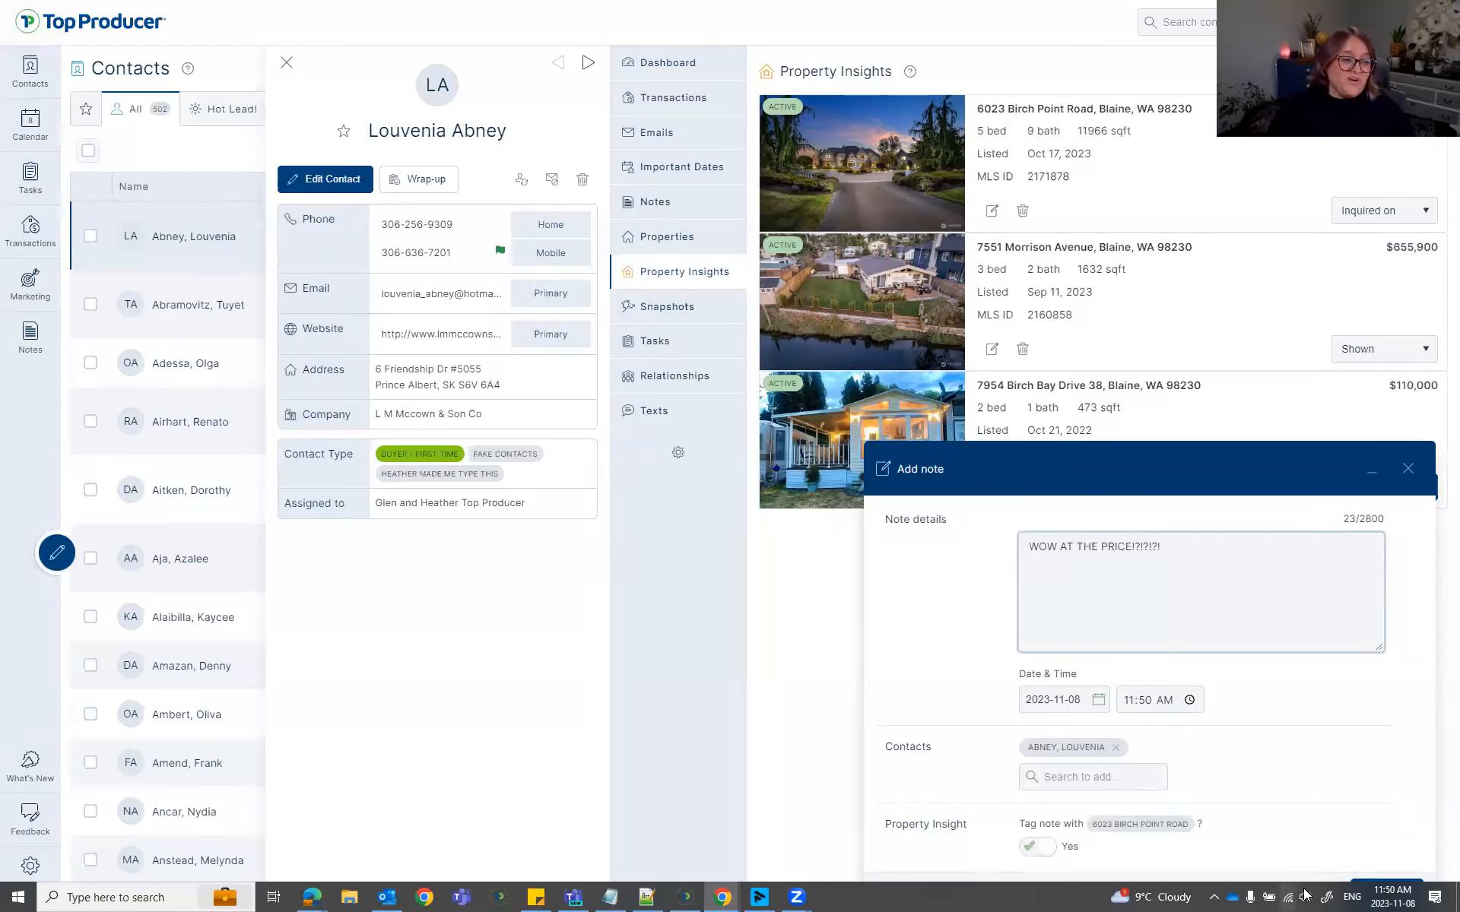
click(1387, 873)
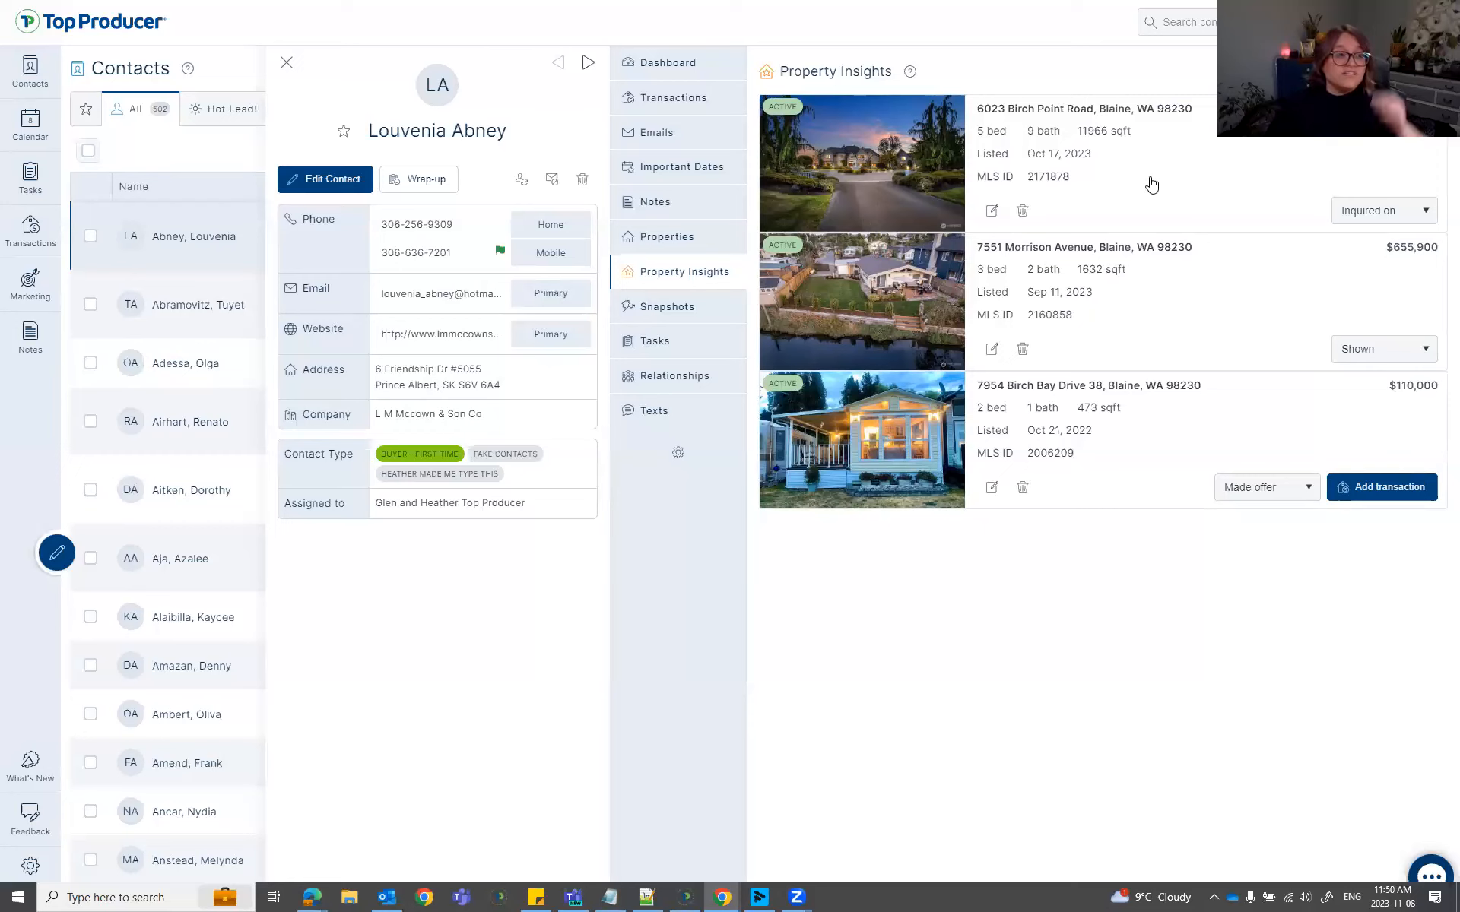
click(1390, 215)
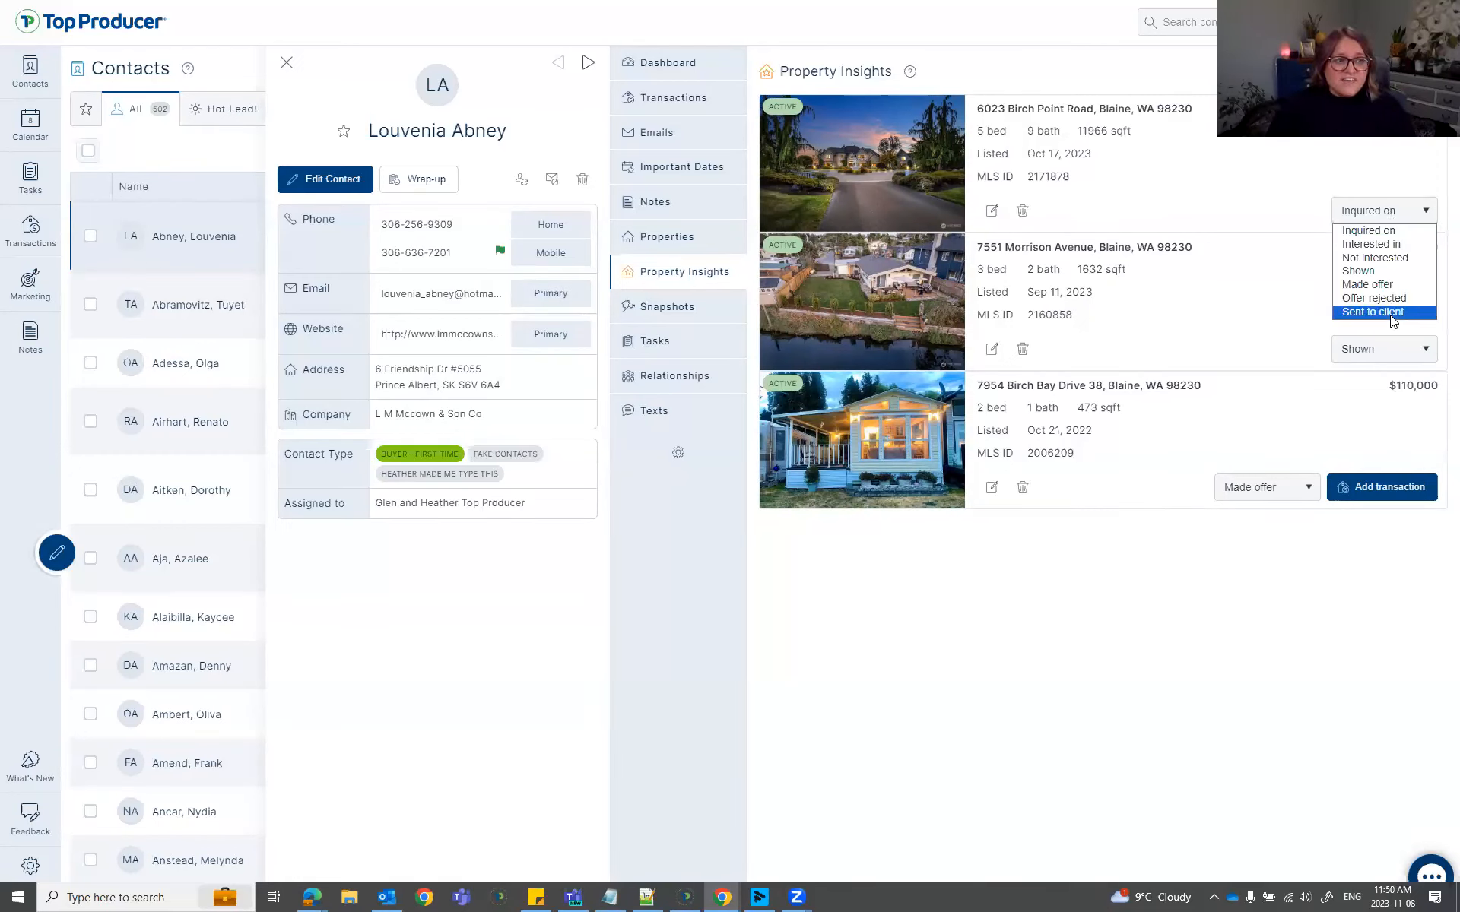
click(1387, 285)
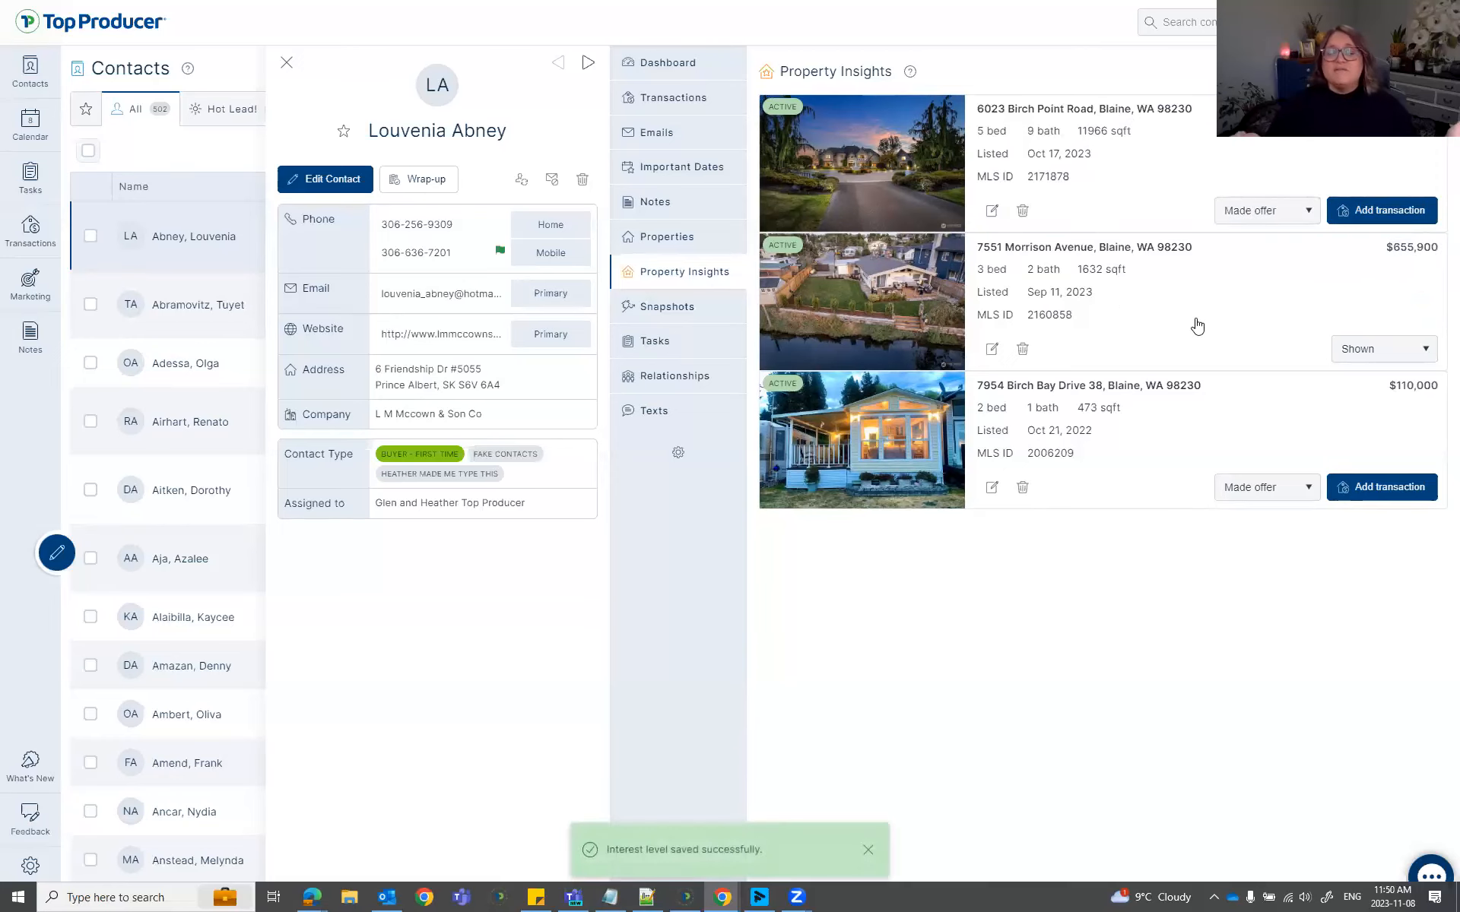
click(1381, 210)
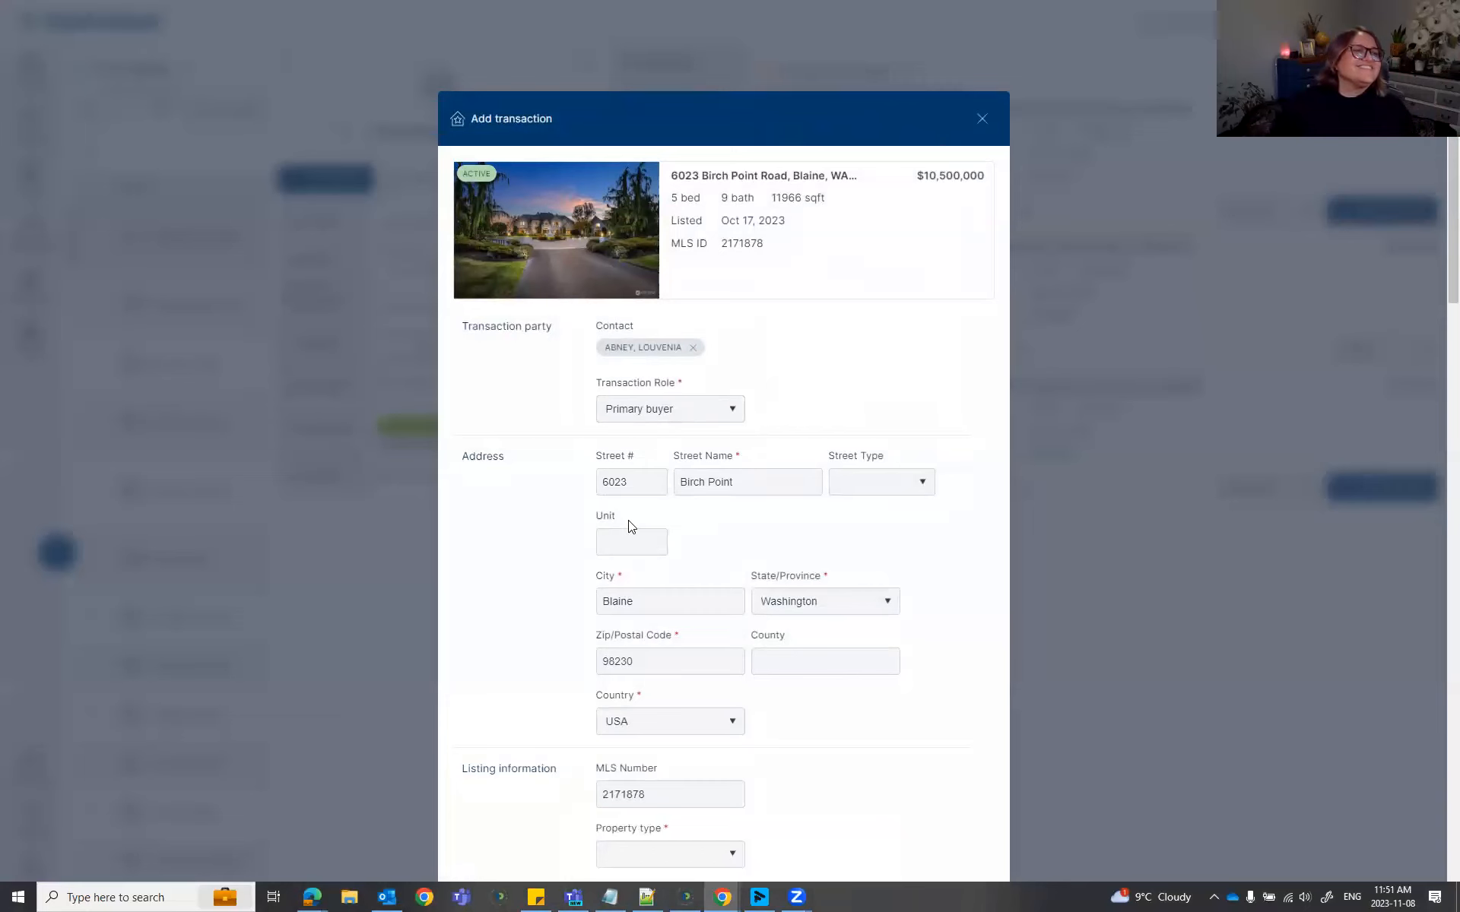
scroll(776, 523, down, 2)
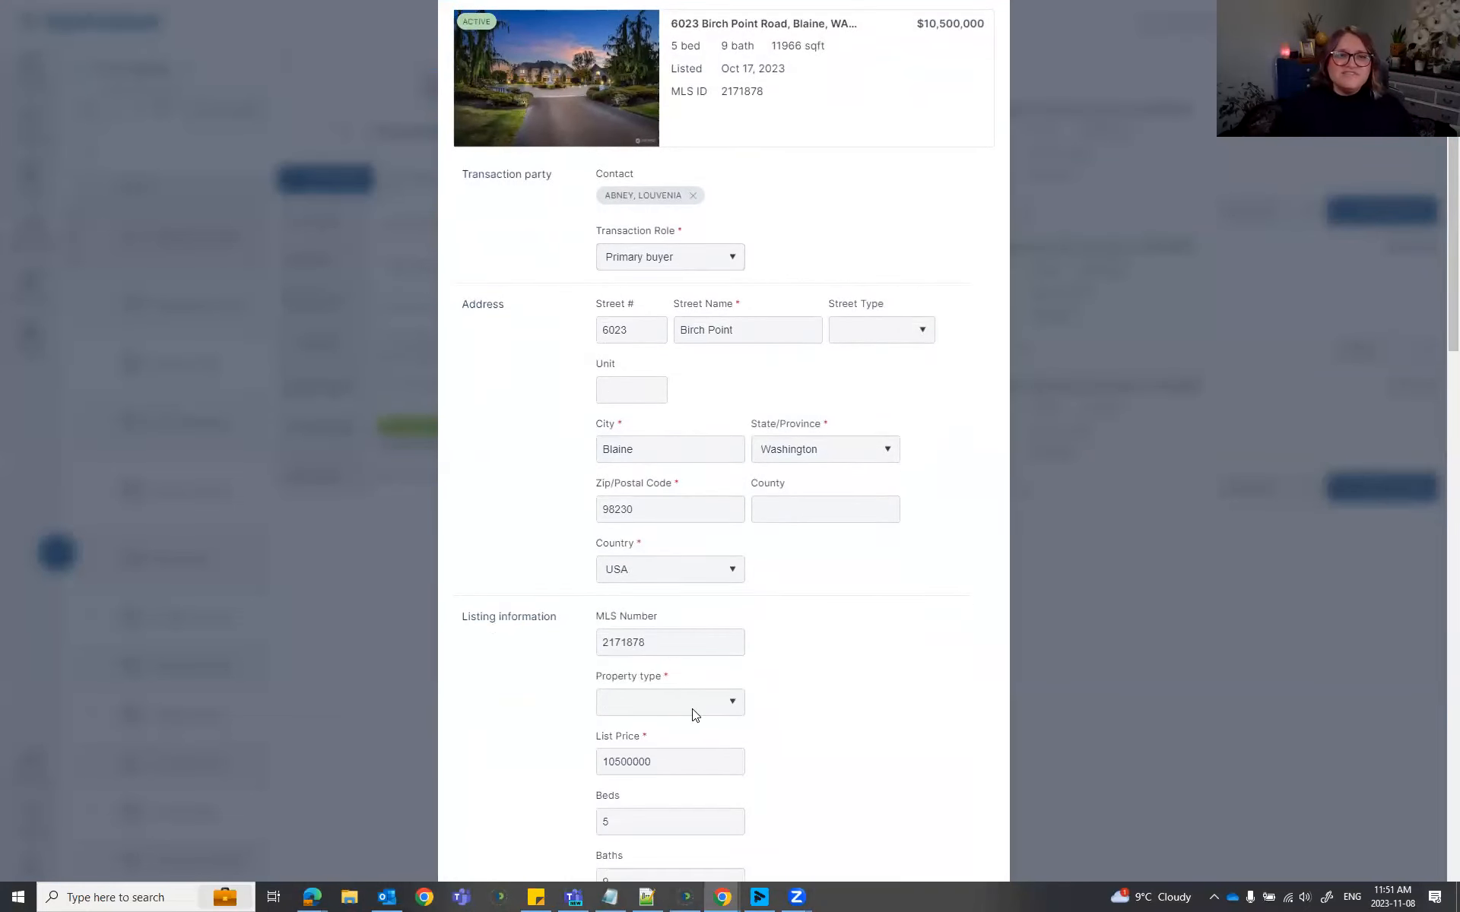
click(693, 715)
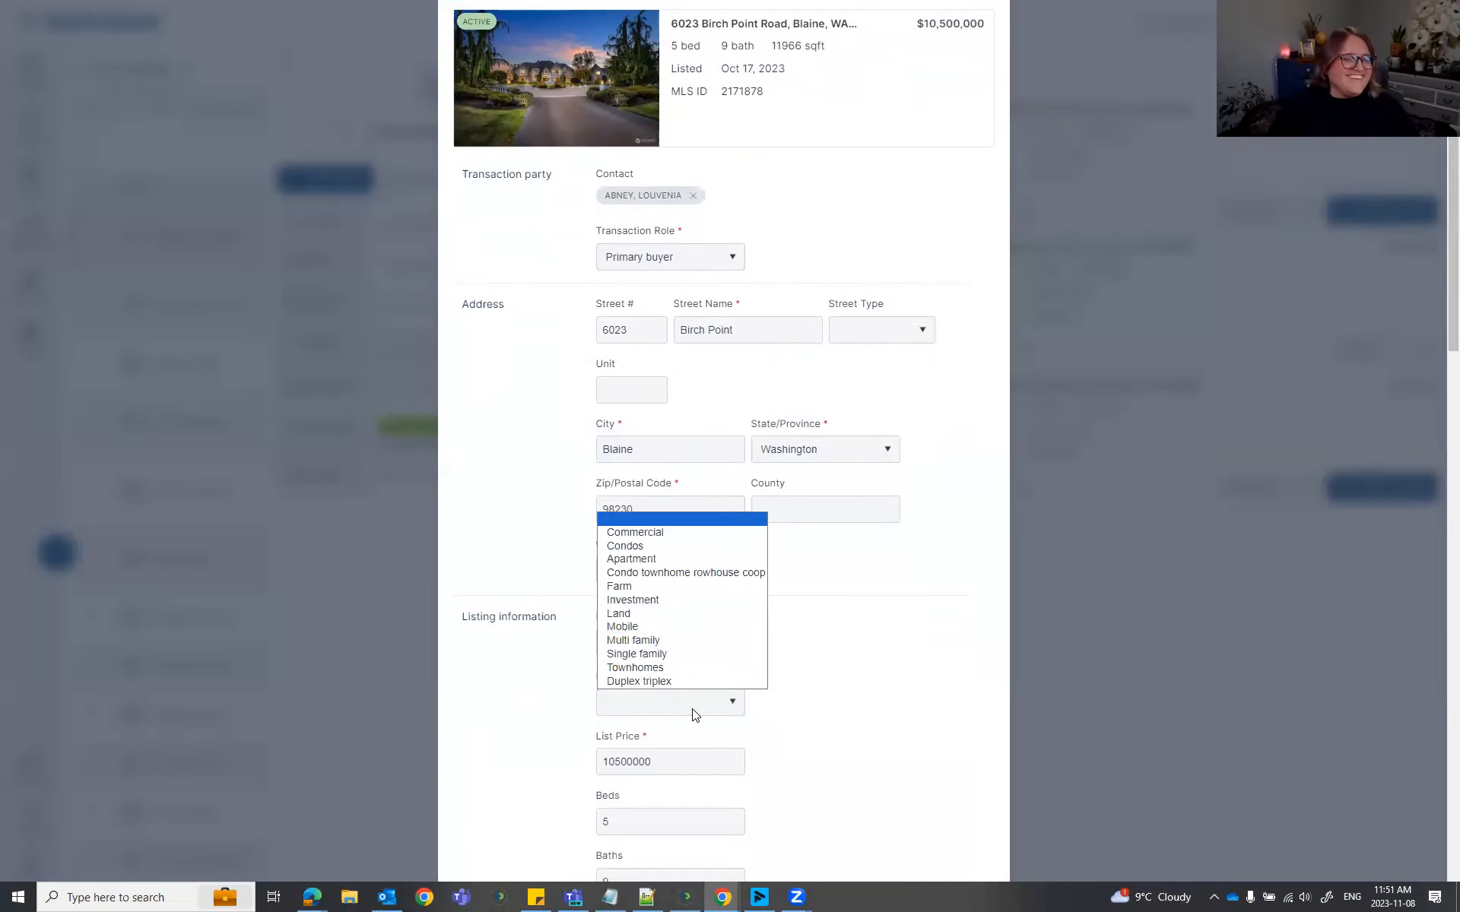
click(685, 654)
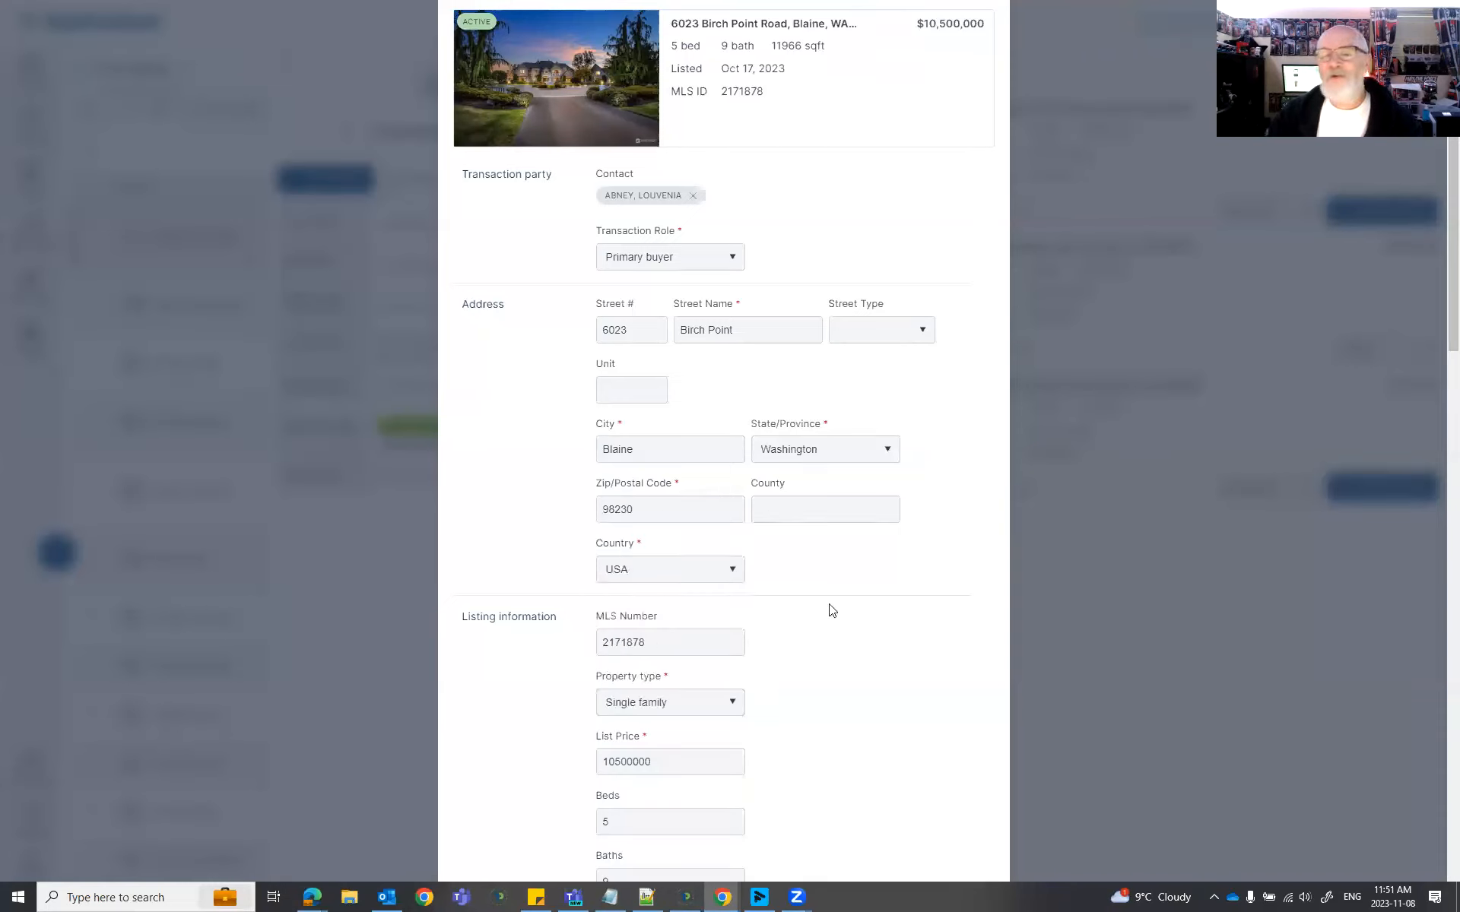
scroll(827, 608, down, 2)
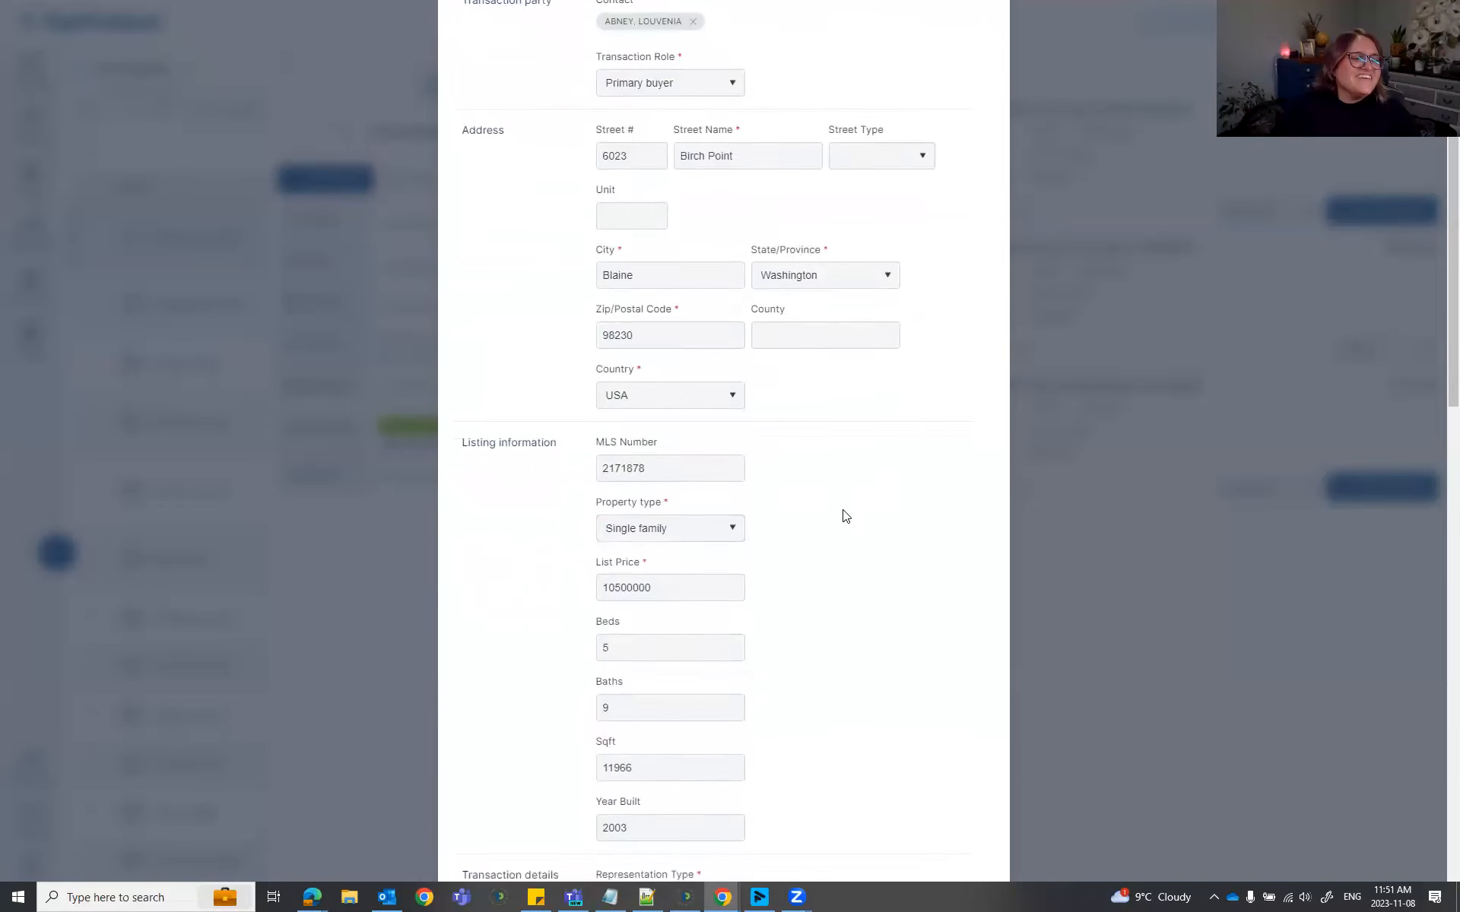
scroll(846, 516, down, 3)
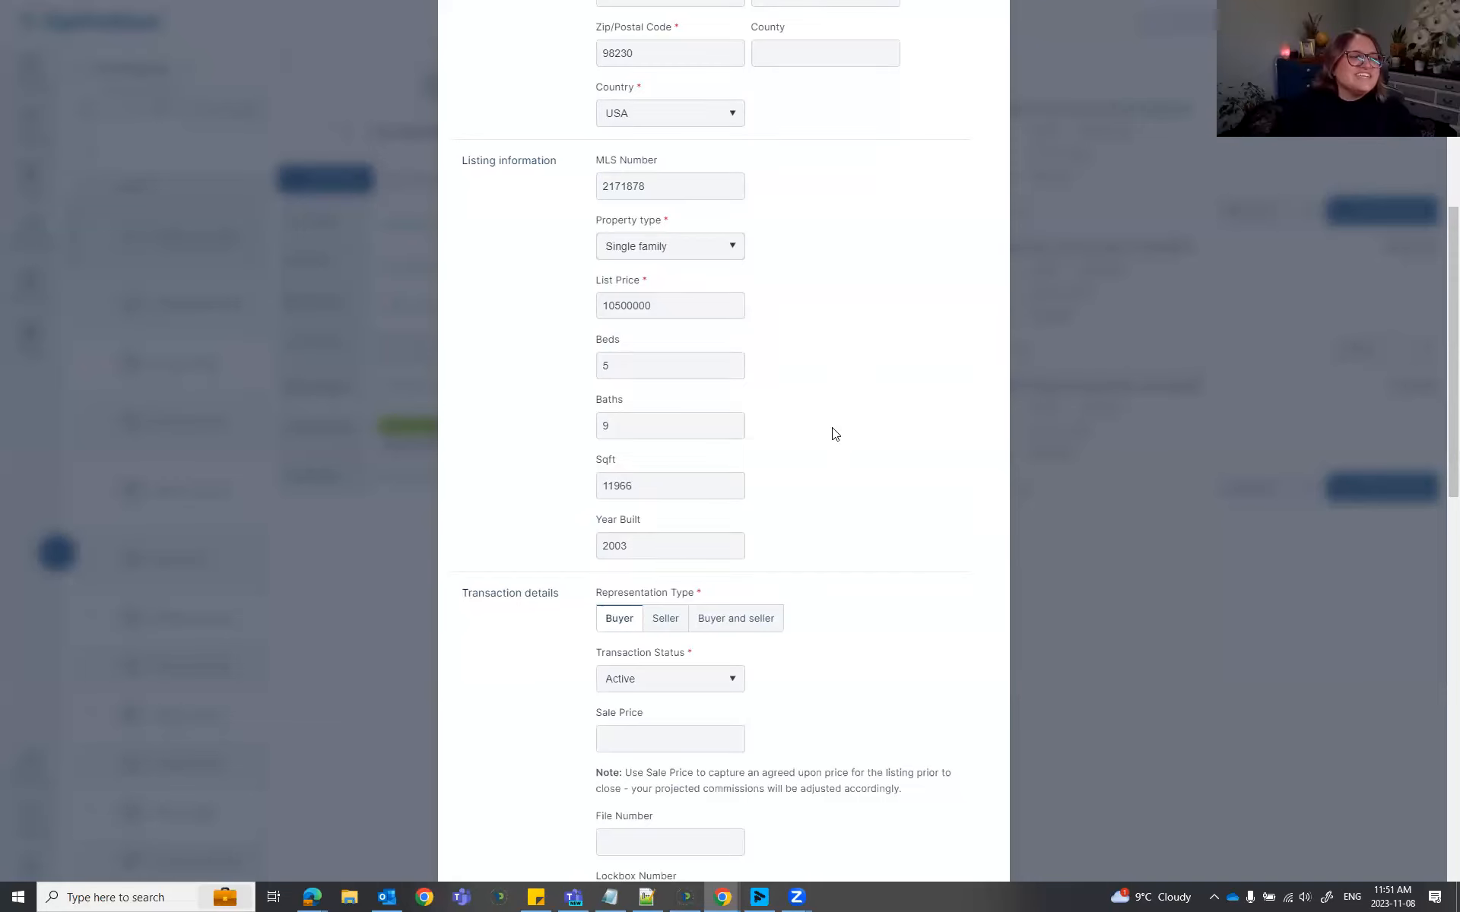
scroll(835, 433, down, 2)
scroll(835, 435, up, 3)
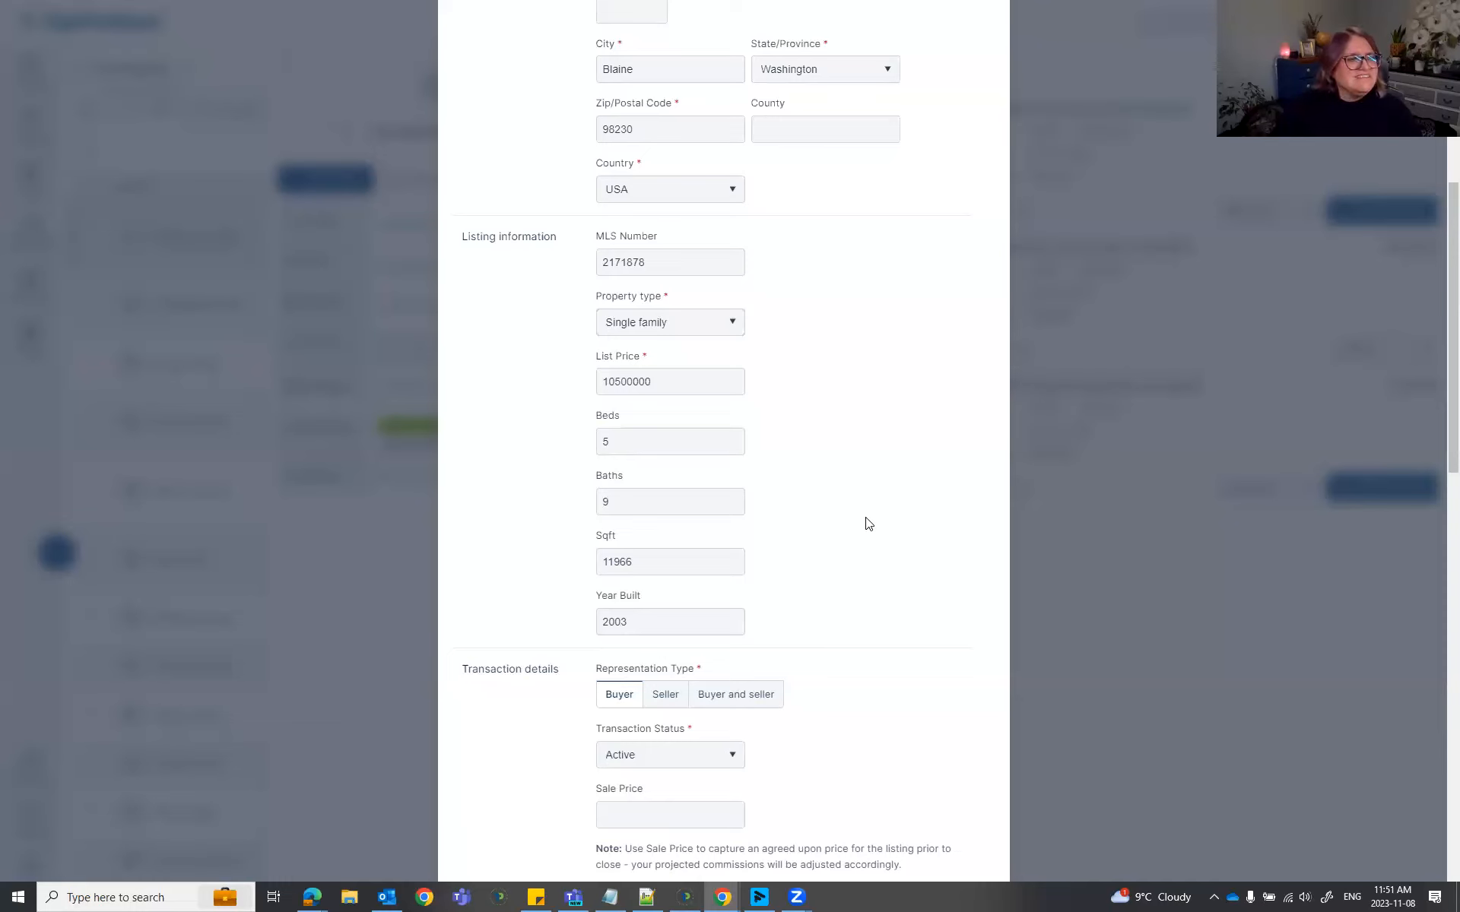
scroll(834, 512, down, 8)
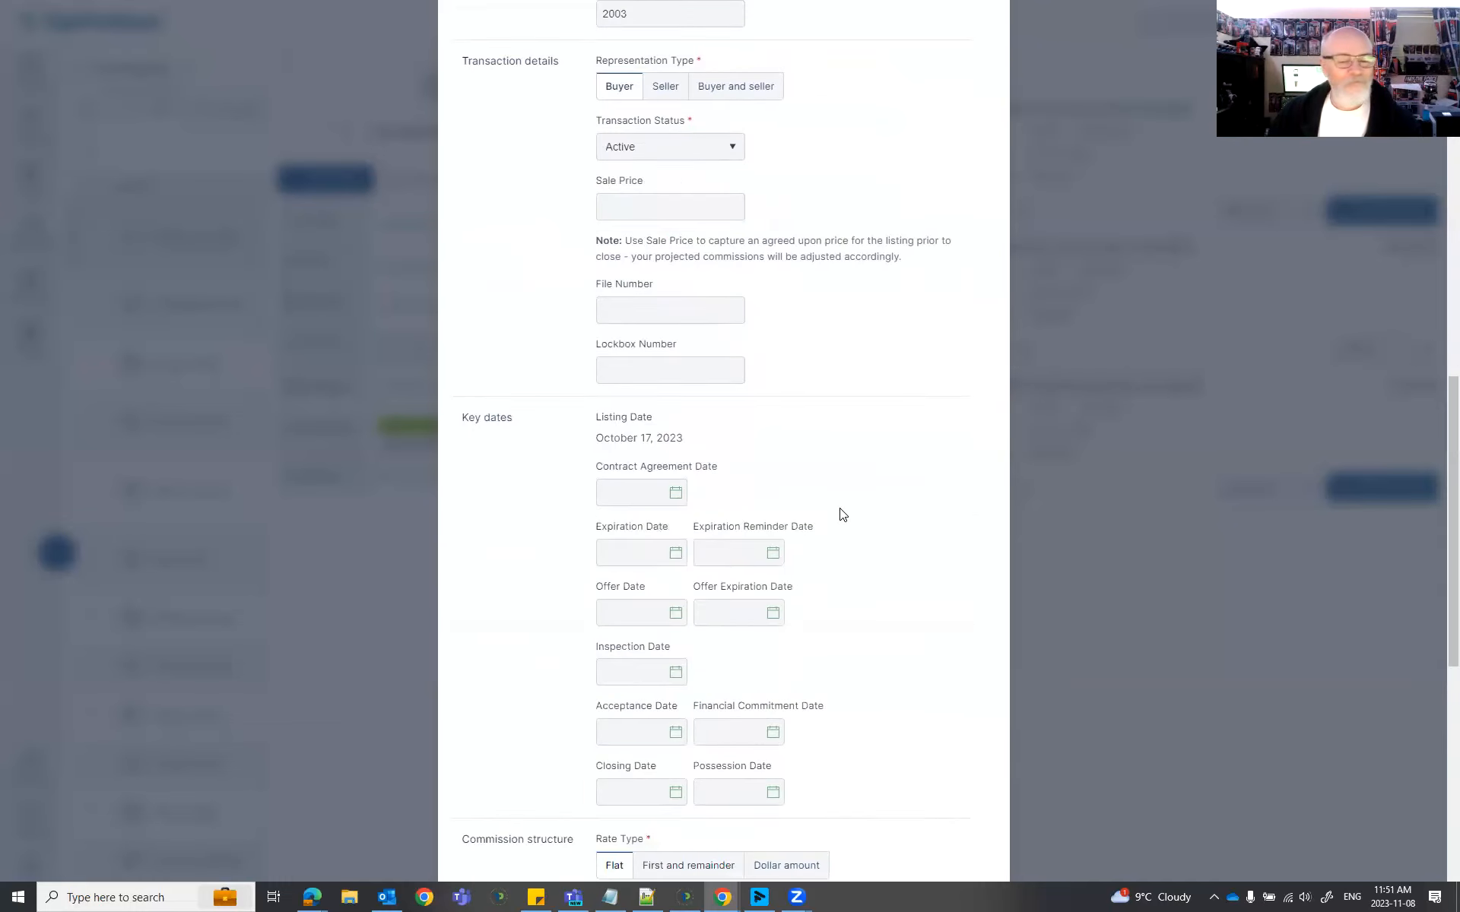
scroll(875, 422, down, 1)
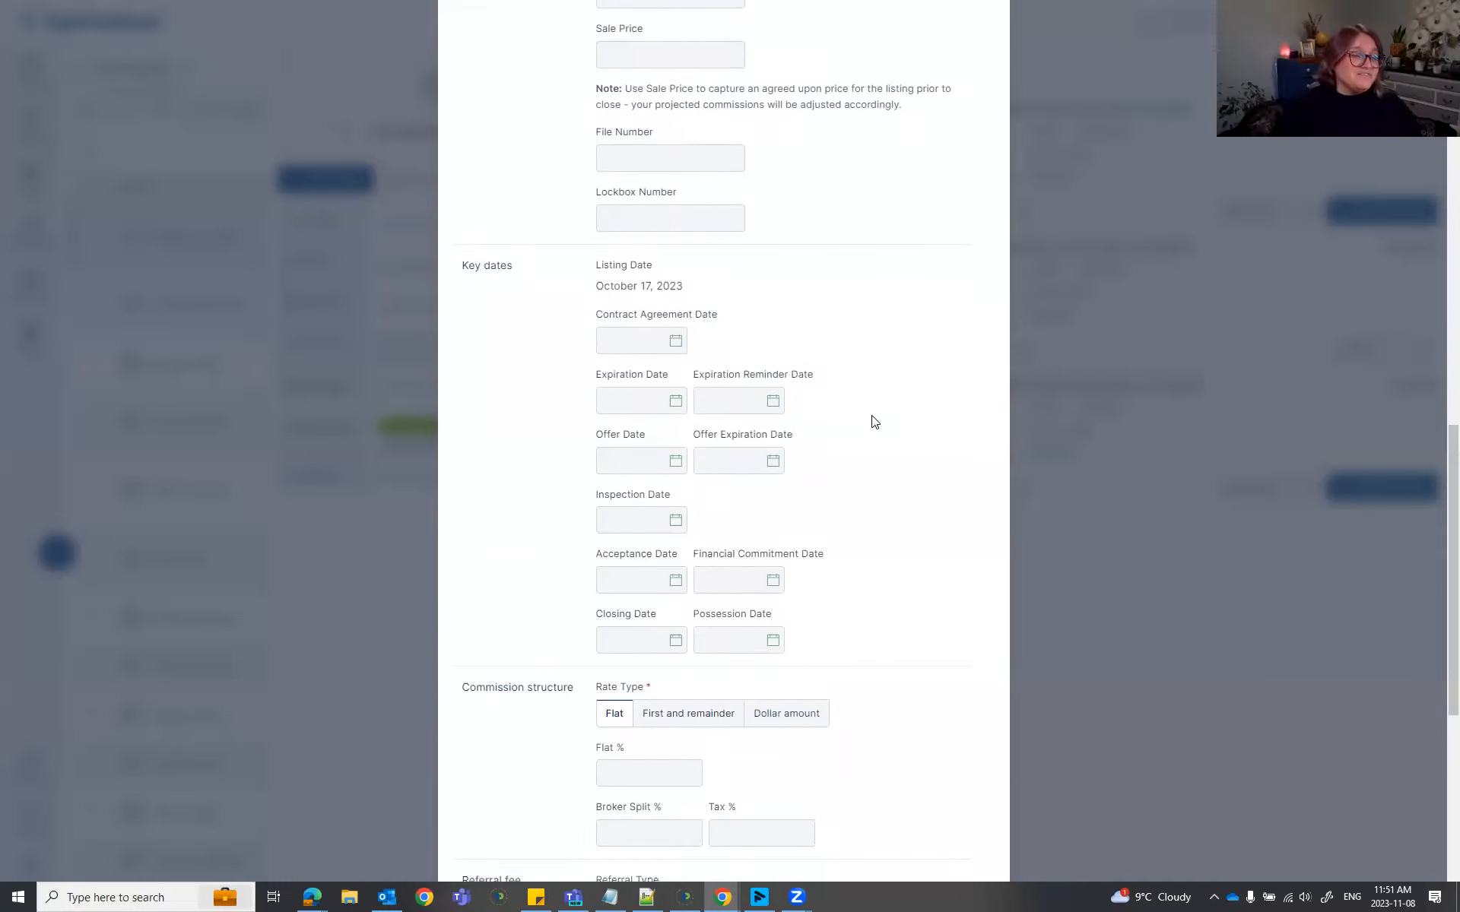
scroll(875, 422, down, 2)
Enter a 3% flat commission and 1% broker split, then save the transaction.
click(629, 622)
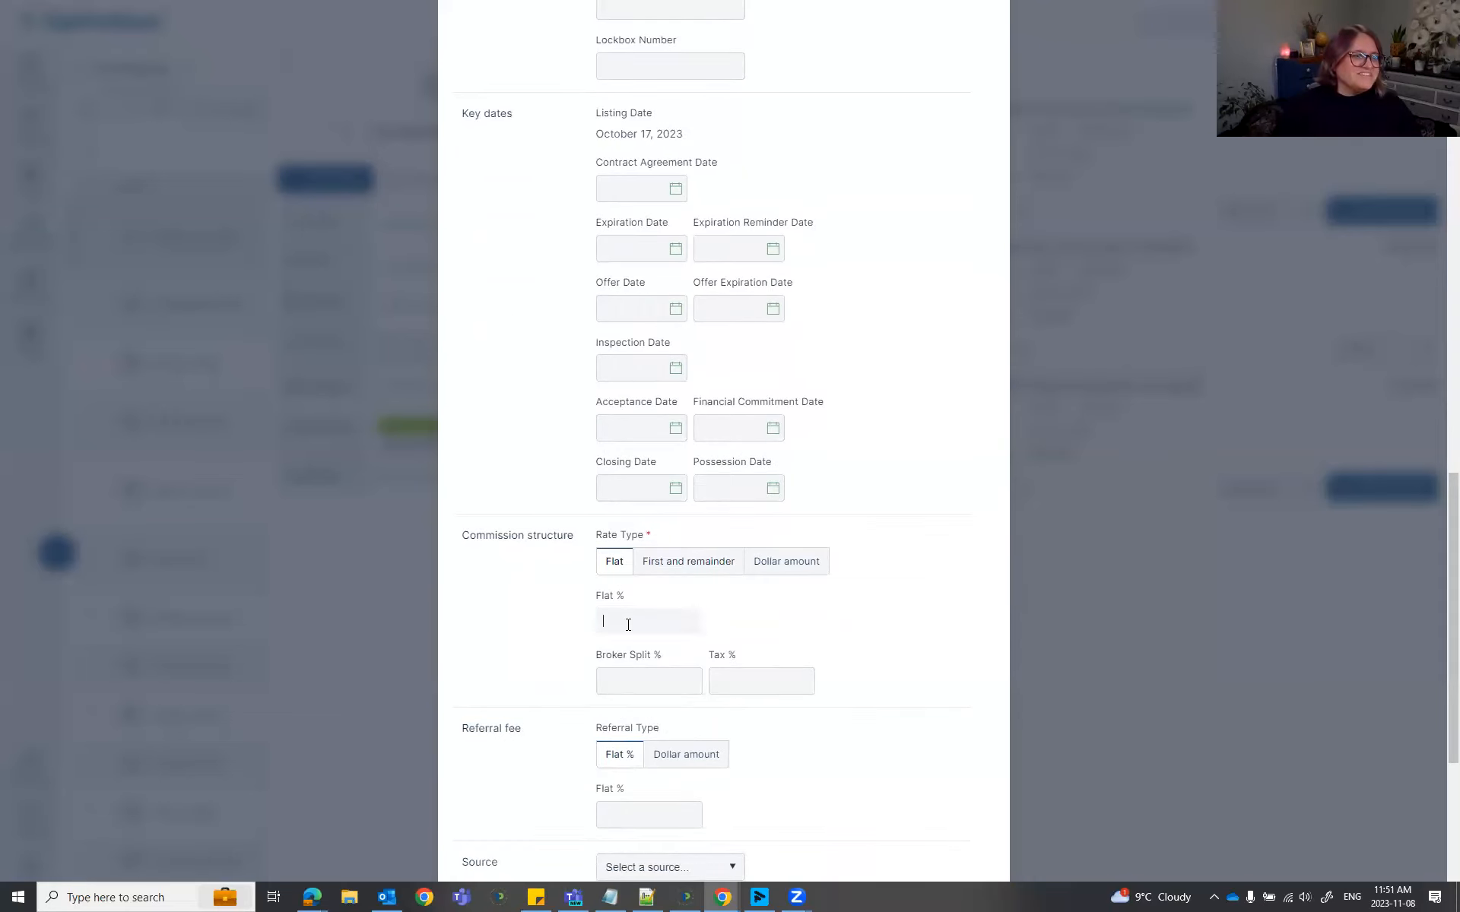
click(613, 688)
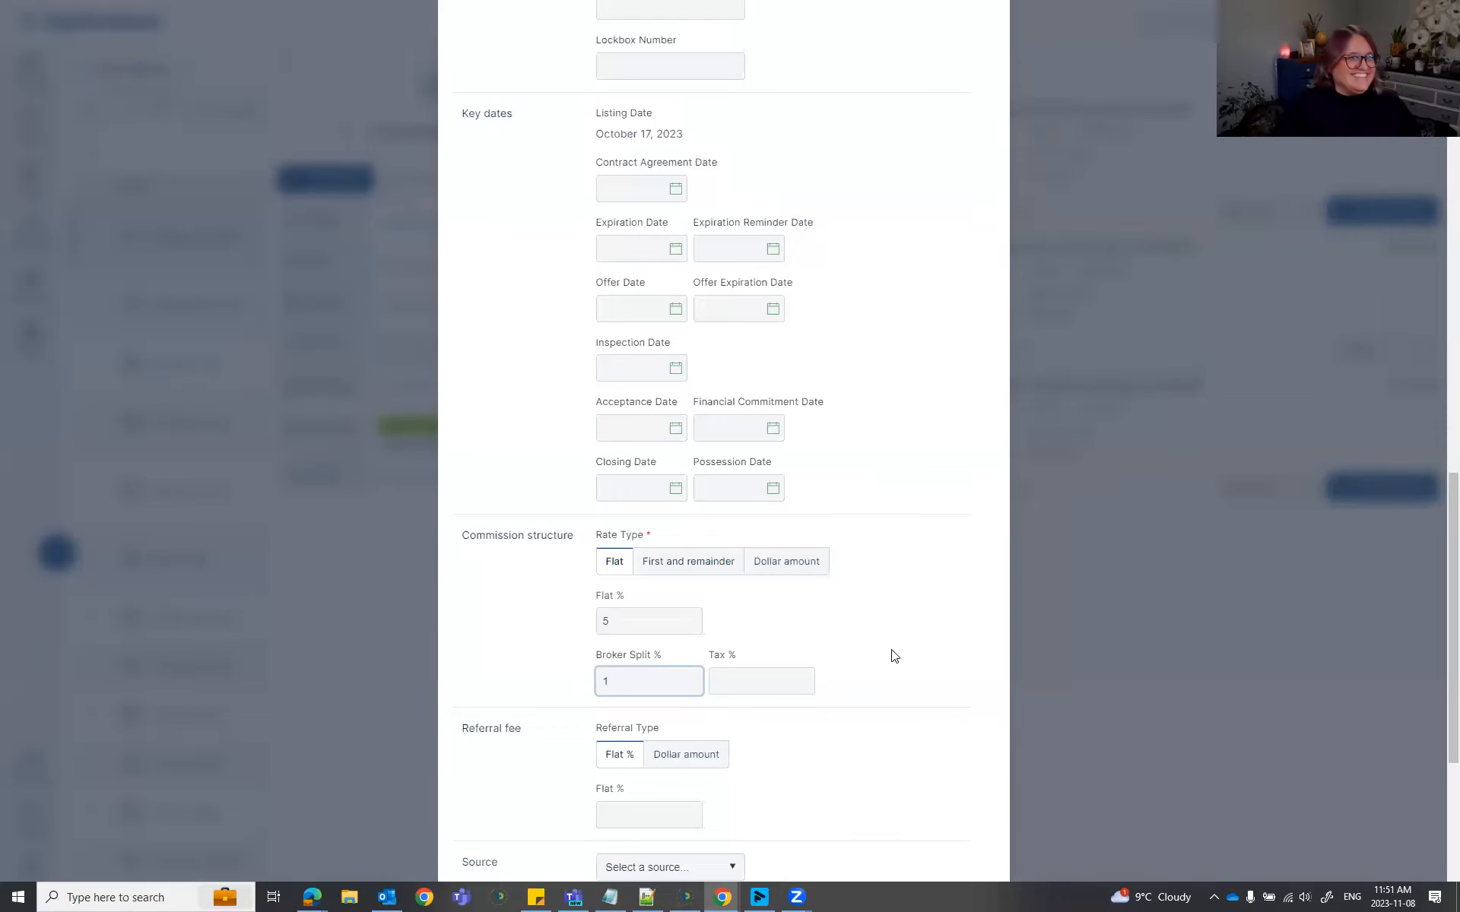
scroll(867, 669, down, 1)
scroll(865, 671, down, 3)
scroll(897, 563, up, 3)
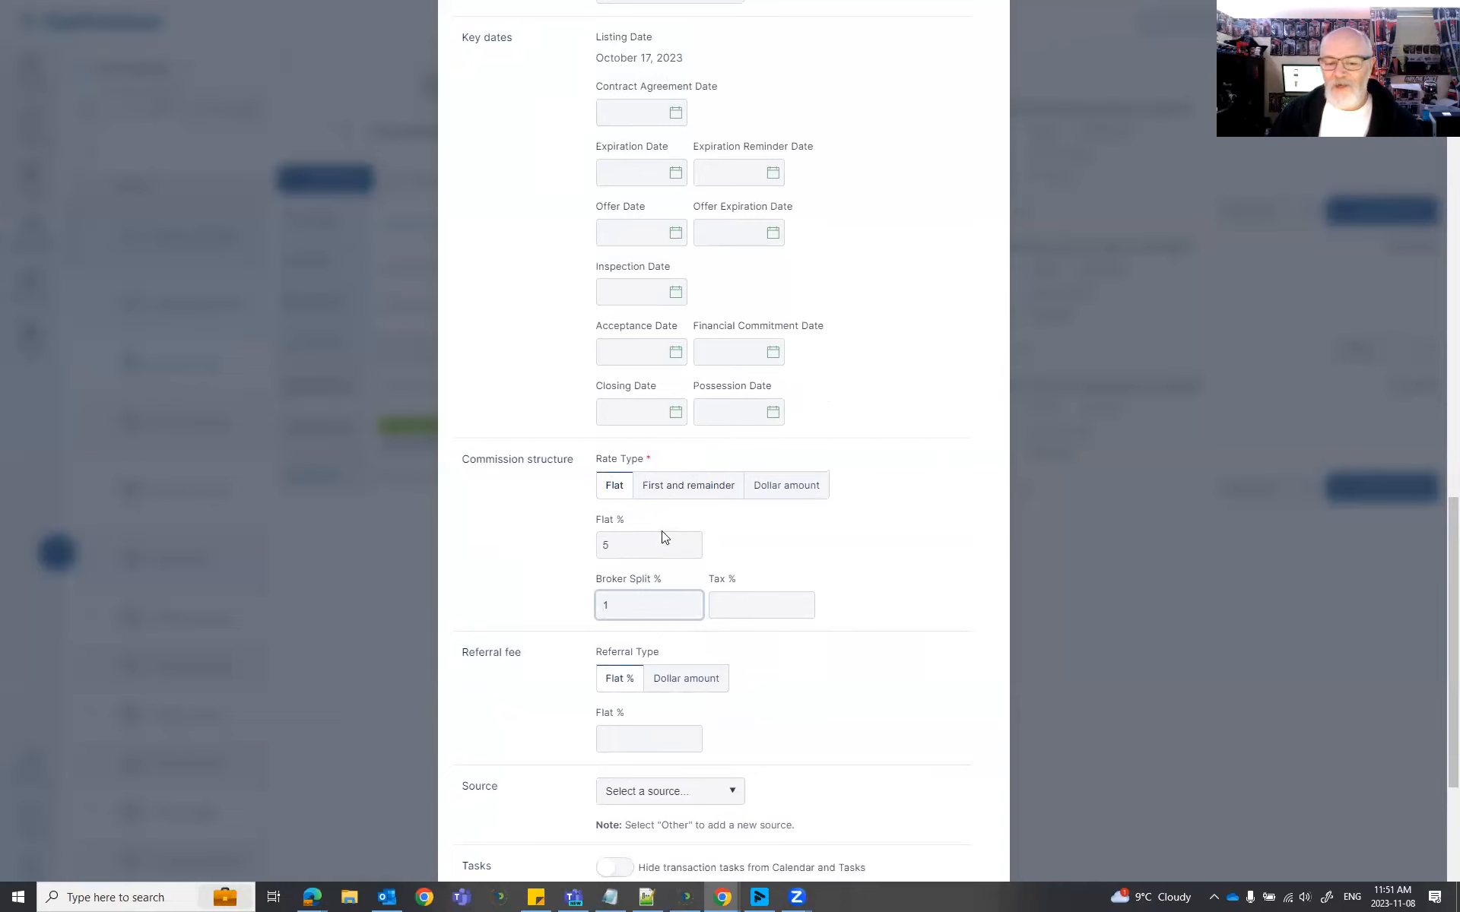
click(618, 545)
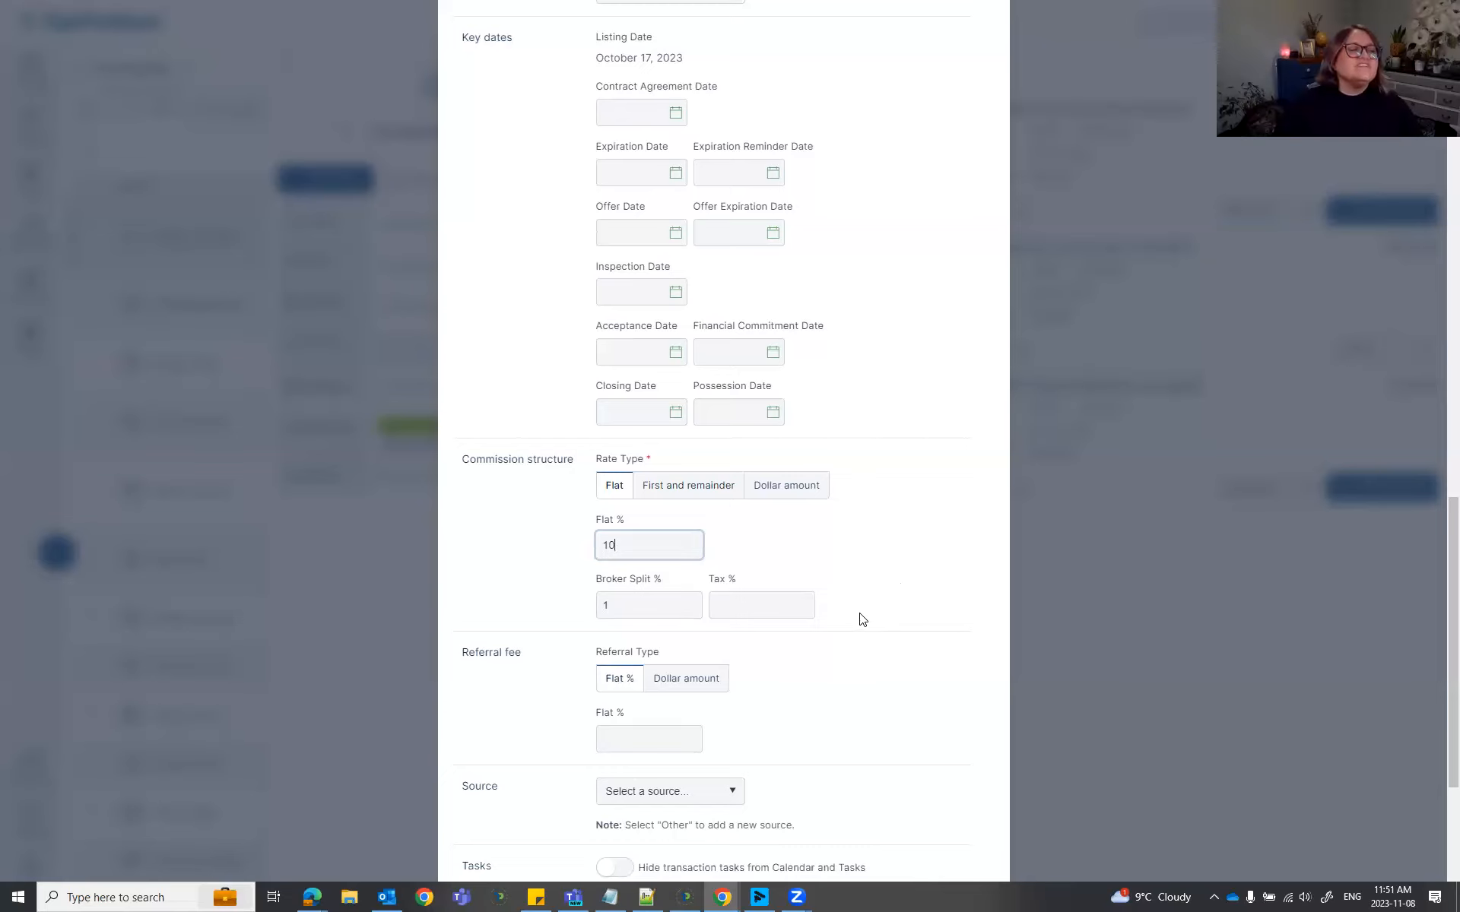
drag(642, 540, 523, 543)
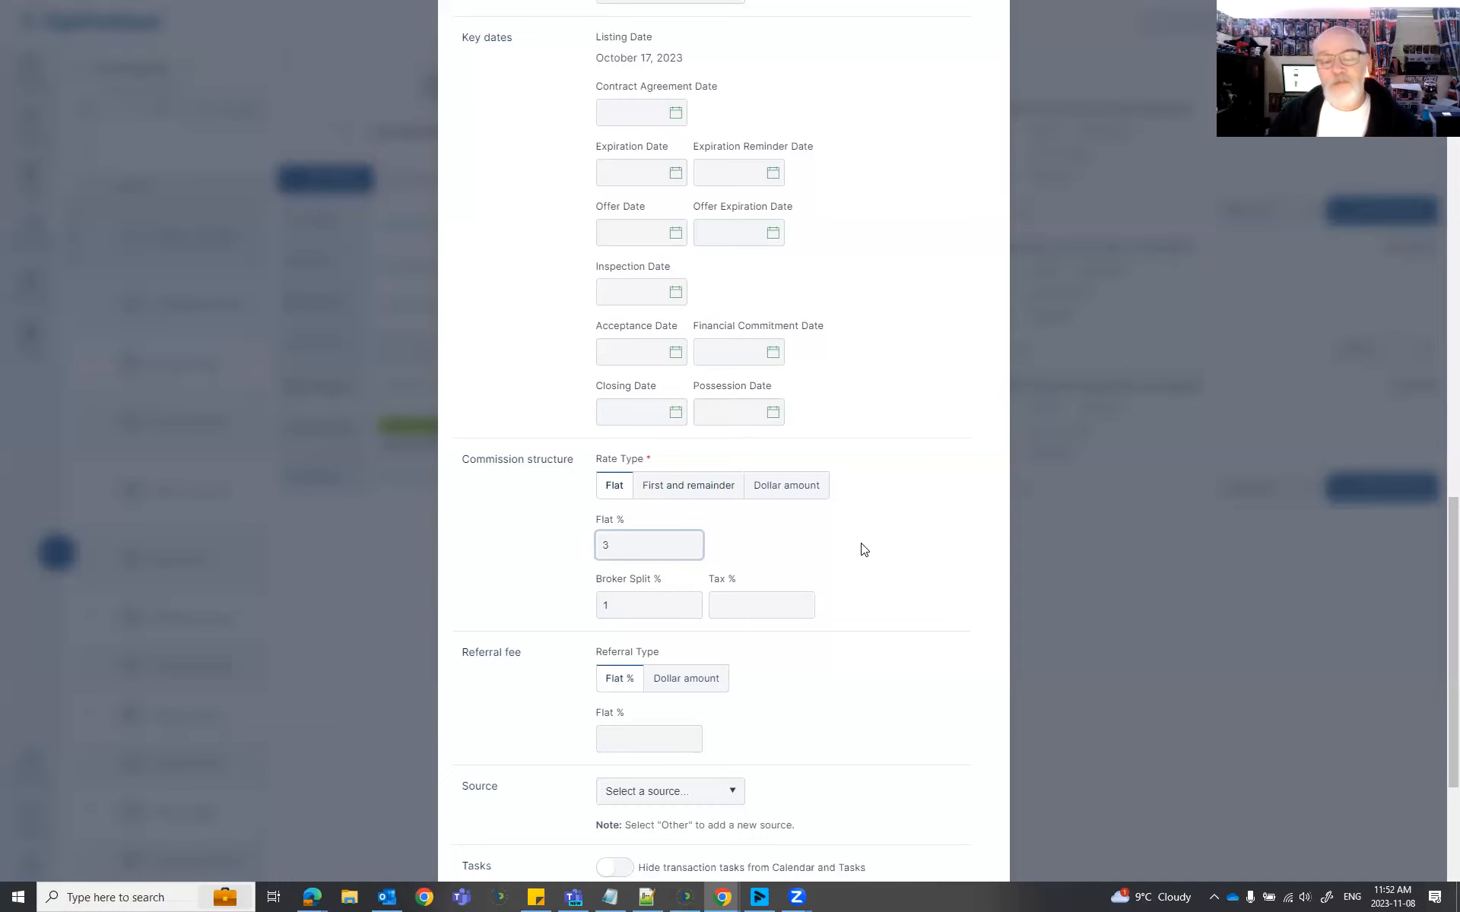
scroll(863, 549, down, 5)
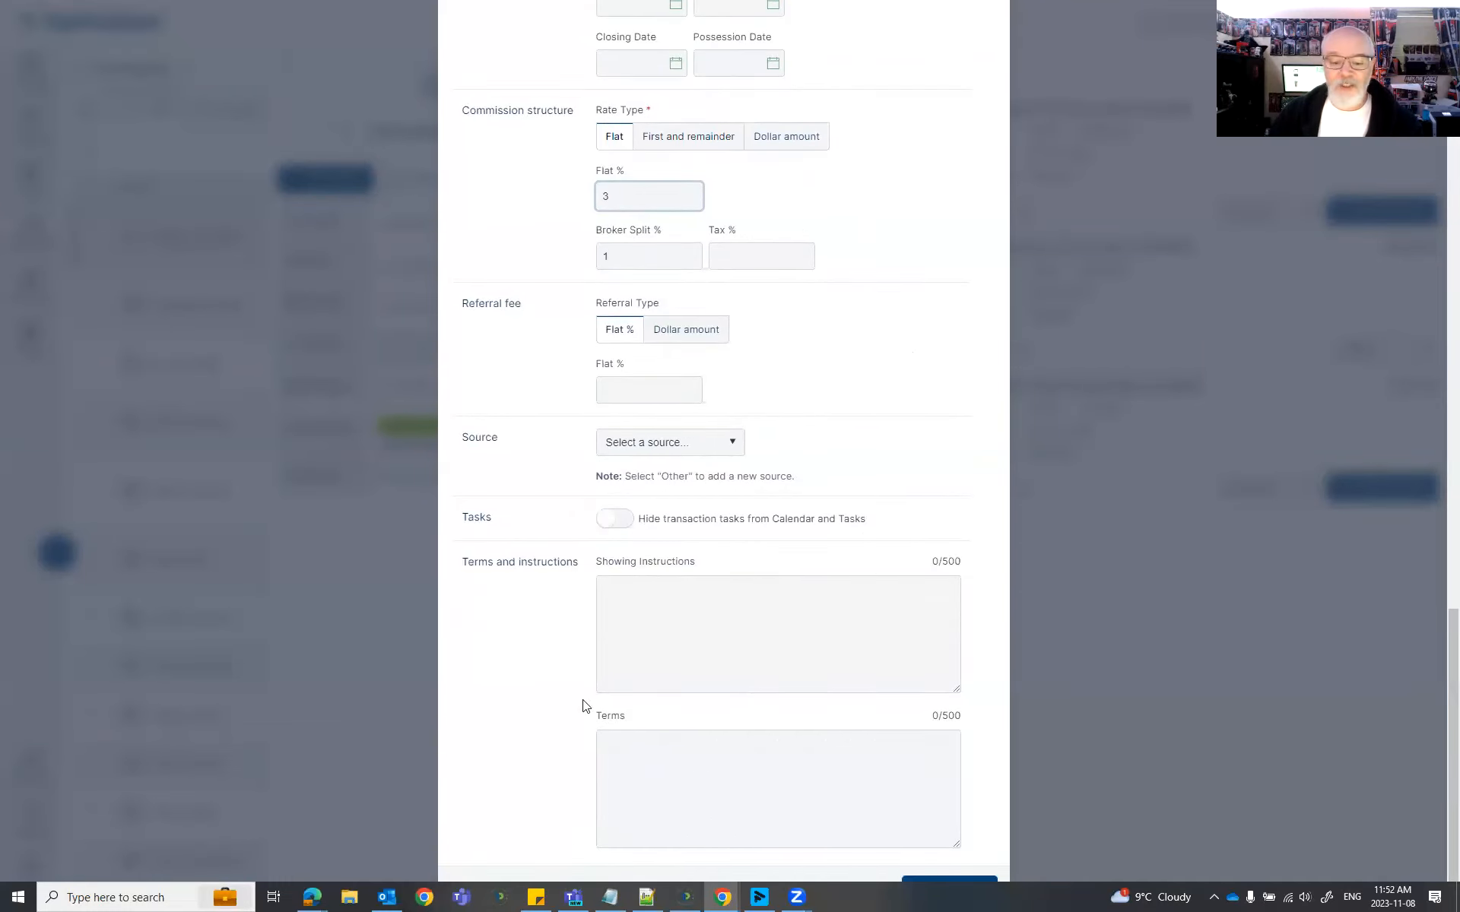
click(959, 886)
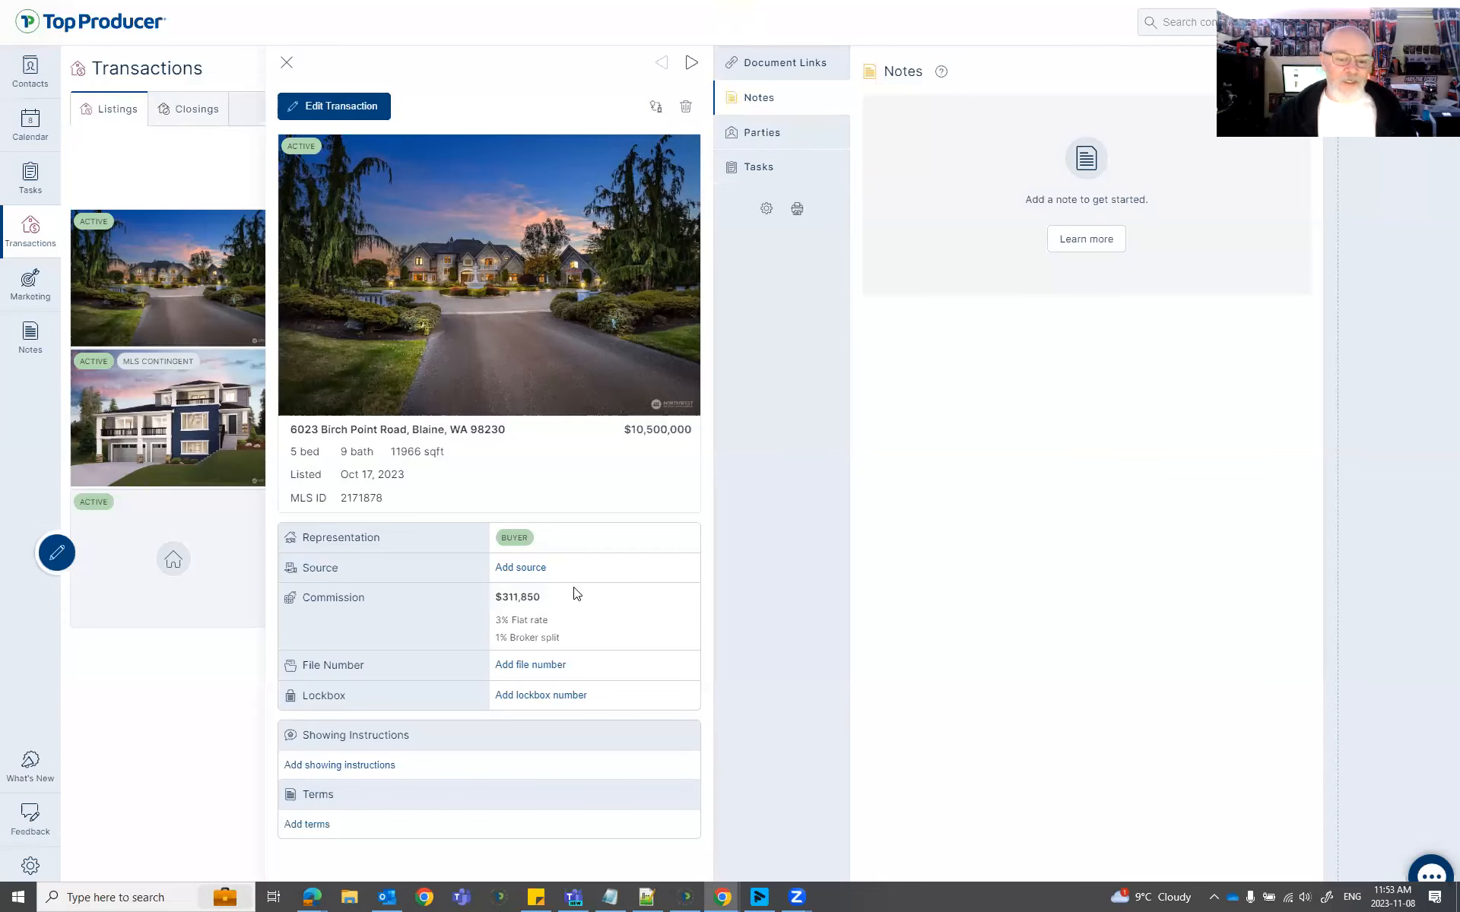
Review the $311,850 commission and the transaction's parties, then open the primary buyer's contact record.
drag(548, 599, 495, 598)
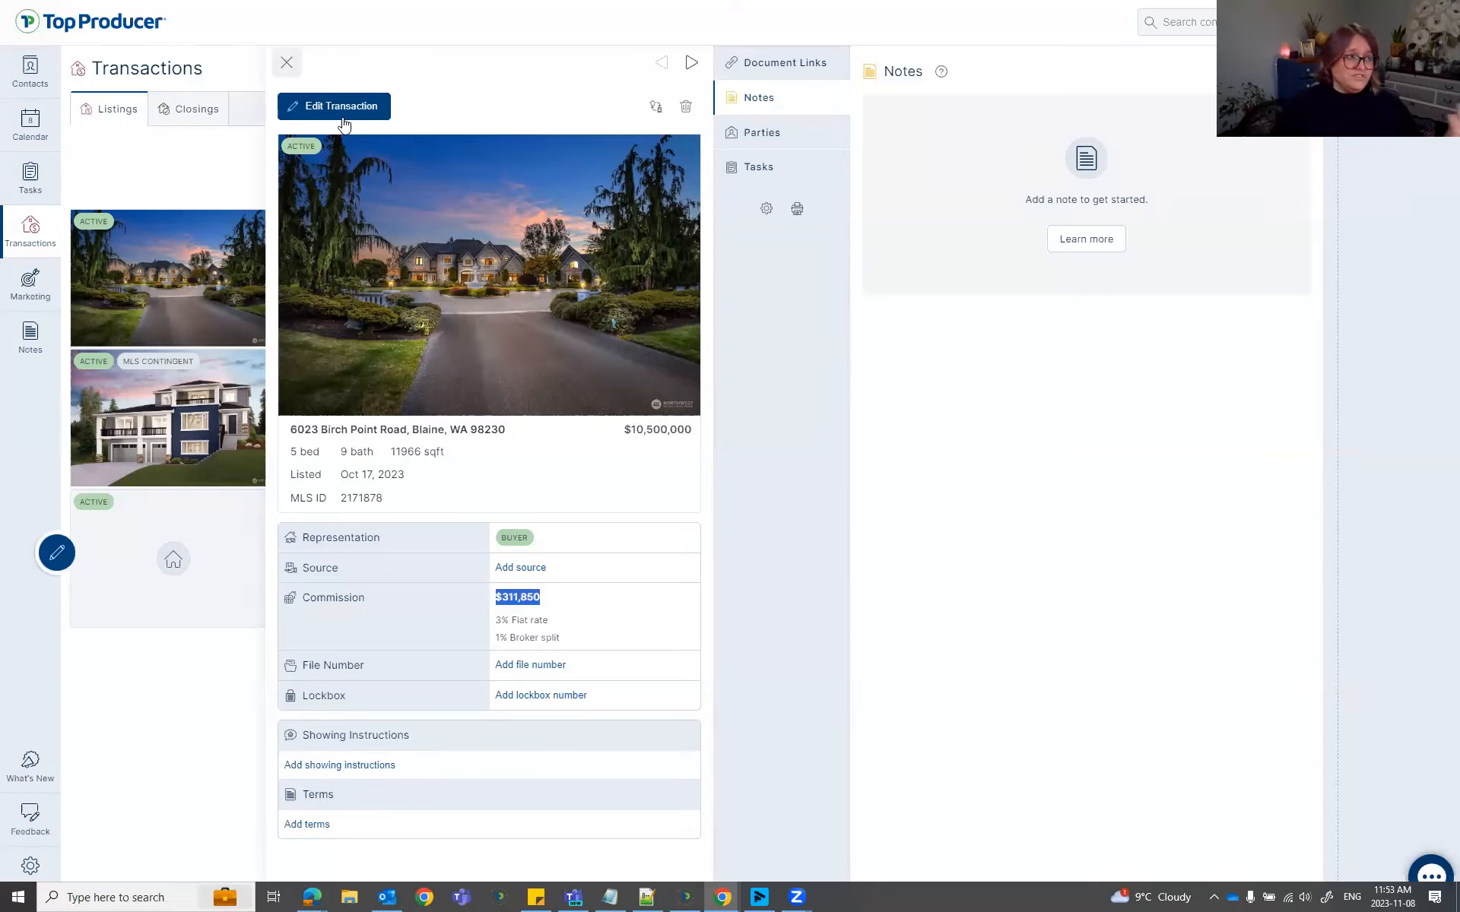
click(784, 139)
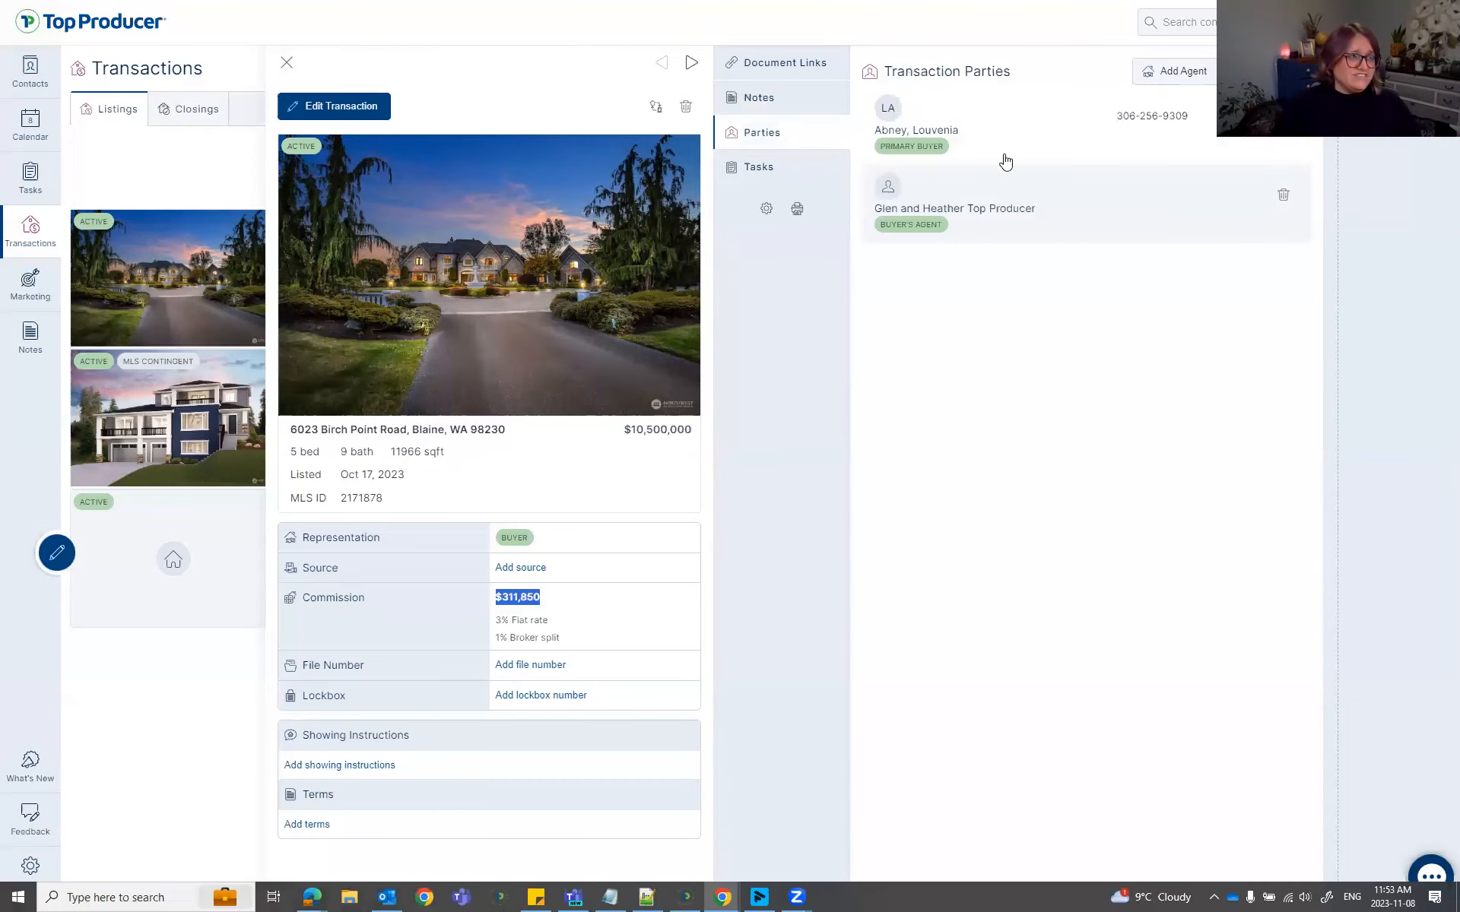
click(967, 221)
click(980, 134)
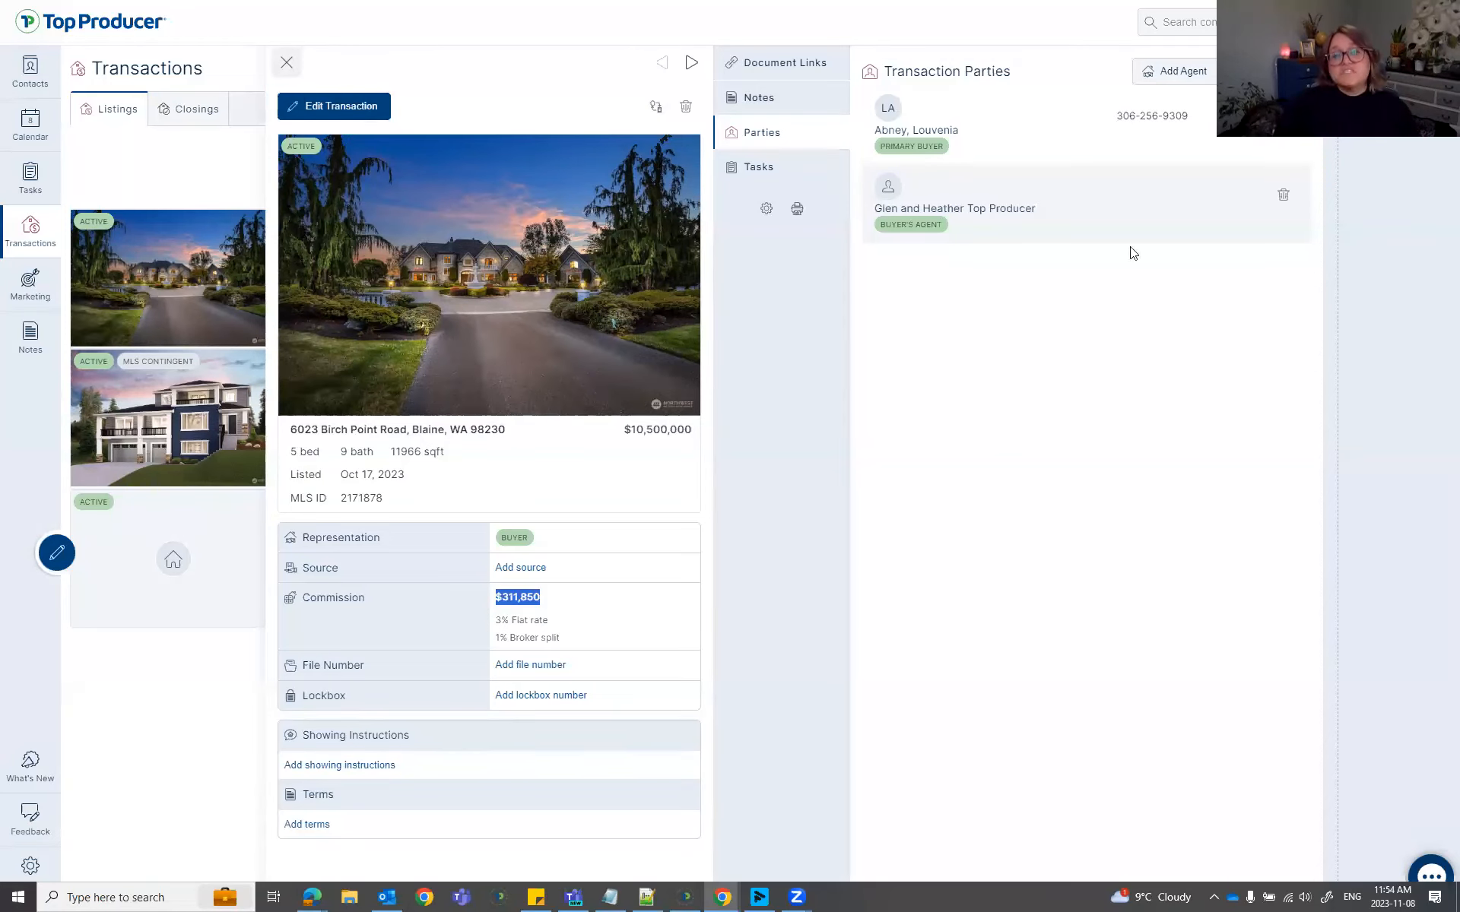
click(922, 132)
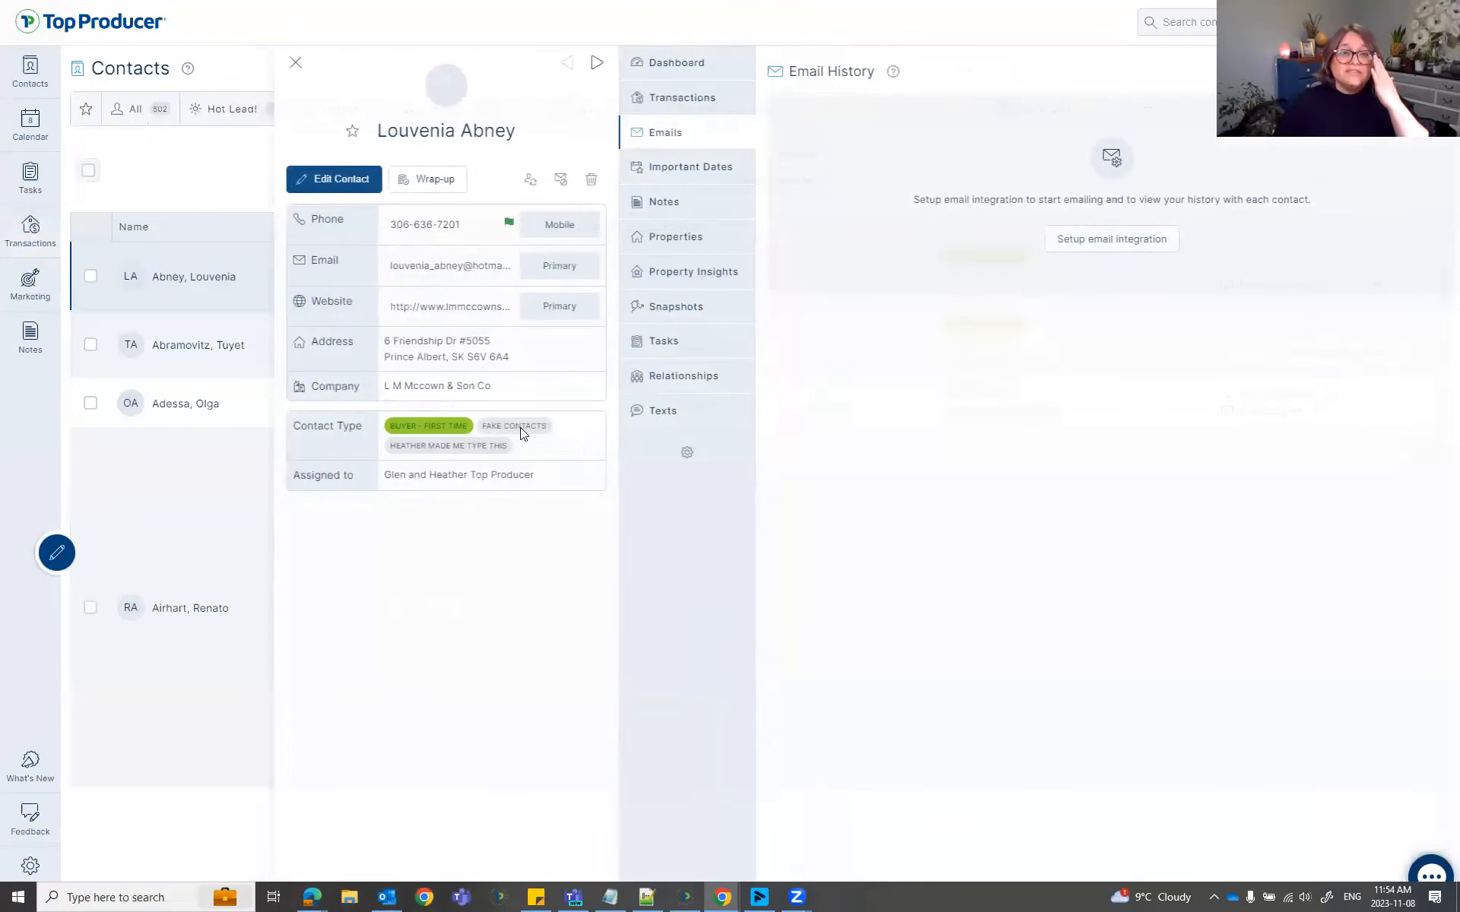
From the contact's Snapshots tab, start a new Market Snapshot.
click(645, 306)
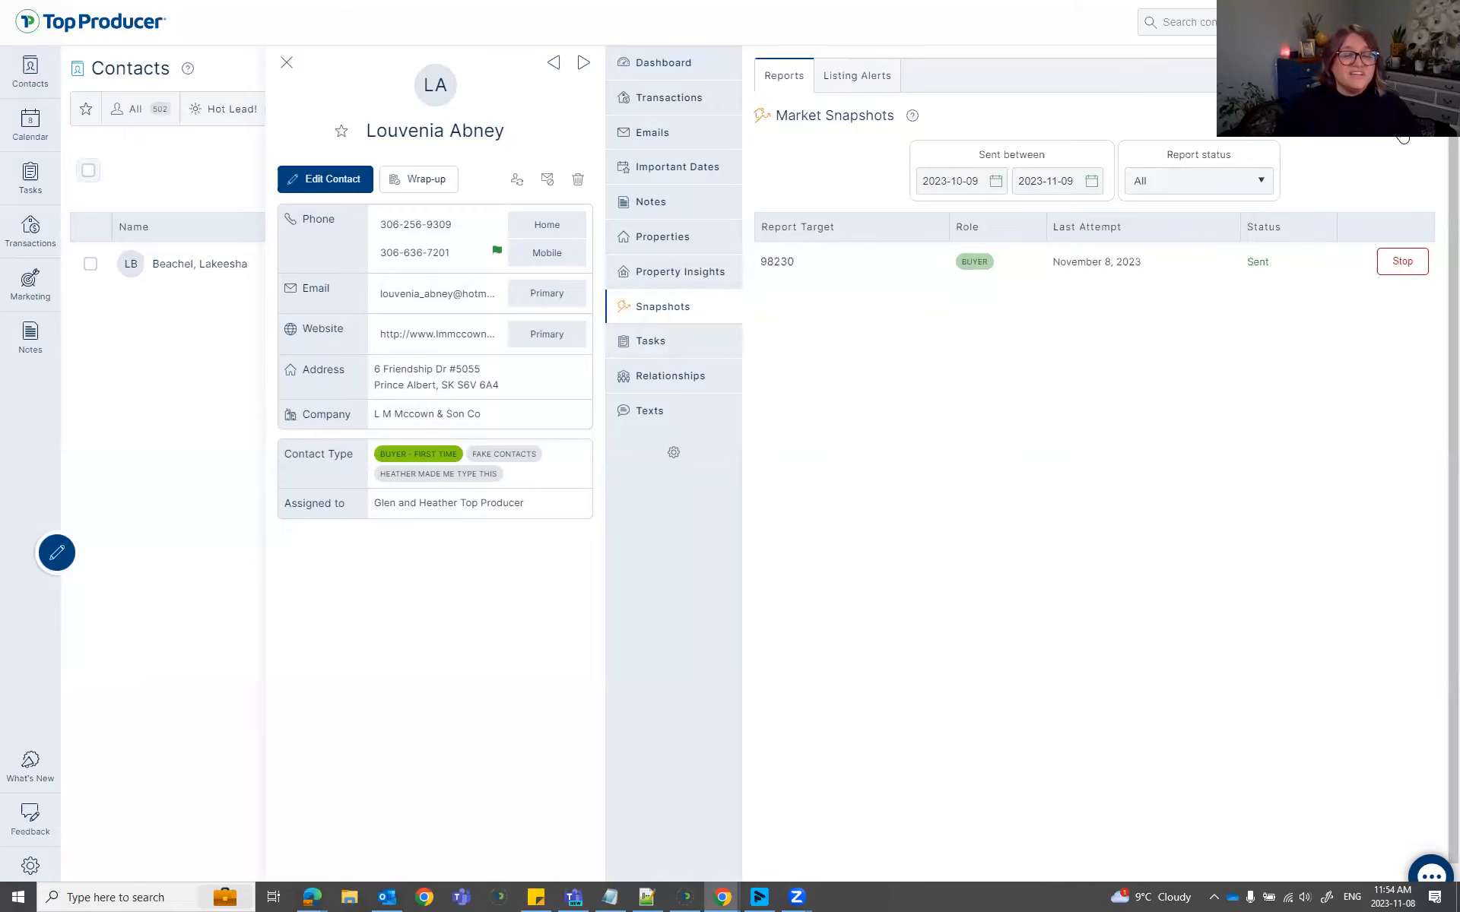
click(1380, 115)
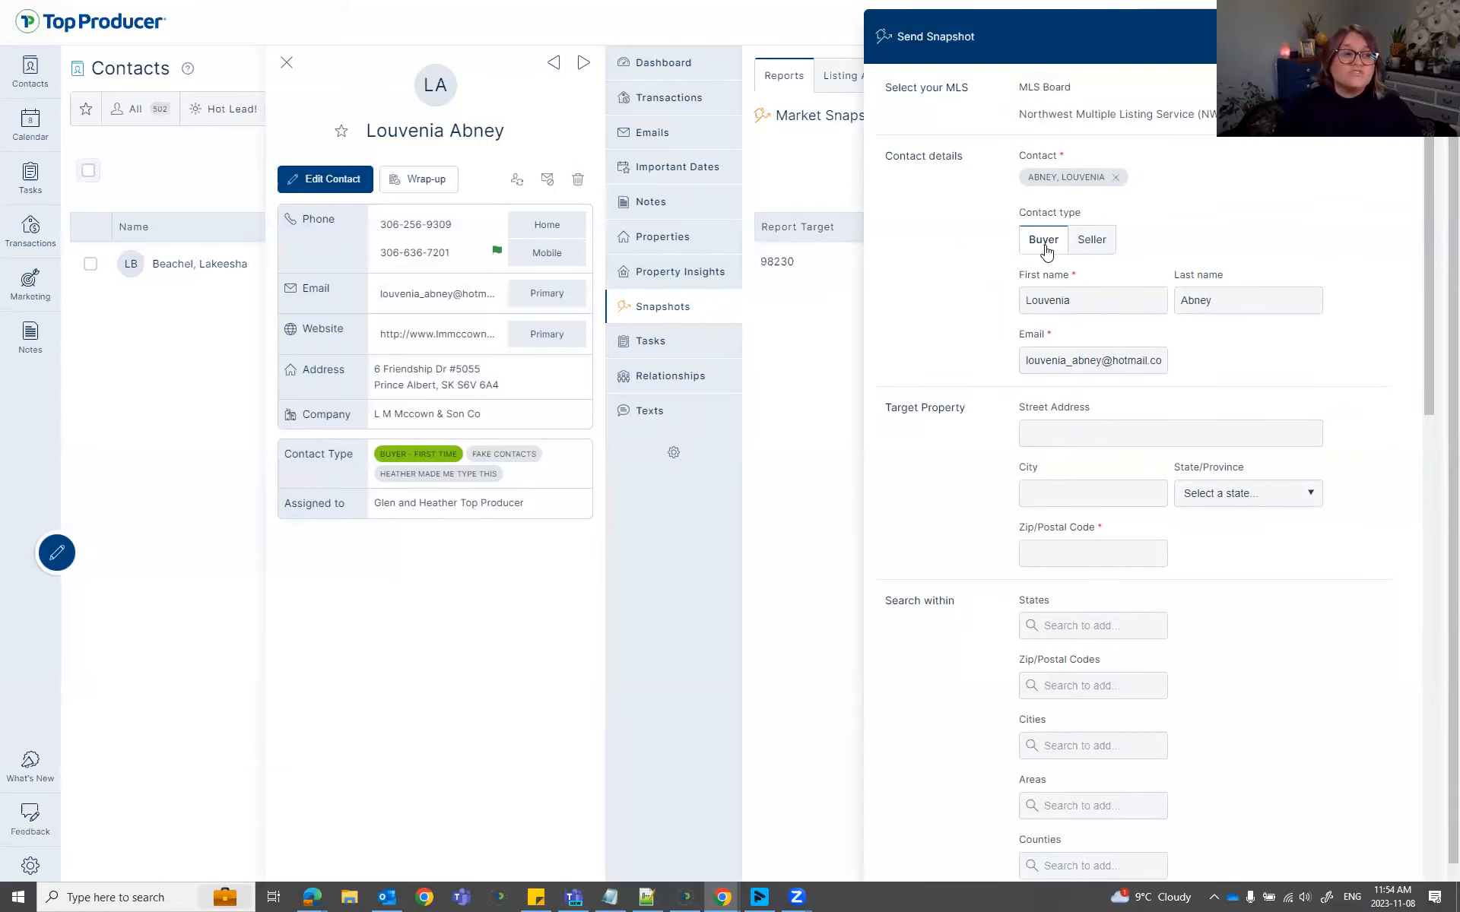
Set the snapshot contact type to Seller and the zip code to 98230.
click(1111, 247)
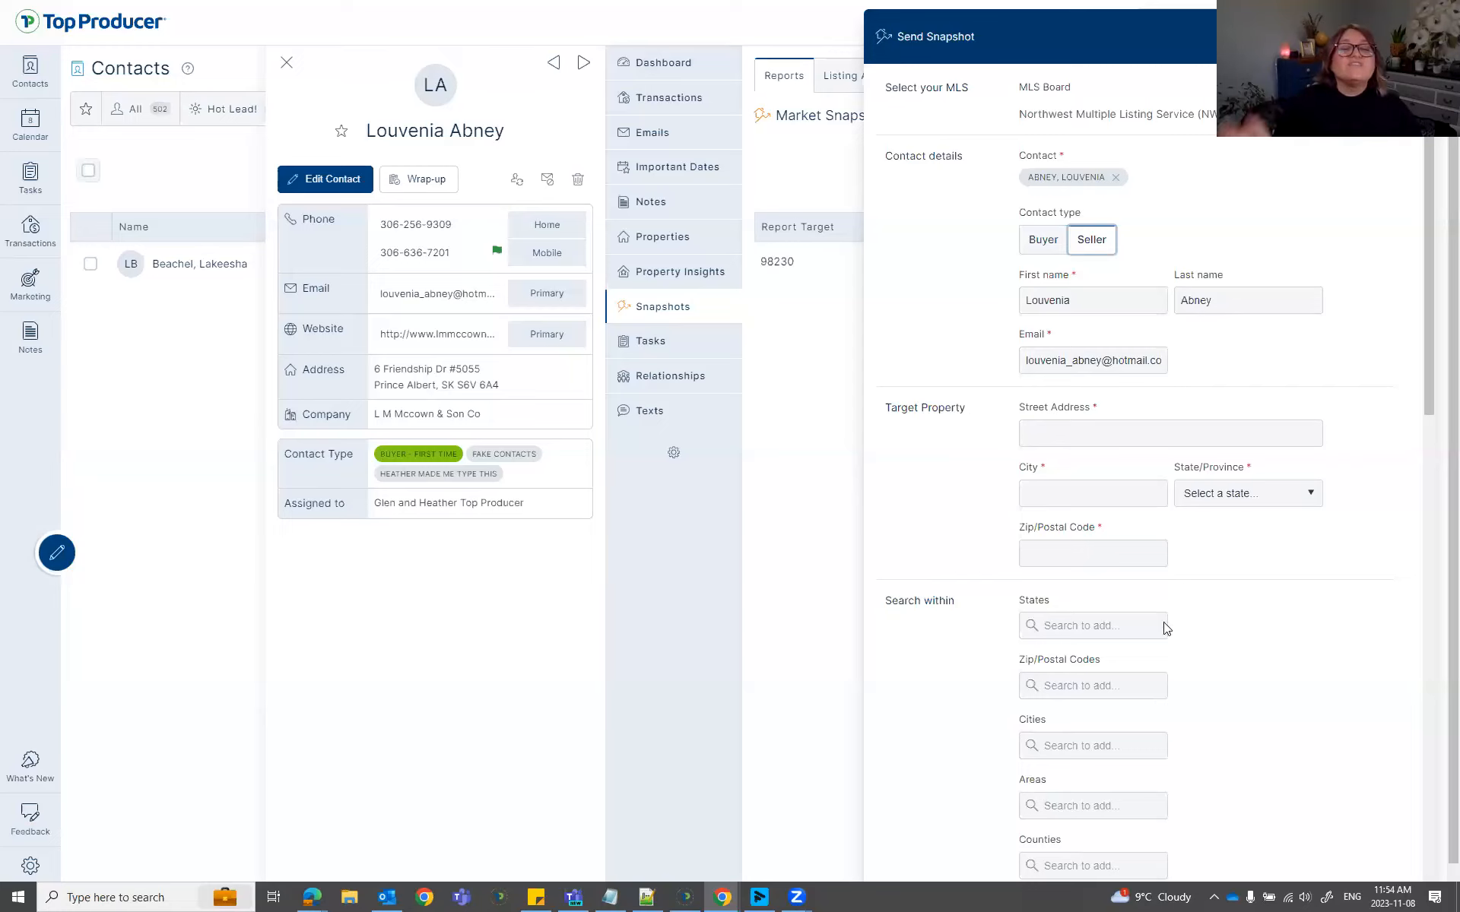
scroll(1236, 688, down, 3)
scroll(1235, 688, up, 5)
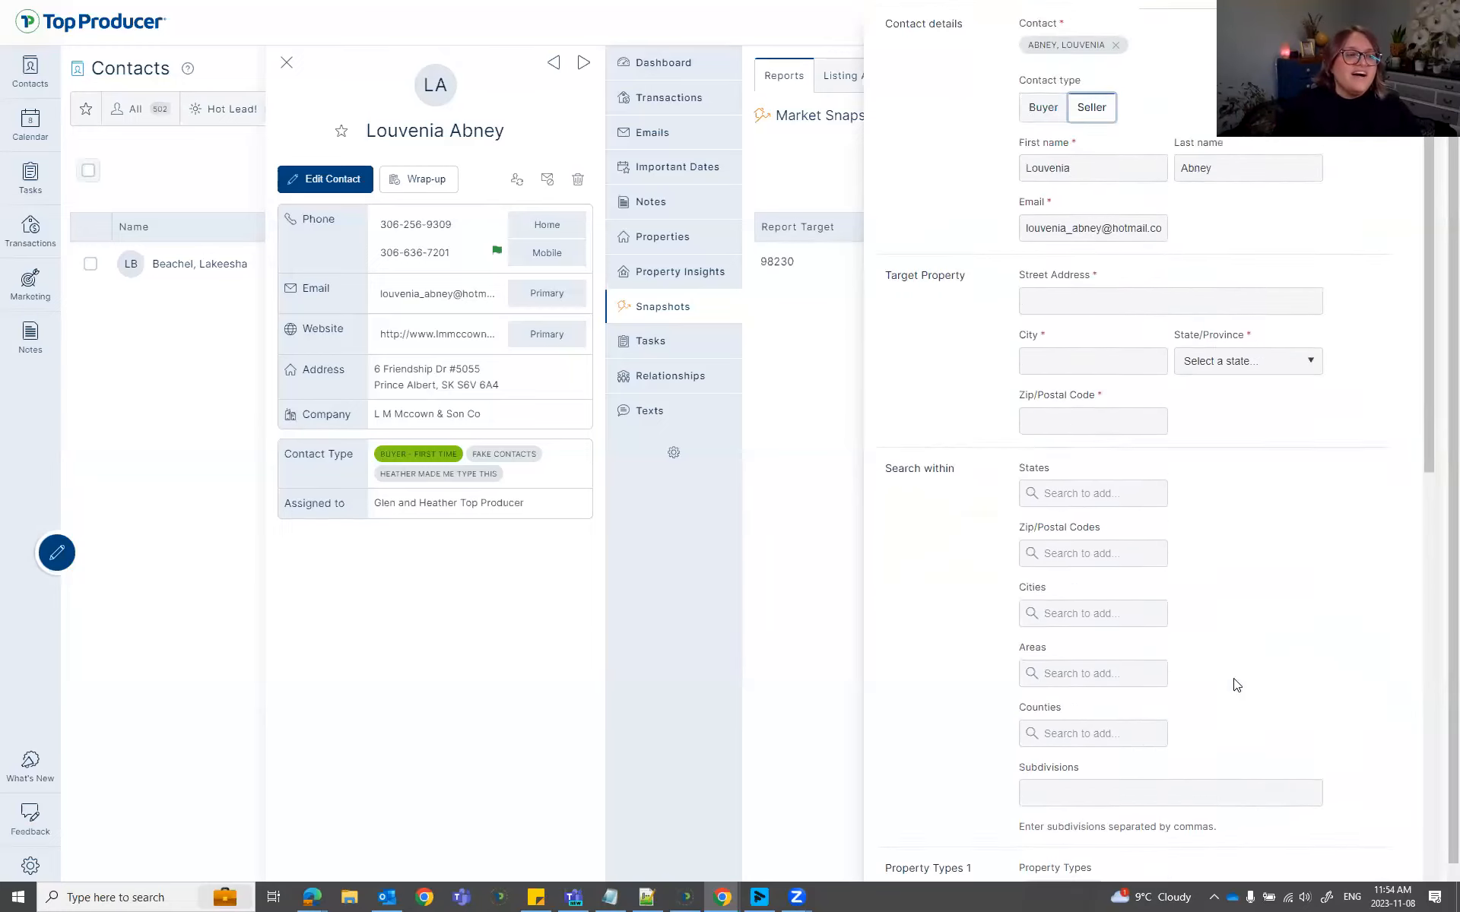
click(1043, 239)
click(1066, 553)
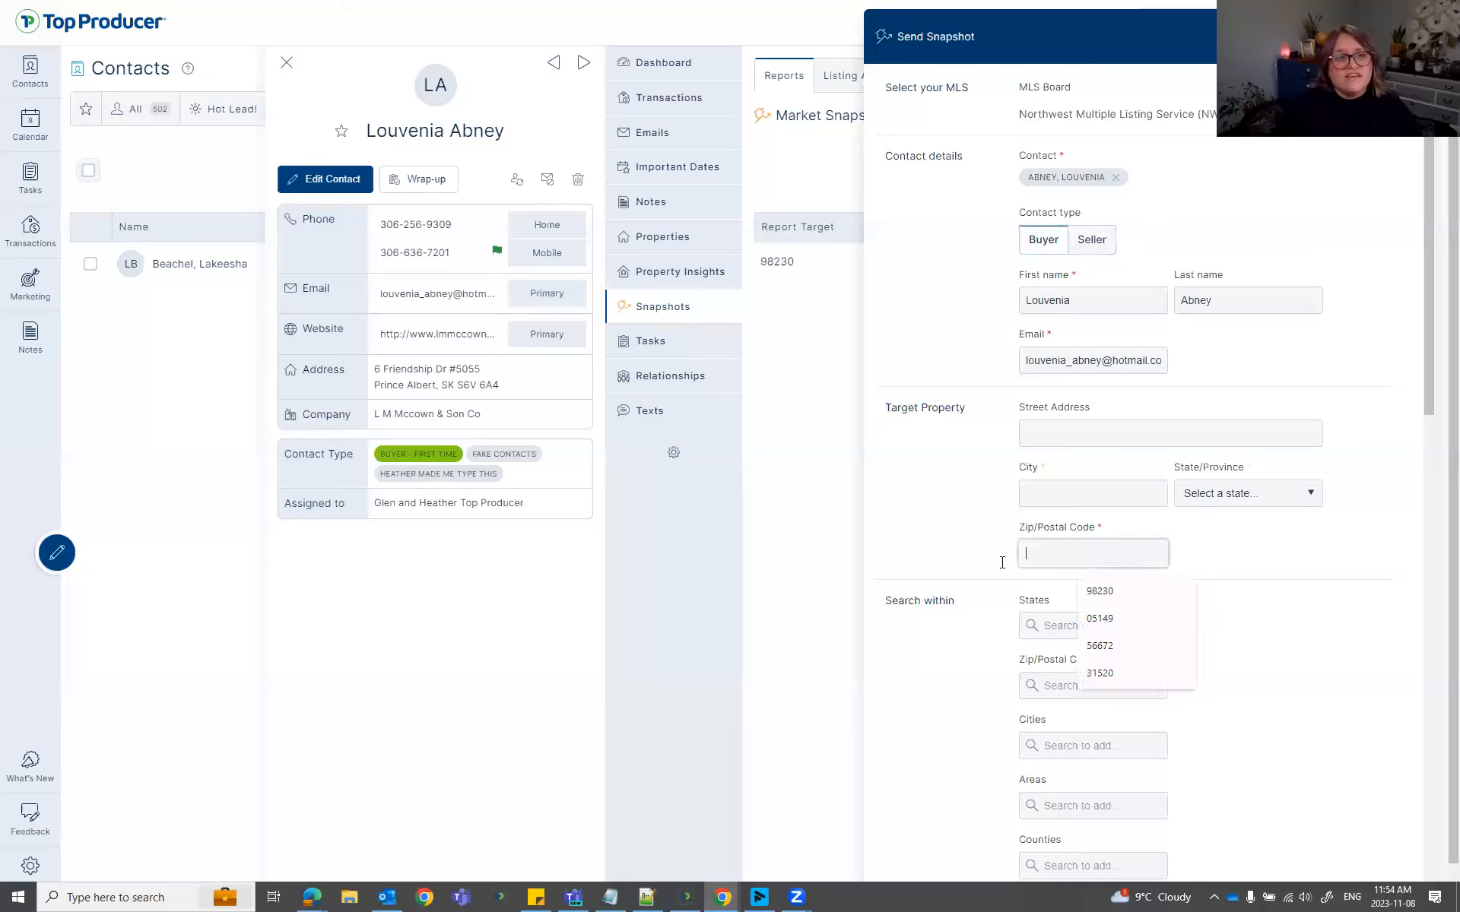
text(98230)
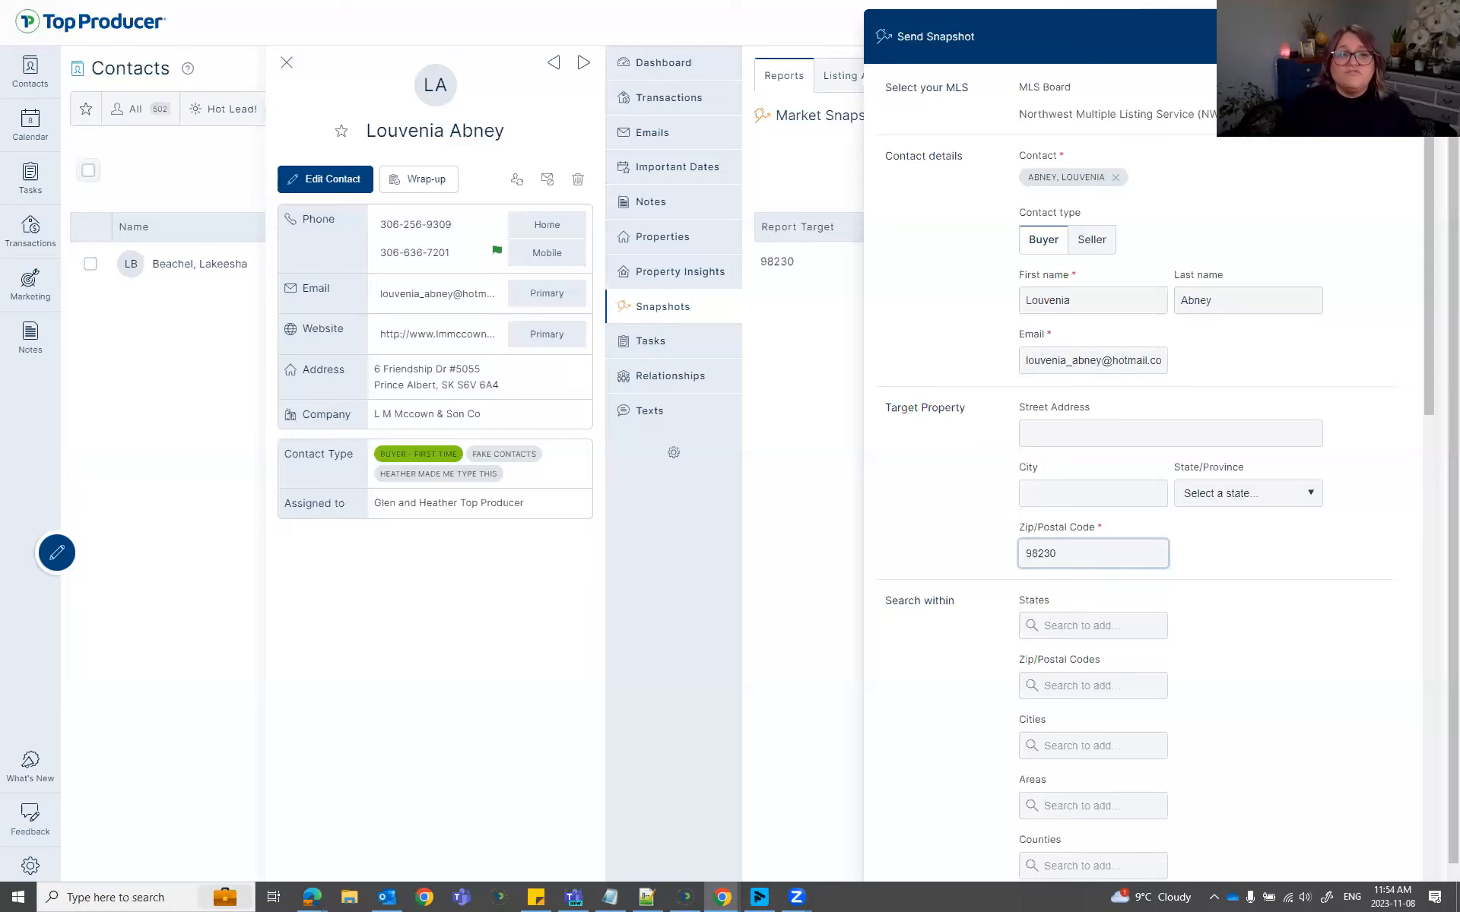
click(1102, 257)
click(1063, 434)
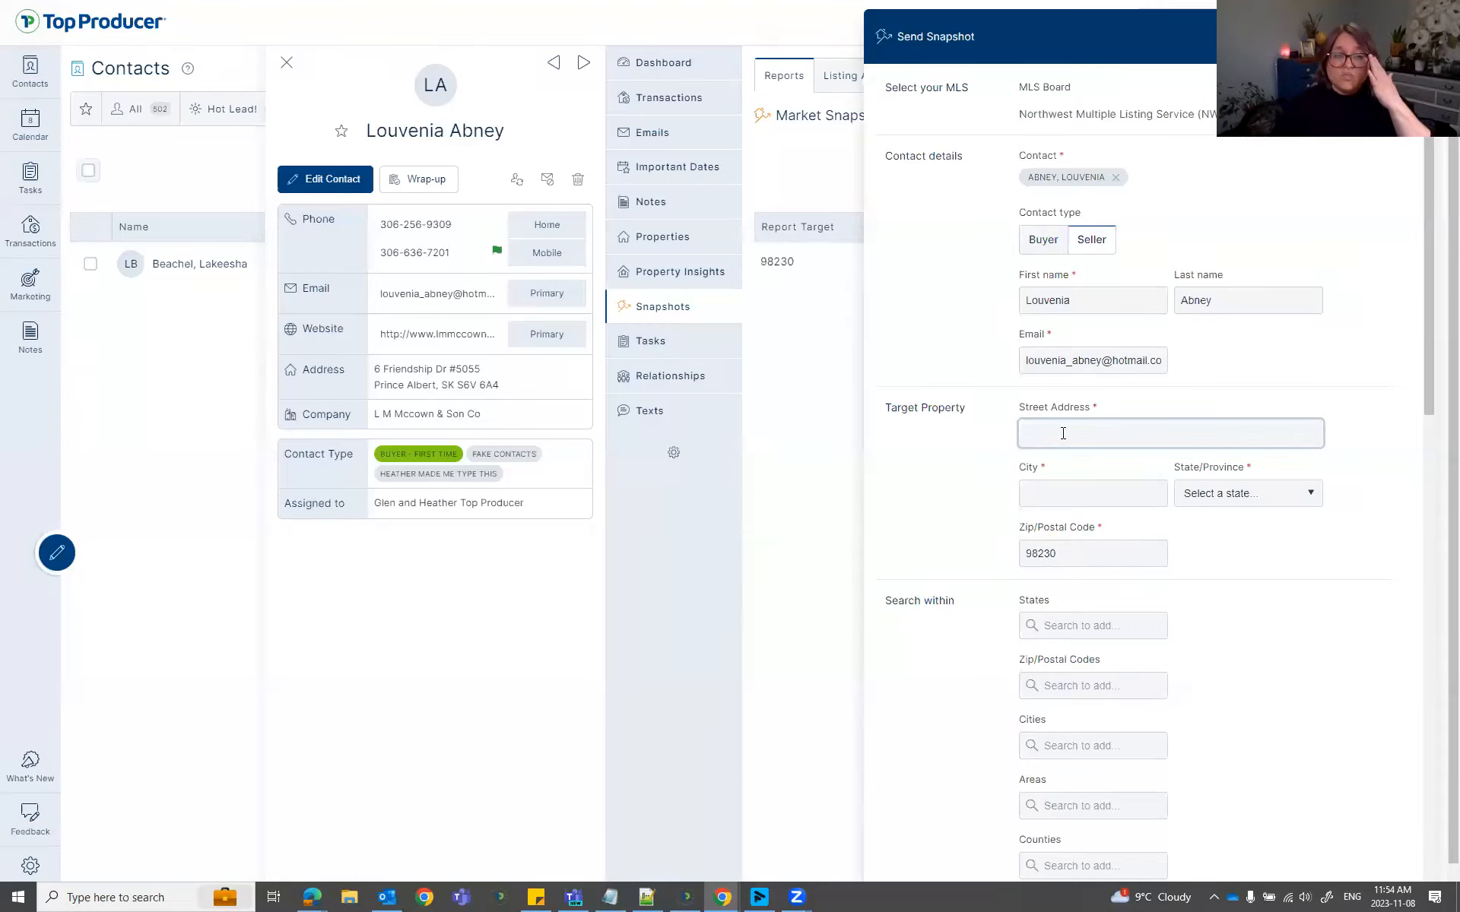
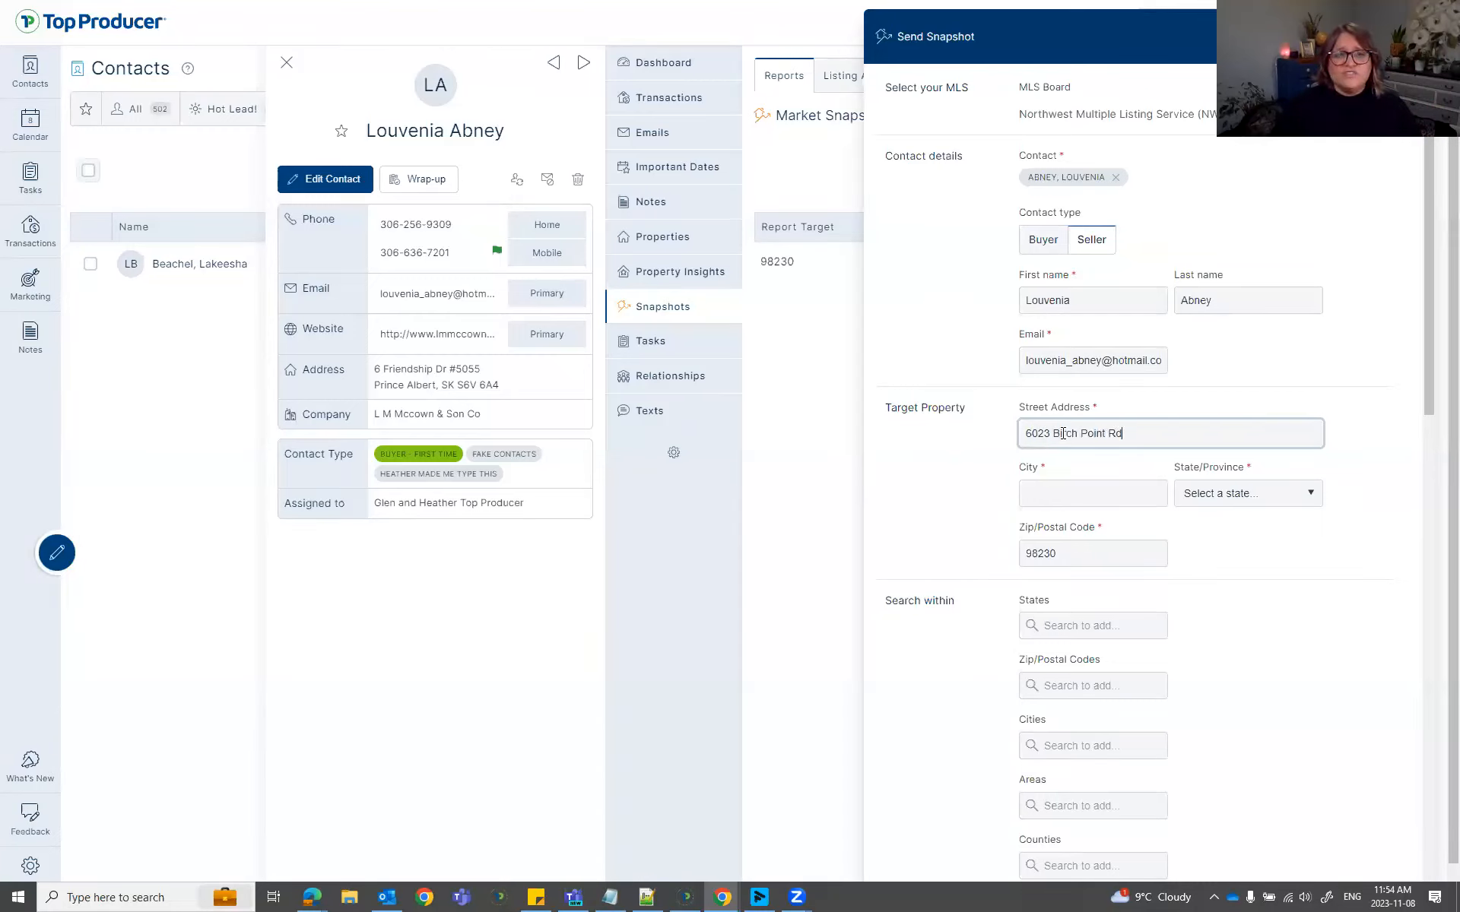
click(1104, 493)
text(Blaine)
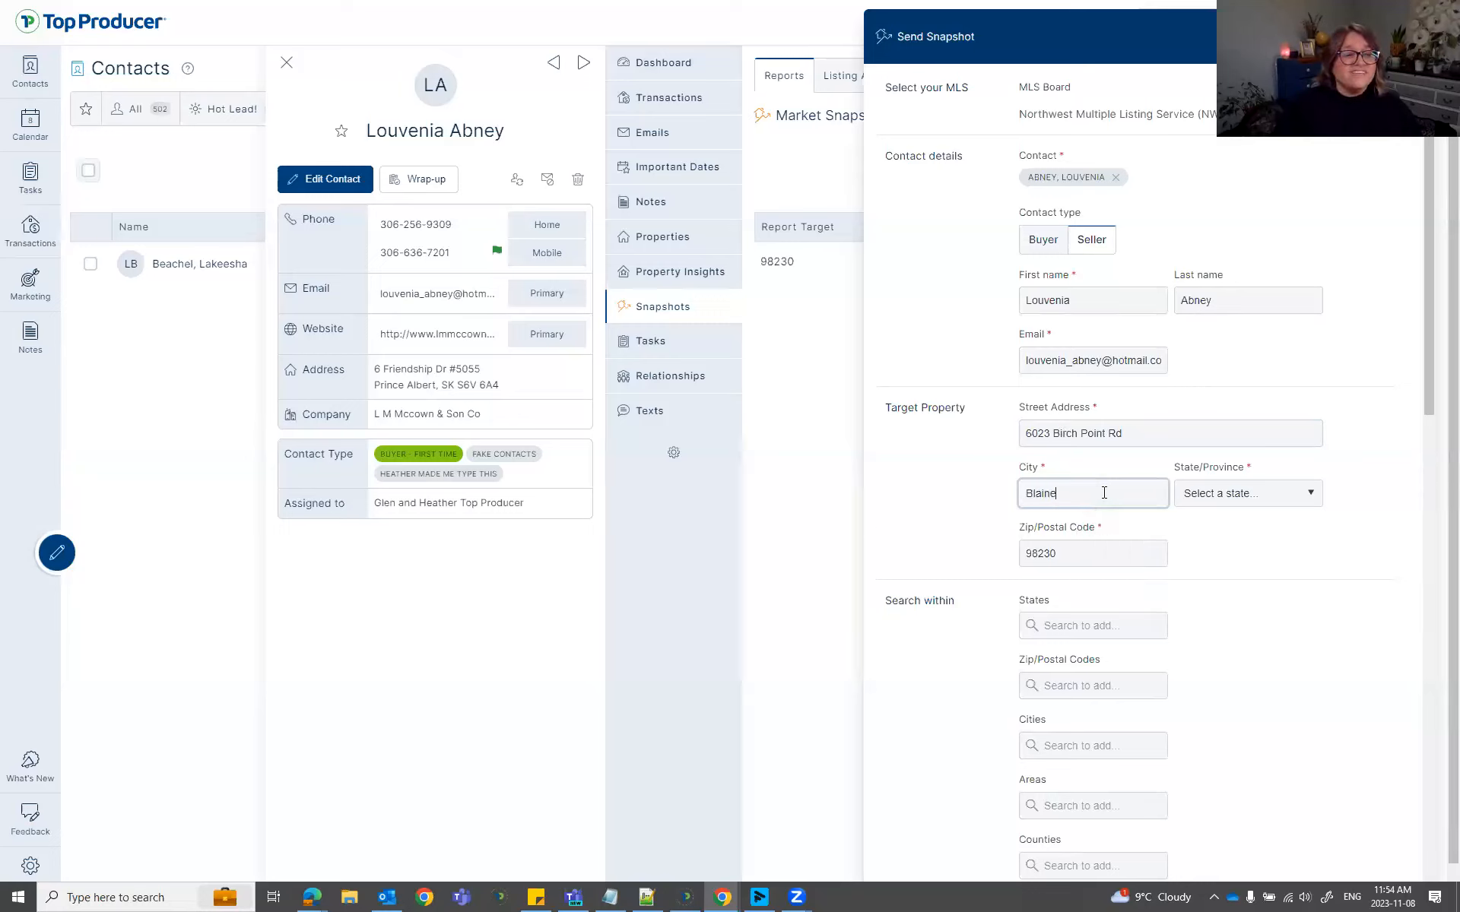
click(1213, 495)
scroll(1237, 627, down, 10)
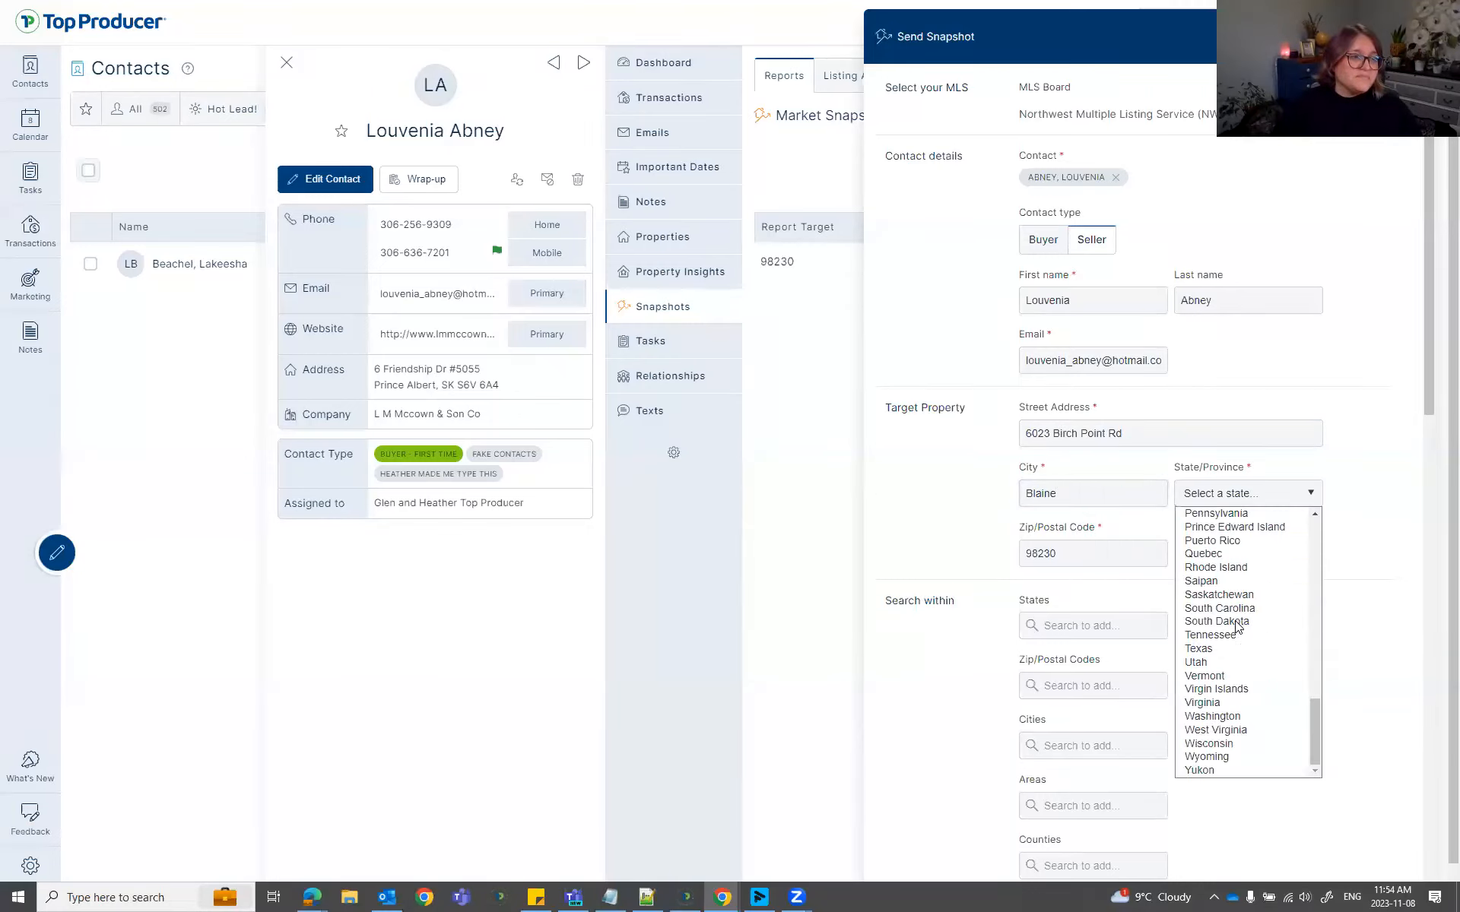
click(1247, 717)
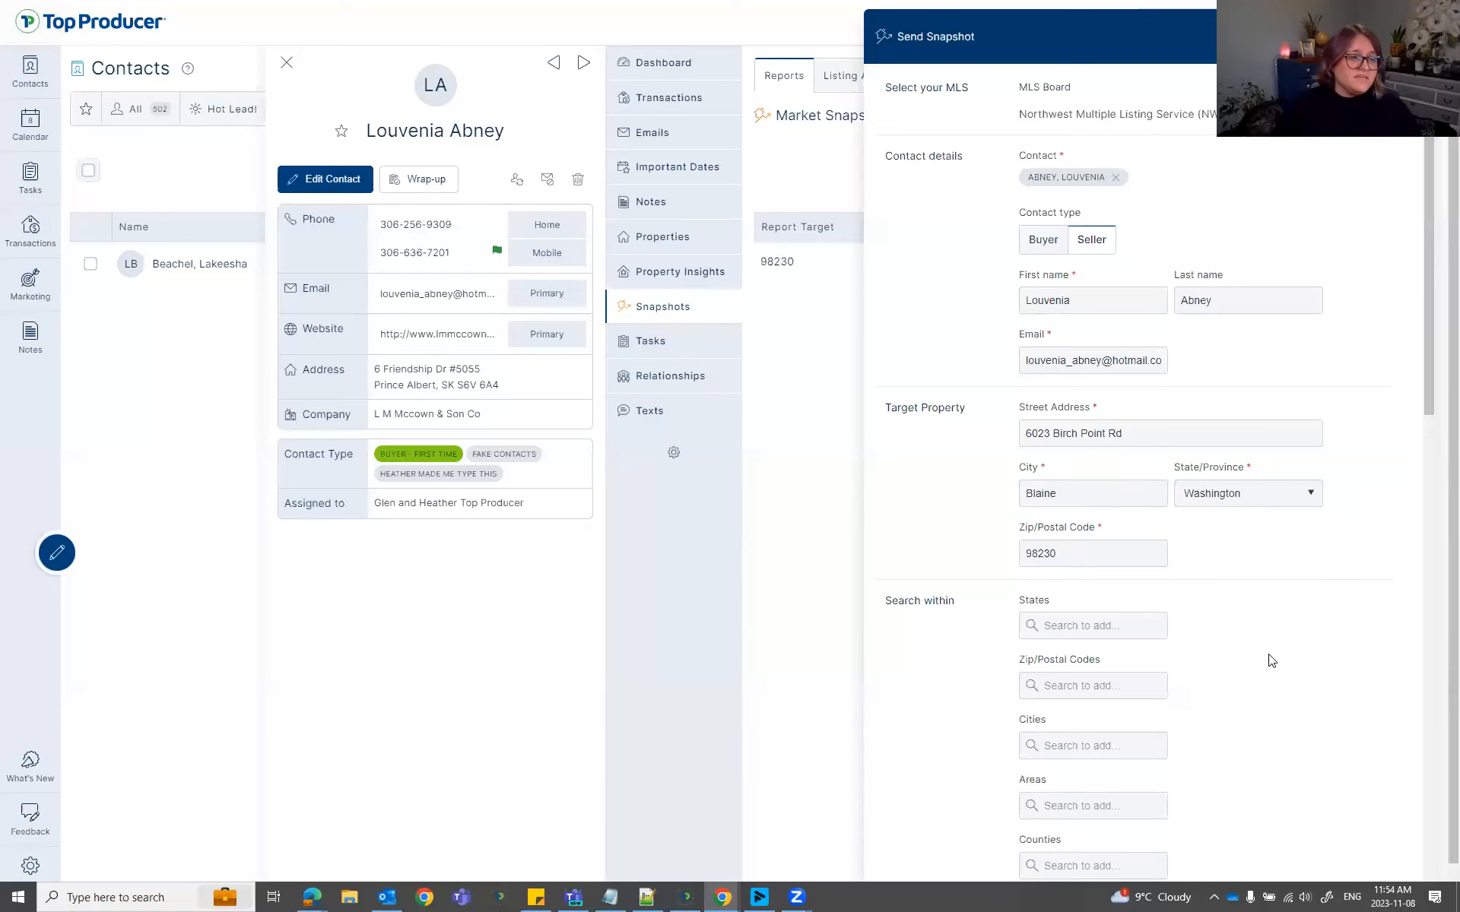
scroll(1268, 654, down, 5)
scroll(1268, 650, down, 10)
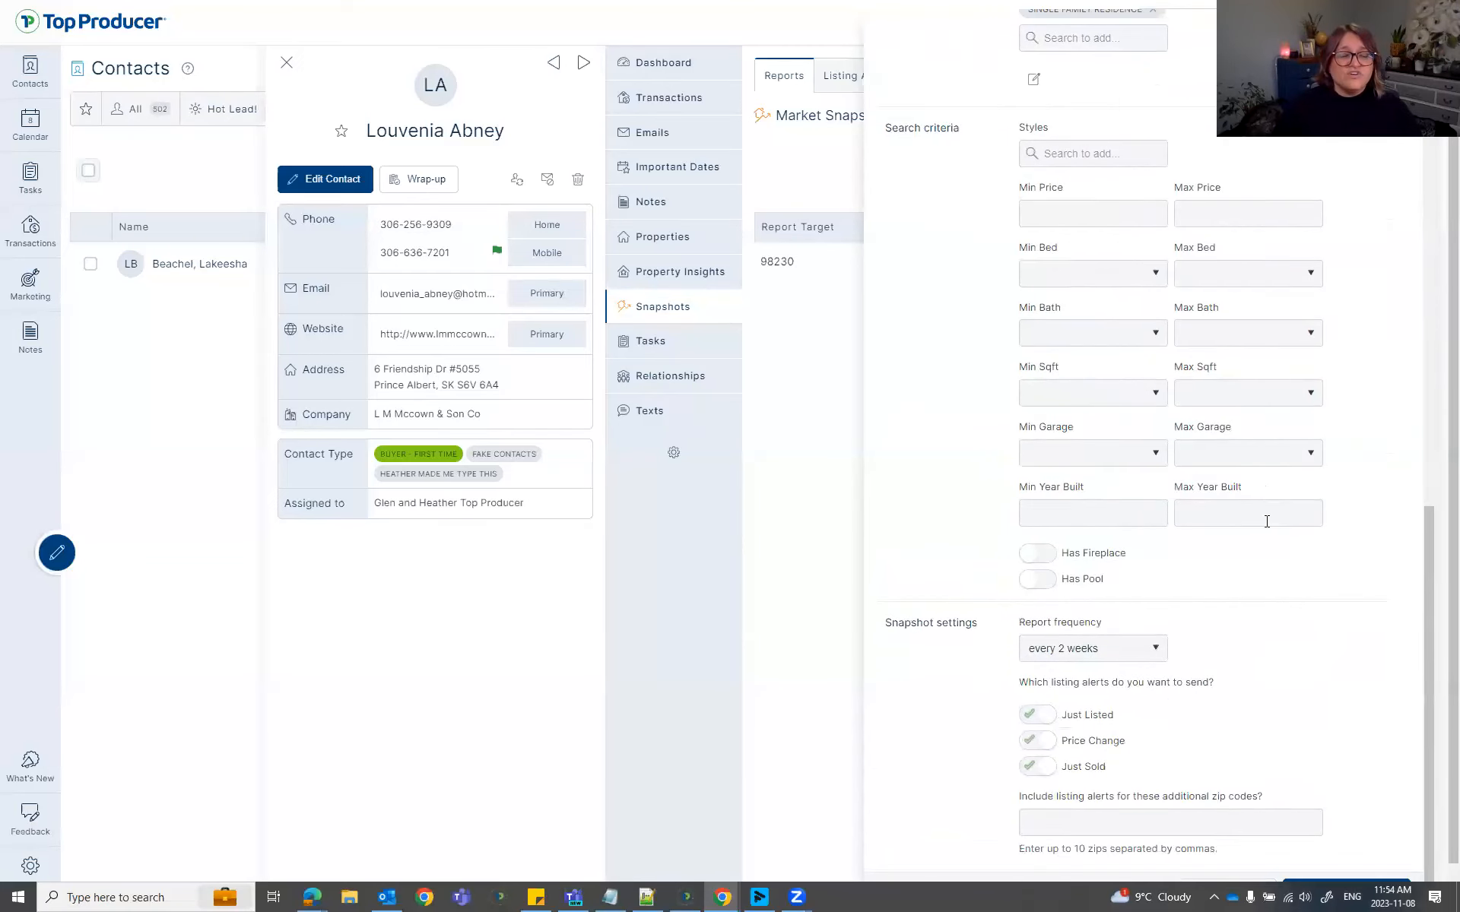
Set quarterly frequency, minimum 5 beds and 6 baths, and preview the two matching listings.
click(1092, 651)
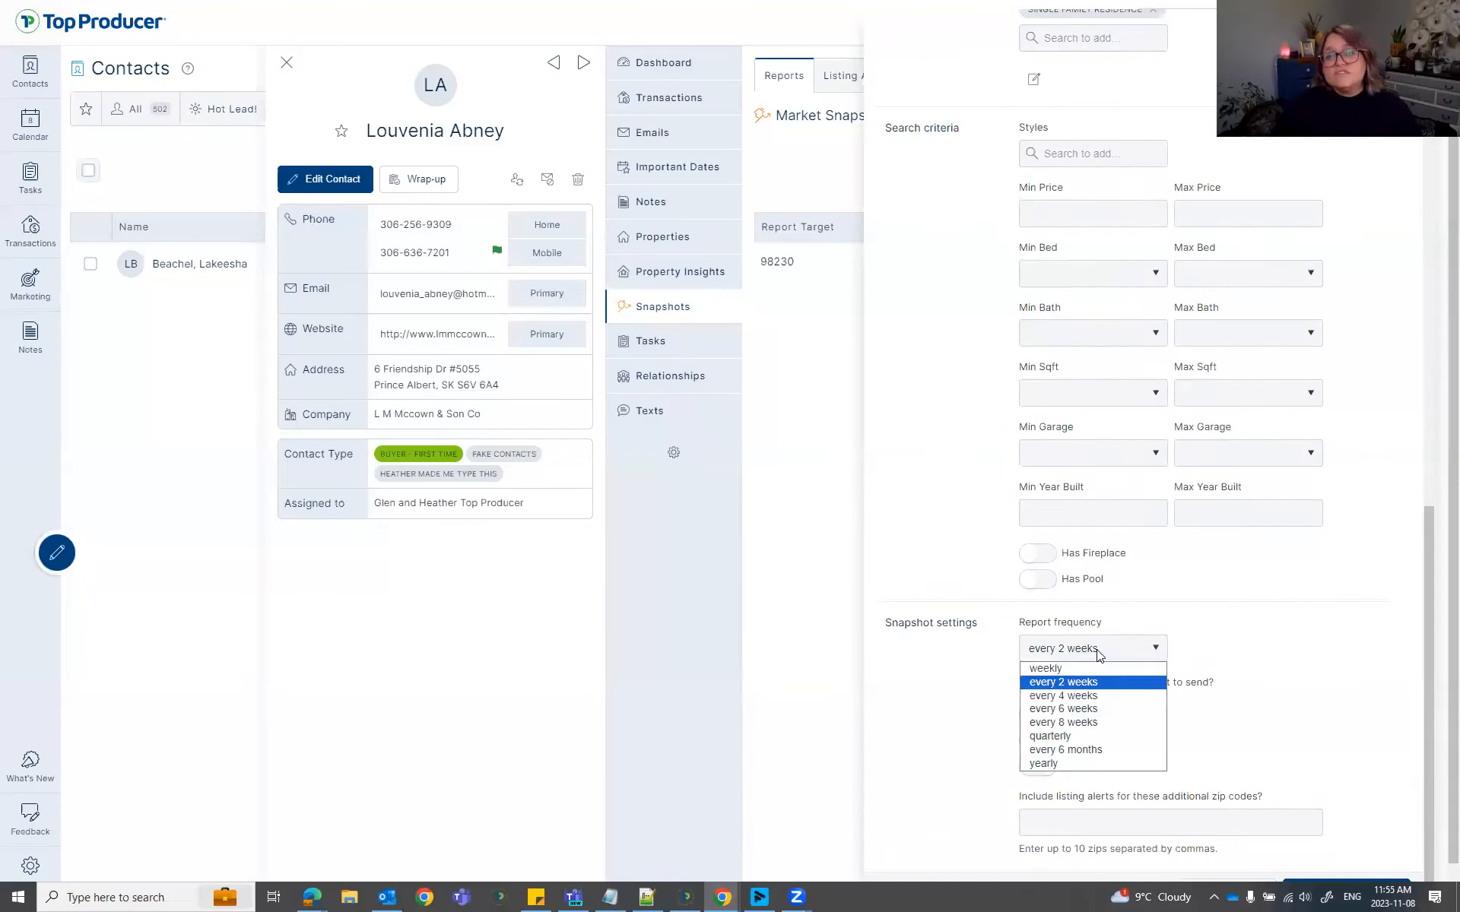
click(1088, 736)
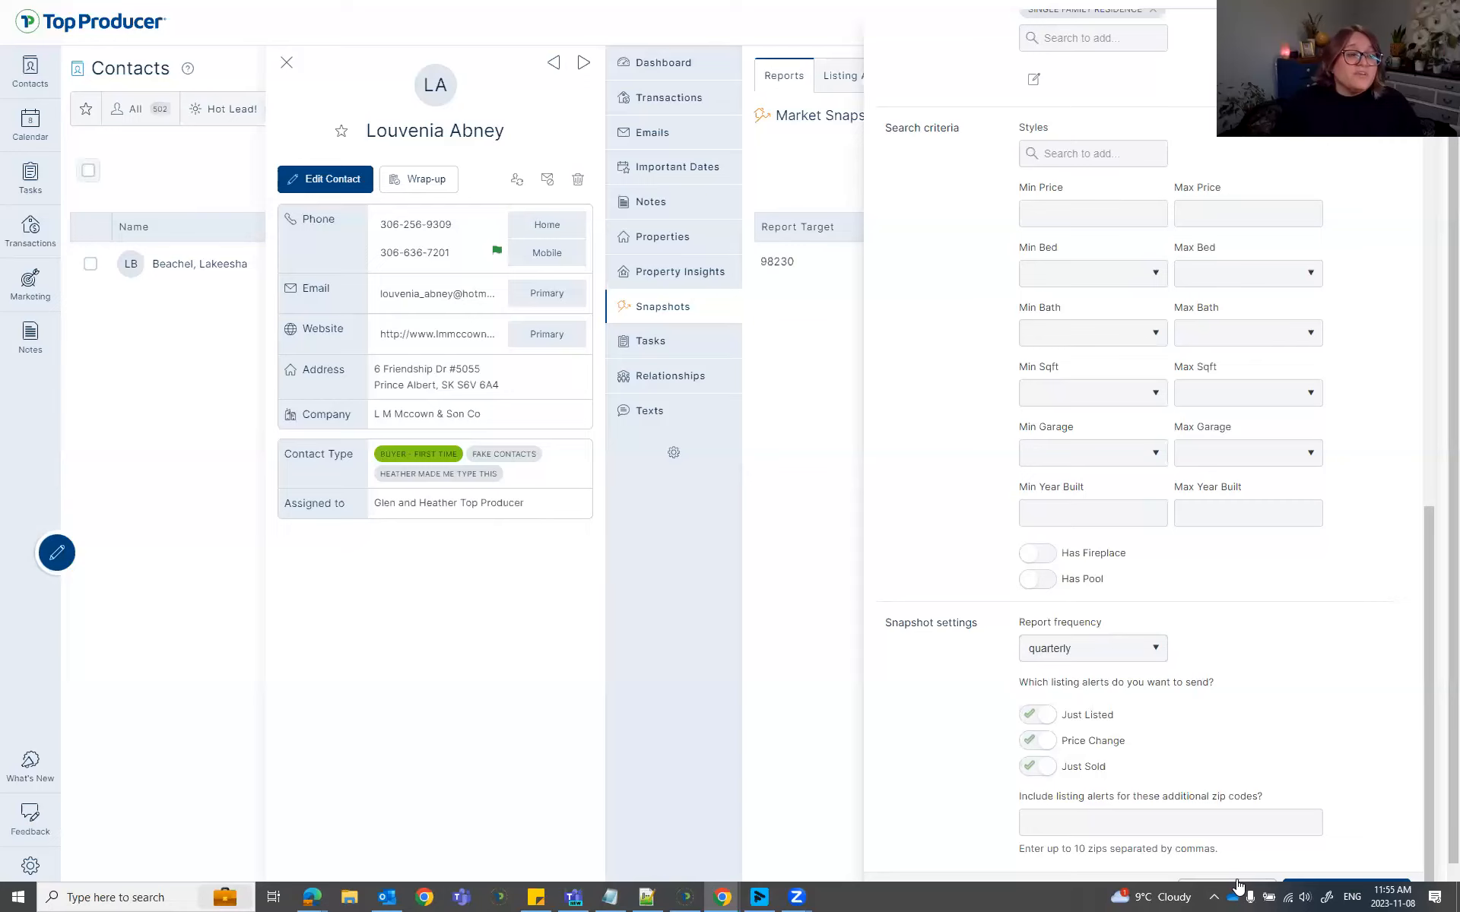
click(1100, 649)
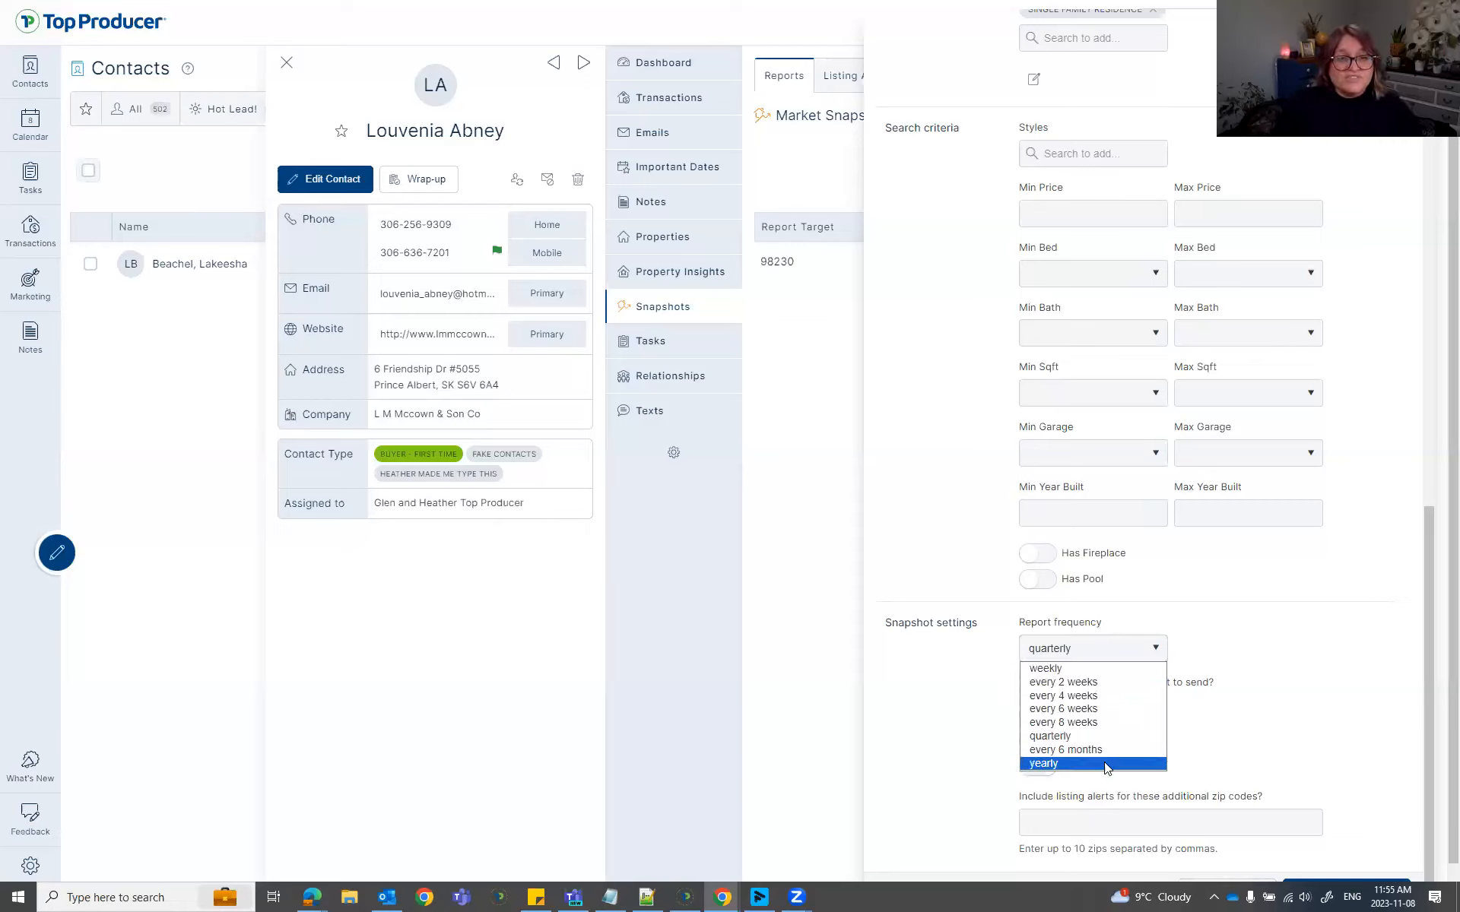
click(1276, 654)
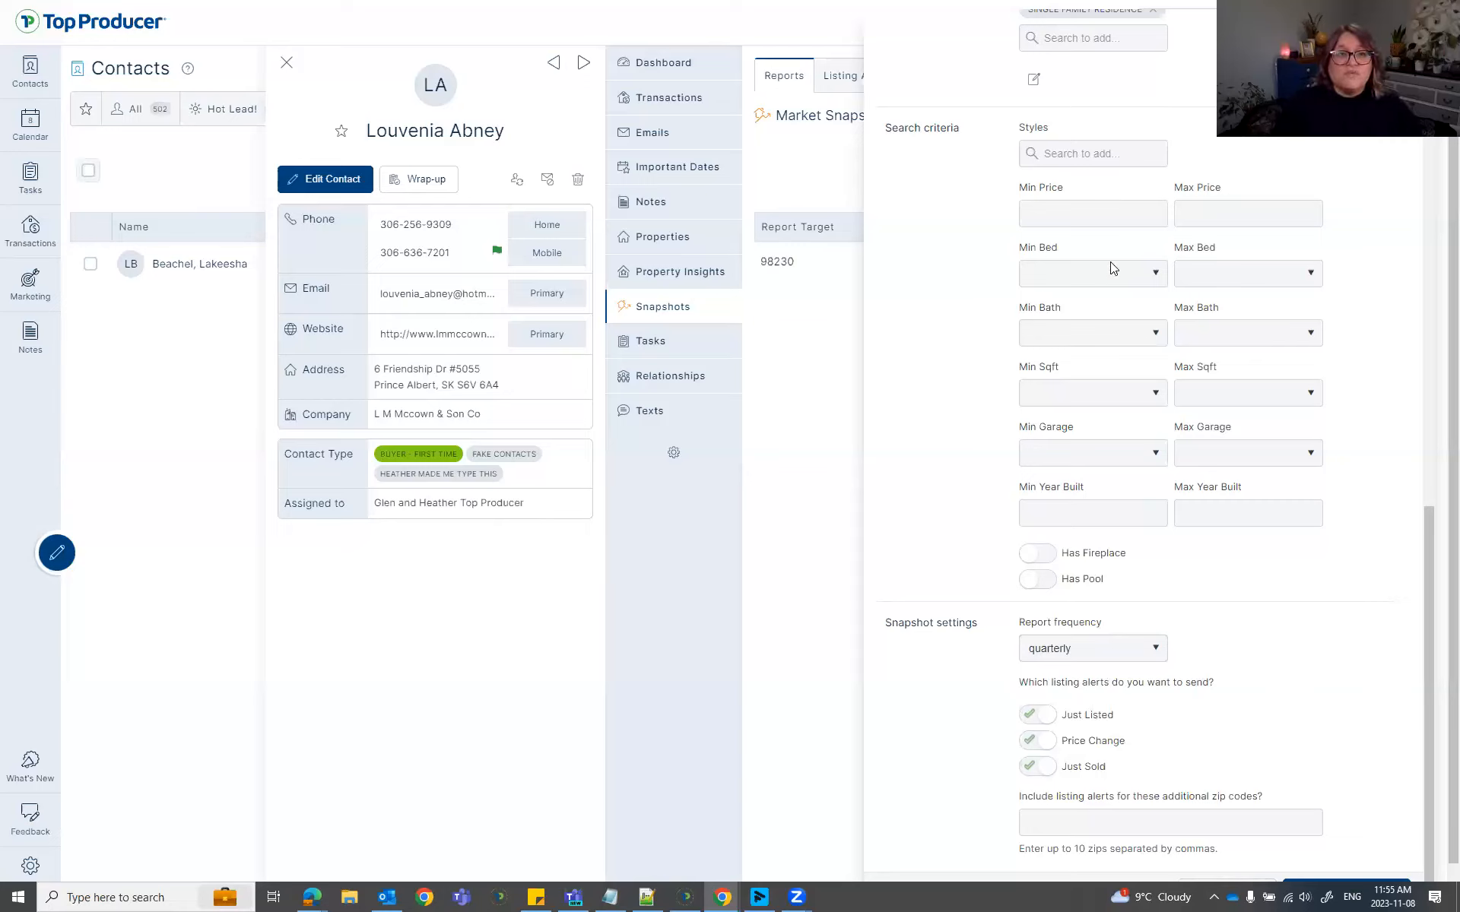
click(1141, 272)
click(1112, 376)
click(1105, 335)
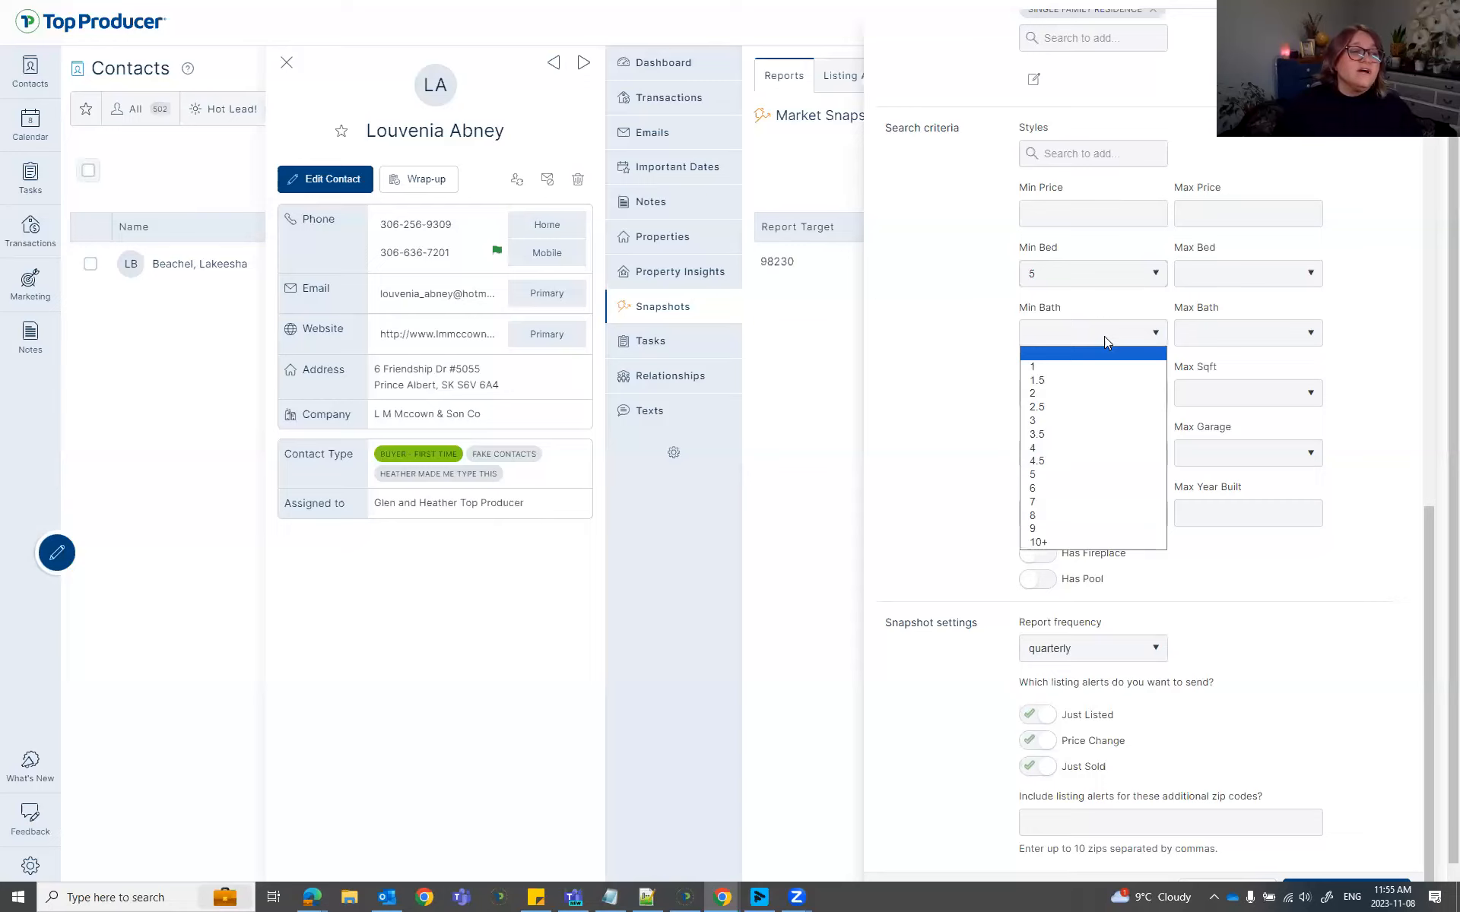
click(1107, 489)
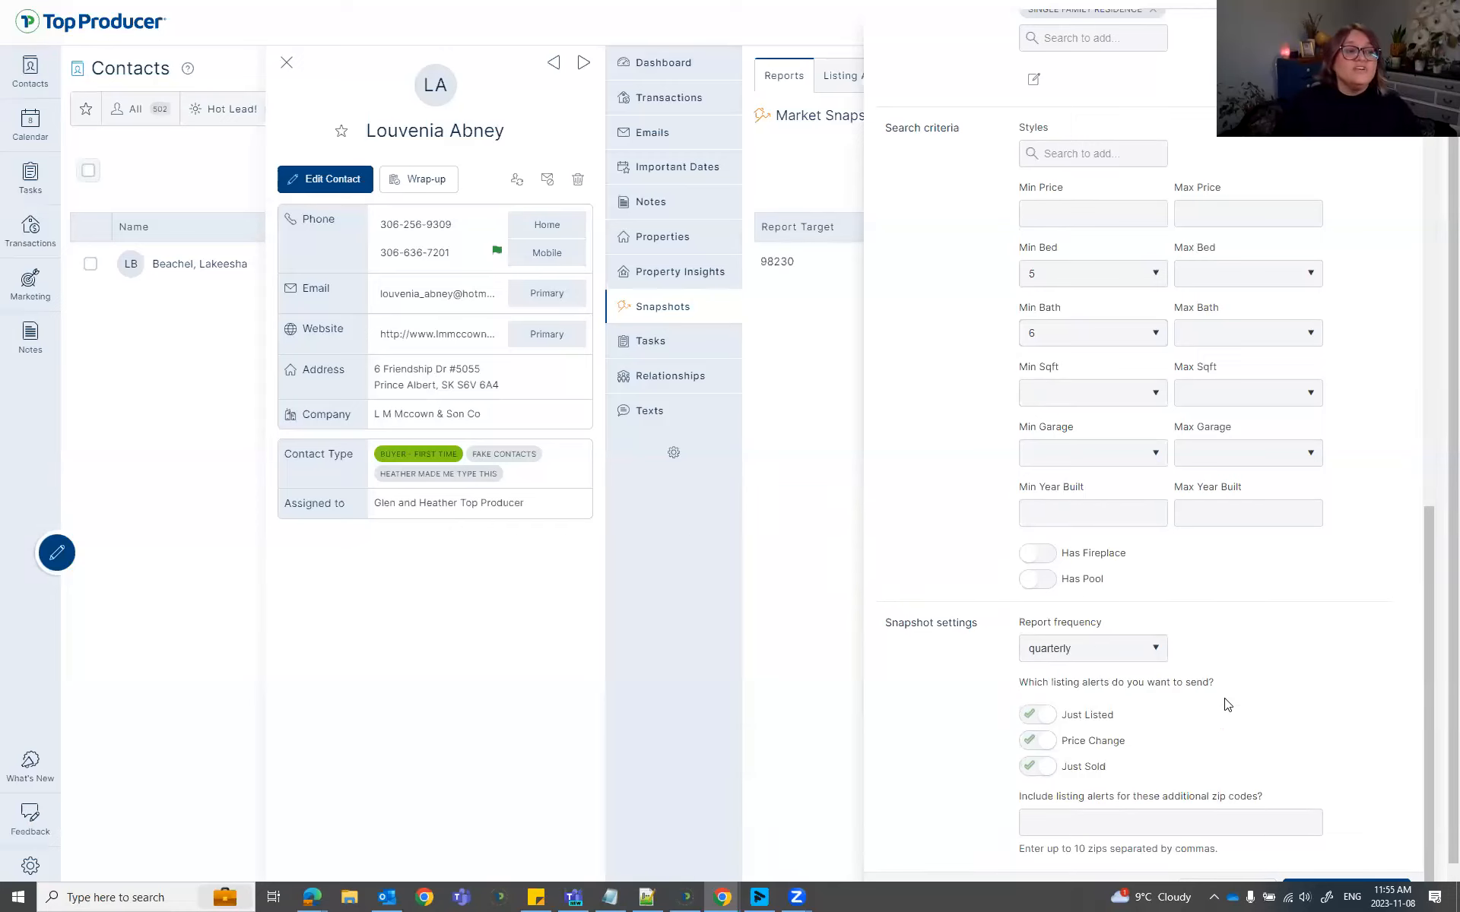
click(1245, 887)
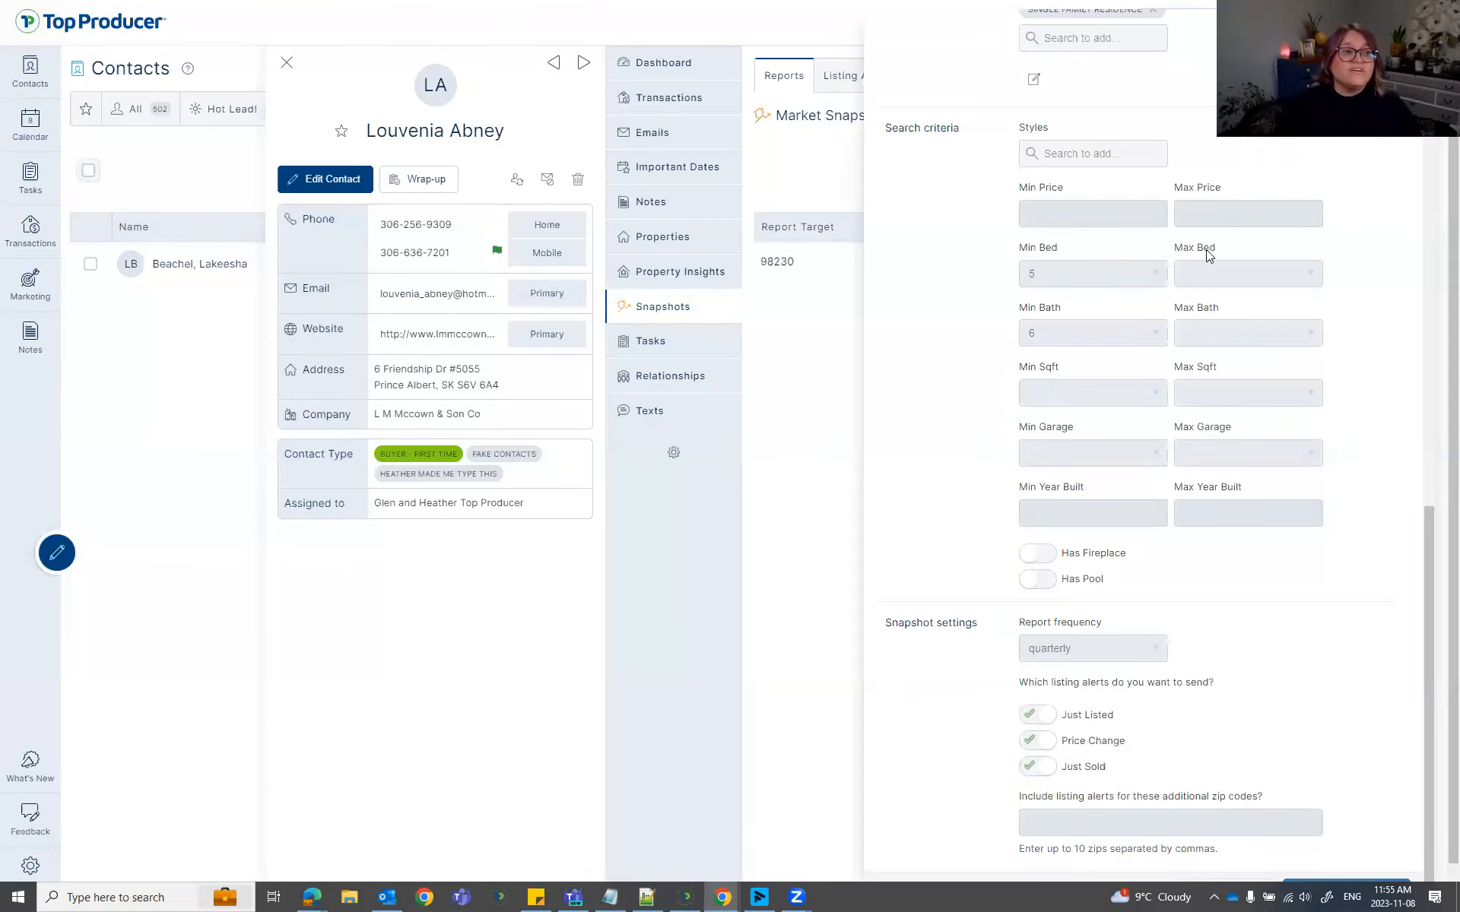
click(1240, 873)
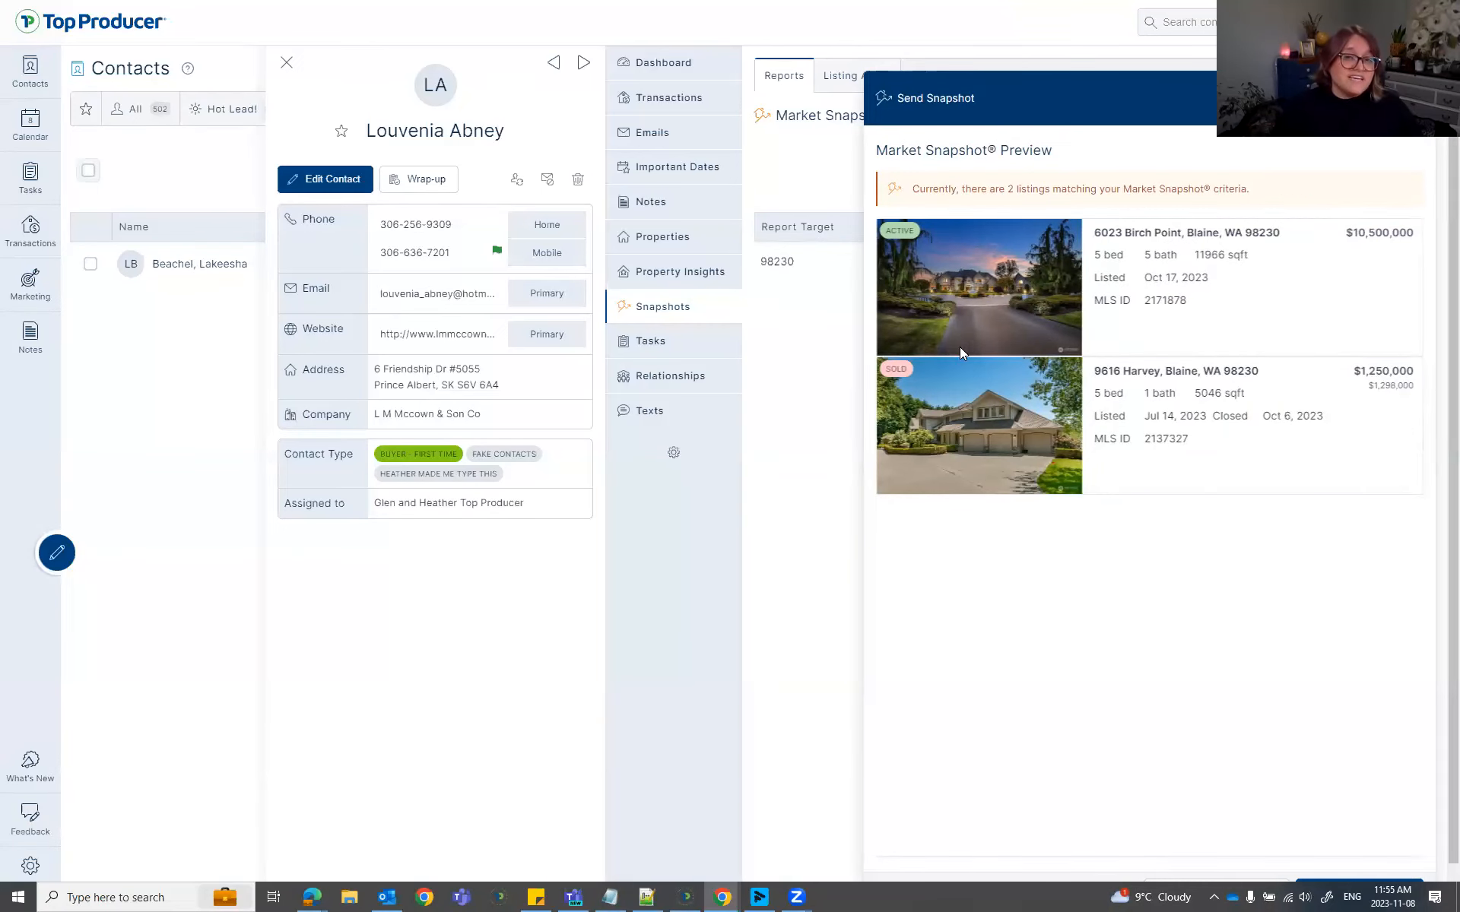
Toggle full screen, re-preview the listings, and return to the quarterly 5-bed, 6-bath criteria.
click(1244, 882)
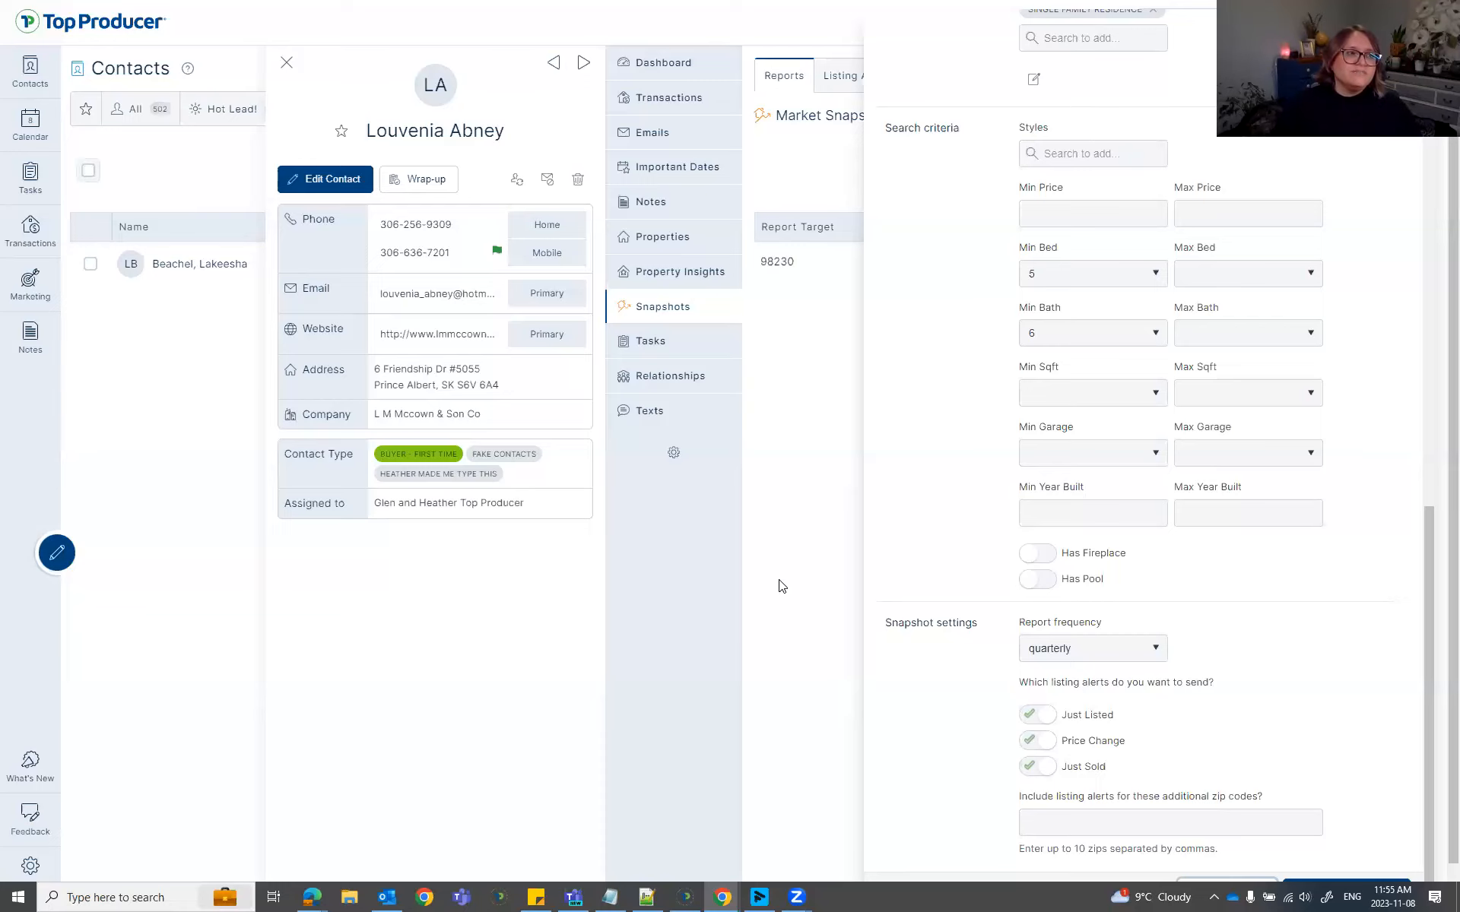
key(F11)
key(F11)
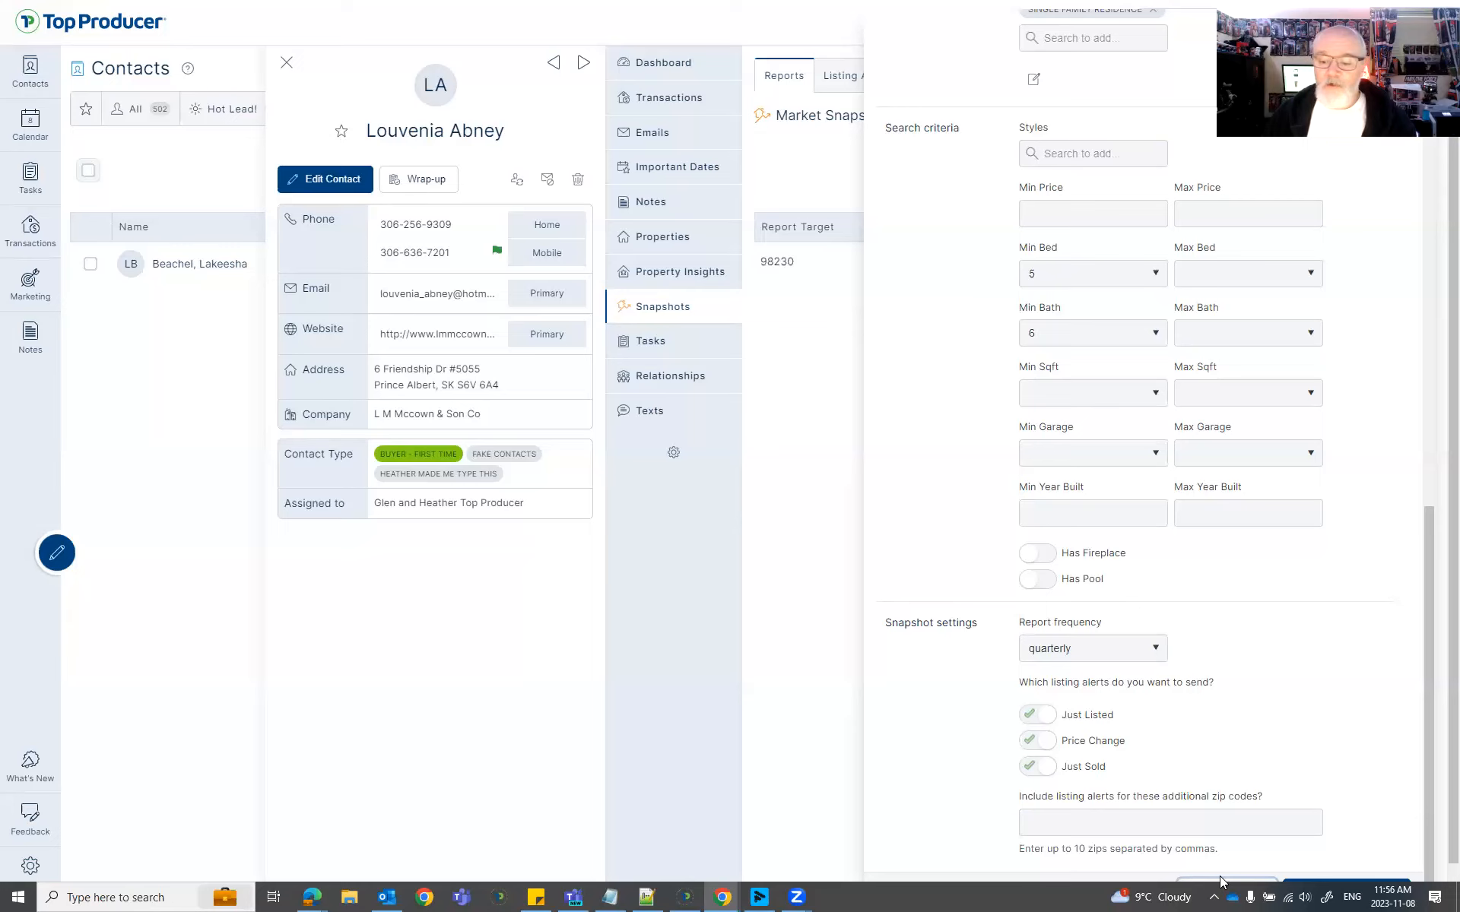
click(1226, 884)
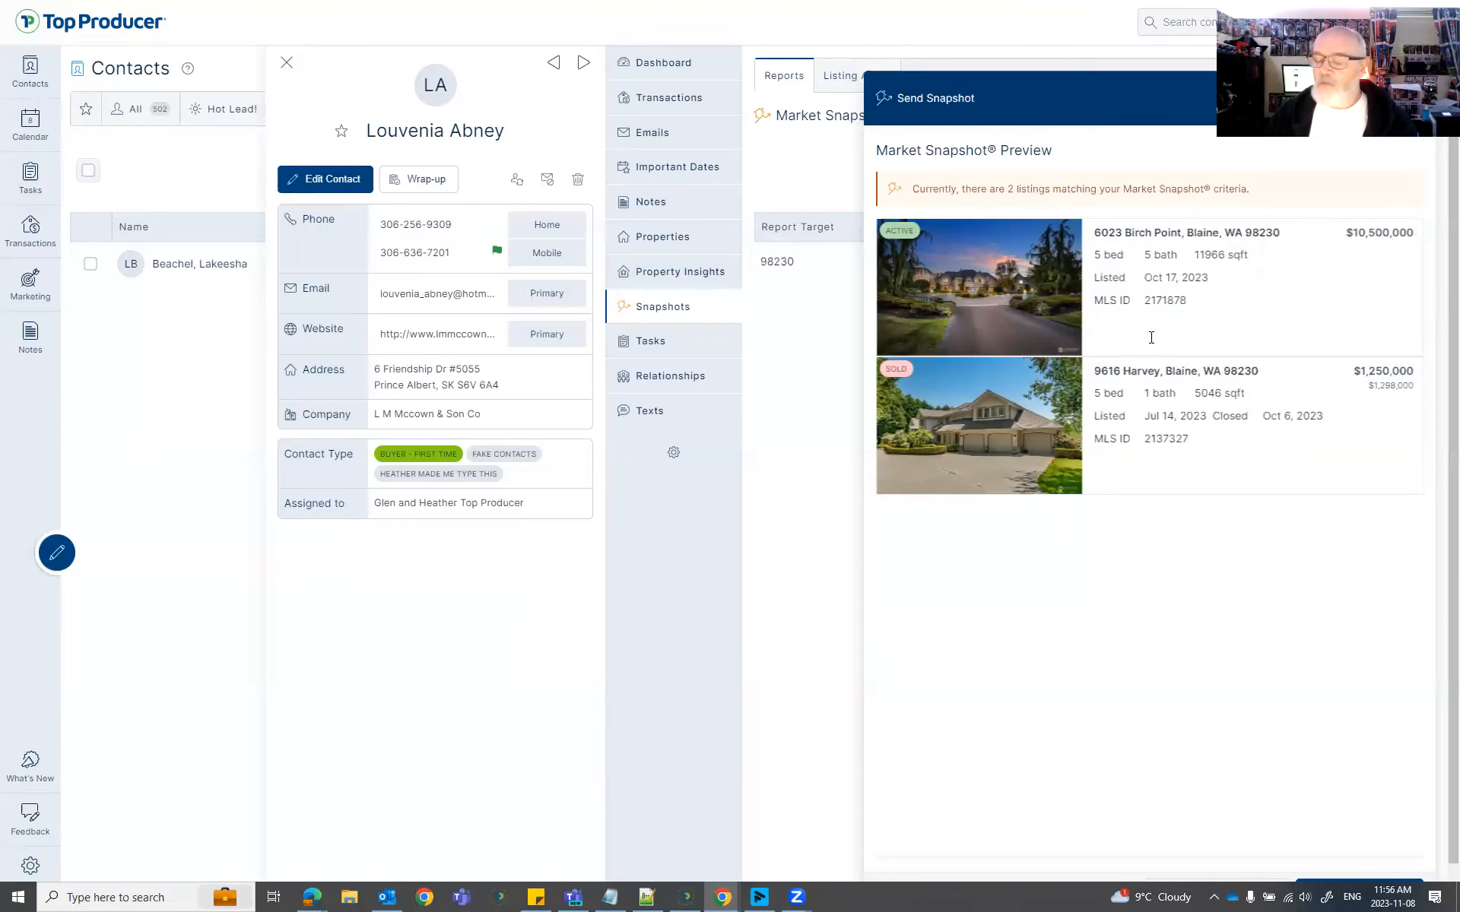
click(1256, 885)
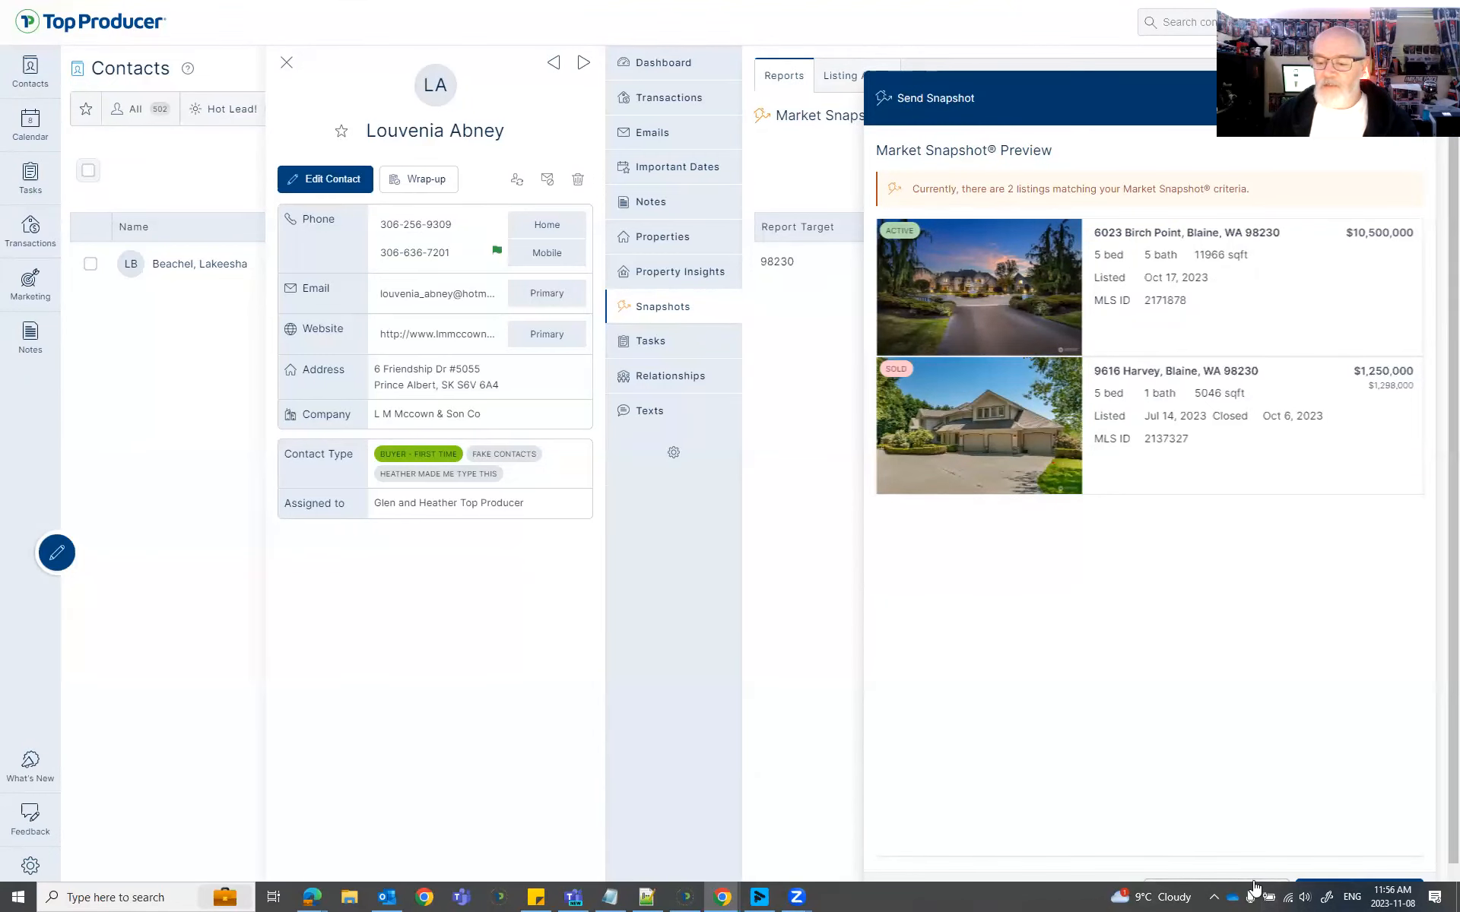
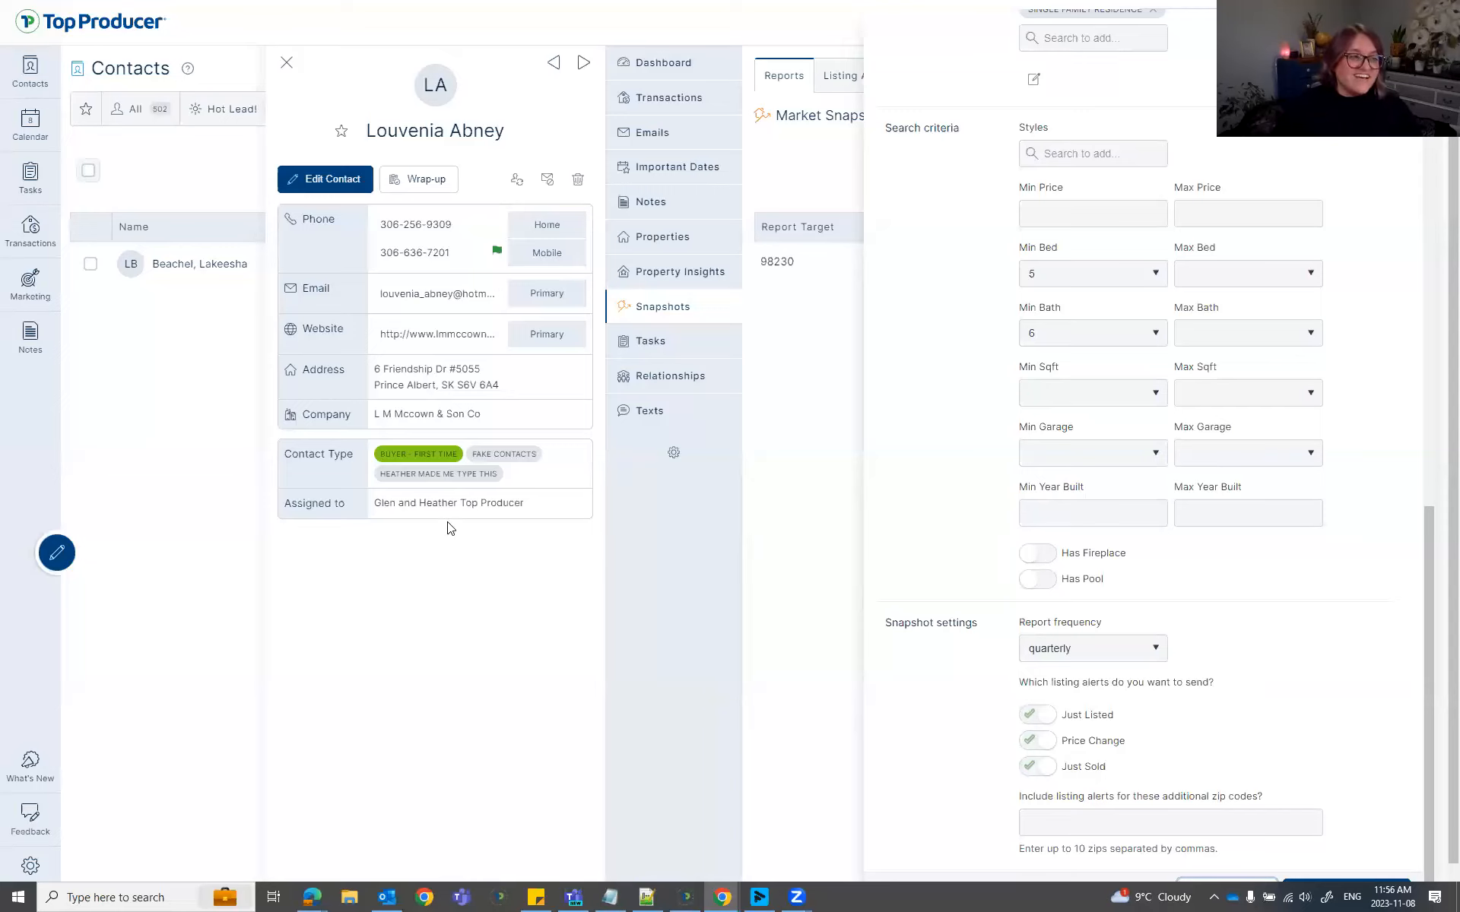
Exit full screen and switch to the Mastering TPX.pptx deck's 'Follow-up with your contacts' slide.
mouse_move(737, 10)
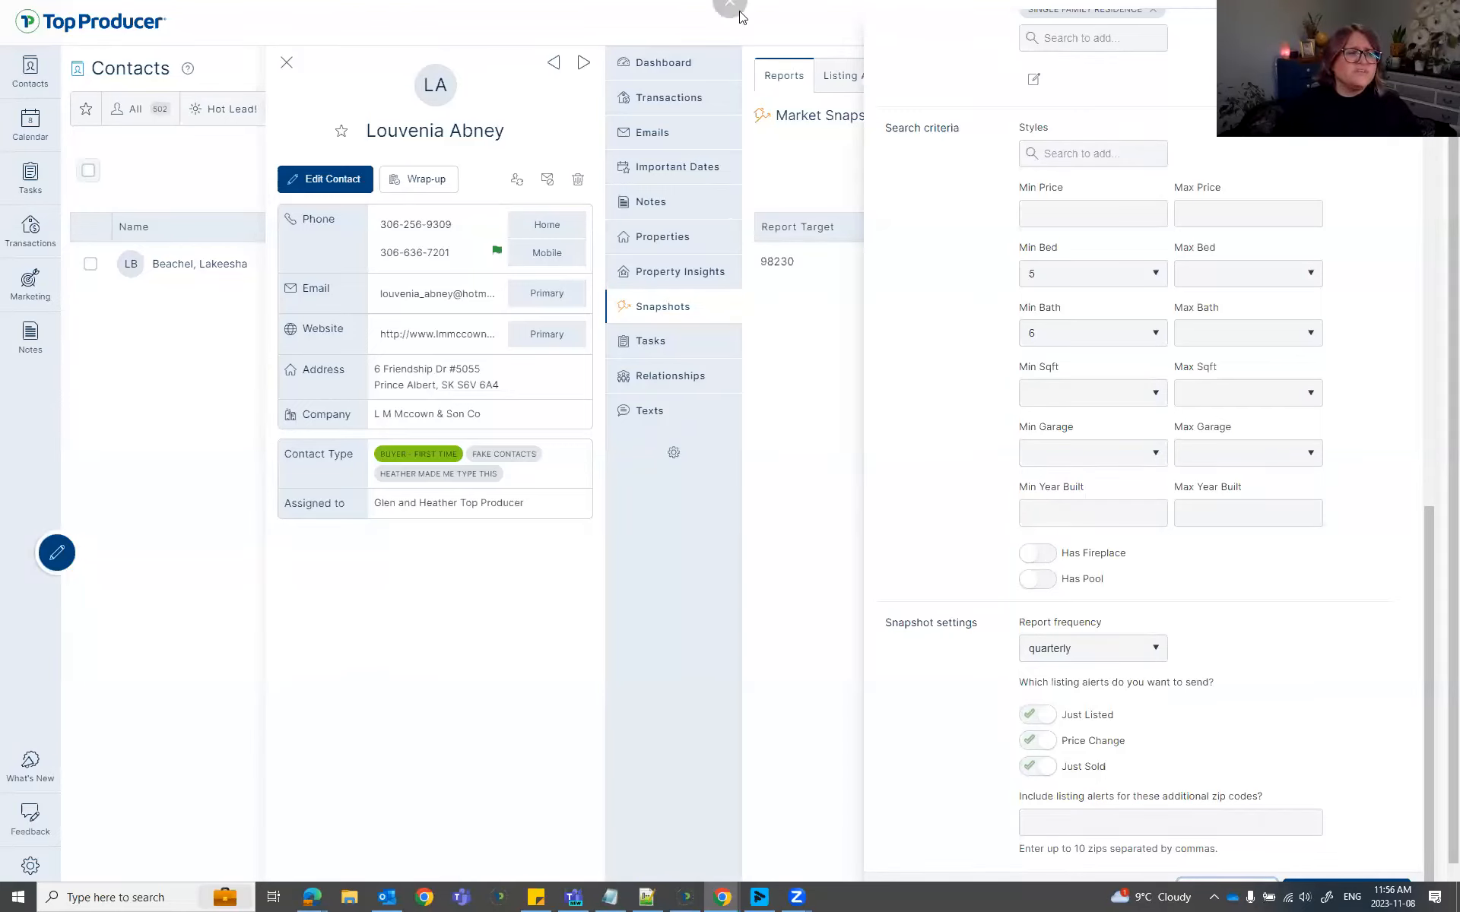
key(F11)
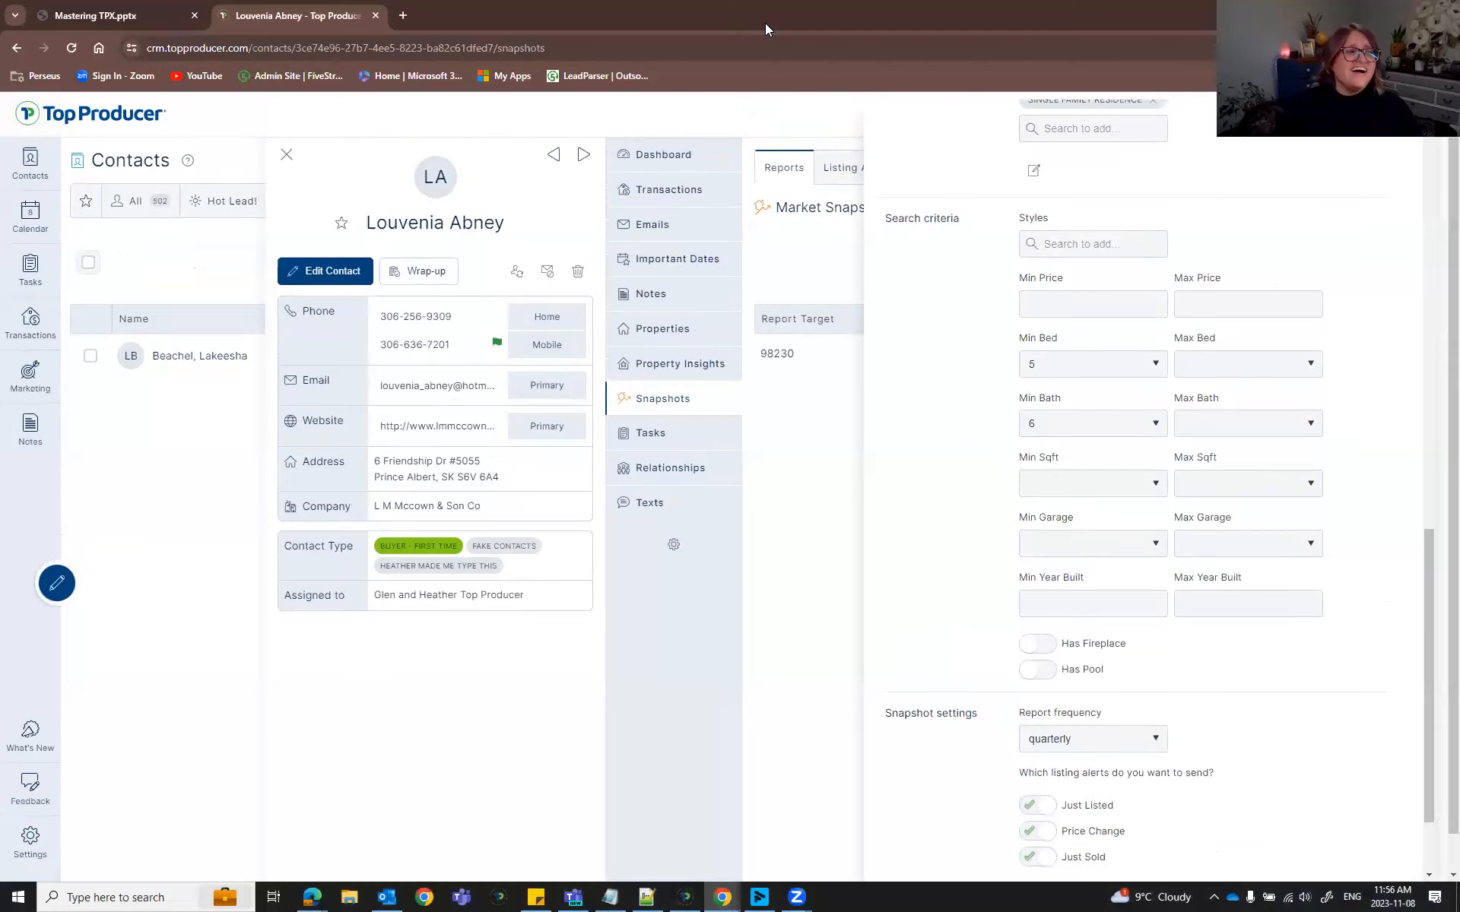
drag(319, 15, 627, 306)
drag(247, 315, 338, 15)
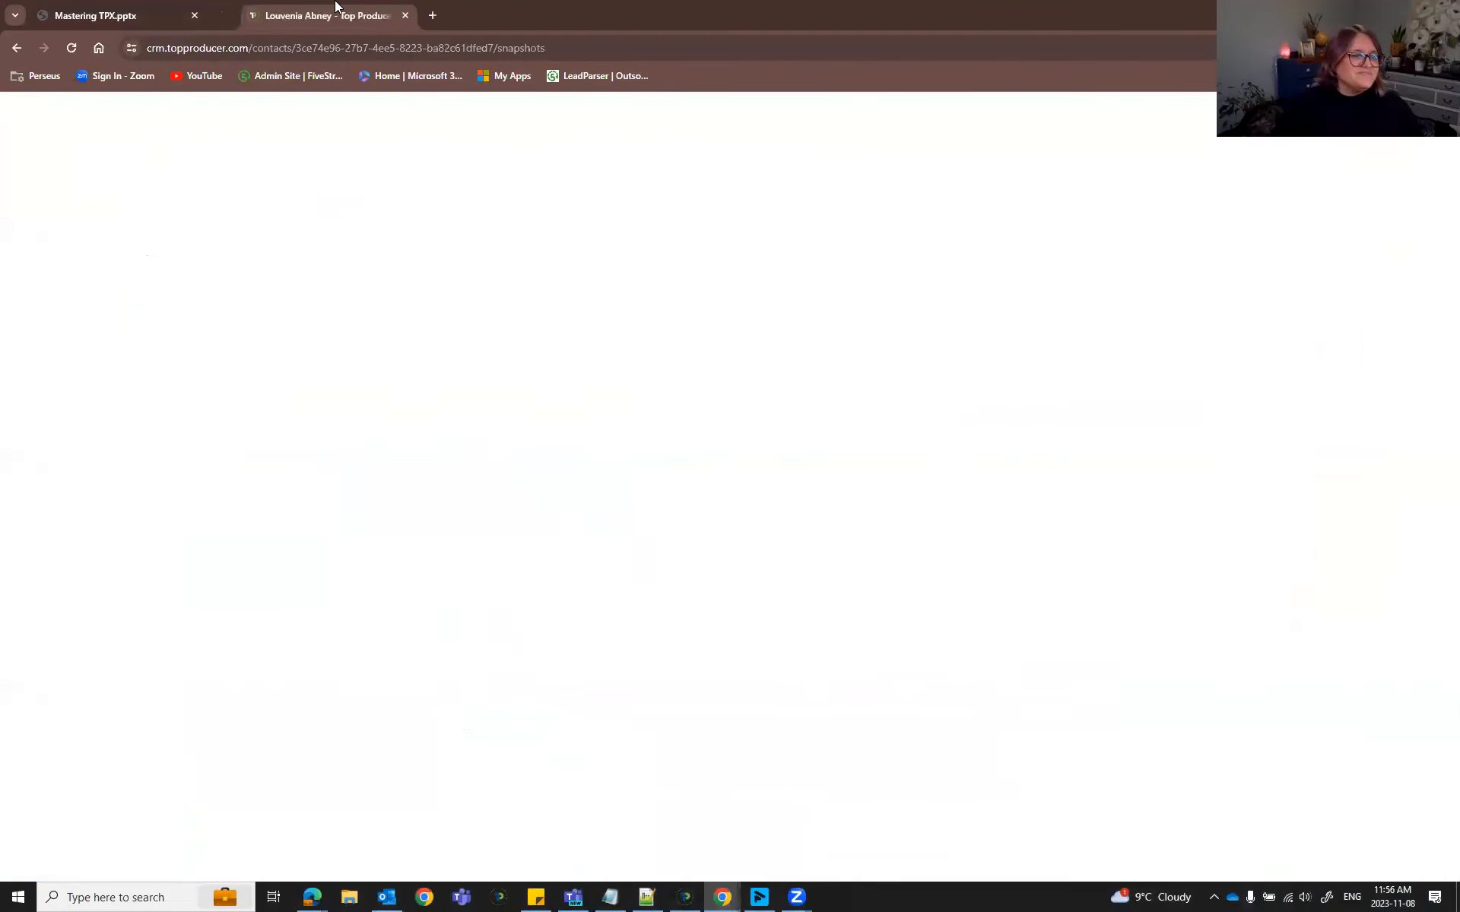
click(93, 16)
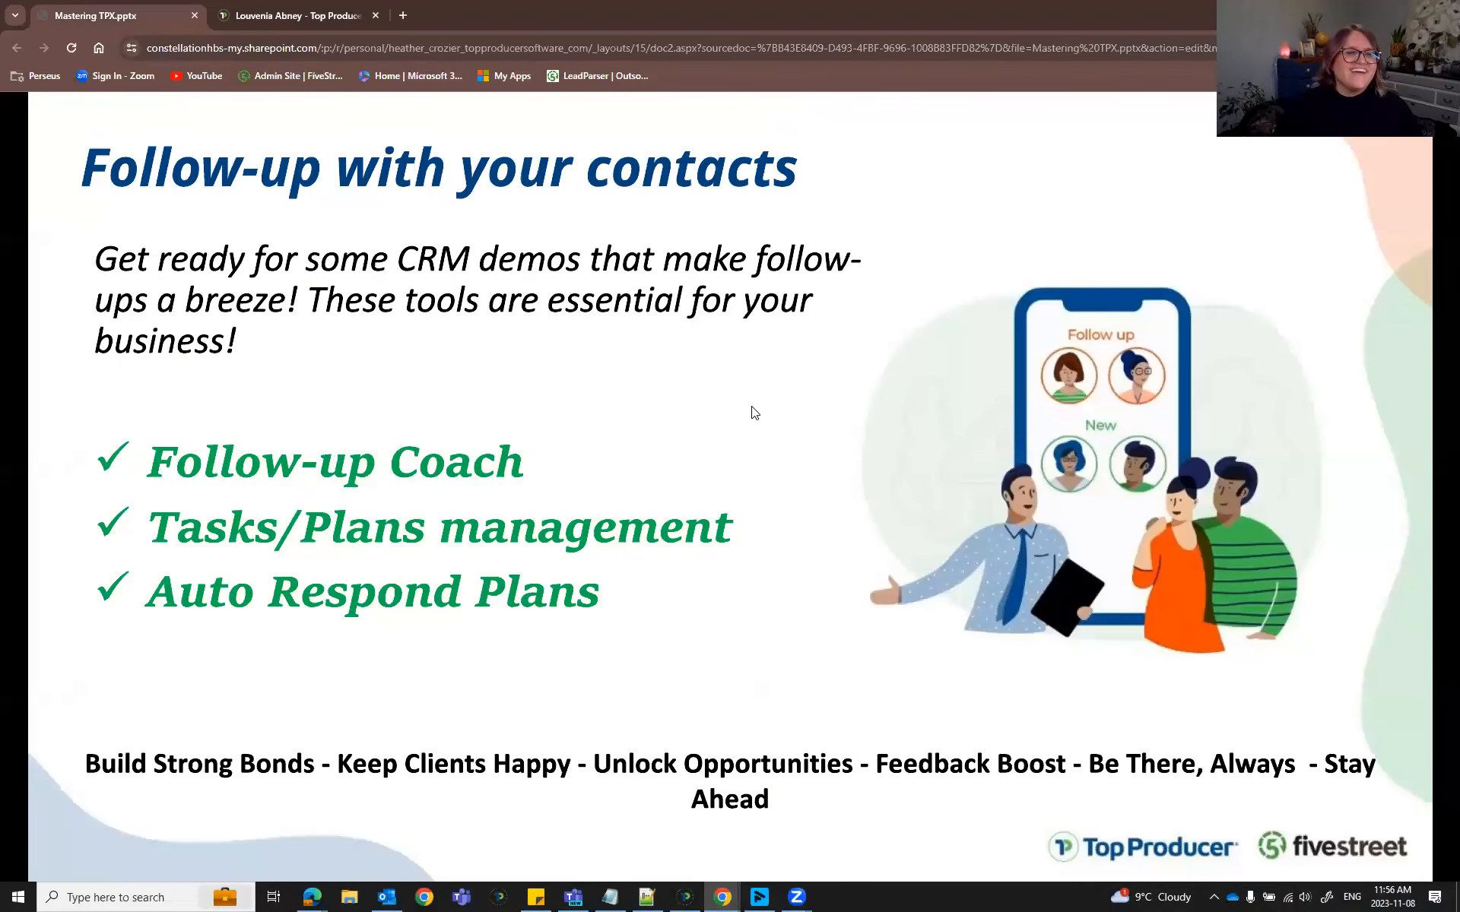
Show the presentation full screen, then return to the CRM contact page.
key(F11)
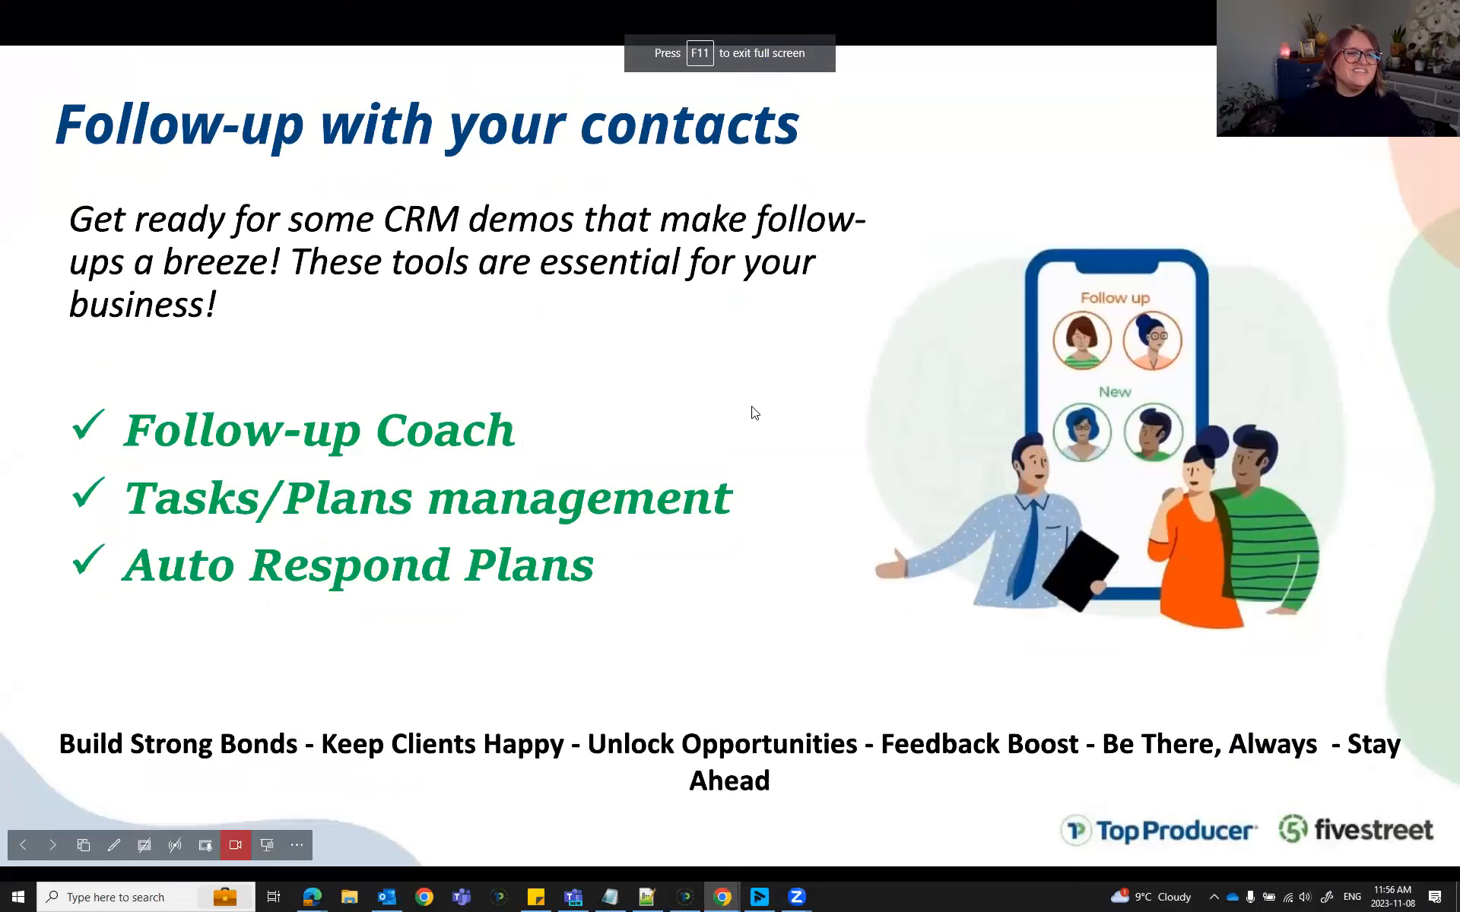
key(ctrl+Tab)
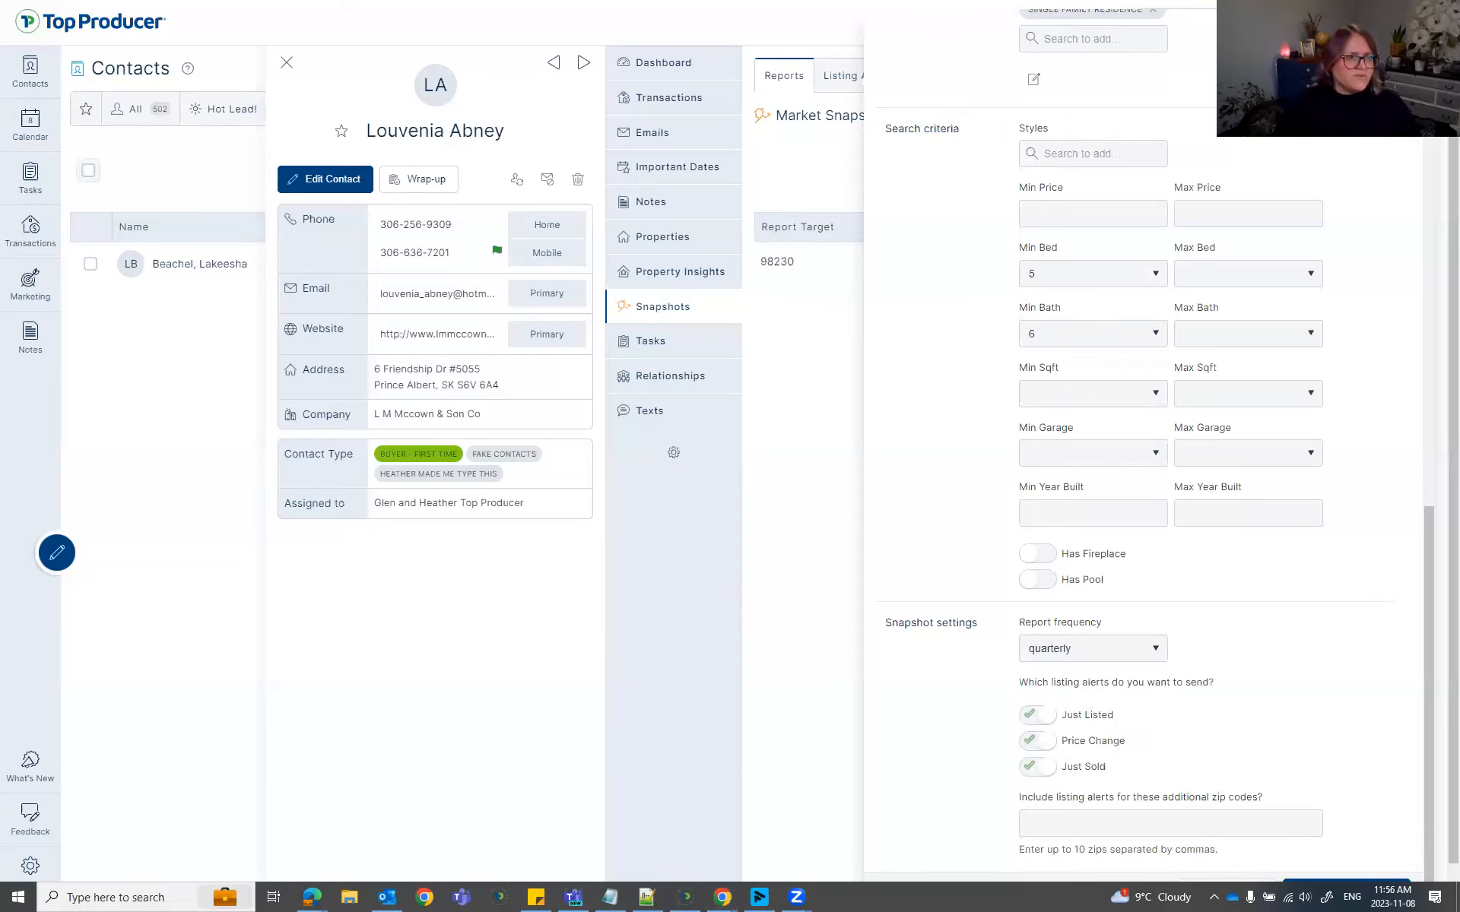
Close the snapshot settings, then expand and collapse the 98230 report row, dismissing the save-address prompt.
scroll(1253, 443, up, 5)
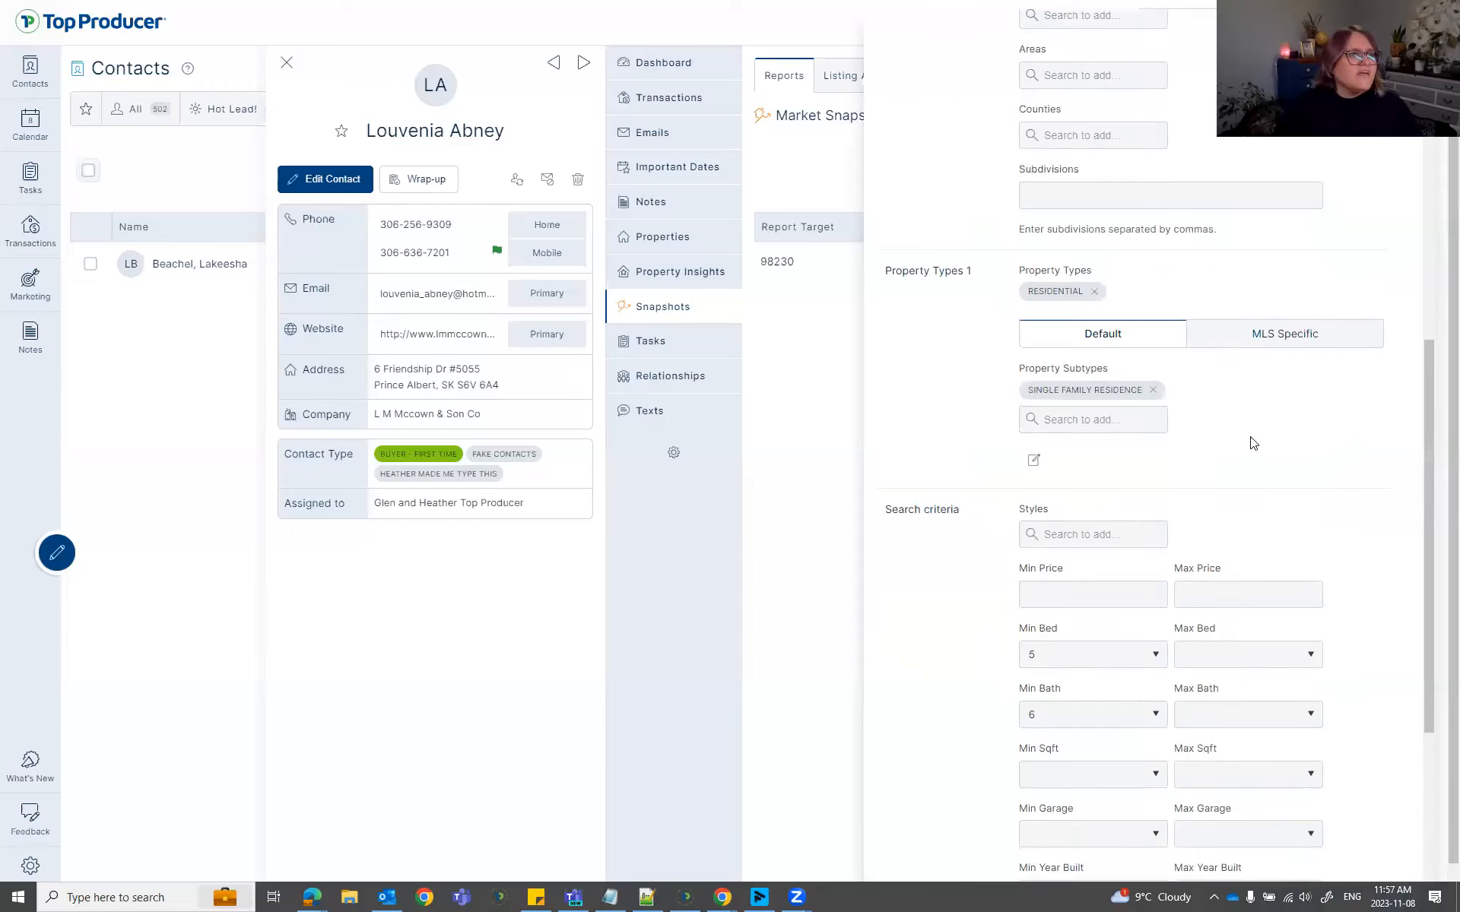
scroll(1253, 443, up, 10)
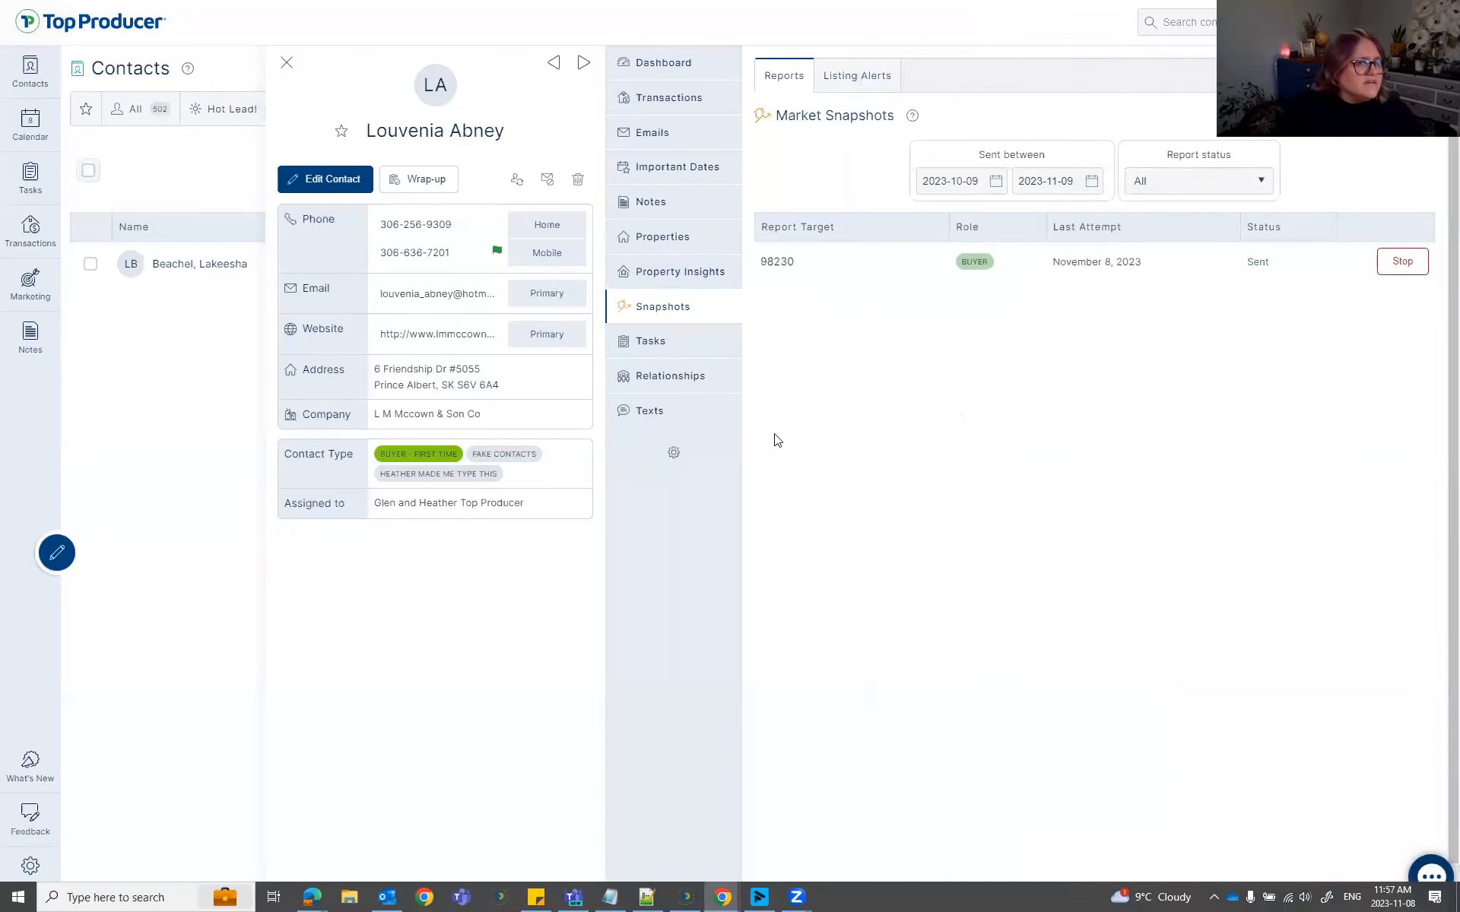
click(801, 266)
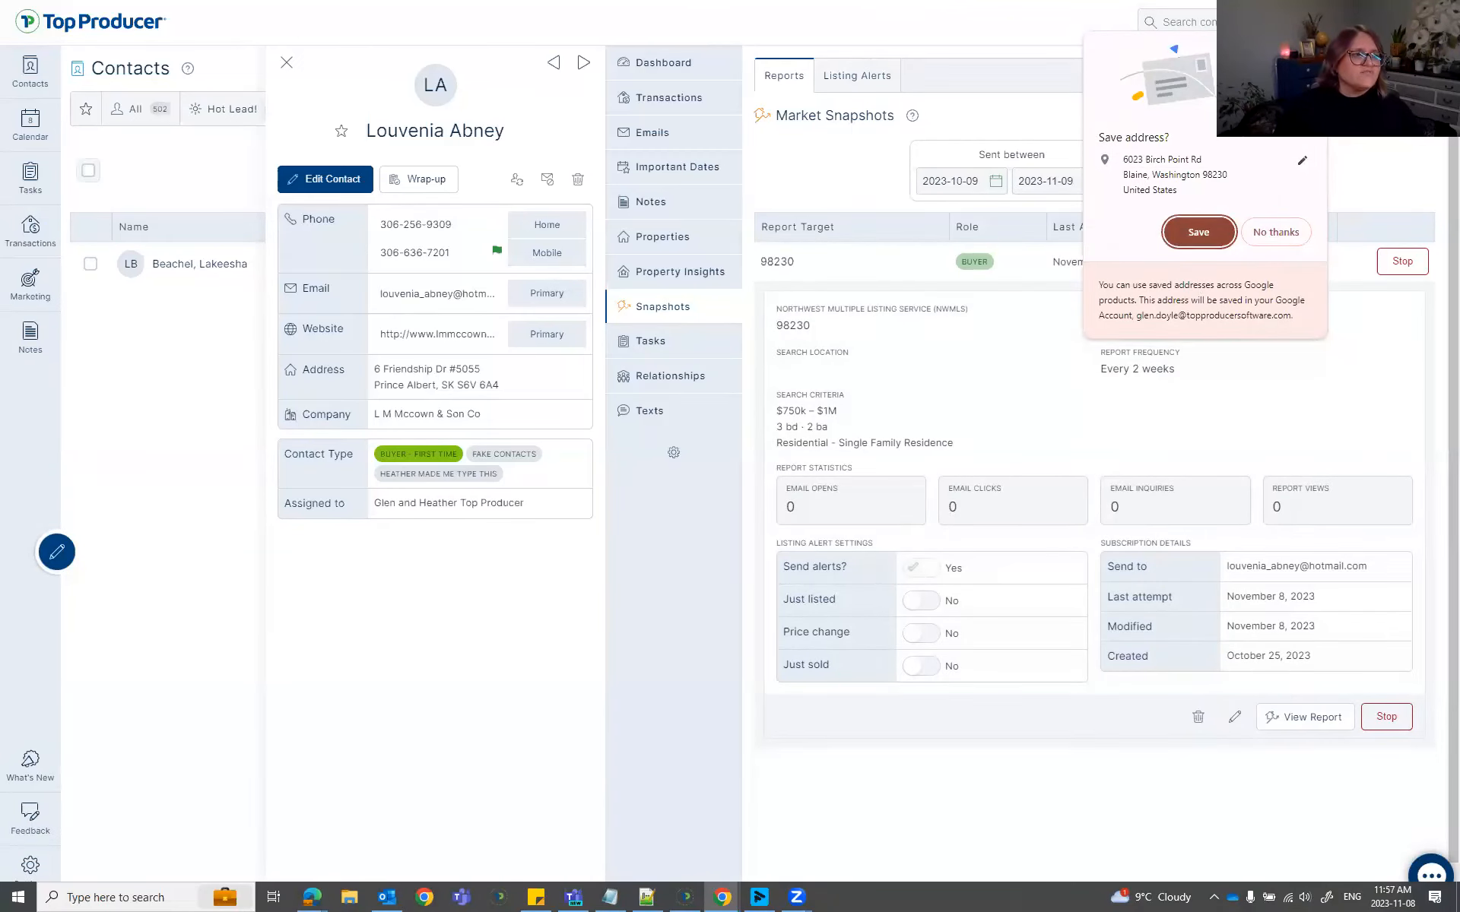
click(1312, 47)
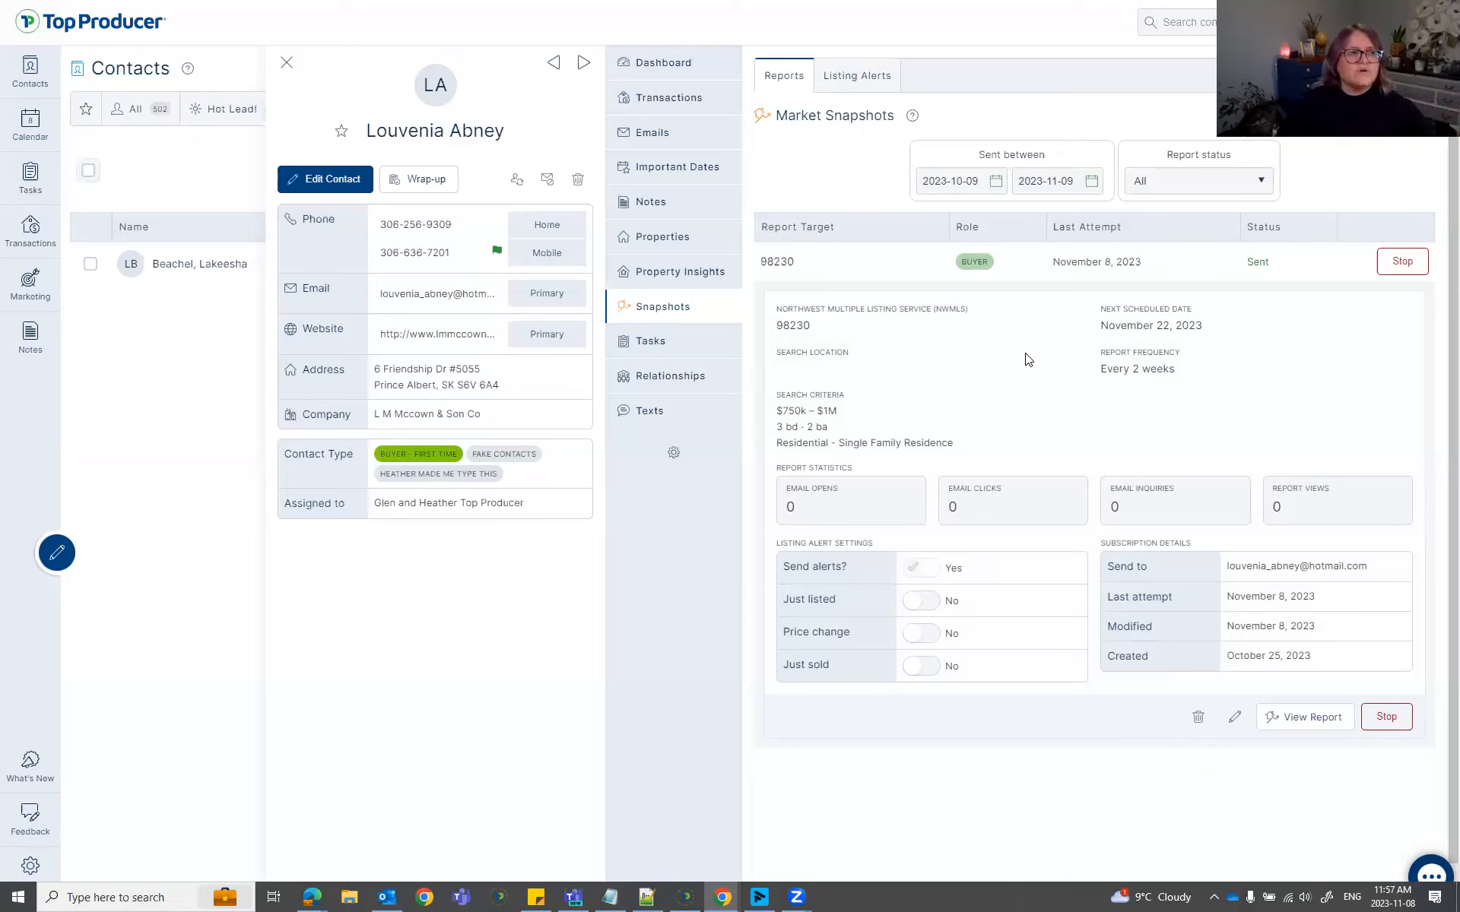
click(789, 263)
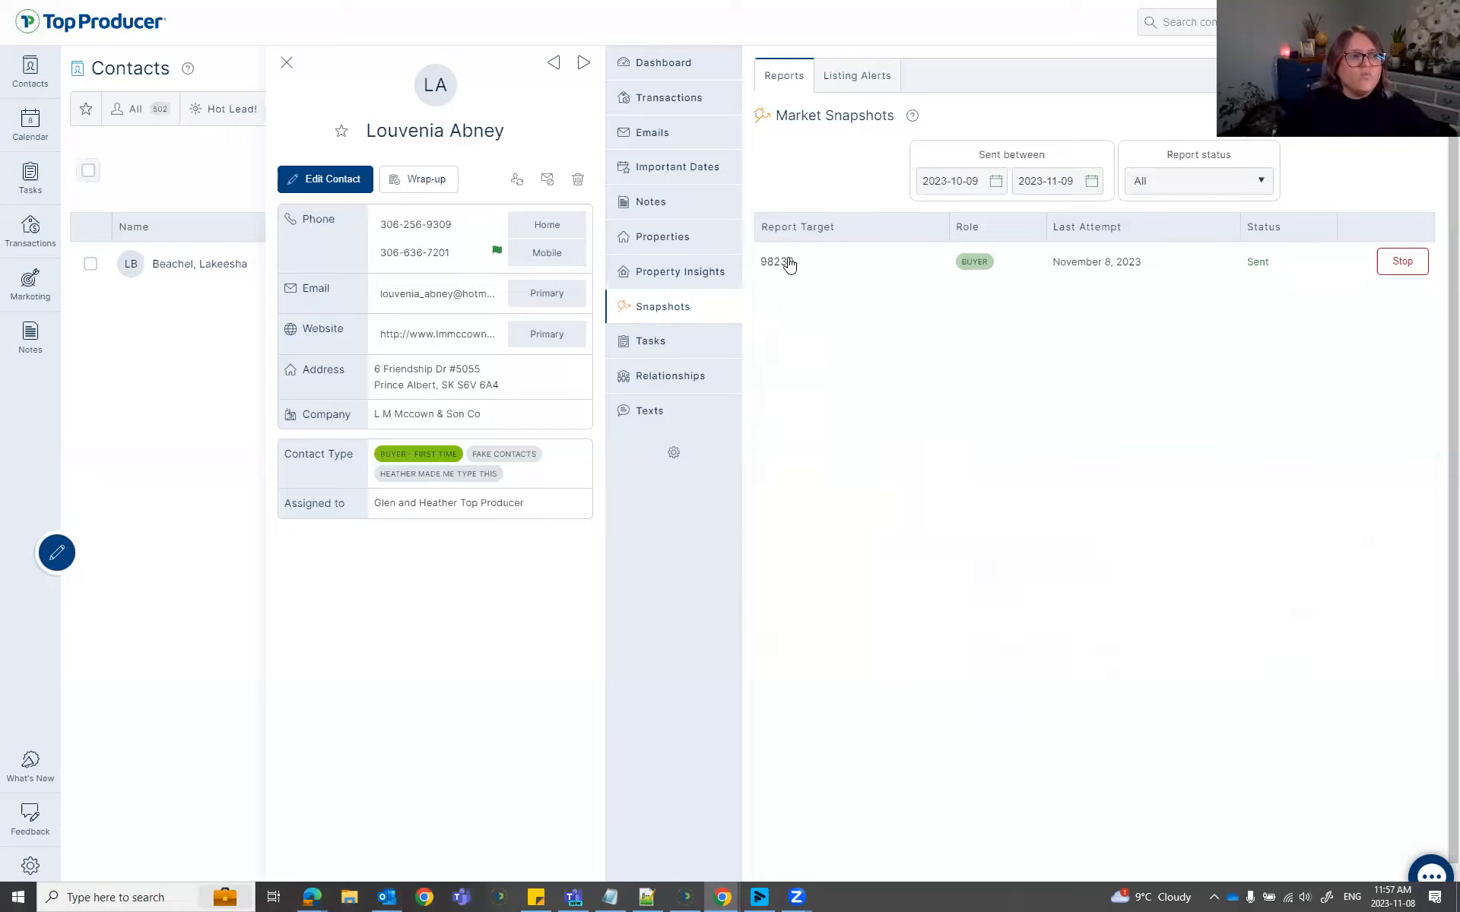
Expand the 98230 report, highlight its Report Statistics and Subscription Details, then view the report.
click(790, 265)
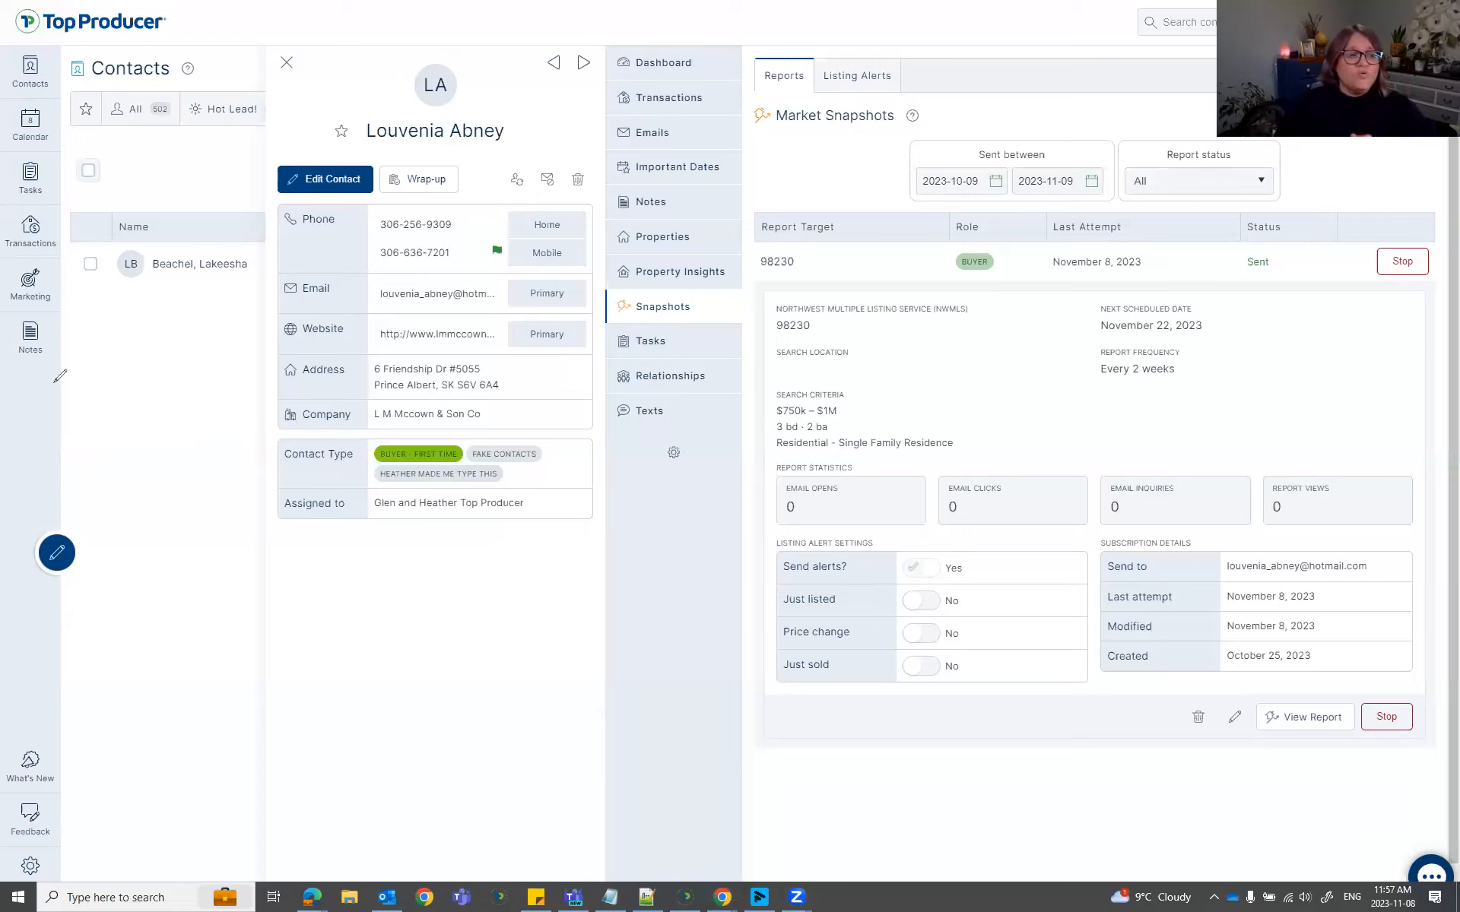
mouse_move(771, 464)
mouse_down()
mouse_move(1381, 486)
mouse_move(1422, 542)
mouse_up()
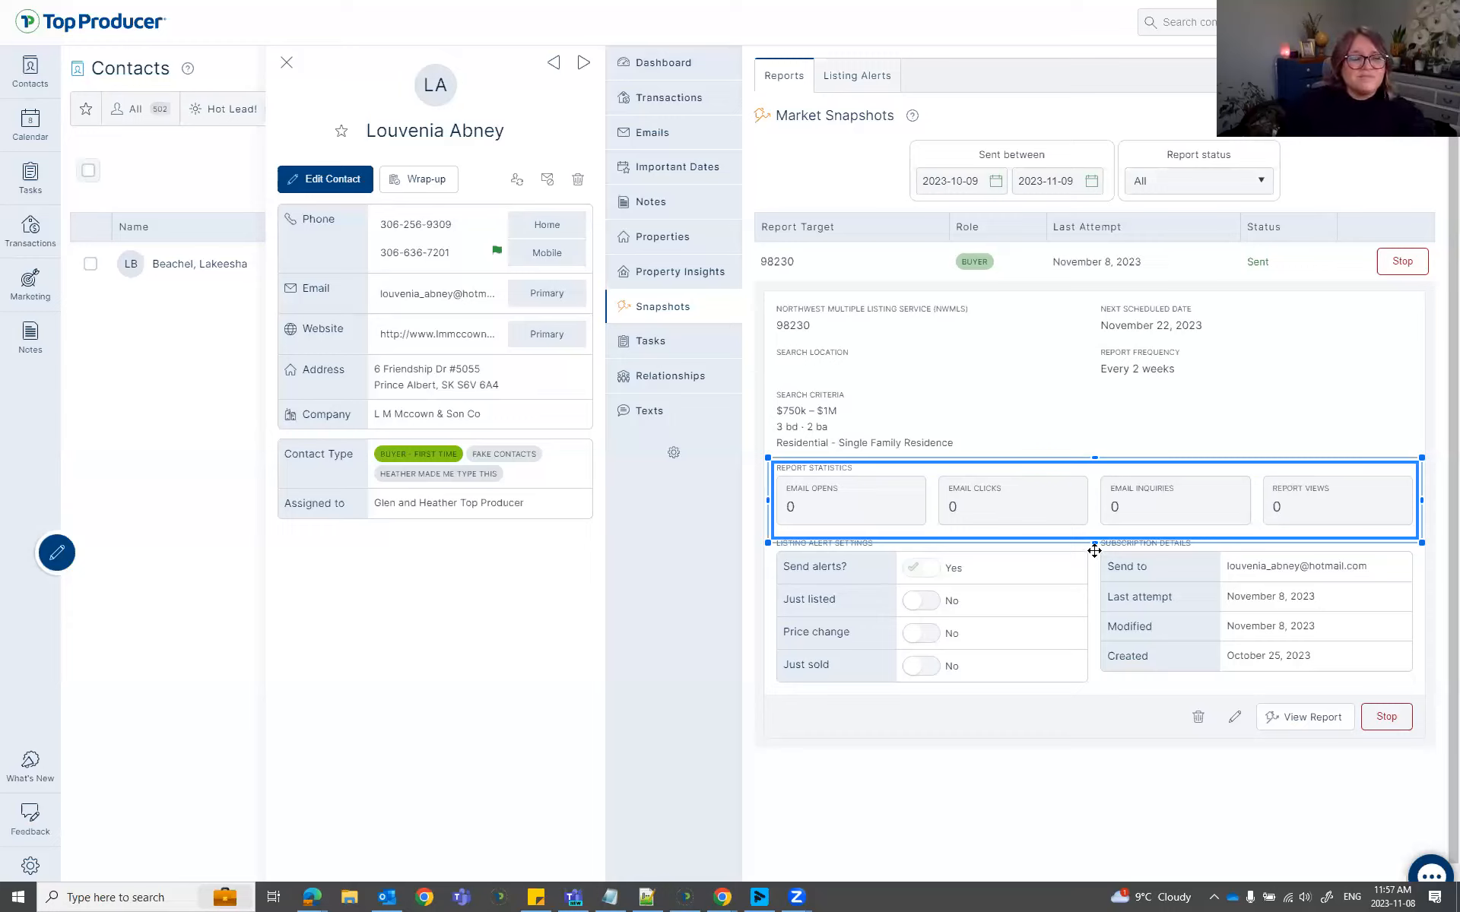
drag(1422, 679, 1092, 543)
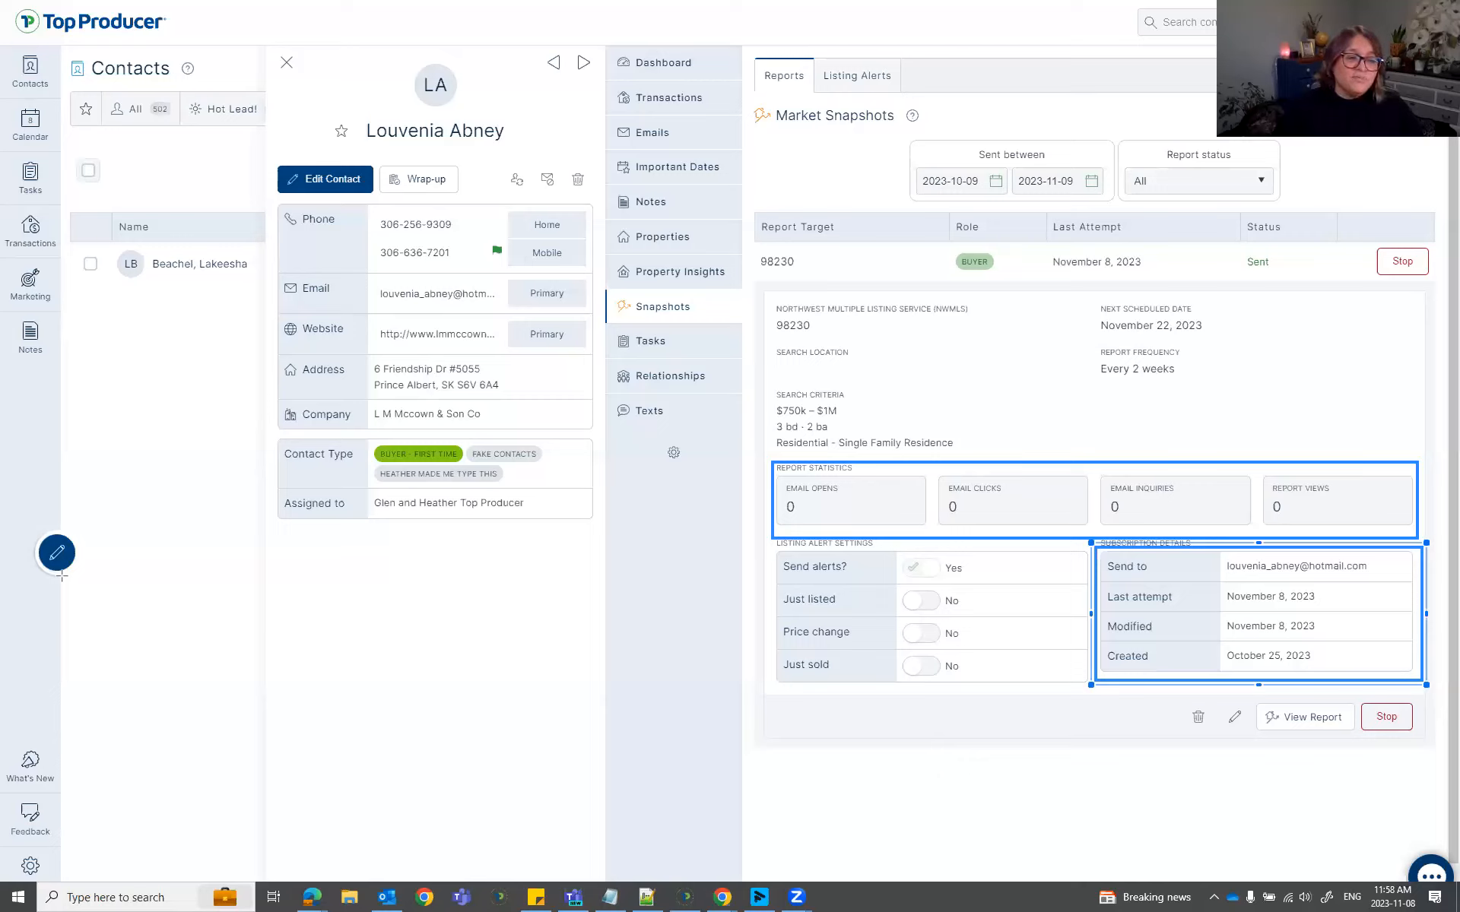
key(Escape)
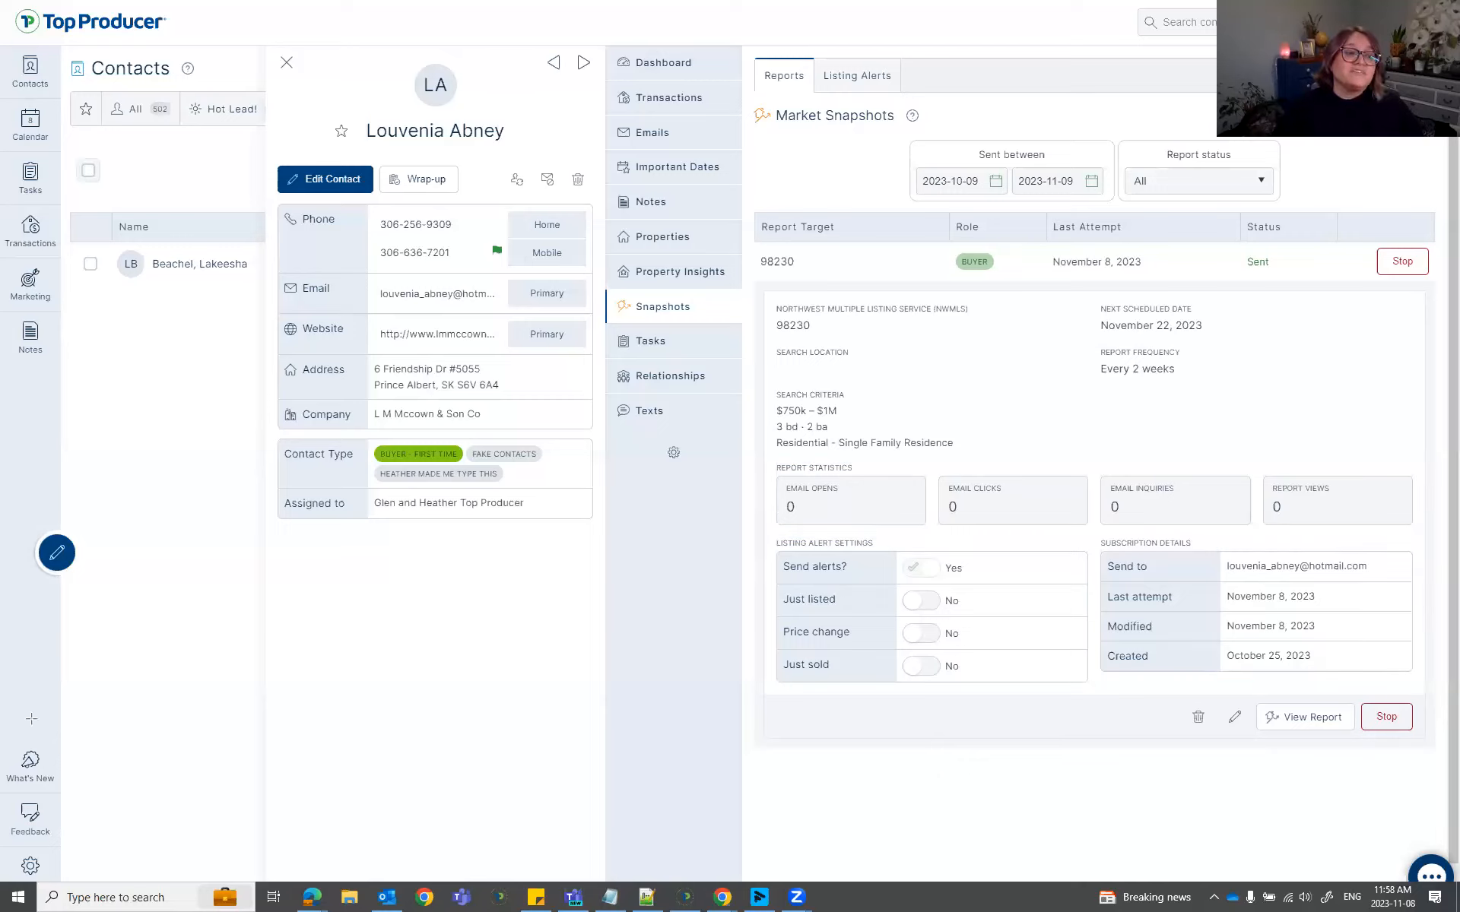
click(1322, 719)
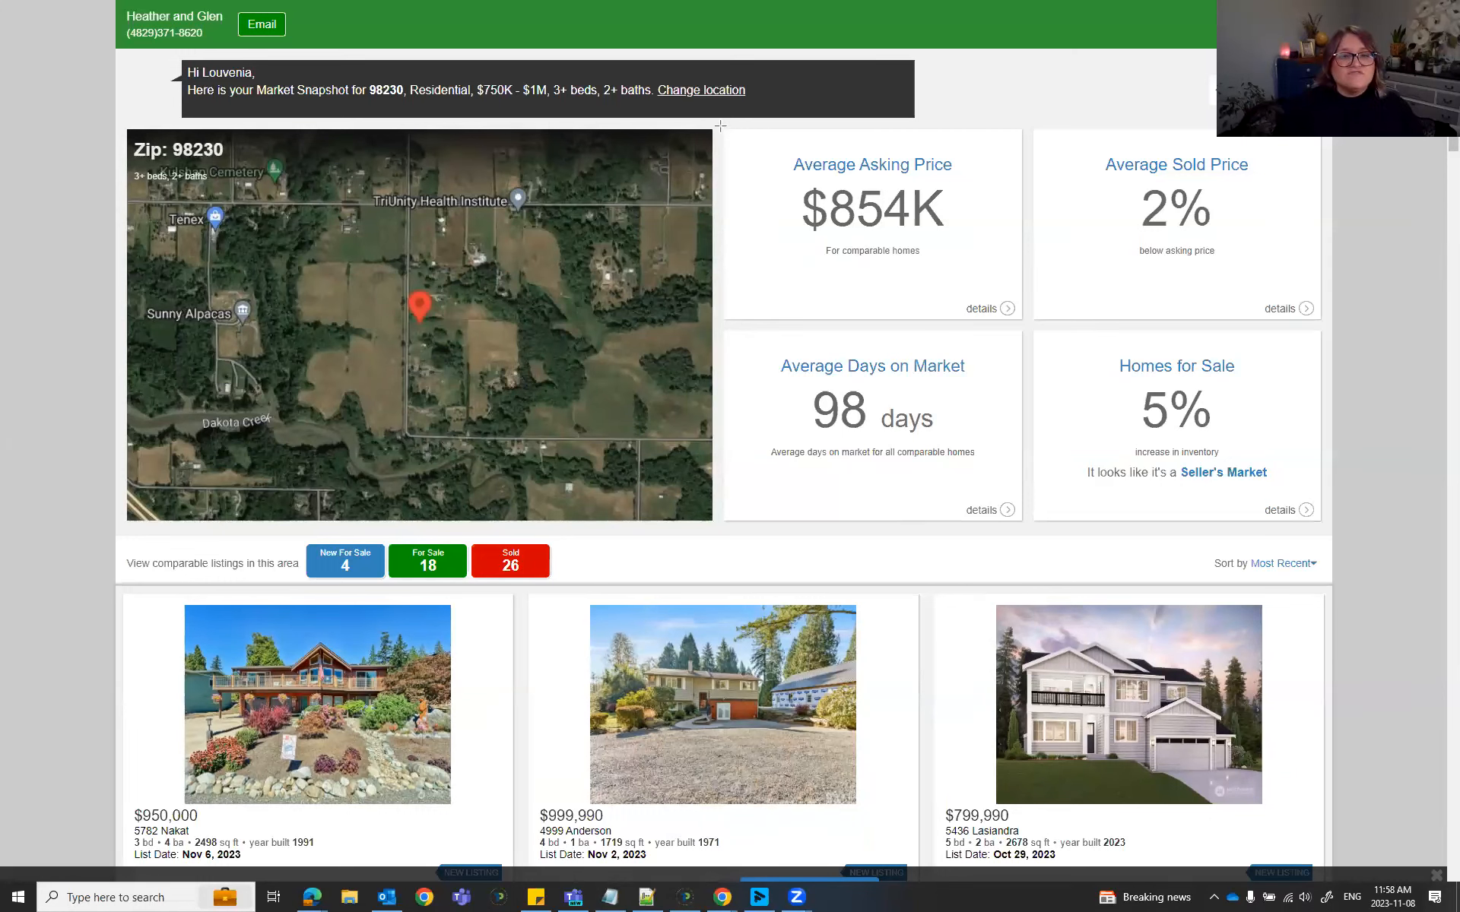
Highlight the four market stat cards and listing counts bar, then open the $950,000 listing.
drag(720, 126, 1332, 532)
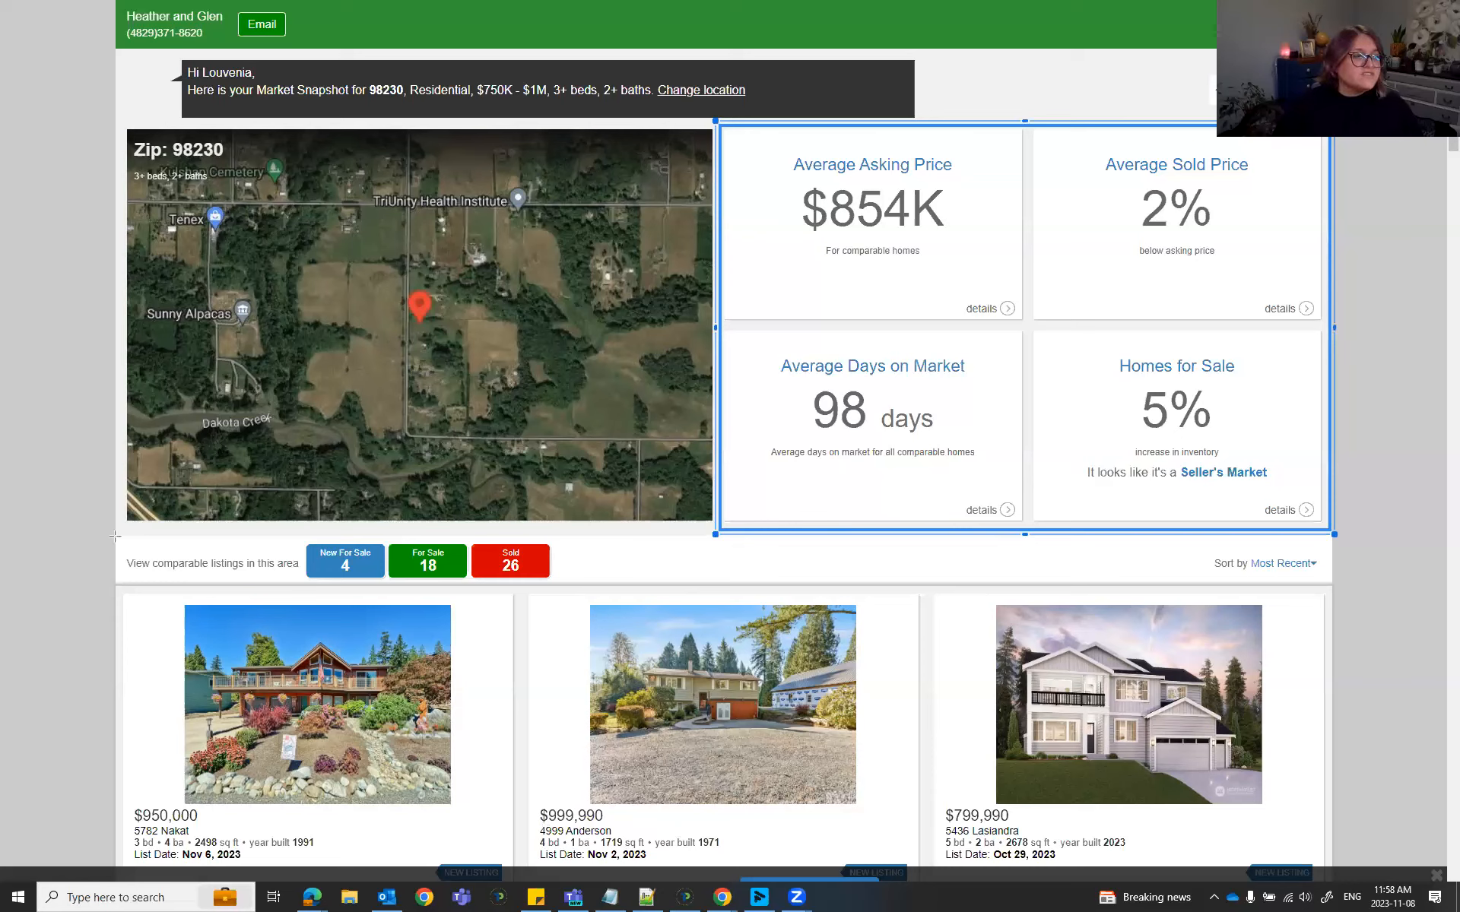
drag(112, 532, 574, 591)
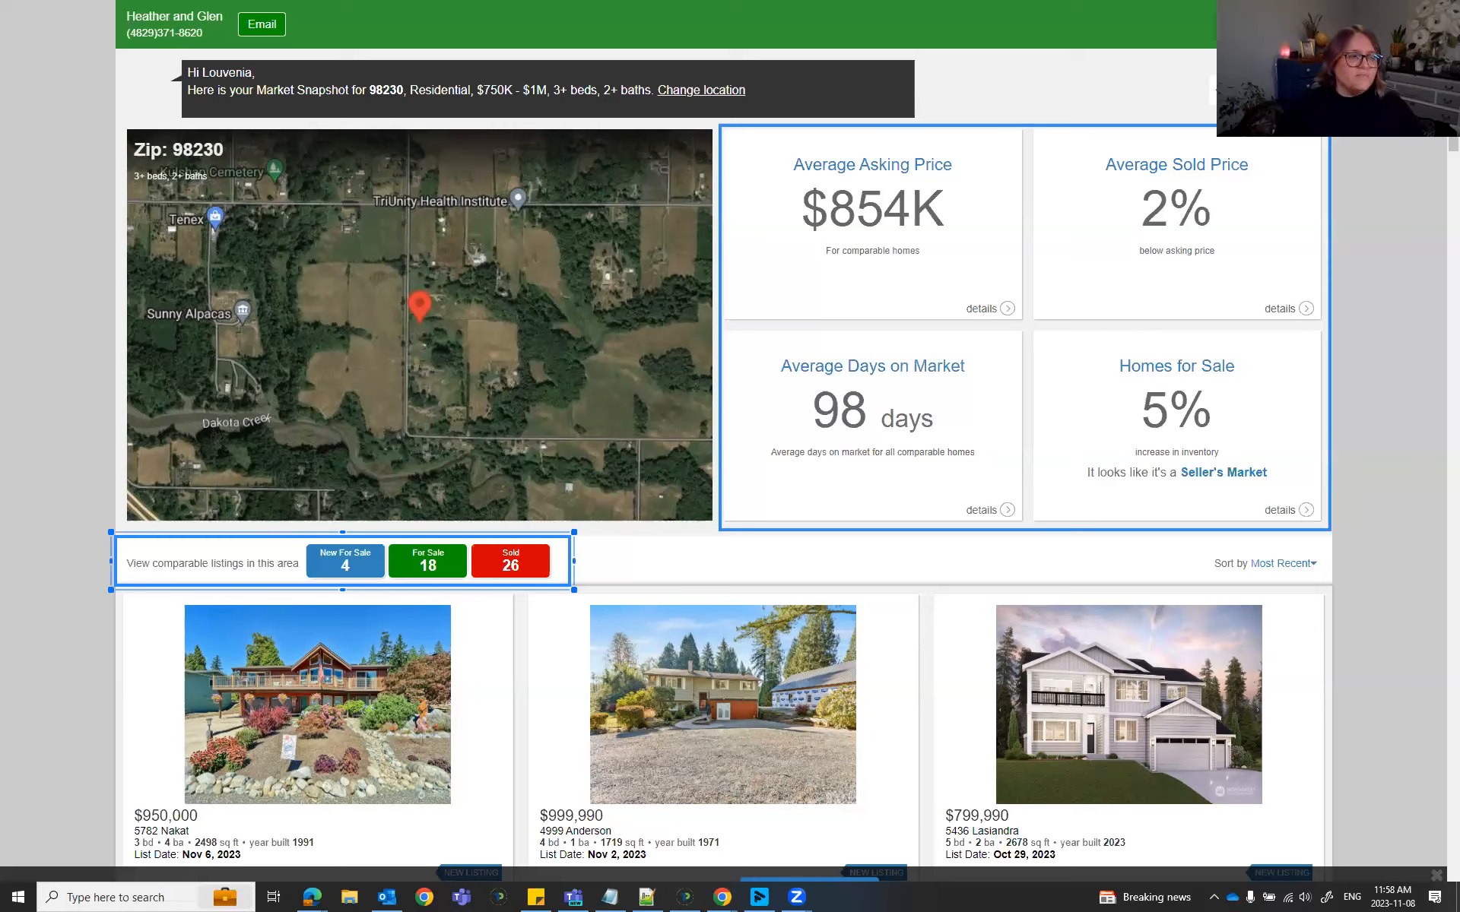
key(Escape)
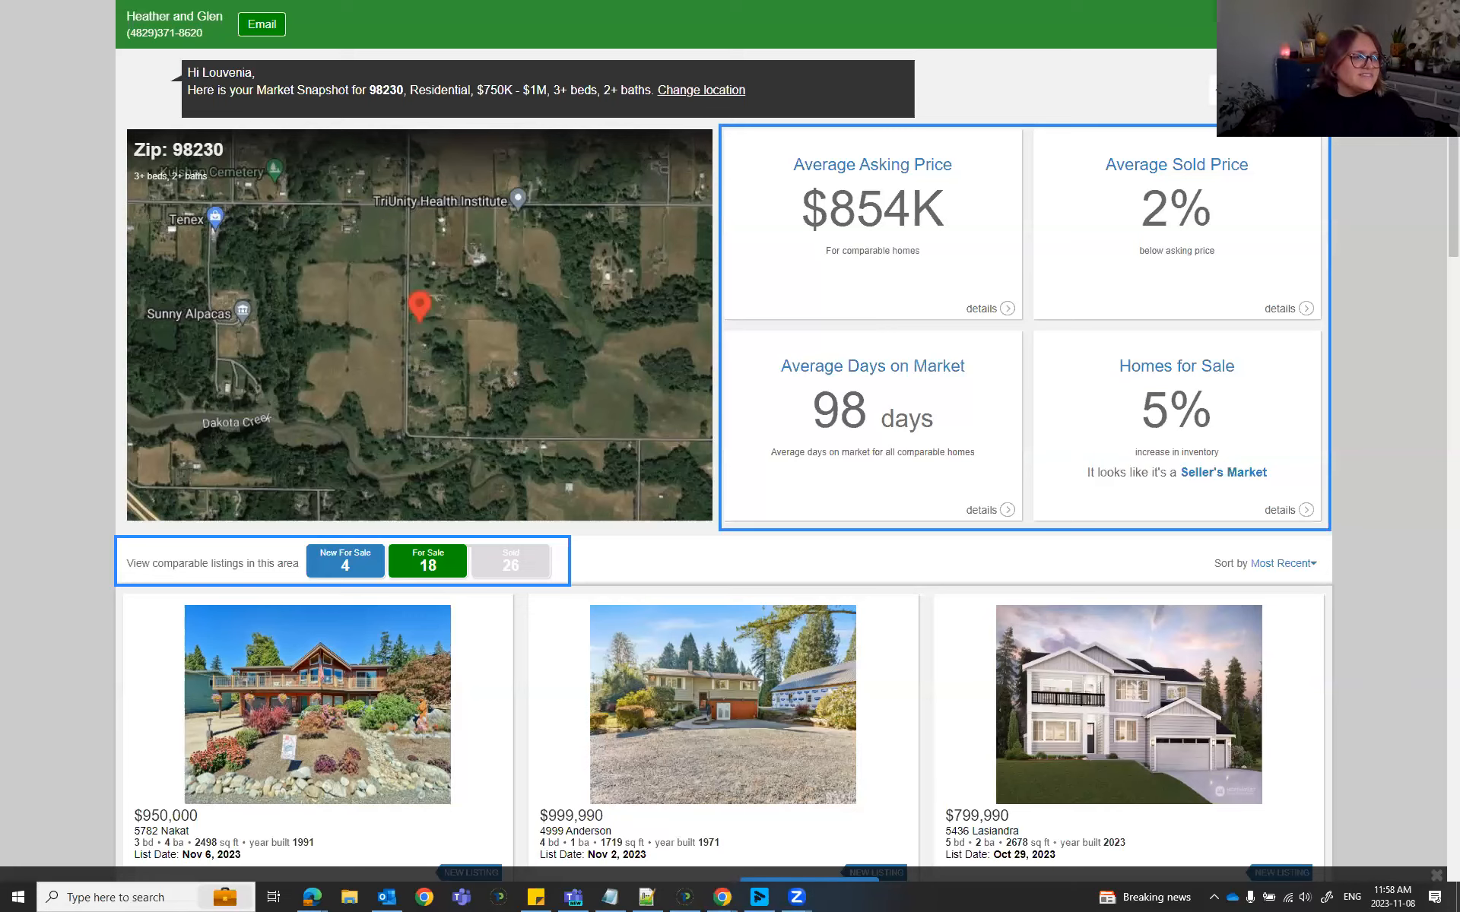
click(389, 734)
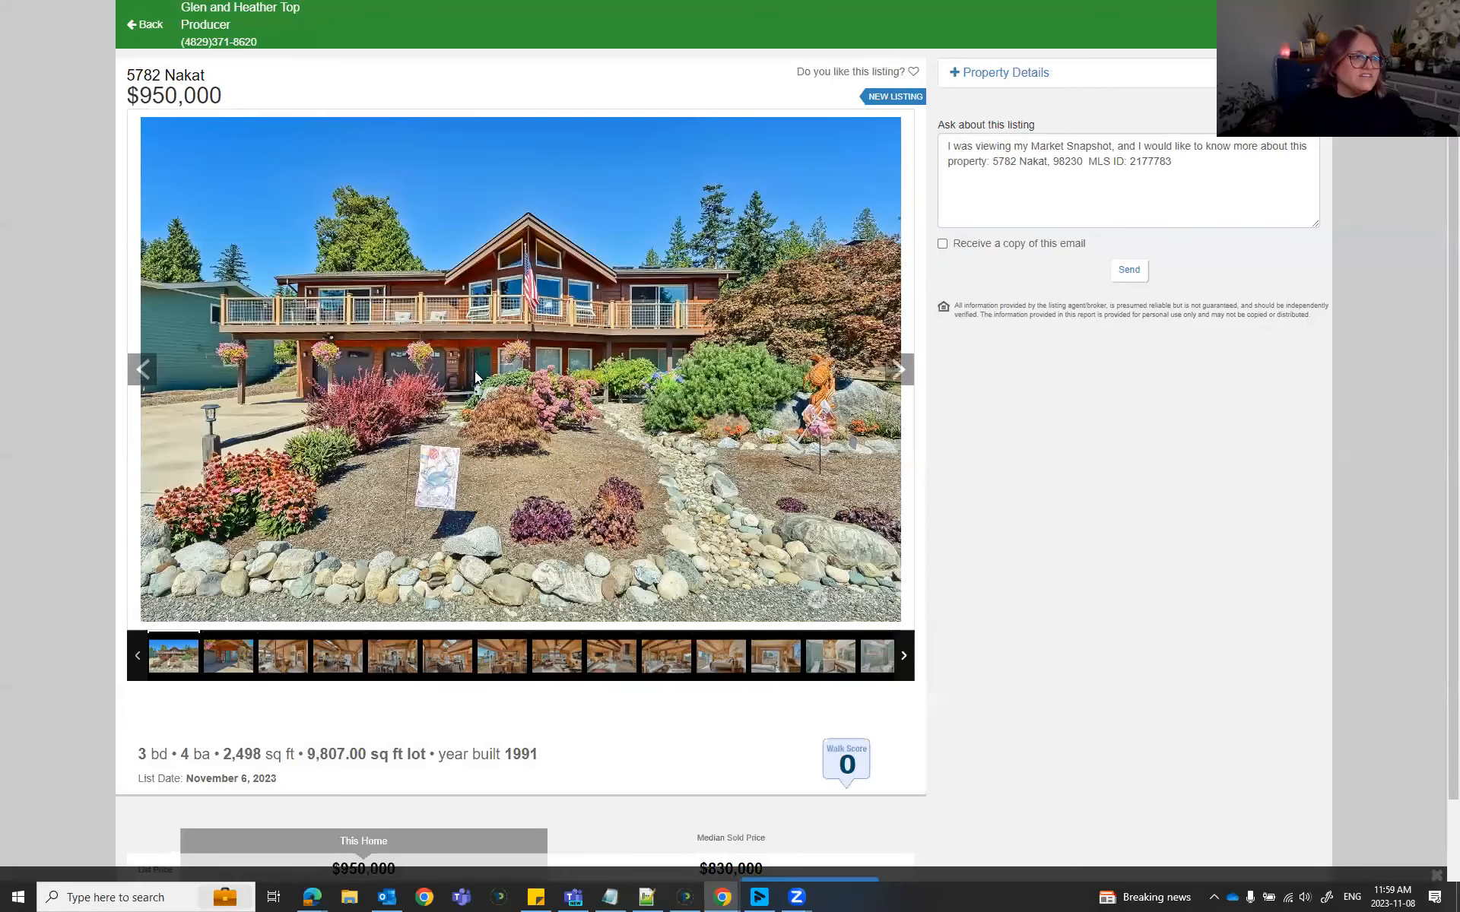
Page through four listing photos, like the listing, and open its Walk Score page.
click(899, 369)
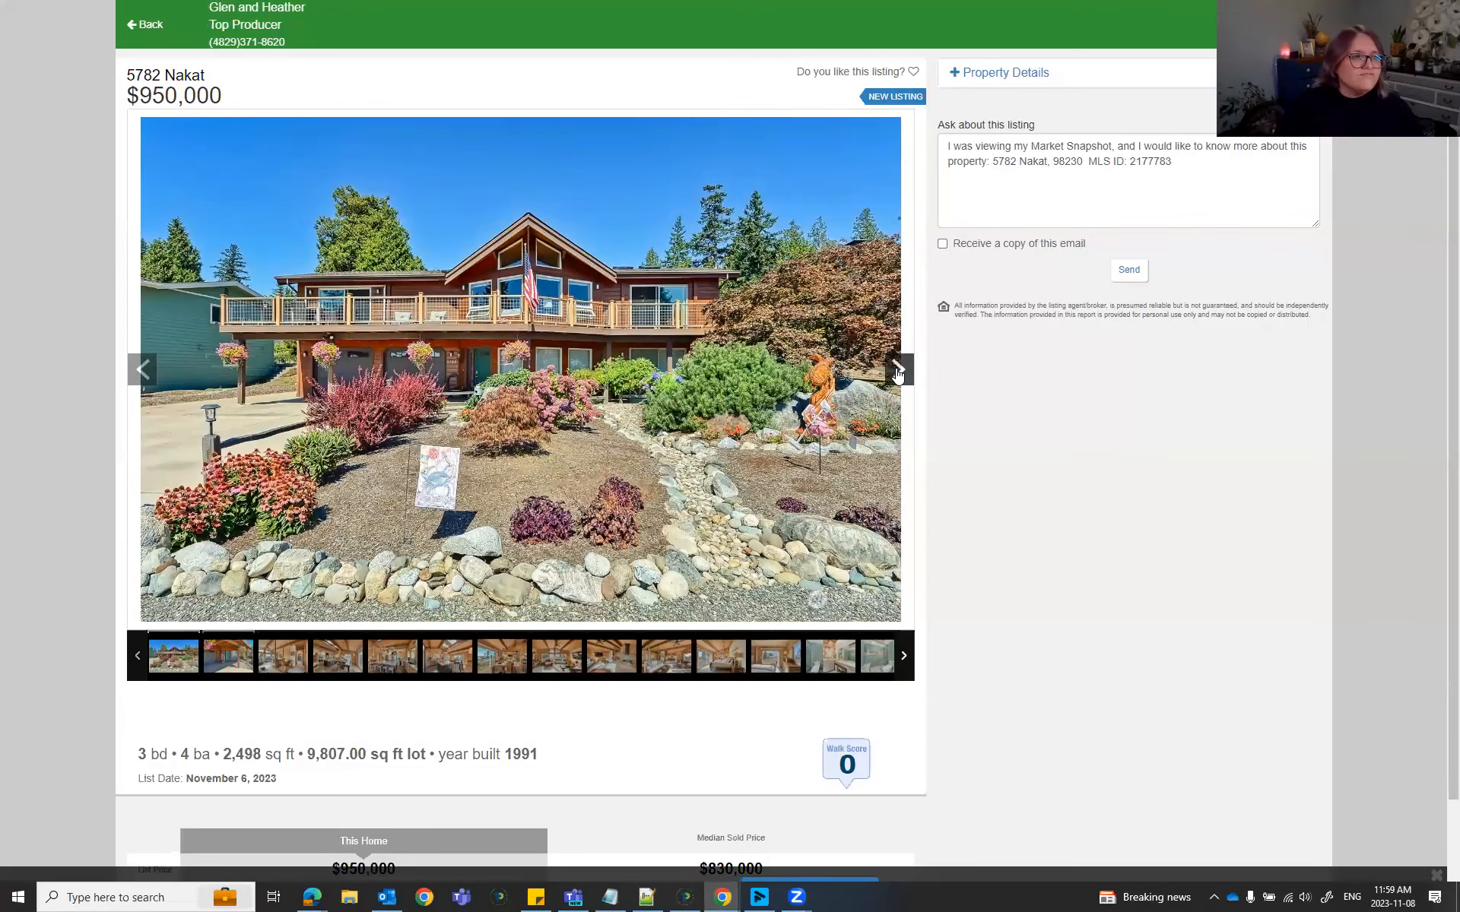
click(897, 371)
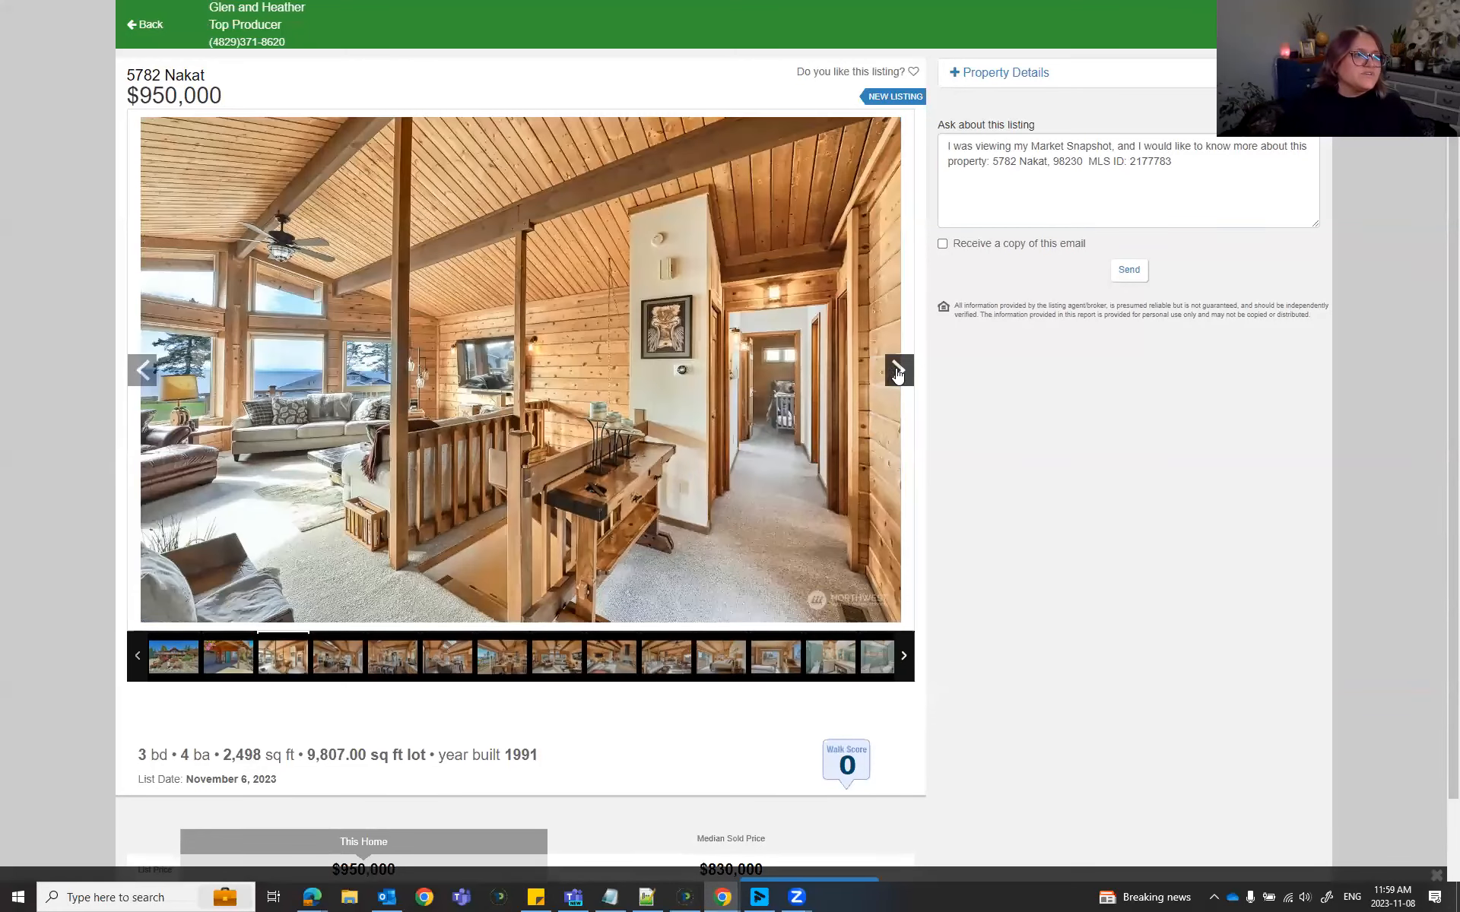
click(898, 370)
click(898, 371)
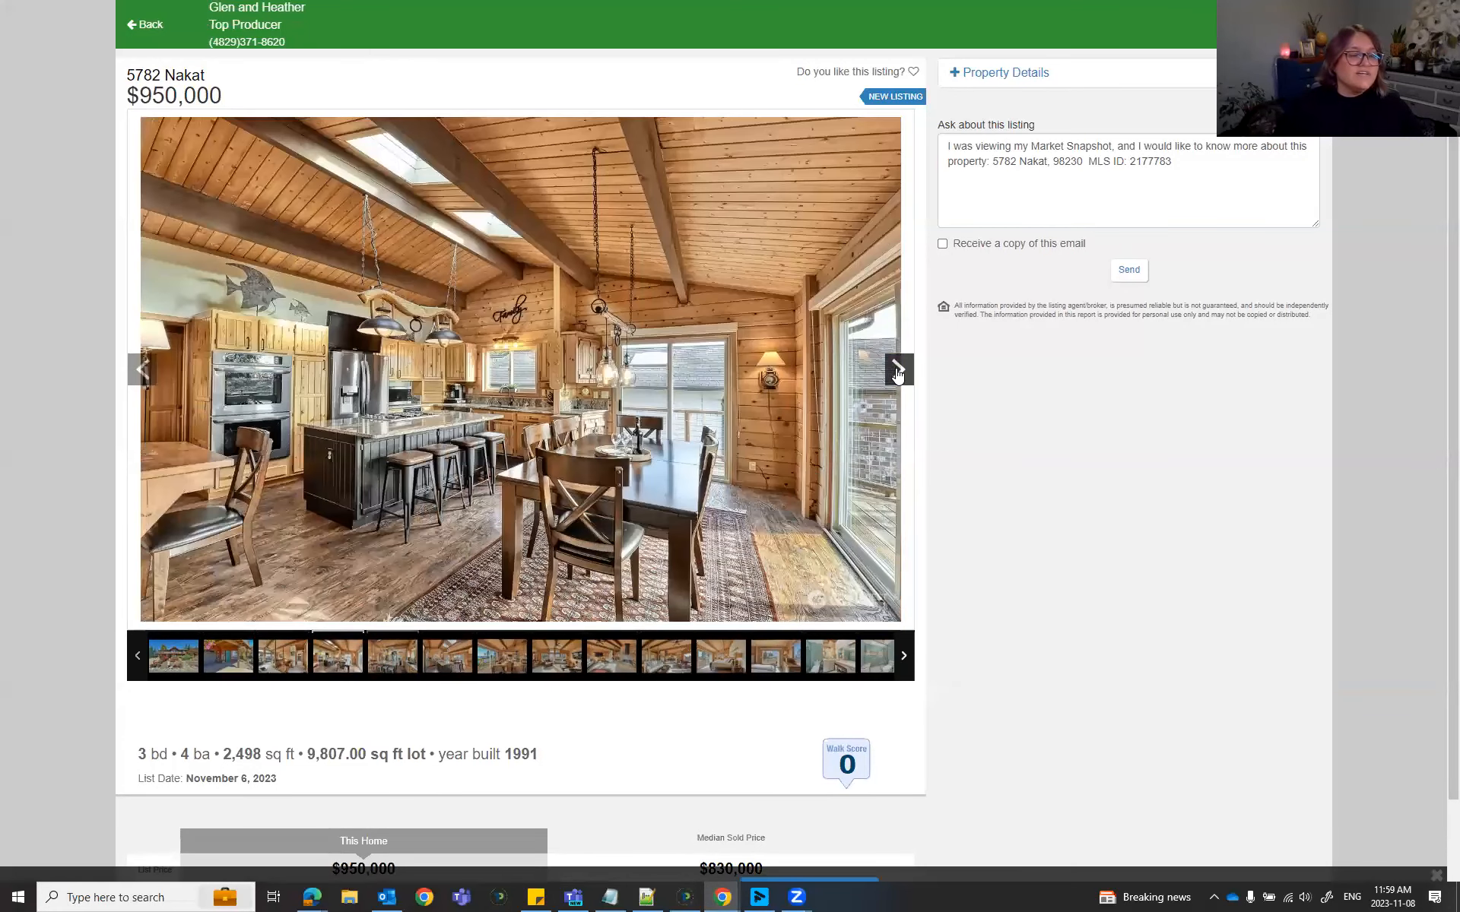
click(913, 71)
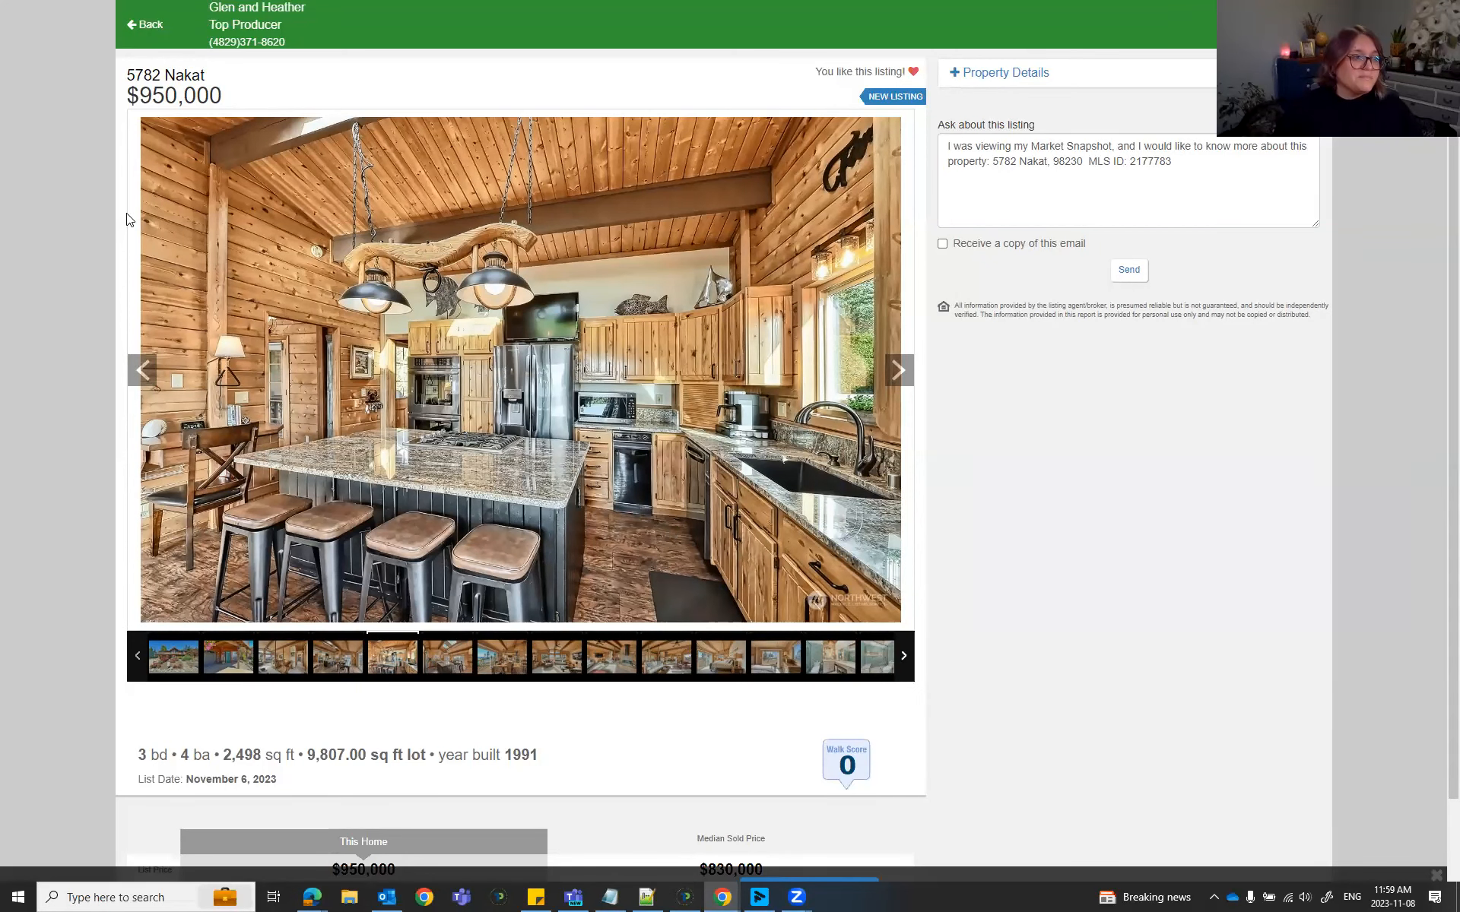
scroll(293, 495, down, 2)
click(848, 650)
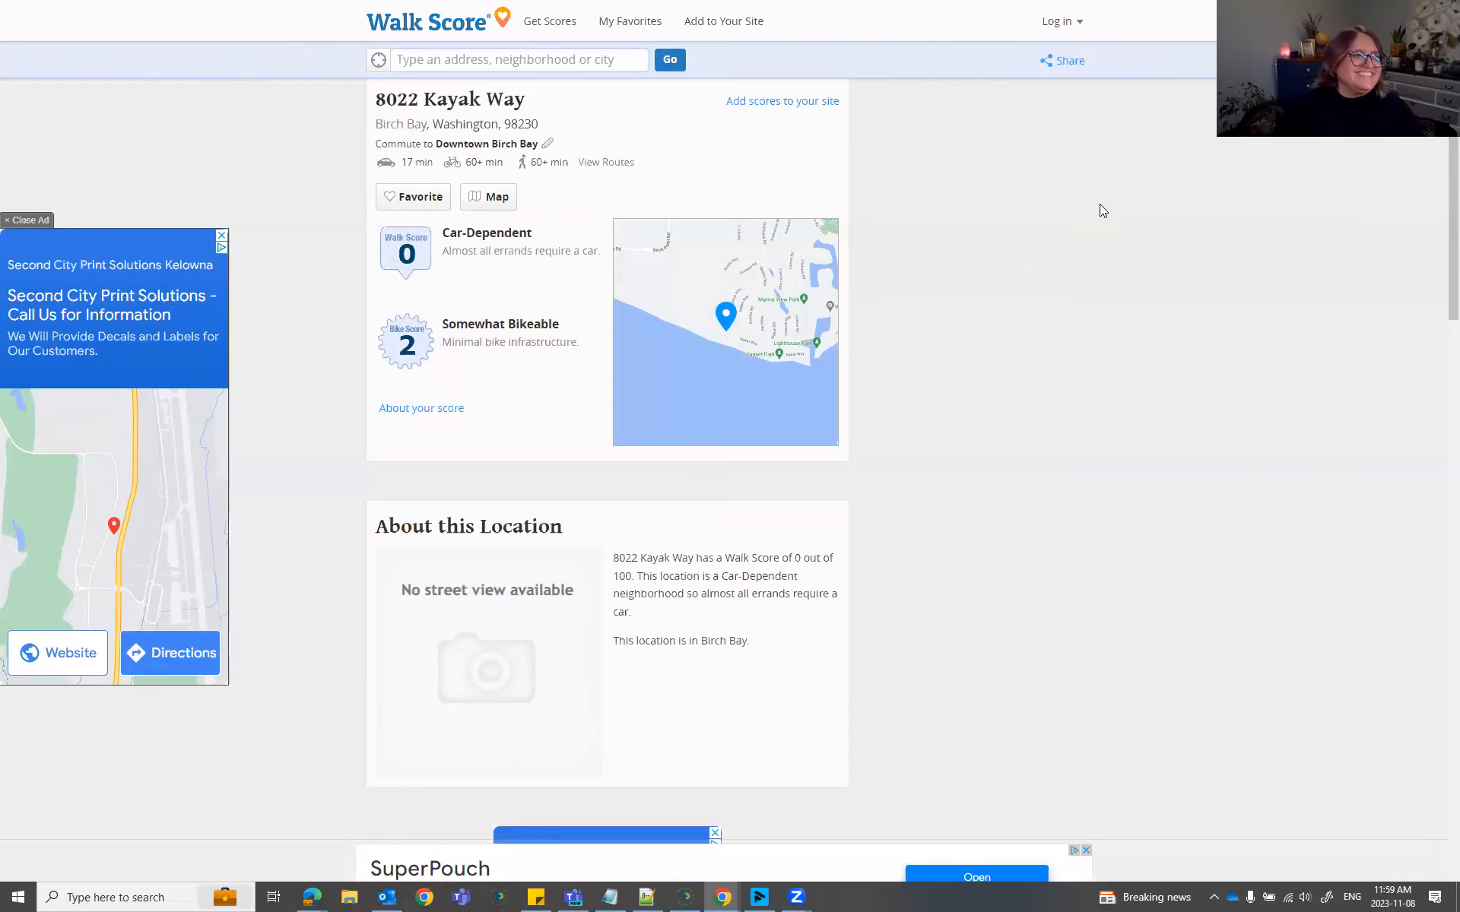
Leave full screen and return to the $950,000 Market Snapshot listing page.
key(F11)
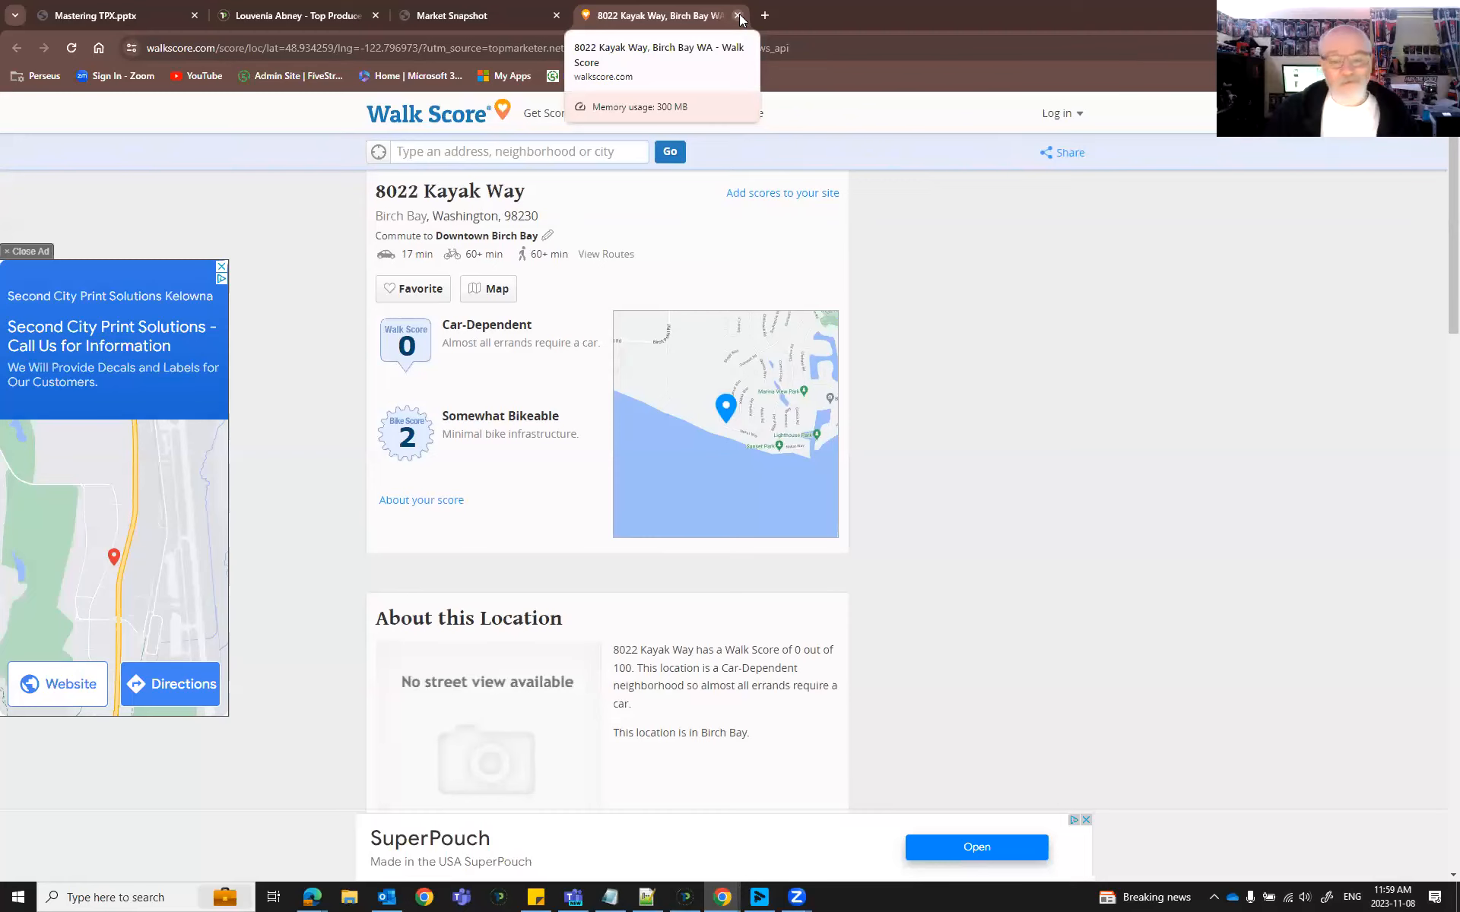
key(ctrl+Page_Up)
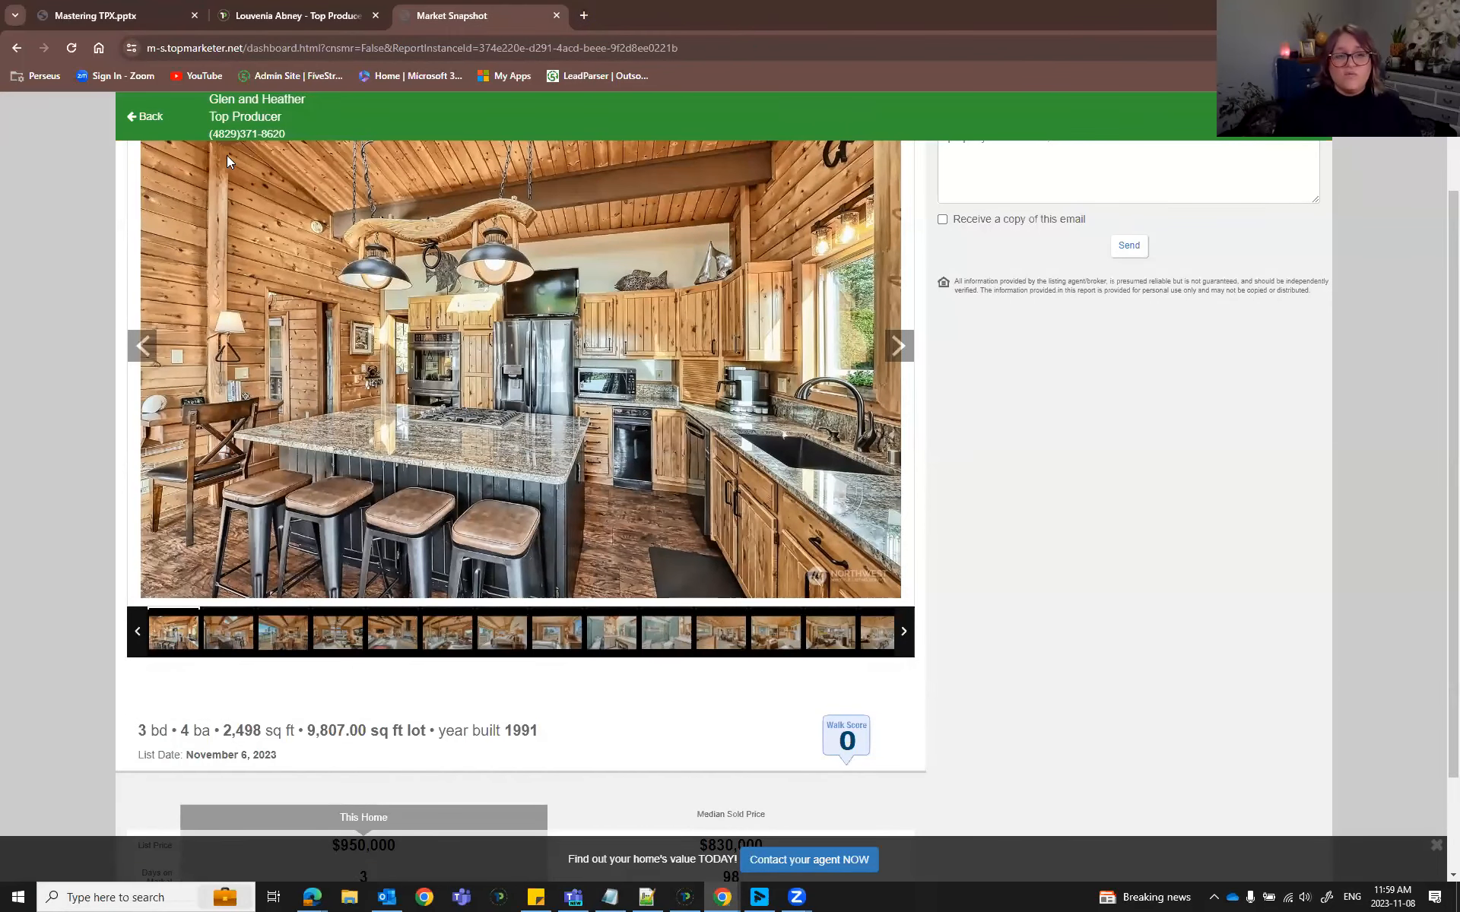
Go back to the 98230 report dashboard and show it full screen.
click(152, 118)
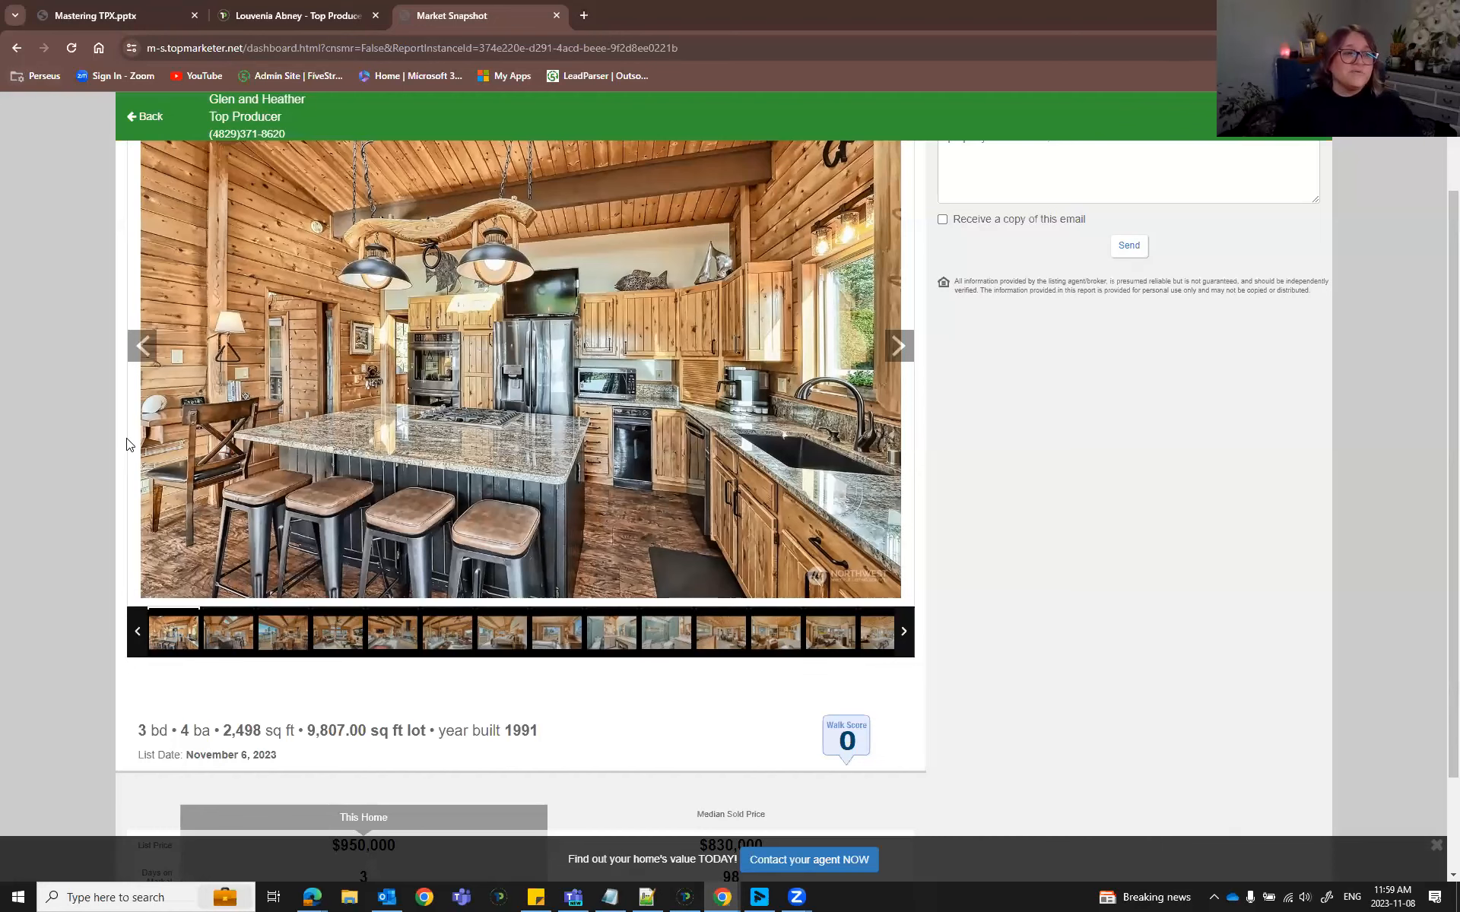
key(F11)
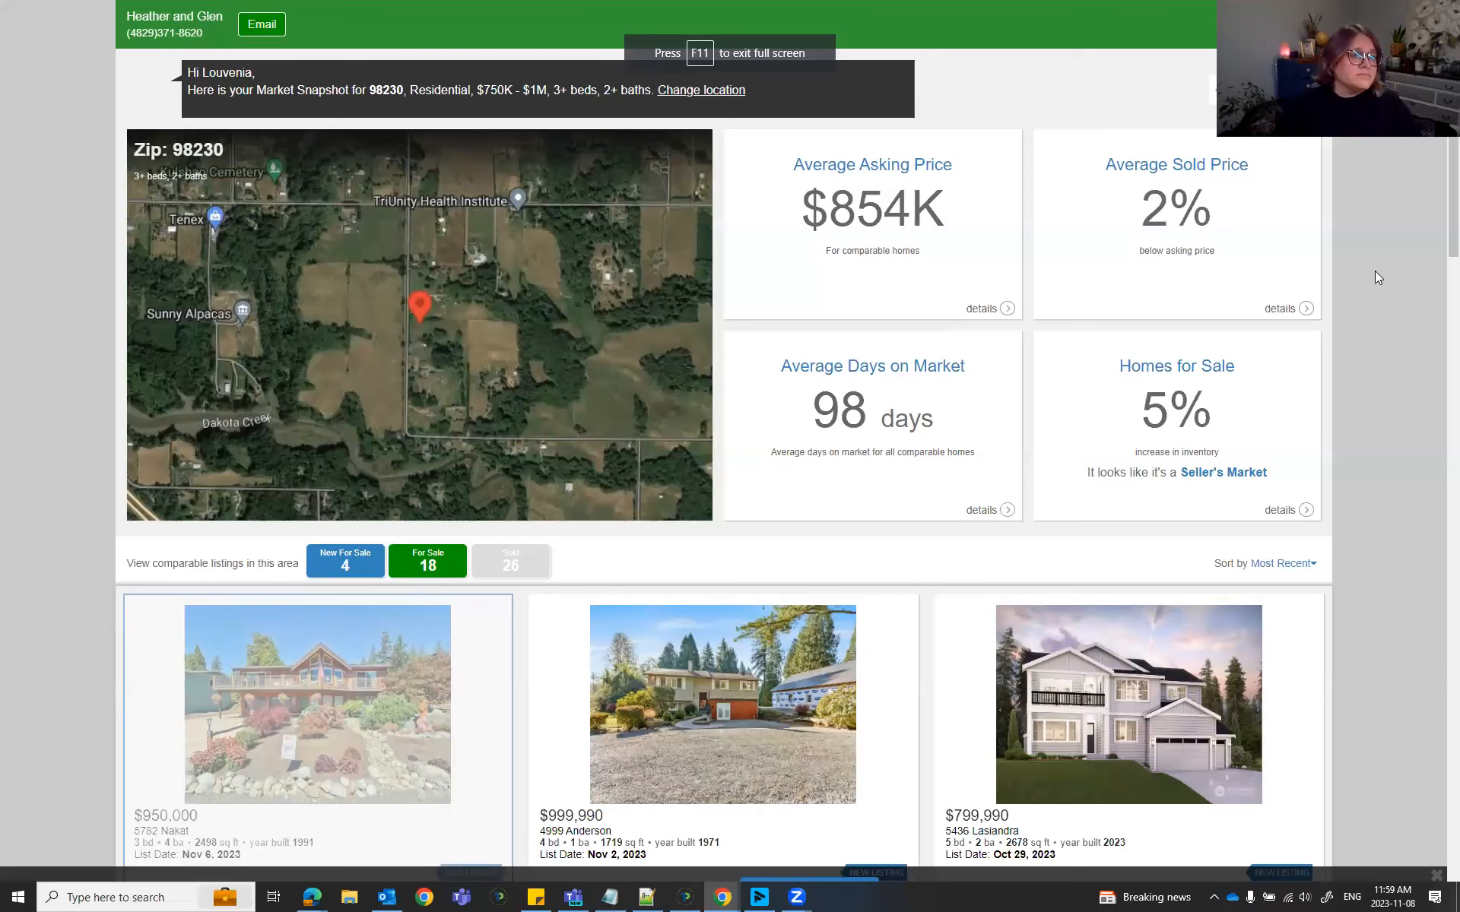
key(alt+Tab)
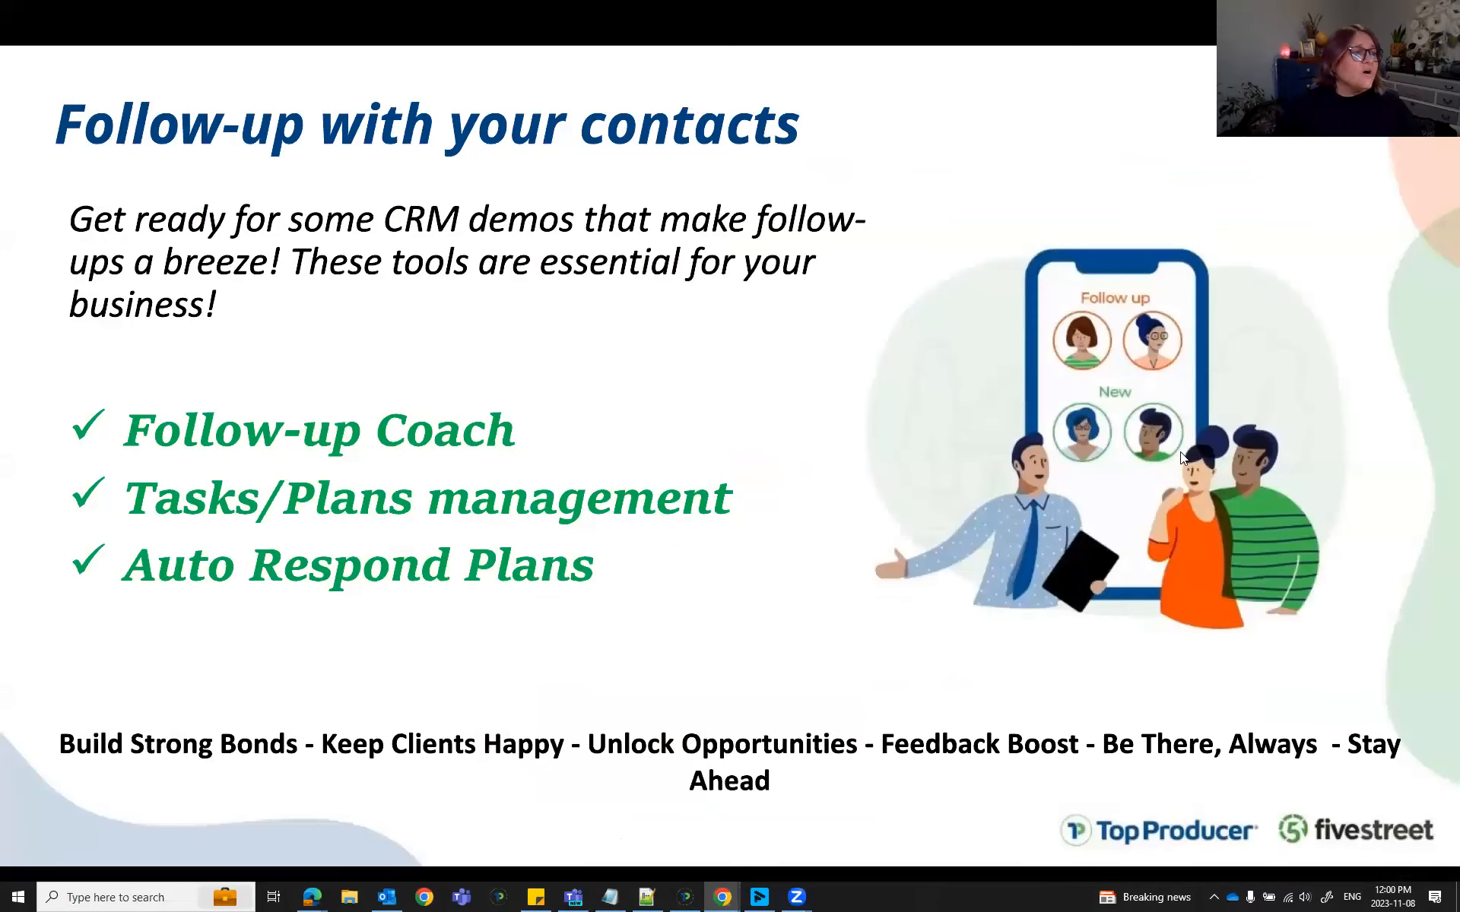
key(alt+Tab)
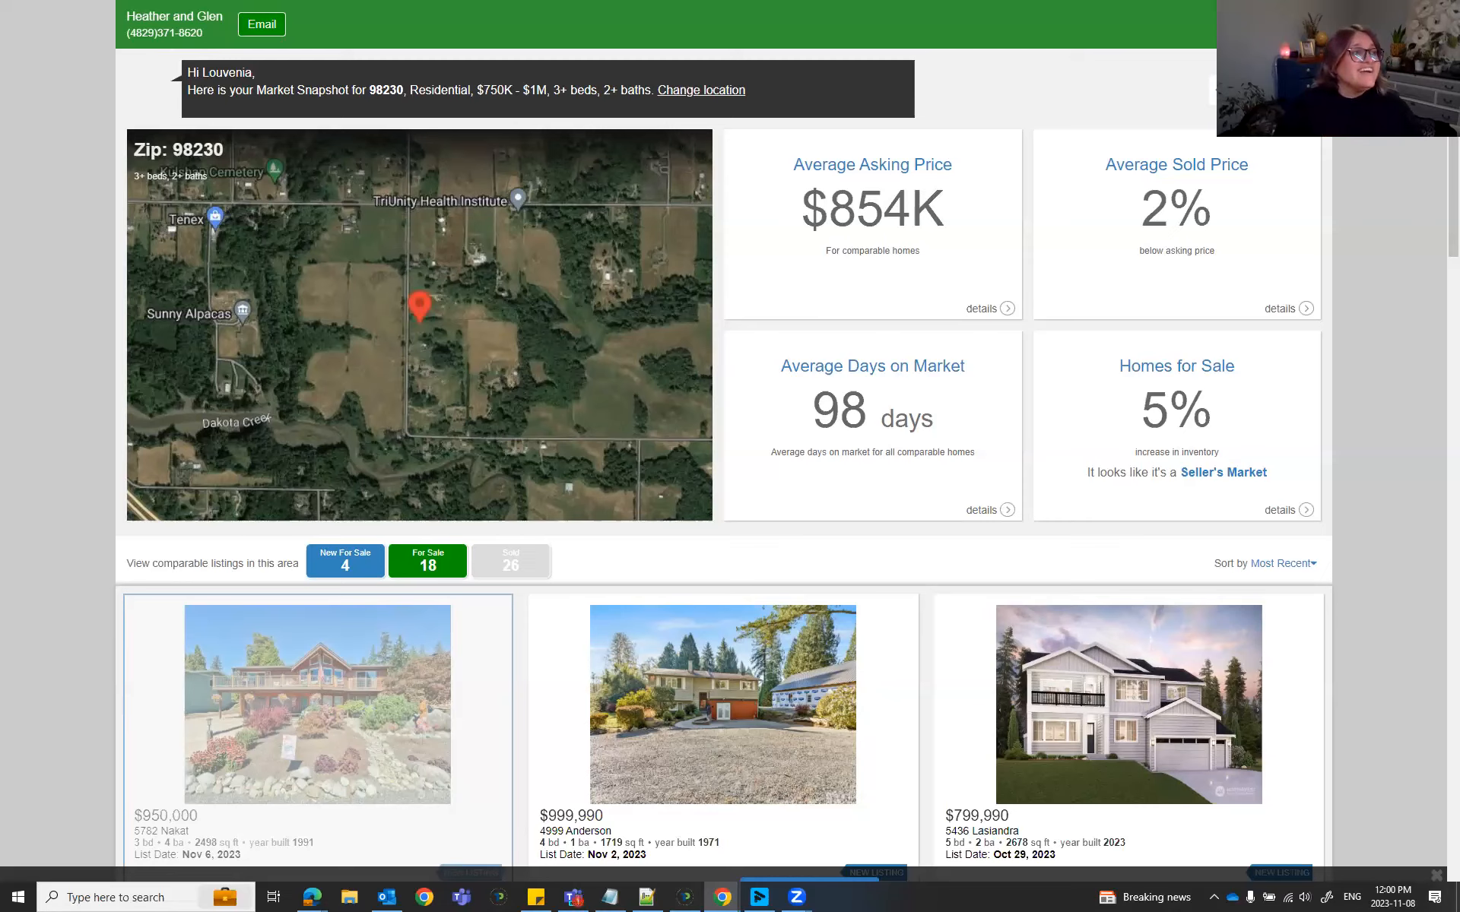
Scroll through the comparable listings to the footer and highlight the agent contact block.
scroll(790, 403, down, 20)
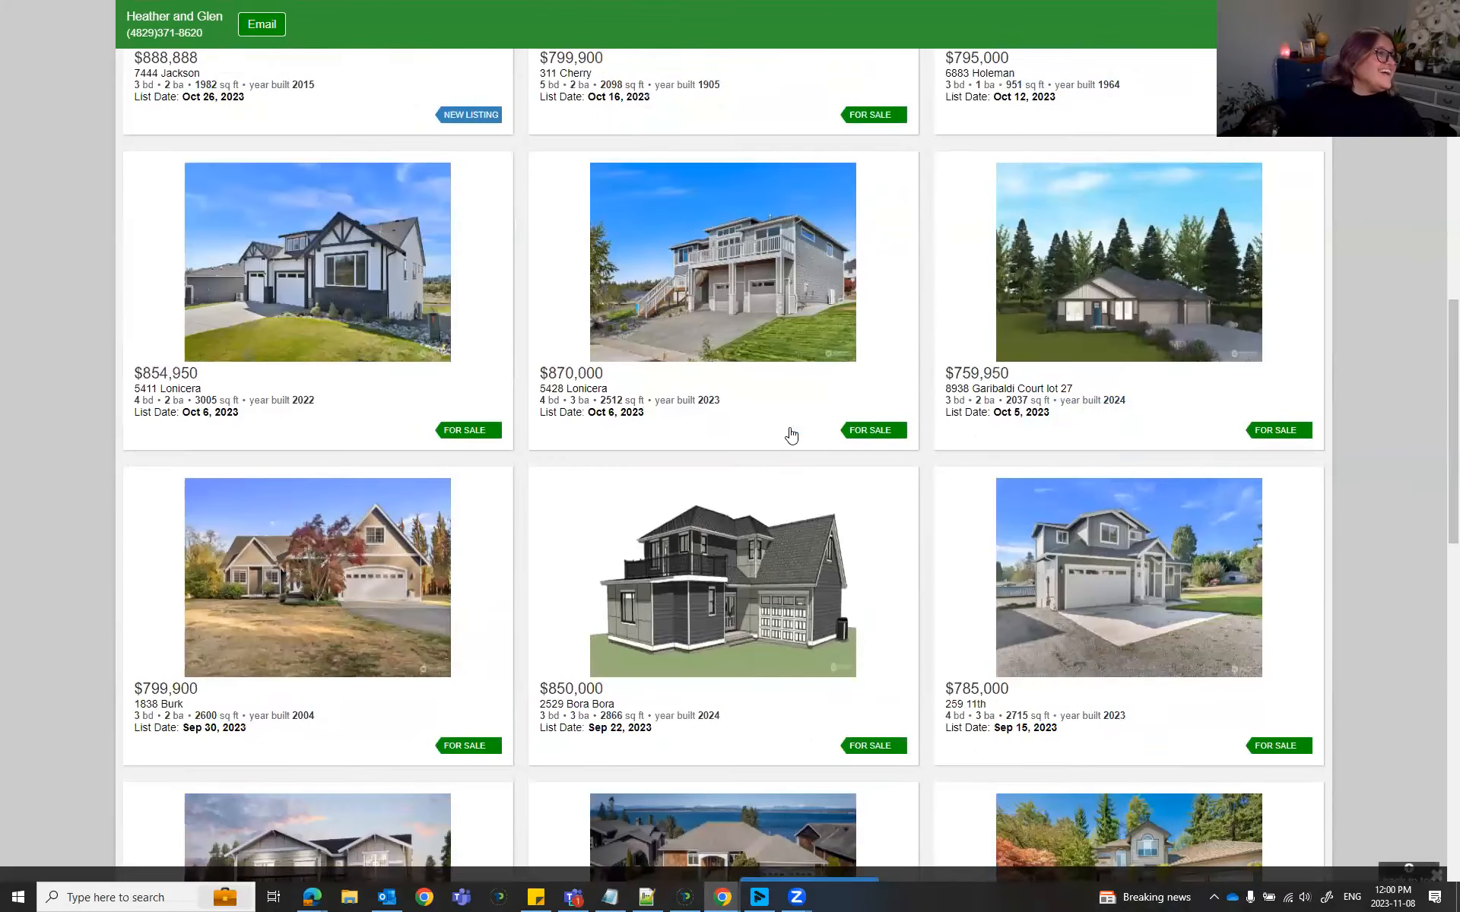
scroll(790, 445, down, 8)
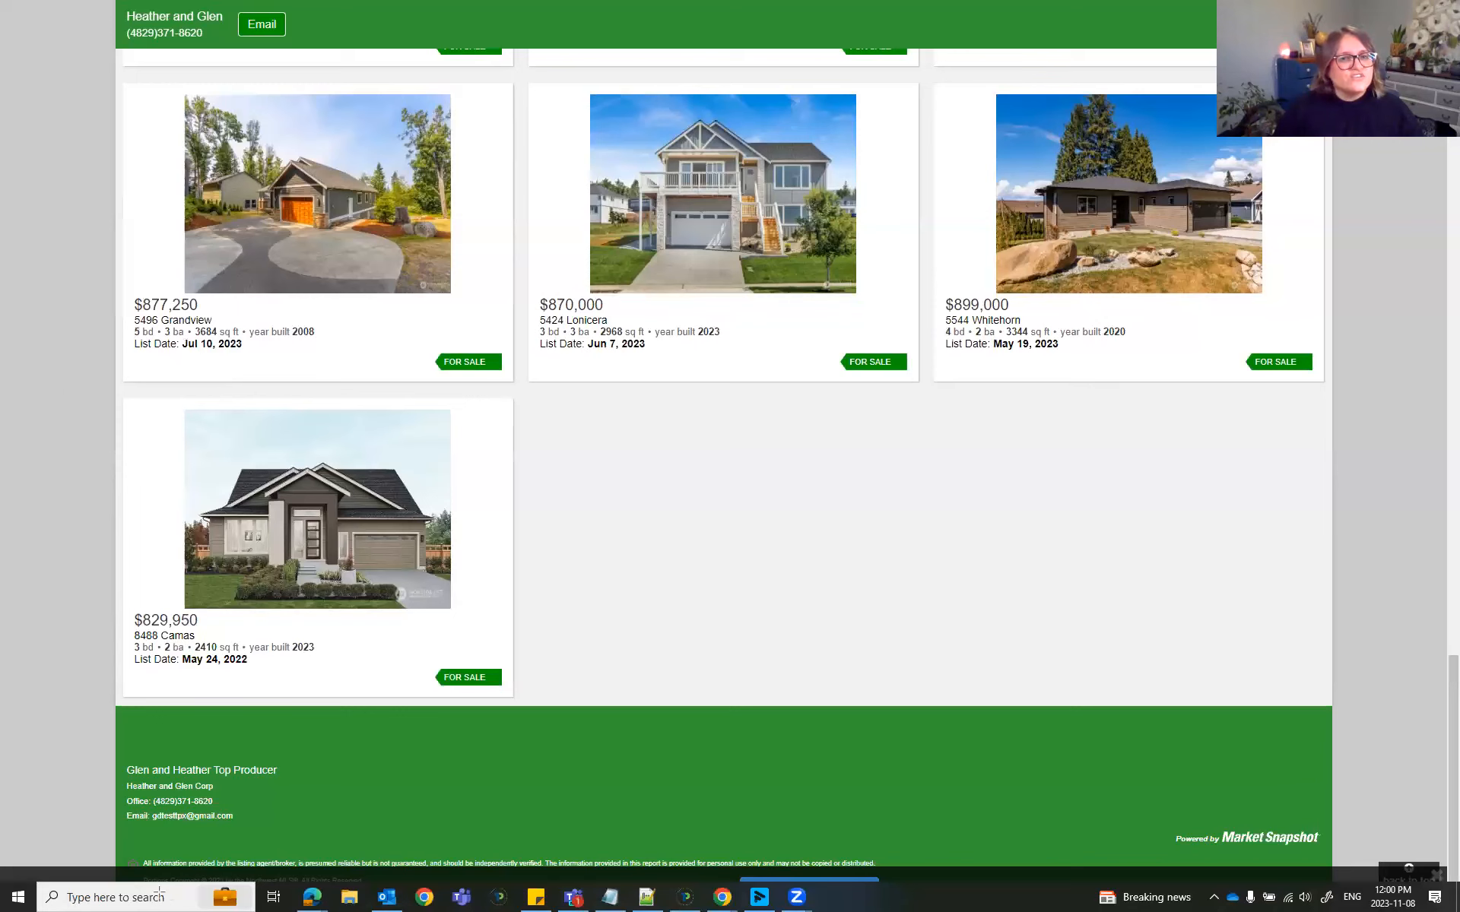
drag(114, 709, 502, 841)
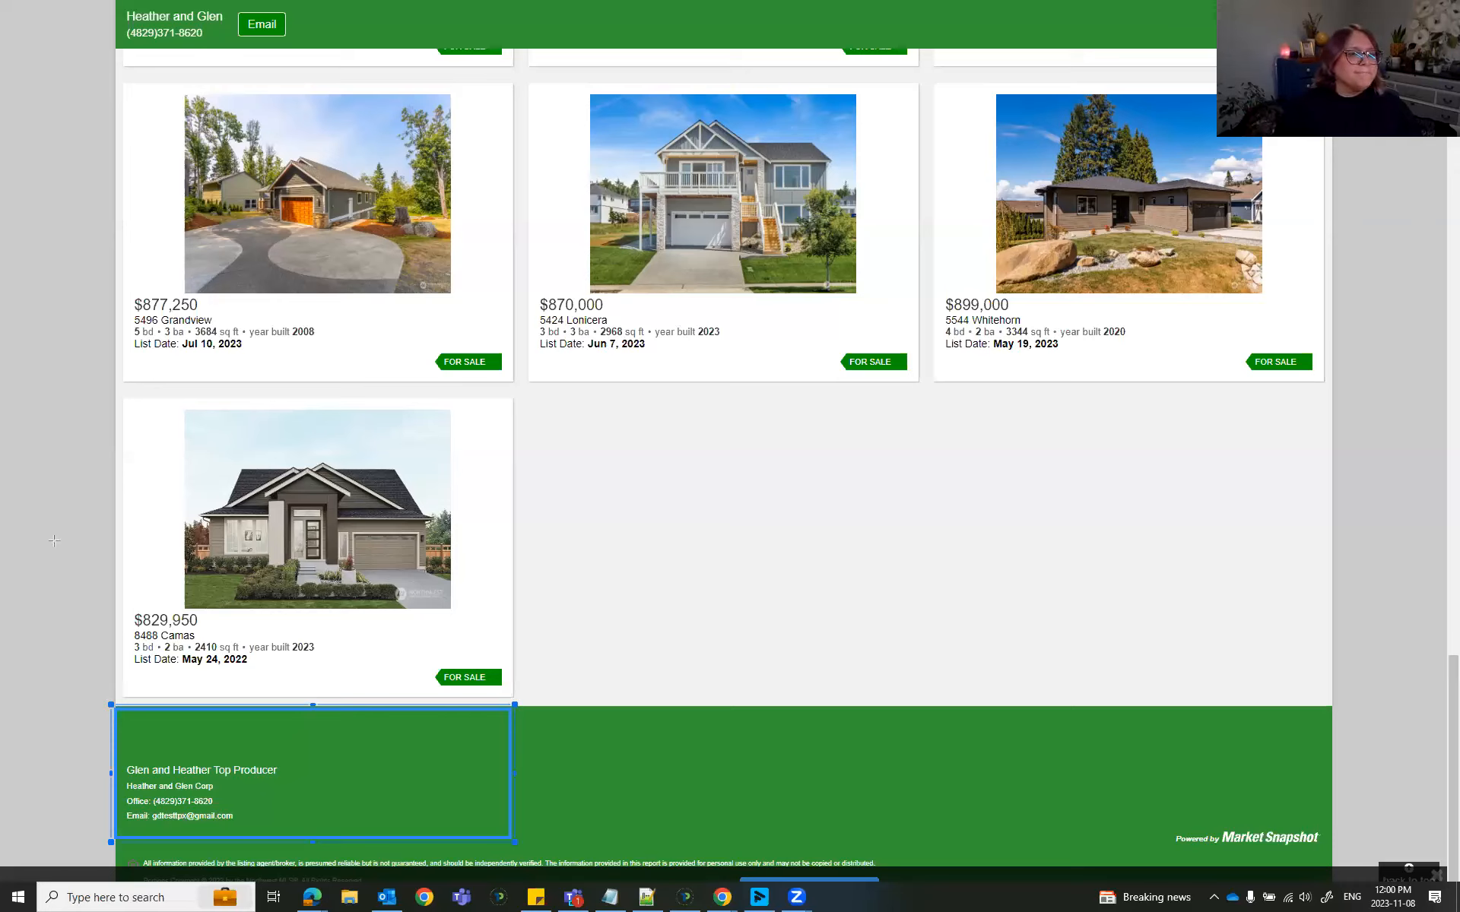
click(64, 685)
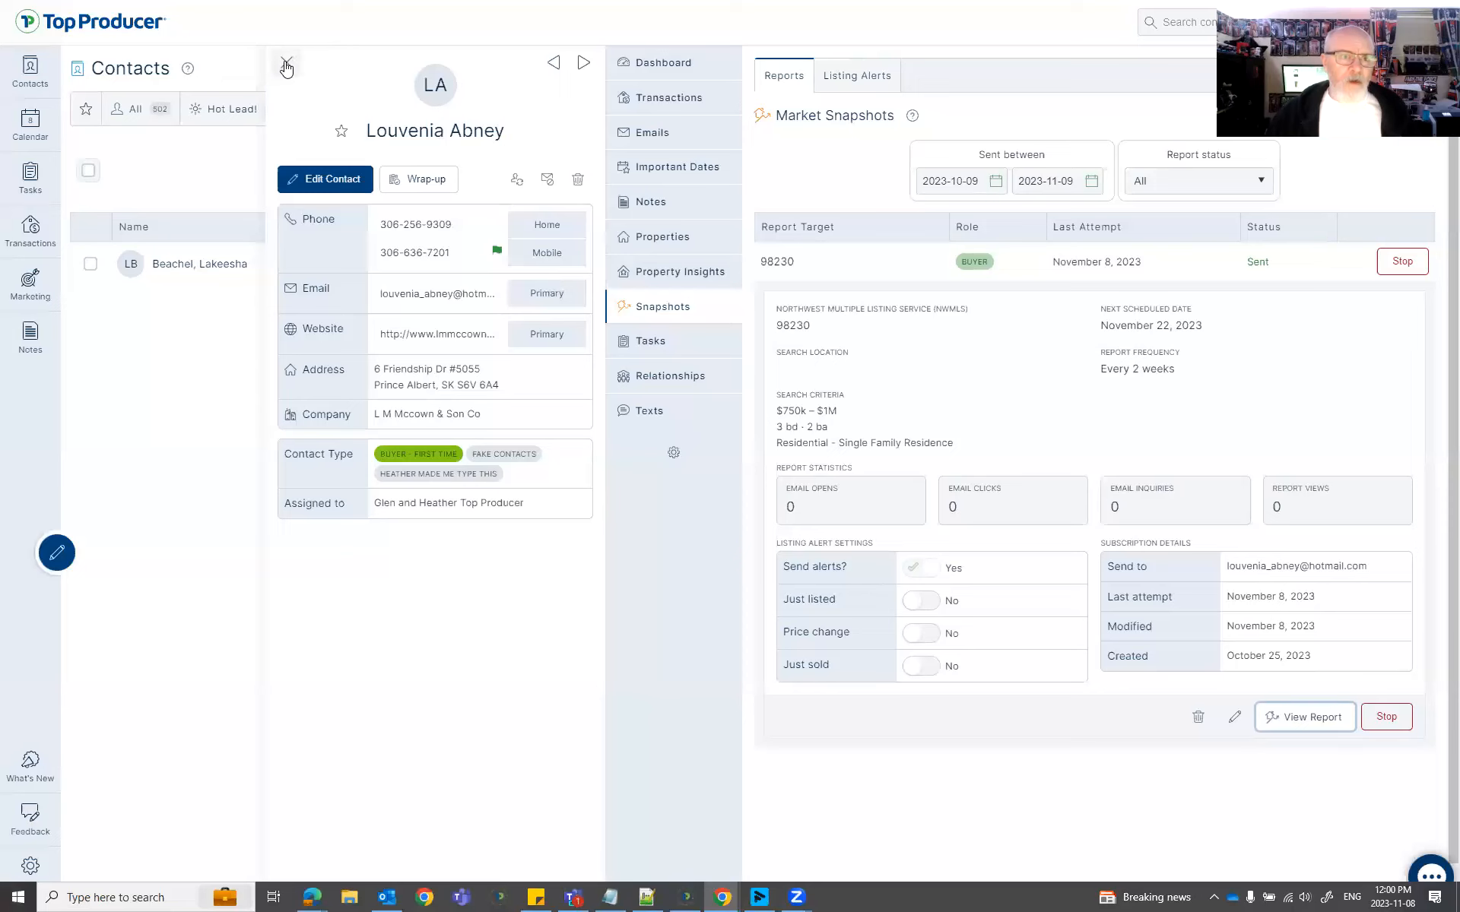
Close the contact record and the Market Snapshot tab, keeping the browser full screen.
click(288, 64)
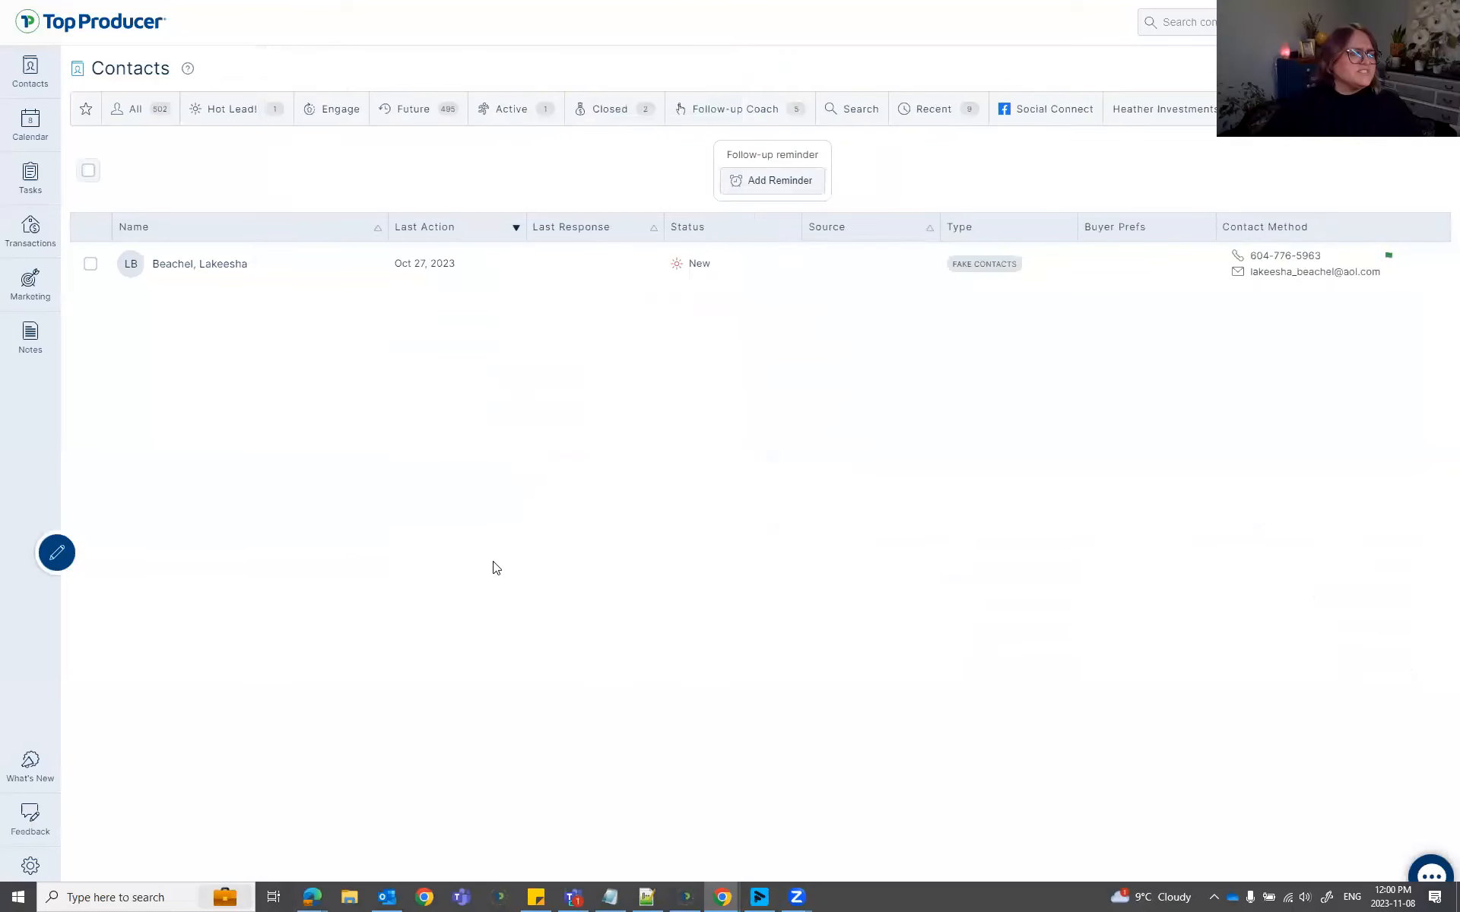
key(F11)
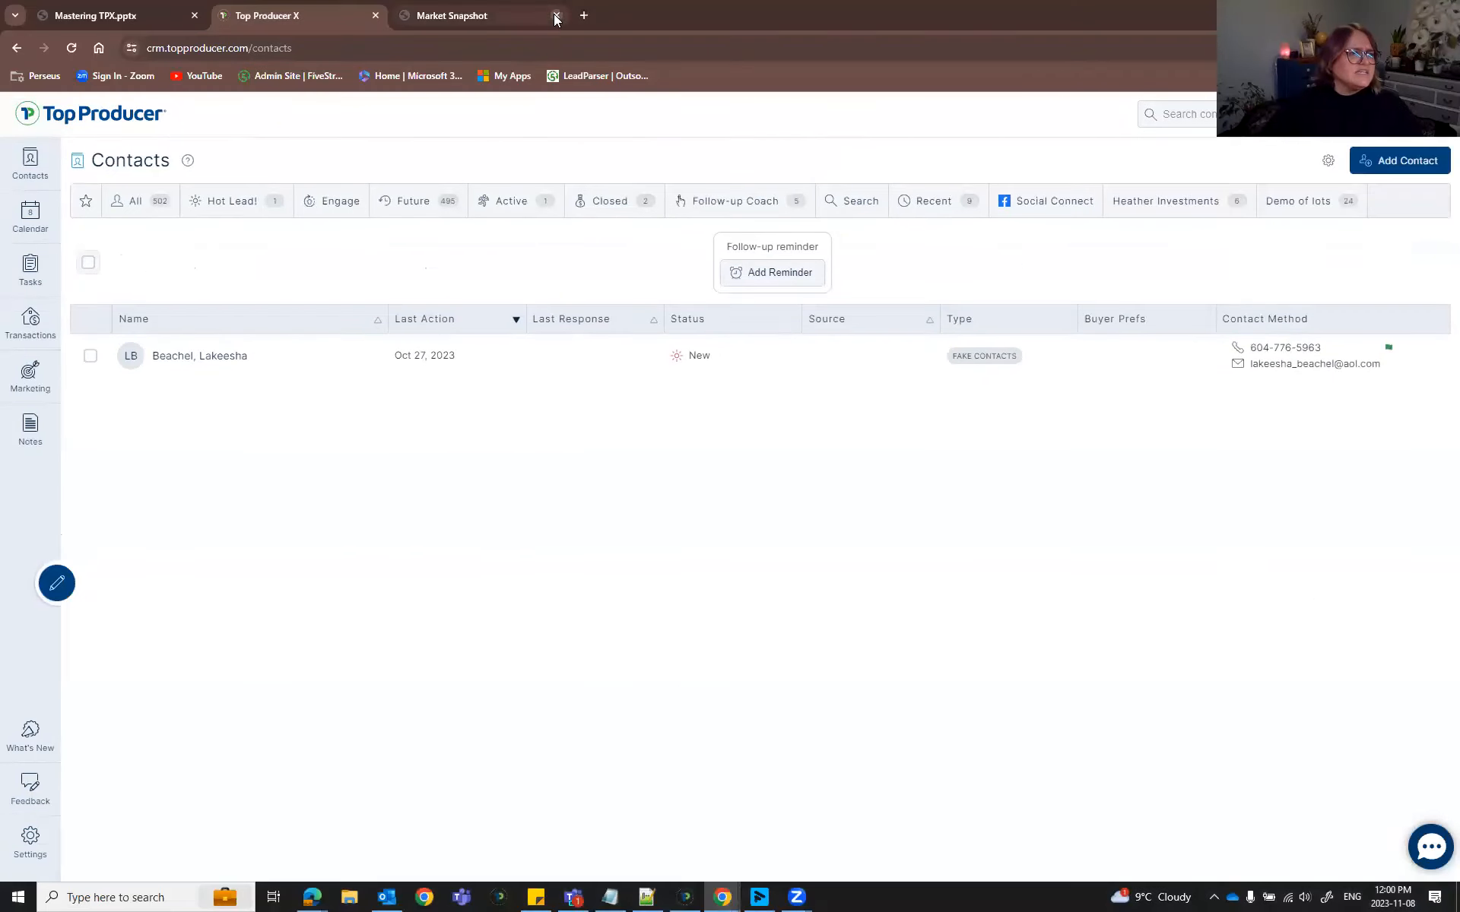
click(556, 16)
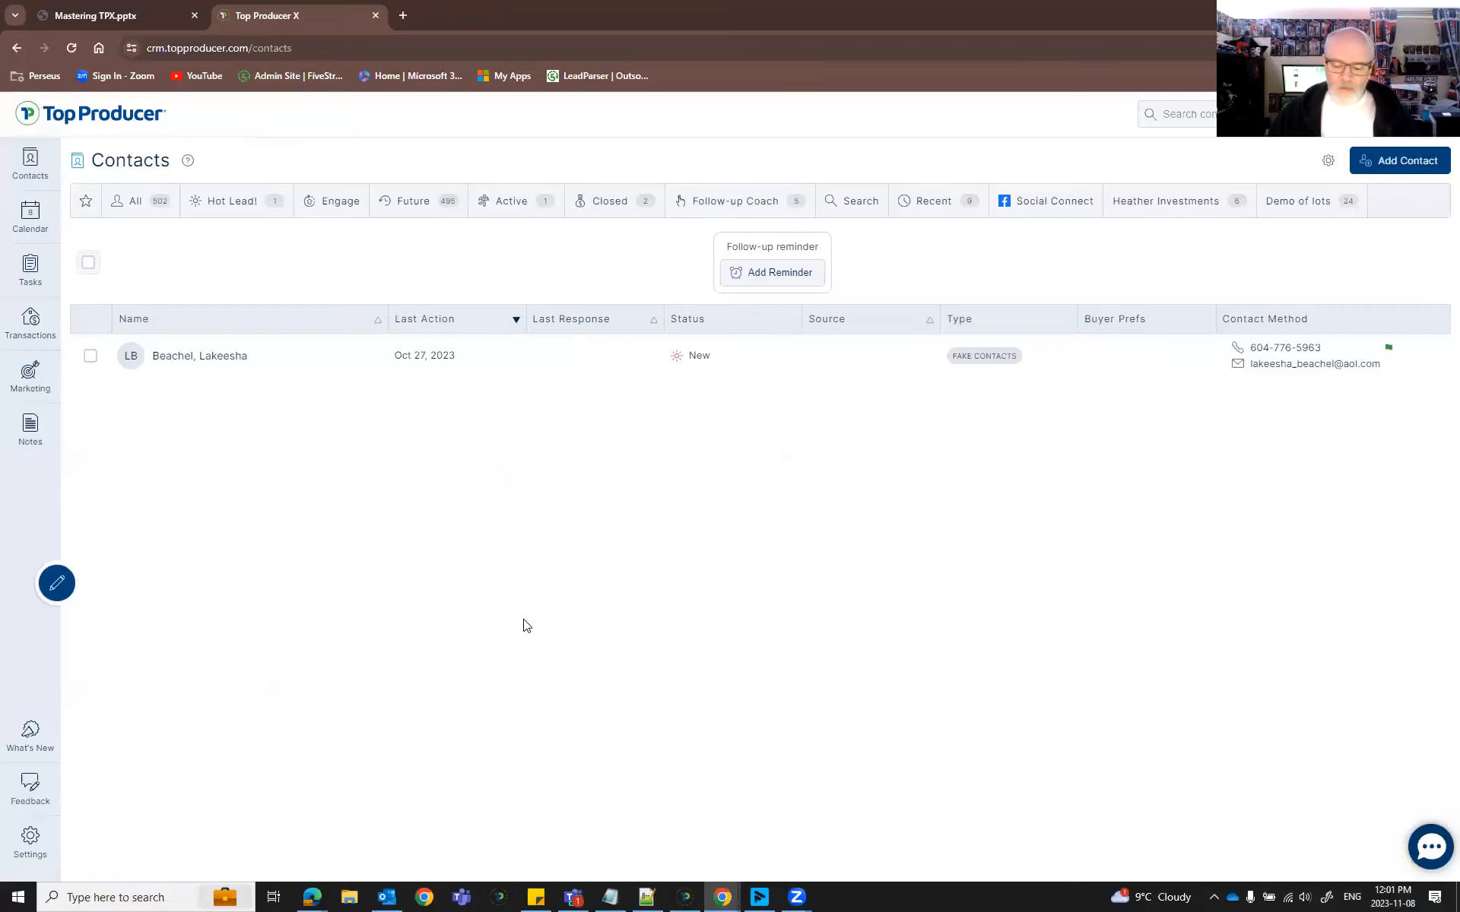
key(F11)
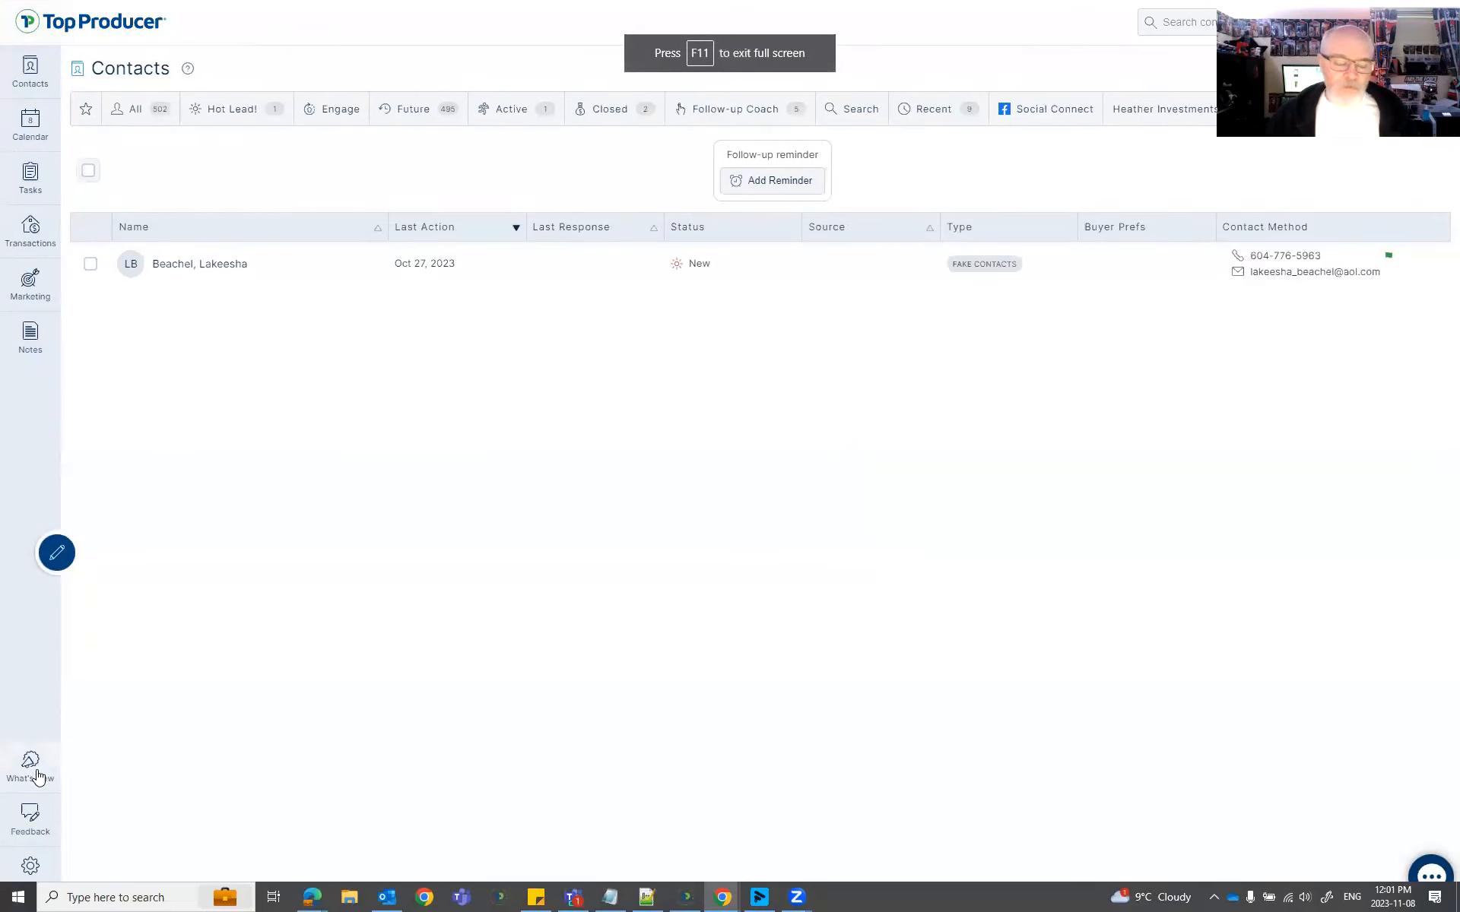
Open What's New, highlight the Zillow Two Way Sync note, then open Settings > Zillow Connect.
click(37, 772)
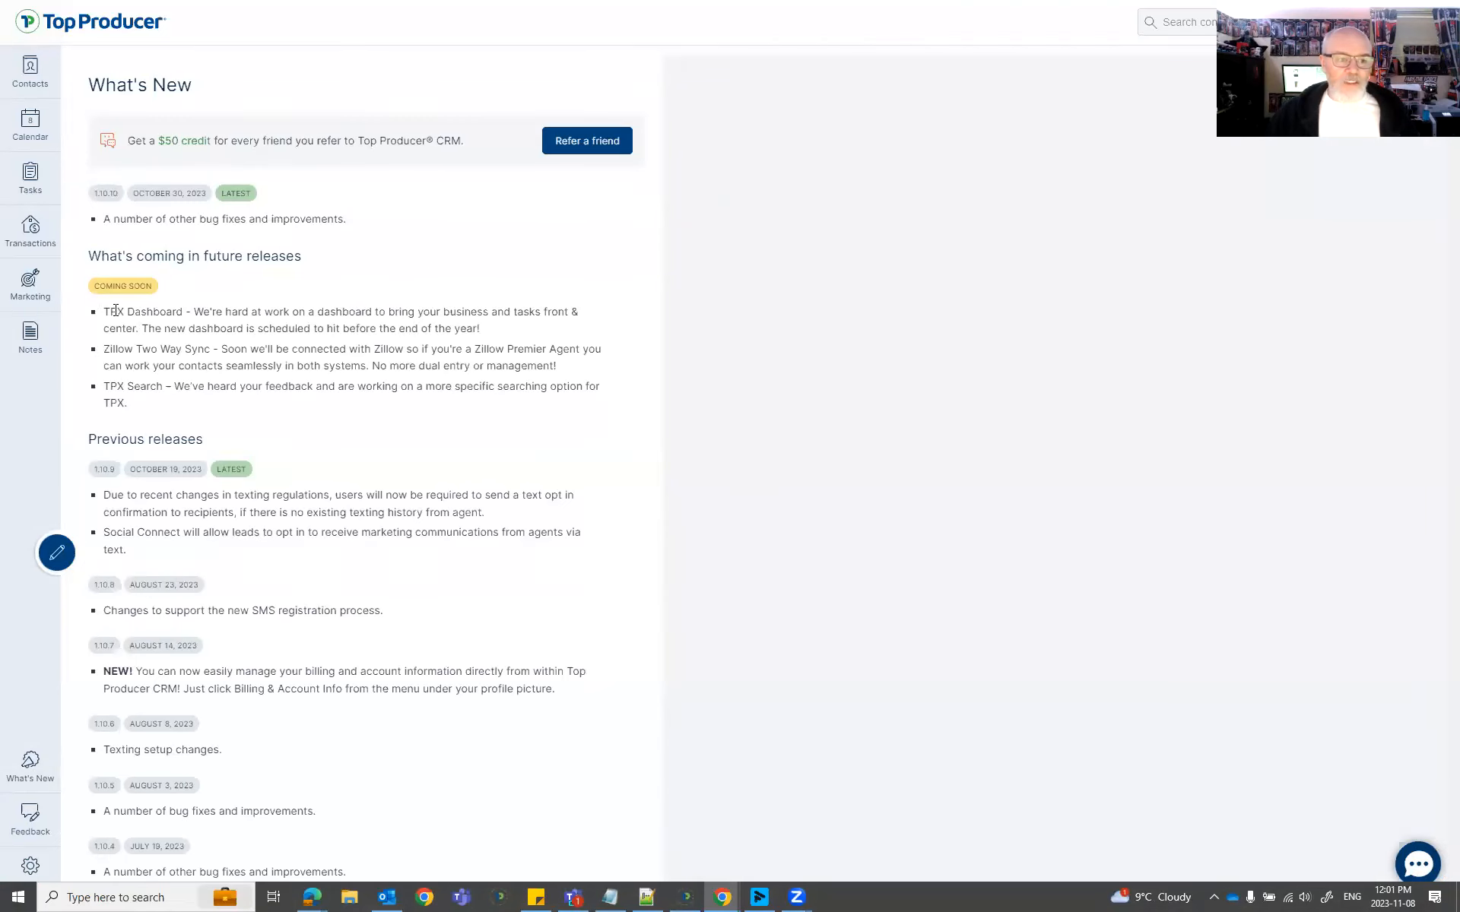
drag(559, 365, 134, 355)
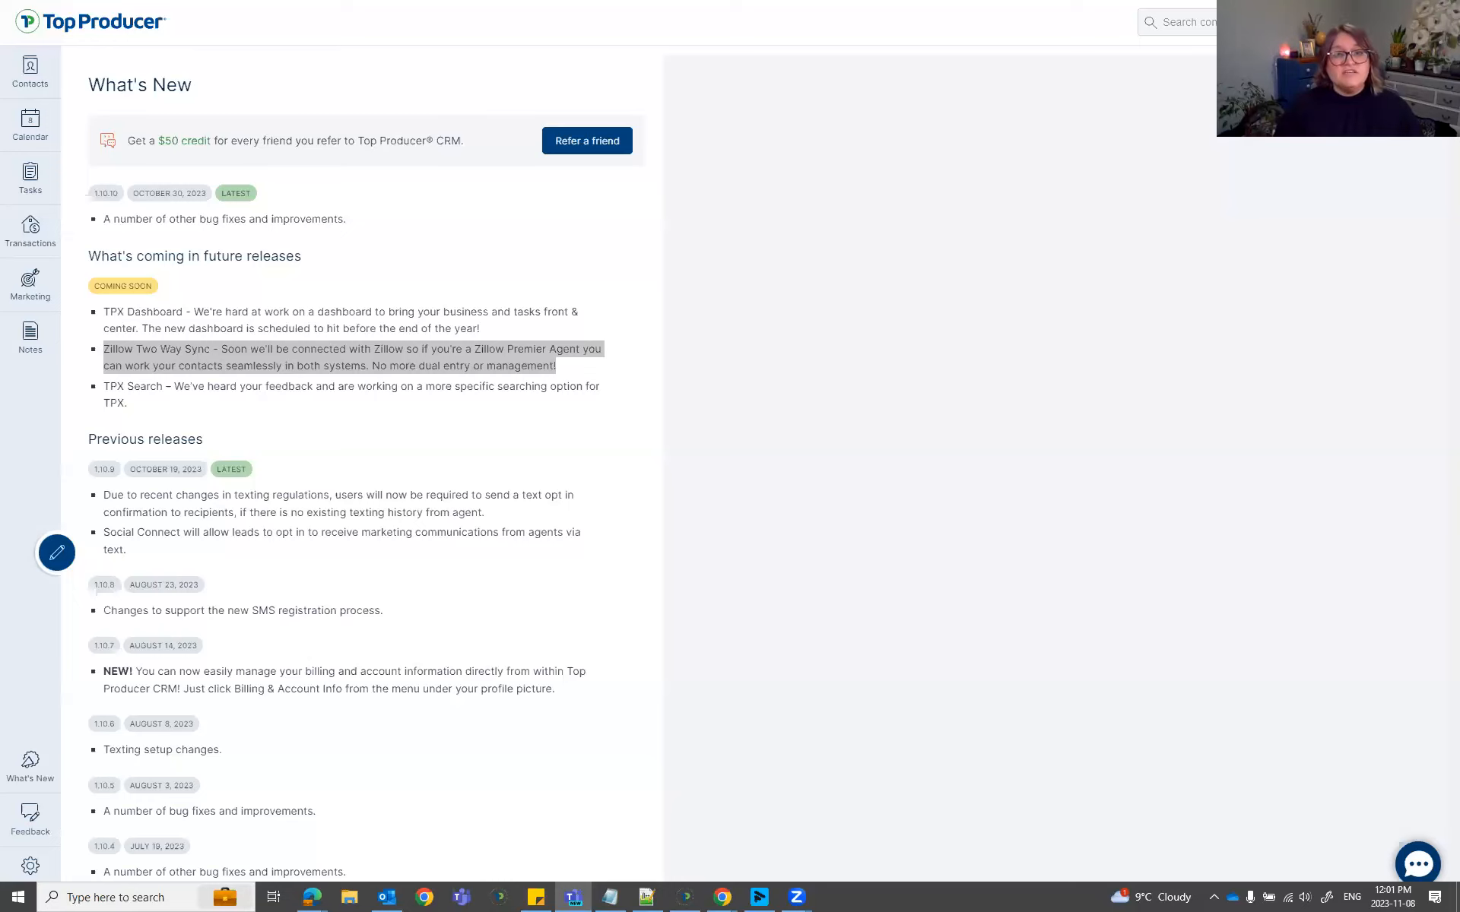
click(30, 866)
click(173, 491)
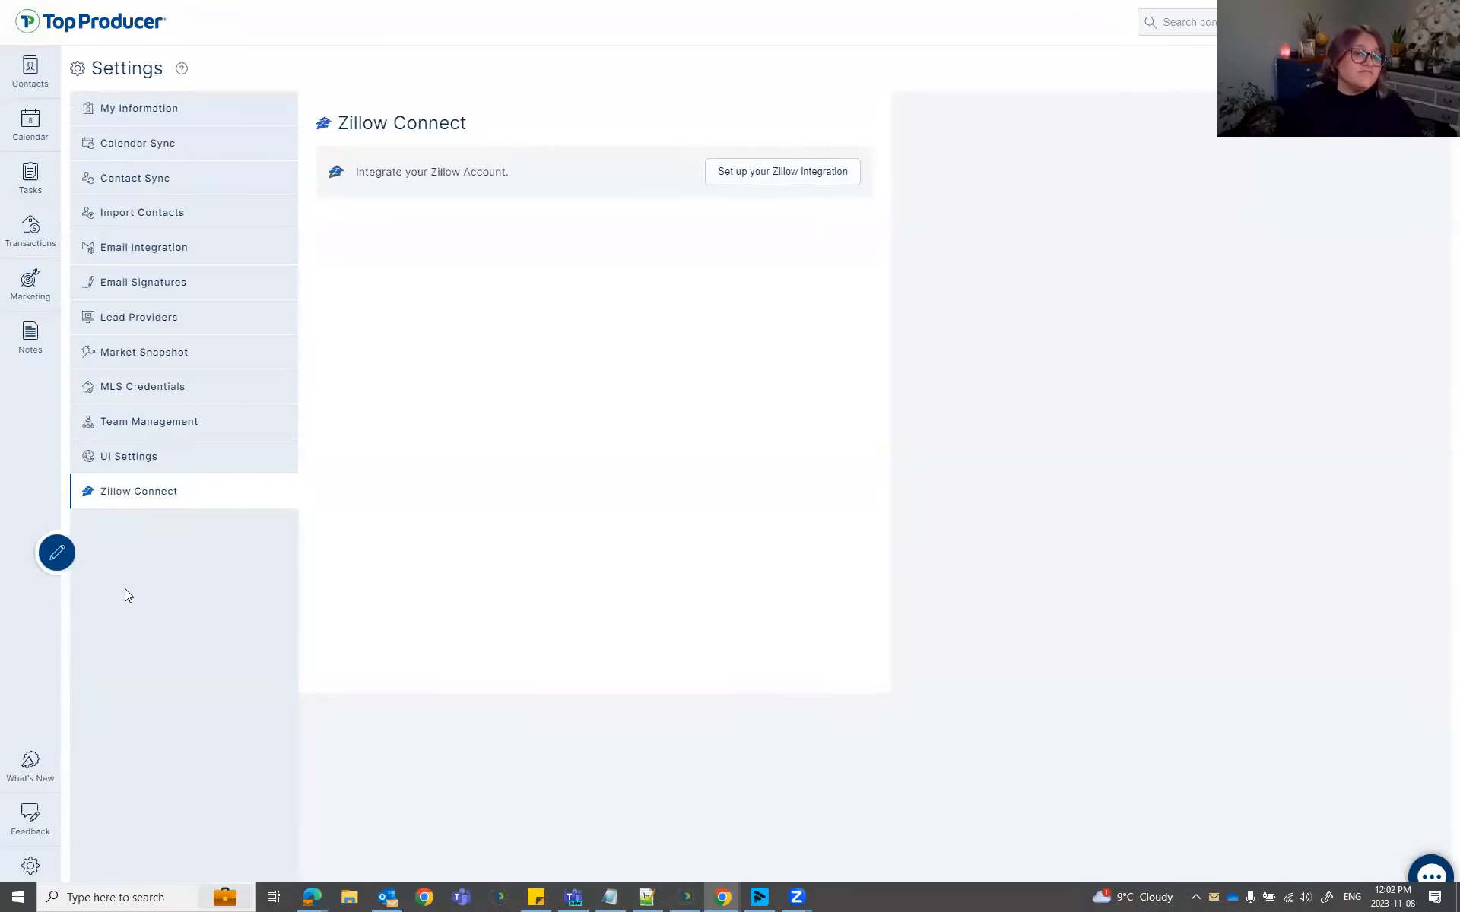
Return to the What's New release notes page showing version 1.10.10 and upcoming features.
click(32, 769)
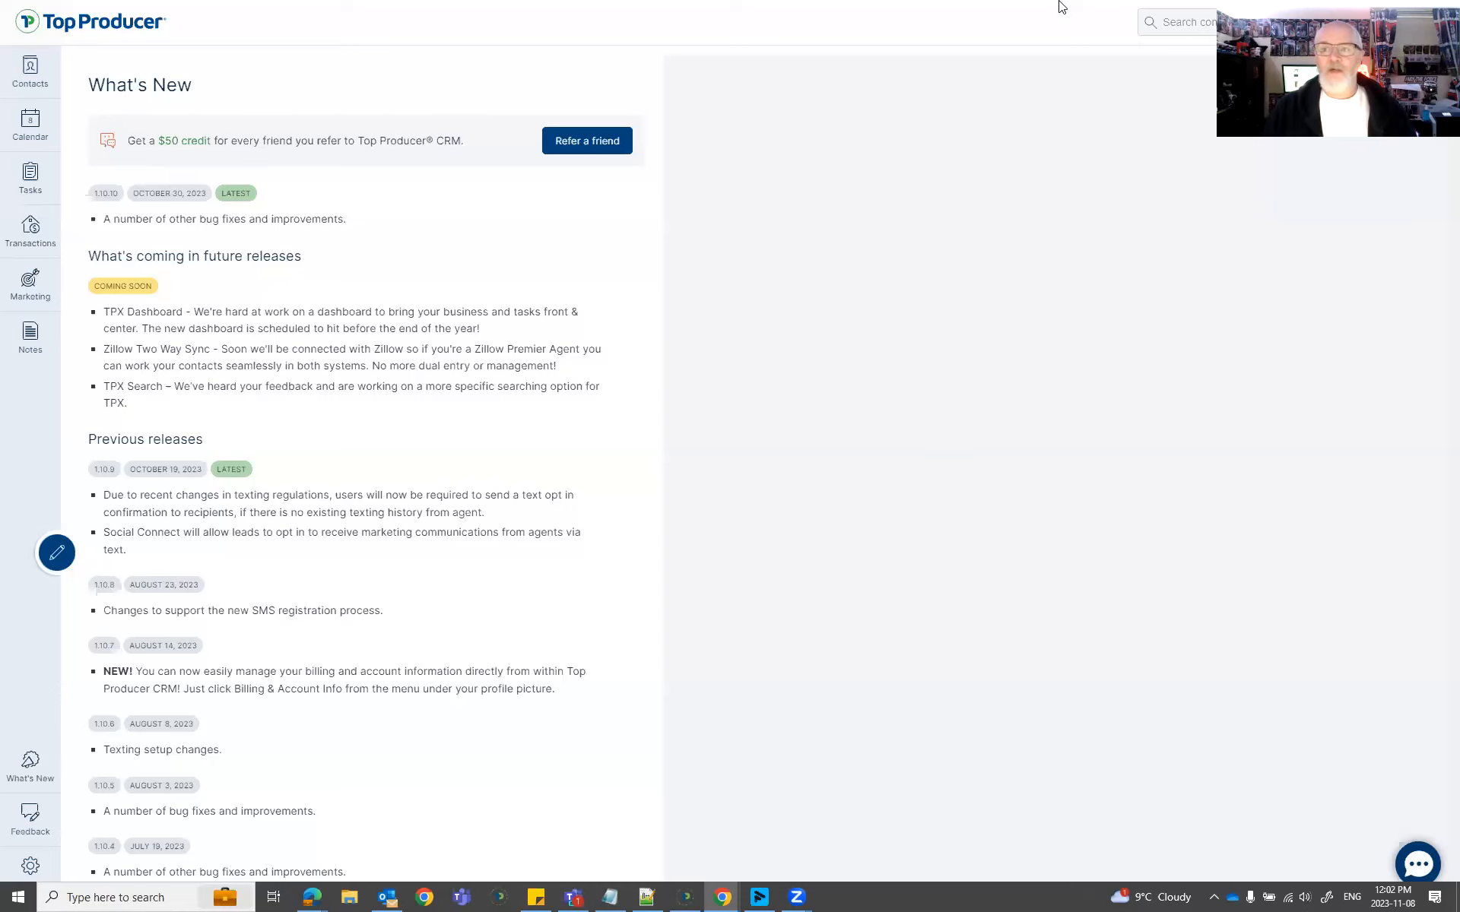
Preview the contact search's tag suggestions for 'is', then clear and dismiss them.
click(1178, 22)
text(is)
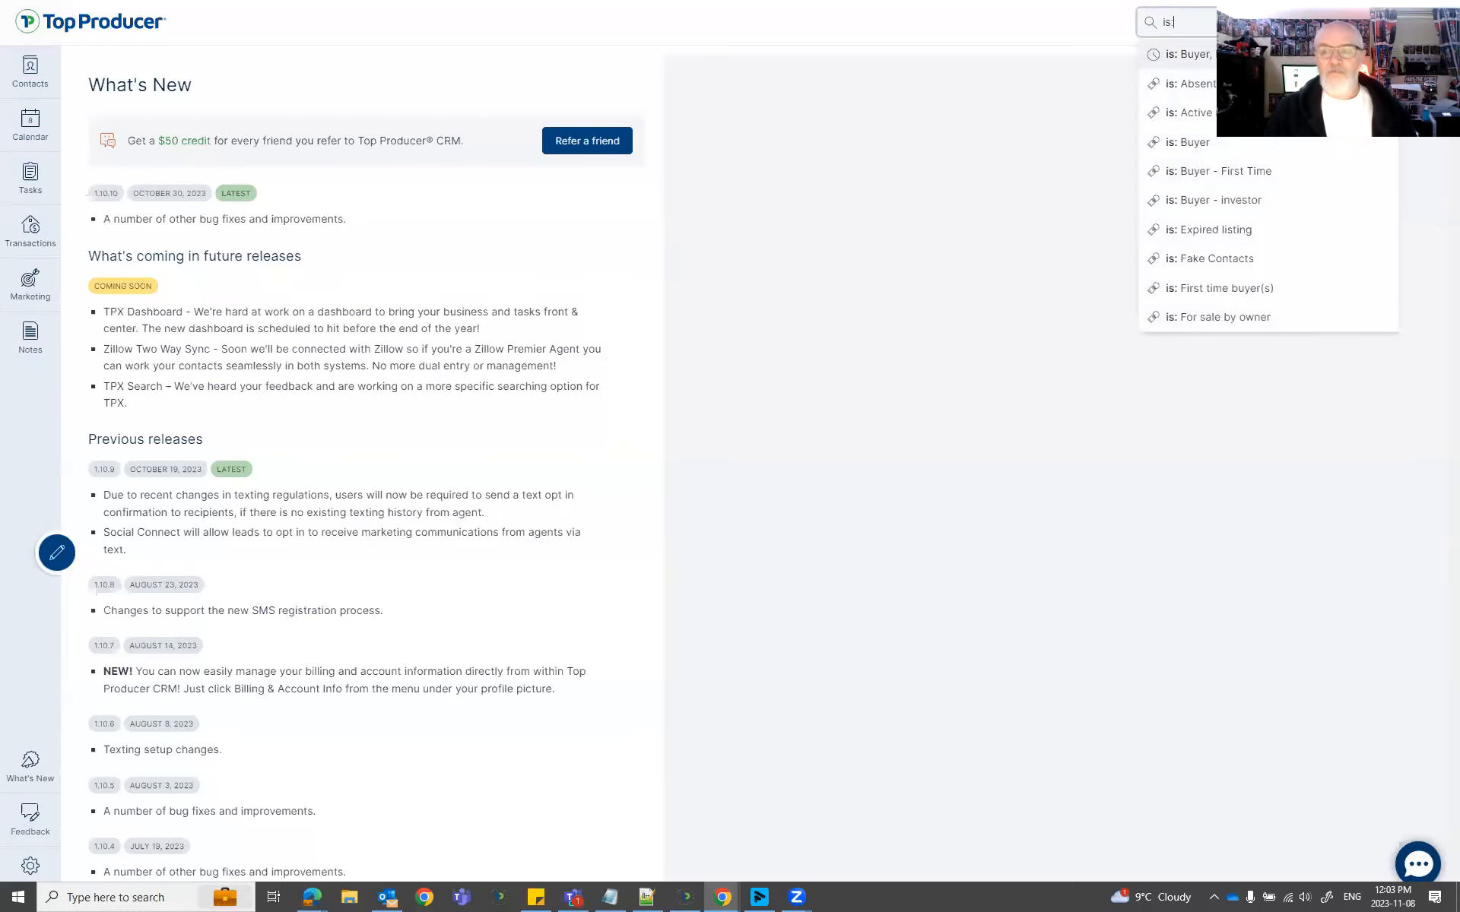
key(BackSpace)
key(BackSpace)
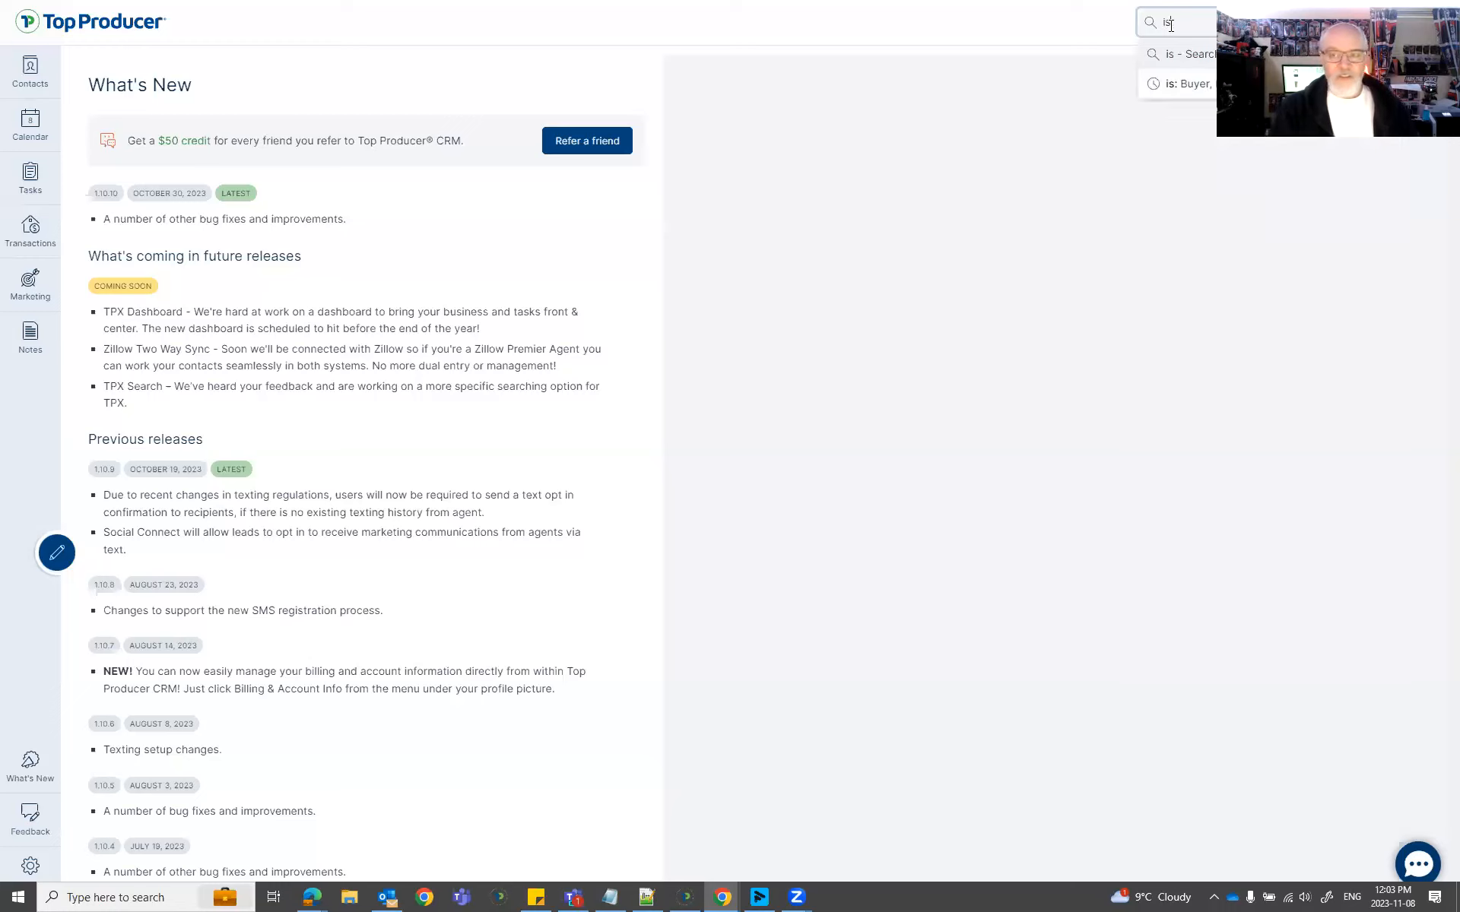
click(1063, 337)
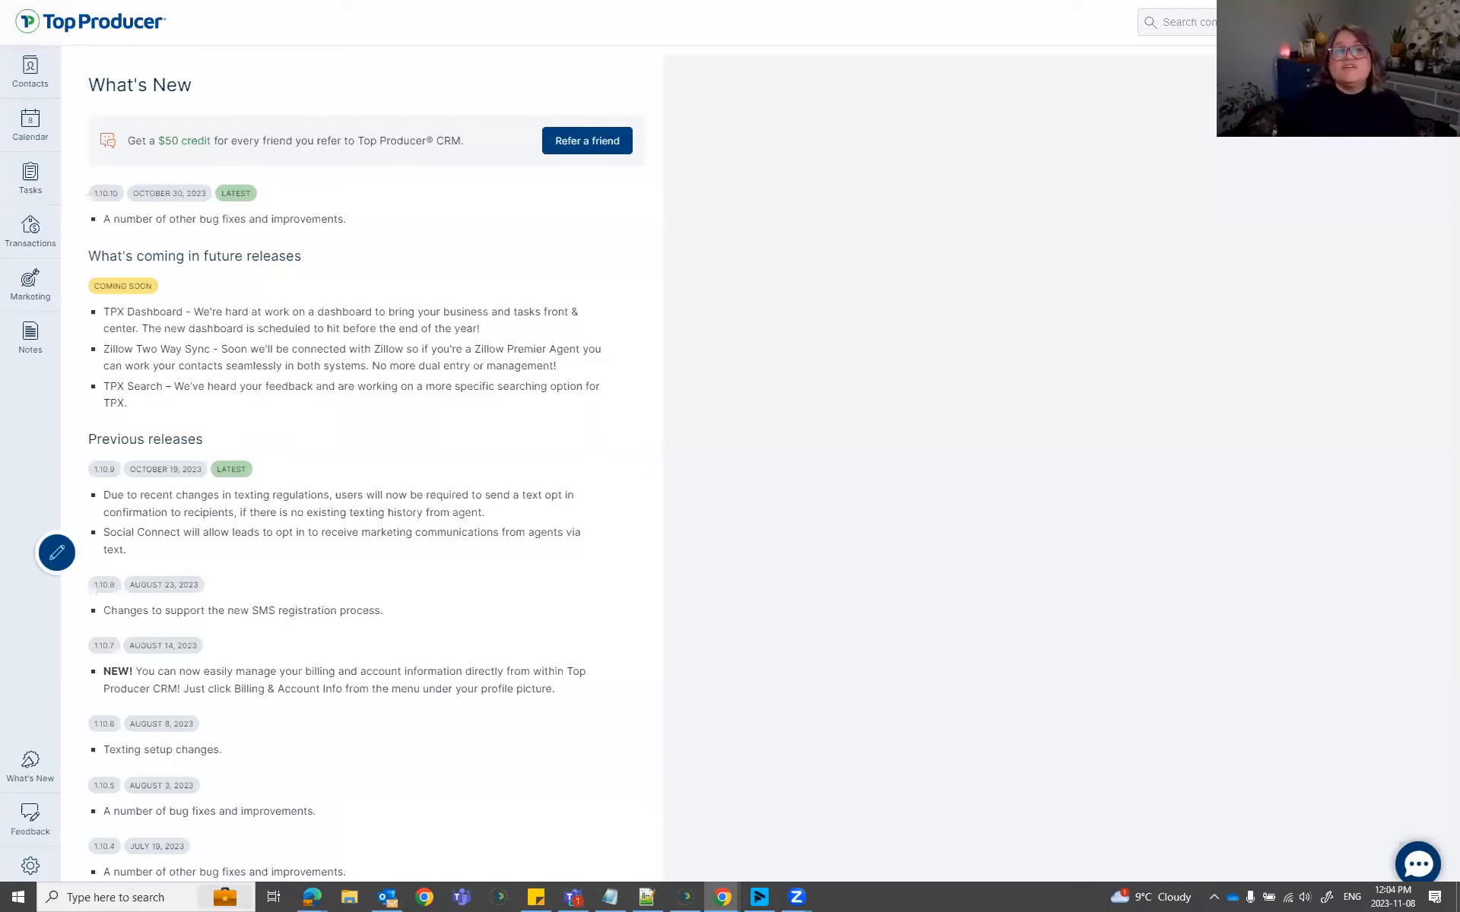
Switch to the slideshow and advance to the Social Connect slide.
key(alt+Tab)
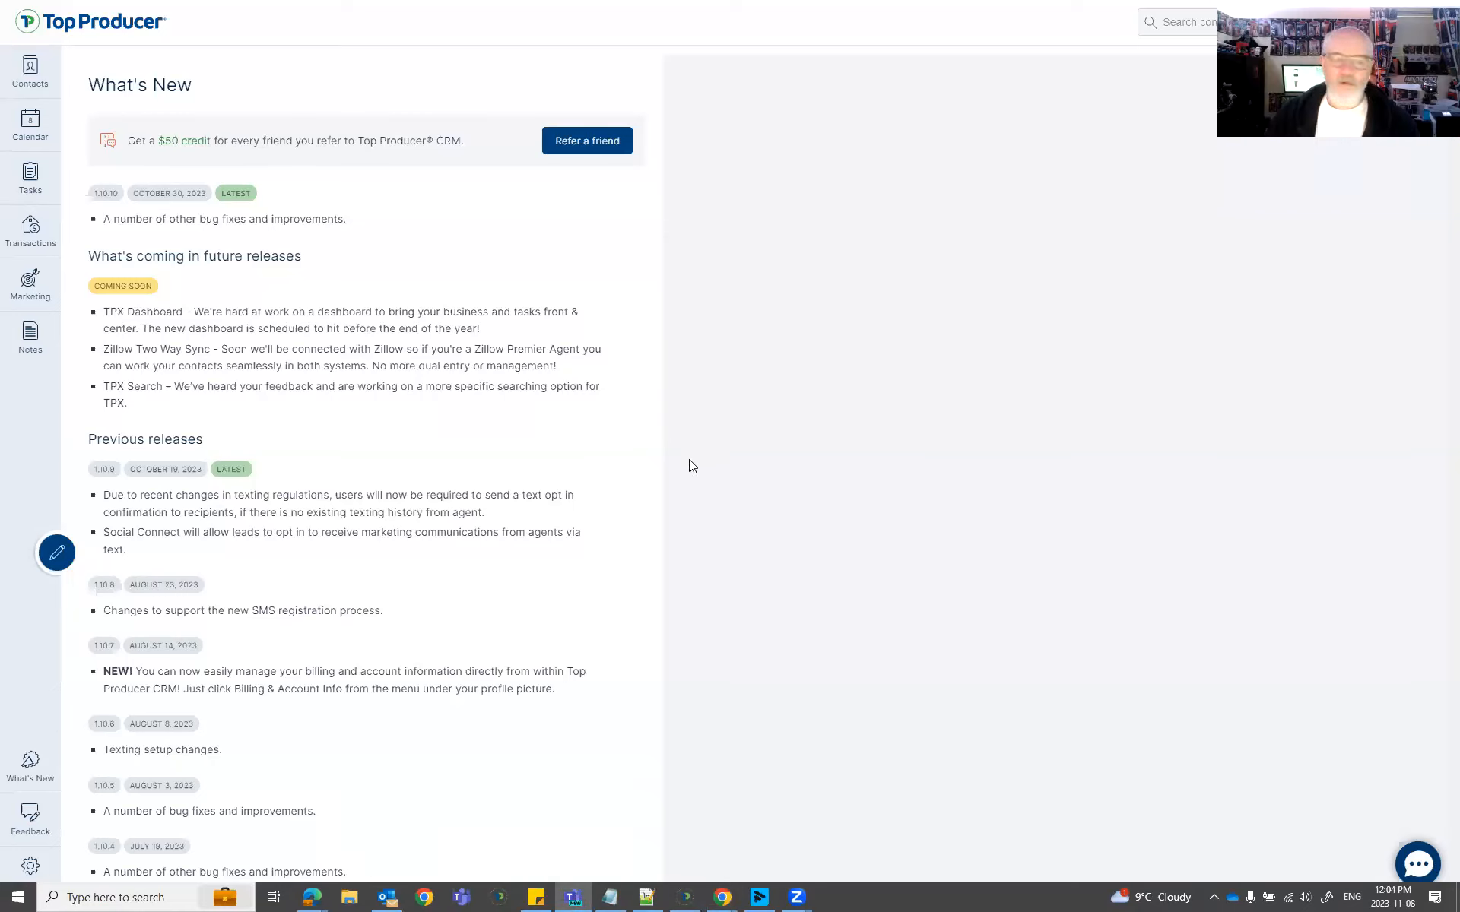
key(alt+Tab)
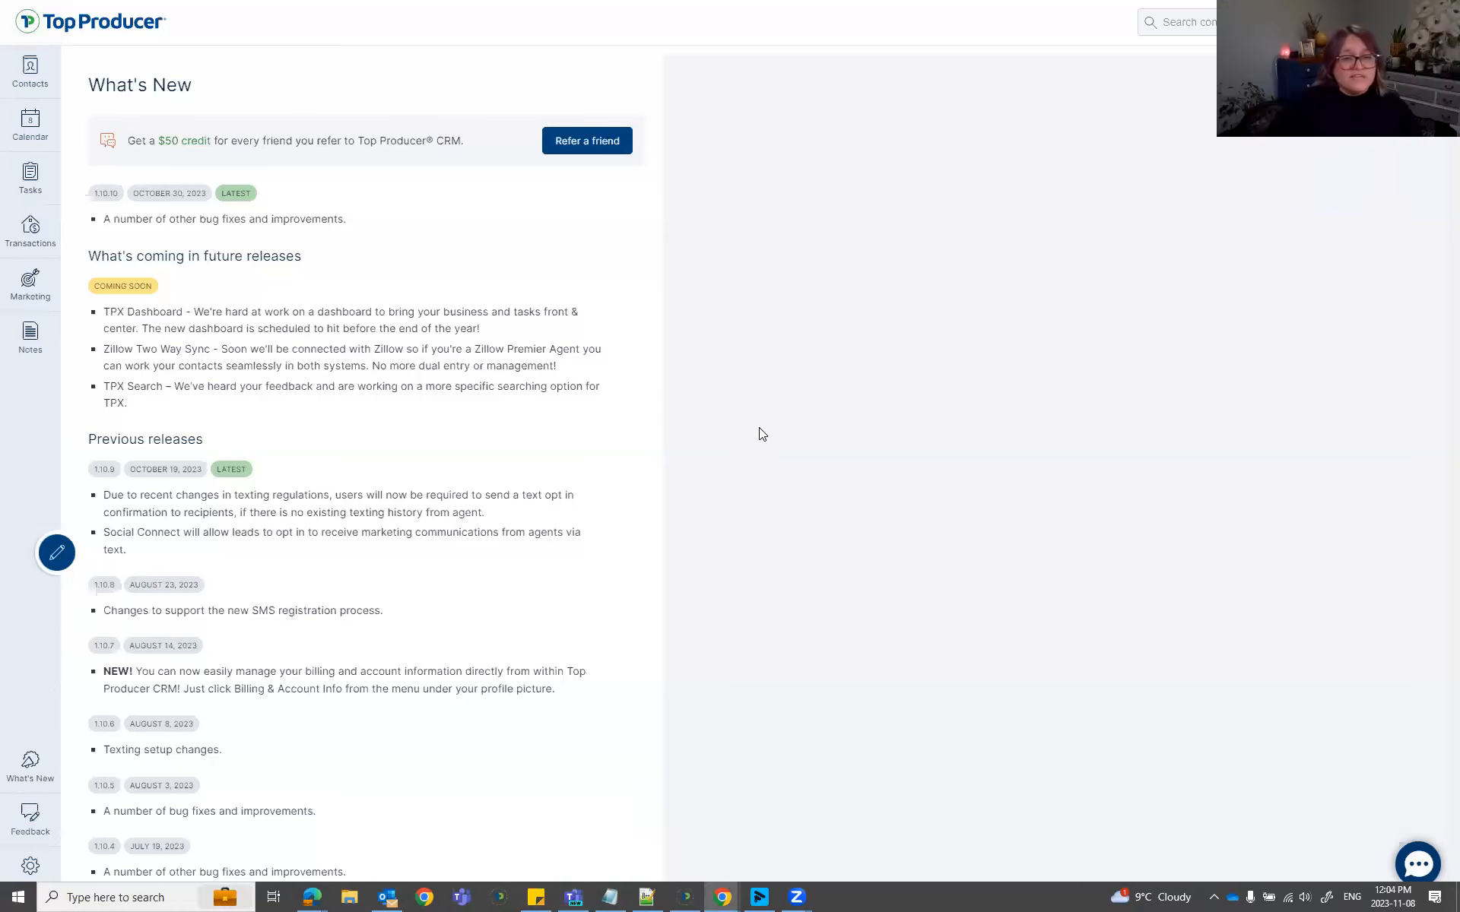
key(alt+Tab)
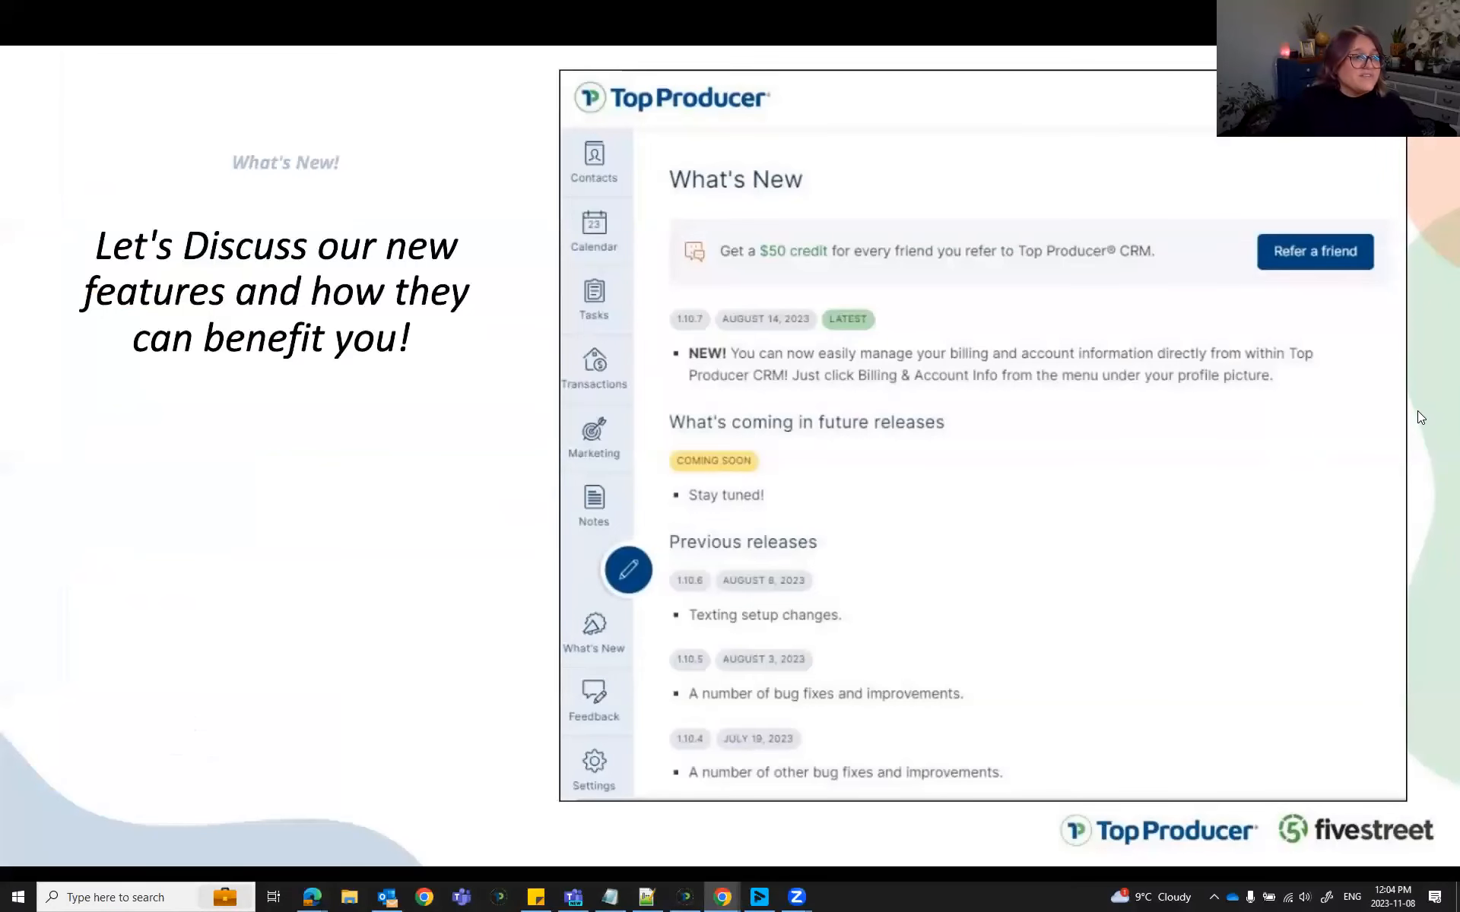
key(Right)
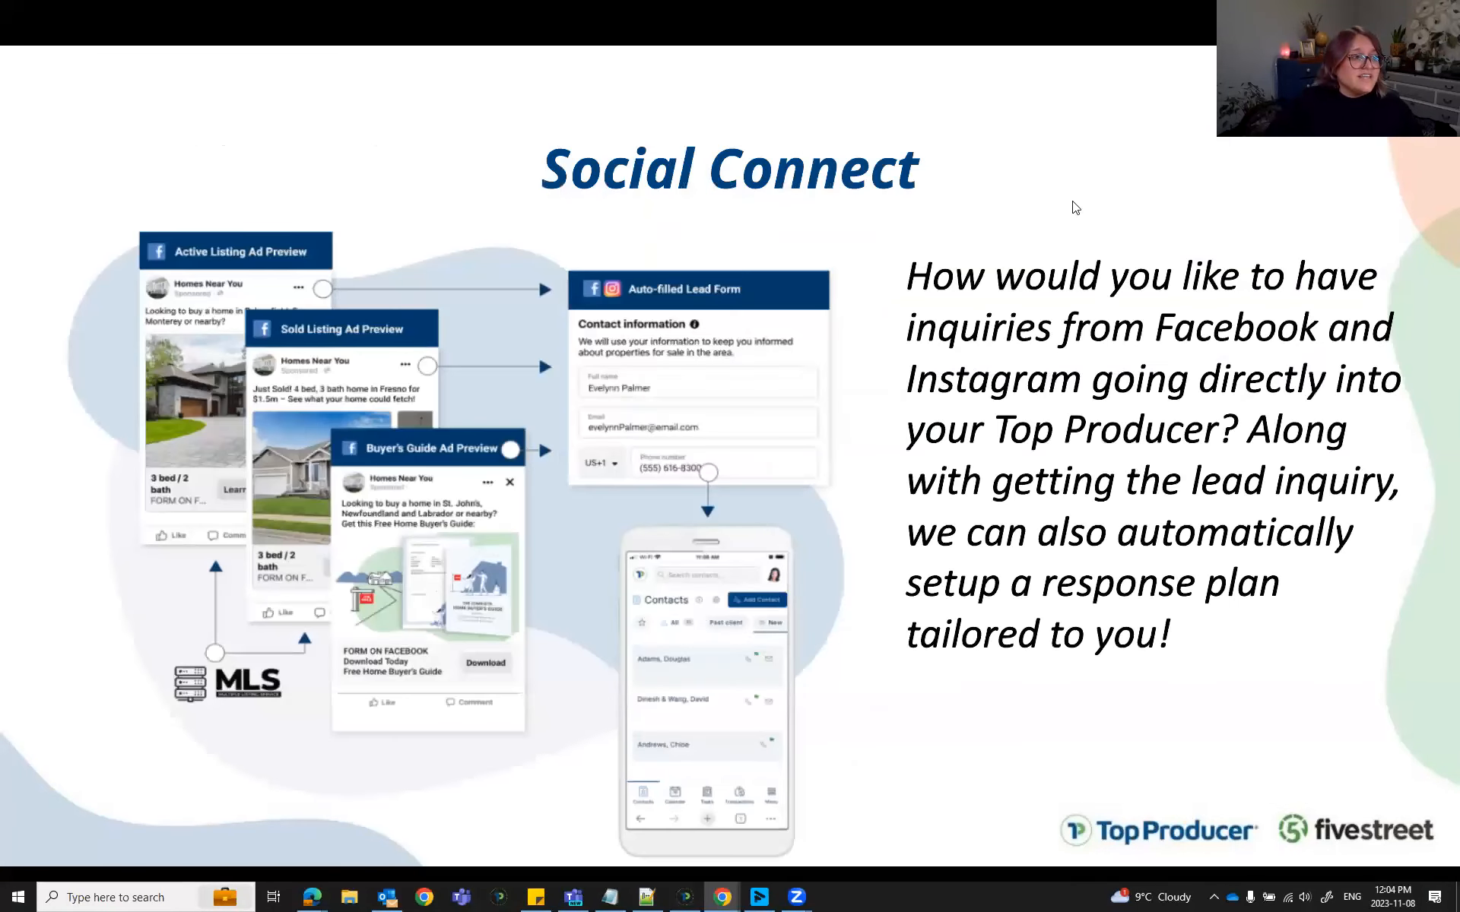
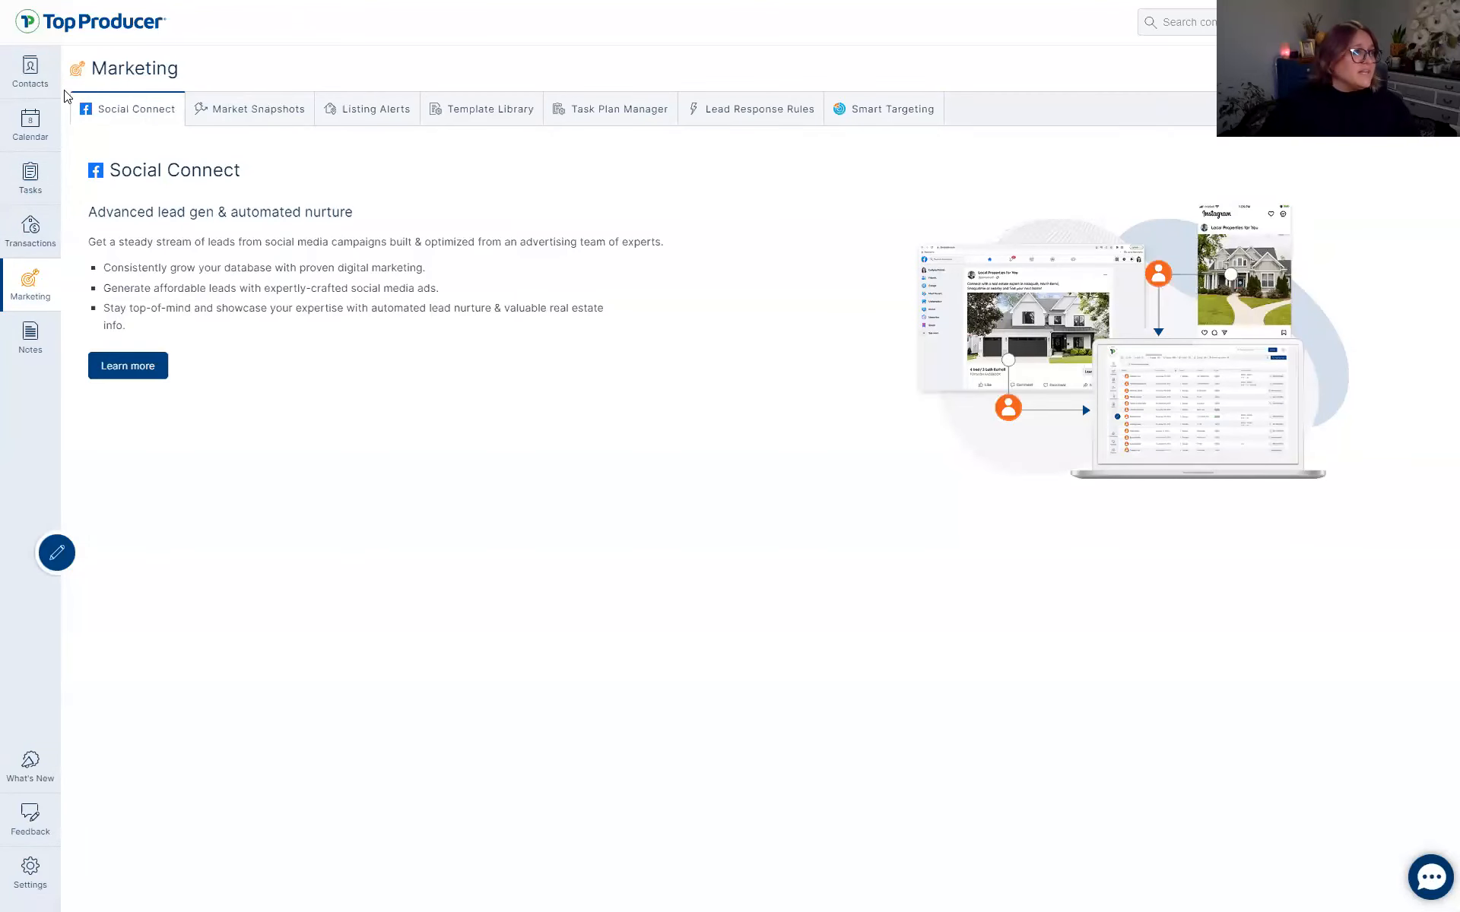
Open the buyer contact's task list from Contacts.
click(30, 72)
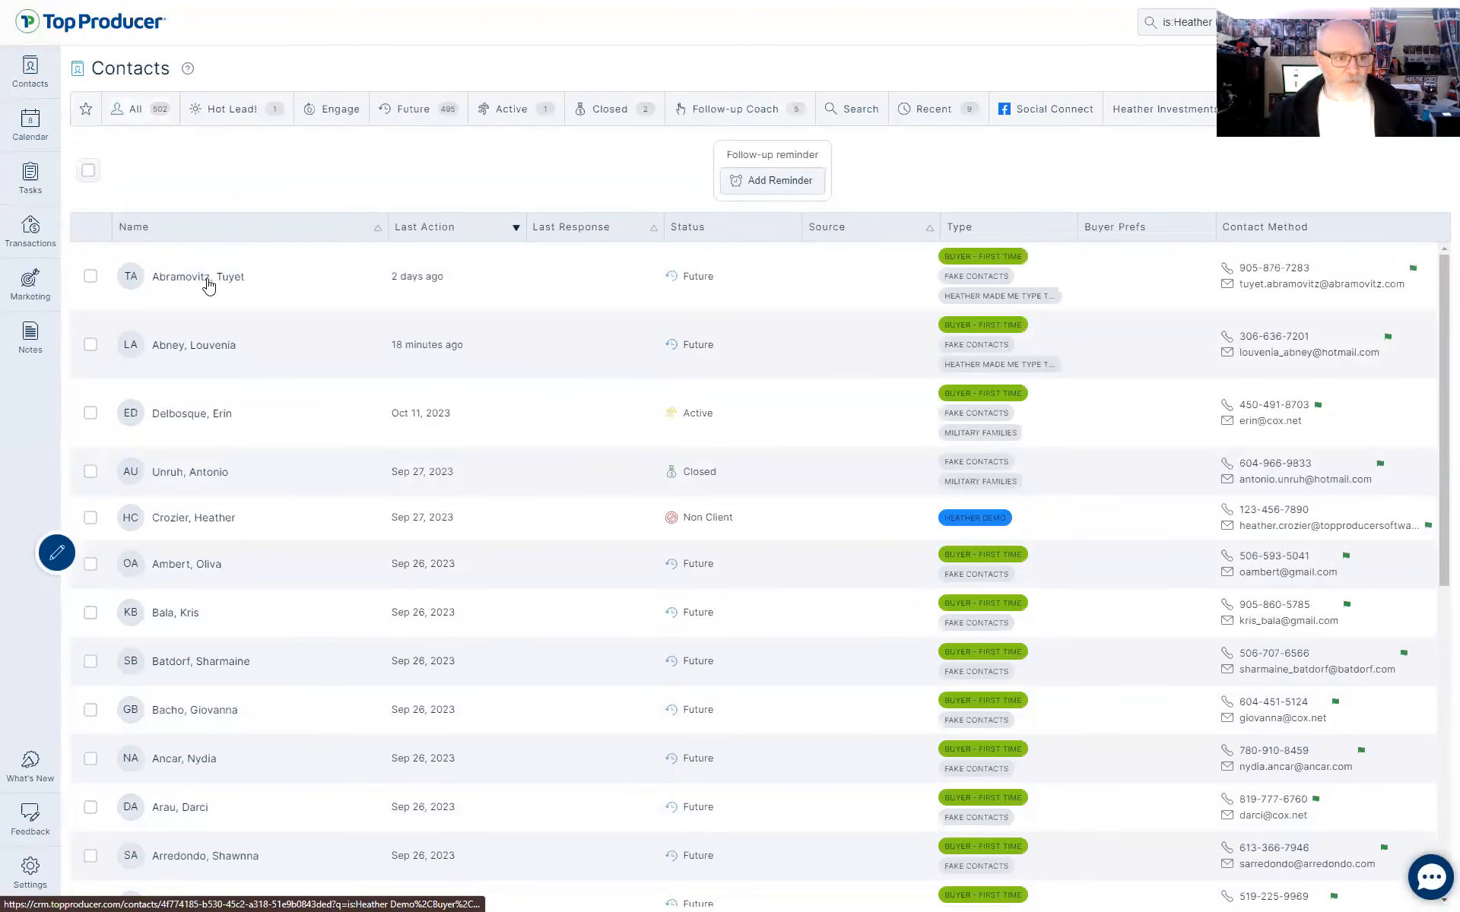
click(208, 285)
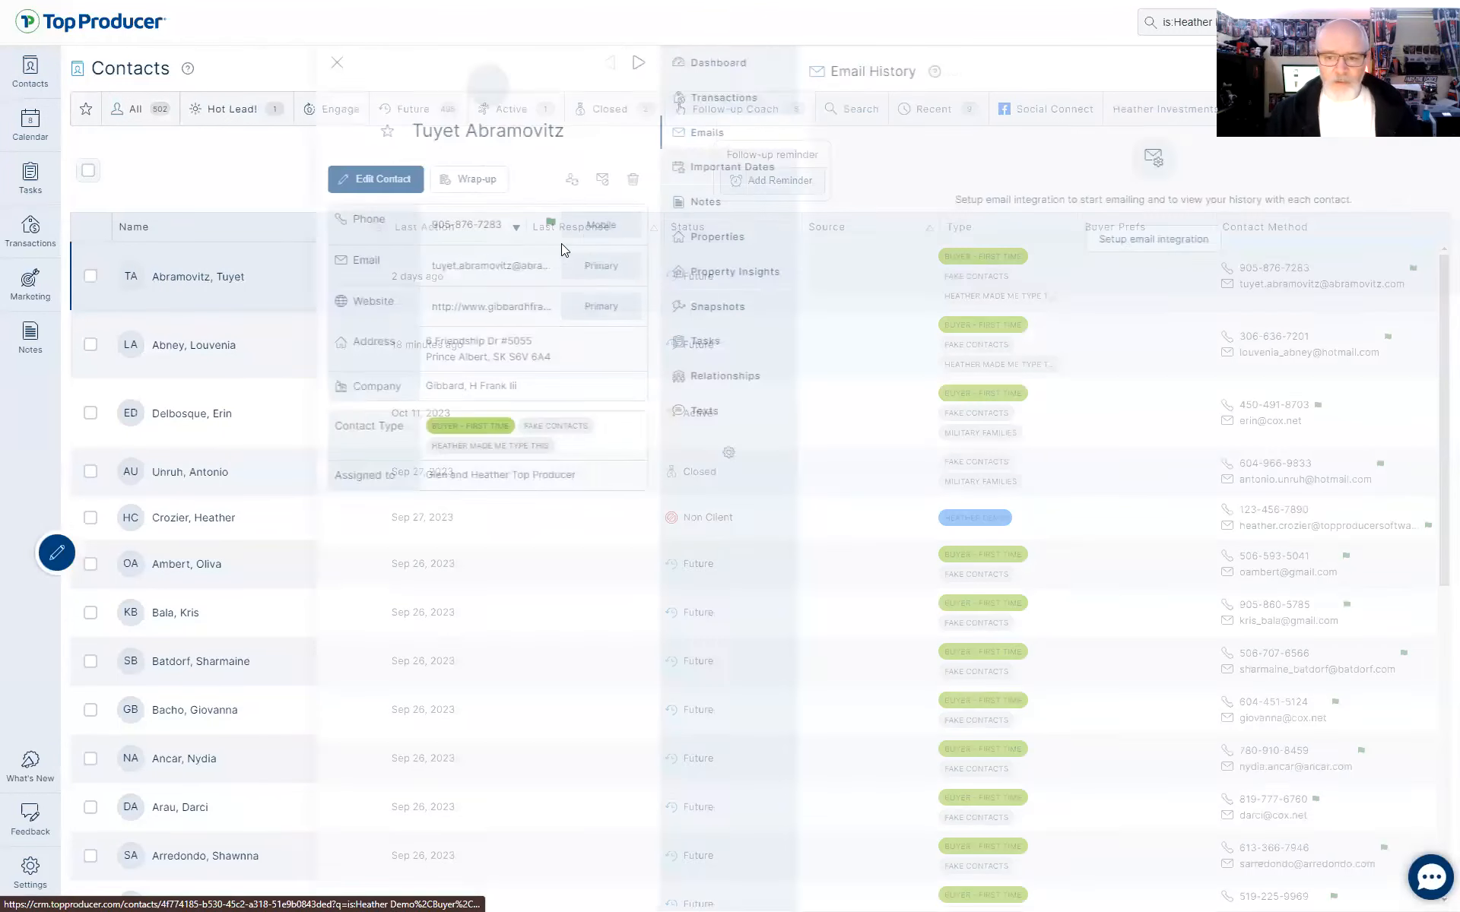
click(667, 351)
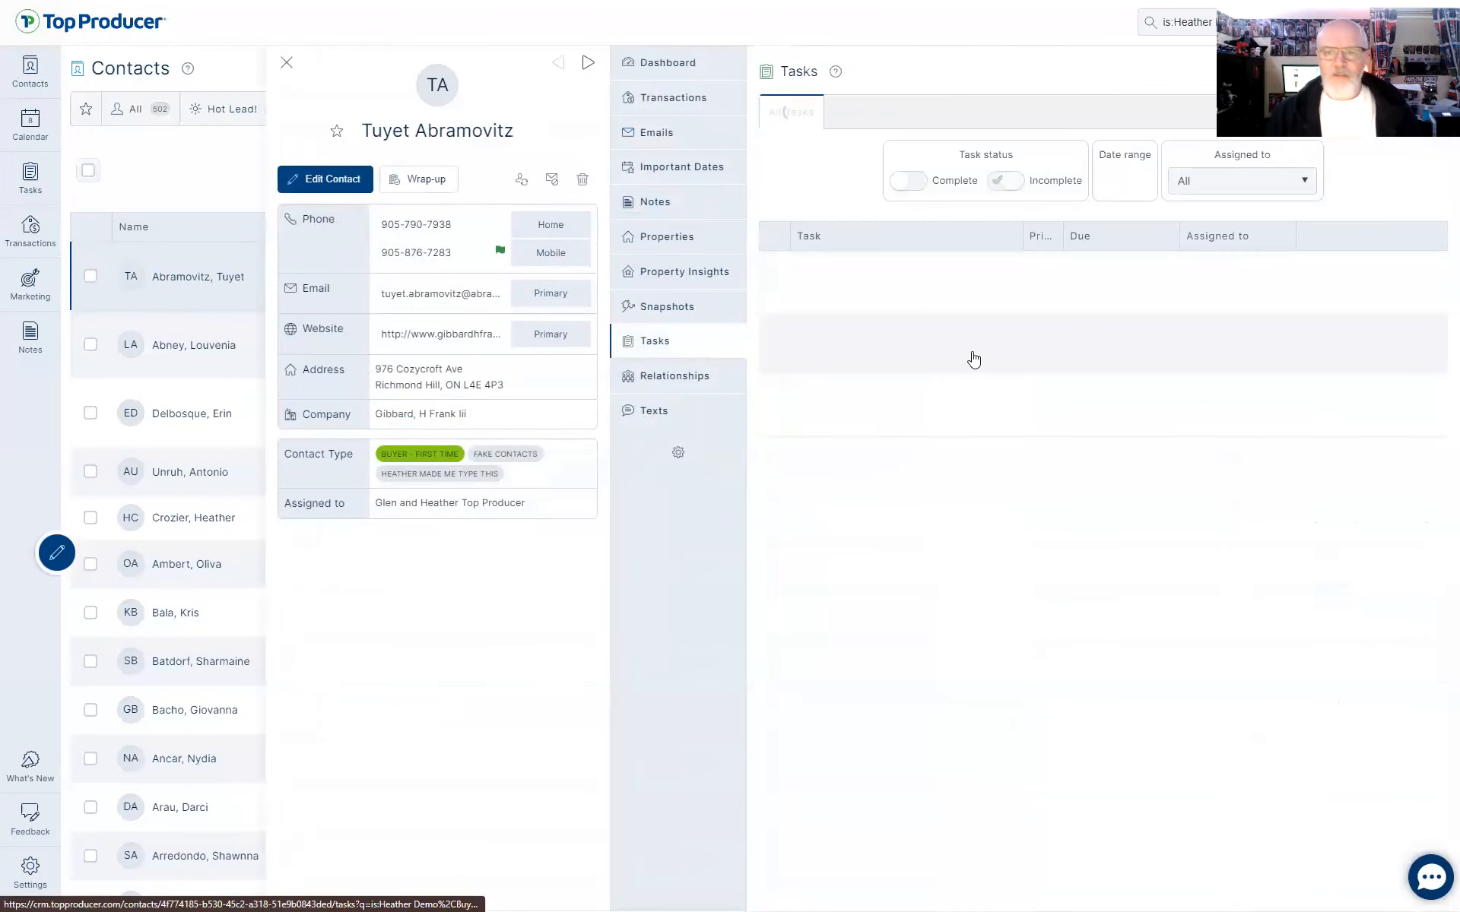
click(927, 113)
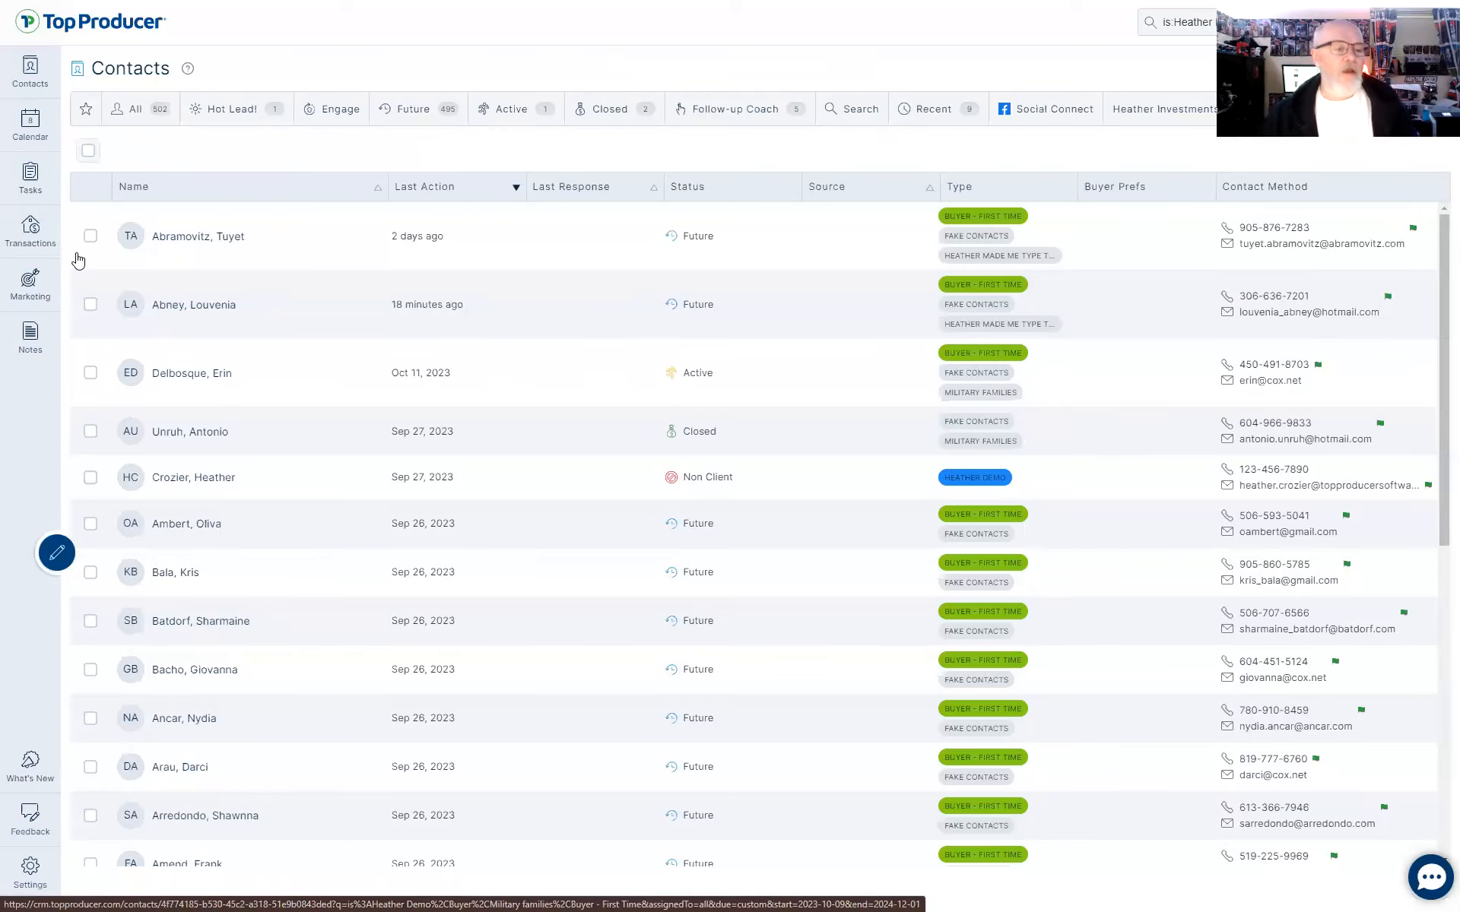
Inspect the buyer's sphere plan Market Snapshot task without changing it, then close the contact.
click(209, 242)
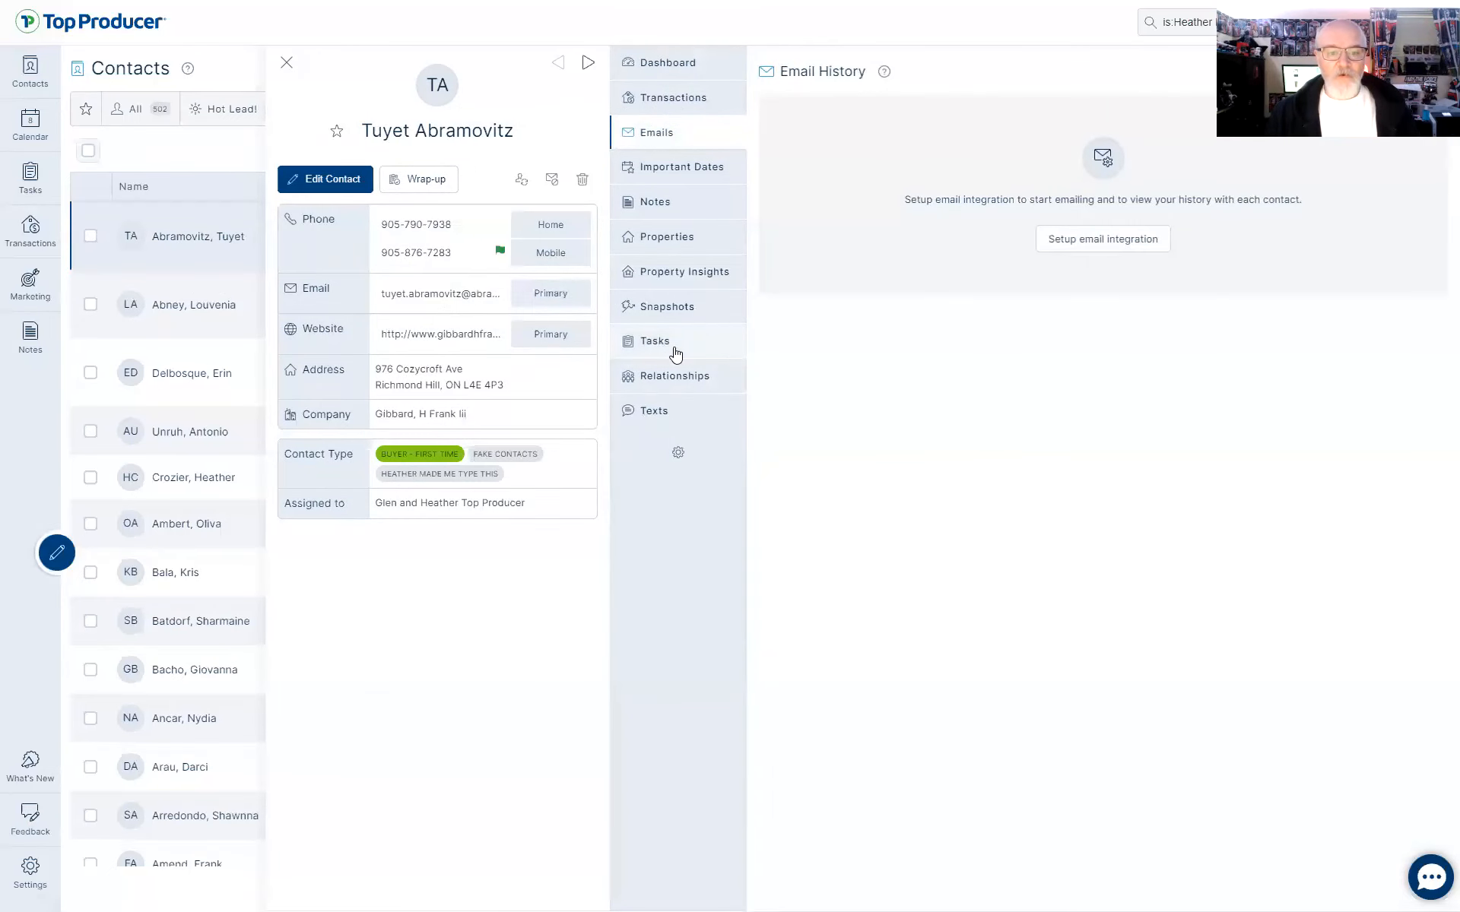
click(674, 351)
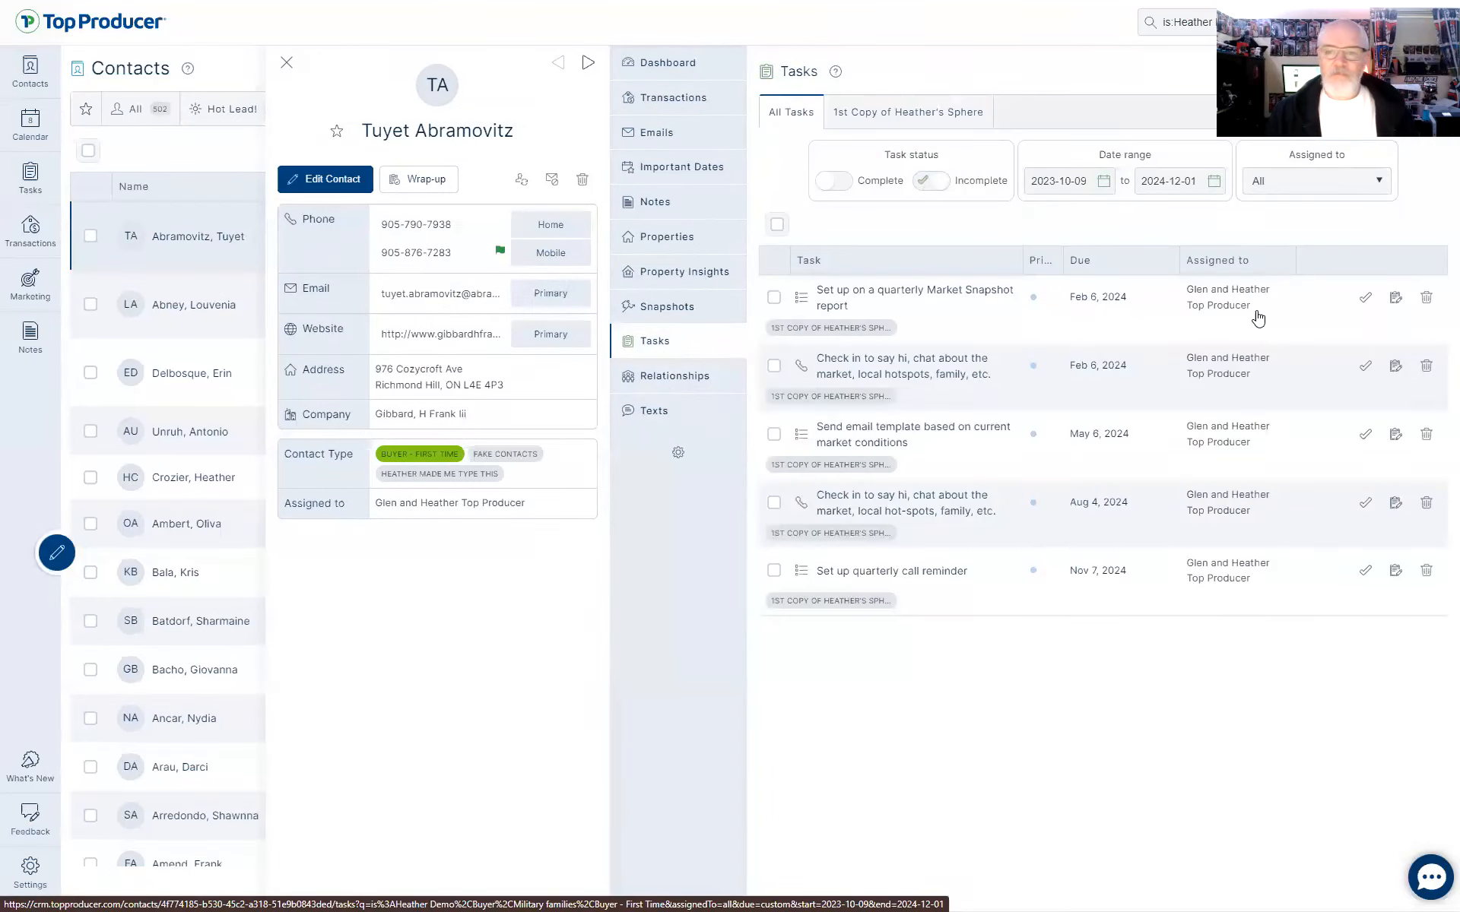
click(883, 116)
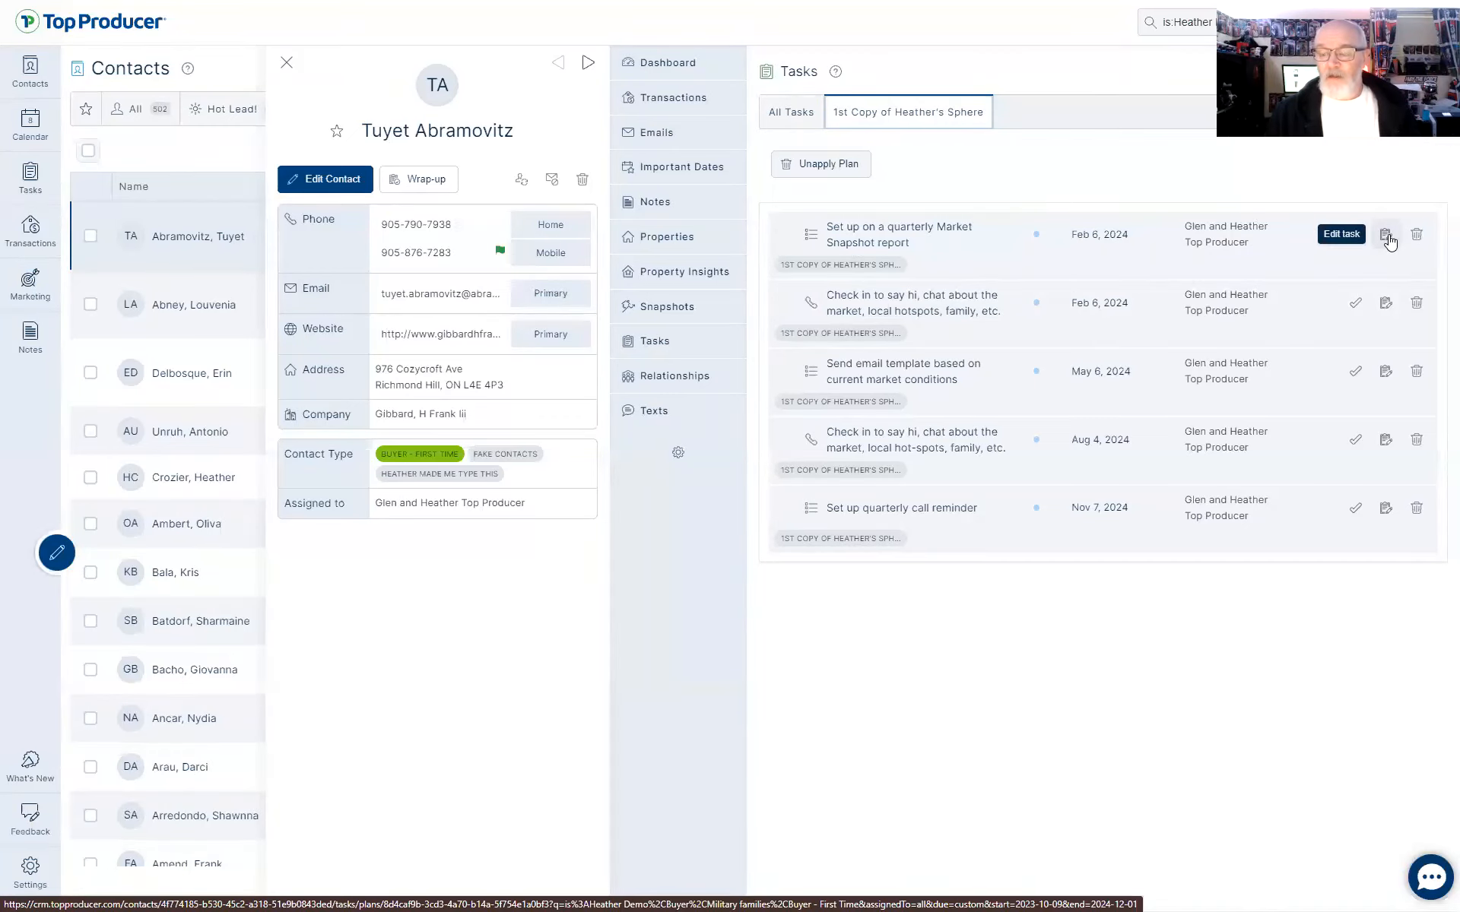
click(1386, 235)
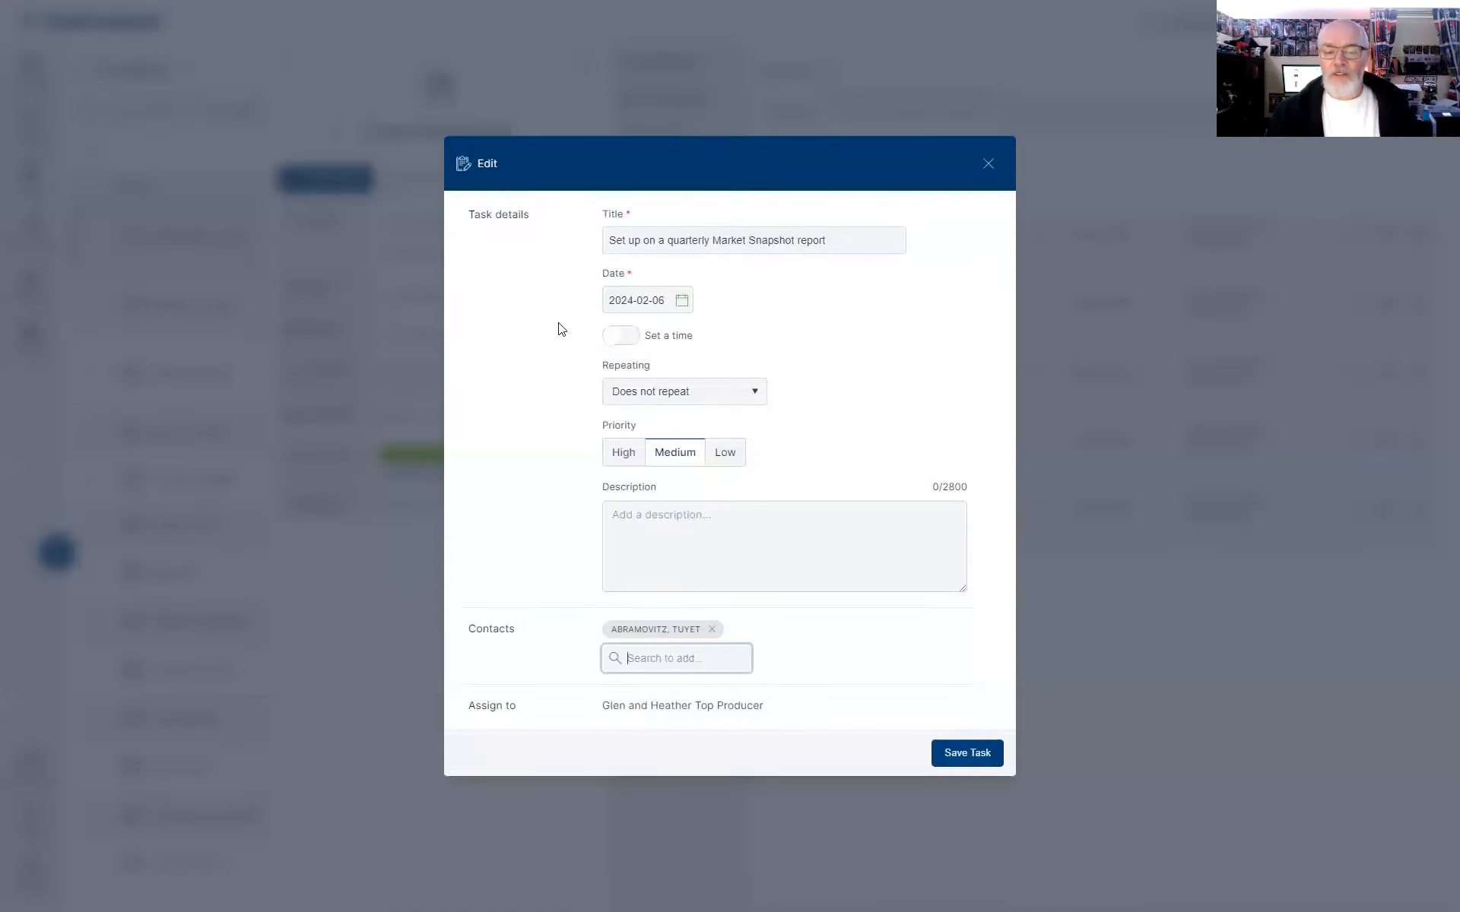
click(989, 166)
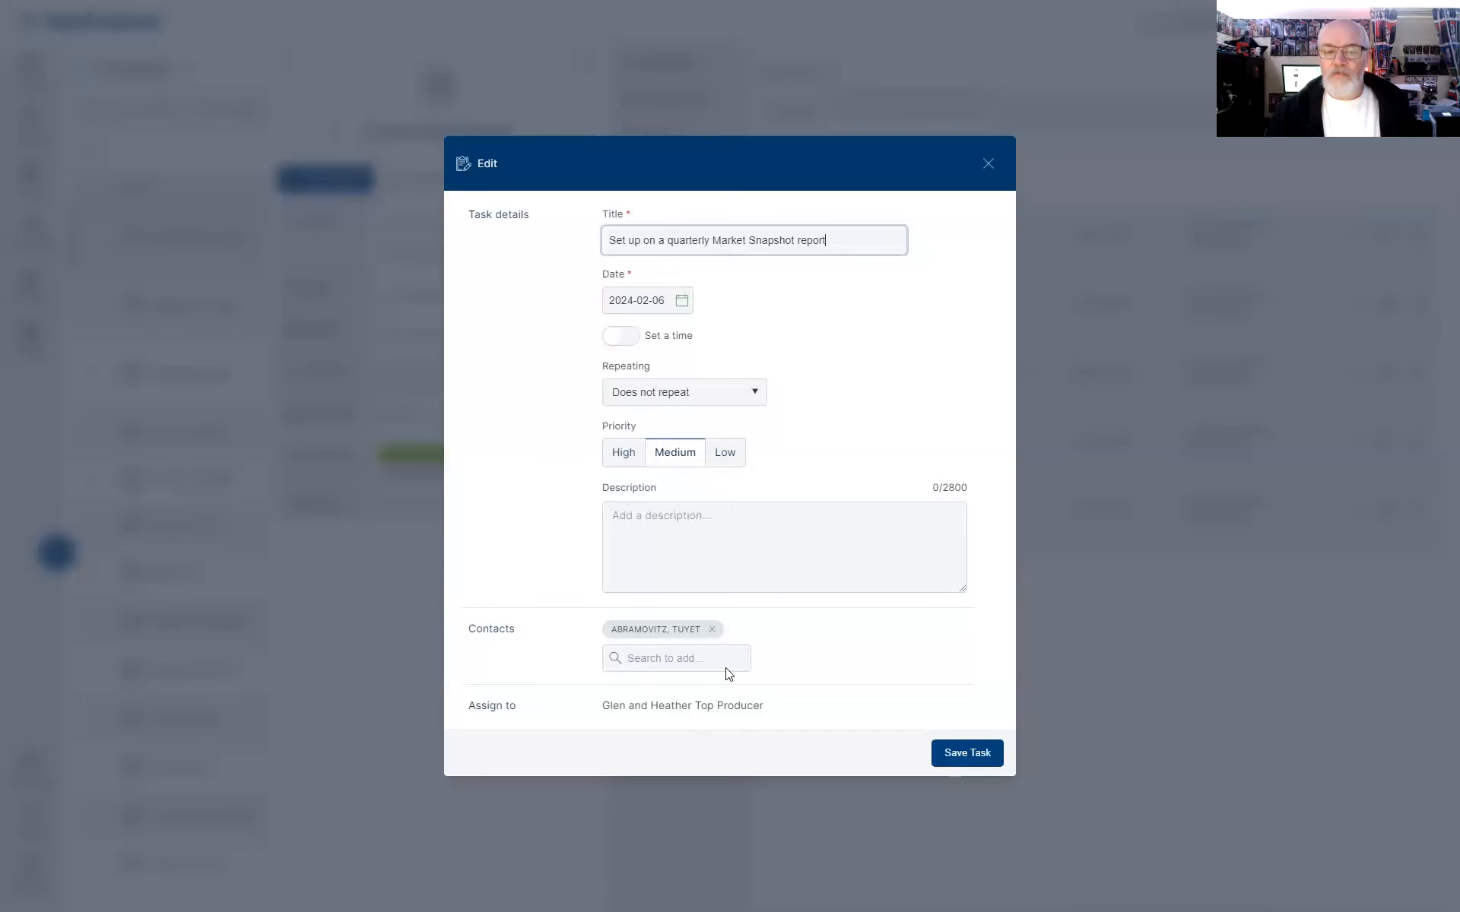
click(986, 165)
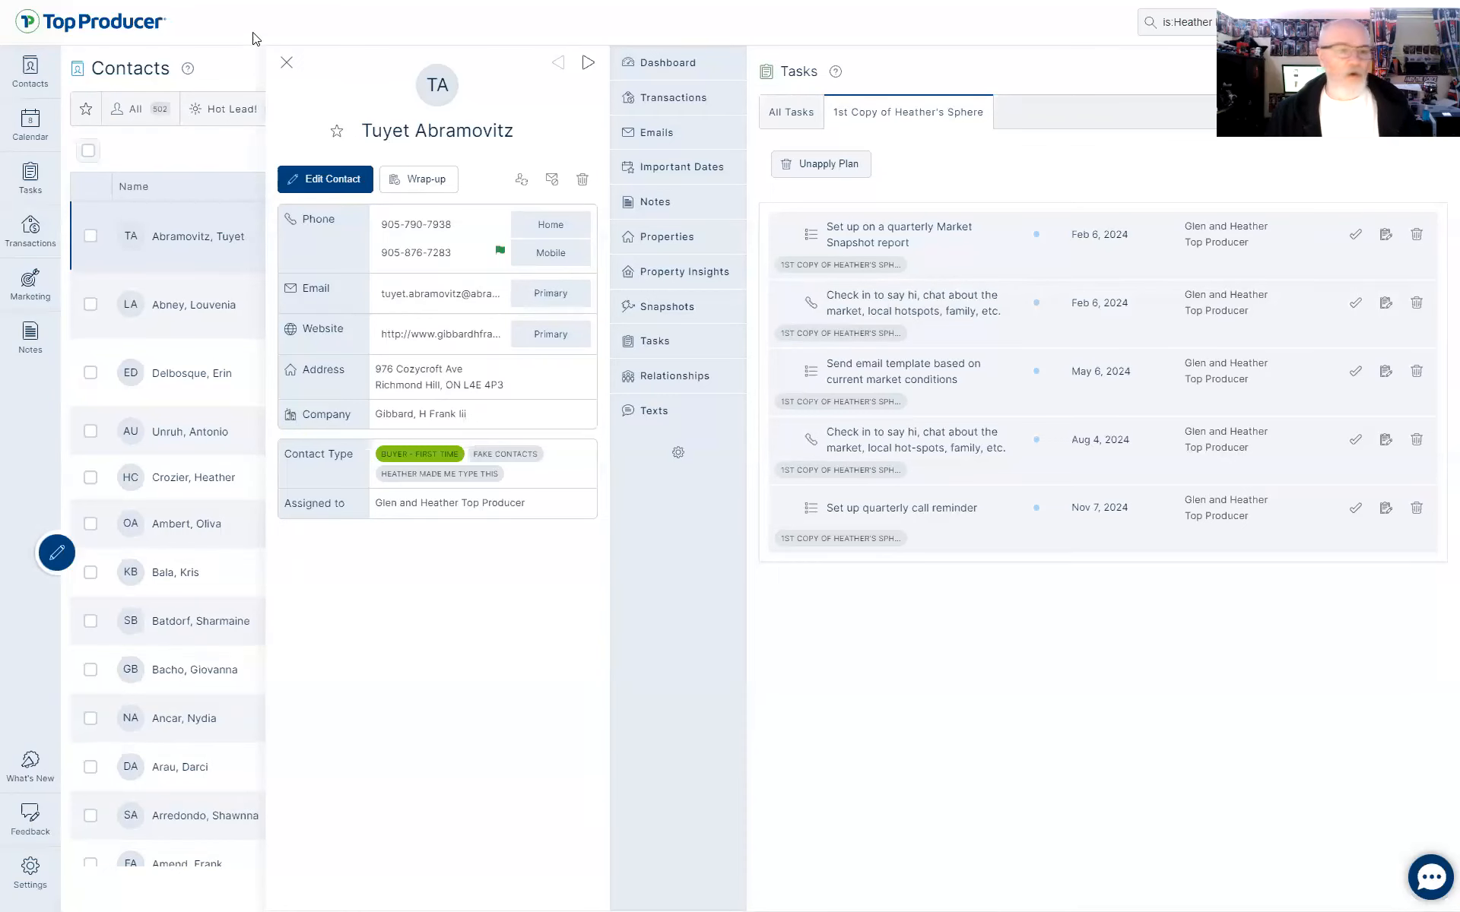
click(288, 64)
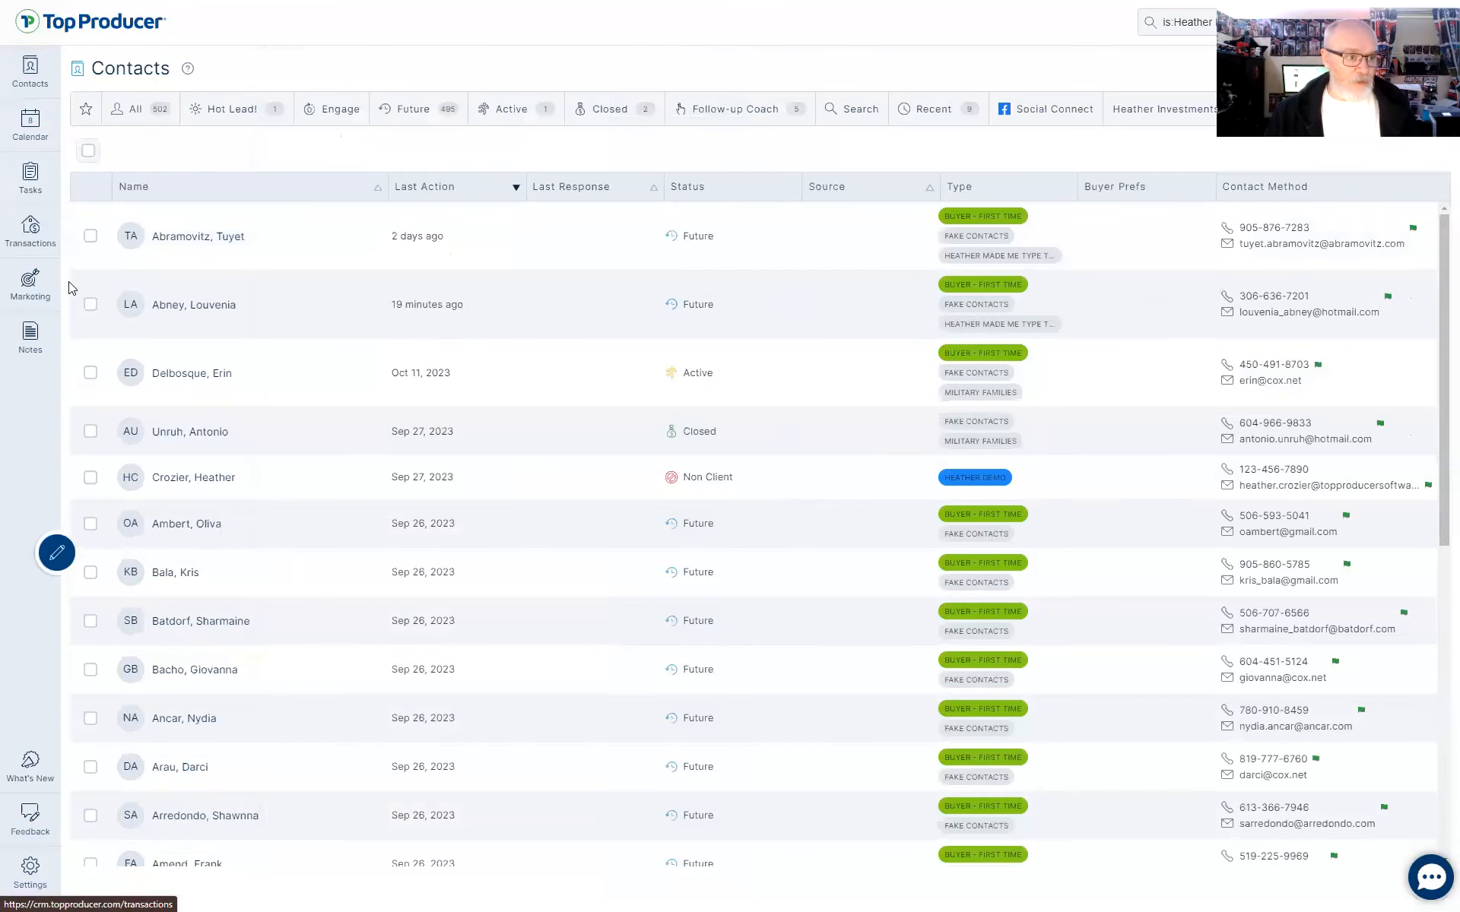
Browse the task plan templates, previewing the Lead Response and Non-Responsive Lead plans.
click(25, 284)
click(638, 116)
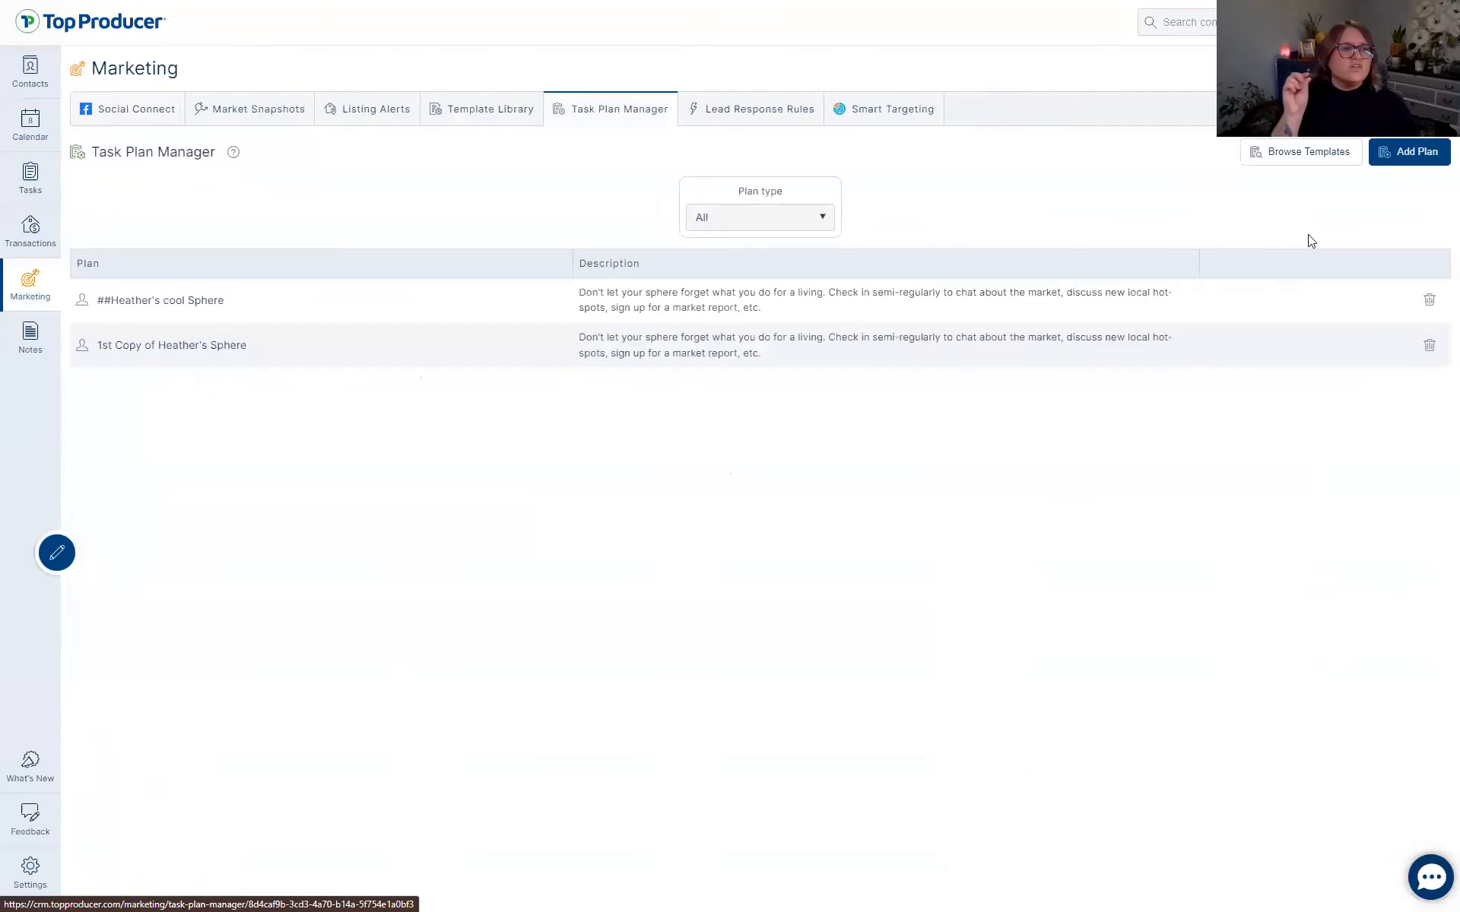
click(1337, 152)
click(205, 280)
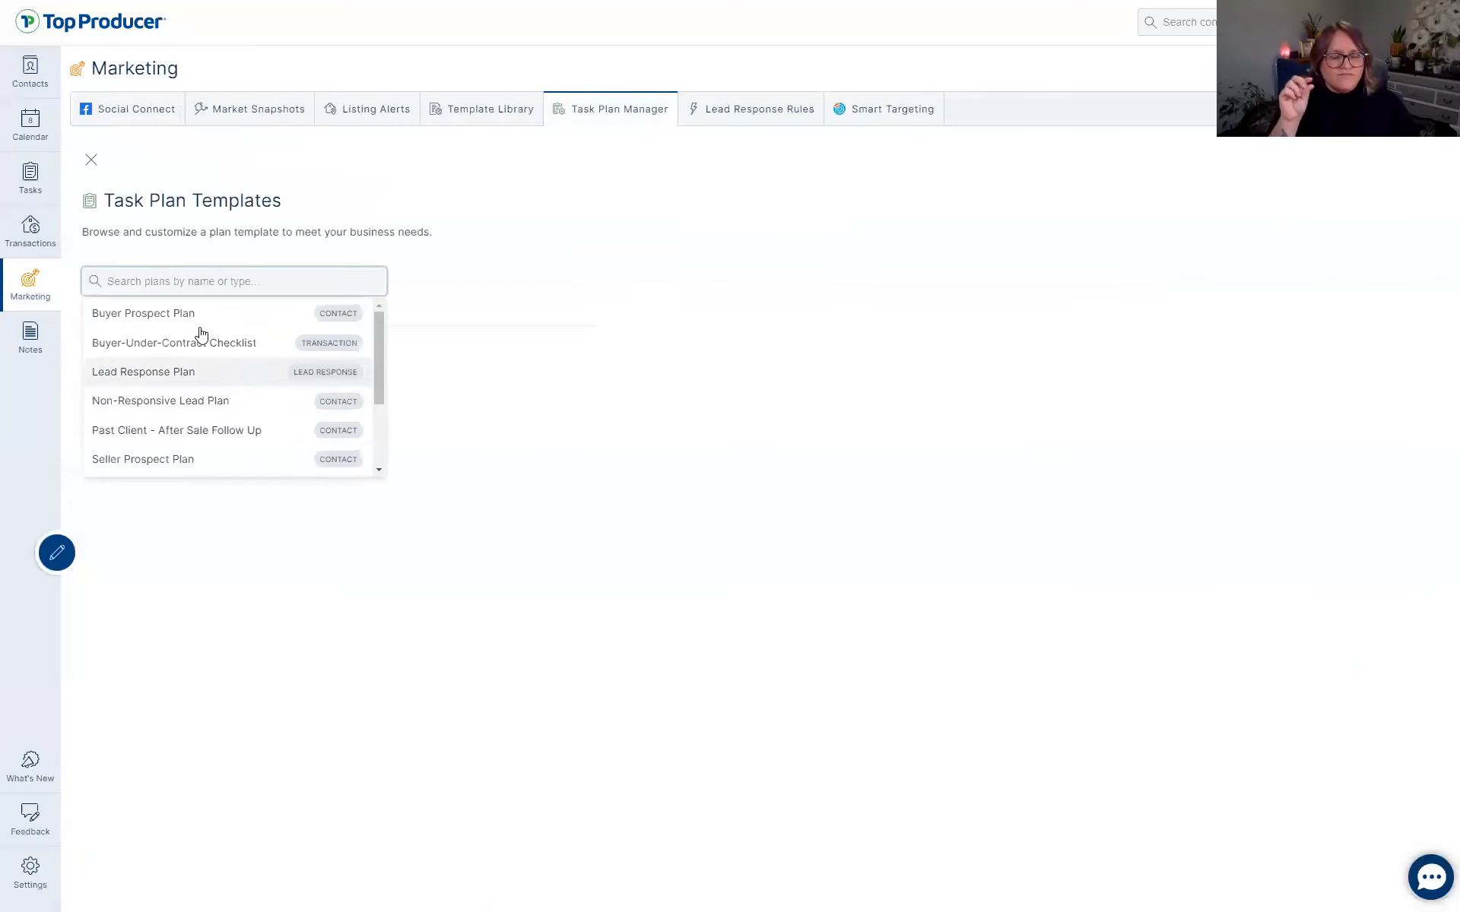
click(192, 372)
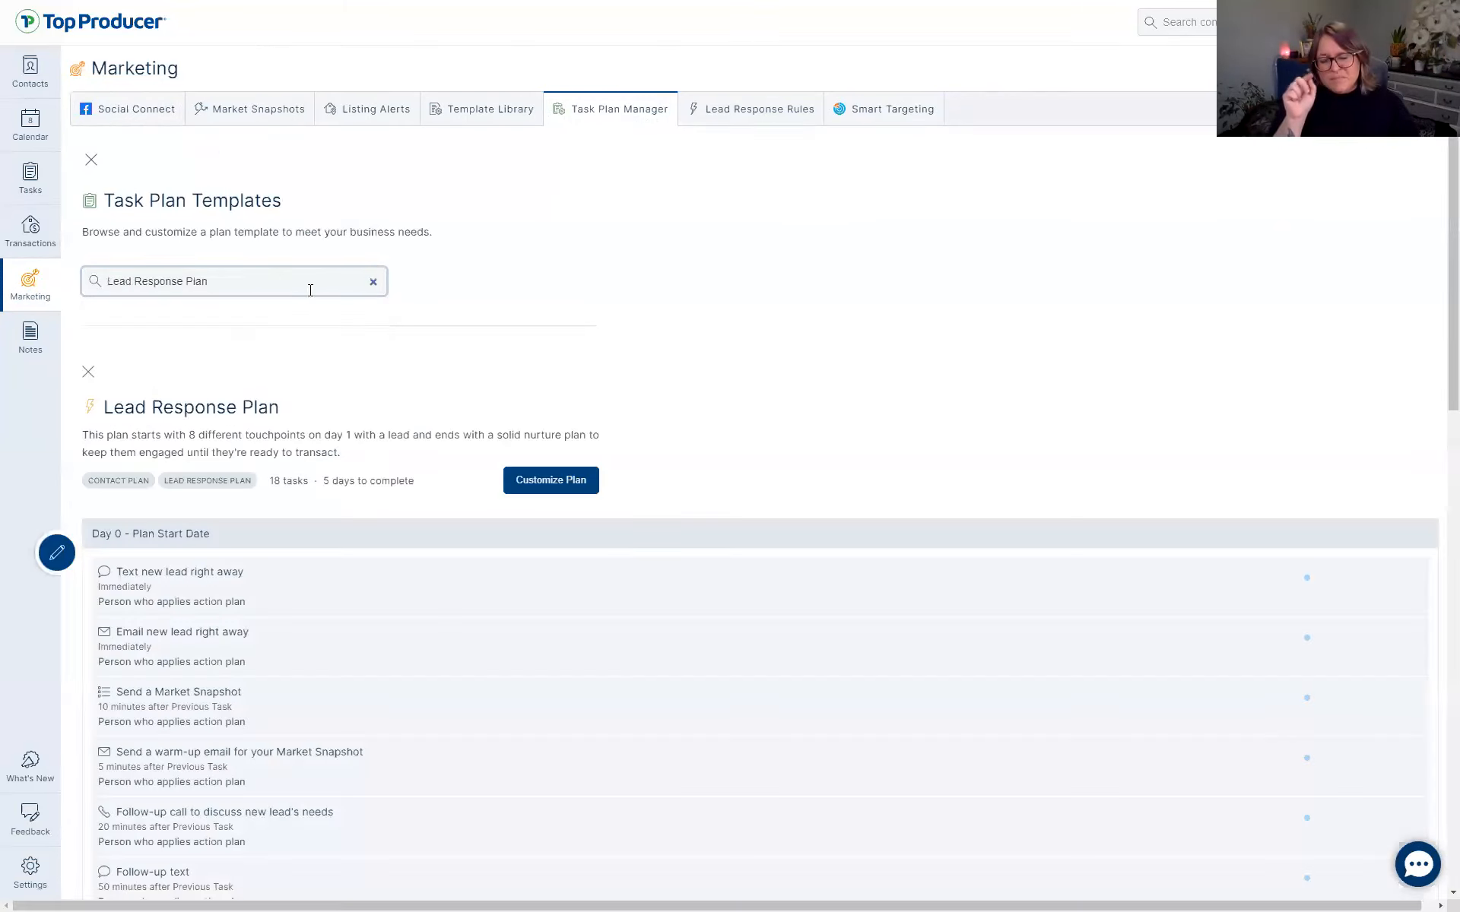
click(373, 282)
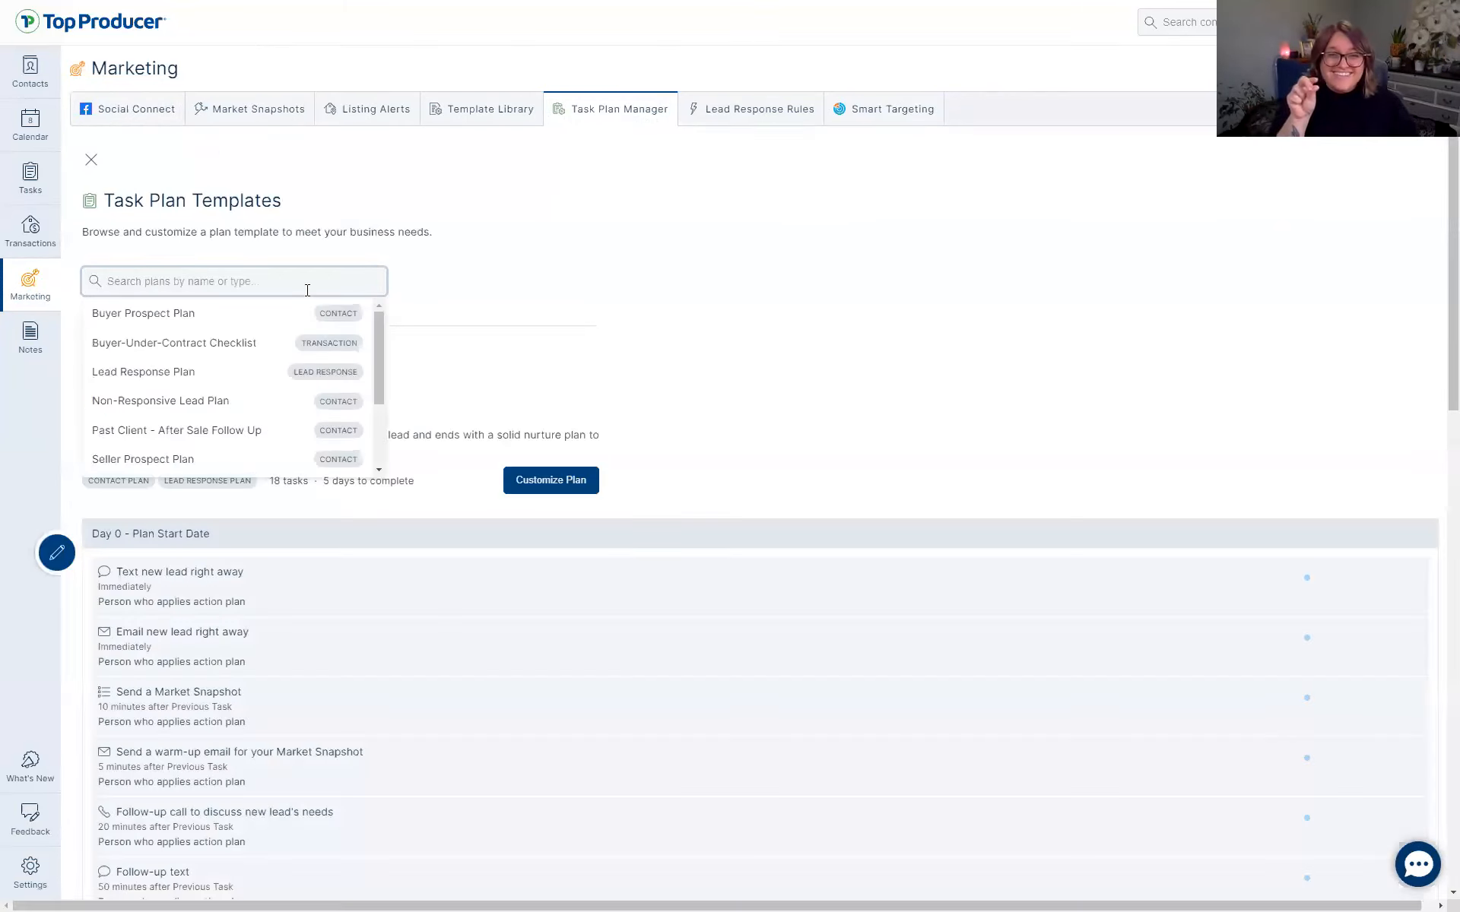
click(147, 403)
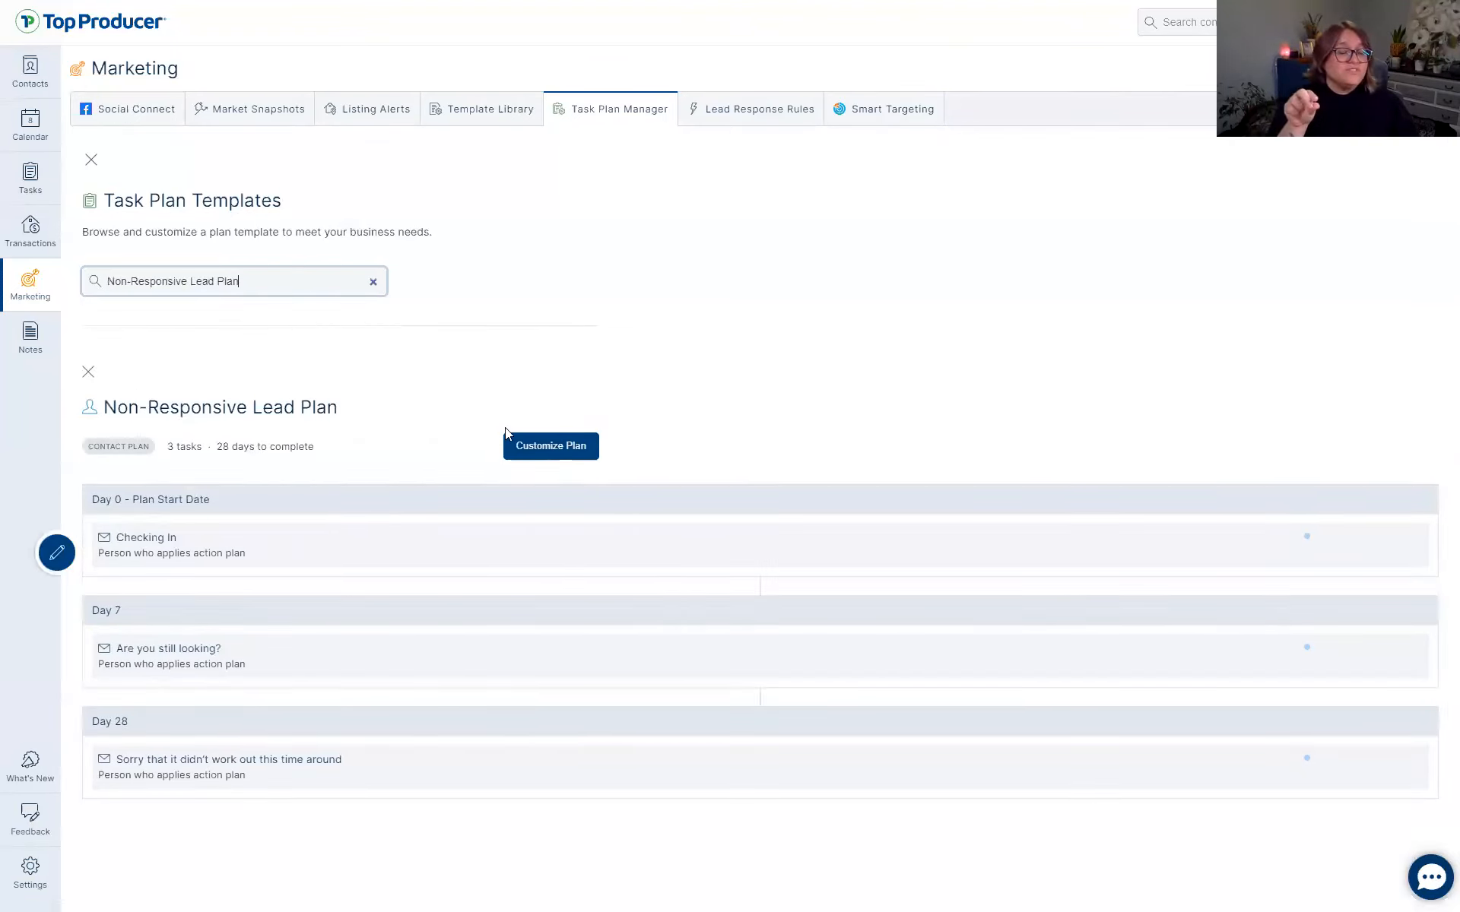
Create a task plan from the Non-Responsive Lead template named '!!Non-Responsive Lead Plan'.
click(532, 448)
click(609, 603)
text(!!Non-Responsive Lead Plar)
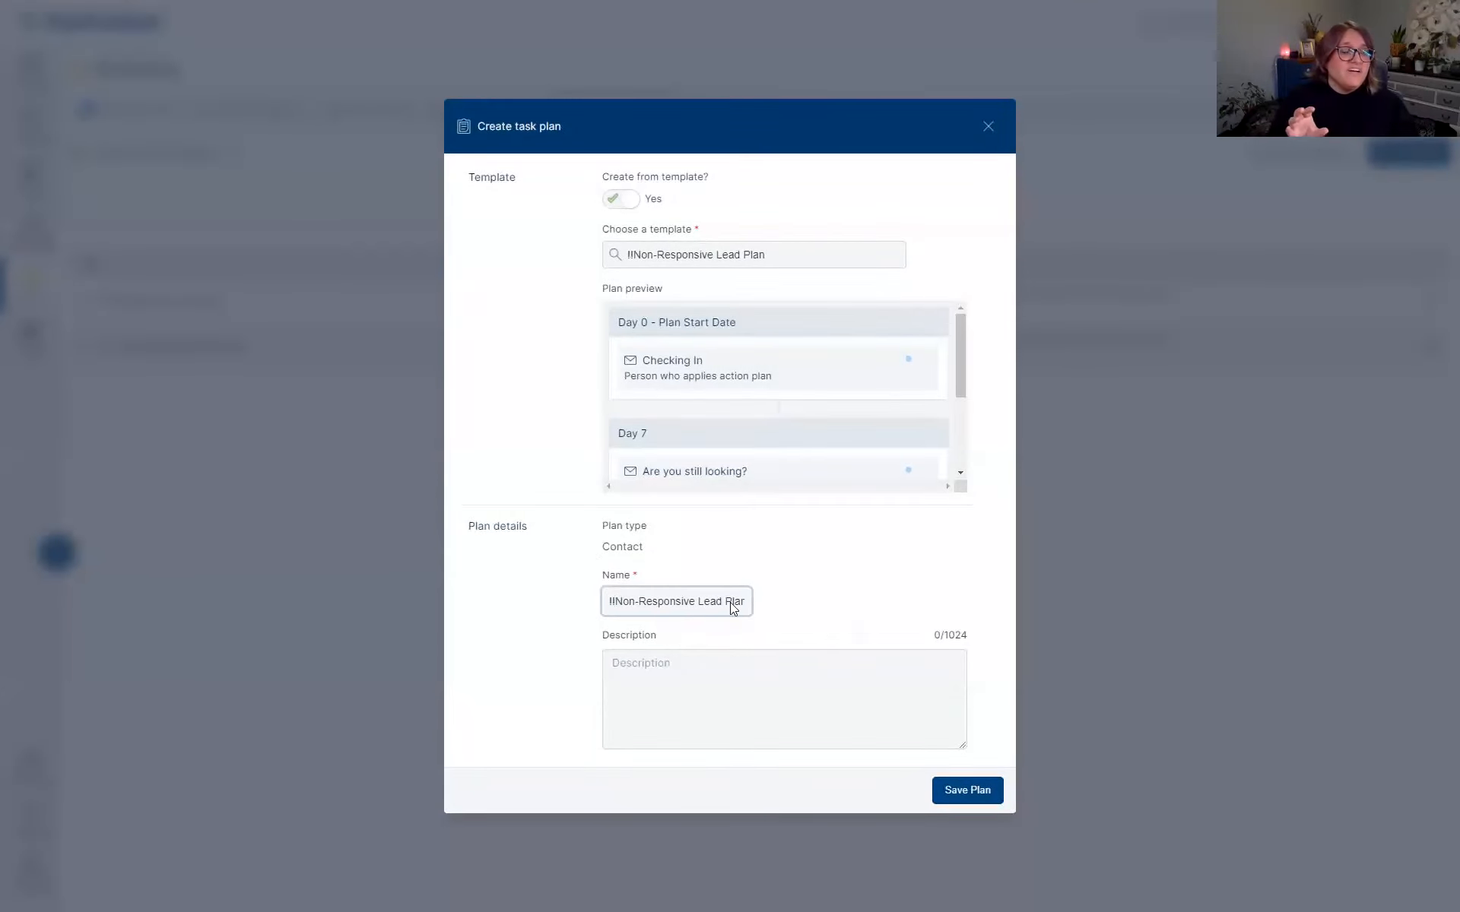
click(985, 803)
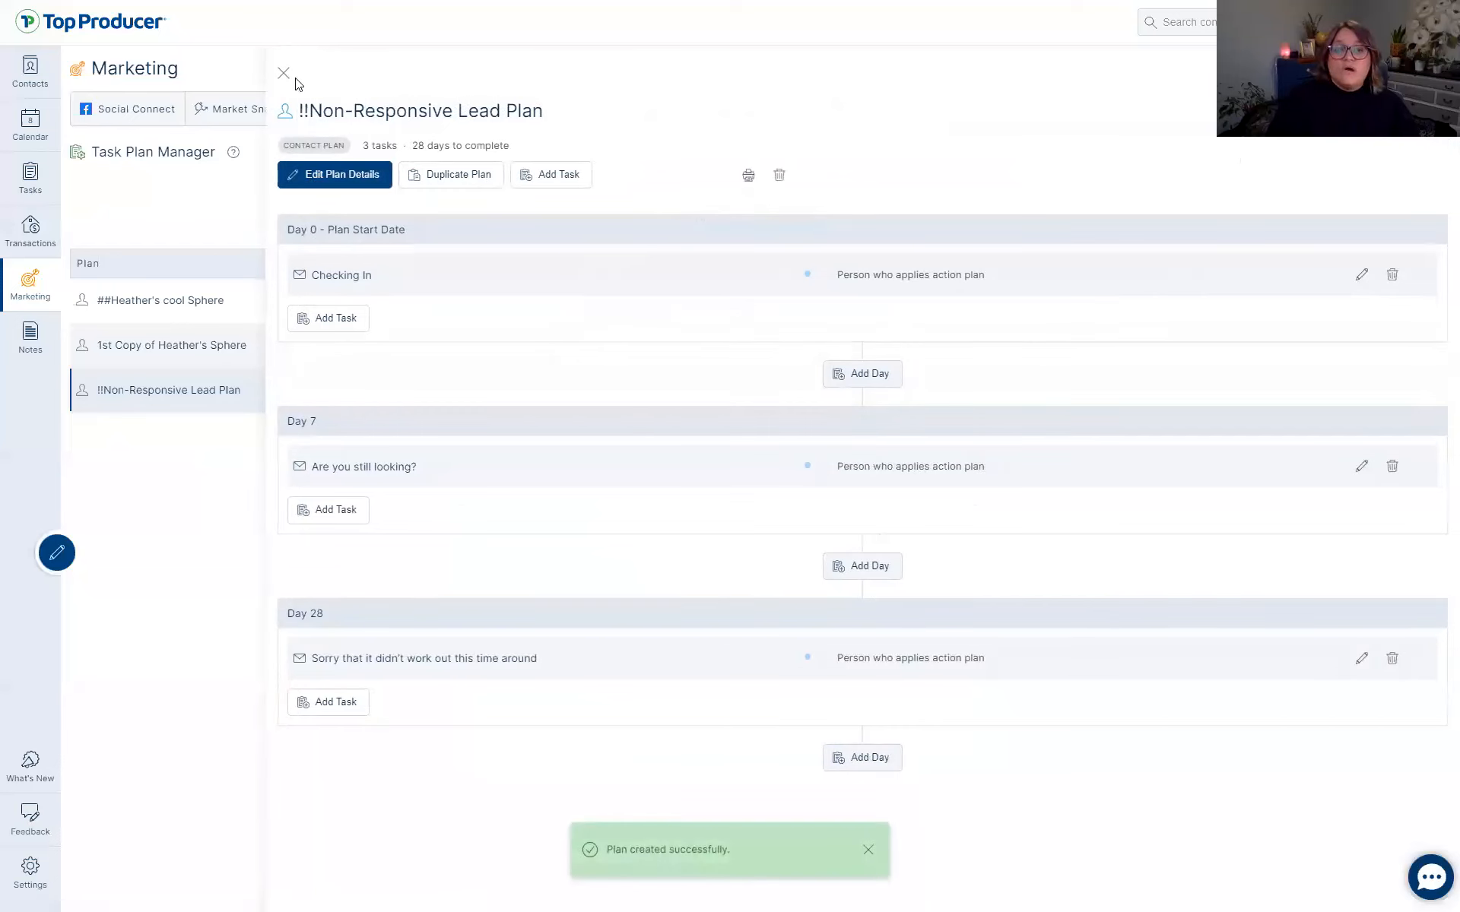
click(284, 72)
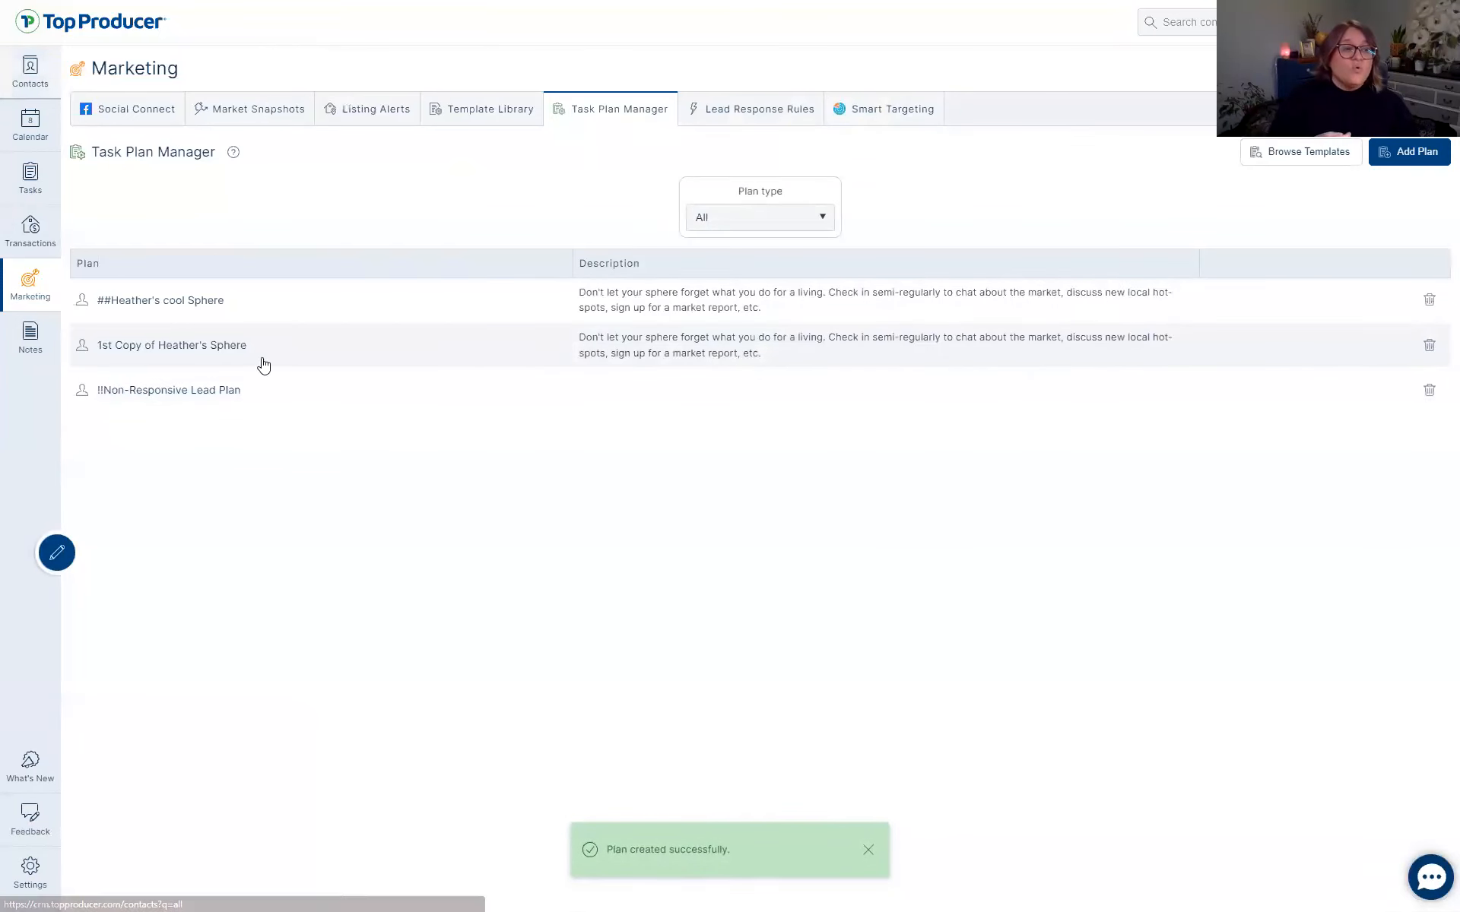
Apply the !!Non-Responsive Lead Plan to the first lead contact.
click(52, 115)
click(358, 250)
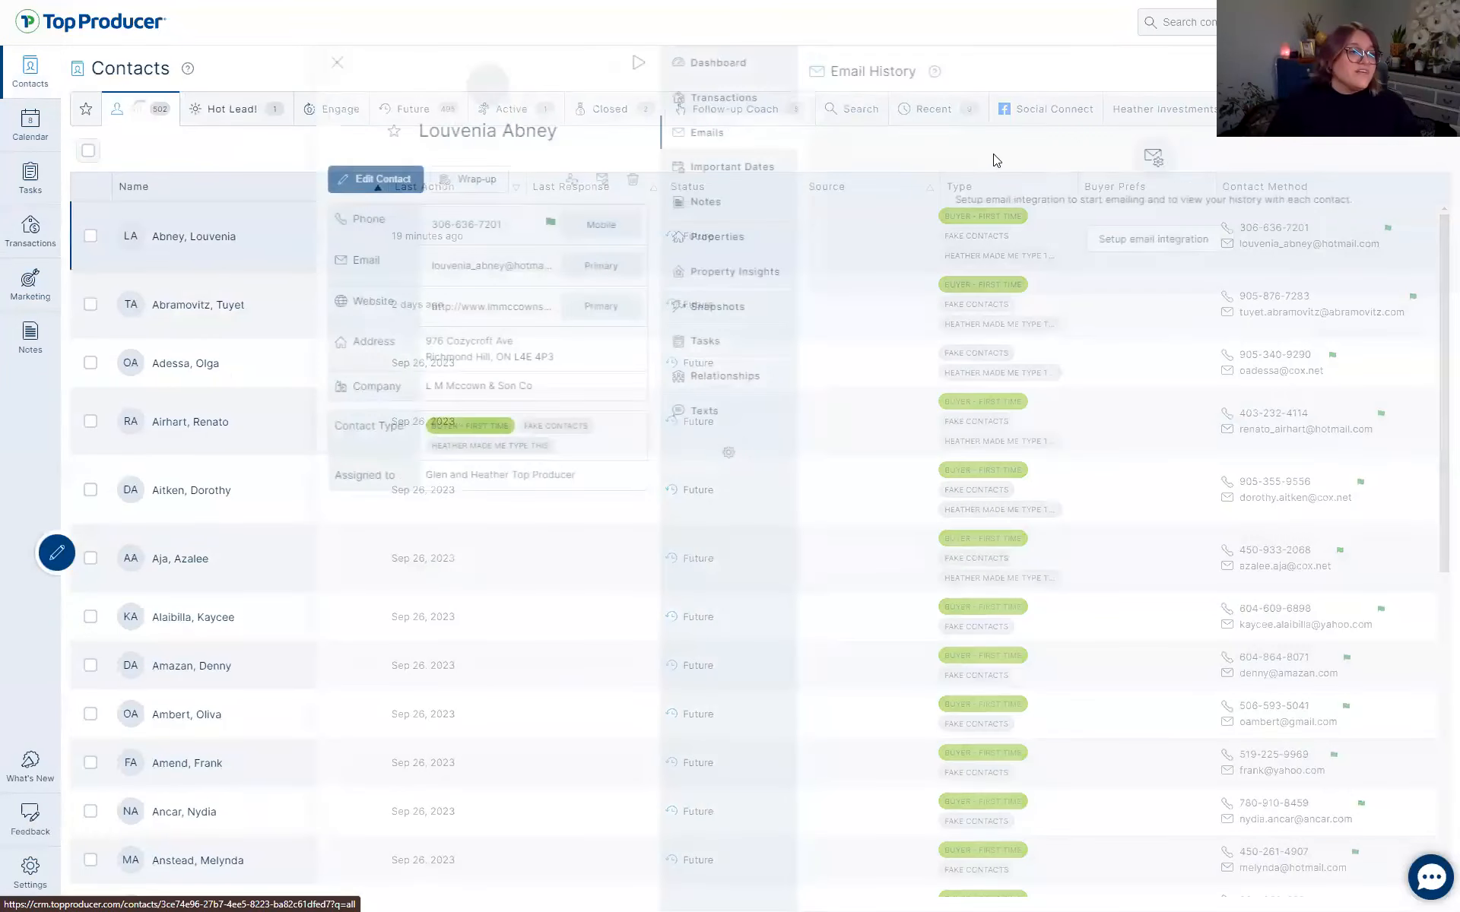
click(648, 341)
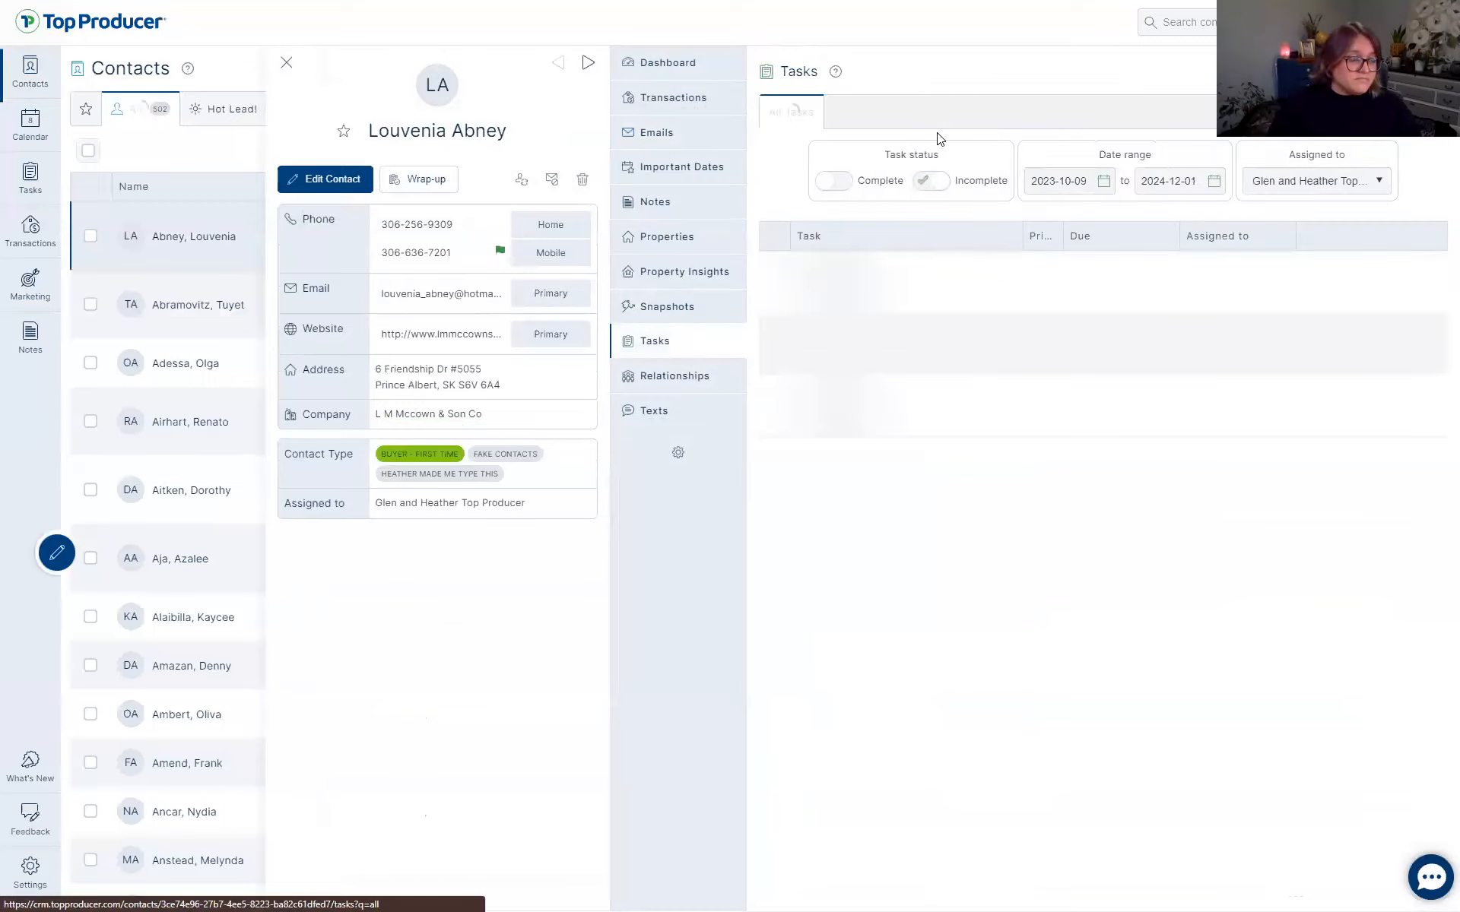
click(1111, 132)
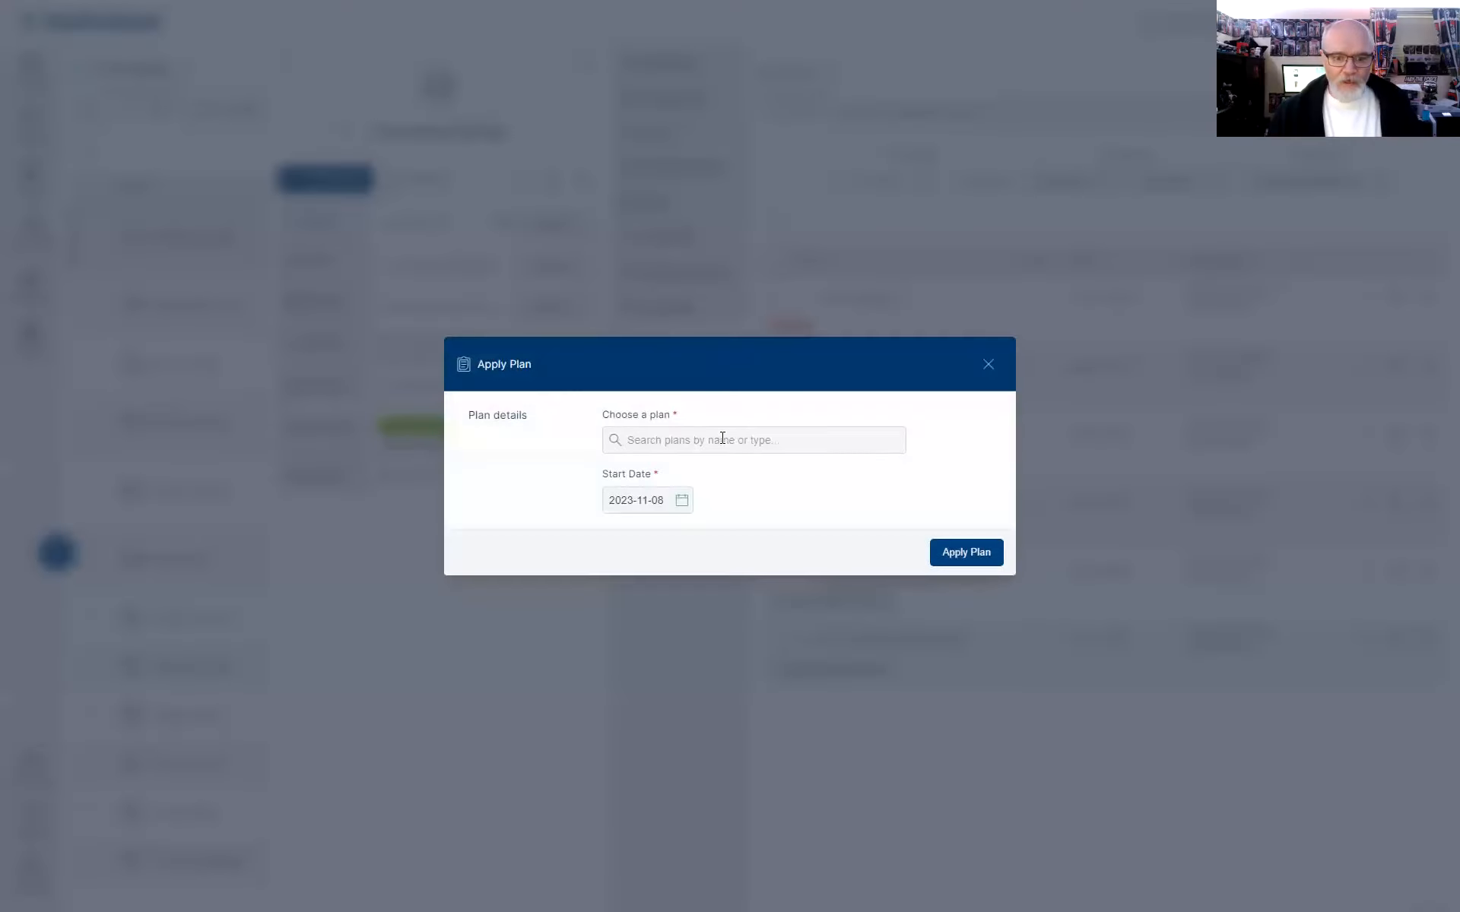
click(723, 439)
click(704, 473)
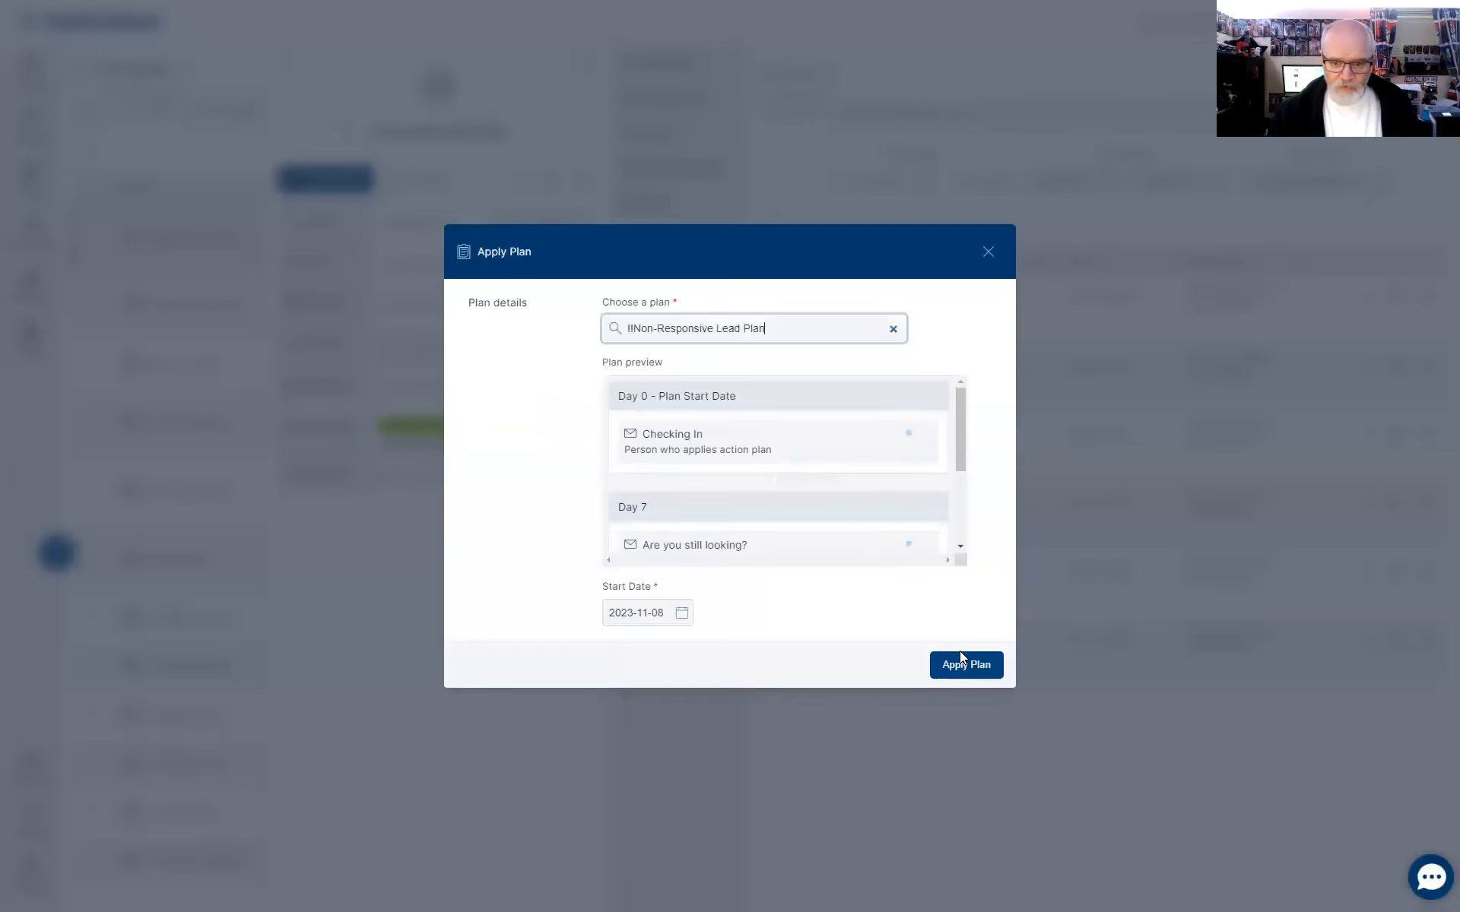
click(969, 668)
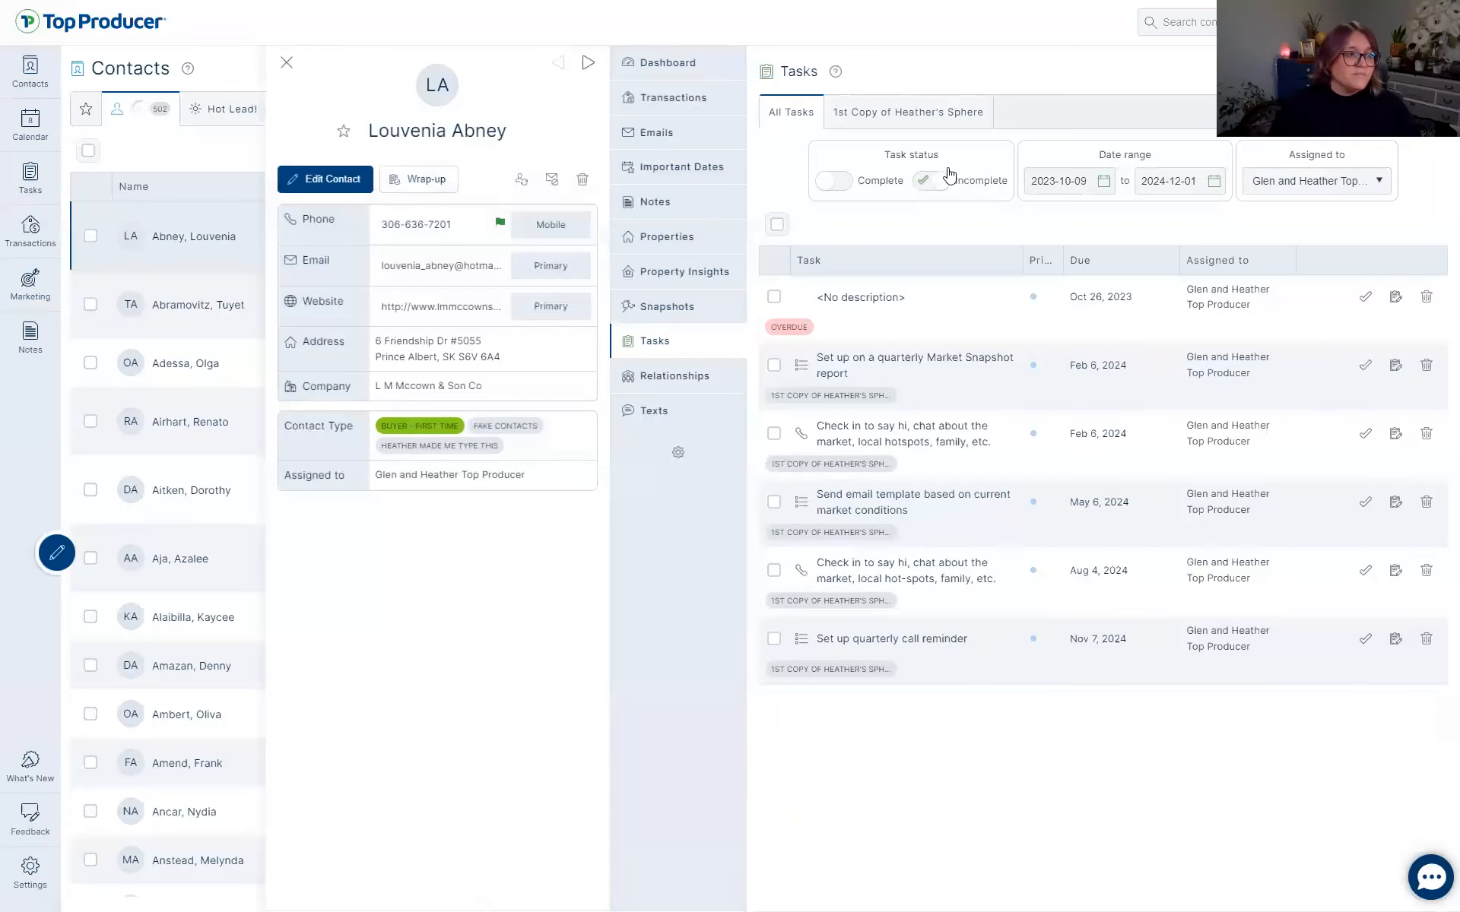
Switch the plan's Checking In task to the 'Ask for a lower price' email template.
click(901, 120)
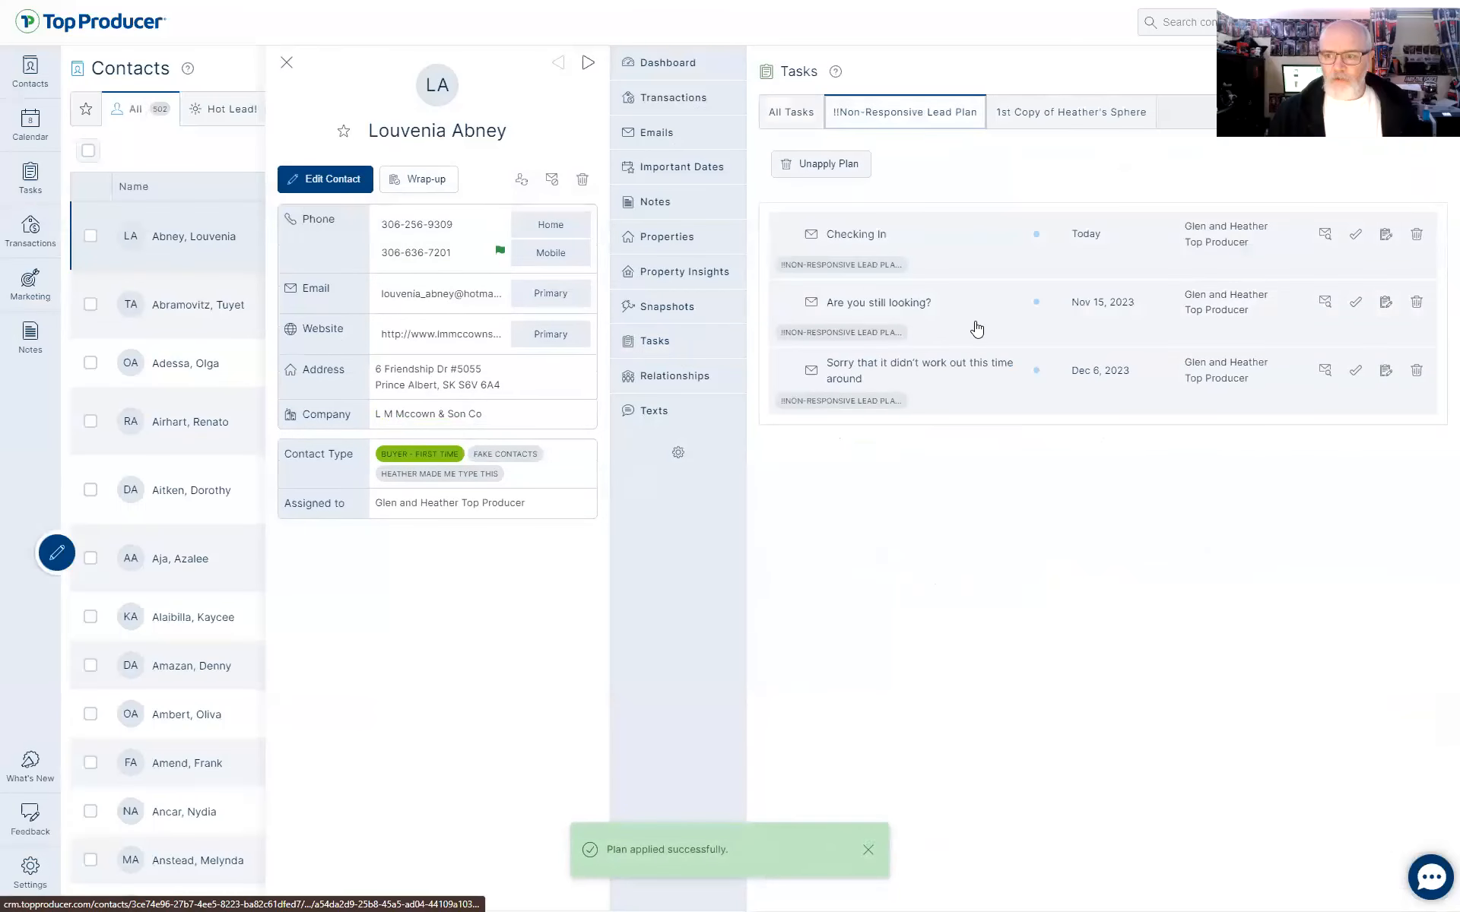
click(1385, 234)
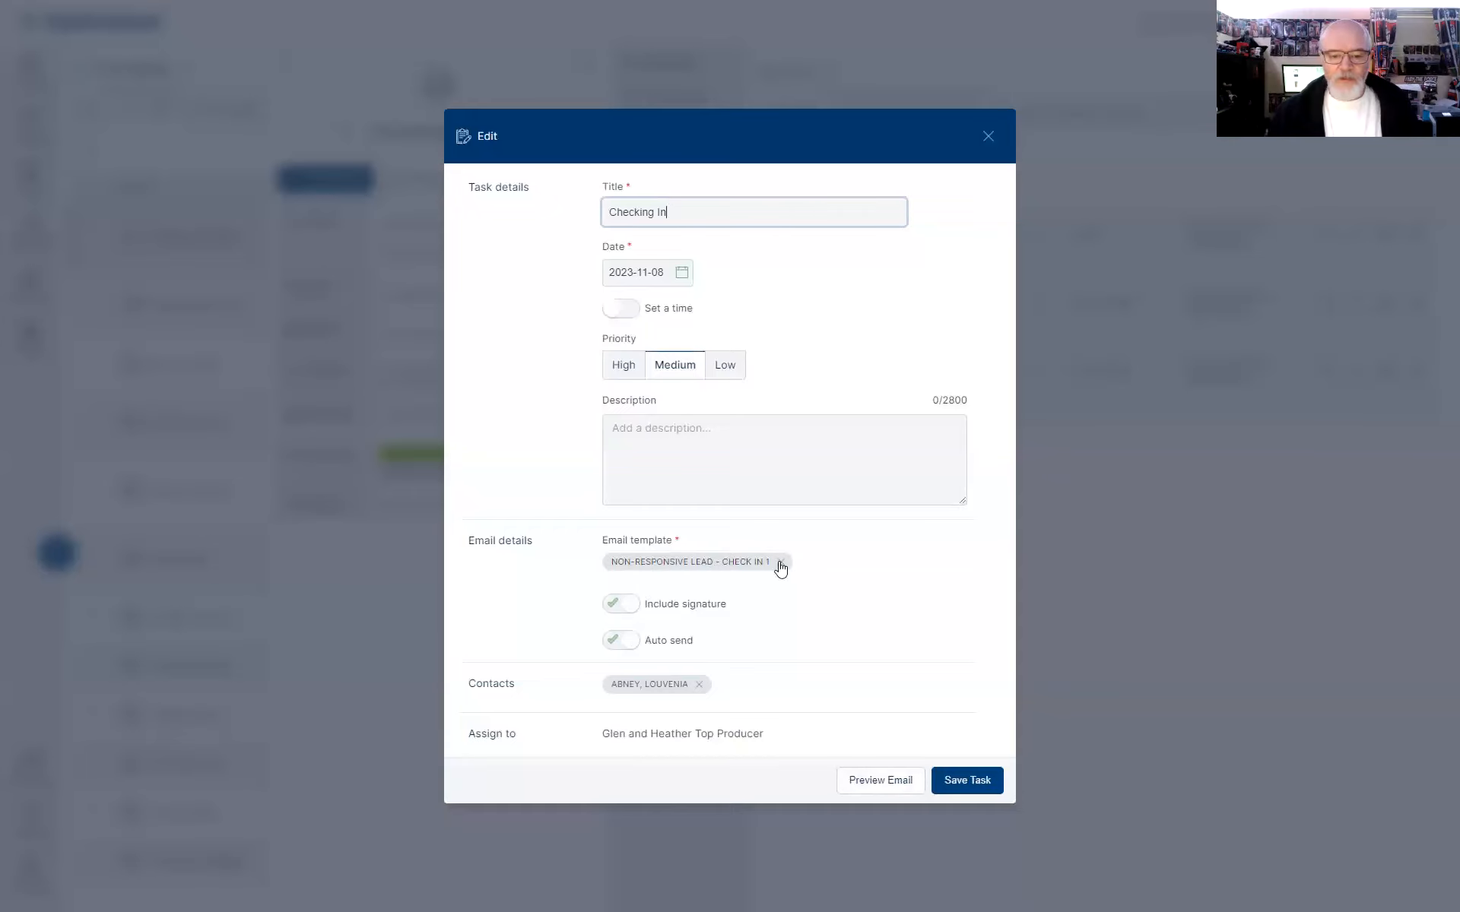
click(876, 788)
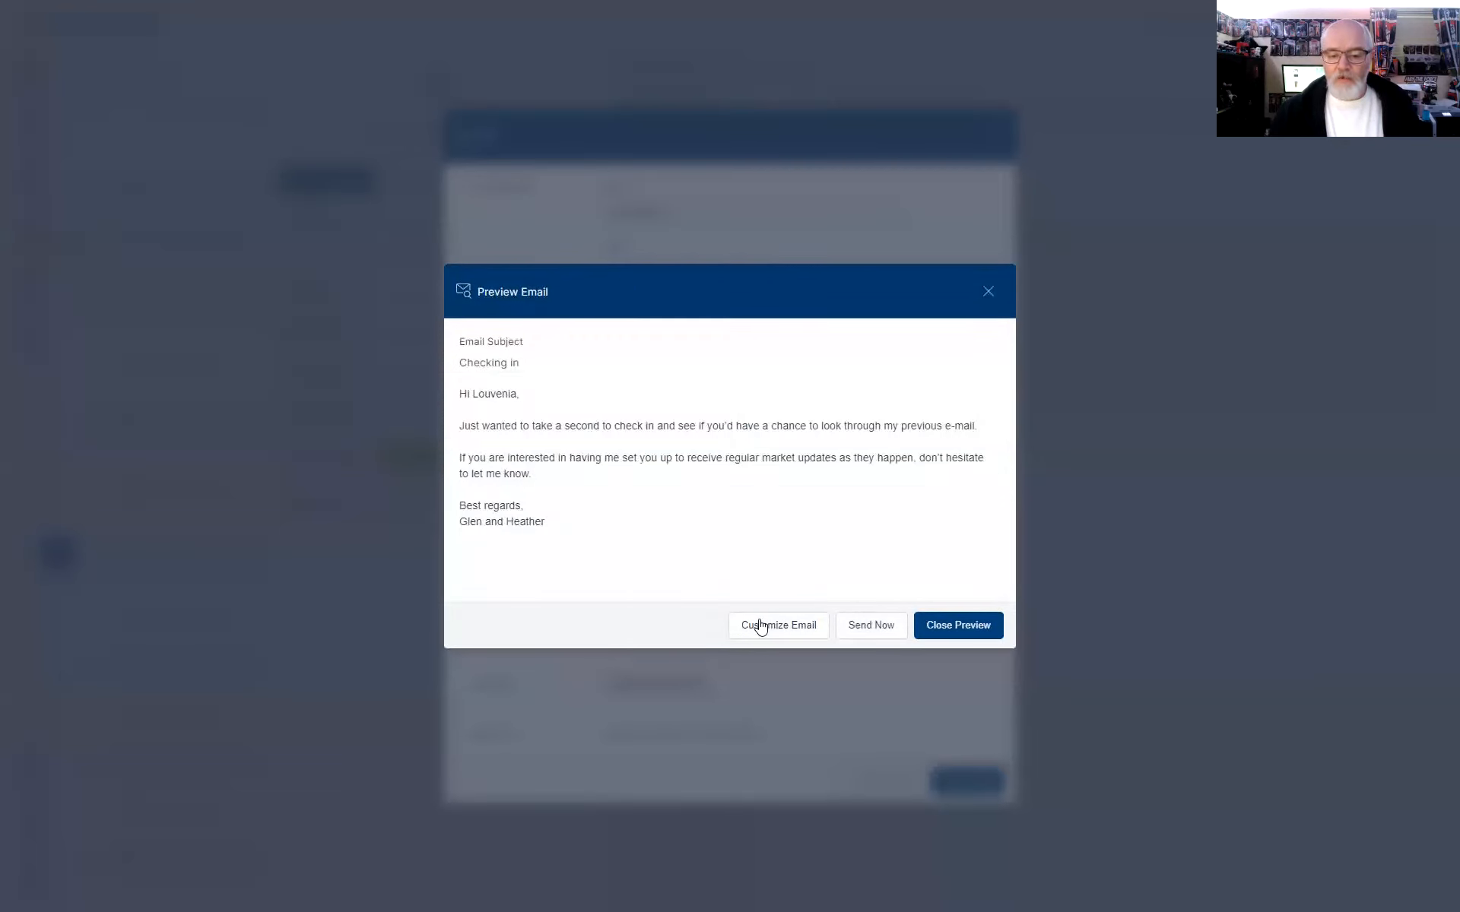
click(958, 626)
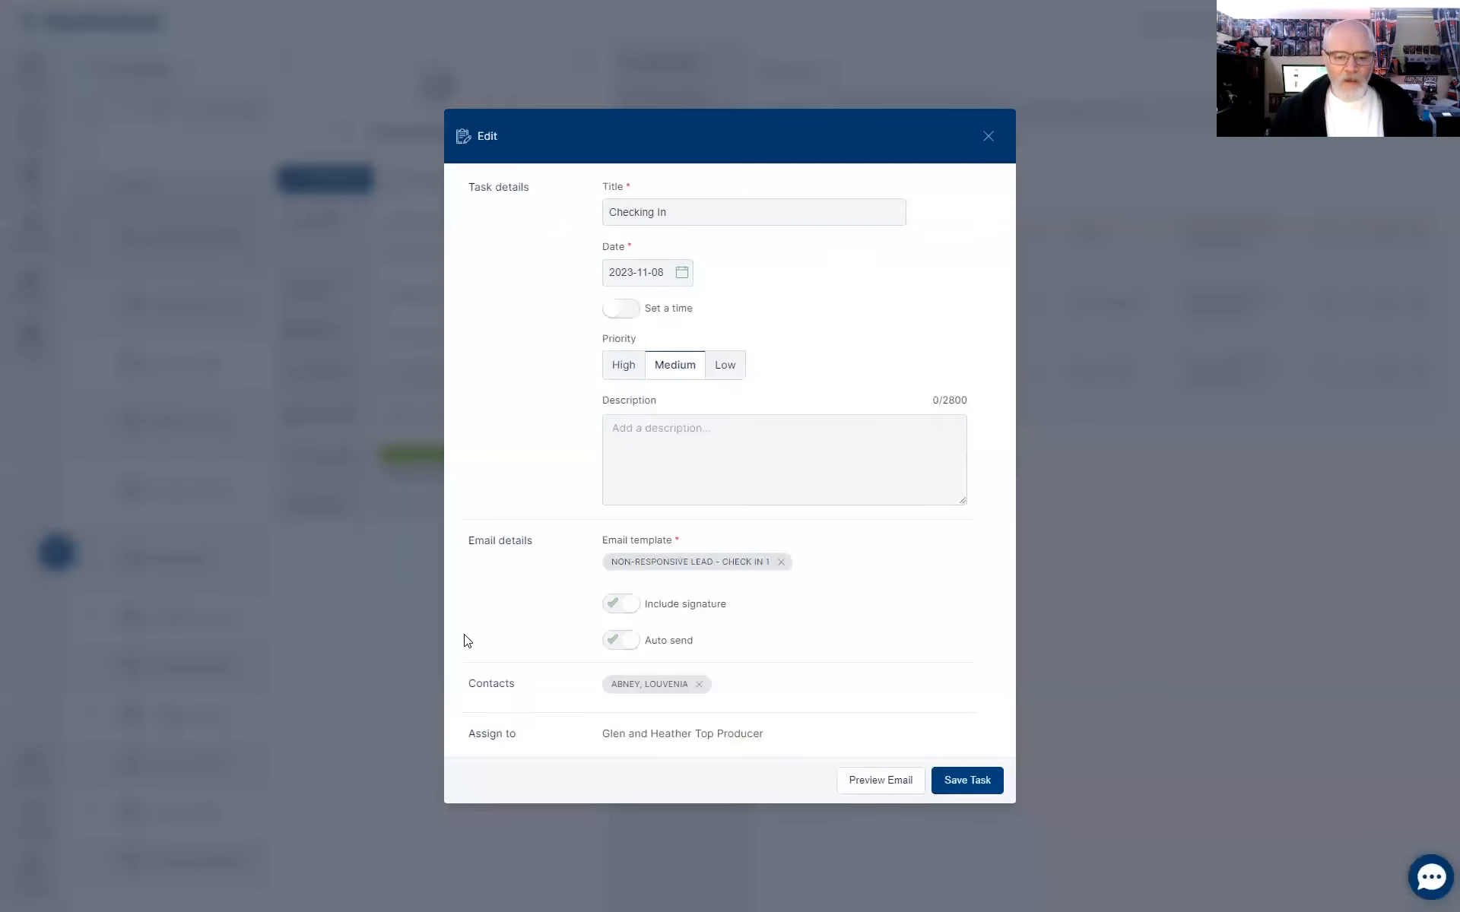
click(781, 564)
click(657, 571)
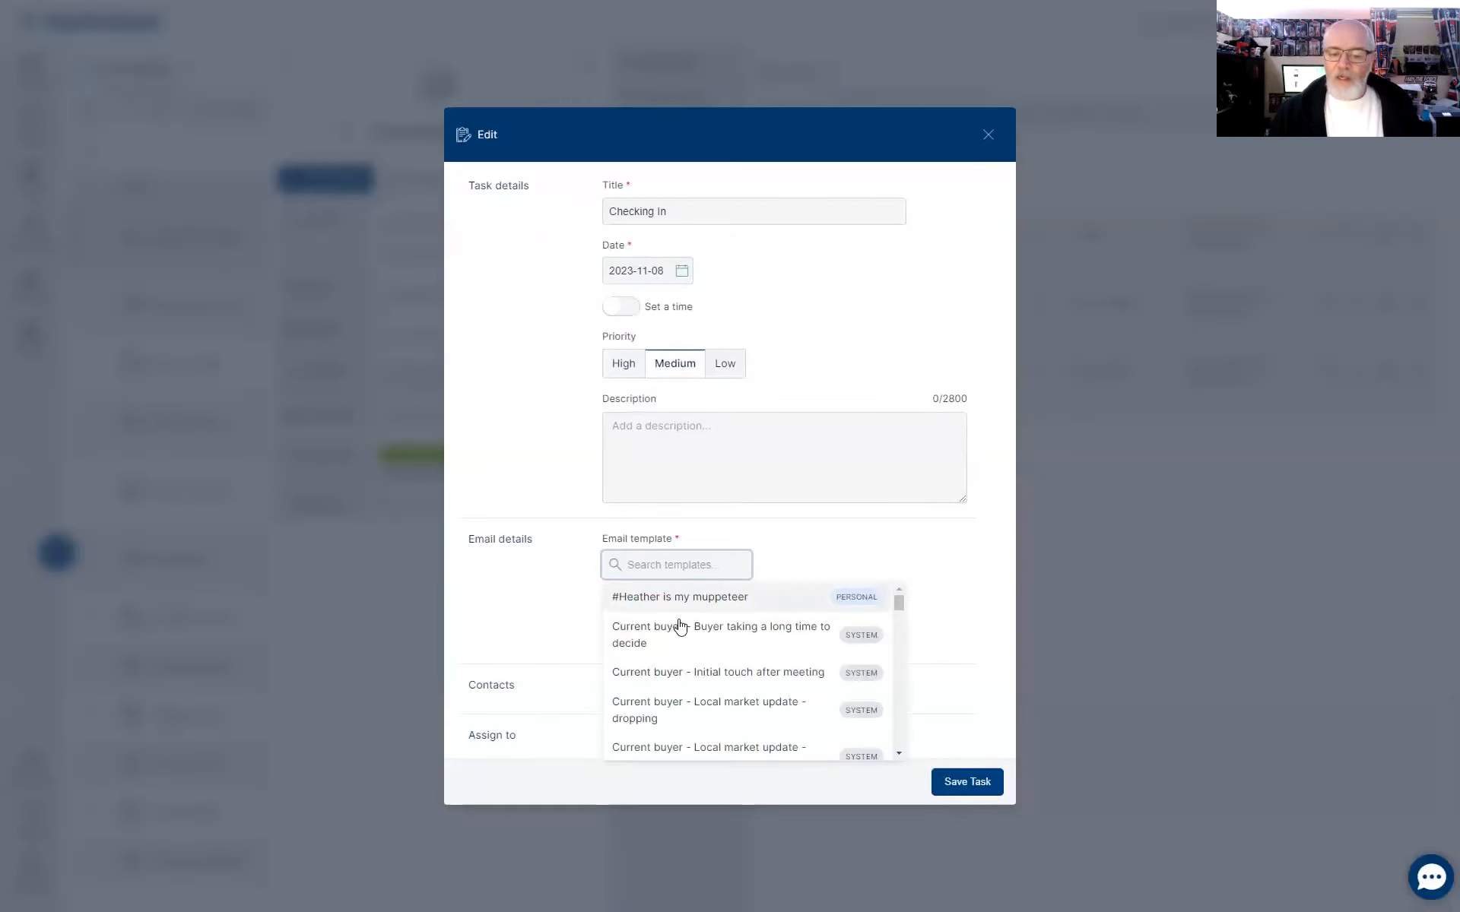
scroll(704, 707, down, 5)
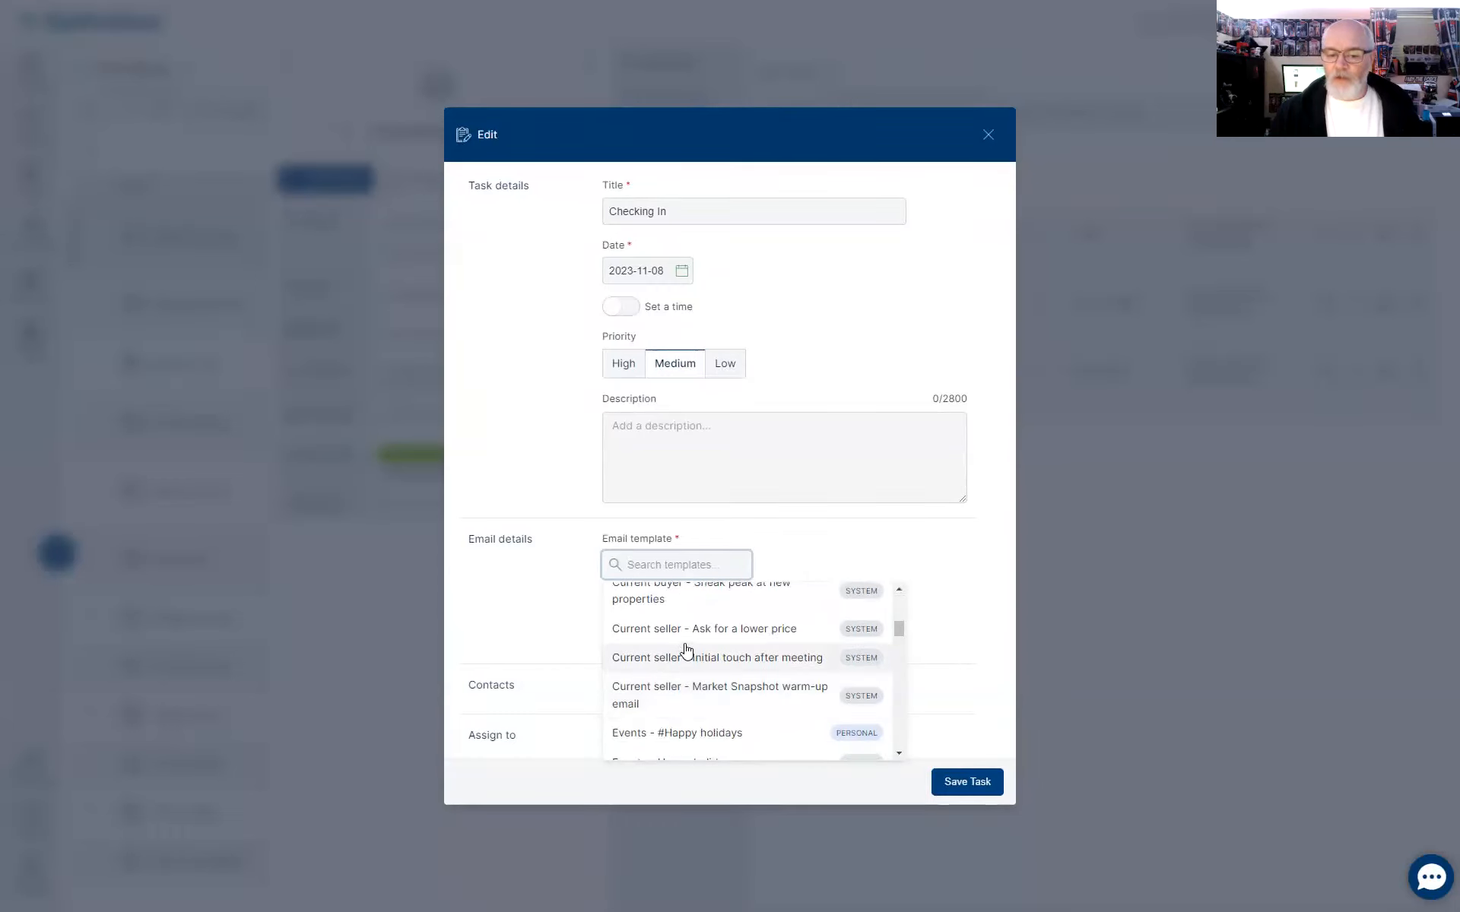
click(685, 628)
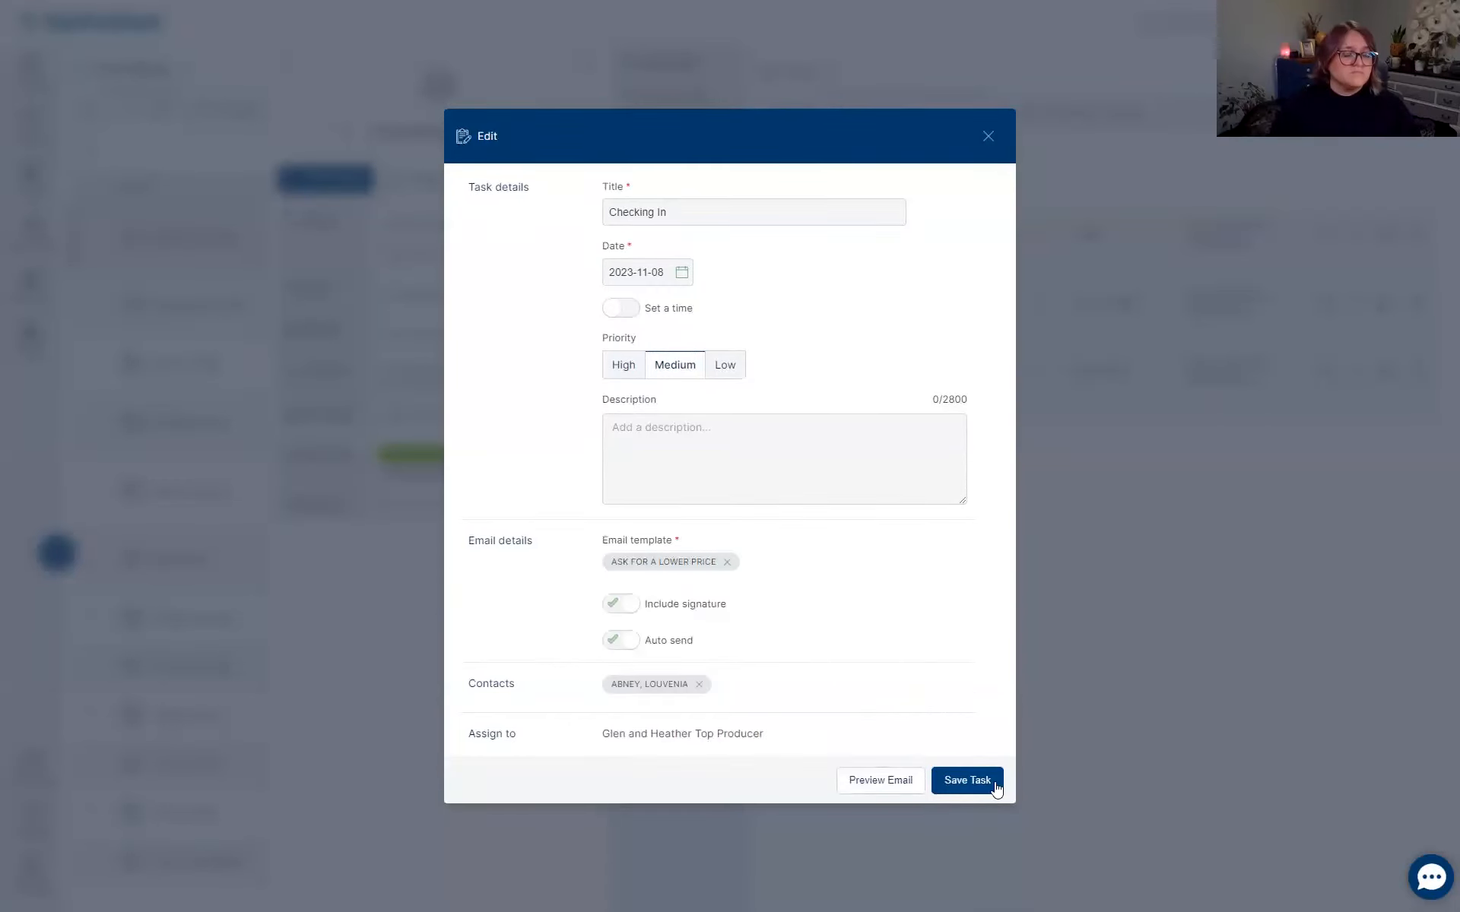
click(958, 783)
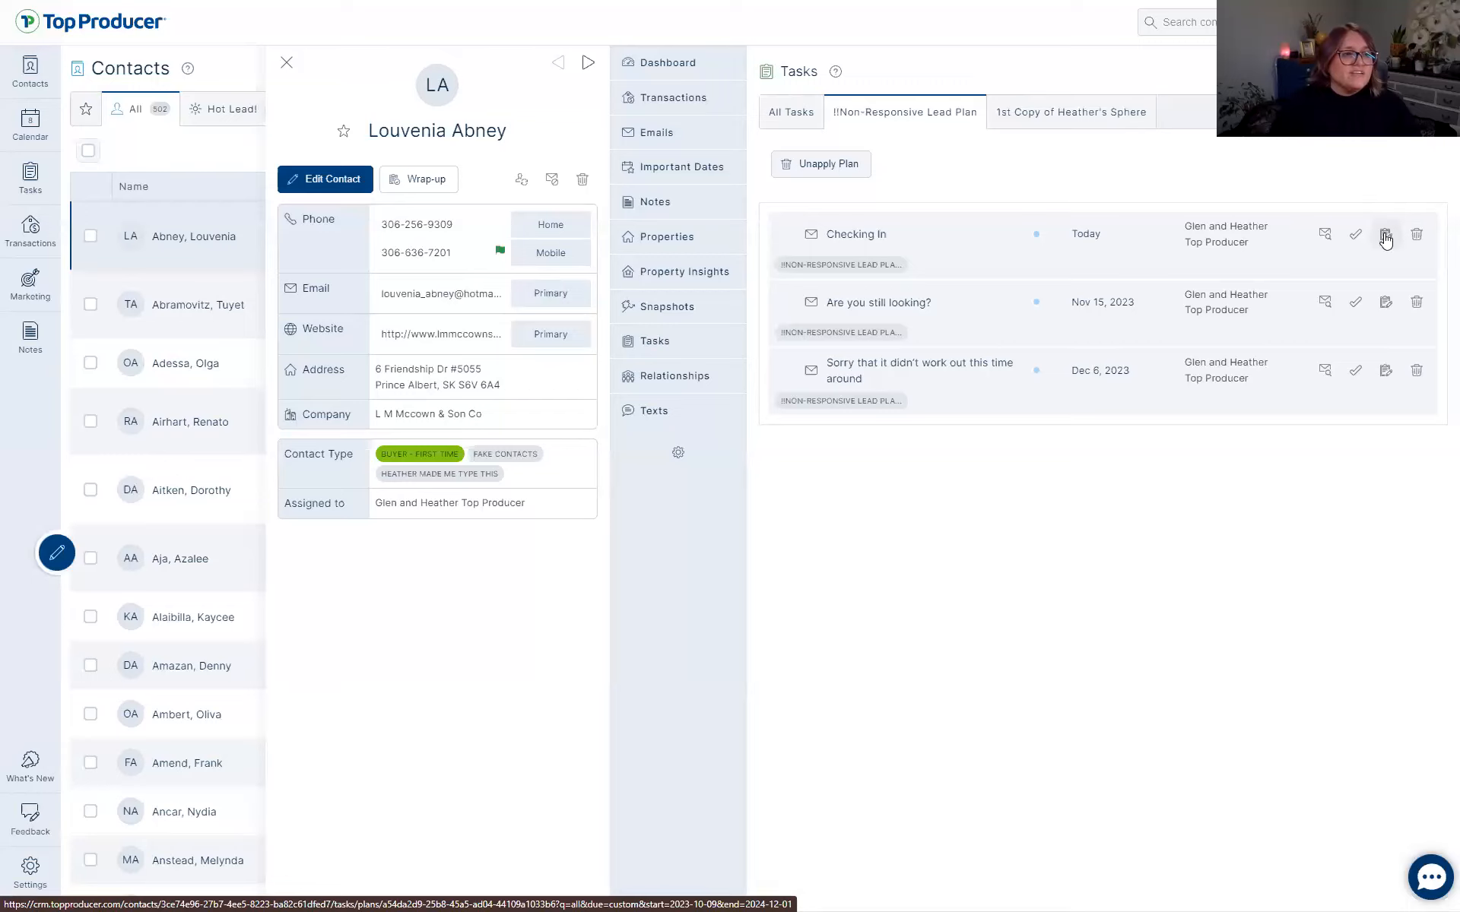
Preview the updated Checking In email and its editable version, then close the contact.
click(1324, 228)
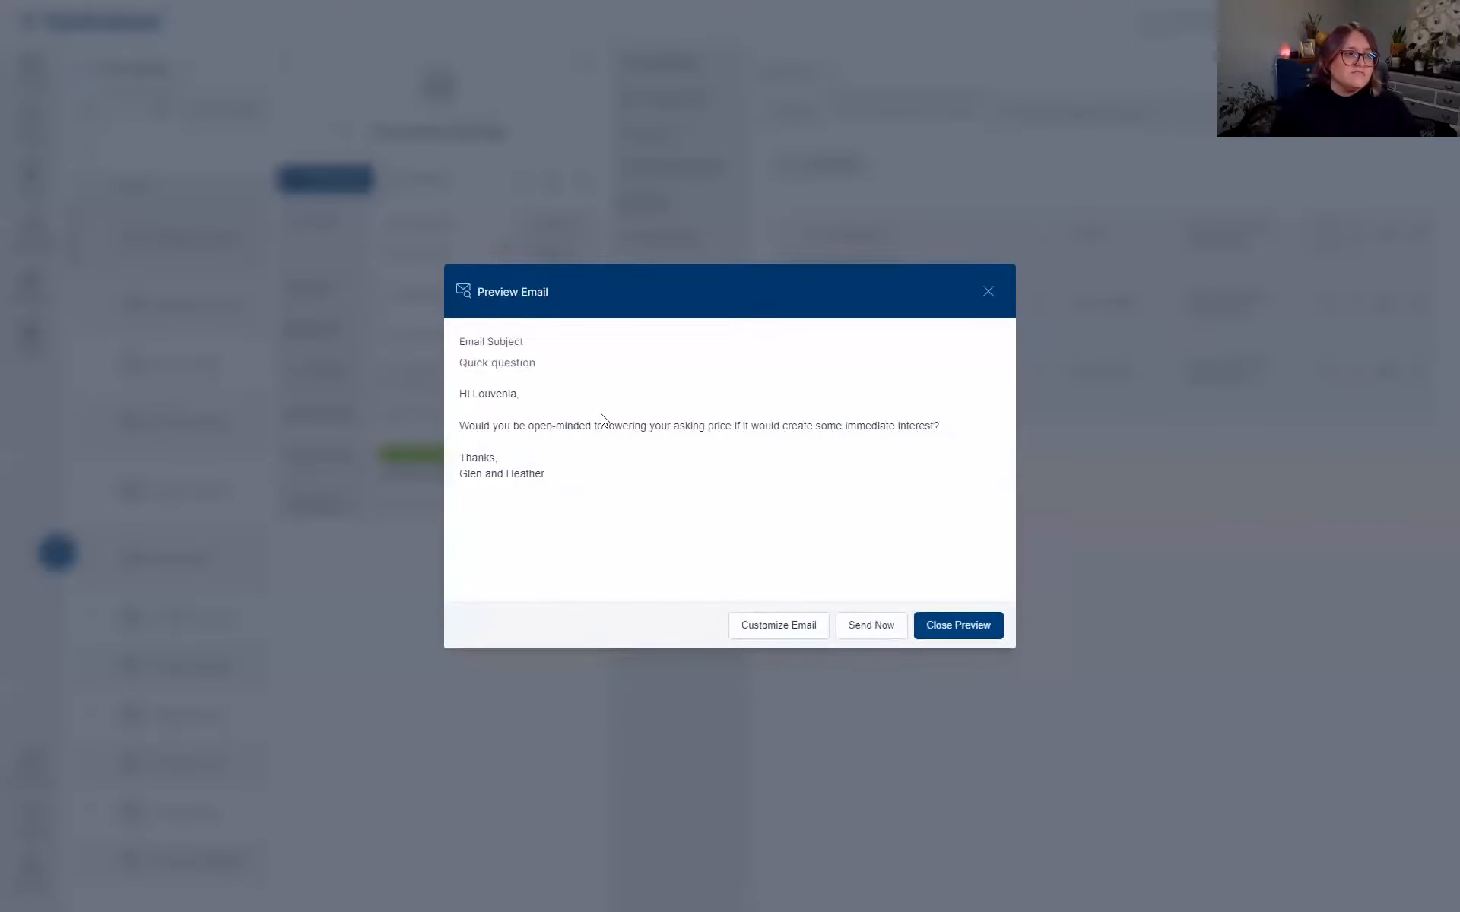
click(789, 630)
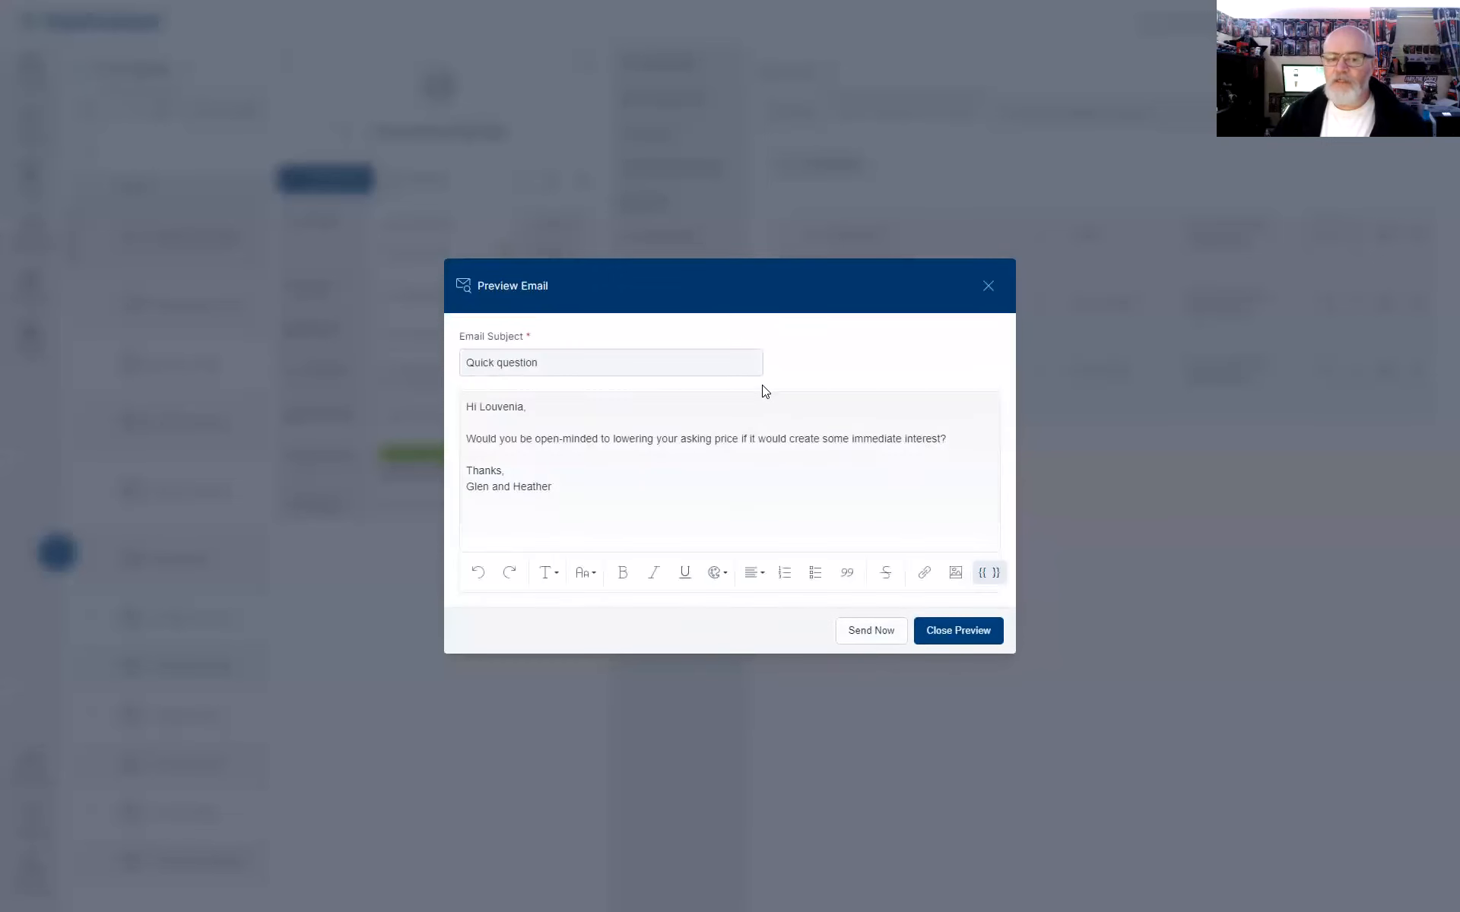
click(962, 631)
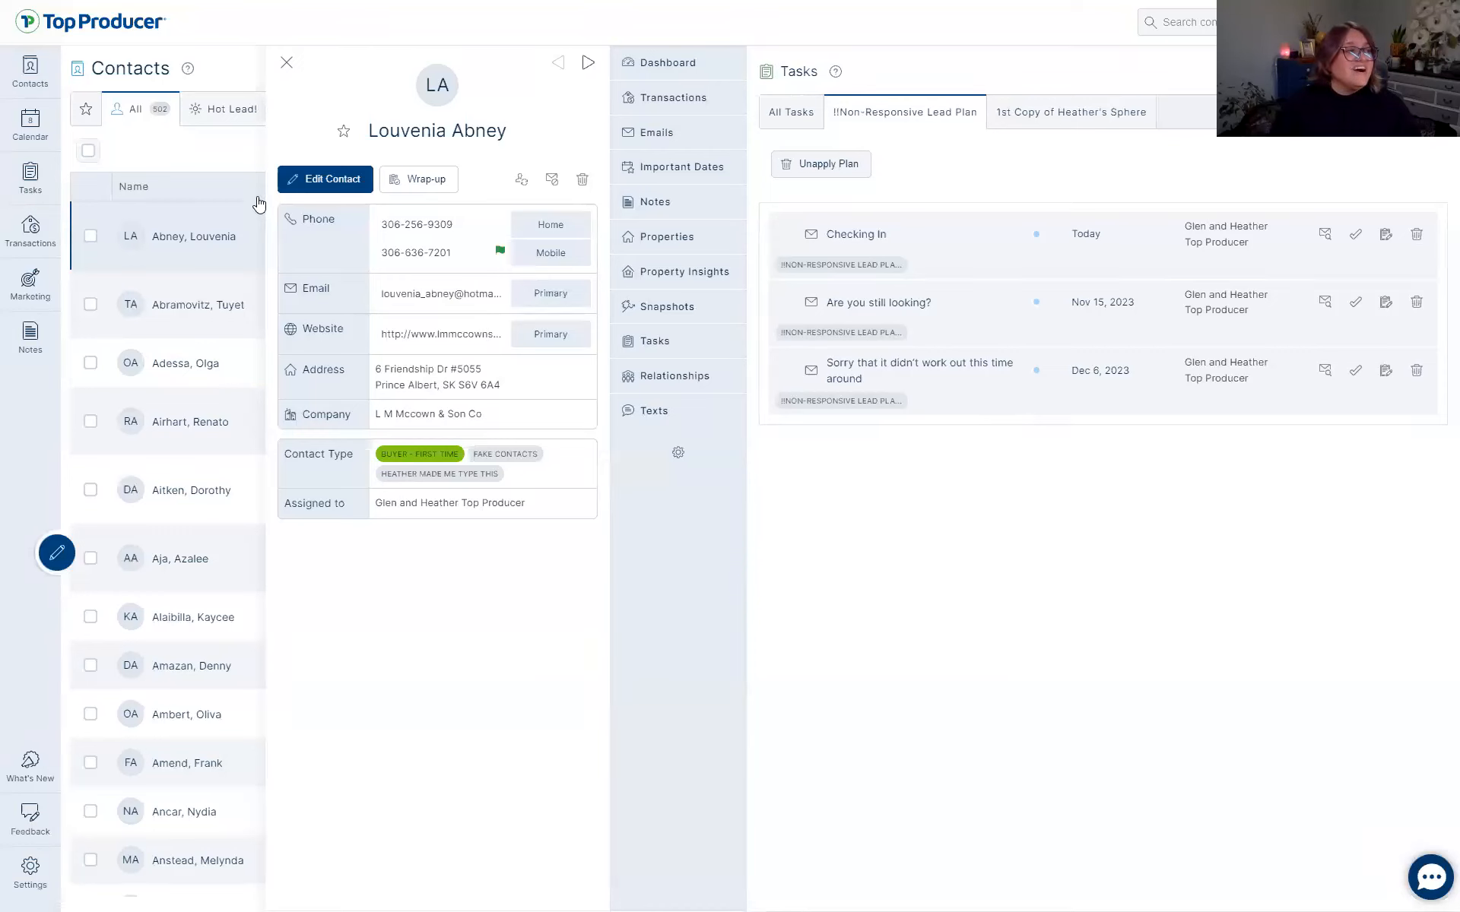
click(287, 63)
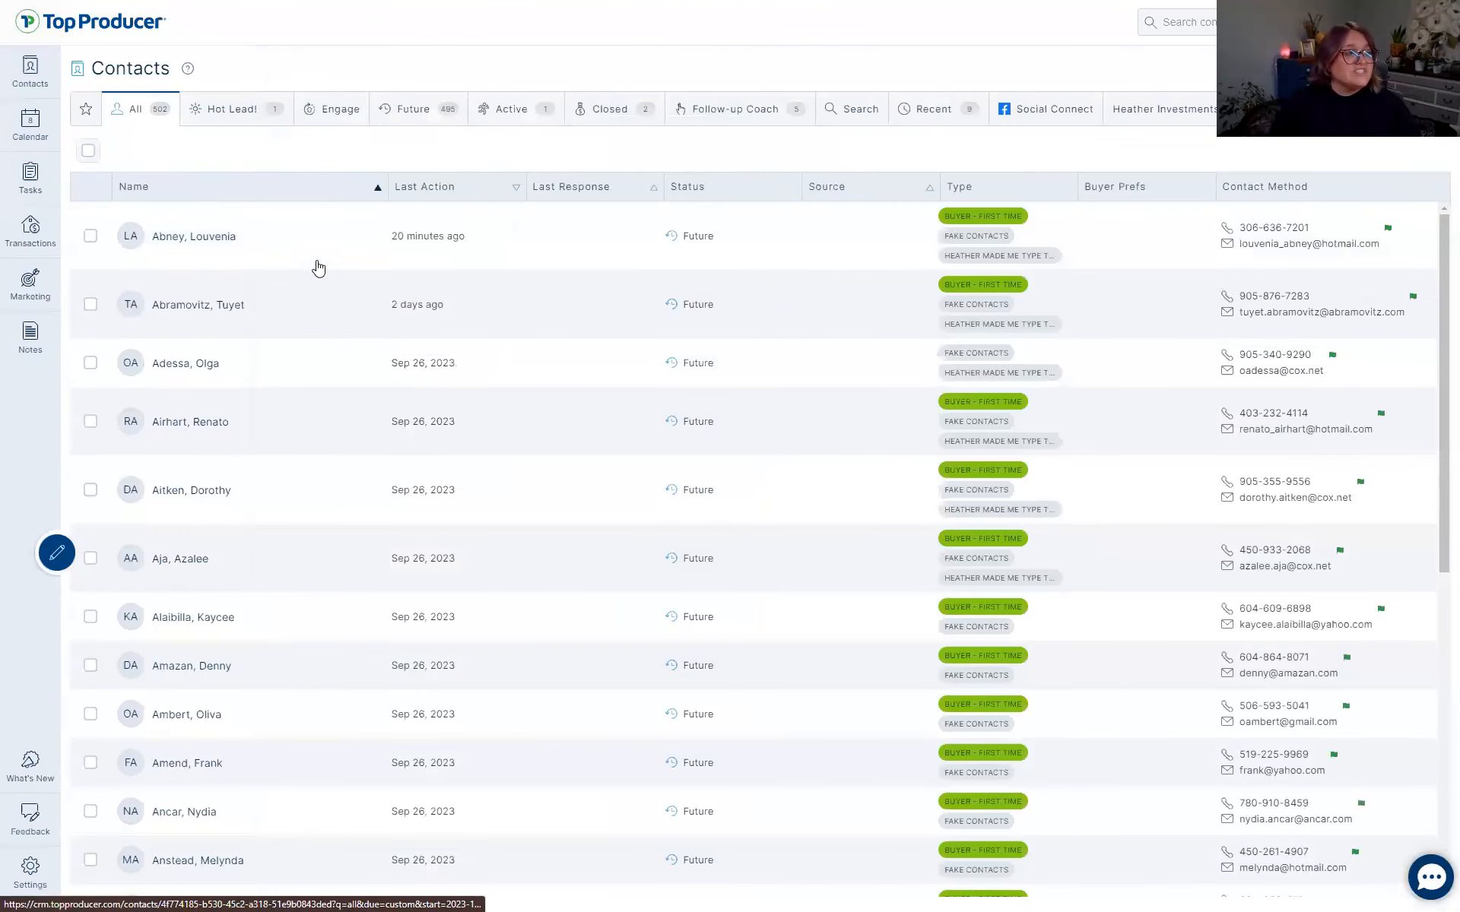
Review today's tasks, including the Checking In email task, then go to the feedback page.
click(30, 179)
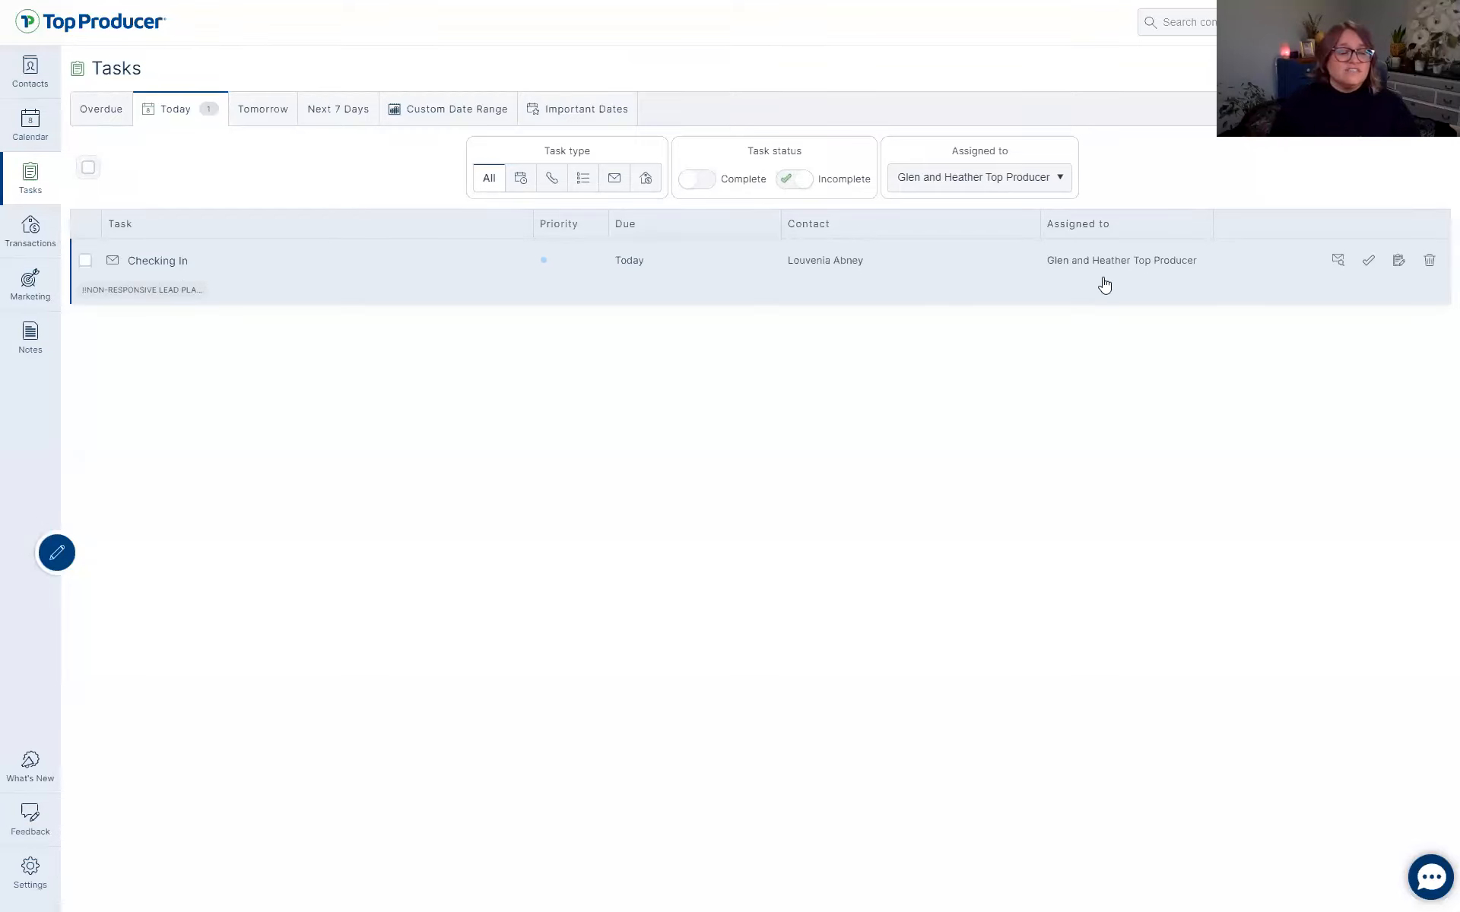
click(87, 168)
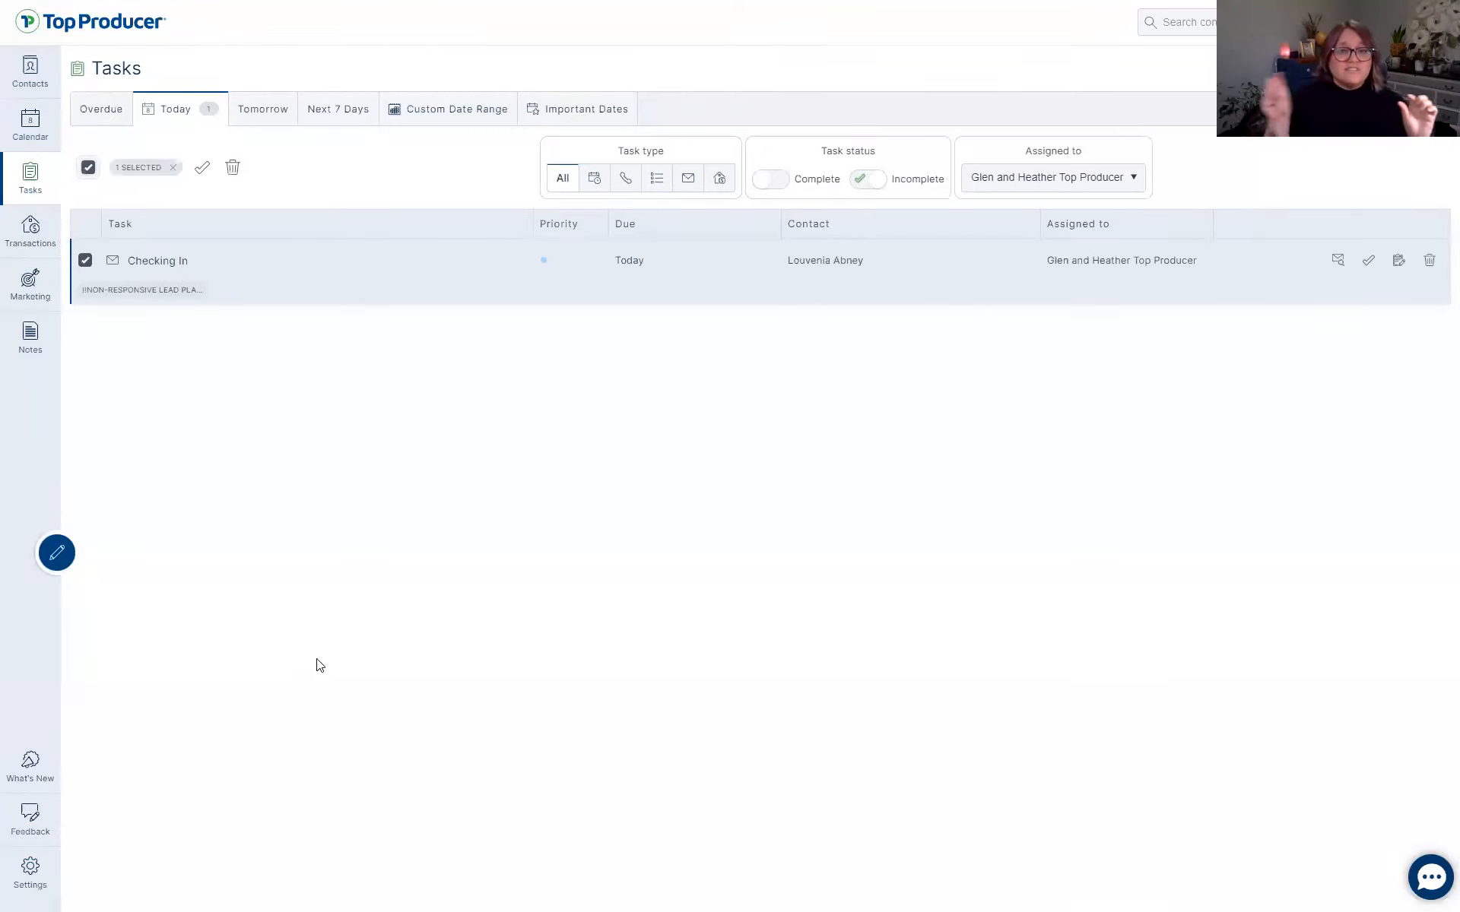
click(88, 168)
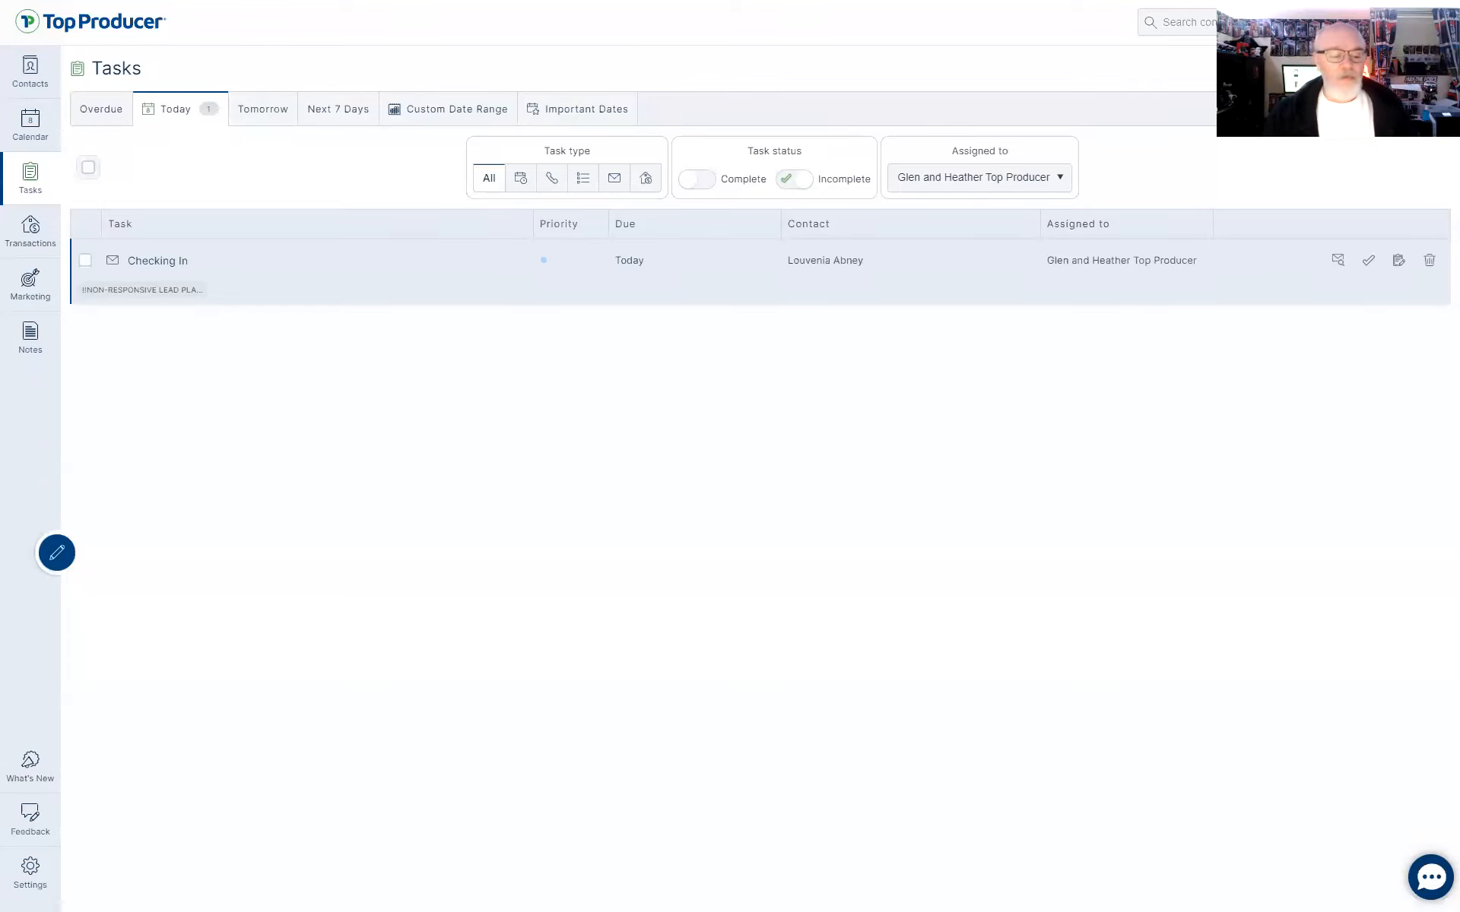
click(34, 829)
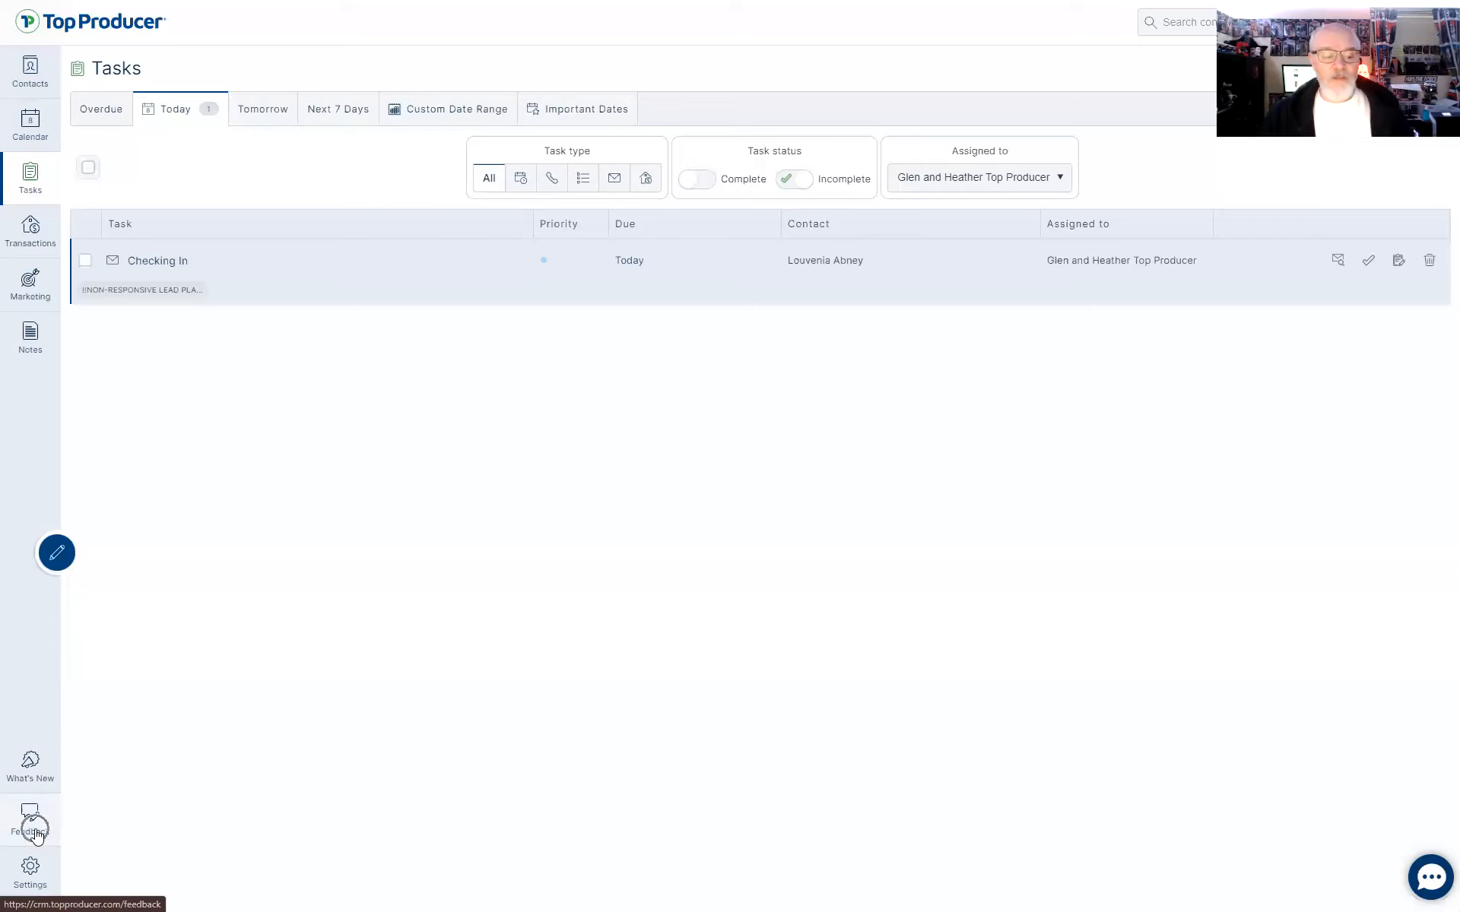